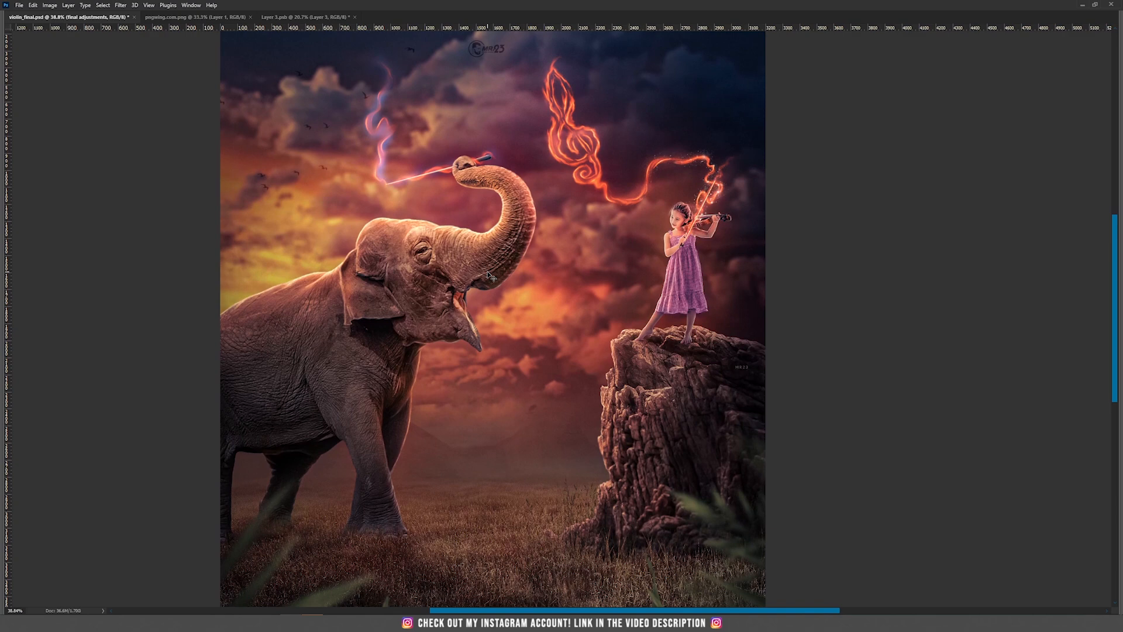
{"action": "left_click_drag", "start_coordinate": [609, 288], "coordinate": [560, 261]}
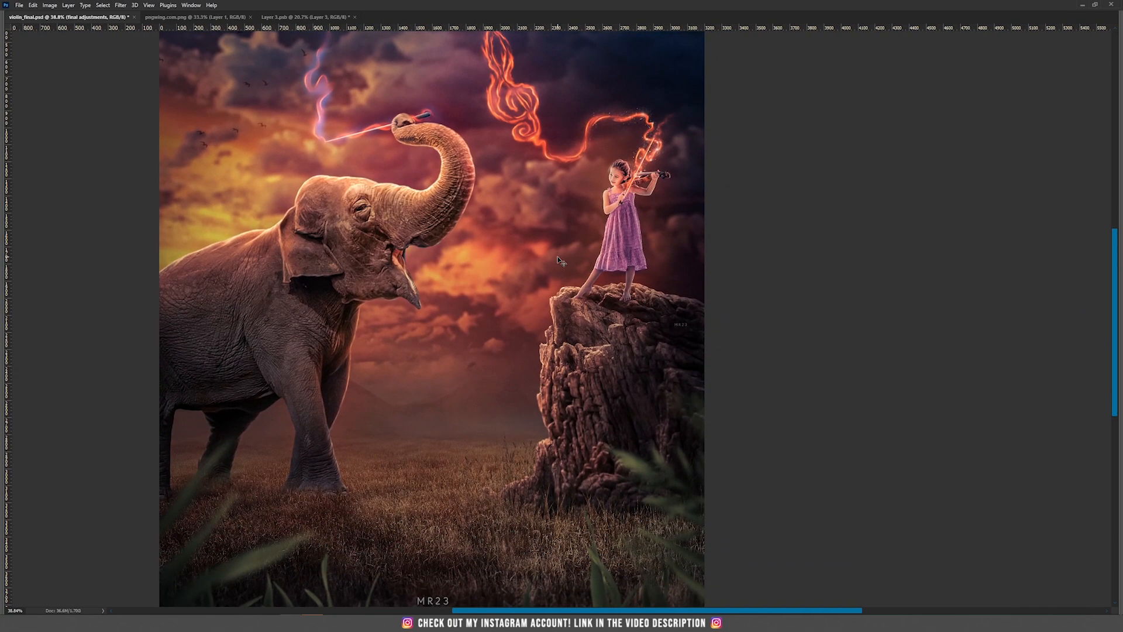
{"action": "key", "text": "ctrl+0"}
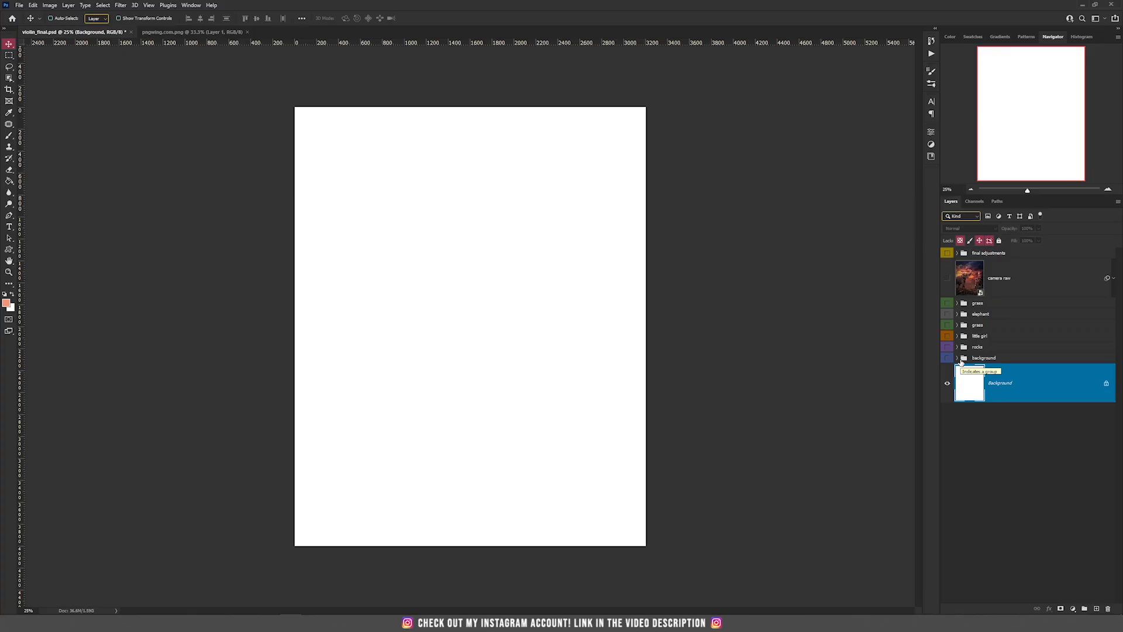
Step: Expand the background group, show the wheat field layer and enable its layer mask
{"action": "left_click", "coordinate": [990, 360]}
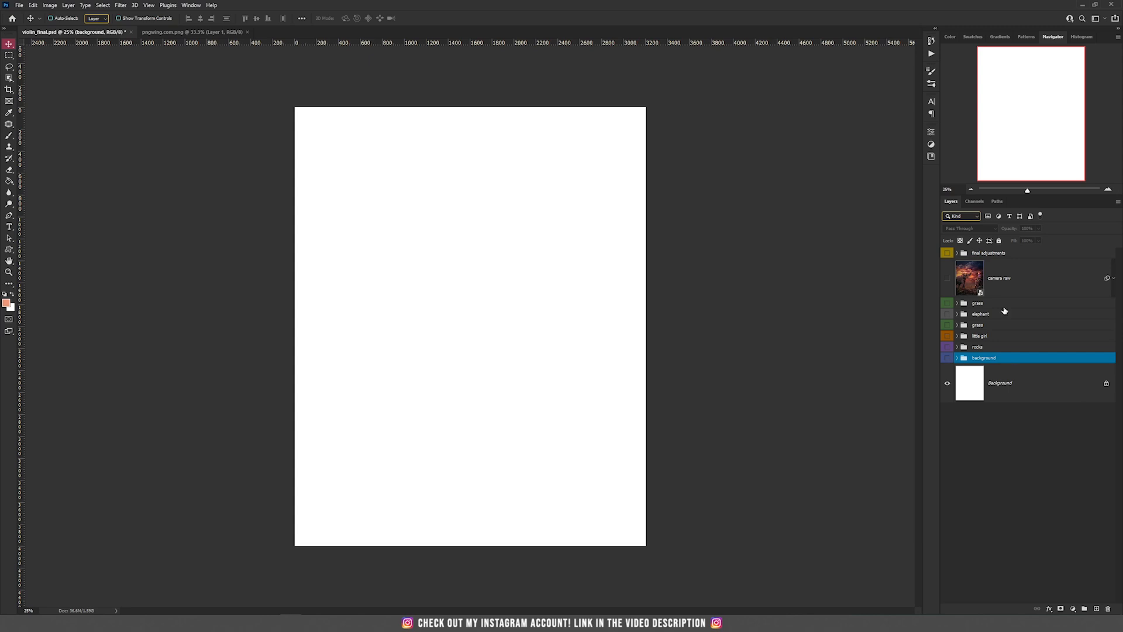
{"action": "left_click", "coordinate": [958, 358]}
{"action": "scroll", "coordinate": [1059, 576], "scroll_direction": "down", "scroll_amount": 6}
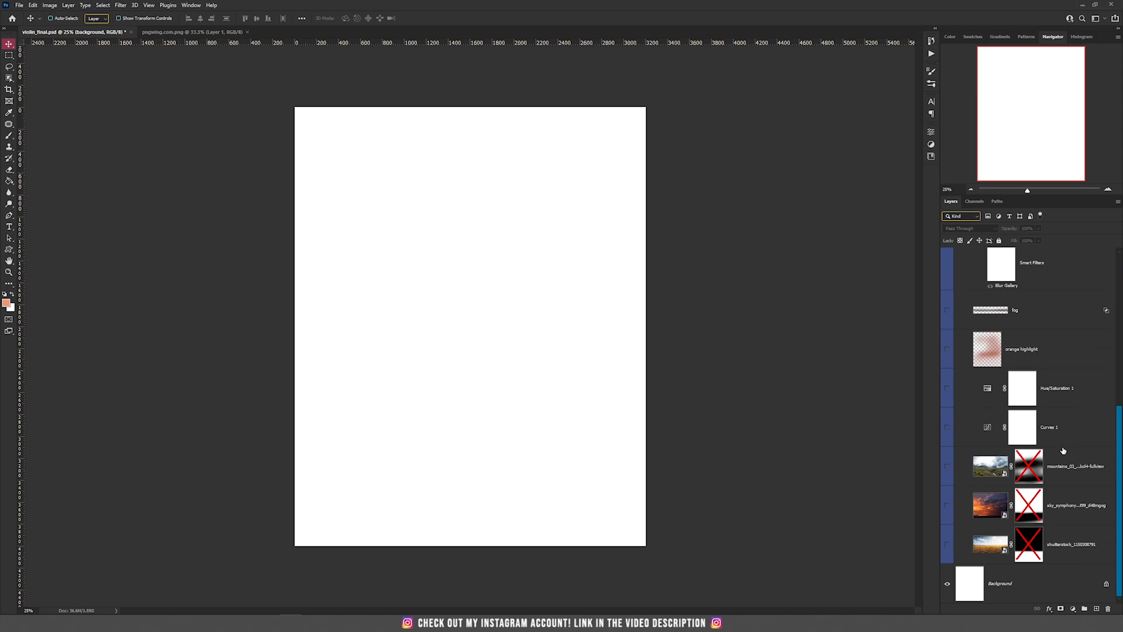
{"action": "left_click", "coordinate": [947, 543]}
{"action": "left_click", "coordinate": [962, 543]}
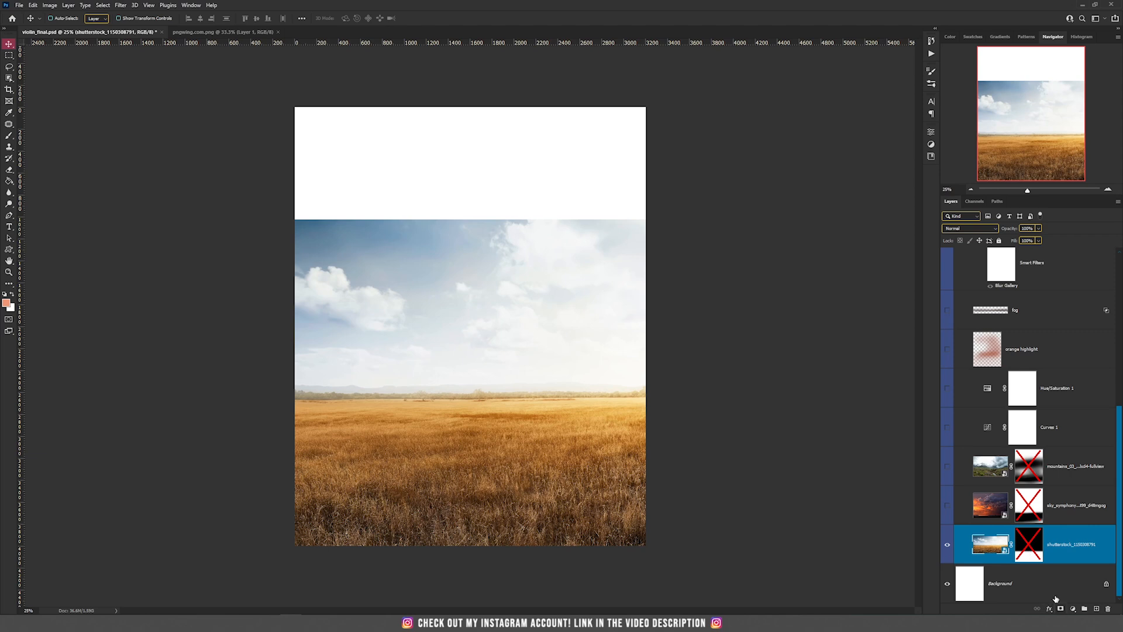
{"action": "left_click", "coordinate": [1036, 540], "text": "shift"}
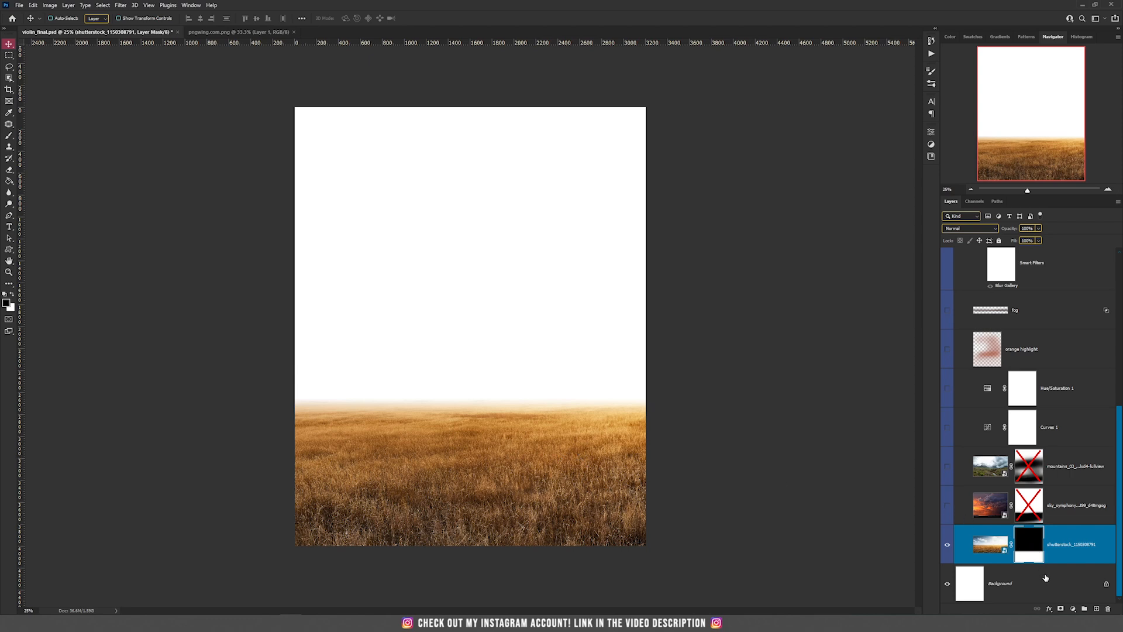
Step: Duplicate the field layer, delete the copy's mask, hide the original and give the copy a blank mask
{"action": "key", "text": "ctrl+j"}
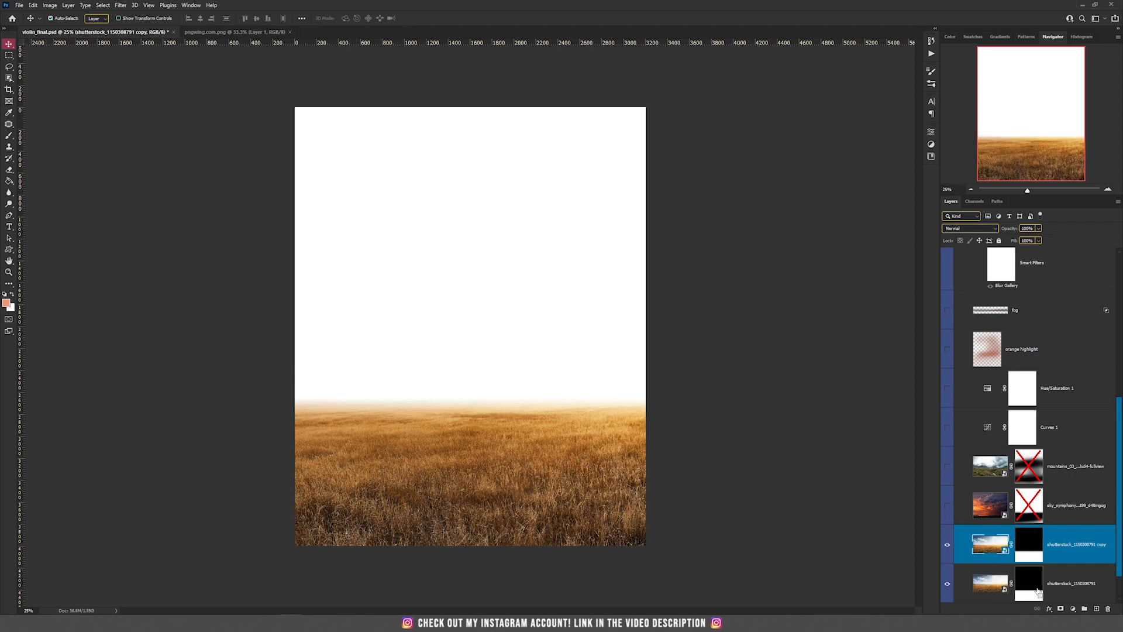
{"action": "right_click", "coordinate": [1033, 545]}
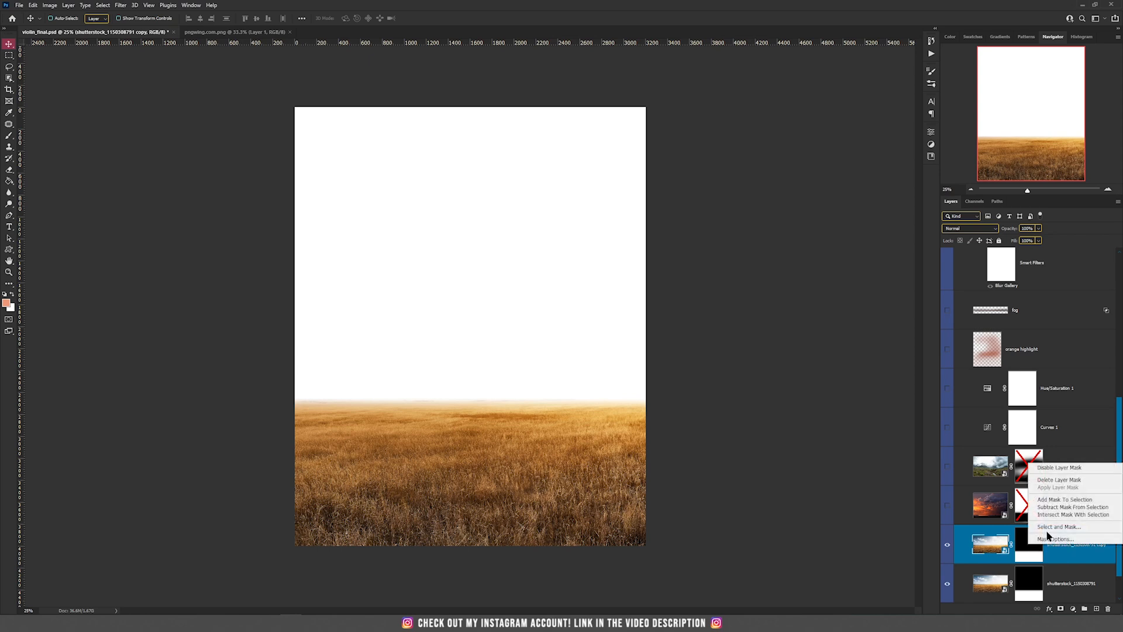
{"action": "left_click", "coordinate": [1059, 479]}
{"action": "left_click", "coordinate": [947, 584]}
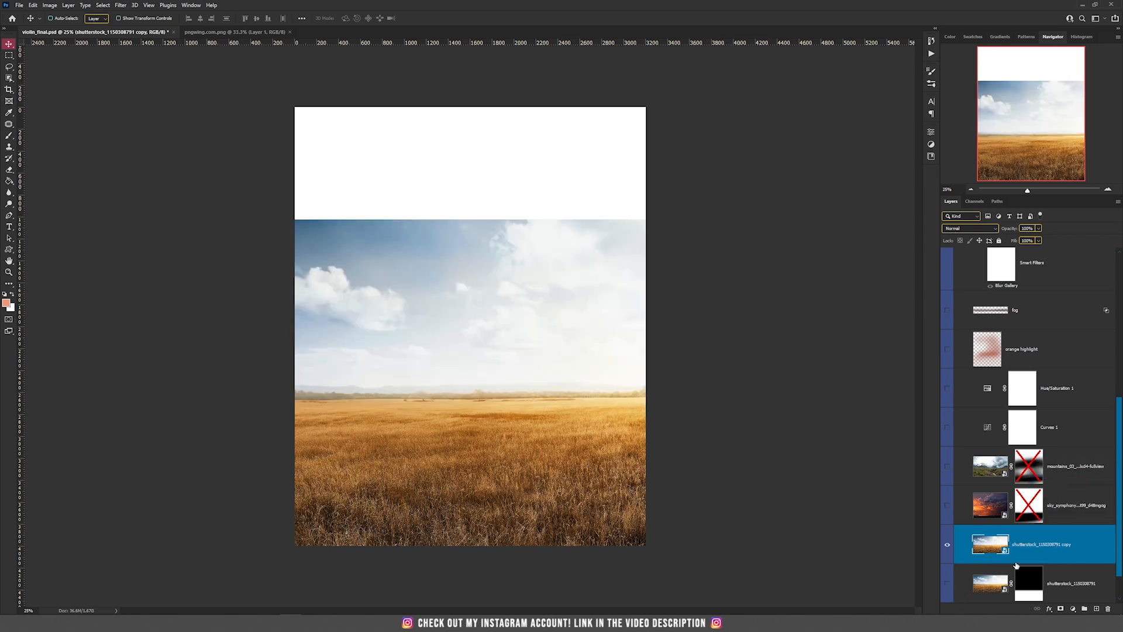
{"action": "left_click", "coordinate": [1060, 610]}
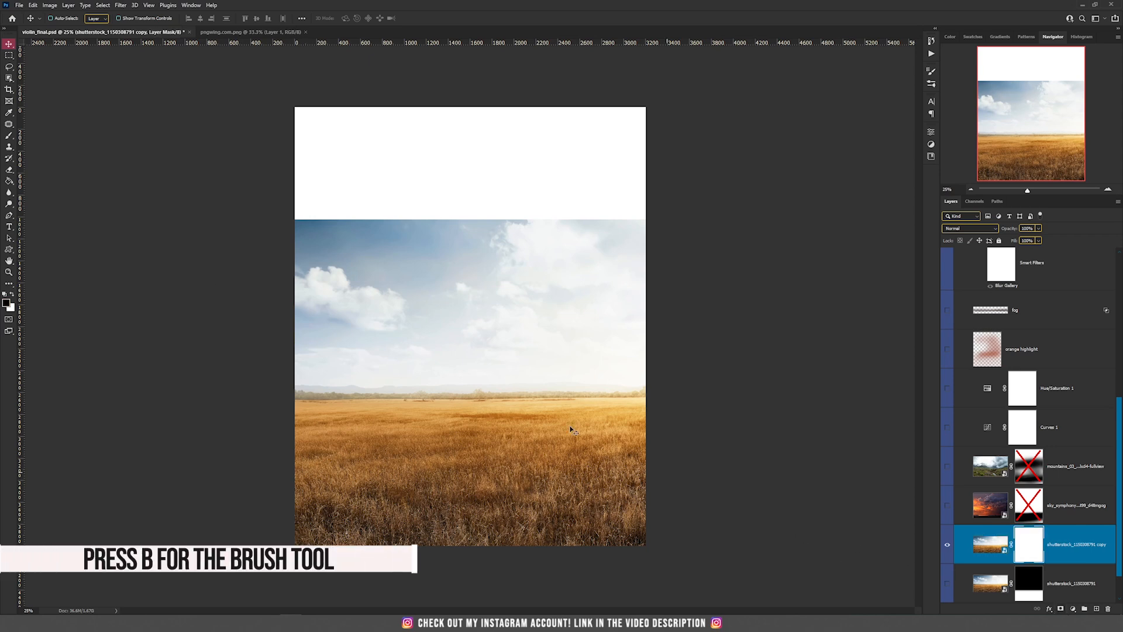
Step: Paint black over the sky on the field copy's mask with a large soft brush, then delete the copy
{"action": "key", "text": "b"}
{"action": "right_click", "coordinate": [398, 252]}
{"action": "left_click_drag", "start_coordinate": [478, 261], "coordinate": [479, 260]}
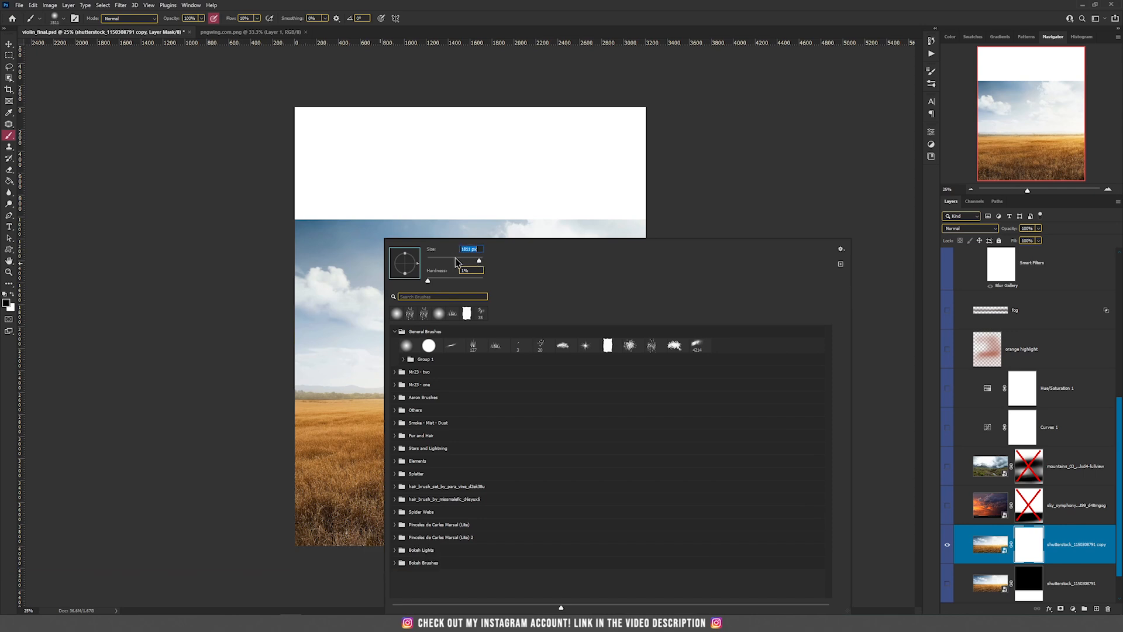
{"action": "key", "text": "Return"}
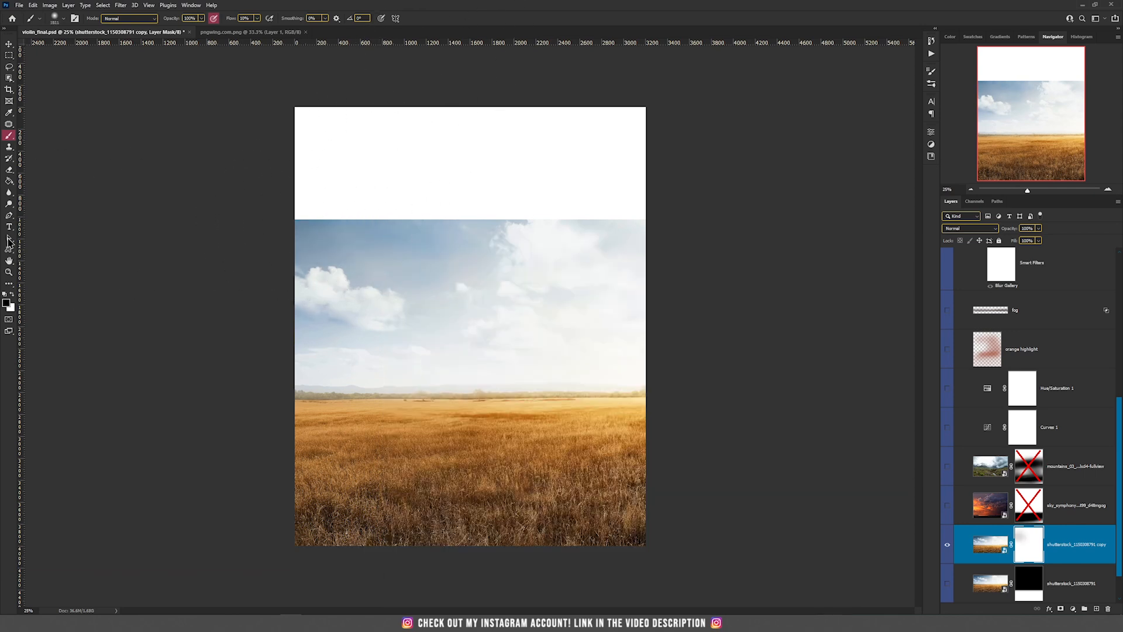
{"action": "mouse_move", "coordinate": [201, 251]}
{"action": "left_mouse_down"}
{"action": "mouse_move", "coordinate": [243, 225]}
{"action": "mouse_move", "coordinate": [426, 231]}
{"action": "mouse_move", "coordinate": [605, 208]}
{"action": "mouse_move", "coordinate": [596, 203]}
{"action": "left_mouse_up"}
{"action": "mouse_move", "coordinate": [366, 199]}
{"action": "left_mouse_down"}
{"action": "mouse_move", "coordinate": [266, 261]}
{"action": "mouse_move", "coordinate": [153, 293]}
{"action": "mouse_move", "coordinate": [439, 237]}
{"action": "mouse_move", "coordinate": [502, 251]}
{"action": "mouse_move", "coordinate": [351, 290]}
{"action": "mouse_move", "coordinate": [674, 266]}
{"action": "mouse_move", "coordinate": [722, 190]}
{"action": "left_mouse_up"}
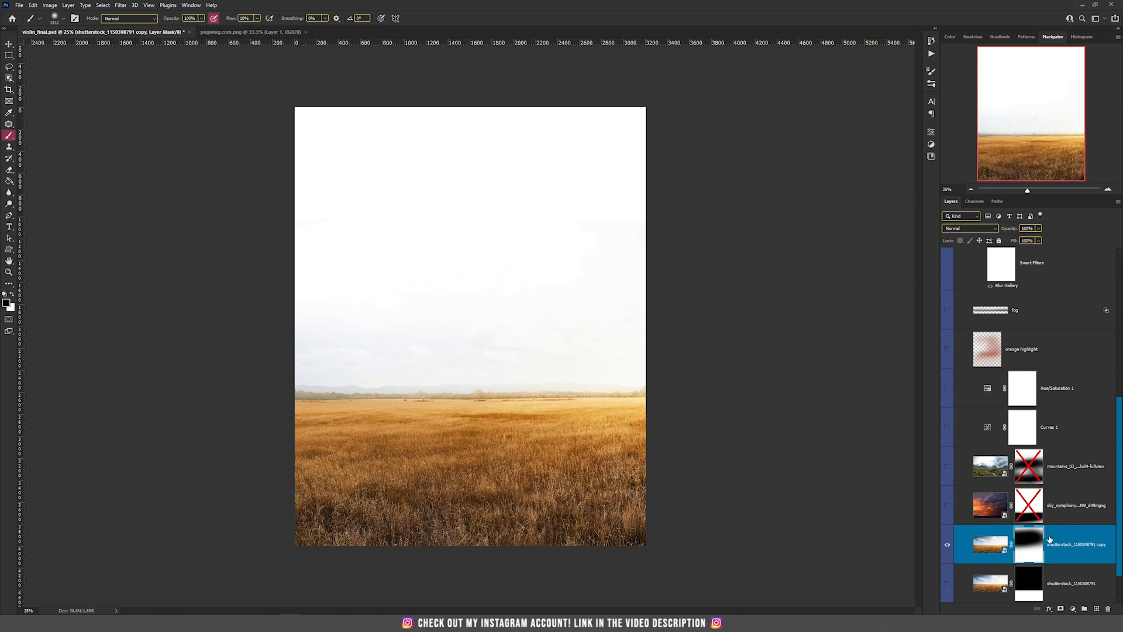
{"action": "key", "text": "v"}
{"action": "key", "text": "Delete"}
Step: Show the sunset sky and mountains layers and enable both of their layer masks
{"action": "left_click", "coordinate": [947, 505]}
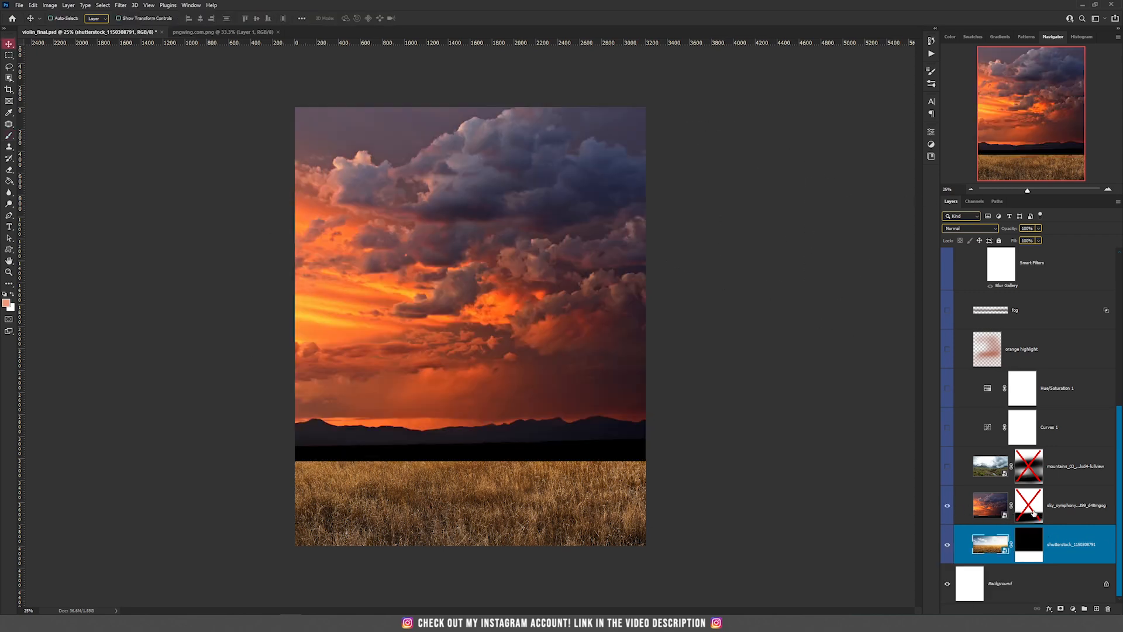
{"action": "left_click", "coordinate": [1033, 513], "text": "shift"}
{"action": "left_click", "coordinate": [1021, 514], "text": "shift"}
{"action": "left_click", "coordinate": [1028, 515], "text": "shift"}
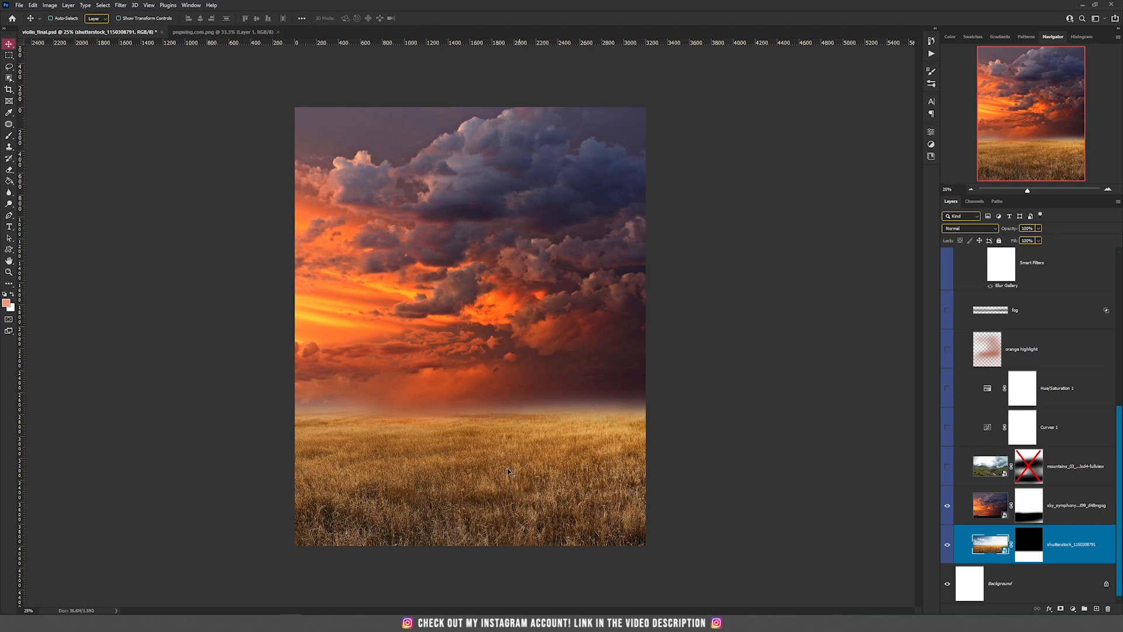
{"action": "left_click", "coordinate": [1032, 474], "text": "shift"}
{"action": "left_click", "coordinate": [948, 466]}
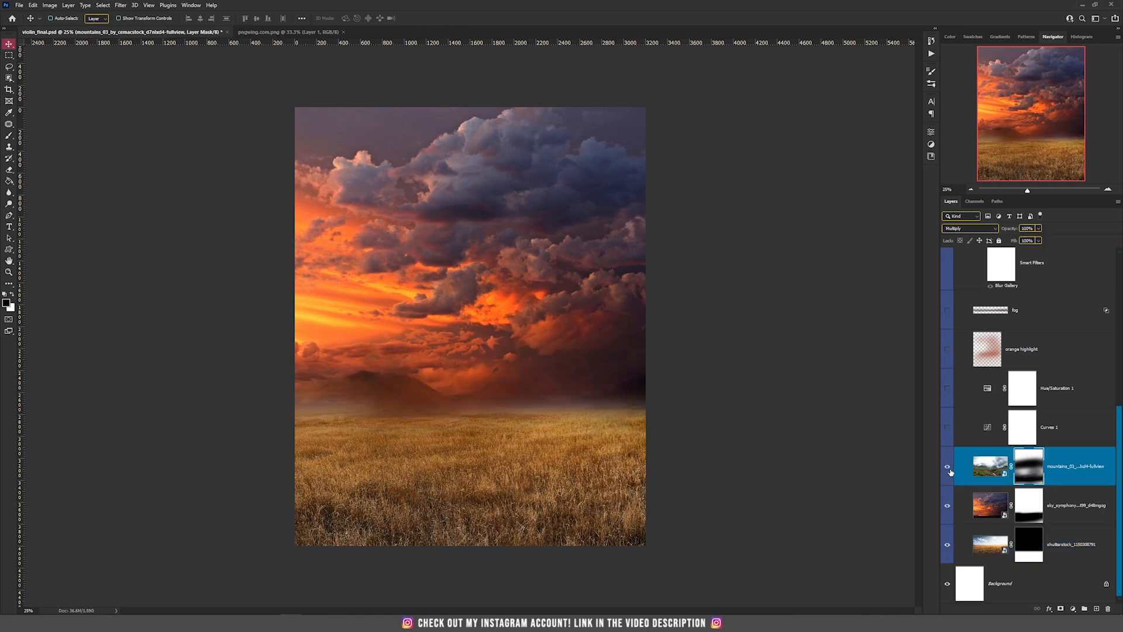
Step: Preview the mountains layer in Normal mode with its mask disabled, then re-enable the mask and restore Multiply
{"action": "left_click", "coordinate": [1023, 472], "text": "shift"}
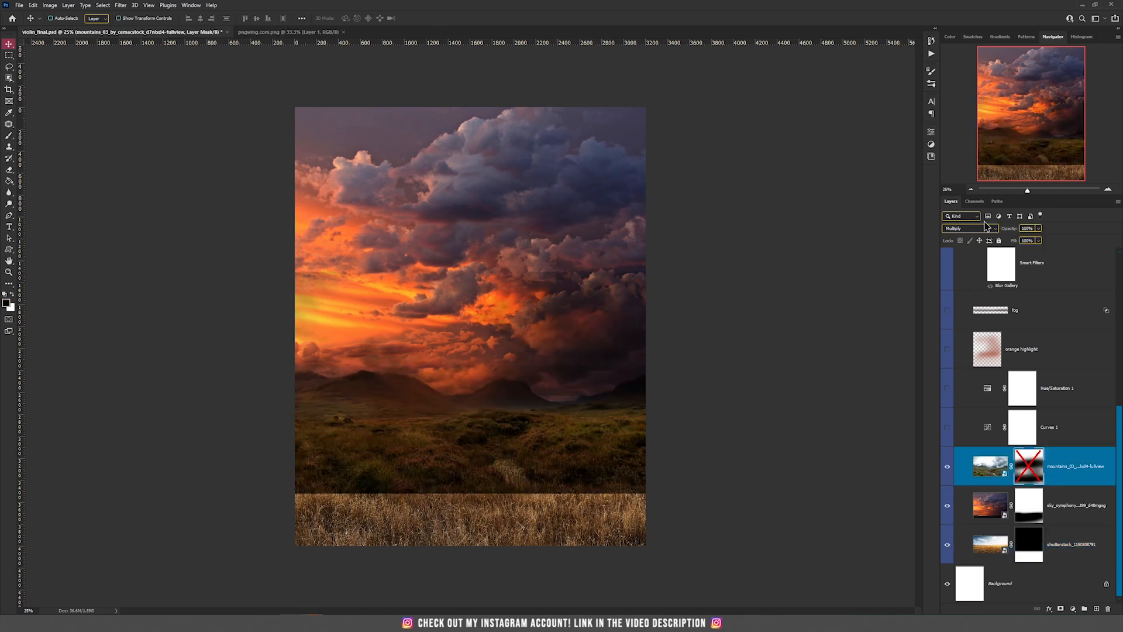
{"action": "left_click", "coordinate": [970, 228]}
{"action": "left_click", "coordinate": [979, 236]}
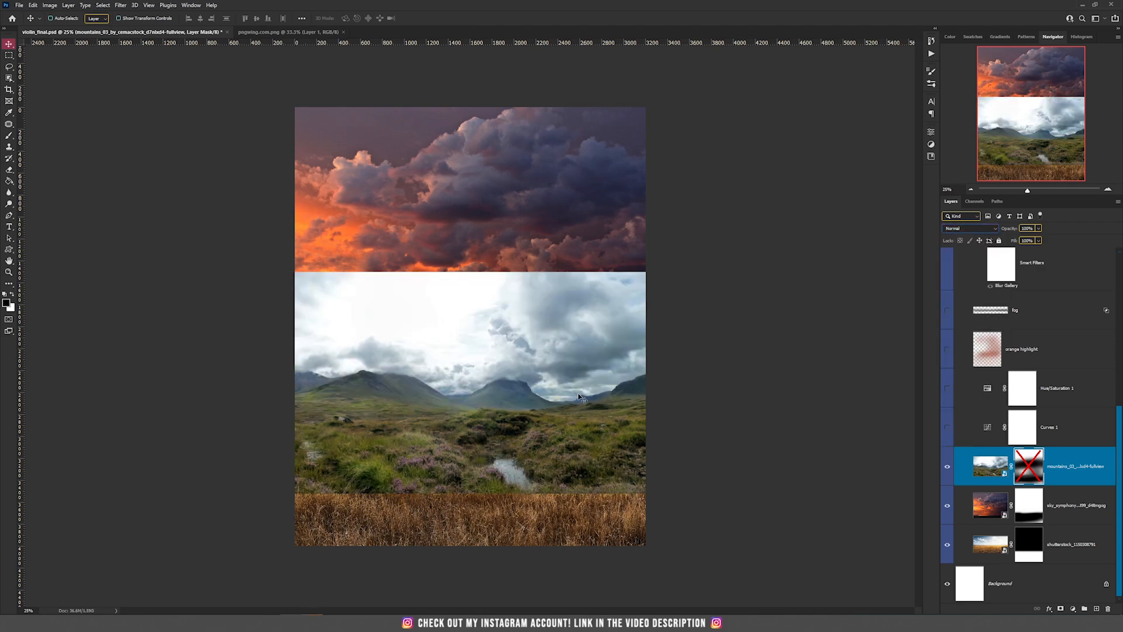
{"action": "left_click", "coordinate": [1028, 473], "text": "shift"}
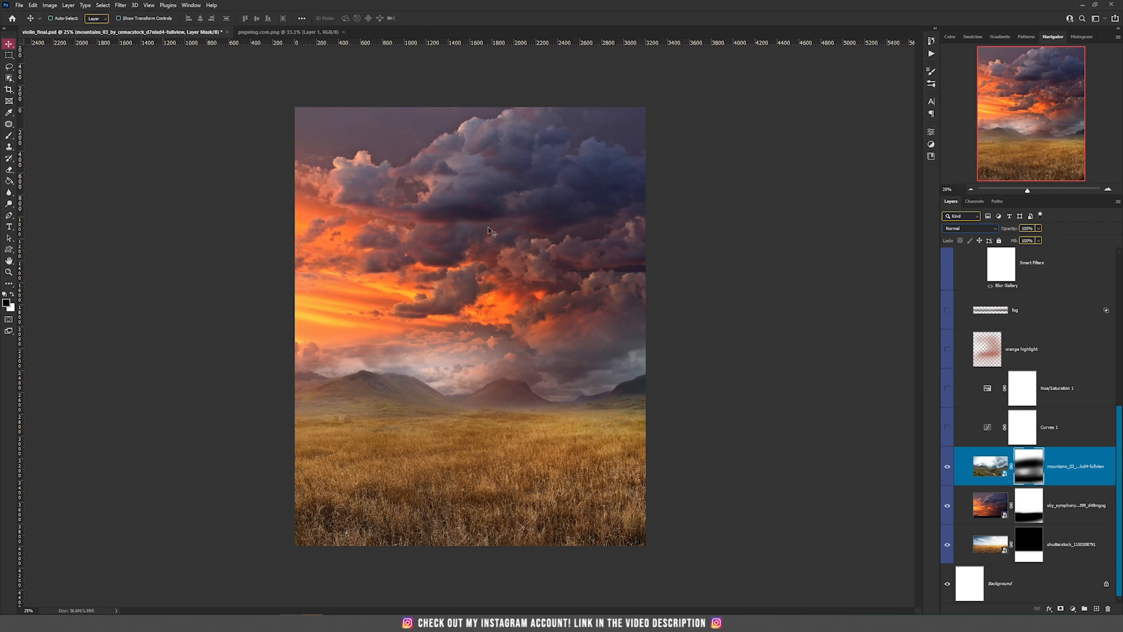
{"action": "left_click", "coordinate": [963, 230]}
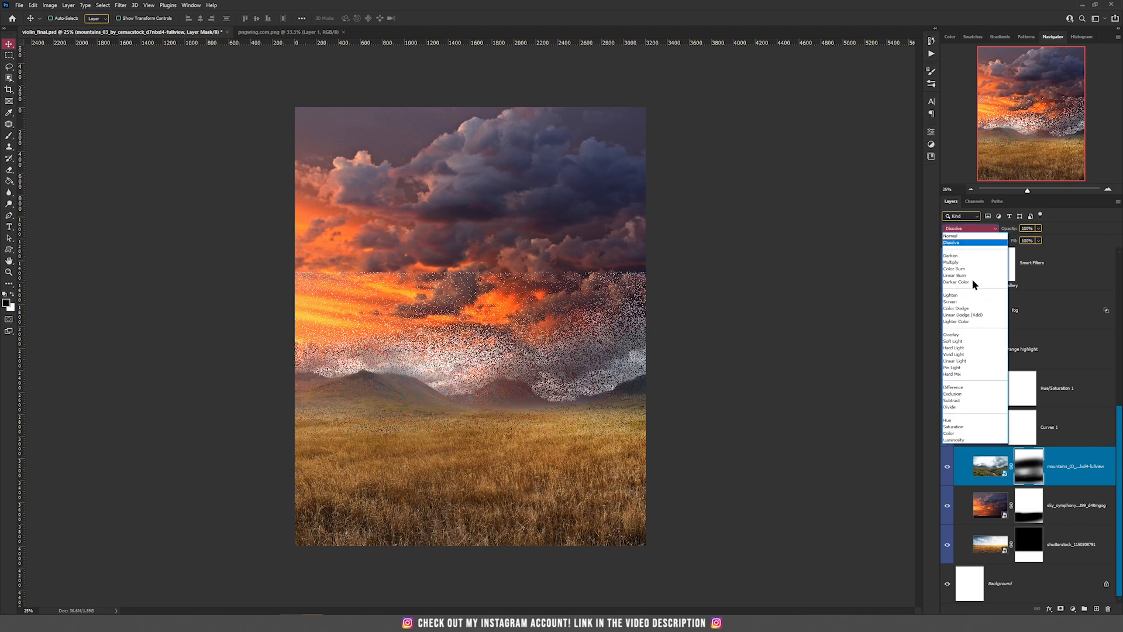
{"action": "left_click", "coordinate": [951, 262]}
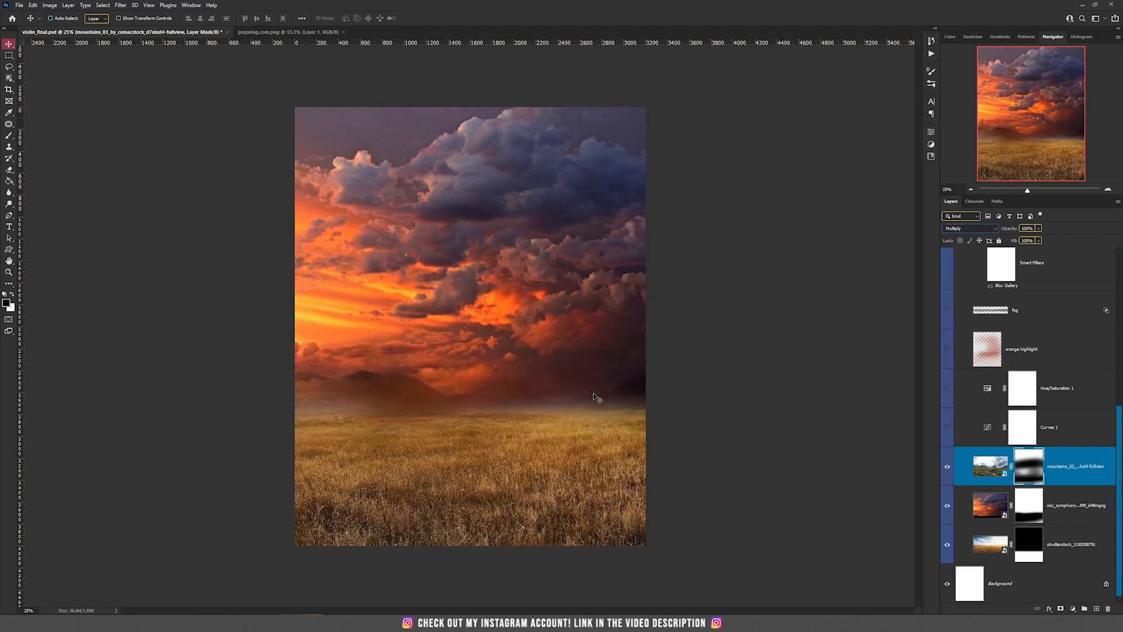
Step: Show the Curves 1 adjustment layer above the mountains and open its settings
{"action": "left_click", "coordinate": [1040, 431]}
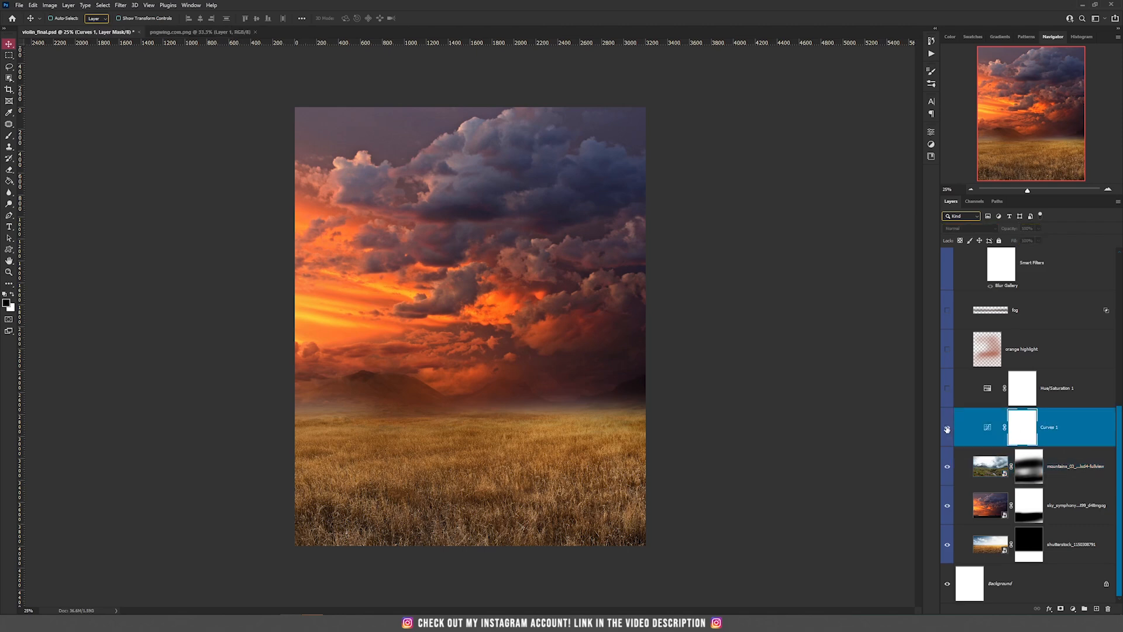
{"action": "left_click", "coordinate": [947, 429]}
{"action": "double_click", "coordinate": [987, 427]}
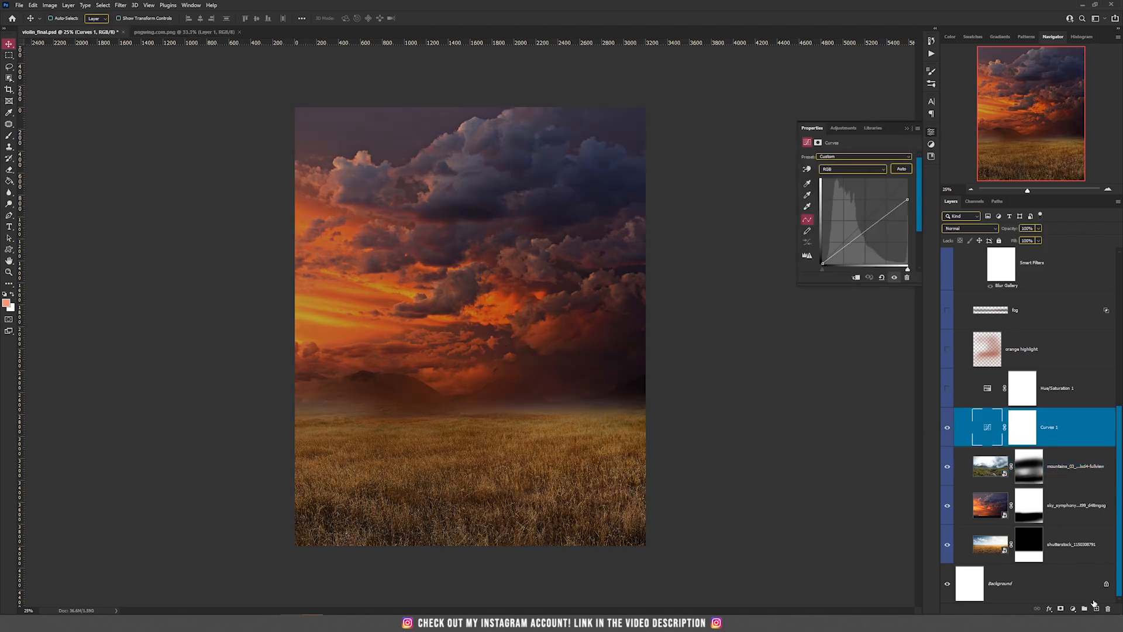
Step: Add another Curves adjustment with Curves 1 hidden, lower its white point to darken the image, and delete it
{"action": "left_click", "coordinate": [1074, 609]}
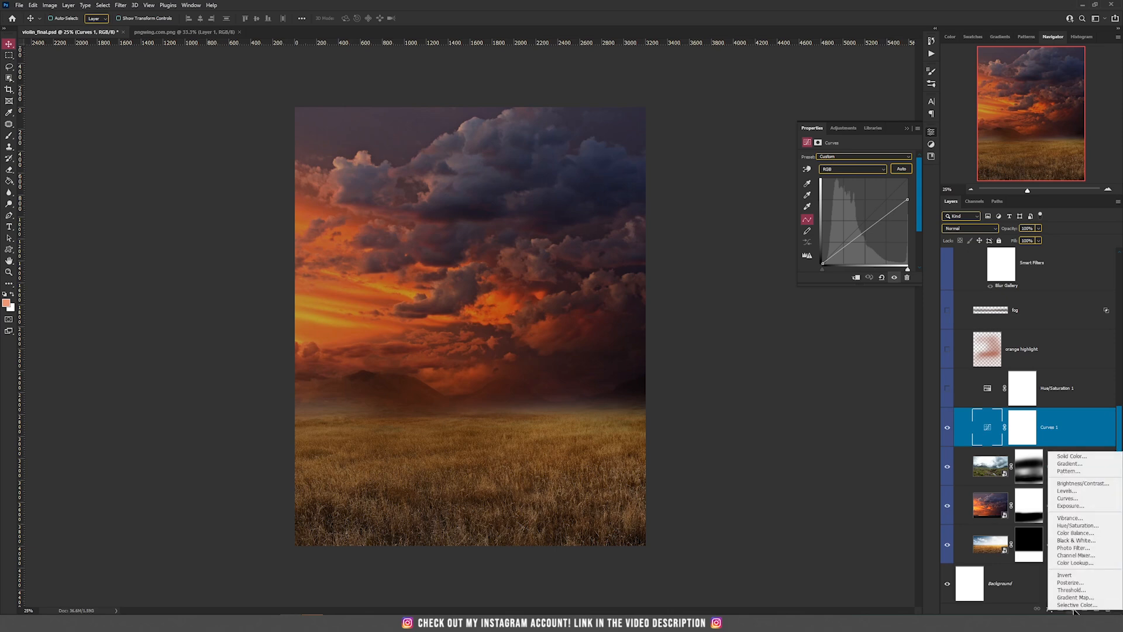
{"action": "left_click", "coordinate": [1067, 498]}
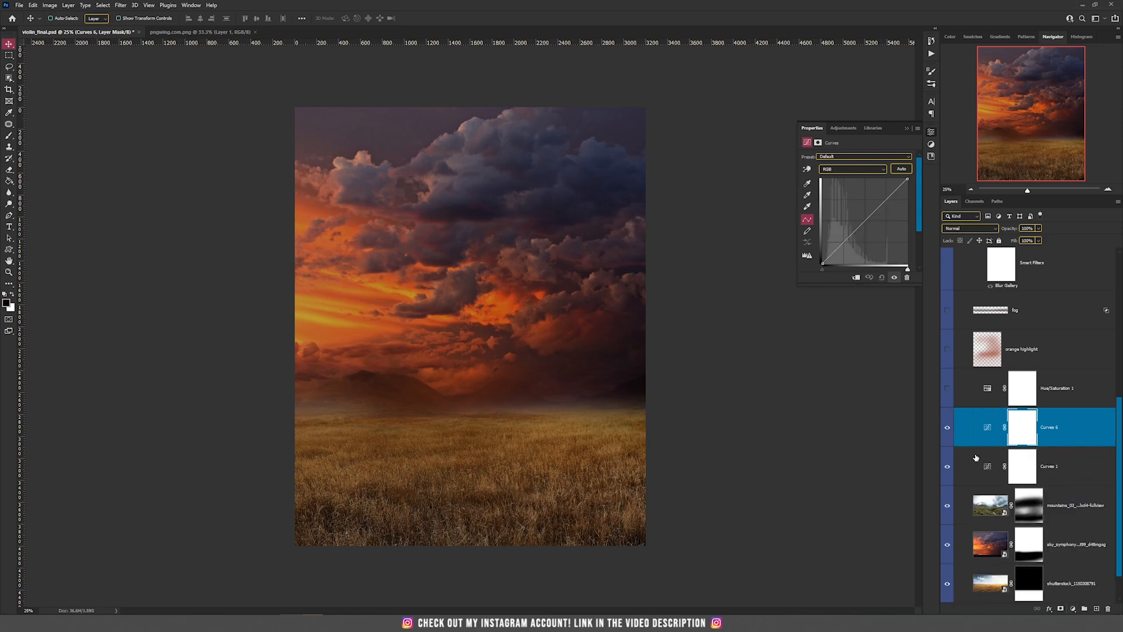
{"action": "left_click", "coordinate": [947, 466]}
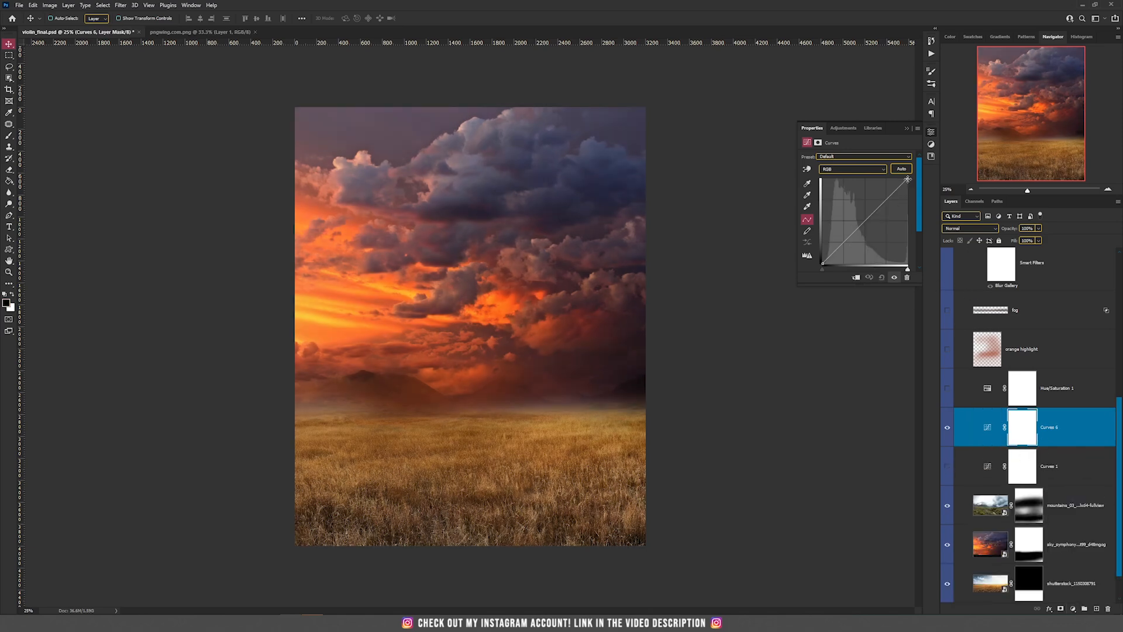
{"action": "left_click_drag", "start_coordinate": [907, 179], "coordinate": [910, 195]}
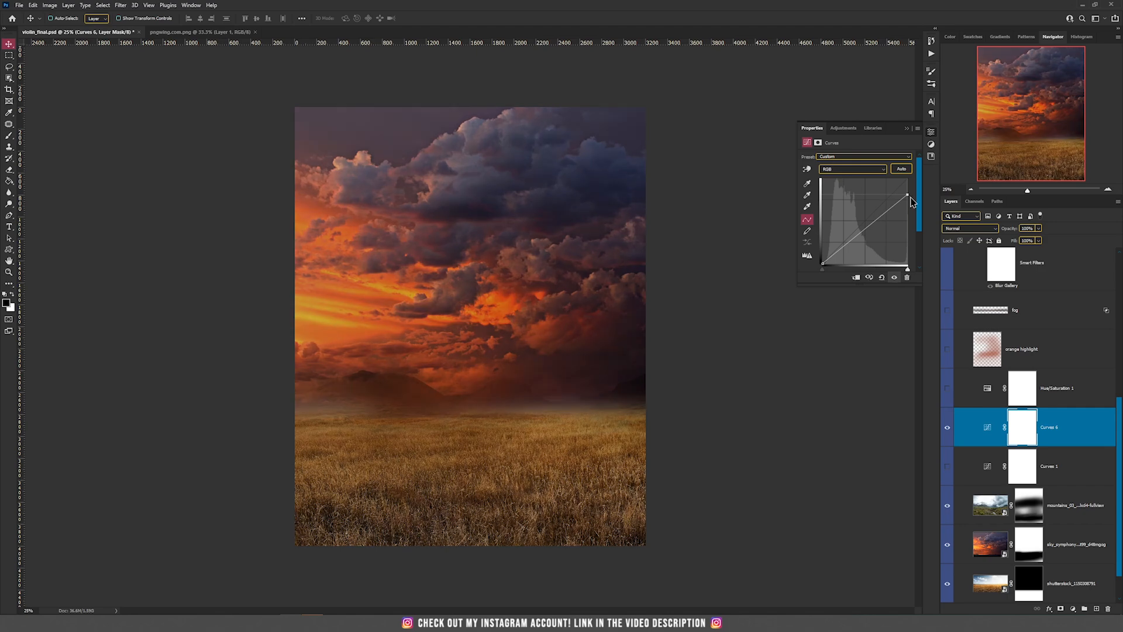
{"action": "left_click", "coordinate": [1109, 609]}
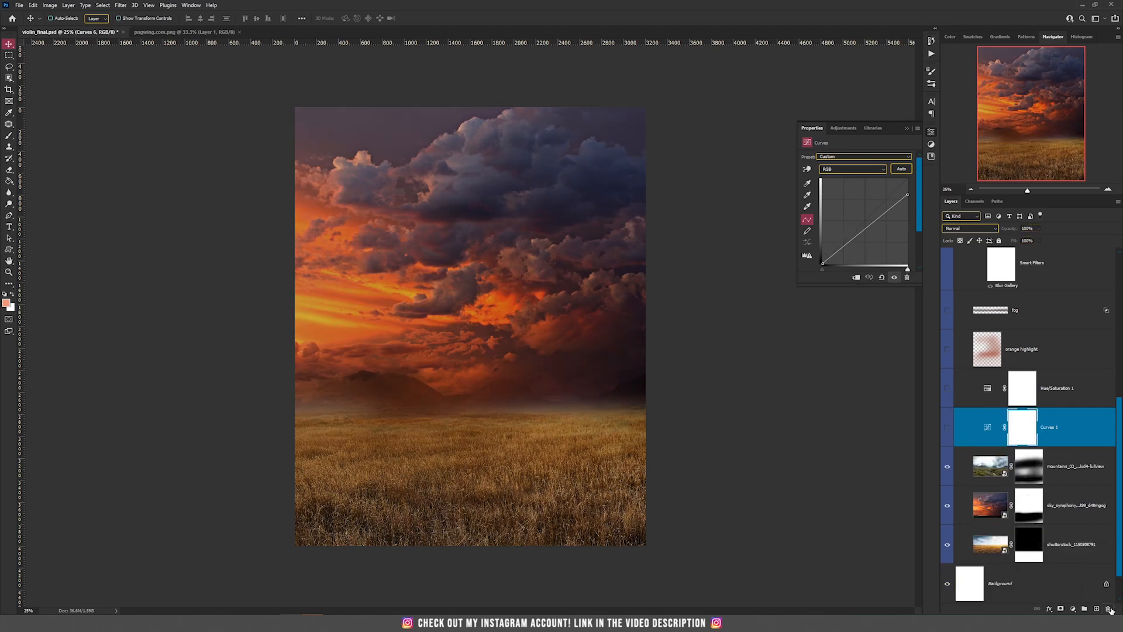
Step: Open the Hue/Saturation 1 settings and show that adjustment layer
{"action": "left_click", "coordinate": [986, 388]}
{"action": "left_click", "coordinate": [986, 388]}
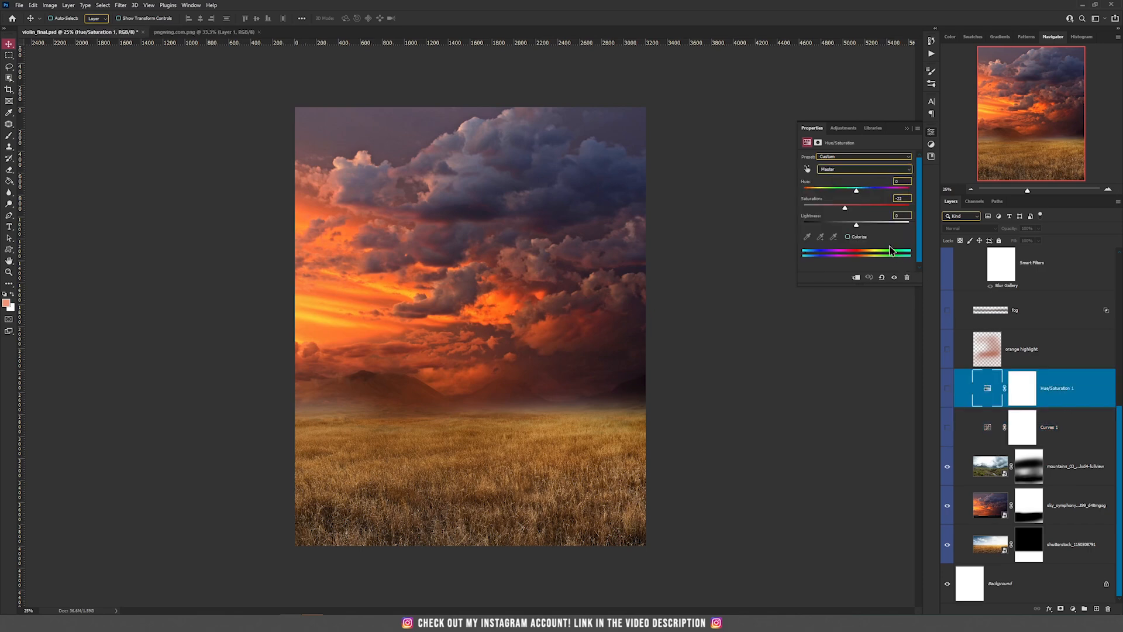
{"action": "left_click", "coordinate": [947, 388]}
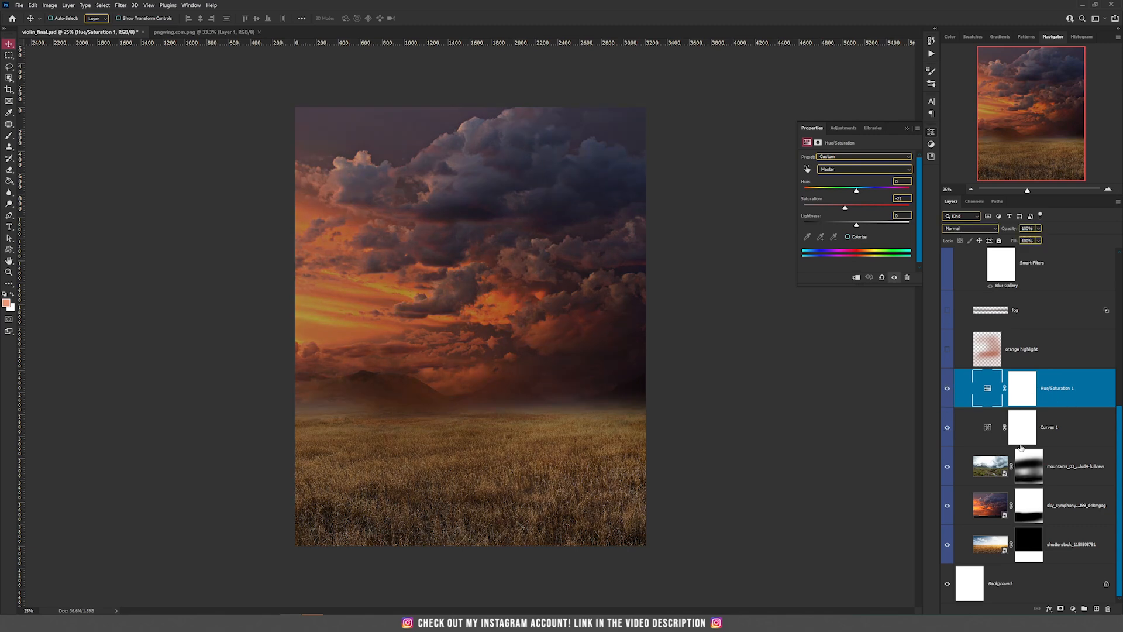
Step: Add another Hue/Saturation adjustment, try reducing its saturation, and delete the extra adjustment layer
{"action": "left_click", "coordinate": [1074, 610]}
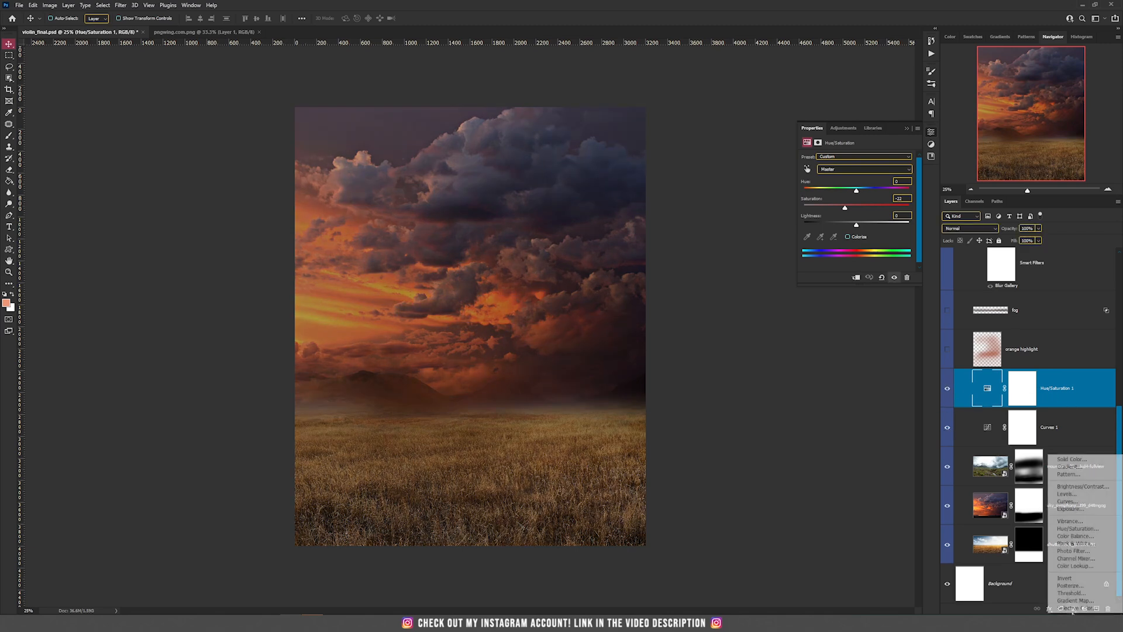
{"action": "left_click", "coordinate": [1078, 528]}
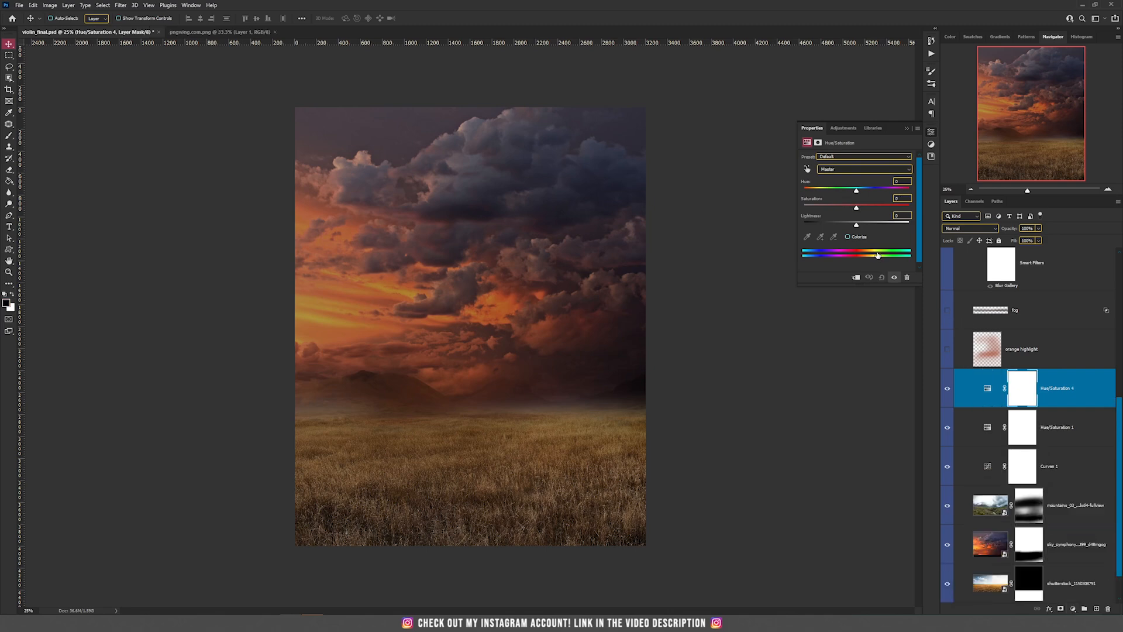
{"action": "left_click_drag", "start_coordinate": [856, 209], "coordinate": [844, 209]}
{"action": "key", "text": "Delete"}
Step: Show the orange highlight layer above Hue/Saturation 1 and toggle its visibility to compare its effect on the background
{"action": "left_click", "coordinate": [1053, 361]}
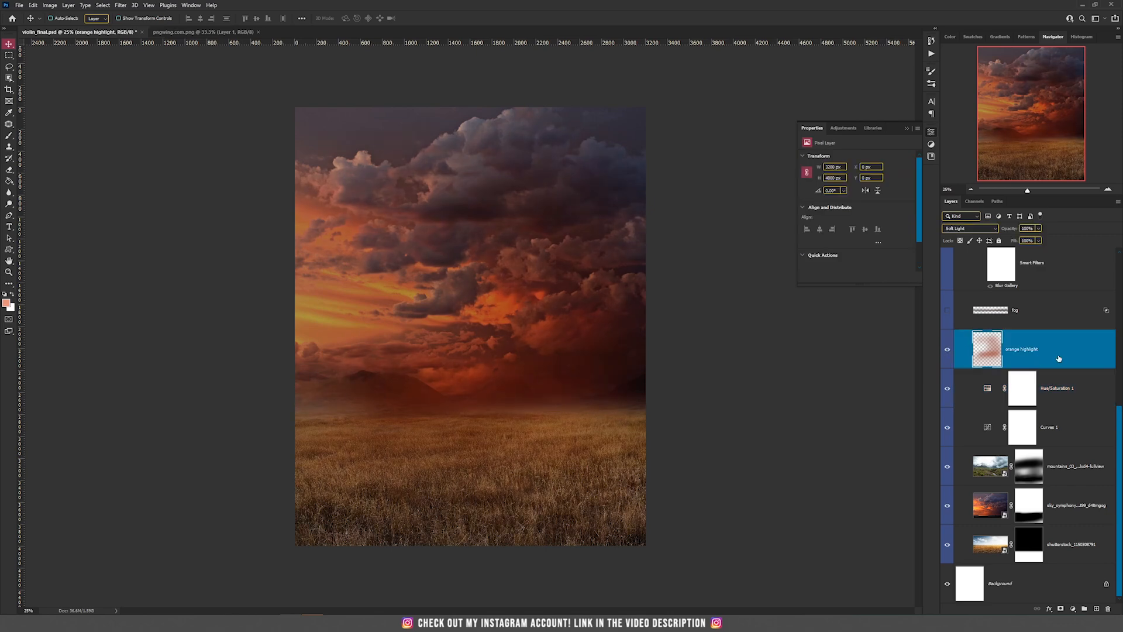
{"action": "left_click", "coordinate": [945, 352]}
{"action": "left_click", "coordinate": [945, 351]}
{"action": "scroll", "coordinate": [1058, 374], "scroll_direction": "up", "scroll_amount": 2}
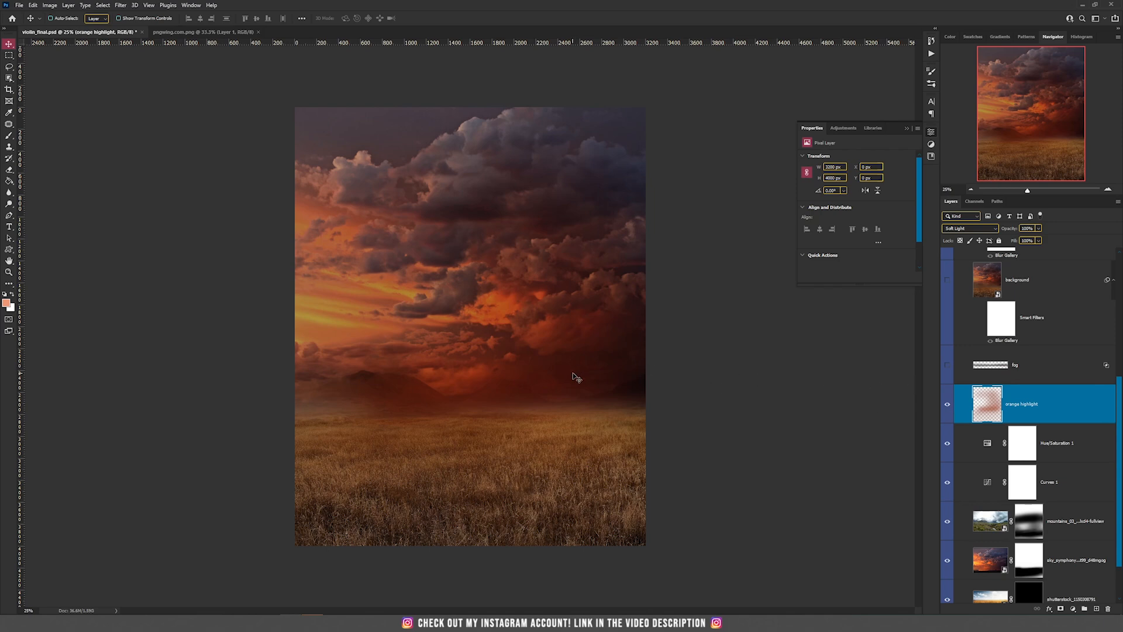
{"action": "left_click", "coordinate": [947, 410]}
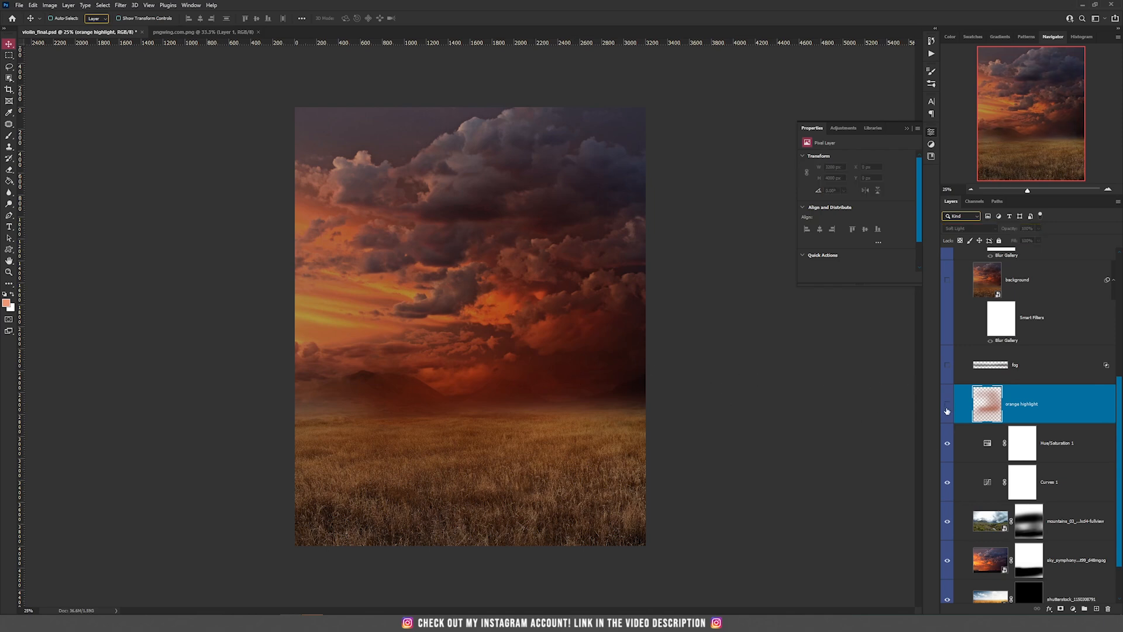
{"action": "left_click", "coordinate": [947, 409]}
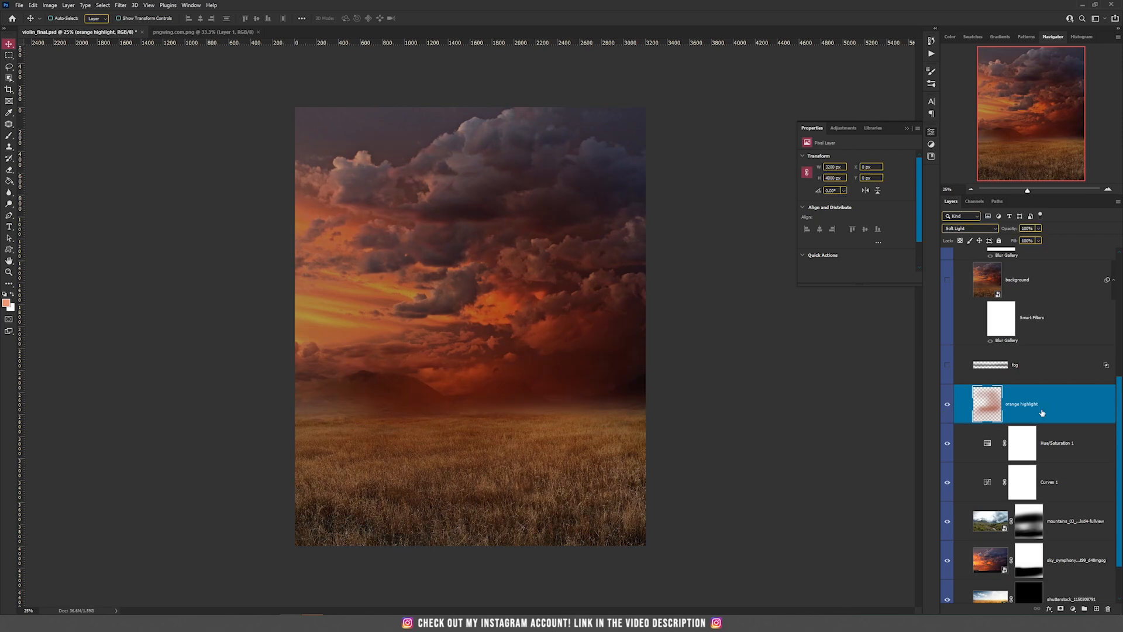
Step: Show the fog layer and try splitting the black underlying-layer Blend If slider in its blending options, discarding the change
{"action": "left_click", "coordinate": [948, 365]}
{"action": "left_click", "coordinate": [1010, 366]}
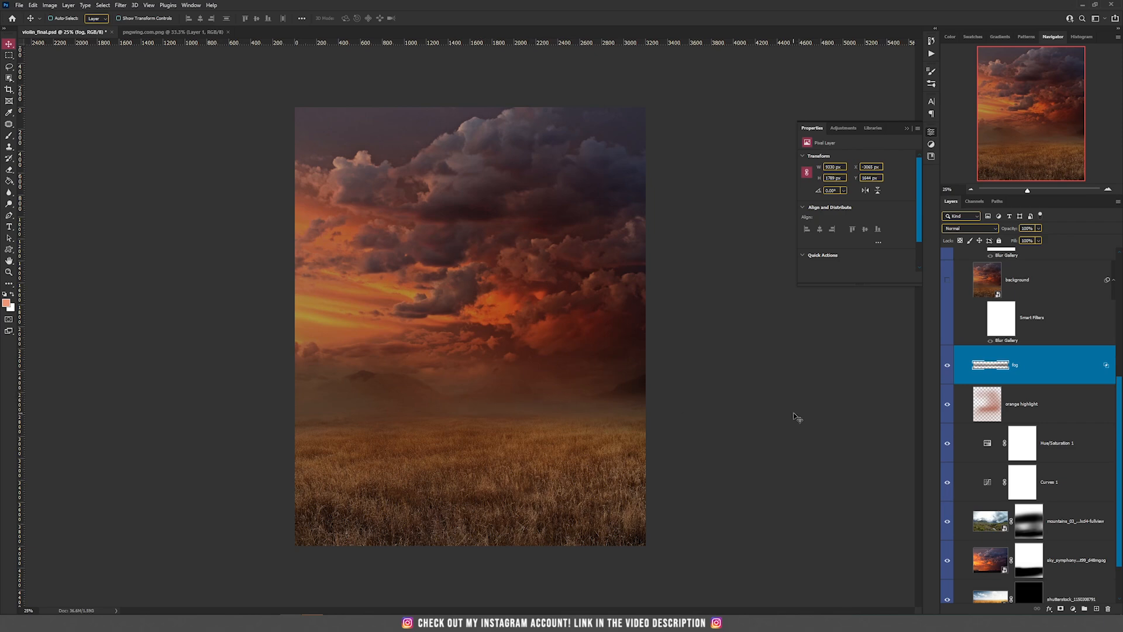
{"action": "double_click", "coordinate": [1087, 377]}
{"action": "mouse_move", "coordinate": [738, 370]}
{"action": "left_mouse_down"}
{"action": "mouse_move", "coordinate": [768, 374]}
{"action": "mouse_move", "coordinate": [723, 379]}
{"action": "left_mouse_up"}
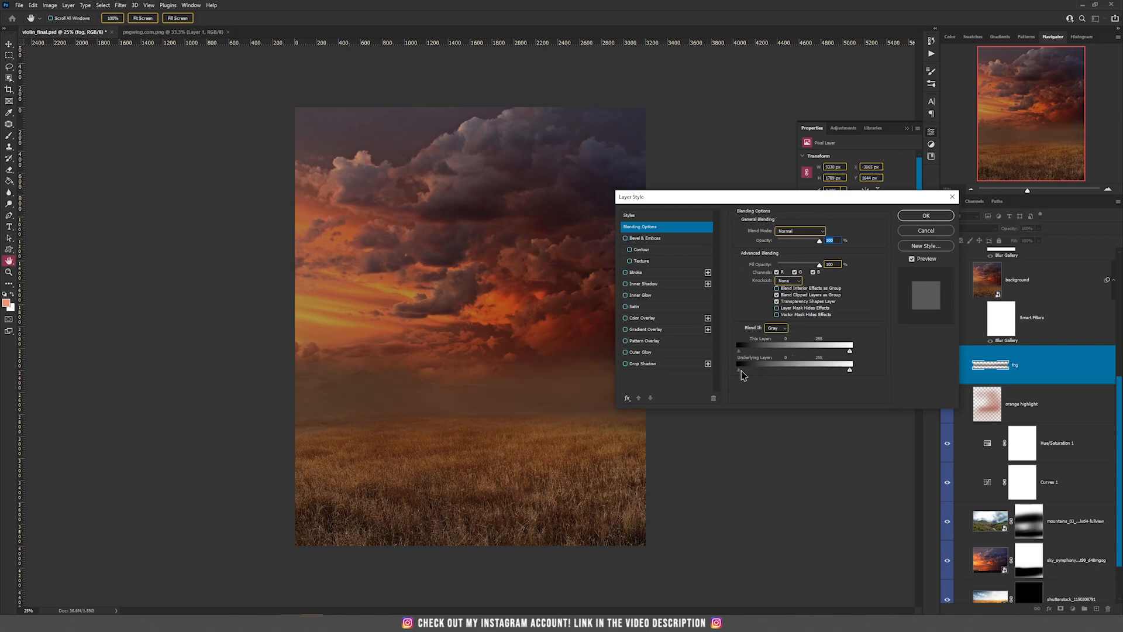
{"action": "left_click_drag", "start_coordinate": [740, 370], "coordinate": [769, 379]}
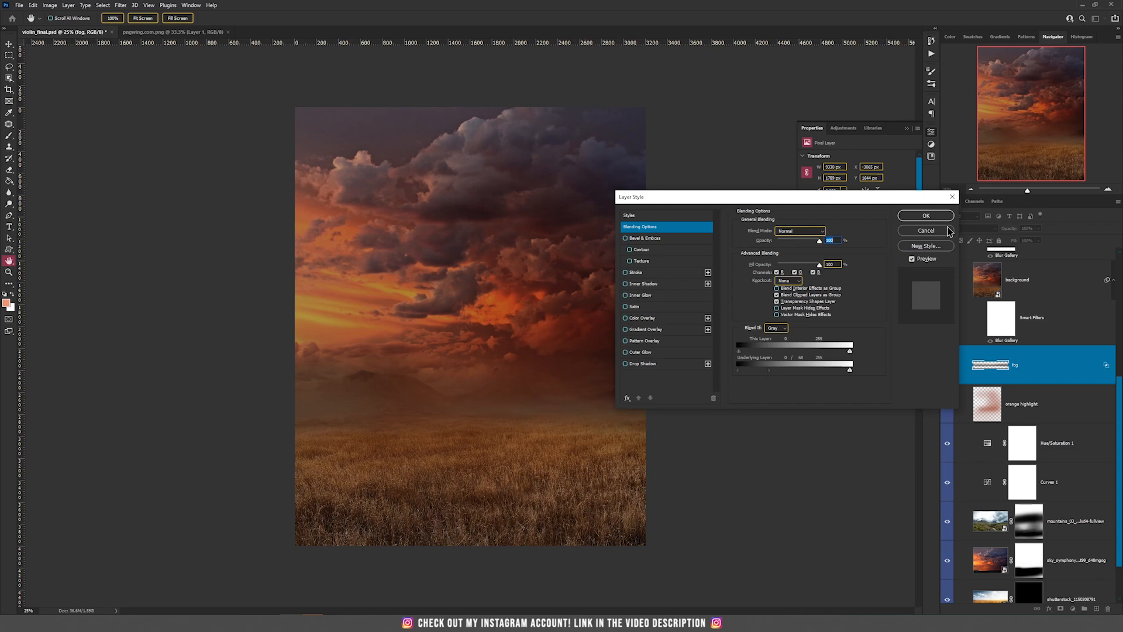
{"action": "left_click", "coordinate": [925, 230]}
Step: Hide the fog layer and paint haze along the horizon on a new layer, using a cloud-like brush with colours sampled from the image
{"action": "left_click", "coordinate": [947, 365]}
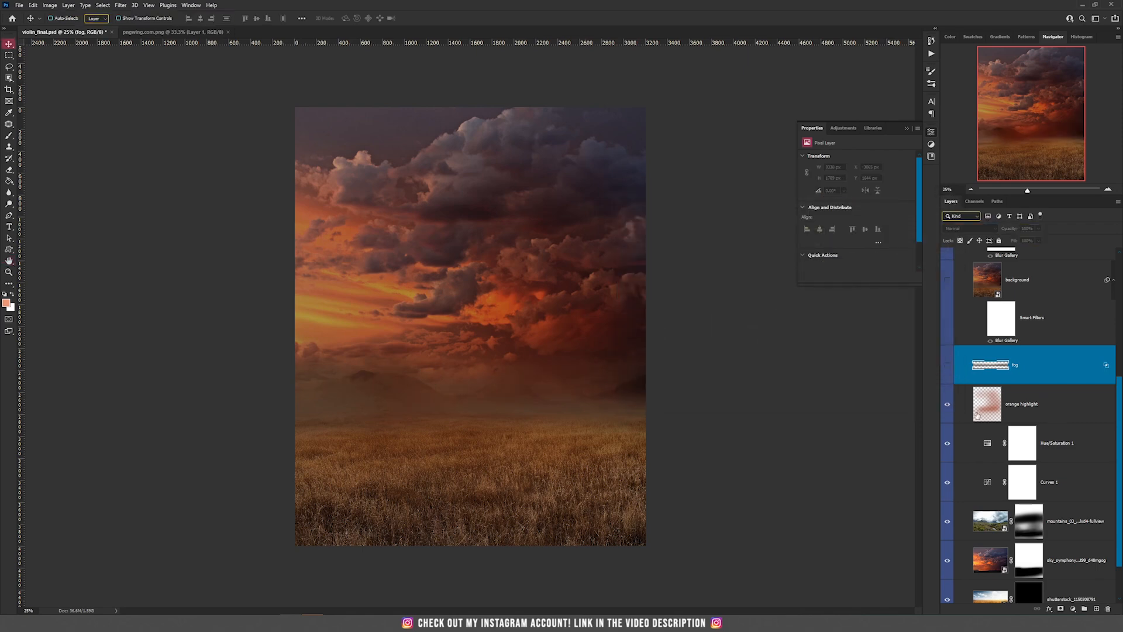
{"action": "left_click", "coordinate": [1097, 609]}
{"action": "key", "text": "b"}
{"action": "right_click", "coordinate": [462, 307]}
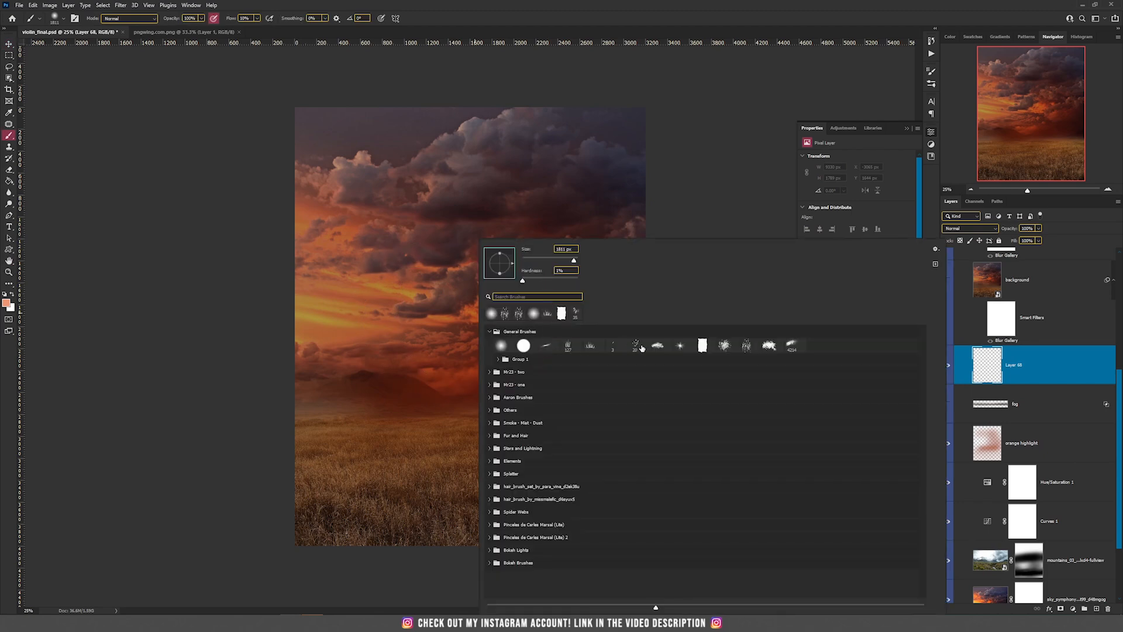
{"action": "left_click", "coordinate": [659, 345]}
{"action": "left_click", "coordinate": [357, 367], "text": "alt"}
{"action": "mouse_move", "coordinate": [359, 397]}
{"action": "left_mouse_down"}
{"action": "mouse_move", "coordinate": [643, 392]}
{"action": "mouse_move", "coordinate": [318, 392]}
{"action": "mouse_move", "coordinate": [680, 386]}
{"action": "left_mouse_up"}
{"action": "left_click", "coordinate": [592, 324], "text": "alt"}
{"action": "mouse_move", "coordinate": [496, 391]}
{"action": "left_mouse_down"}
{"action": "mouse_move", "coordinate": [312, 395]}
{"action": "mouse_move", "coordinate": [636, 402]}
{"action": "mouse_move", "coordinate": [332, 399]}
{"action": "left_mouse_up"}
{"action": "left_click", "coordinate": [592, 261], "text": "alt"}
{"action": "left_click", "coordinate": [354, 298], "text": "alt"}
{"action": "left_click", "coordinate": [646, 314], "text": "alt"}
{"action": "key", "text": "v"}
Step: Split the painted haze layer's black underlying-layer Blend If slider, moving one half to about 68, and delete that layer
{"action": "double_click", "coordinate": [1061, 371]}
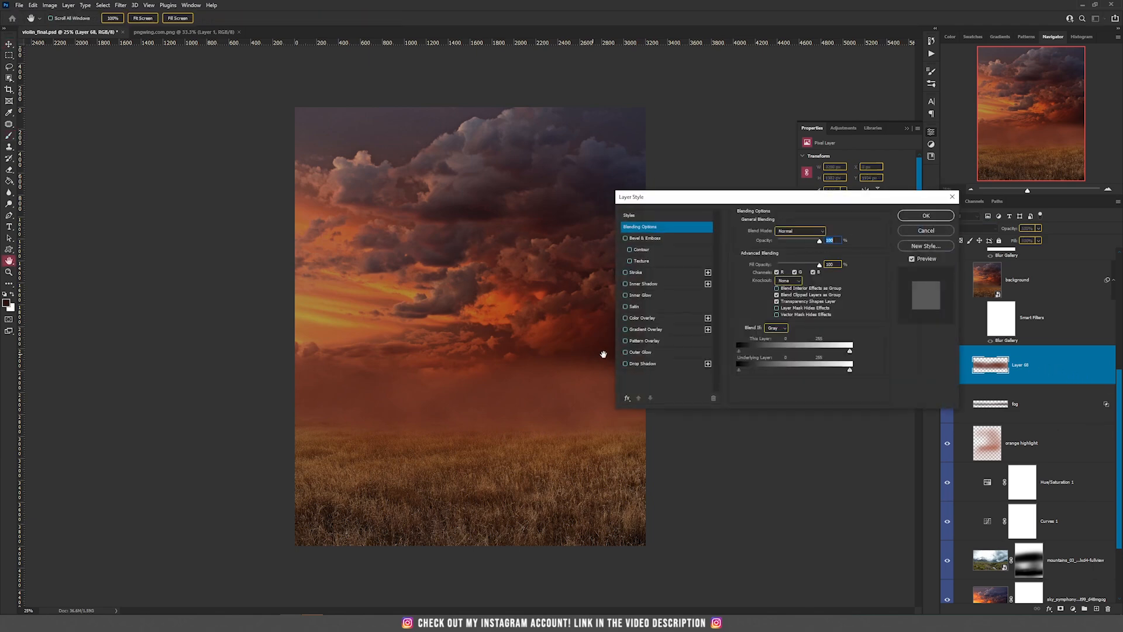
{"action": "left_click_drag", "start_coordinate": [742, 373], "coordinate": [777, 374]}
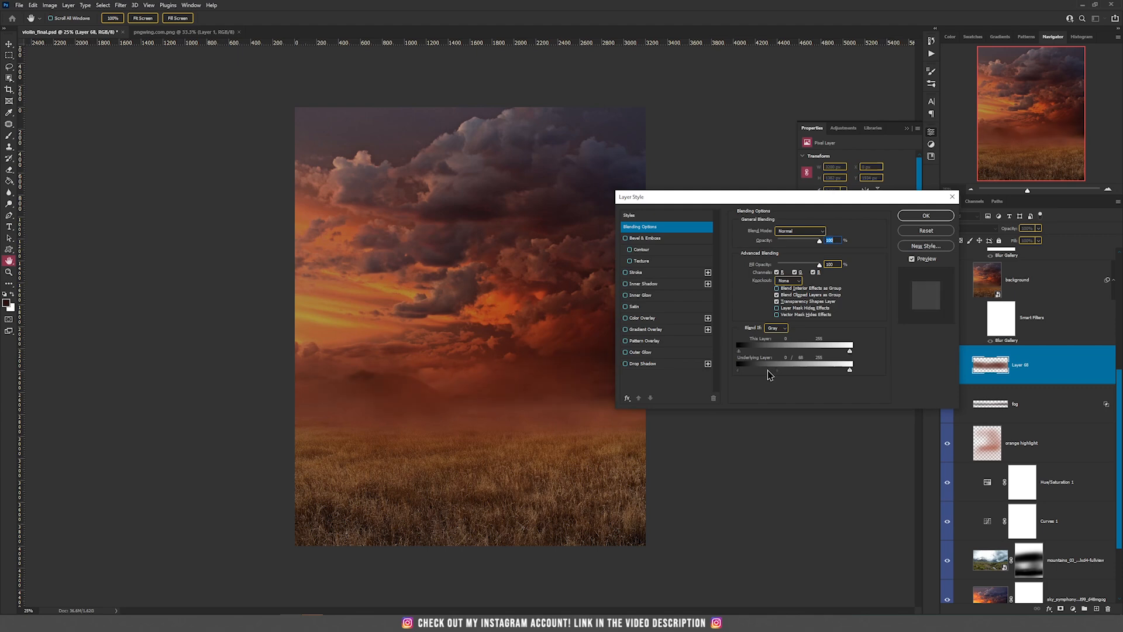
{"action": "left_click", "coordinate": [926, 215]}
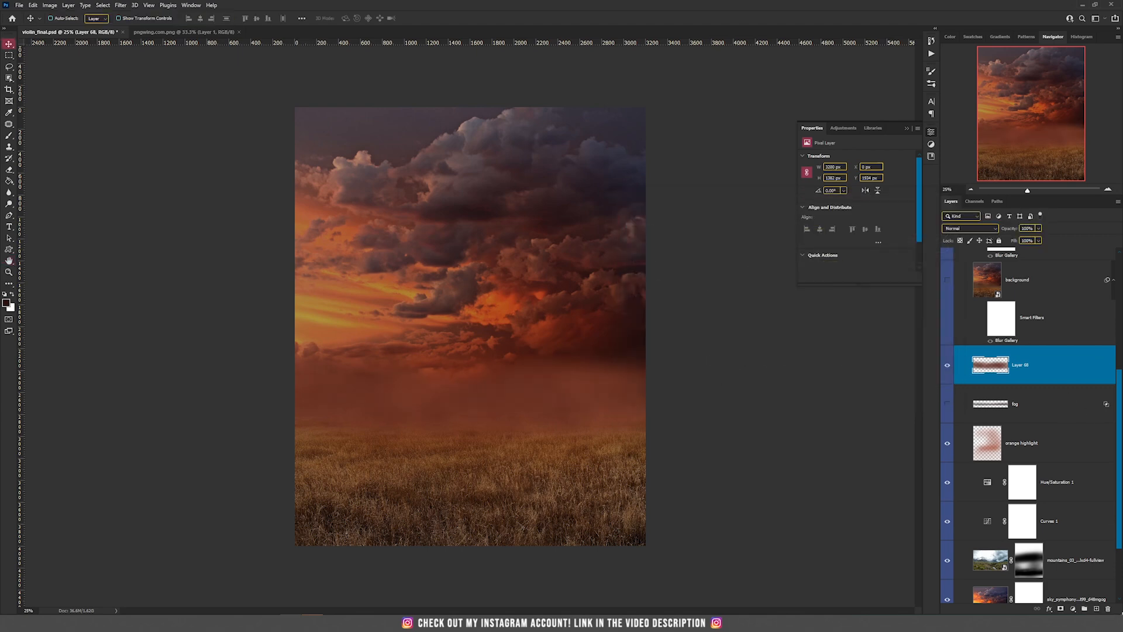
{"action": "key", "text": "Delete"}
Step: Show the fog layer and stamp all visible layers into a new layer directly above it, keeping it aligned with the canvas
{"action": "left_click", "coordinate": [947, 364]}
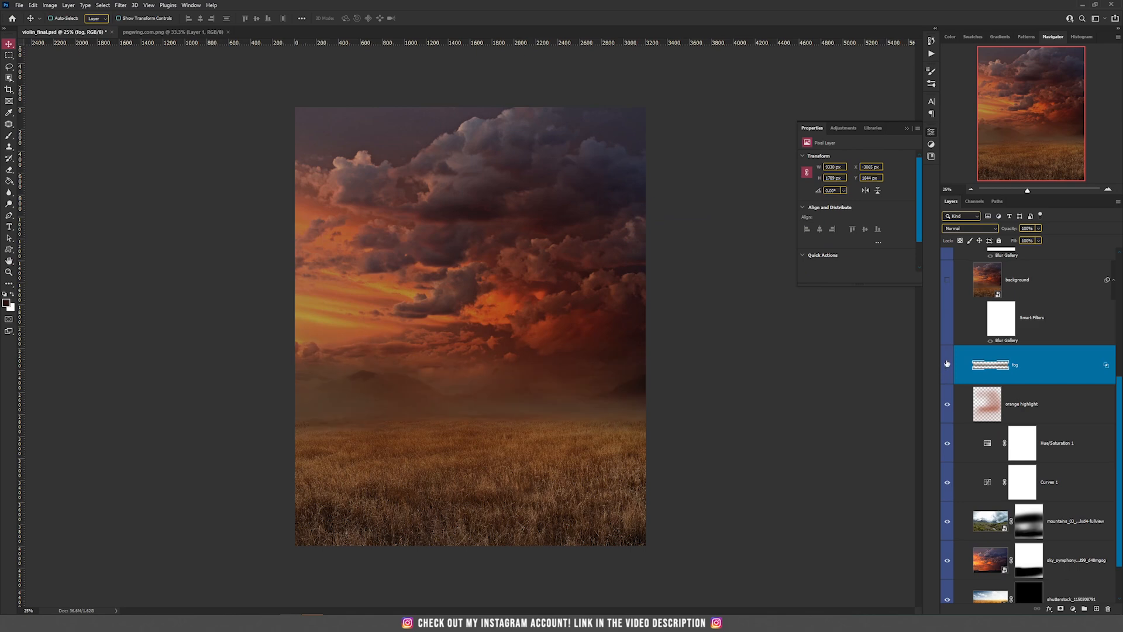
{"action": "scroll", "coordinate": [1059, 361], "scroll_direction": "up", "scroll_amount": 3}
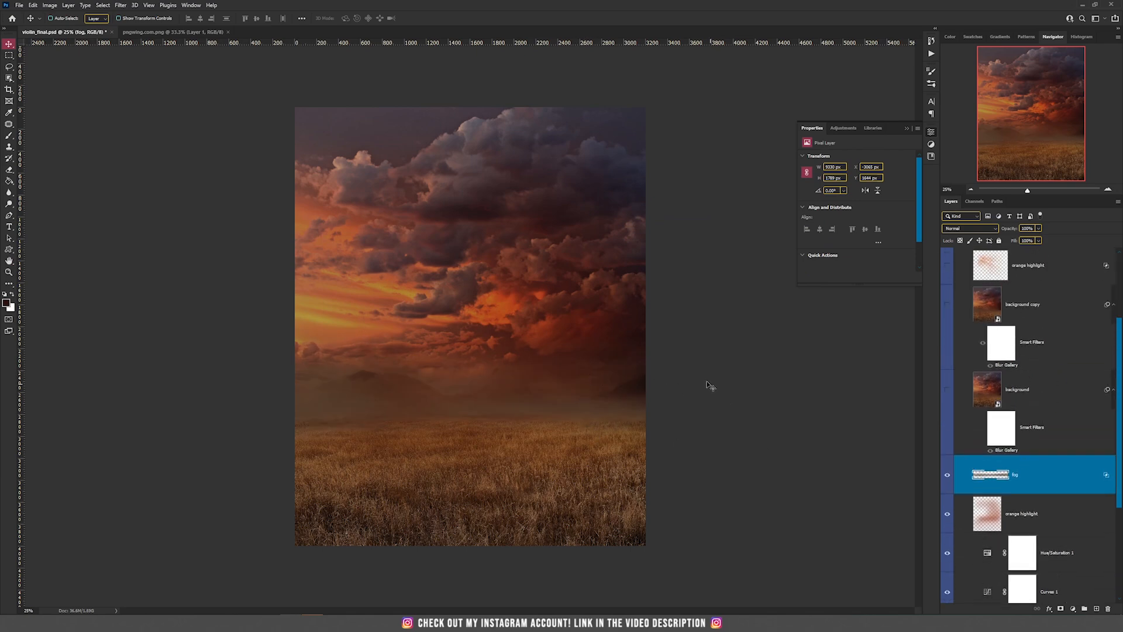
{"action": "key", "text": "ctrl+alt+shift+e"}
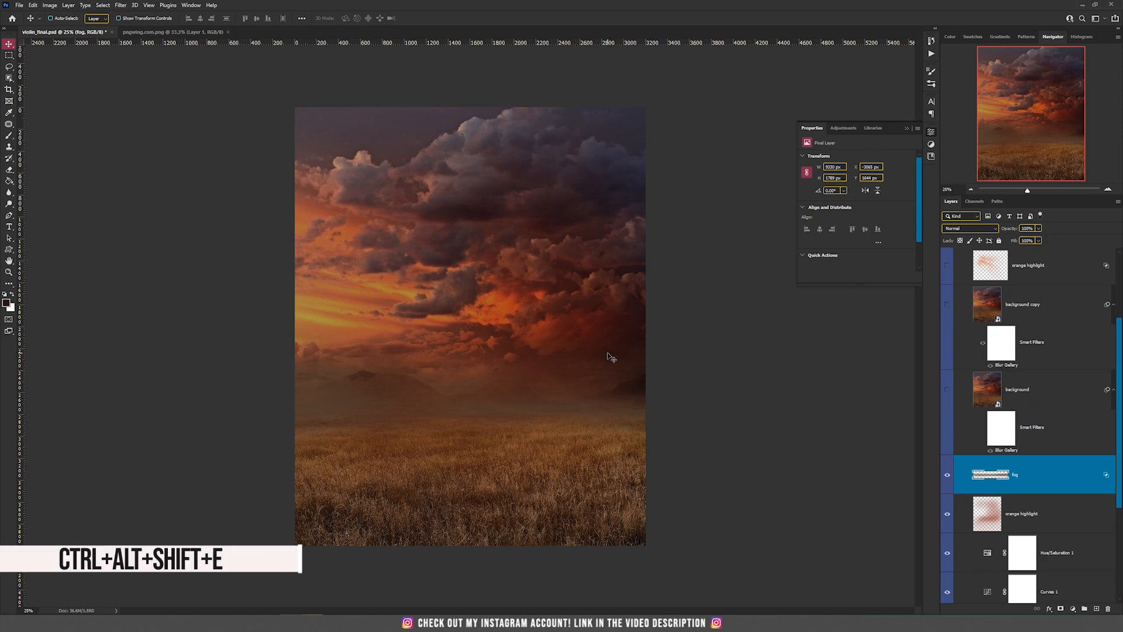
{"action": "left_click_drag", "start_coordinate": [506, 292], "coordinate": [525, 374]}
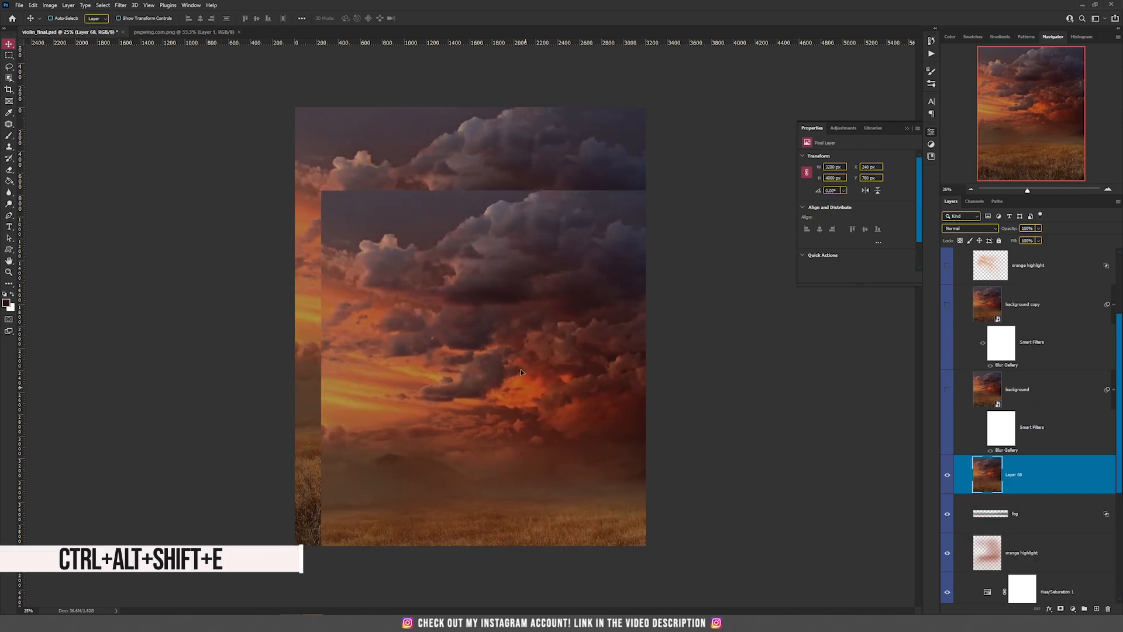
{"action": "key", "text": "ctrl+z"}
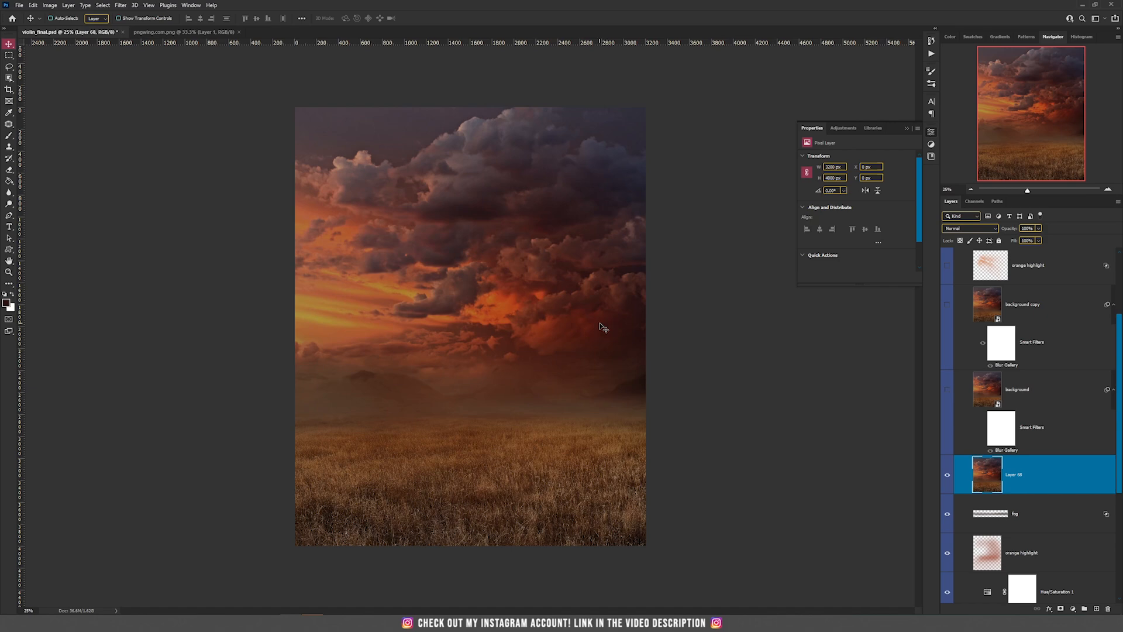
Step: Convert the stamped layer to a smart object and apply a 17 px Tilt-Shift blur with the sharp band over the grass
{"action": "right_click", "coordinate": [1048, 476]}
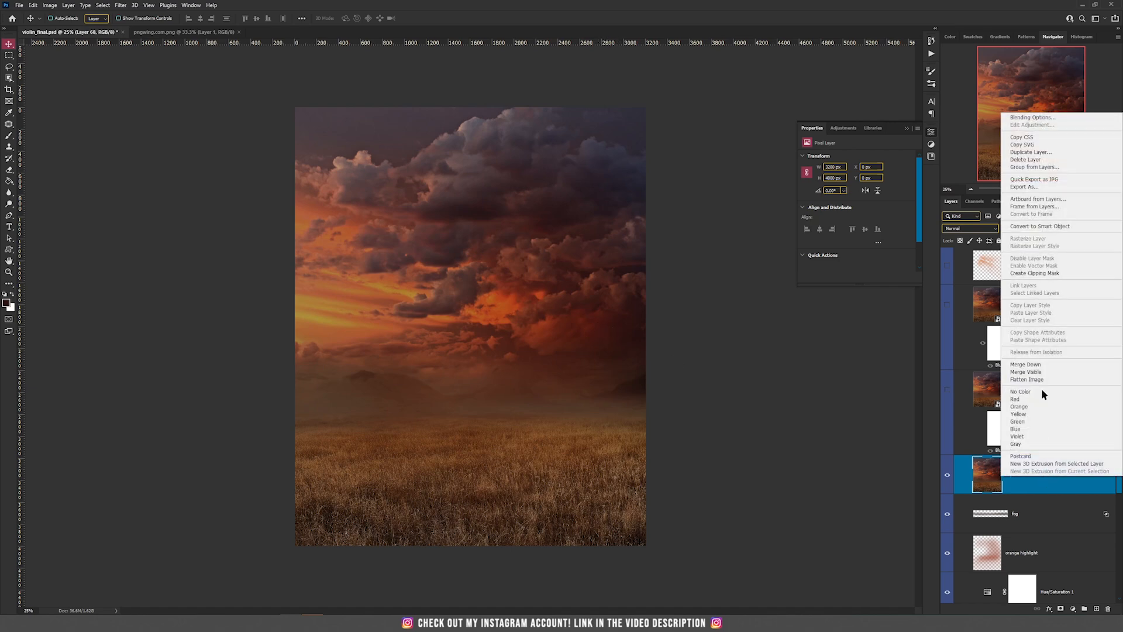
{"action": "left_click", "coordinate": [1057, 233]}
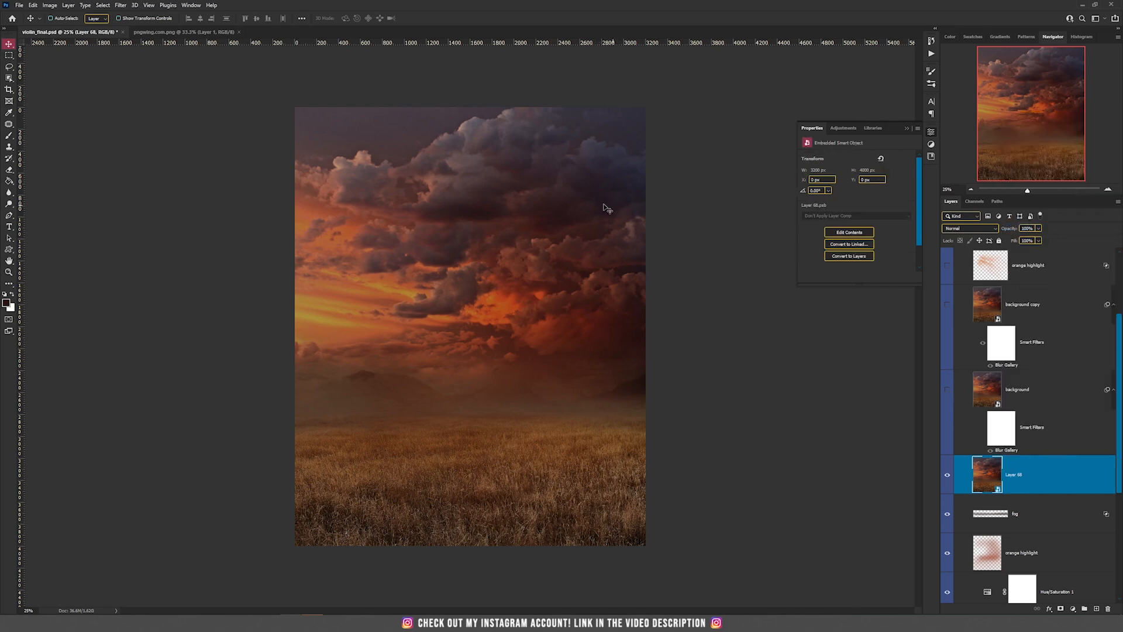
{"action": "left_click", "coordinate": [121, 5]}
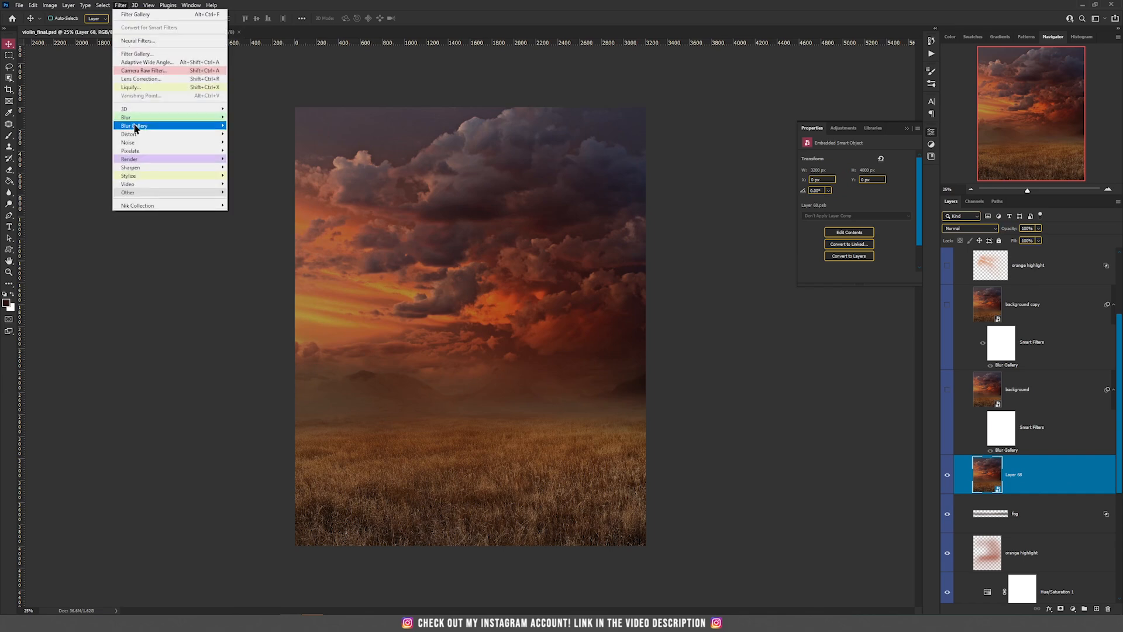
{"action": "mouse_move", "coordinate": [141, 127]}
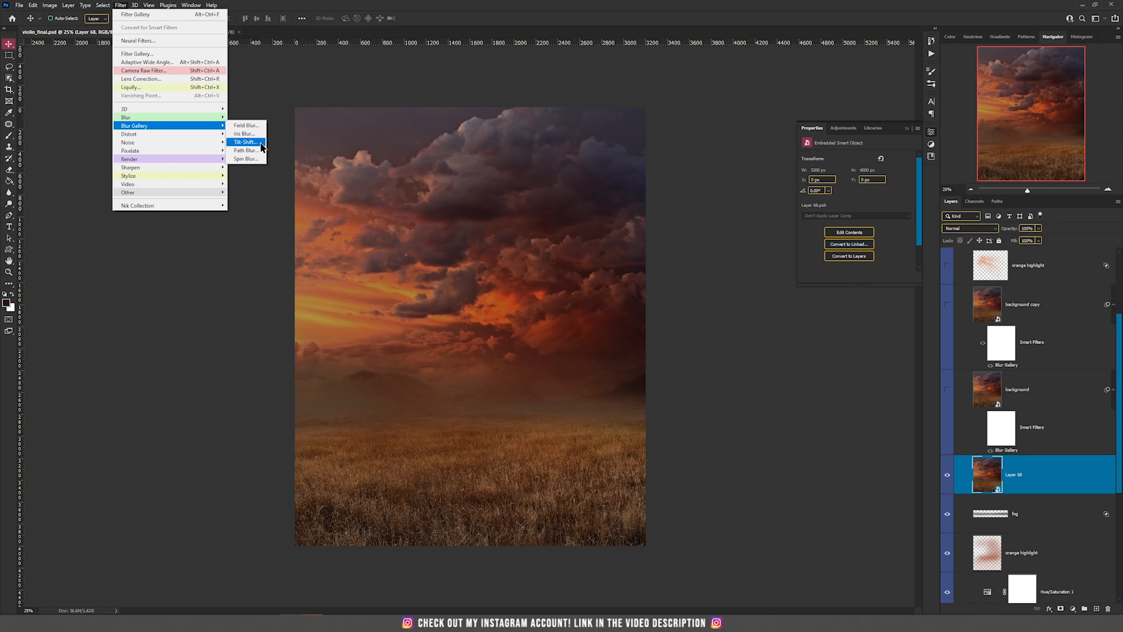
{"action": "left_click", "coordinate": [253, 143]}
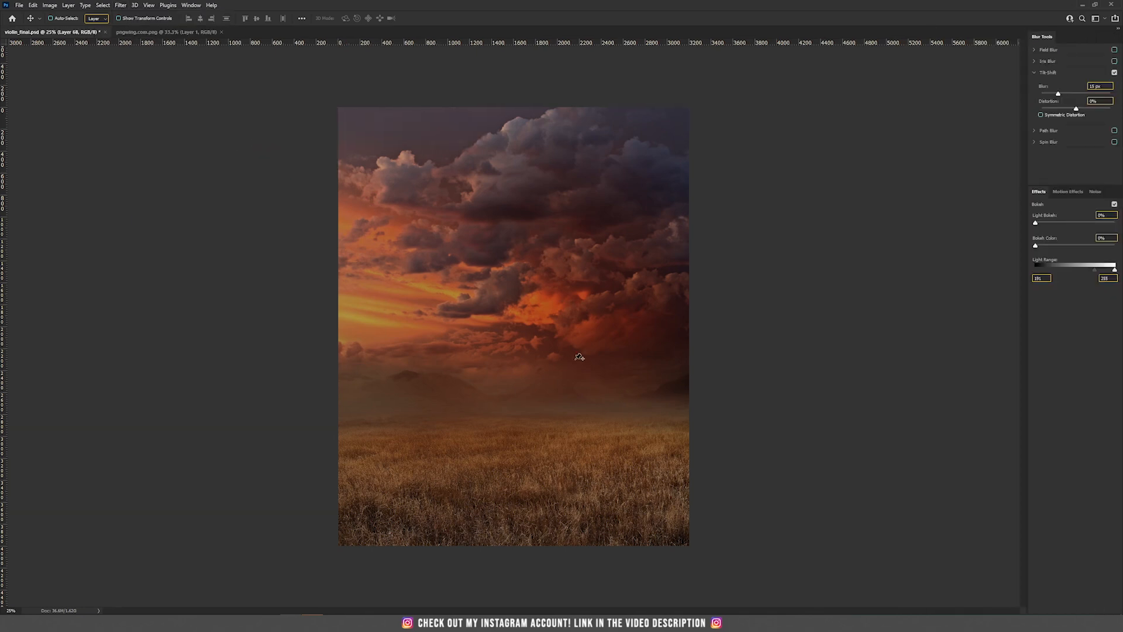
{"action": "left_click_drag", "start_coordinate": [513, 325], "coordinate": [534, 458]}
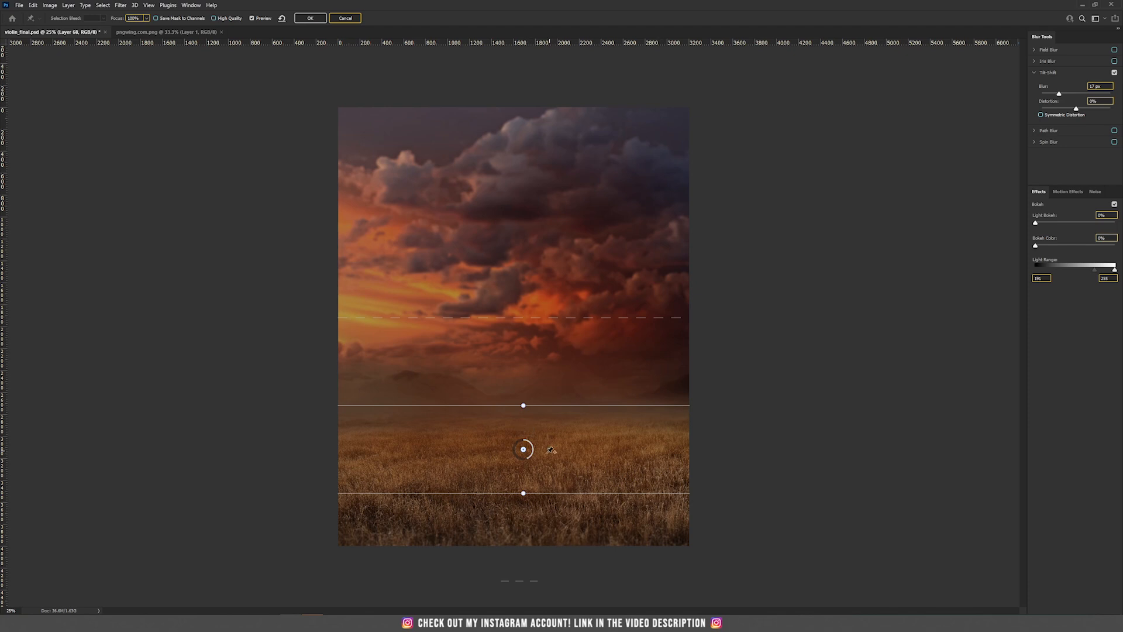
{"action": "left_click", "coordinate": [310, 18]}
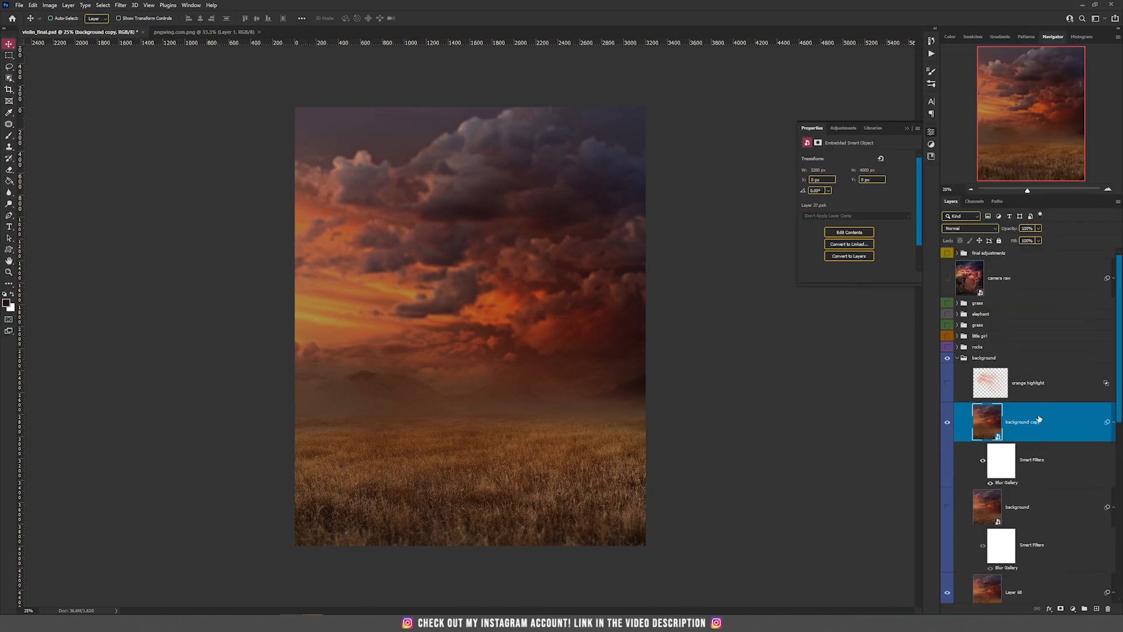
Step: Select the orange highlight layer above background copy, compare the sky with it shown, and hide it again
{"action": "left_click", "coordinate": [946, 384]}
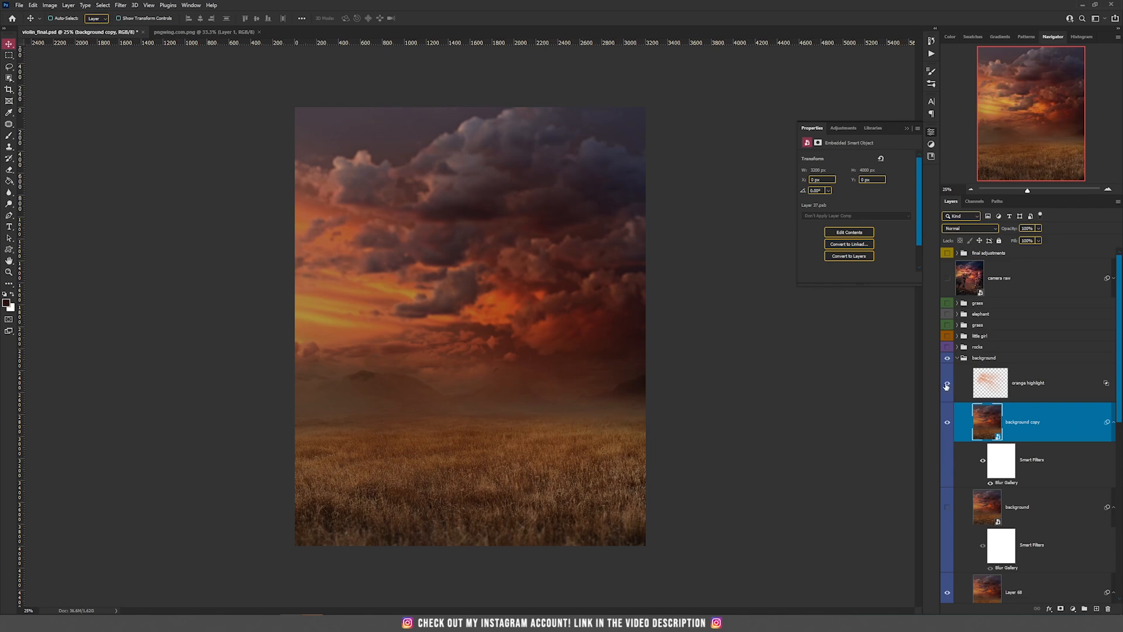
{"action": "left_click", "coordinate": [1007, 387]}
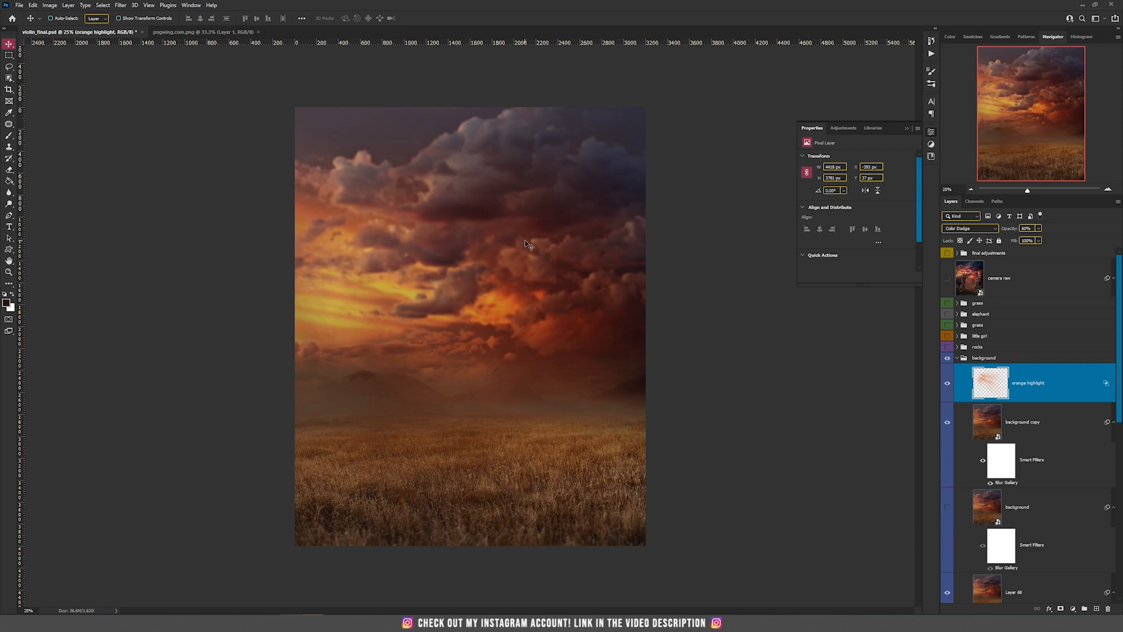
{"action": "left_click", "coordinate": [947, 386]}
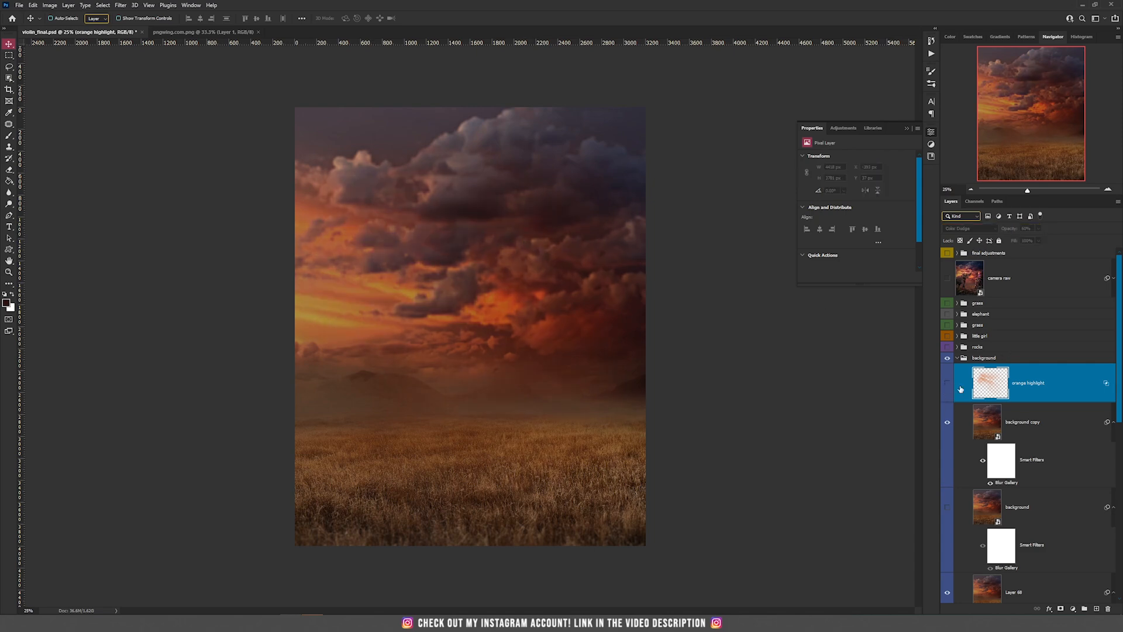
Step: Add a new layer above the upper orange highlight and prepare a soft round brush with a bright orange foreground colour
{"action": "left_click", "coordinate": [1097, 610]}
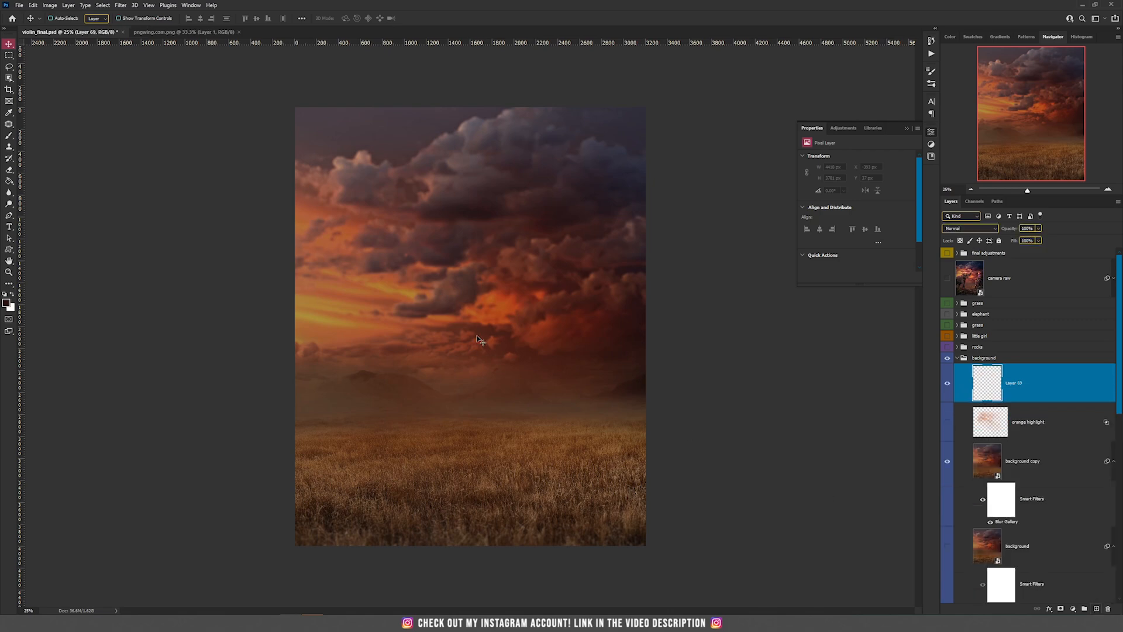
{"action": "key", "text": "b"}
{"action": "right_click", "coordinate": [383, 241]}
{"action": "left_click", "coordinate": [405, 349]}
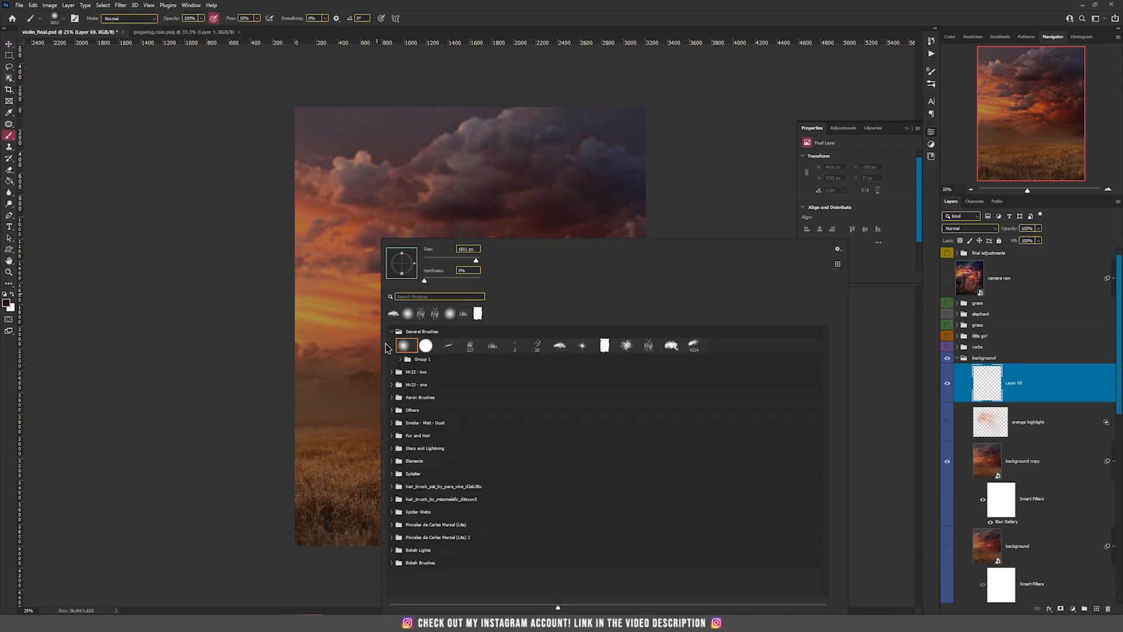
{"action": "left_click", "coordinate": [444, 5]}
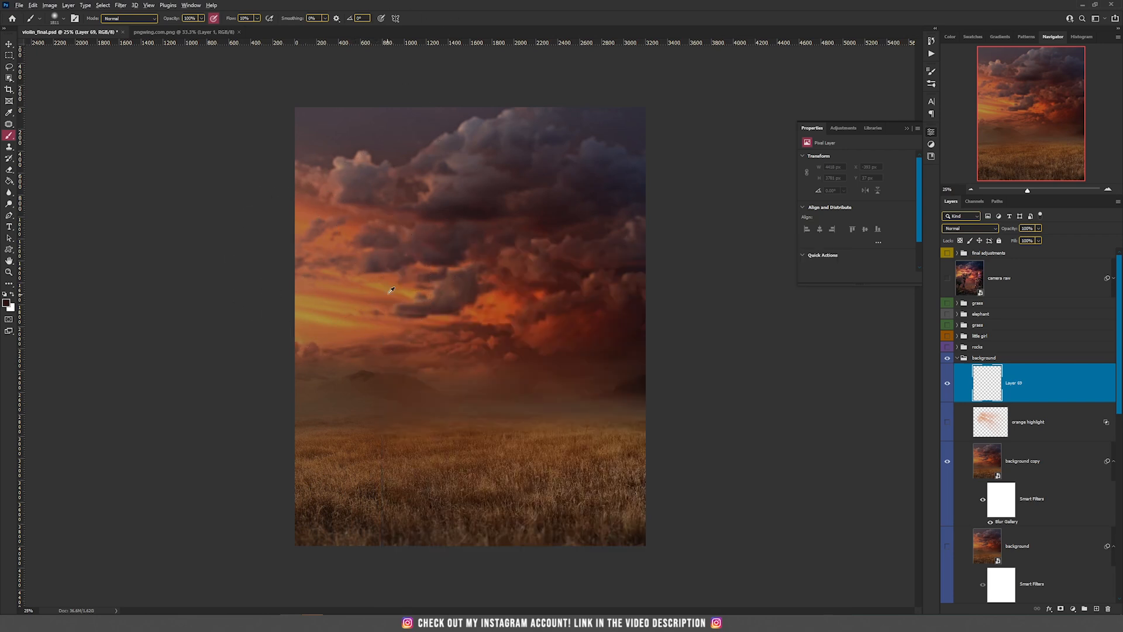
{"action": "left_click", "coordinate": [7, 302]}
{"action": "left_click_drag", "start_coordinate": [839, 378], "coordinate": [844, 362]}
{"action": "left_click", "coordinate": [929, 365]}
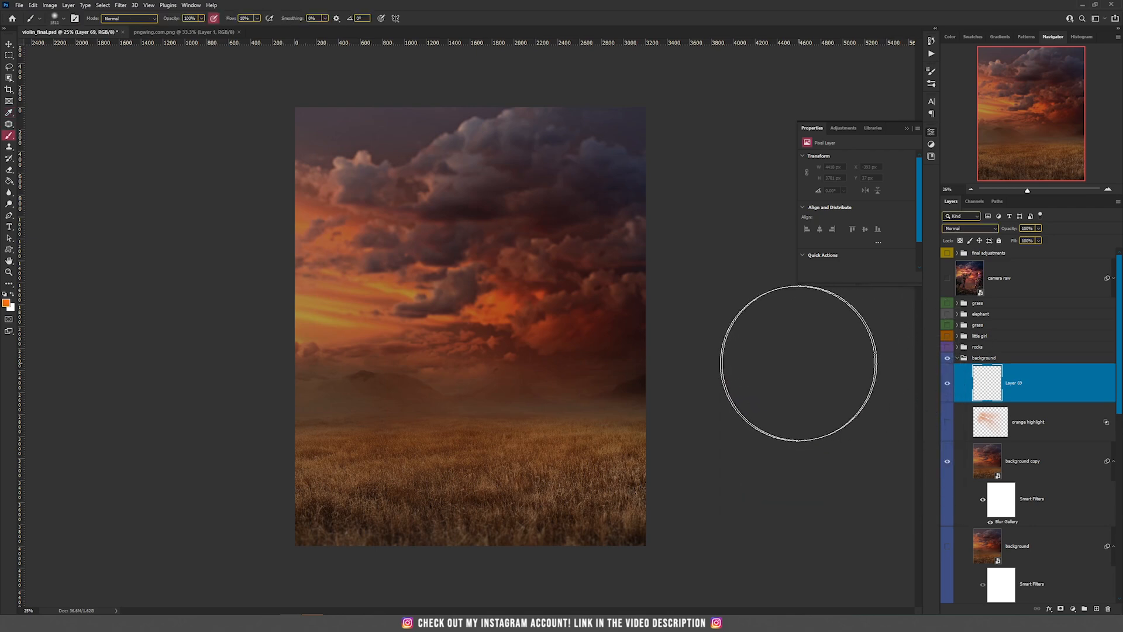
Step: Set the brush flow to 3% and the new layer to Color Dodge, and paint an orange glow over the bright sunset clouds
{"action": "left_click", "coordinate": [246, 18]}
{"action": "type", "text": "1"}
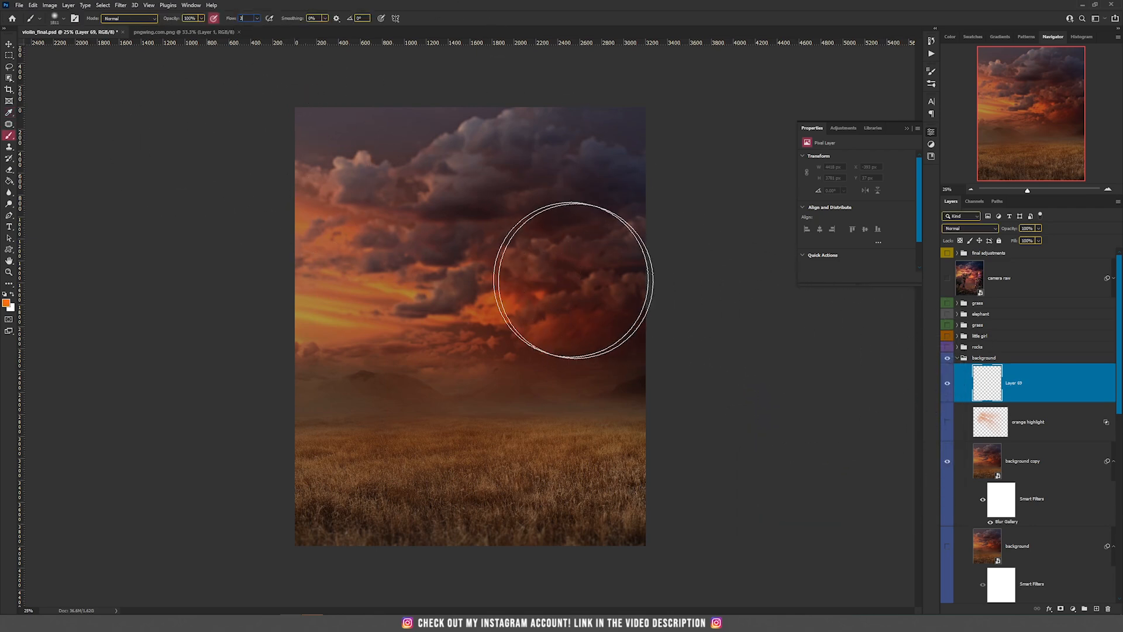
{"action": "left_click", "coordinate": [974, 227]}
{"action": "left_click", "coordinate": [959, 309]}
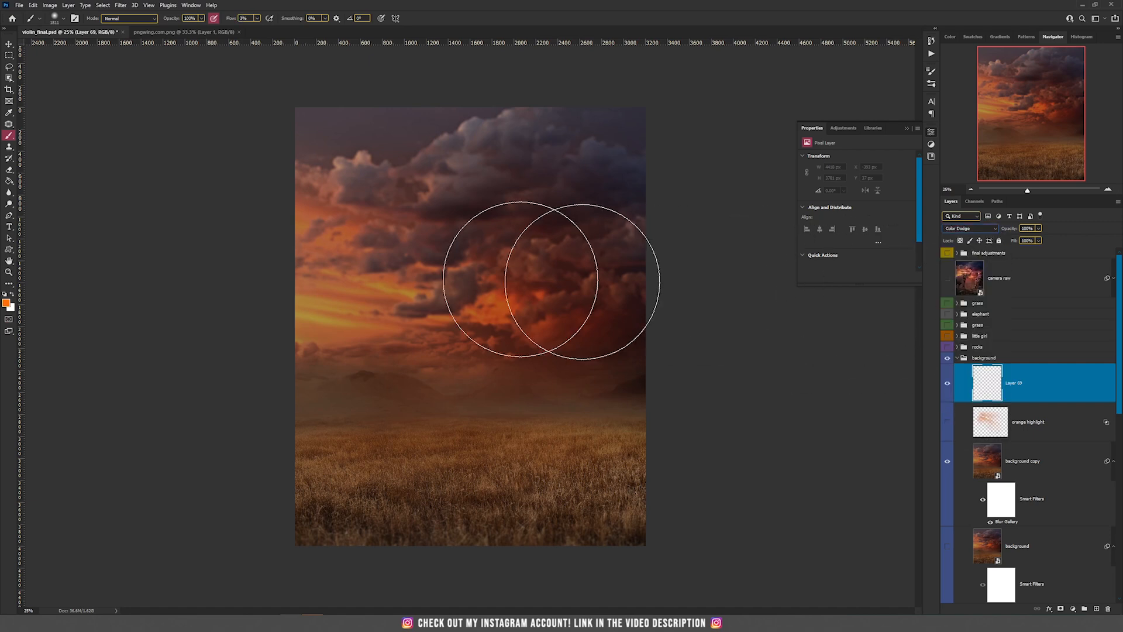
{"action": "mouse_move", "coordinate": [332, 284]}
{"action": "left_mouse_down"}
{"action": "mouse_move", "coordinate": [463, 322]}
{"action": "mouse_move", "coordinate": [426, 336]}
{"action": "mouse_move", "coordinate": [325, 339]}
{"action": "mouse_move", "coordinate": [411, 330]}
{"action": "mouse_move", "coordinate": [344, 259]}
{"action": "mouse_move", "coordinate": [324, 254]}
{"action": "mouse_move", "coordinate": [445, 297]}
{"action": "mouse_move", "coordinate": [401, 294]}
{"action": "mouse_move", "coordinate": [362, 251]}
{"action": "mouse_move", "coordinate": [469, 339]}
{"action": "left_mouse_up"}
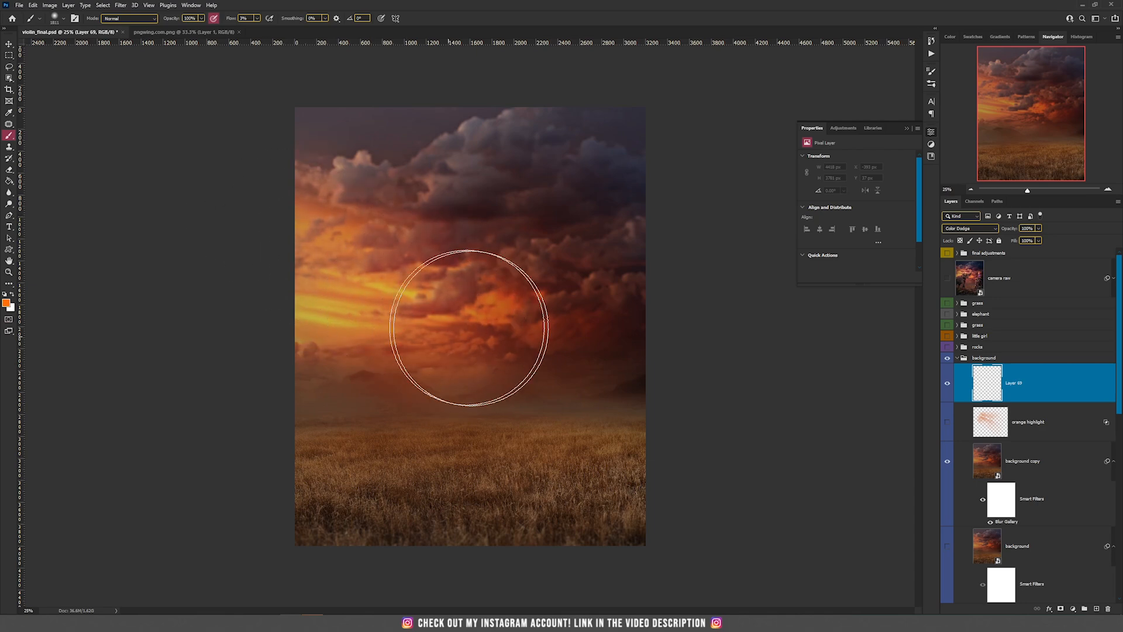
Step: Split the black Underlying Layer slider in the new glow layer's Blend If settings and compare the sky with the layer hidden and shown
{"action": "double_click", "coordinate": [1090, 398]}
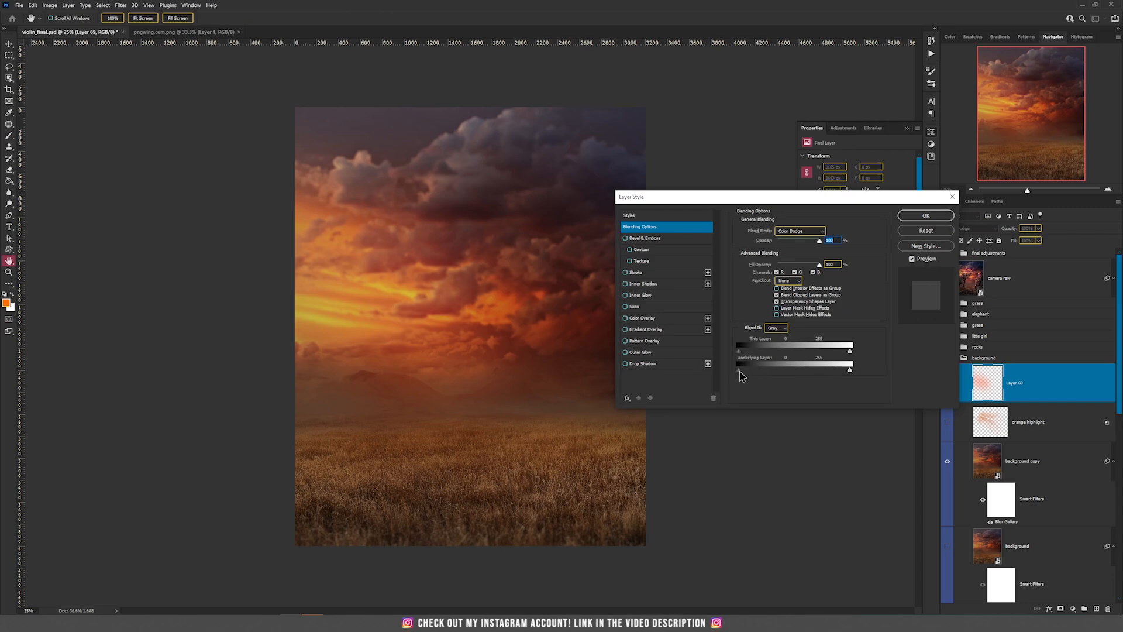
{"action": "left_click_drag", "start_coordinate": [739, 371], "coordinate": [793, 376]}
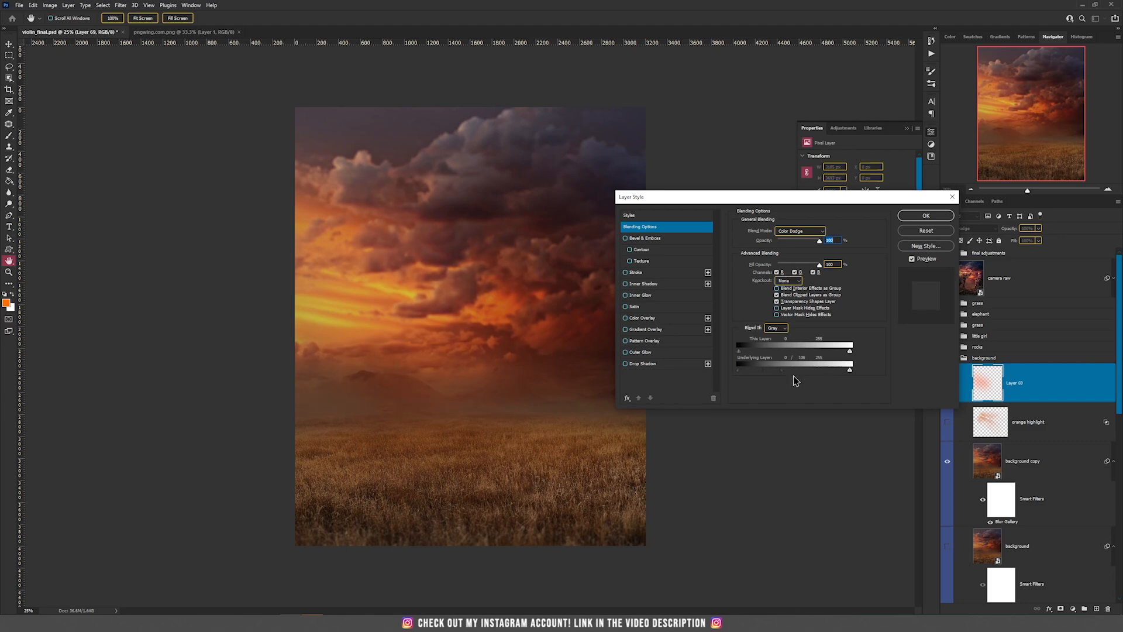
{"action": "left_click", "coordinate": [921, 216]}
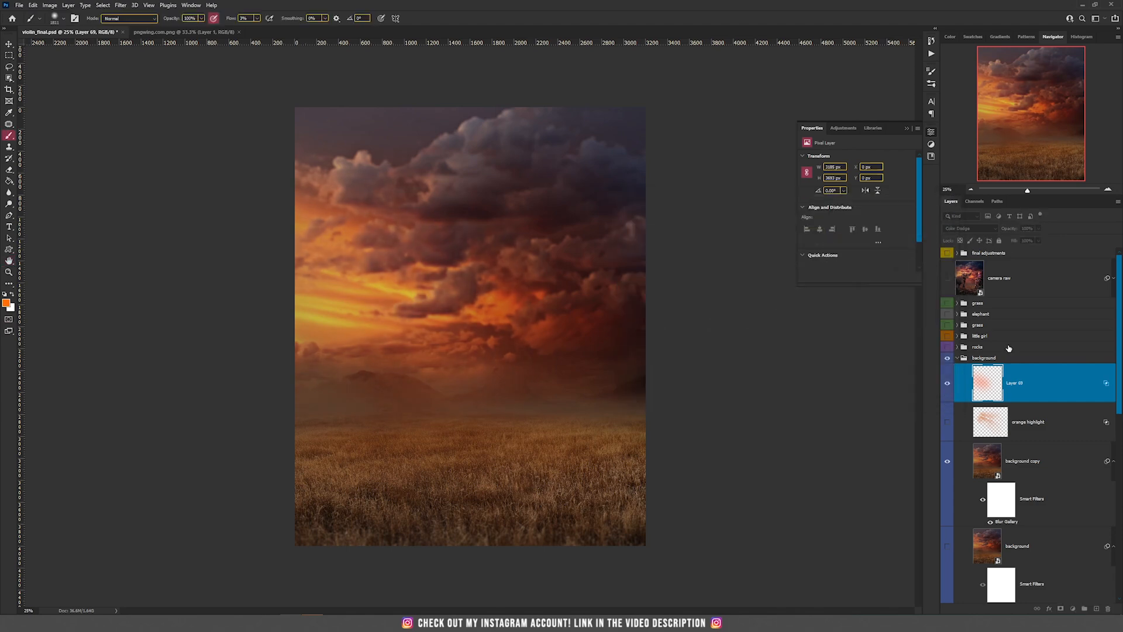
{"action": "left_click", "coordinate": [947, 384]}
{"action": "left_click", "coordinate": [947, 385]}
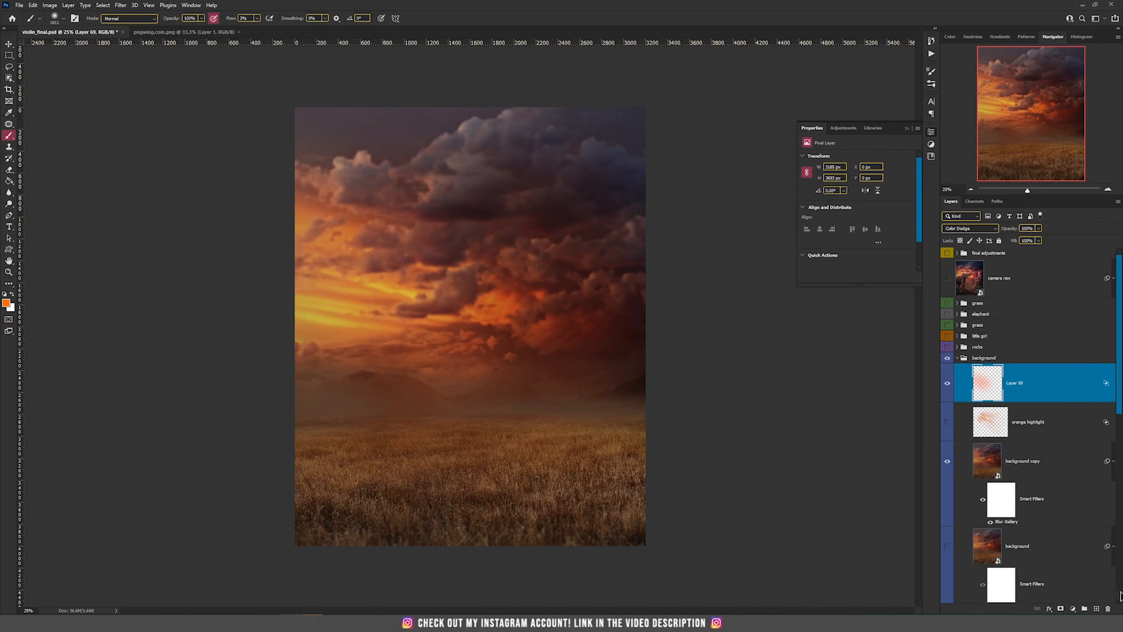
Step: Delete the newly painted glow layer, show the existing orange highlight layer instead, and collapse the background group
{"action": "left_click", "coordinate": [1107, 610]}
{"action": "left_click", "coordinate": [947, 384]}
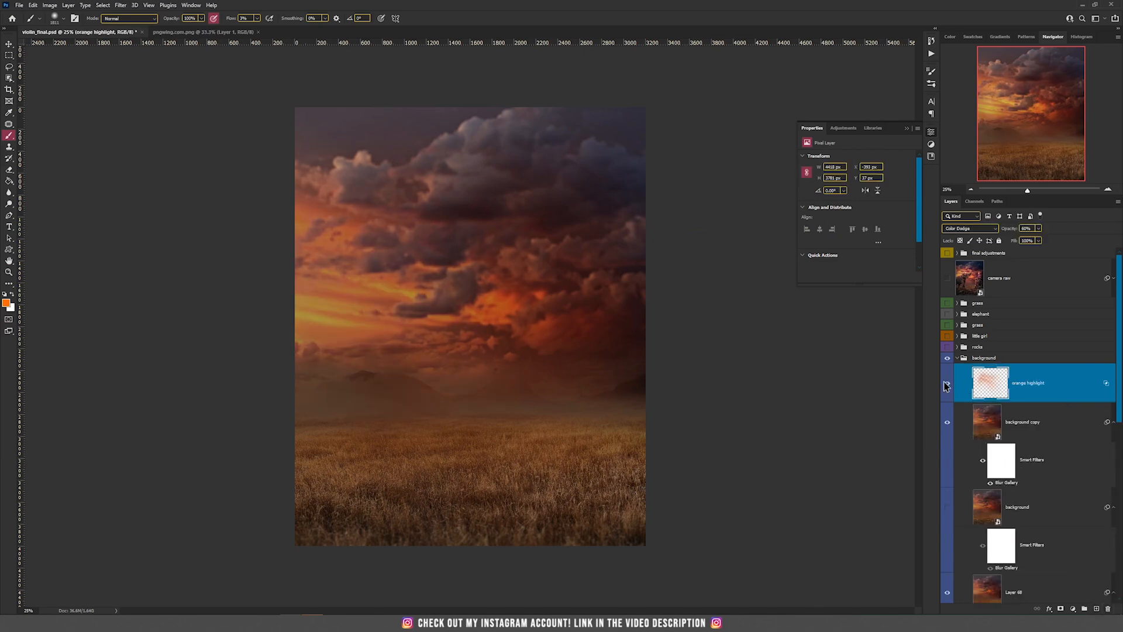
{"action": "left_click", "coordinate": [1008, 358]}
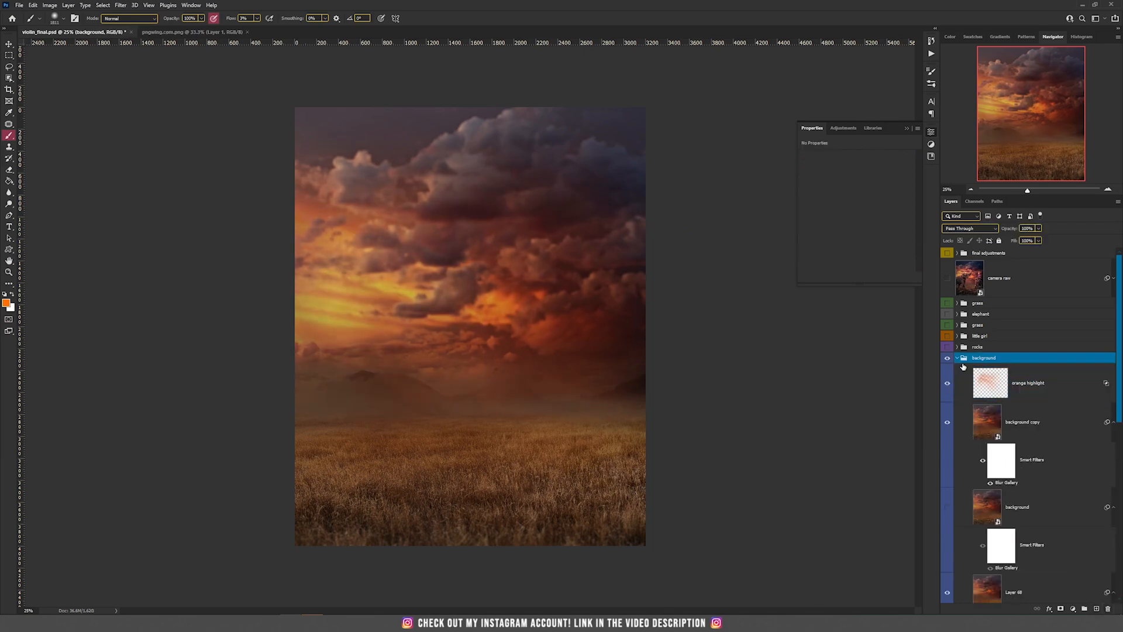
{"action": "left_click", "coordinate": [957, 358]}
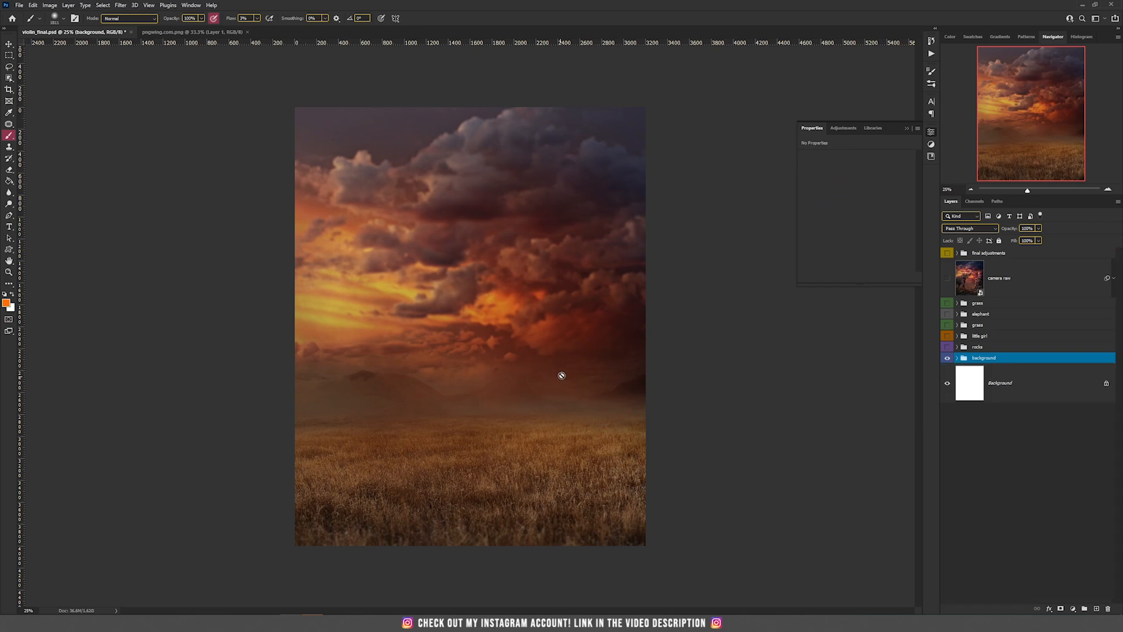
Step: Expand the rocks group and show its Group 2 rock layer over the grass field
{"action": "key", "text": "v"}
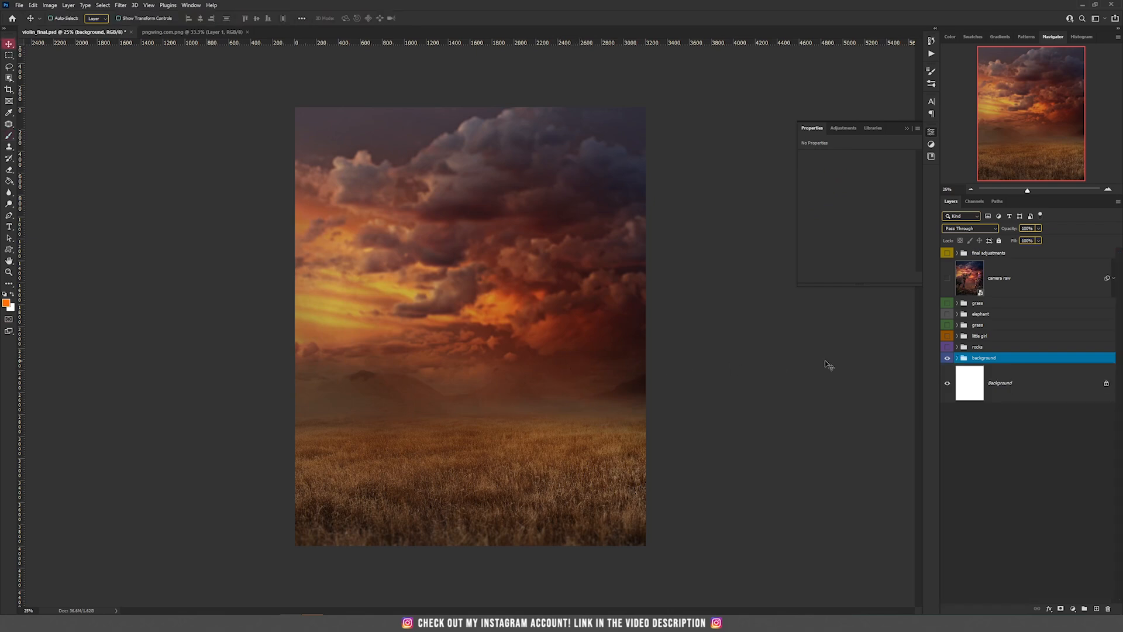
{"action": "left_click", "coordinate": [959, 349]}
{"action": "left_click", "coordinate": [956, 347]}
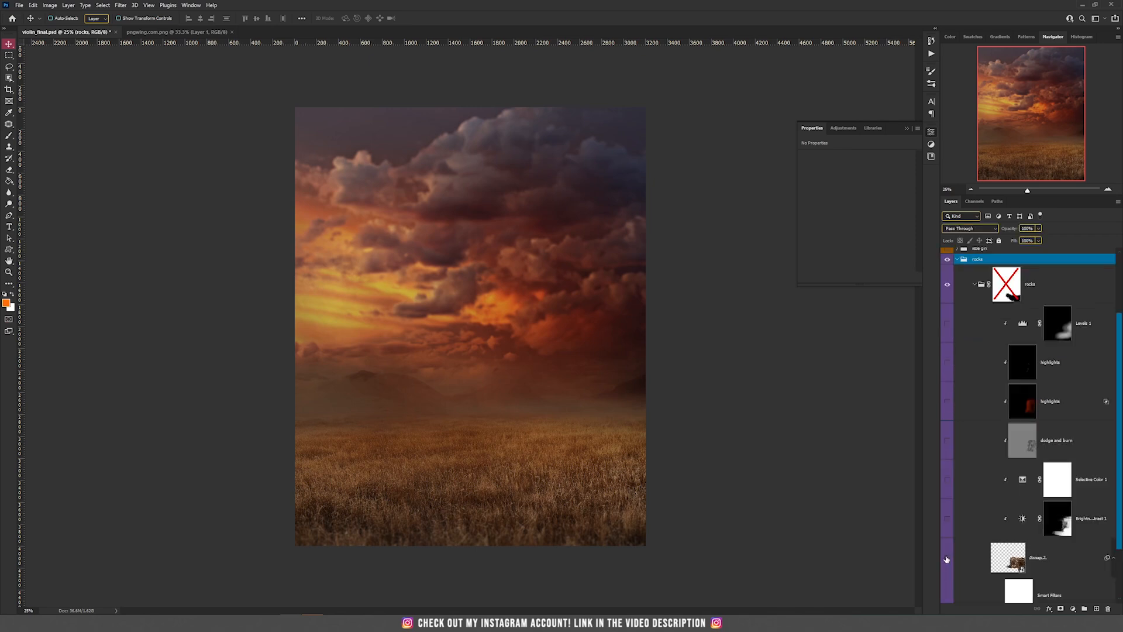
{"action": "left_click", "coordinate": [947, 557]}
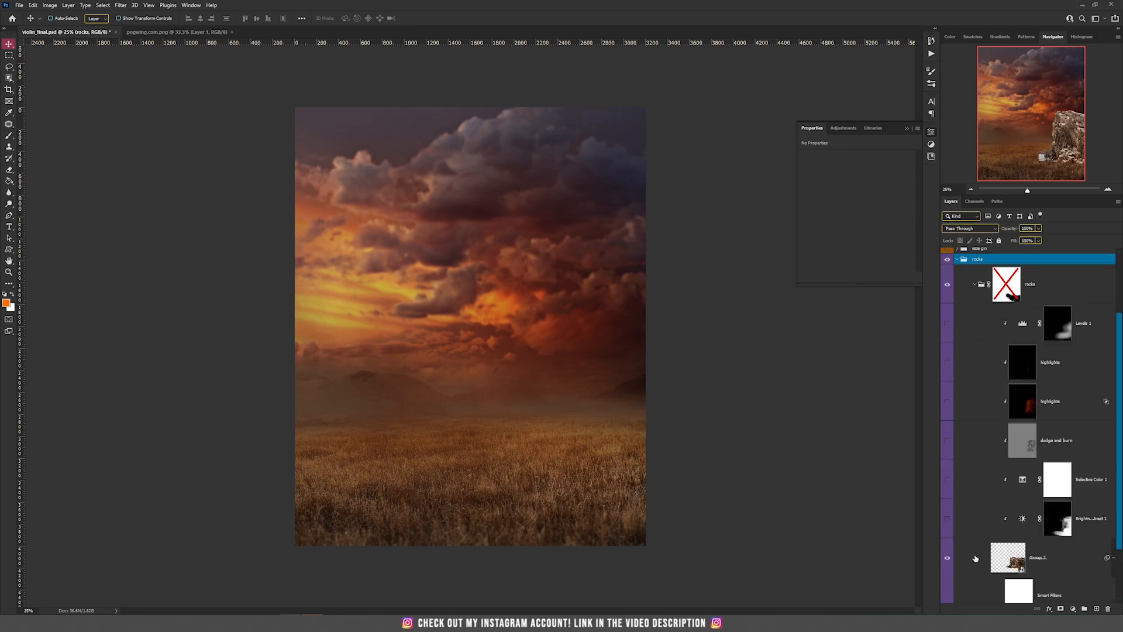
{"action": "scroll", "coordinate": [984, 553], "scroll_direction": "down", "scroll_amount": 1}
{"action": "scroll", "coordinate": [984, 553], "scroll_direction": "down", "scroll_amount": 1}
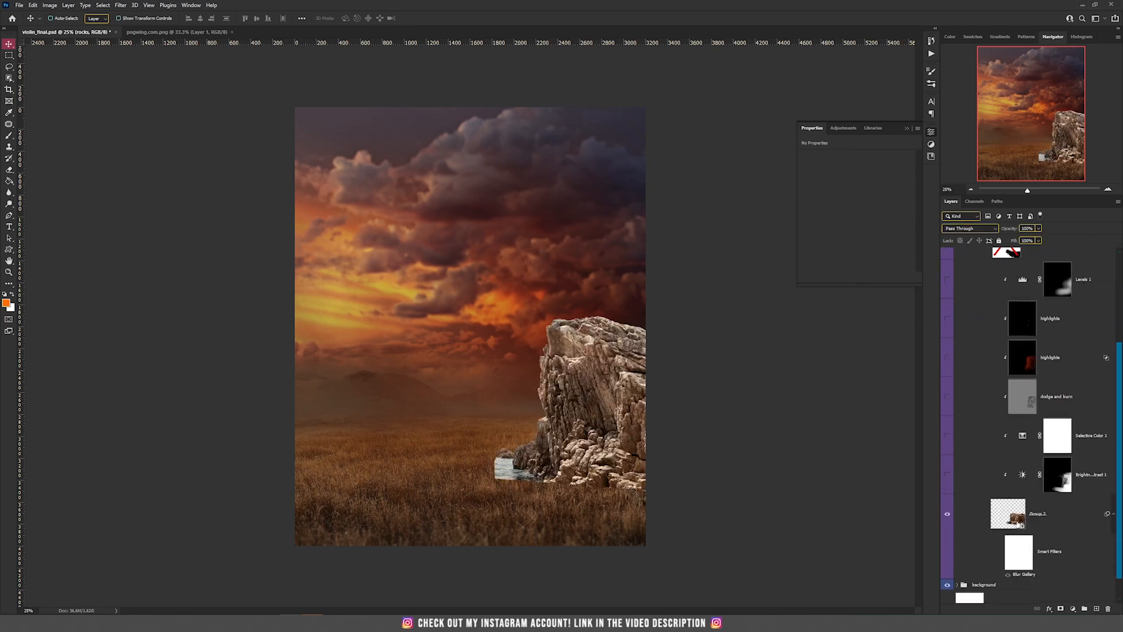
Step: Enable the inner rocks group's layer mask to hide the water and blend the rock's base into the grass
{"action": "scroll", "coordinate": [638, 334], "scroll_direction": "up", "scroll_amount": 1}
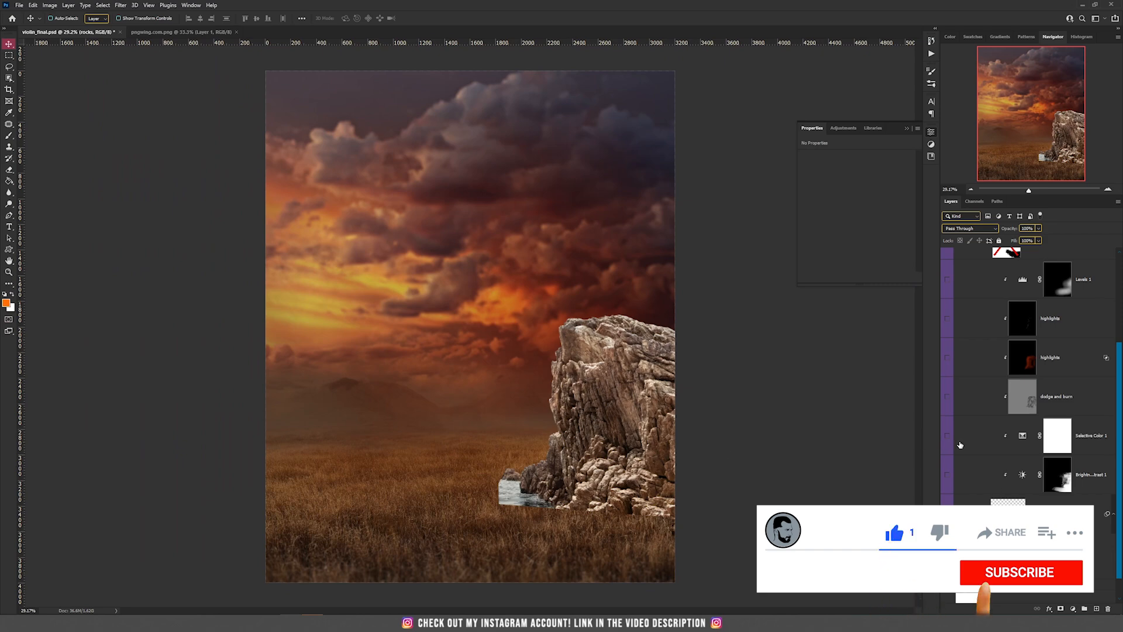
{"action": "scroll", "coordinate": [1053, 434], "scroll_direction": "up", "scroll_amount": 2}
{"action": "left_click", "coordinate": [1014, 301], "text": "shift"}
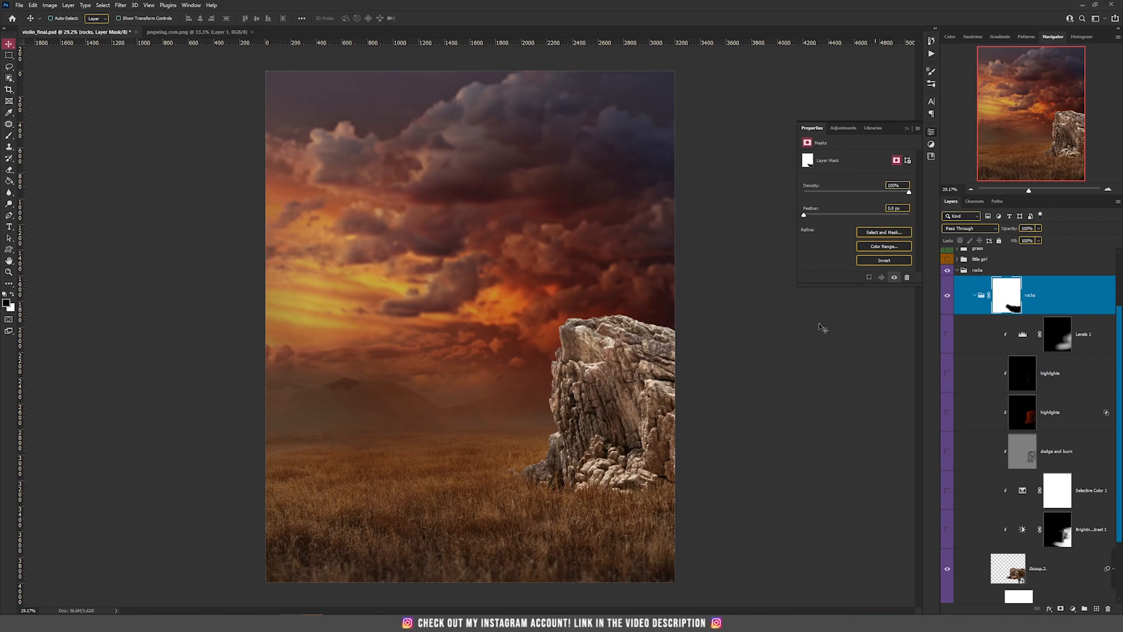
{"action": "scroll", "coordinate": [602, 525], "scroll_direction": "up", "scroll_amount": 6}
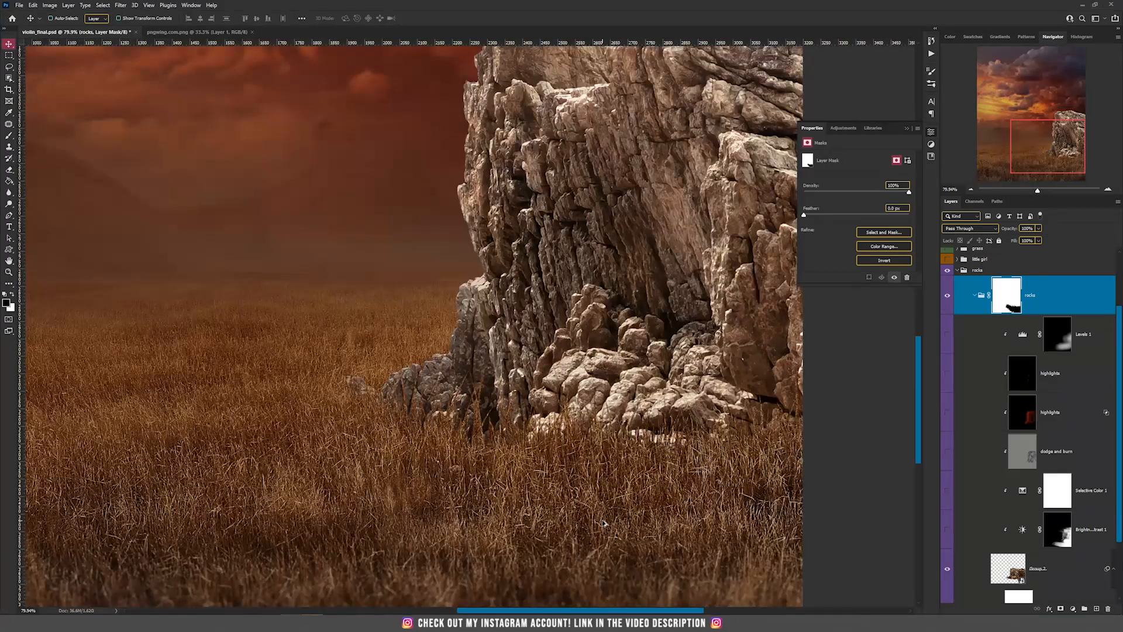
{"action": "scroll", "coordinate": [556, 465], "scroll_direction": "down", "scroll_amount": 2}
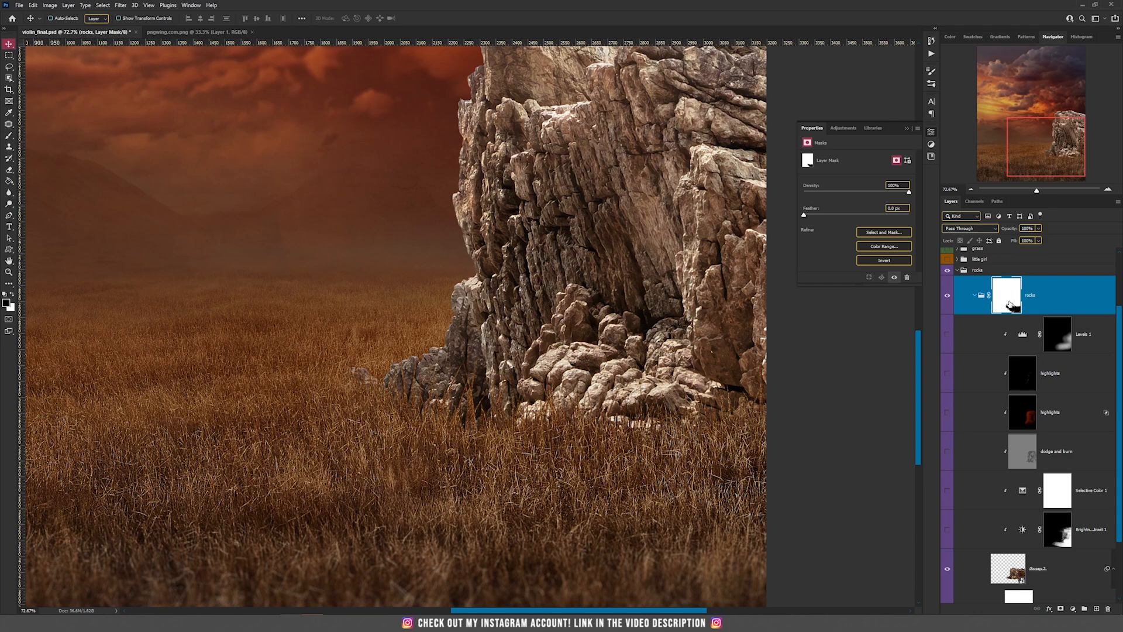
Step: Delete the inner rocks group's layer mask and add a new blank one
{"action": "left_click", "coordinate": [1045, 324]}
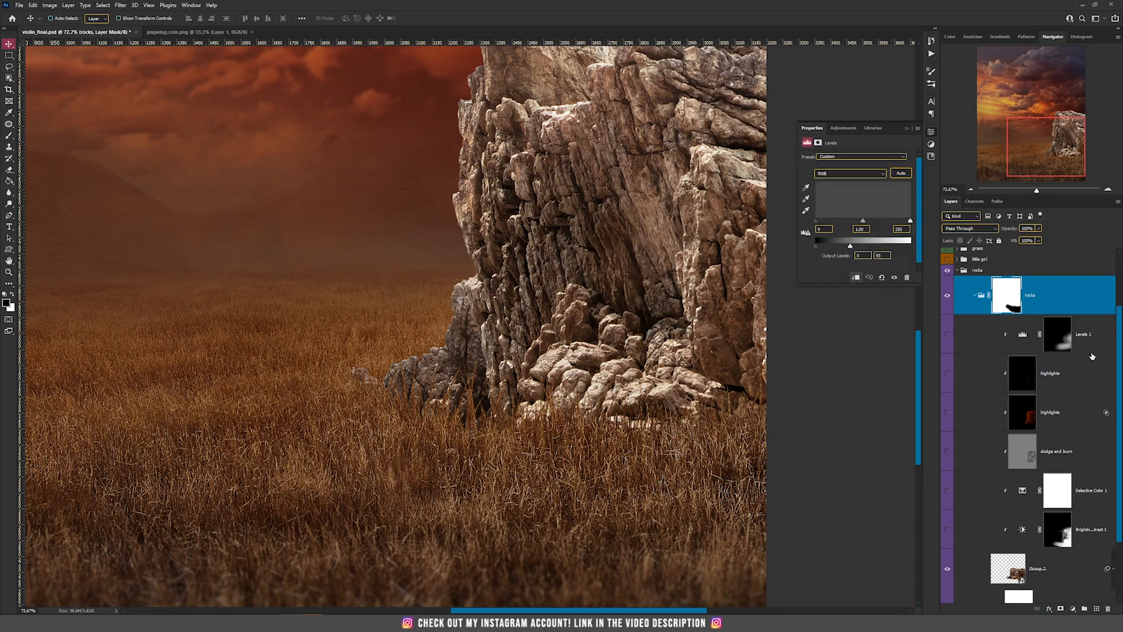
{"action": "left_click", "coordinate": [1010, 304]}
{"action": "right_click", "coordinate": [1011, 304]}
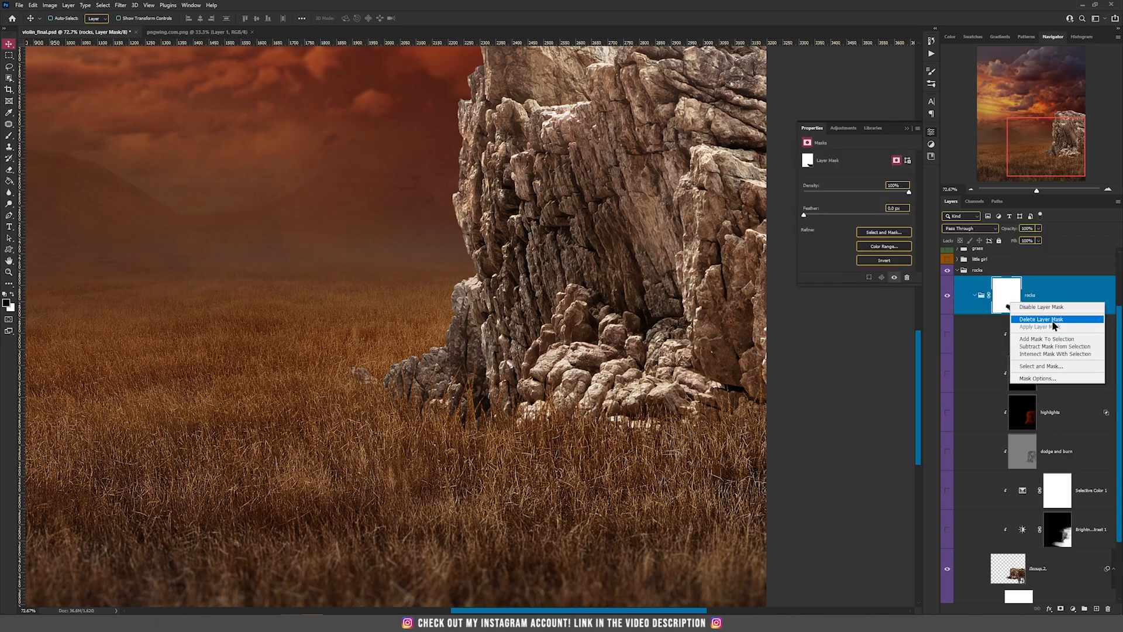
{"action": "left_click", "coordinate": [1047, 331]}
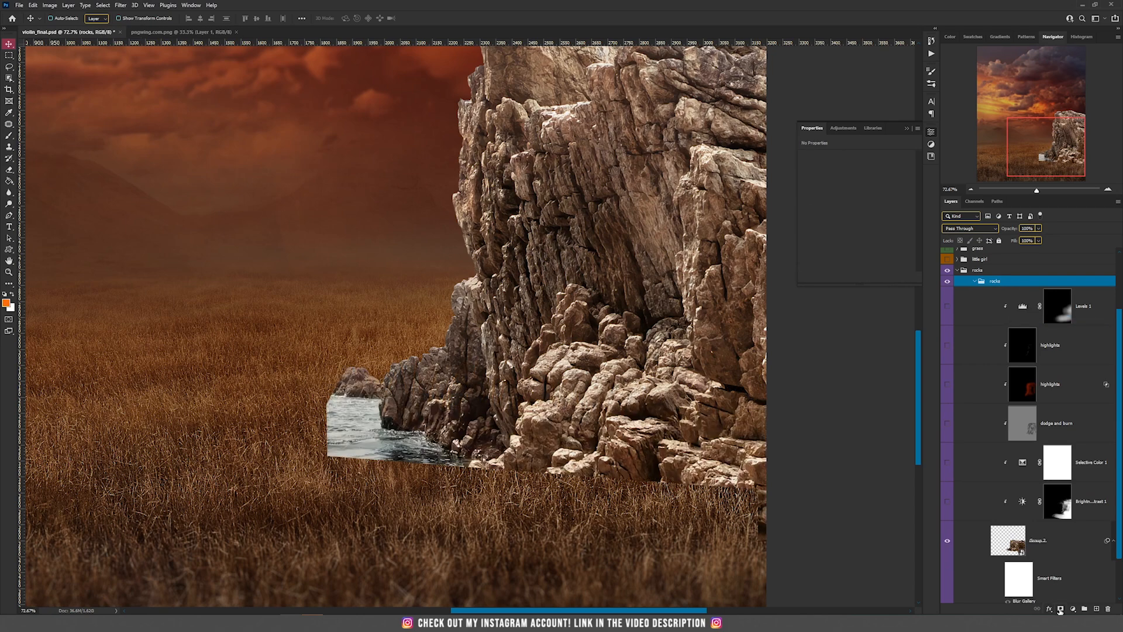
{"action": "left_click", "coordinate": [1059, 609]}
Step: Choose the grass-shaped brush from General Brushes and set its flow to 100%
{"action": "key", "text": "b"}
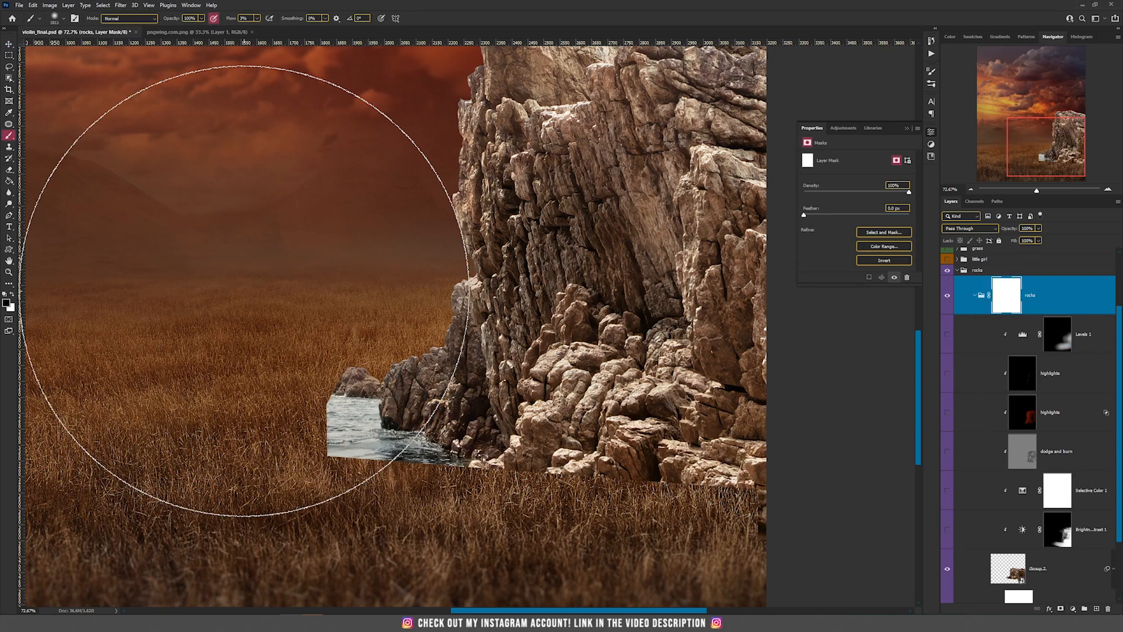
{"action": "right_click", "coordinate": [324, 246]}
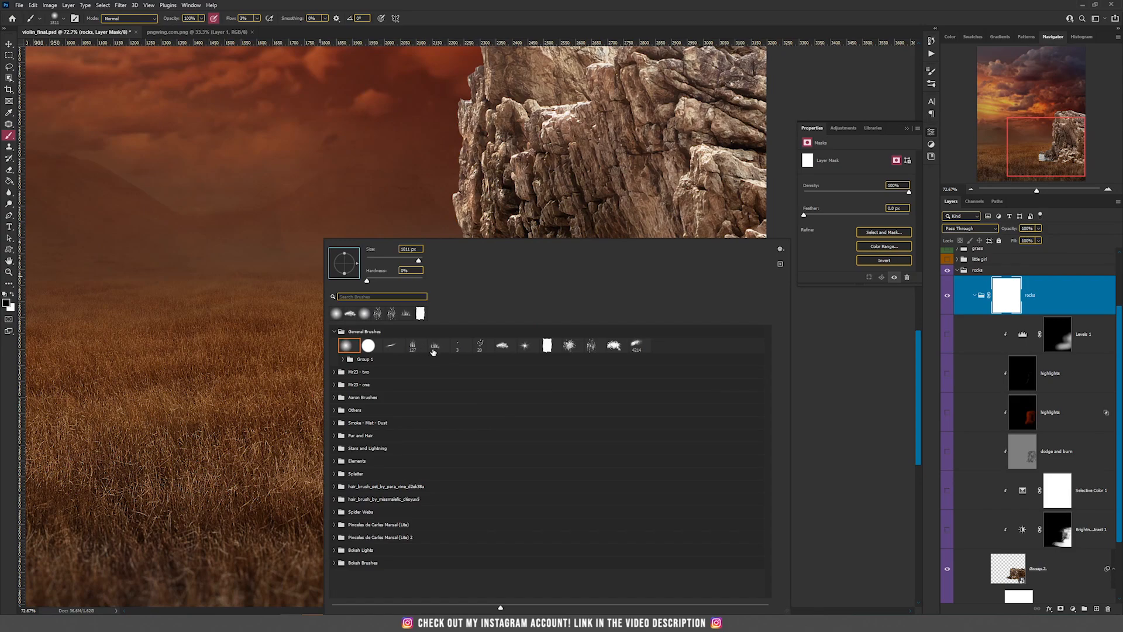
{"action": "left_click", "coordinate": [436, 345]}
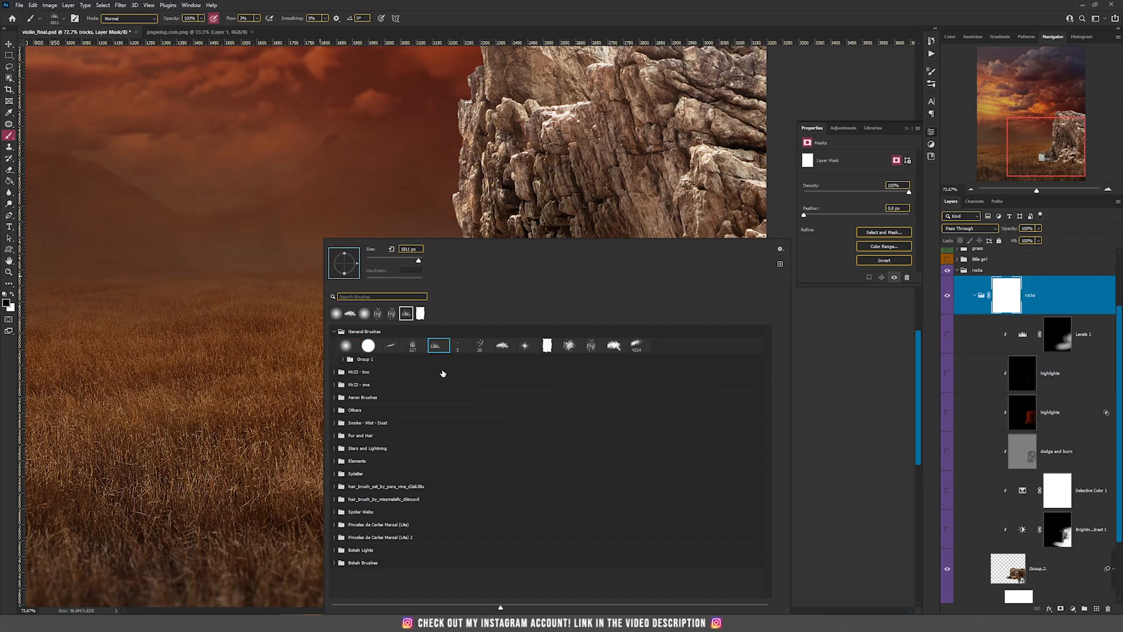
{"action": "left_click", "coordinate": [459, 4]}
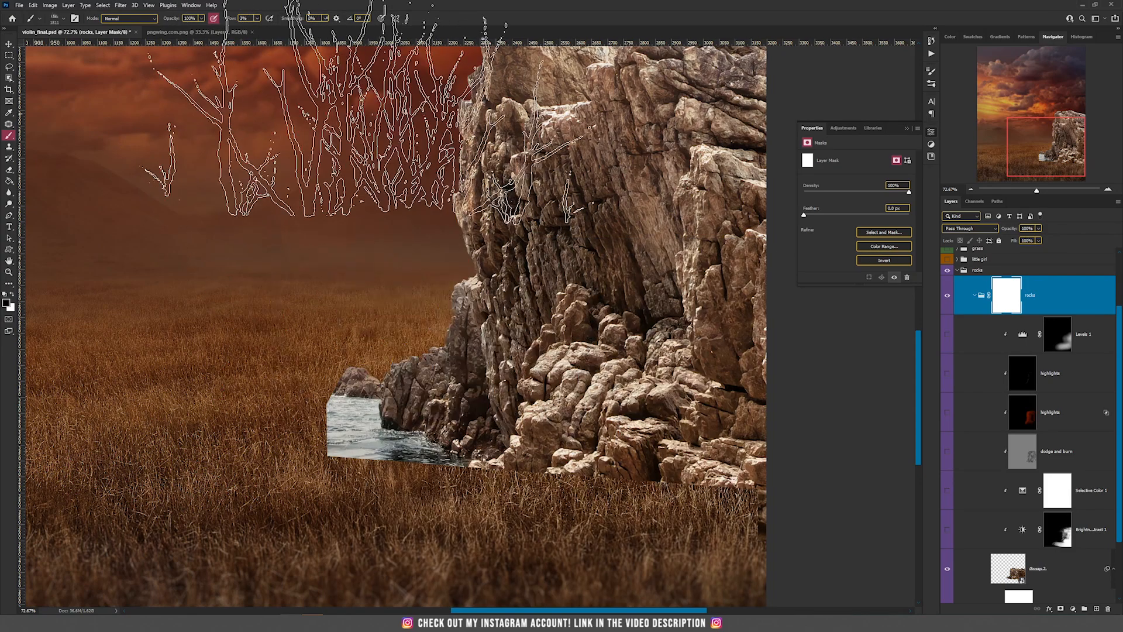
{"action": "left_click", "coordinate": [256, 18]}
{"action": "left_click_drag", "start_coordinate": [263, 28], "coordinate": [309, 28]}
{"action": "left_click", "coordinate": [416, 2]}
Step: Reduce the grass brush size and paint black on the rocks mask along the rock's base to hide the water and lower edge
{"action": "key", "text": "bracketleft"}
{"action": "key", "text": "bracketleft"}
{"action": "key", "text": "bracketleft"}
{"action": "key", "text": "bracketleft"}
{"action": "key", "text": "bracketleft"}
{"action": "key", "text": "bracketleft"}
{"action": "key", "text": "bracketleft"}
{"action": "key", "text": "bracketleft"}
{"action": "key", "text": "bracketleft"}
{"action": "key", "text": "bracketleft"}
{"action": "key", "text": "bracketleft"}
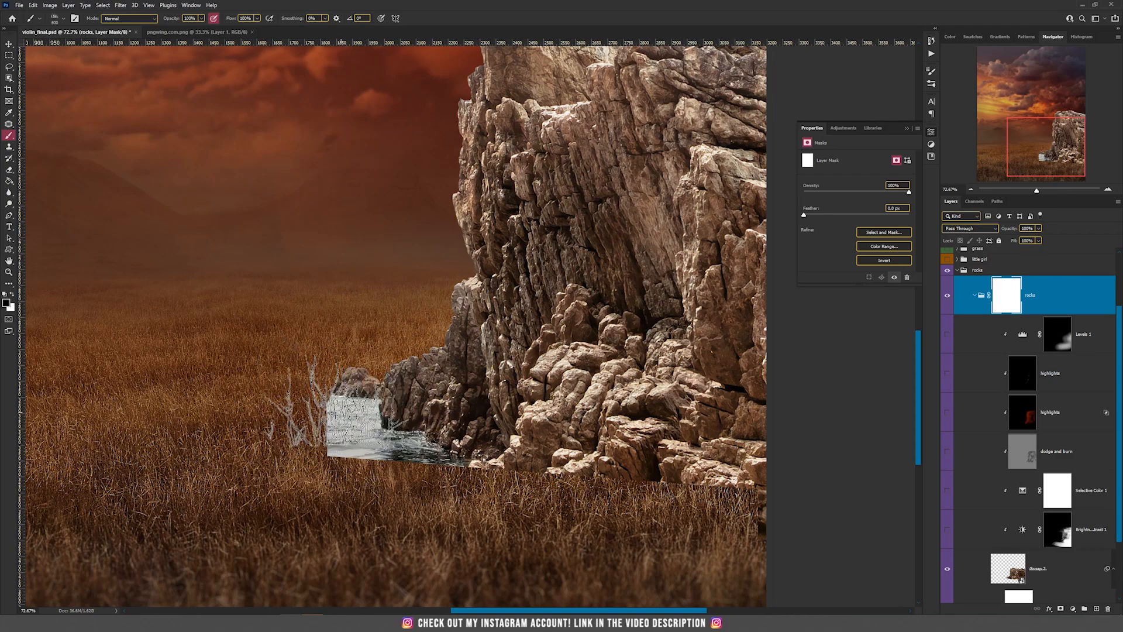
{"action": "key", "text": "bracketleft"}
{"action": "mouse_move", "coordinate": [336, 403]}
{"action": "left_mouse_down"}
{"action": "mouse_move", "coordinate": [325, 433]}
{"action": "mouse_move", "coordinate": [376, 386]}
{"action": "mouse_move", "coordinate": [372, 446]}
{"action": "mouse_move", "coordinate": [312, 403]}
{"action": "mouse_move", "coordinate": [668, 454]}
{"action": "mouse_move", "coordinate": [777, 427]}
{"action": "mouse_move", "coordinate": [789, 476]}
{"action": "mouse_move", "coordinate": [714, 464]}
{"action": "left_mouse_up"}
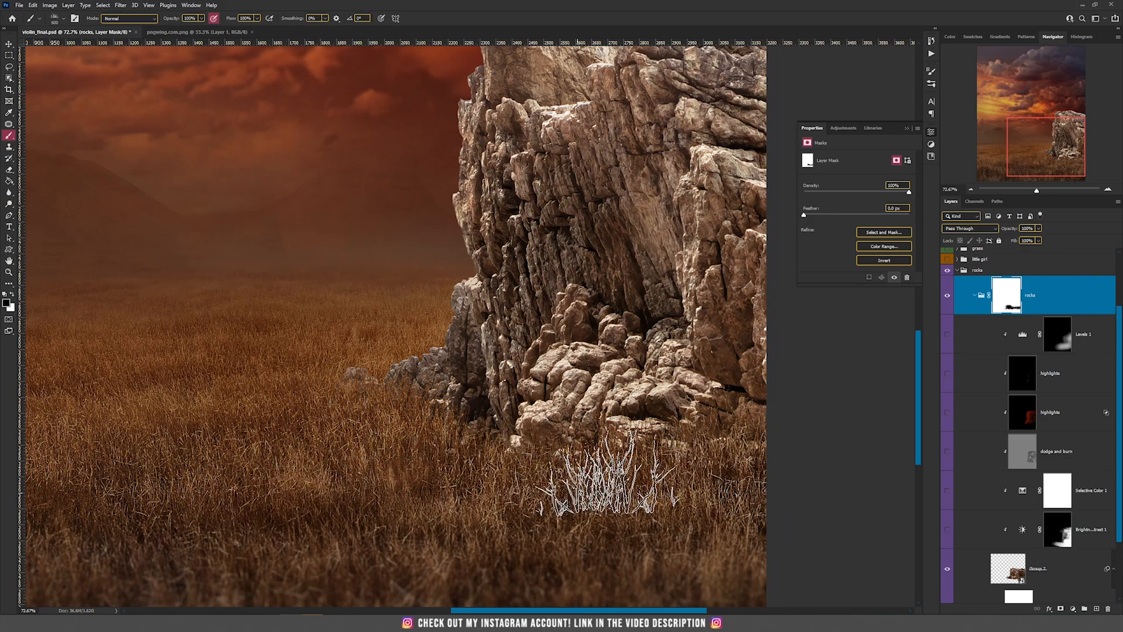
{"action": "scroll", "coordinate": [608, 469], "scroll_direction": "down", "scroll_amount": 3}
{"action": "scroll", "coordinate": [613, 469], "scroll_direction": "up", "scroll_amount": 2}
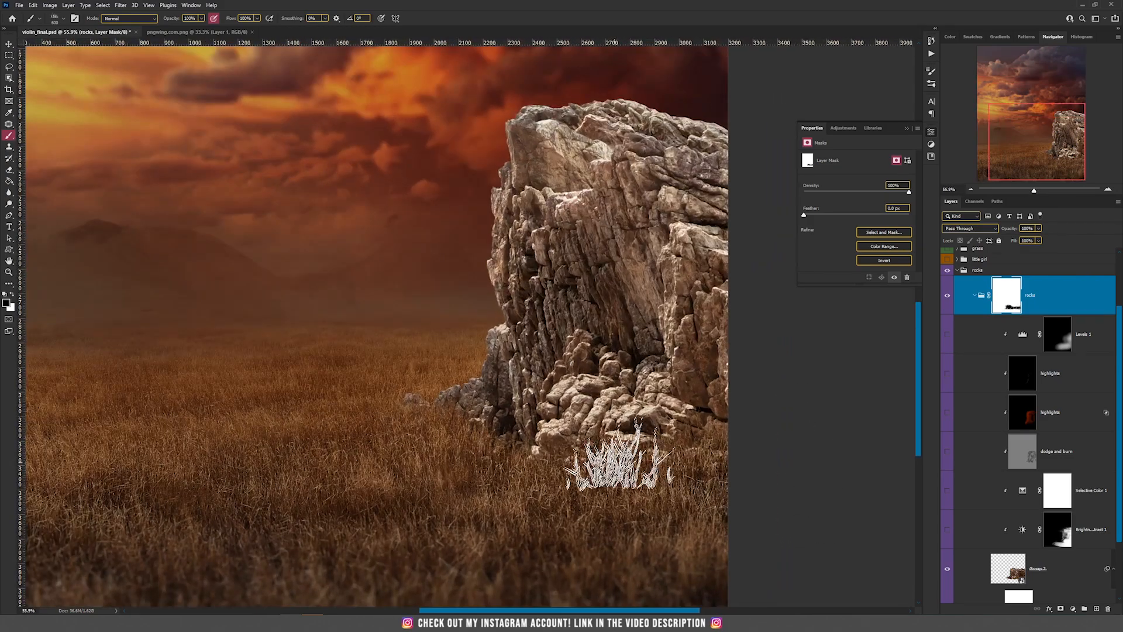
{"action": "key", "text": "v"}
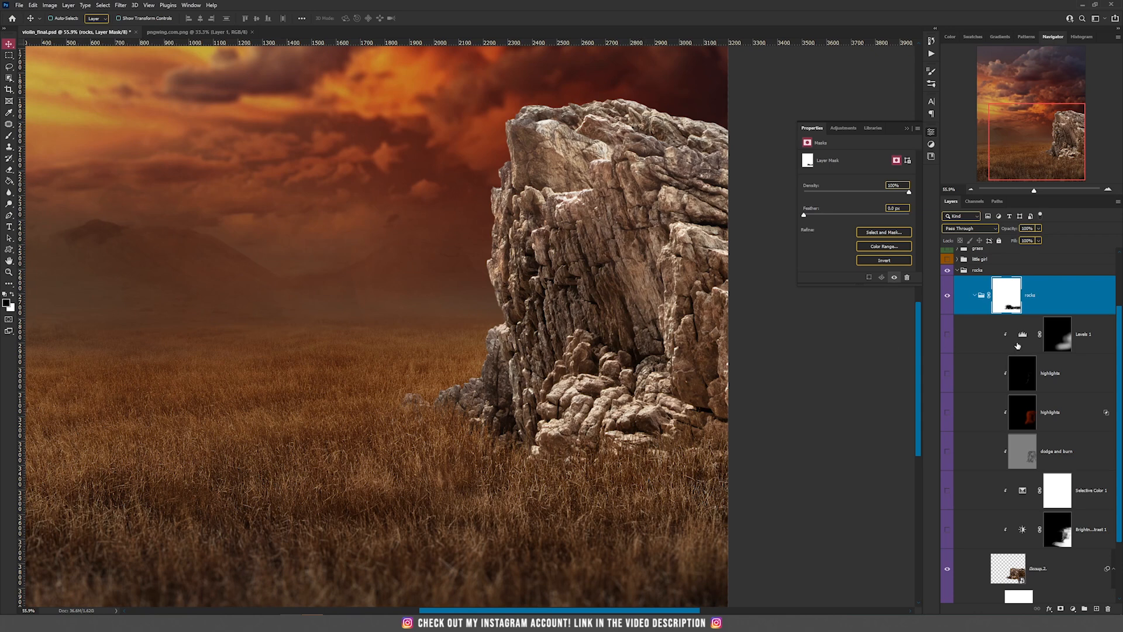
Step: Show the Brightness/Contrast 1 adjustment directly above the Group 2 rock layer and examine its settings
{"action": "scroll", "coordinate": [1033, 515], "scroll_direction": "down", "scroll_amount": 3}
{"action": "scroll", "coordinate": [1034, 515], "scroll_direction": "down", "scroll_amount": 1}
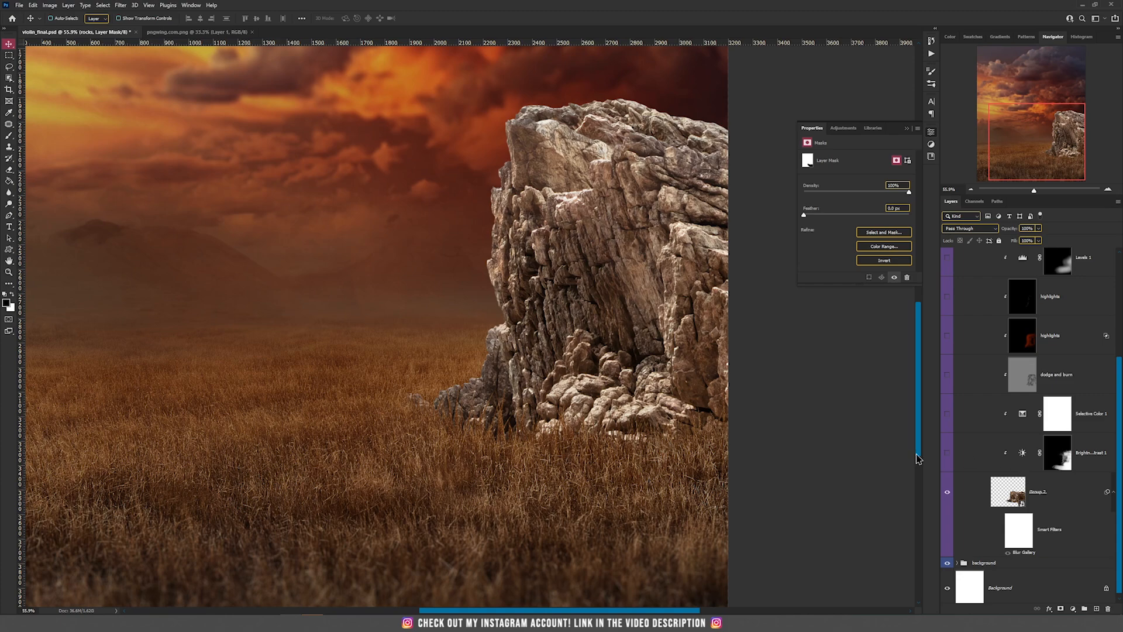
{"action": "scroll", "coordinate": [623, 323], "scroll_direction": "down", "scroll_amount": 2}
{"action": "left_click_drag", "start_coordinate": [636, 242], "coordinate": [546, 286]}
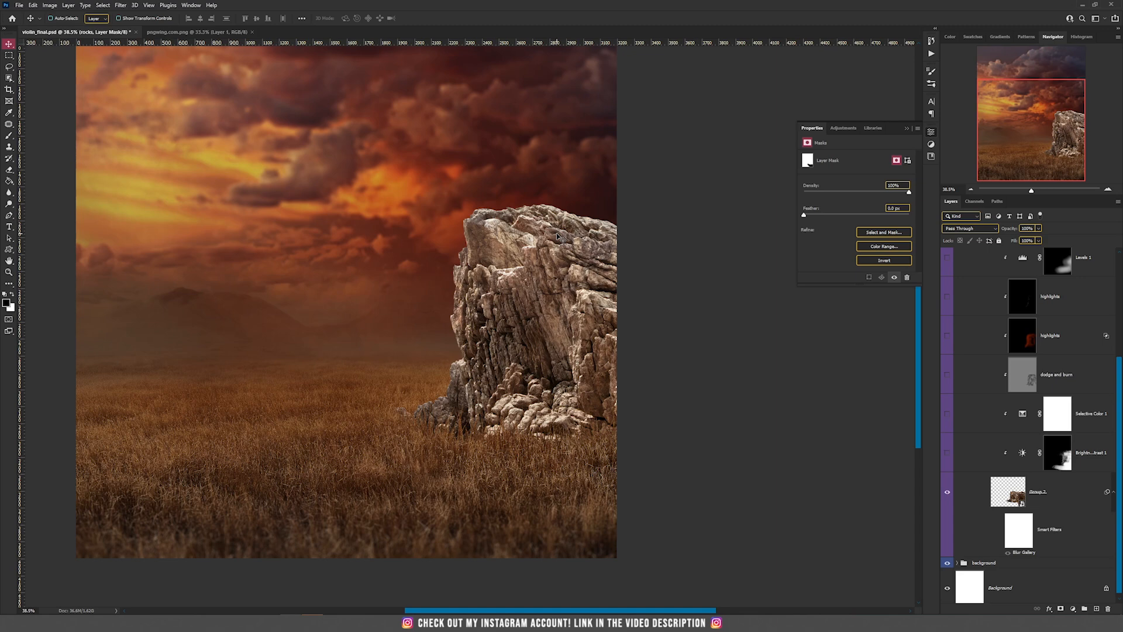
{"action": "left_click", "coordinate": [1067, 458]}
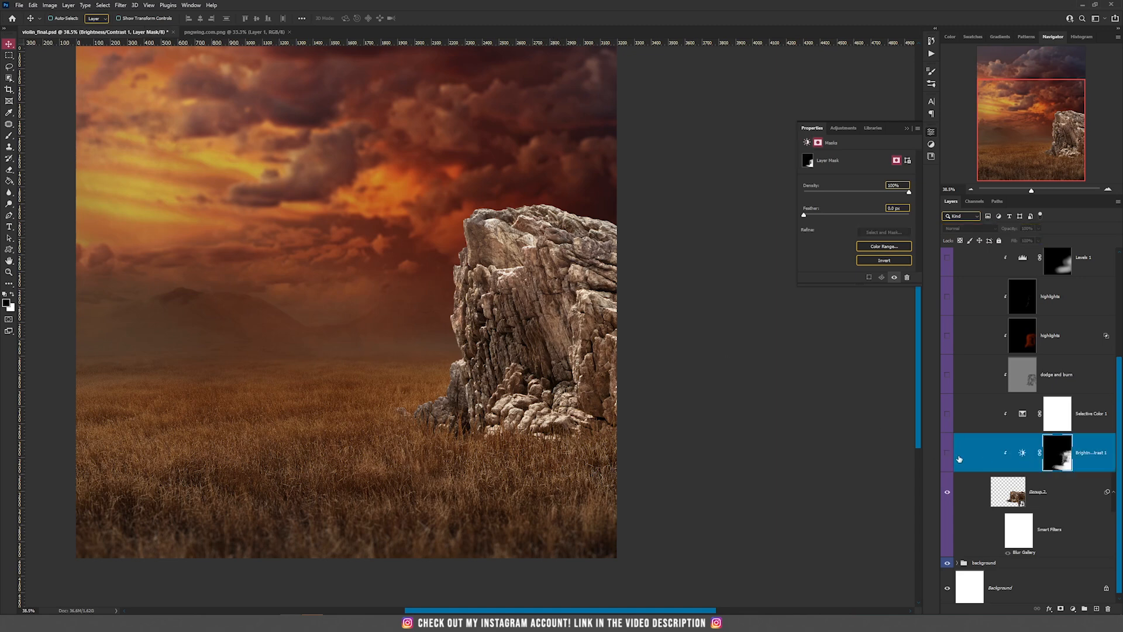
{"action": "left_click", "coordinate": [947, 454]}
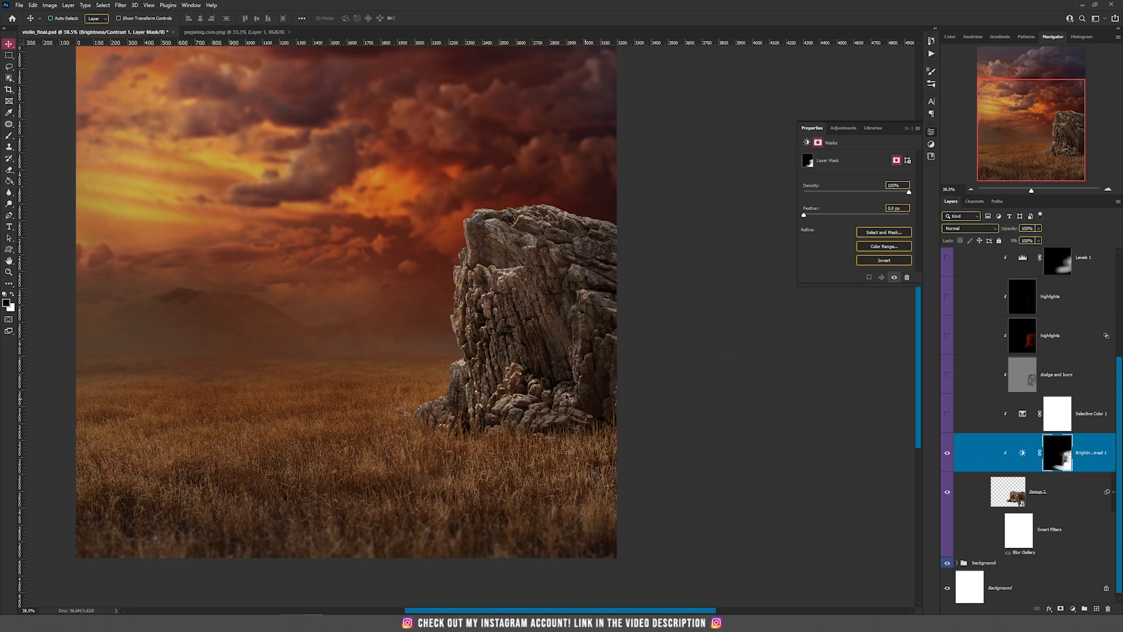
{"action": "left_click", "coordinate": [1020, 456]}
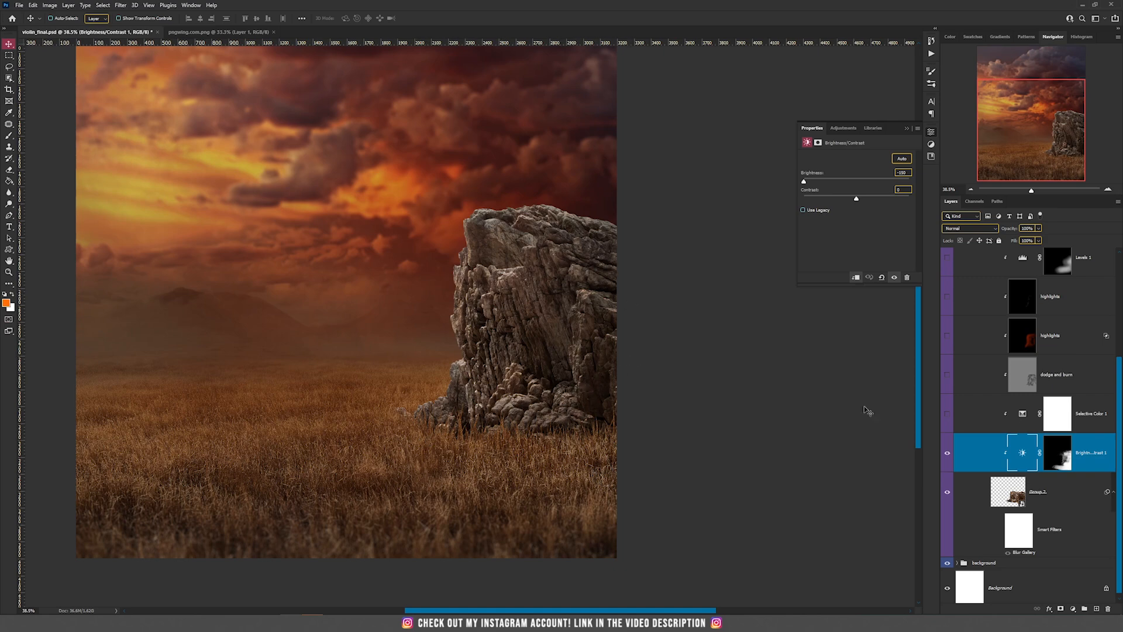
Step: Add a new Brightness/Contrast adjustment clipped to the rock and hide the original Brightness/Contrast 1 layer
{"action": "left_click", "coordinate": [1073, 608]}
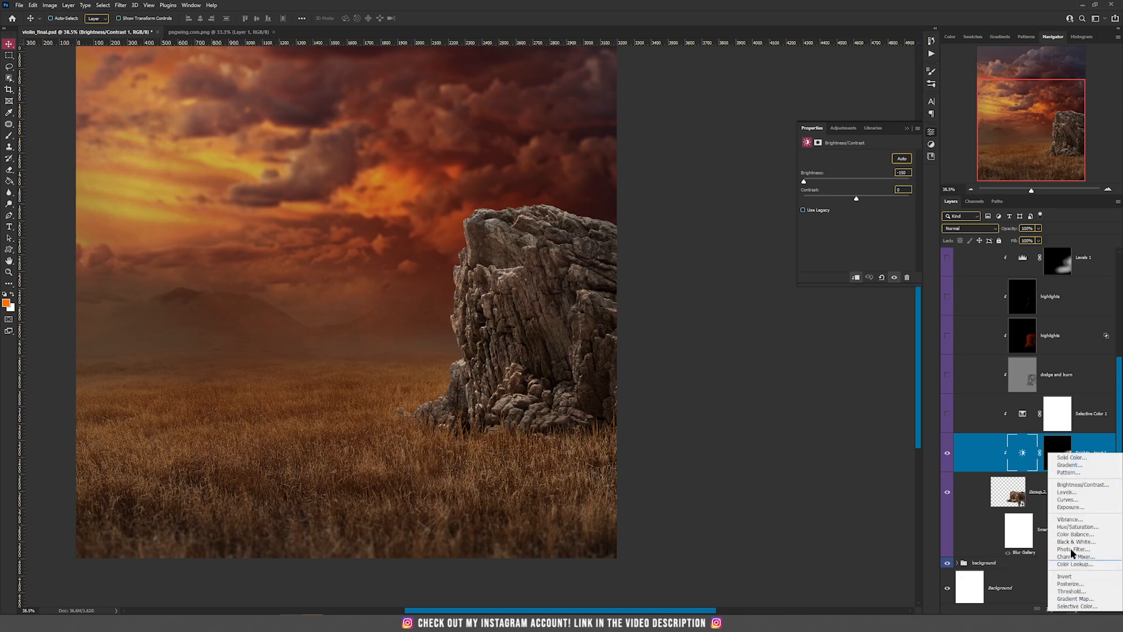
{"action": "left_click", "coordinate": [1088, 487]}
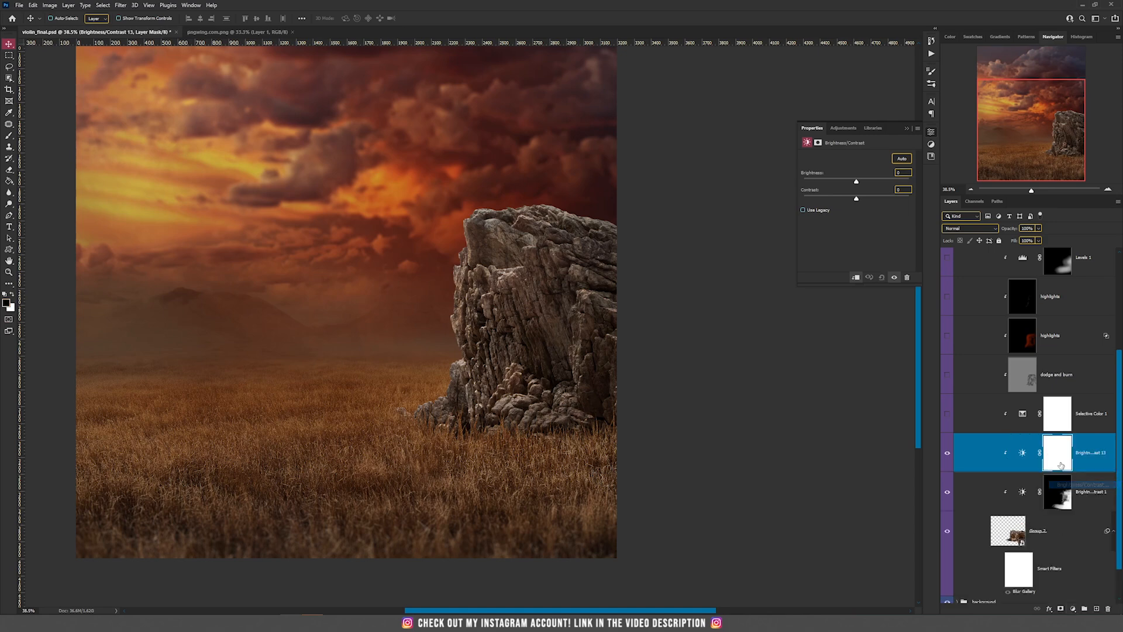
{"action": "left_click", "coordinate": [948, 495]}
{"action": "left_click", "coordinate": [1055, 460]}
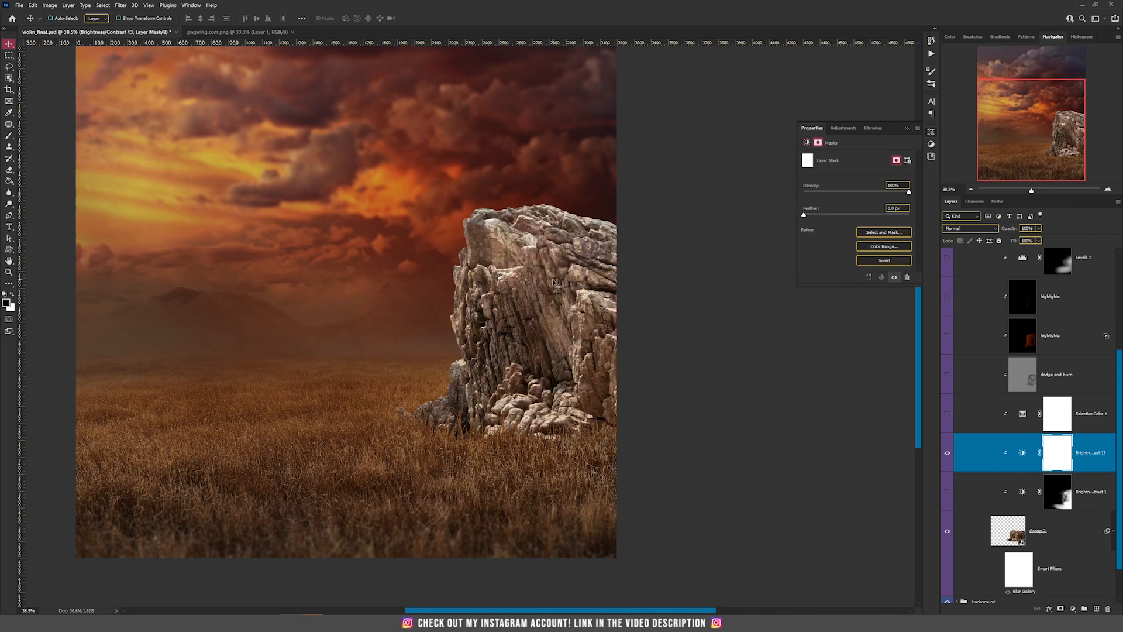
Step: Set the new Brightness/Contrast adjustment's brightness to -150 and invert its mask to black
{"action": "left_click", "coordinate": [1020, 451]}
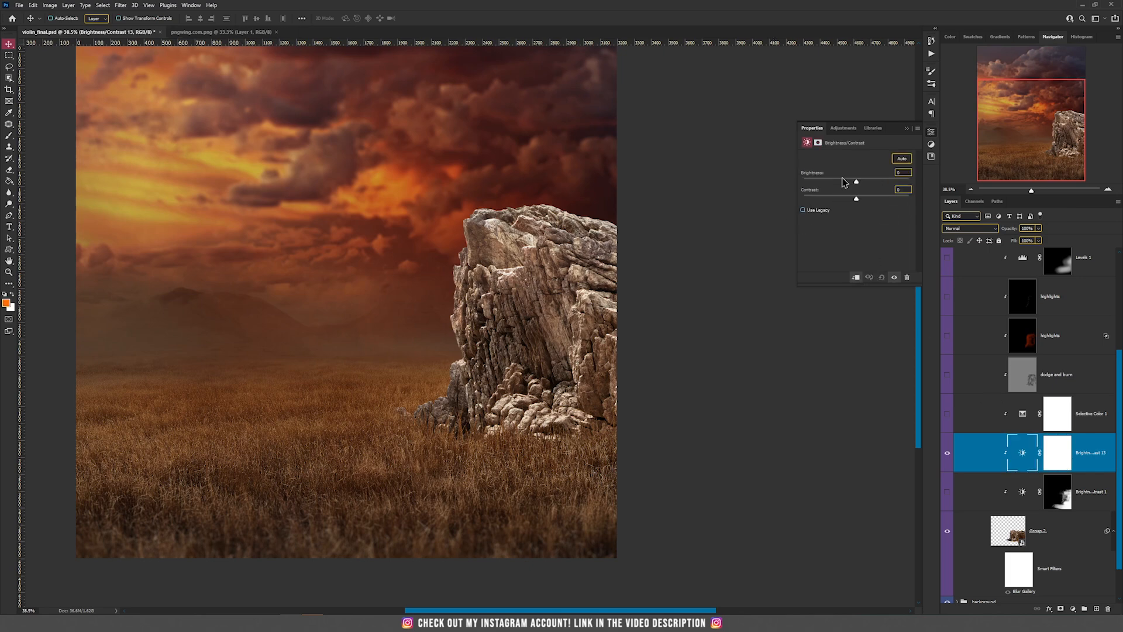
{"action": "left_click_drag", "start_coordinate": [856, 181], "coordinate": [752, 173]}
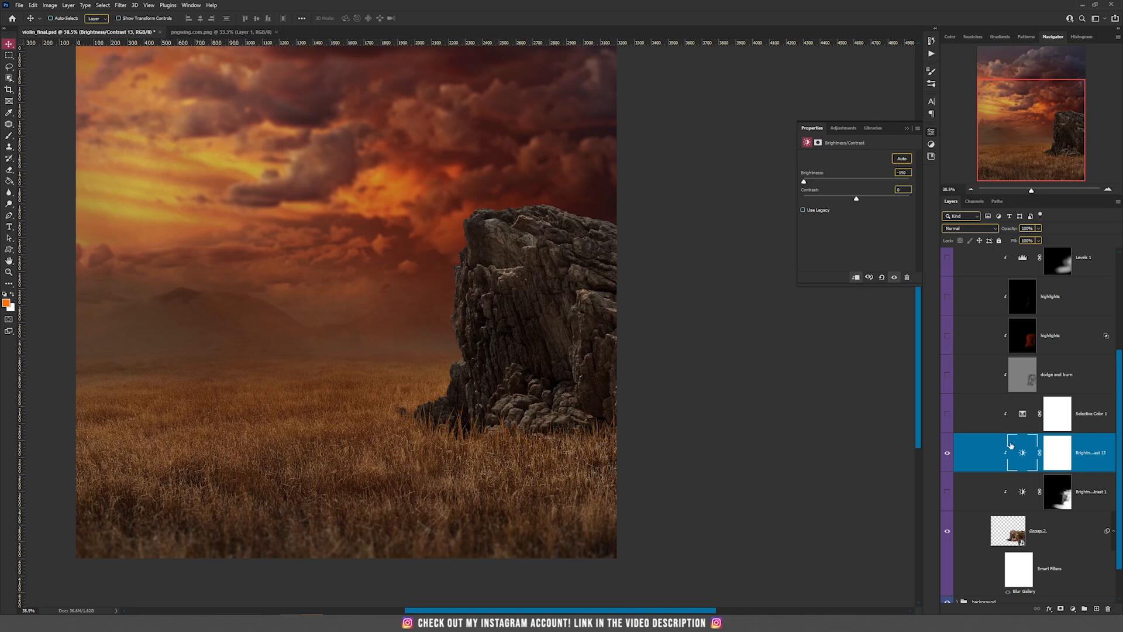
{"action": "left_click", "coordinate": [1051, 452]}
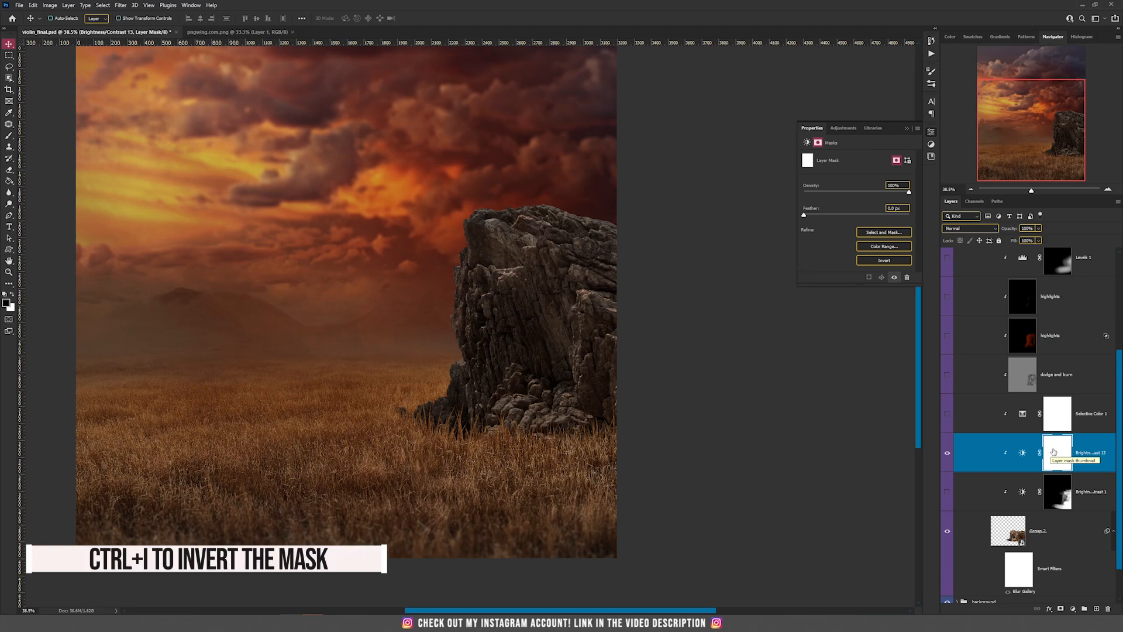
{"action": "key", "text": "ctrl+i"}
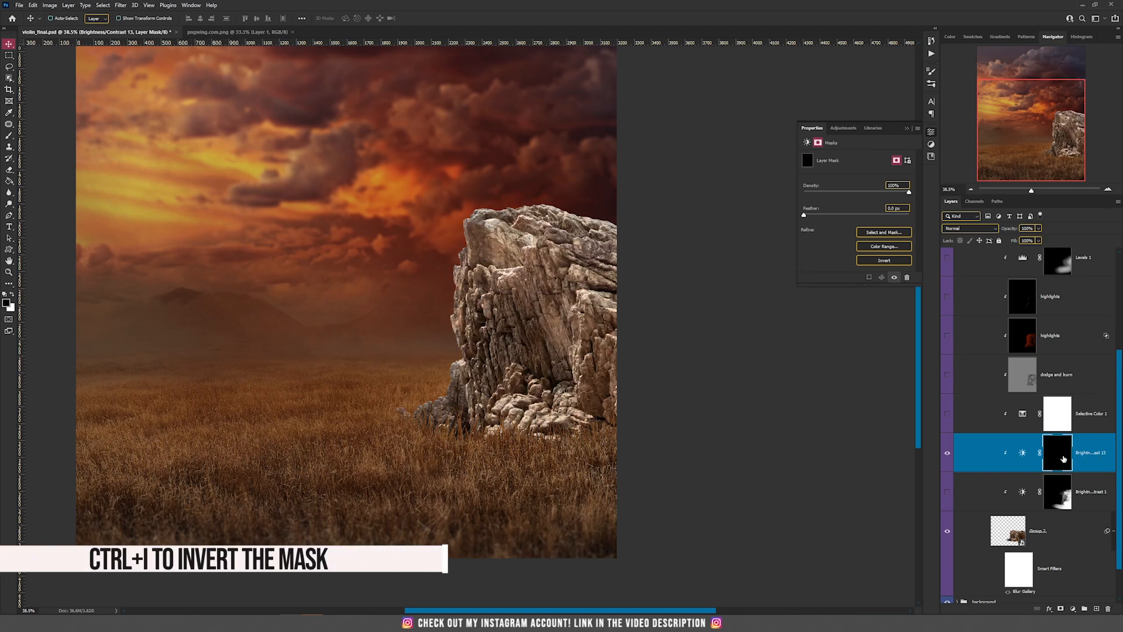
Step: Choose a soft round brush at 10% flow and paint white on the adjustment's mask along the rock's base to darken it
{"action": "key", "text": "b"}
{"action": "right_click", "coordinate": [355, 274]}
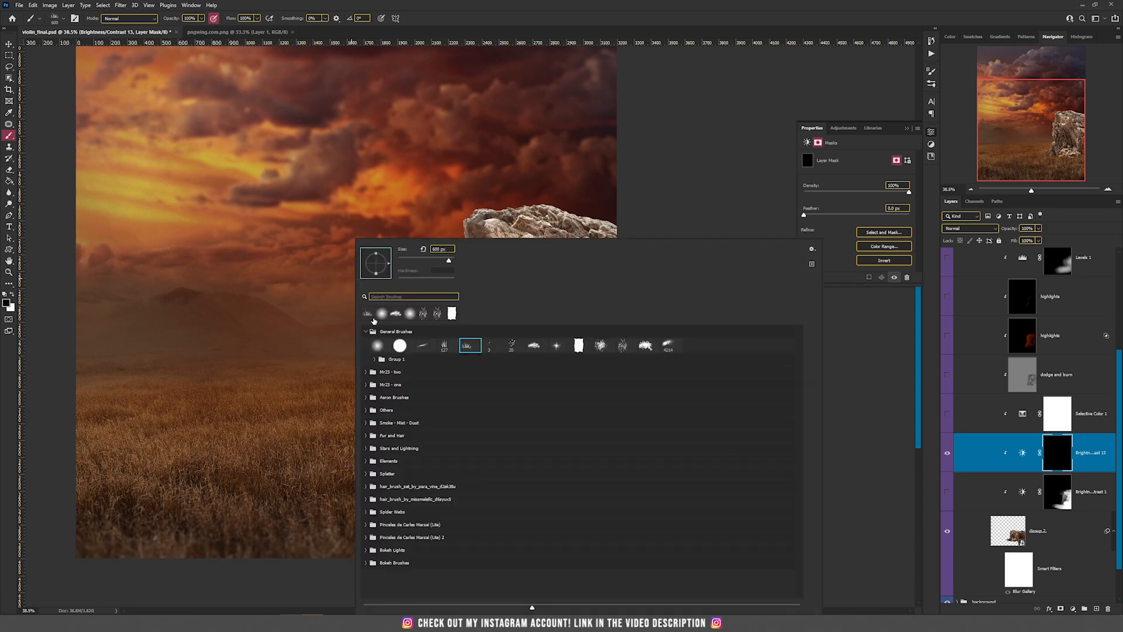
{"action": "left_click", "coordinate": [501, 5]}
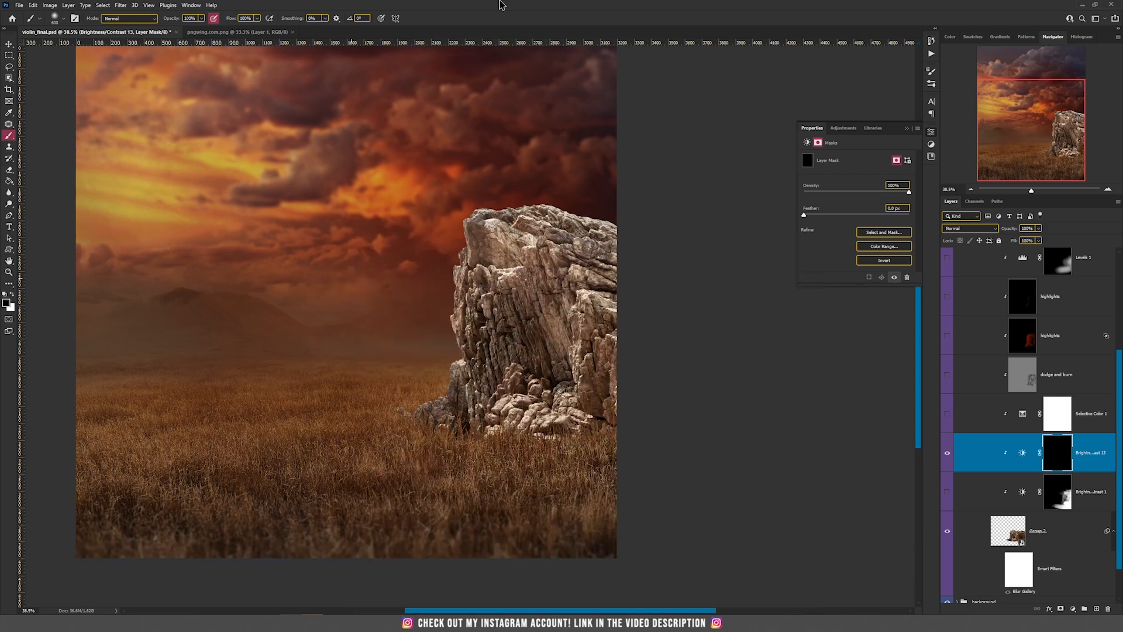
{"action": "left_click", "coordinate": [257, 18]}
{"action": "left_click_drag", "start_coordinate": [227, 26], "coordinate": [220, 27]}
{"action": "key", "text": "x"}
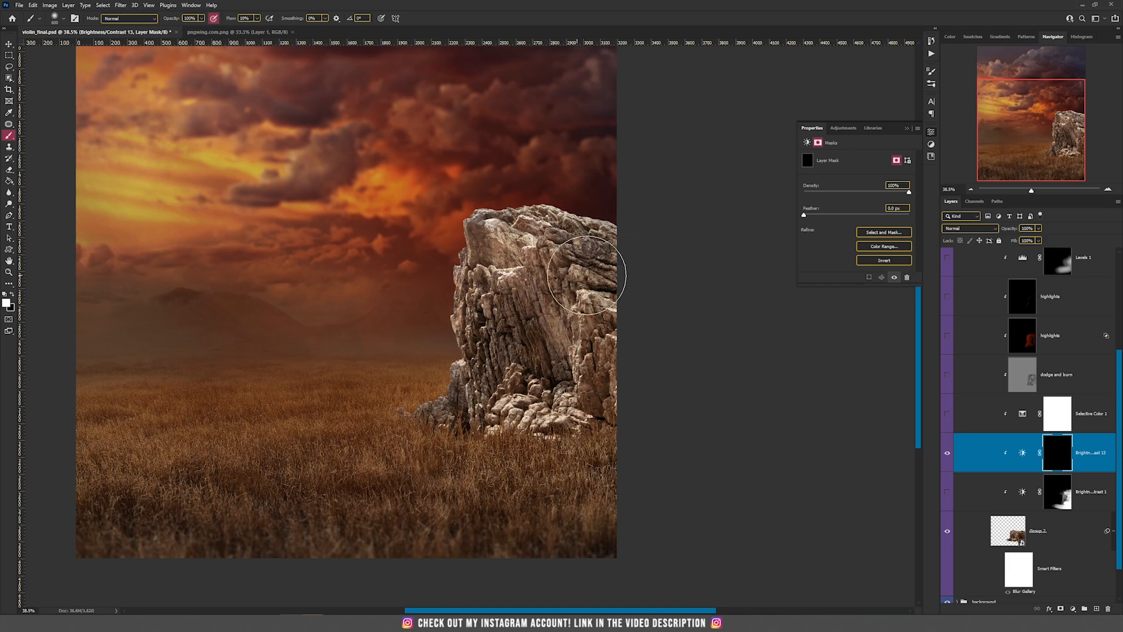
{"action": "mouse_move", "coordinate": [503, 417]}
{"action": "left_mouse_down"}
{"action": "mouse_move", "coordinate": [552, 384]}
{"action": "mouse_move", "coordinate": [563, 391]}
{"action": "mouse_move", "coordinate": [576, 271]}
{"action": "mouse_move", "coordinate": [532, 296]}
{"action": "mouse_move", "coordinate": [489, 401]}
{"action": "mouse_move", "coordinate": [644, 414]}
{"action": "mouse_move", "coordinate": [610, 273]}
{"action": "mouse_move", "coordinate": [619, 244]}
{"action": "mouse_move", "coordinate": [562, 334]}
{"action": "mouse_move", "coordinate": [581, 447]}
{"action": "mouse_move", "coordinate": [593, 430]}
{"action": "left_mouse_up"}
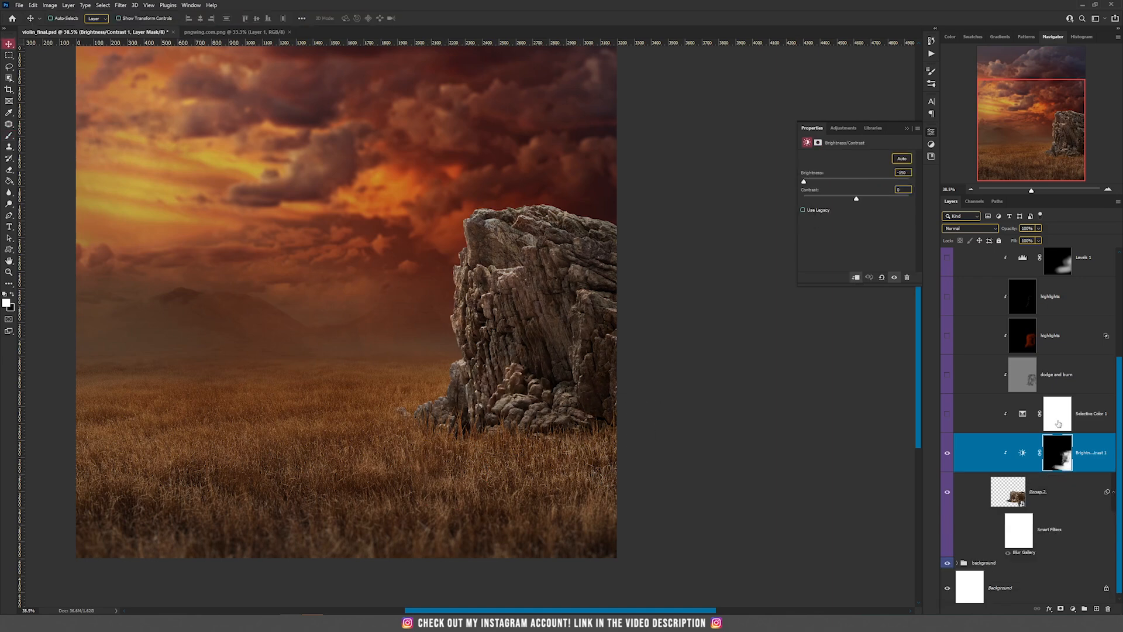
Step: Show the Selective Color 1 adjustment above the rock and display its Neutrals settings
{"action": "left_click", "coordinate": [1078, 422]}
{"action": "left_click", "coordinate": [946, 414]}
{"action": "left_click", "coordinate": [1021, 419]}
{"action": "left_click", "coordinate": [862, 166]}
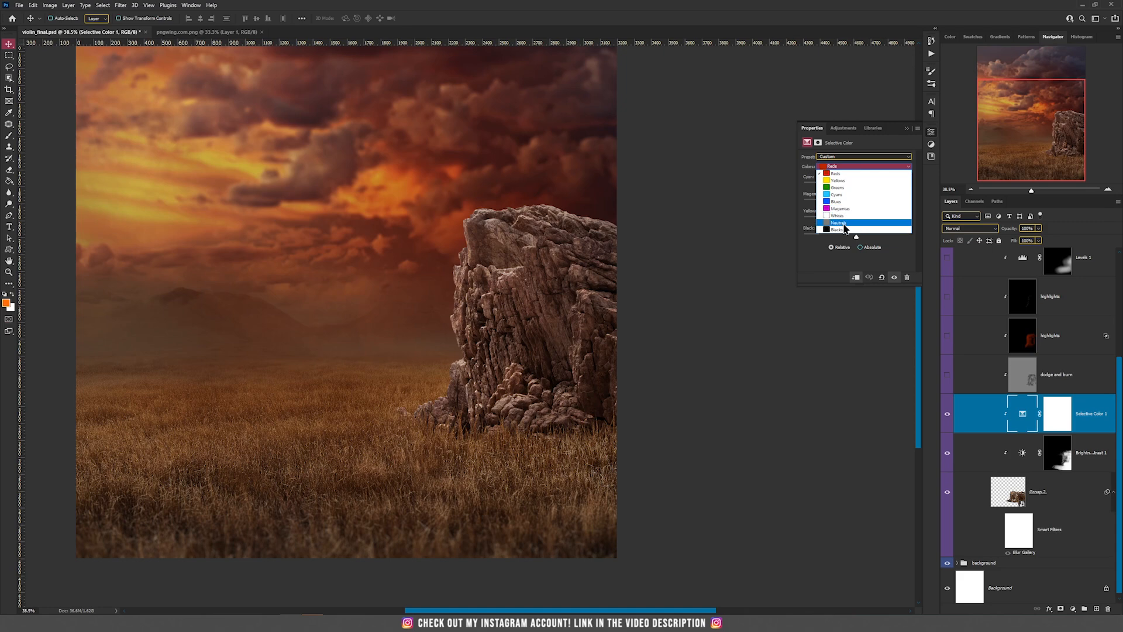
{"action": "left_click", "coordinate": [848, 226]}
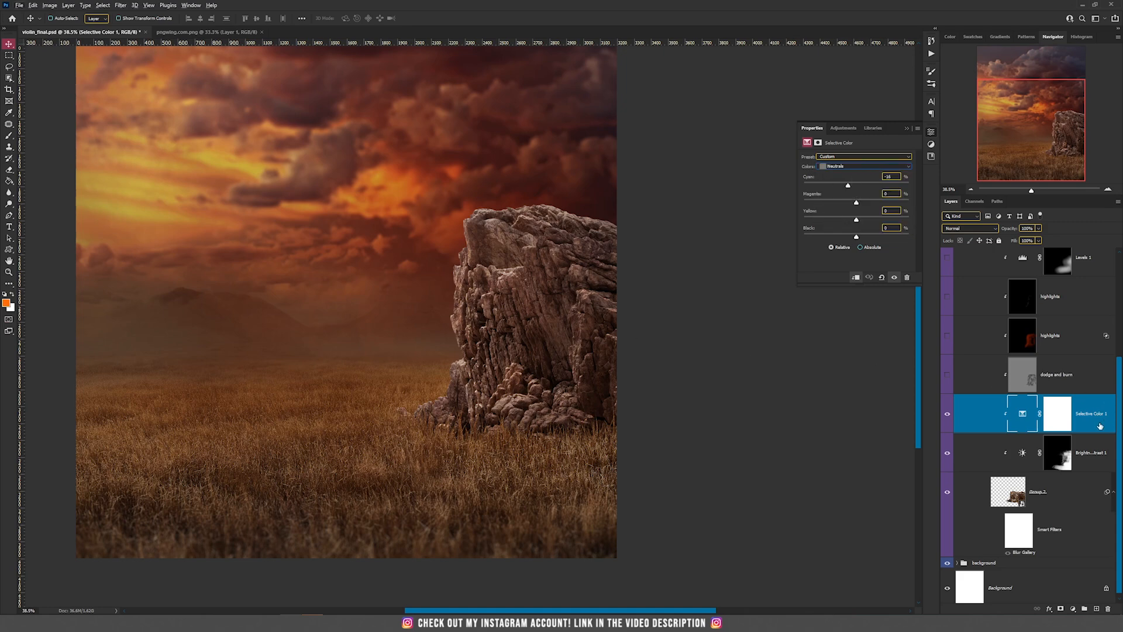
Step: Try a second Selective Color adjustment with Neutrals cyan at -13 in place of Selective Color 1, and delete it
{"action": "left_click", "coordinate": [1072, 607]}
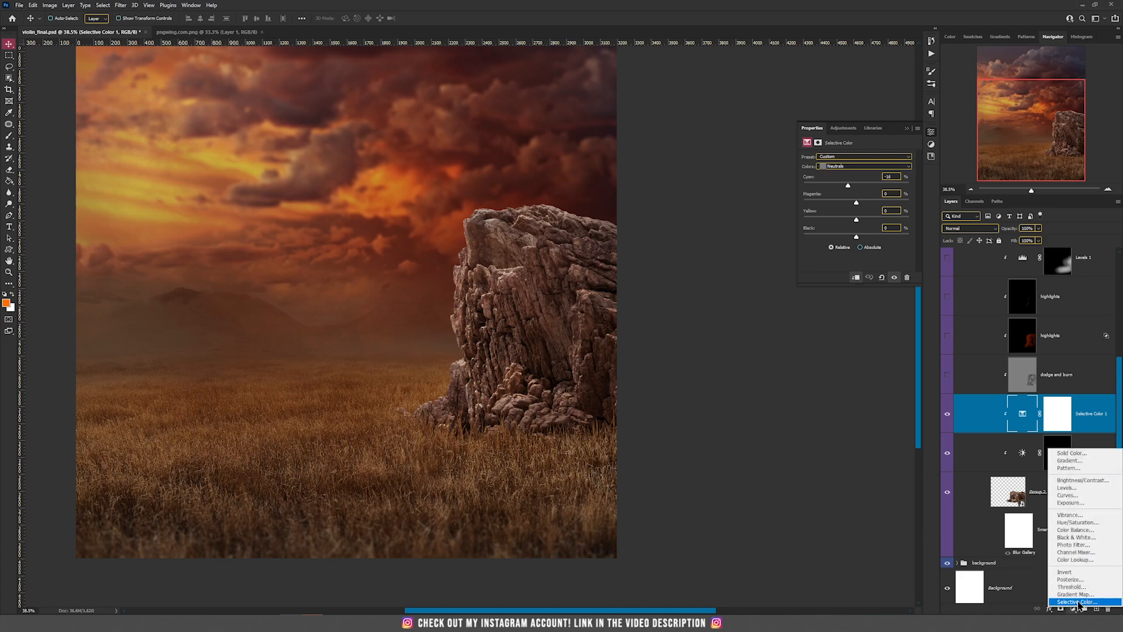
{"action": "left_click", "coordinate": [1077, 602]}
{"action": "left_click", "coordinate": [947, 453]}
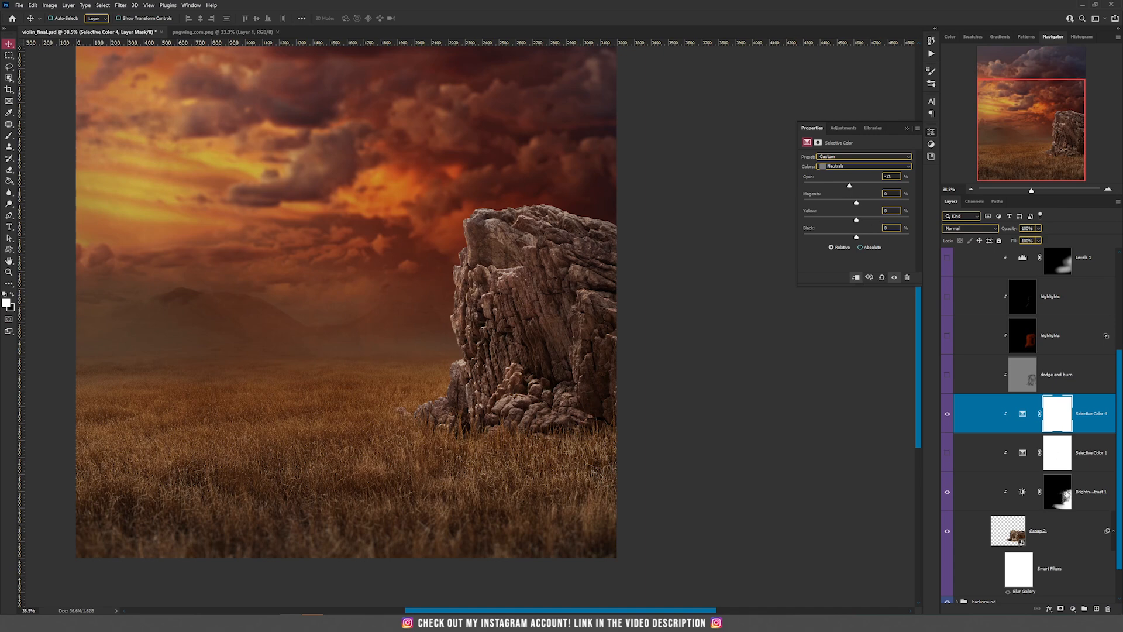
{"action": "left_click", "coordinate": [1106, 610]}
{"action": "left_click", "coordinate": [1107, 610]}
Step: Show the rock's dodge and burn layer and examine its light and shadow effect on the rock
{"action": "left_click", "coordinate": [973, 431]}
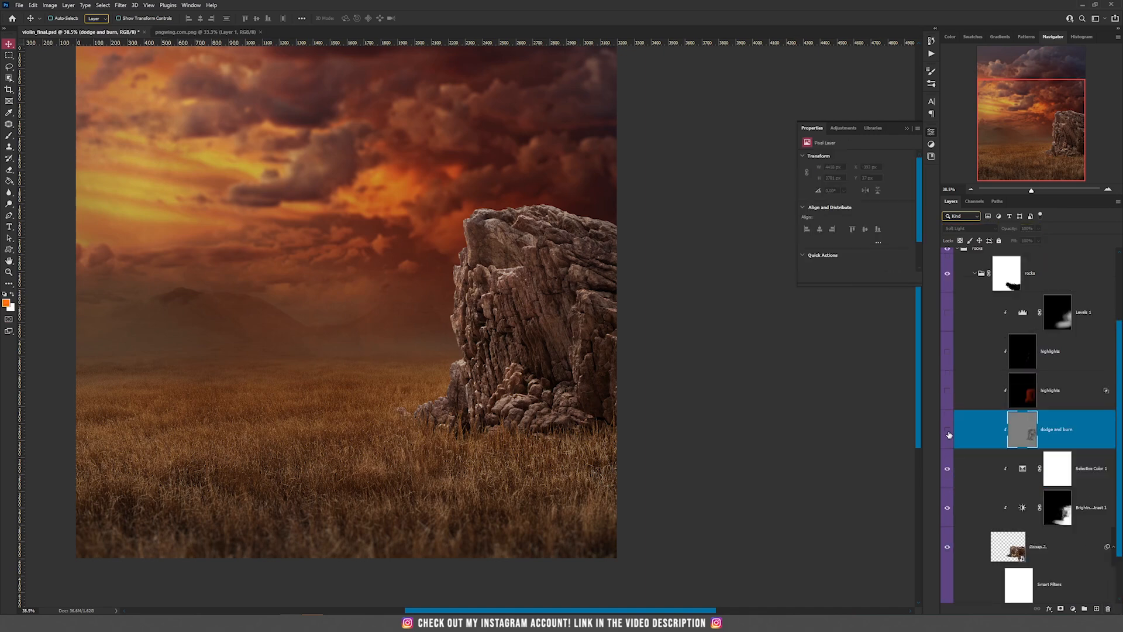
{"action": "left_click", "coordinate": [974, 467]}
{"action": "left_click", "coordinate": [952, 431]}
{"action": "left_click", "coordinate": [947, 432]}
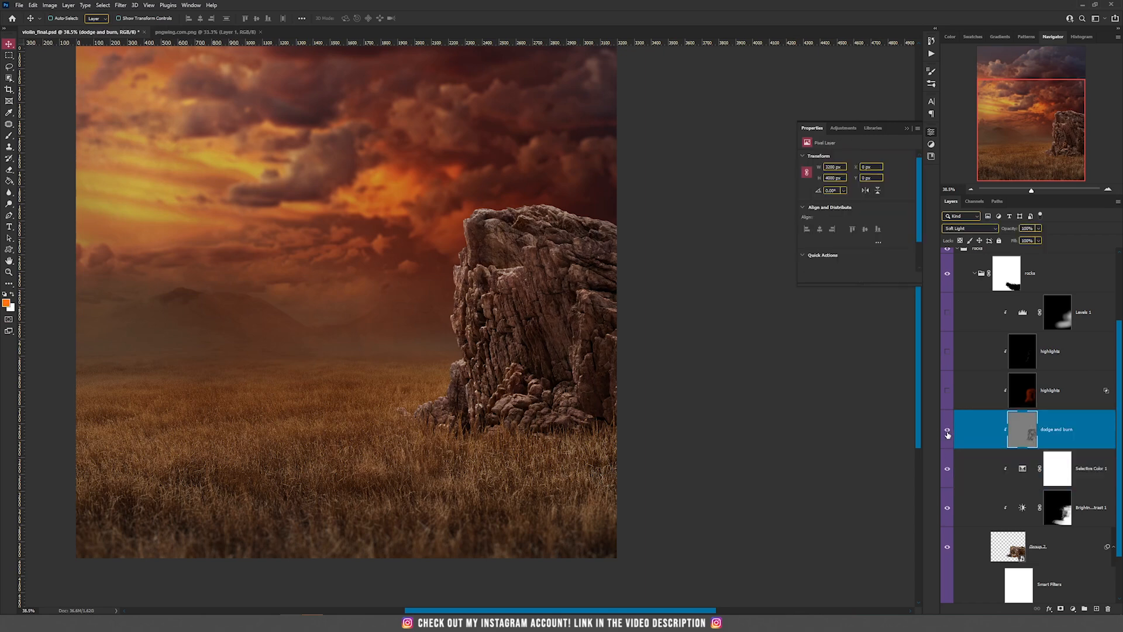
{"action": "scroll", "coordinate": [543, 335], "scroll_direction": "up", "scroll_amount": 2}
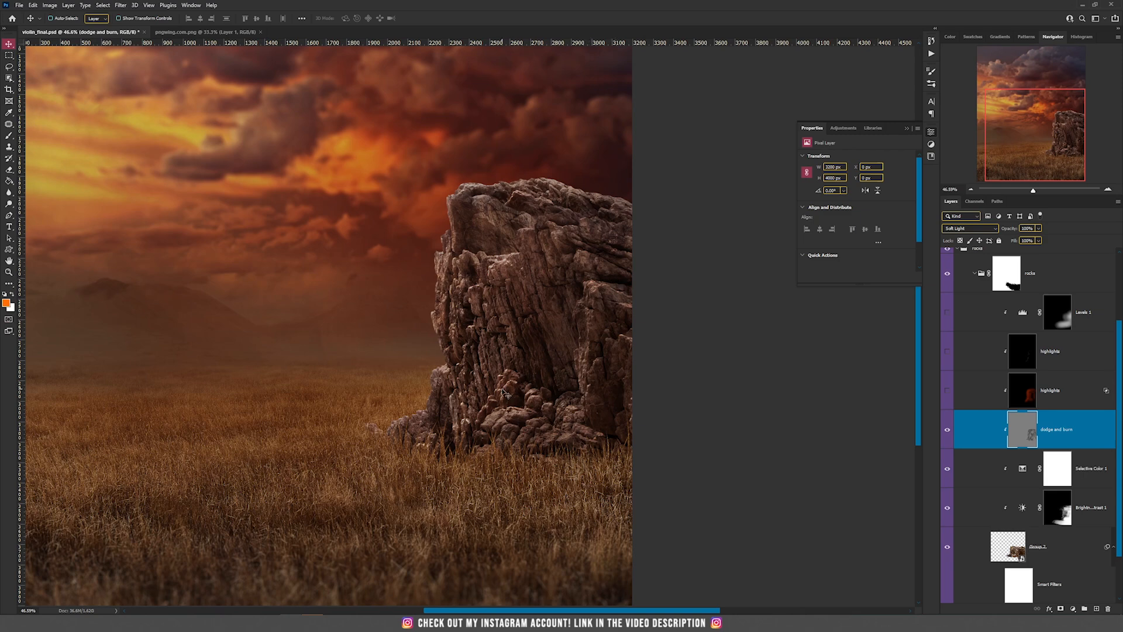
{"action": "scroll", "coordinate": [563, 251], "scroll_direction": "down", "scroll_amount": 2}
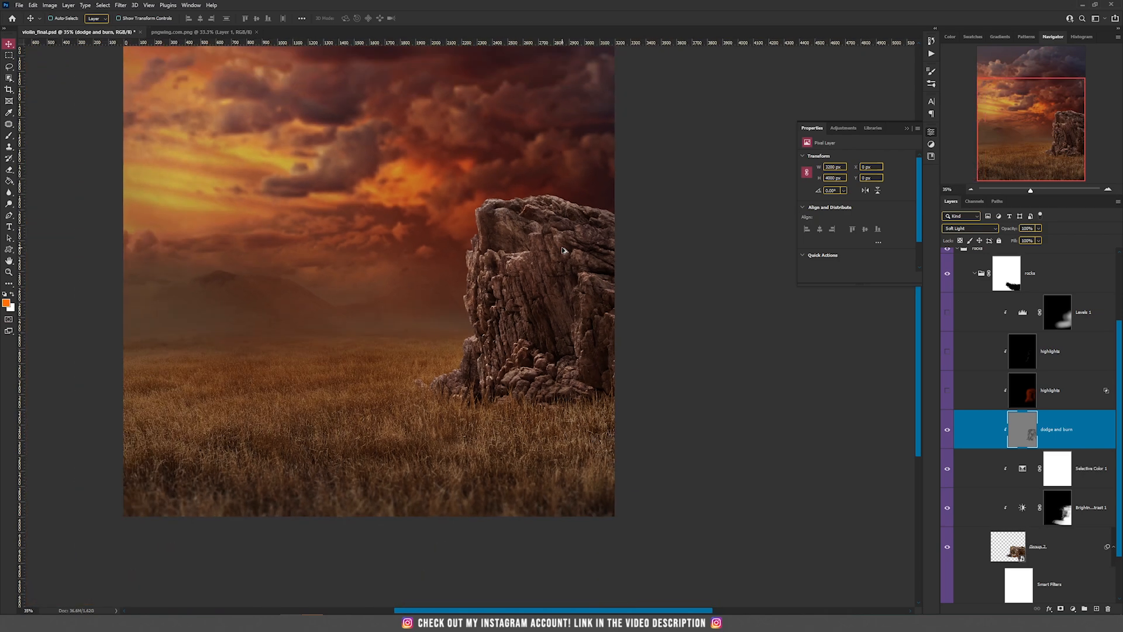
{"action": "left_click_drag", "start_coordinate": [566, 257], "coordinate": [567, 279]}
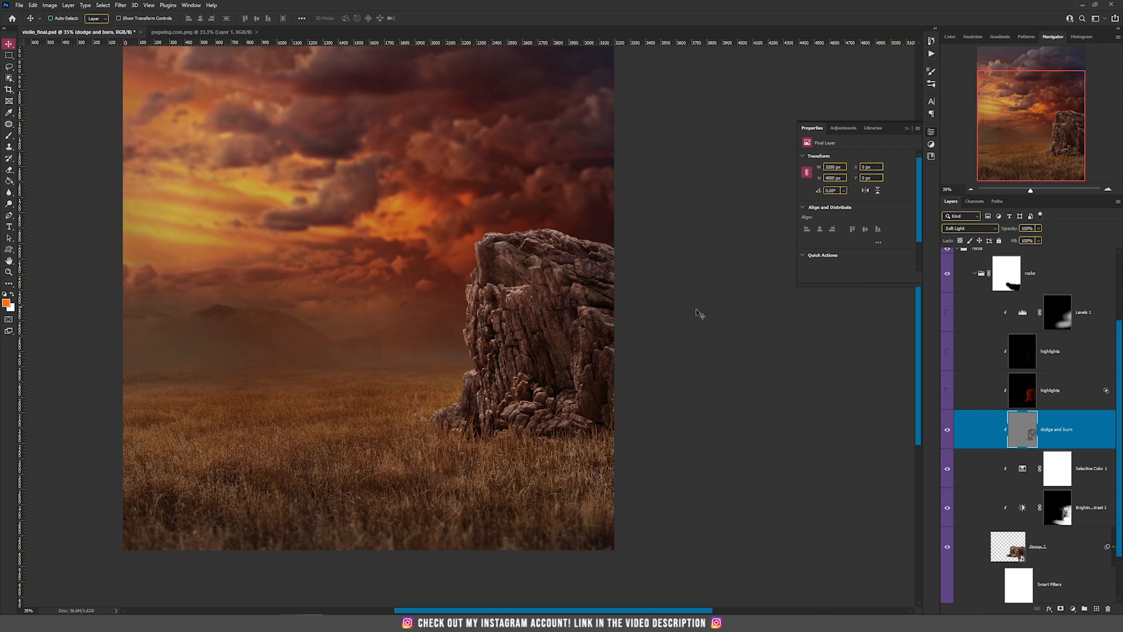
Step: Hide the dodge and burn layer and add a new clipped Soft Light layer above it, filled with 50% gray
{"action": "left_click", "coordinate": [947, 431]}
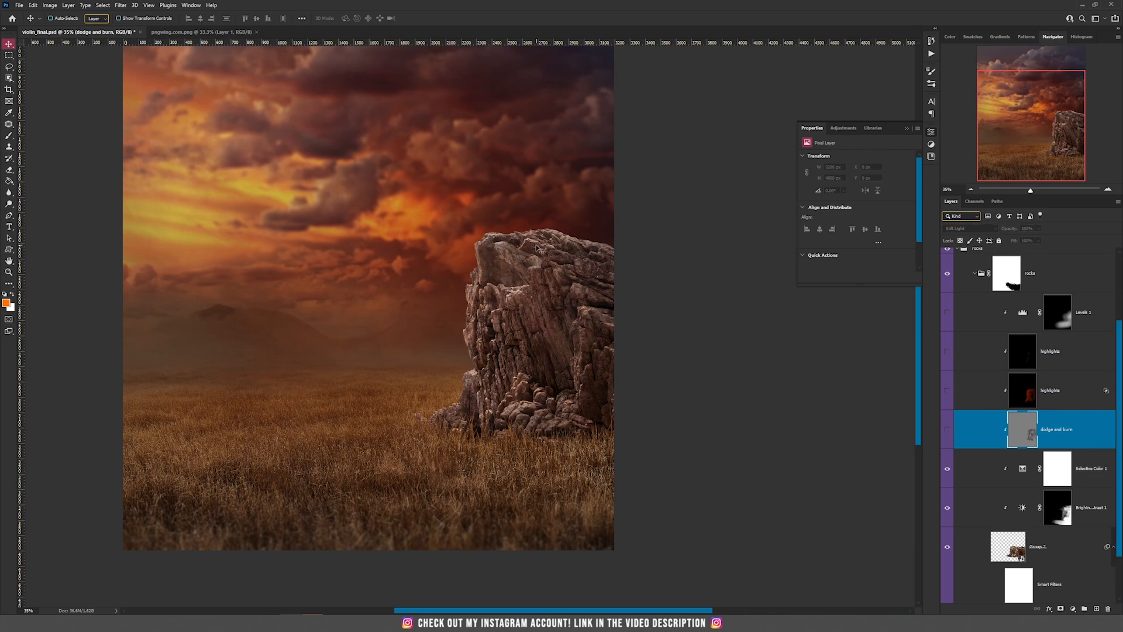
{"action": "left_click", "coordinate": [102, 6]}
{"action": "mouse_move", "coordinate": [69, 6]}
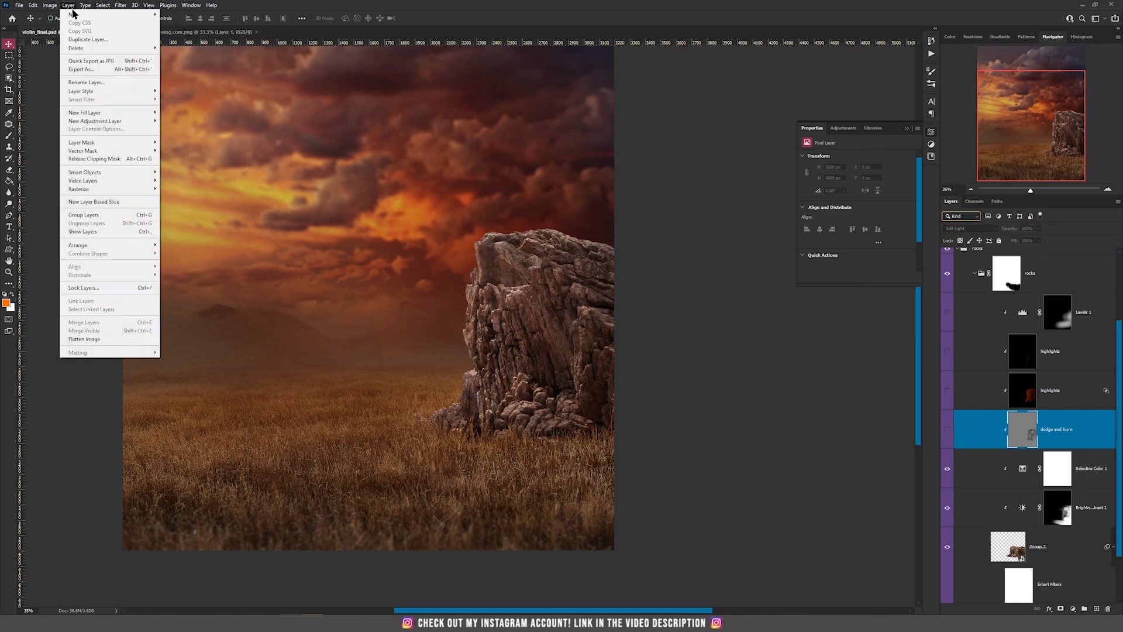
{"action": "left_click", "coordinate": [194, 15]}
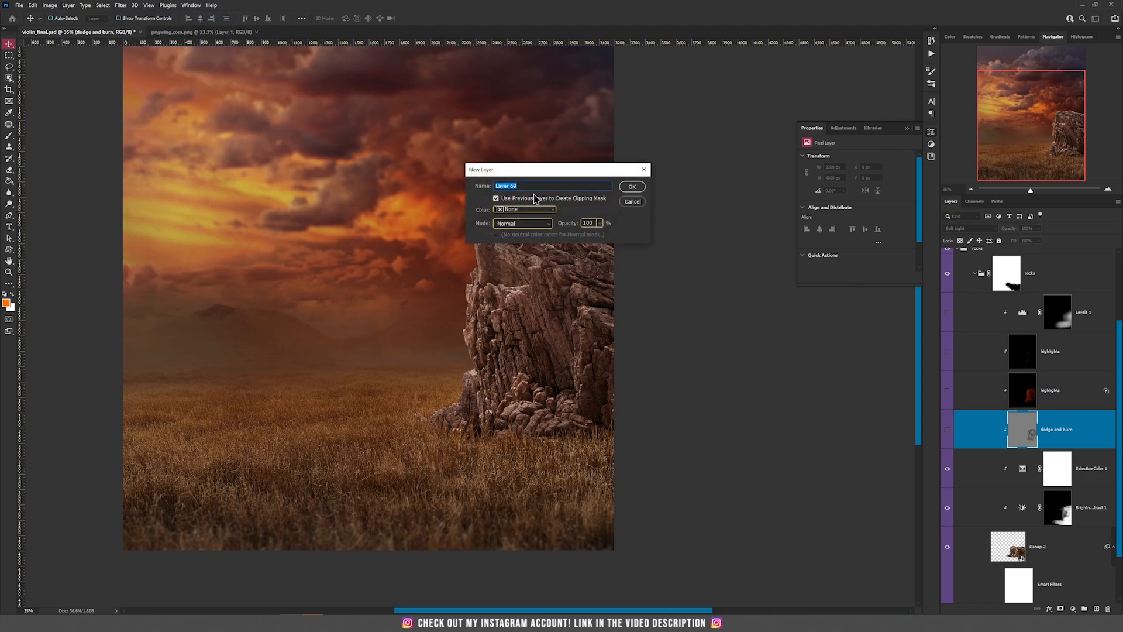
{"action": "left_click", "coordinate": [517, 224]}
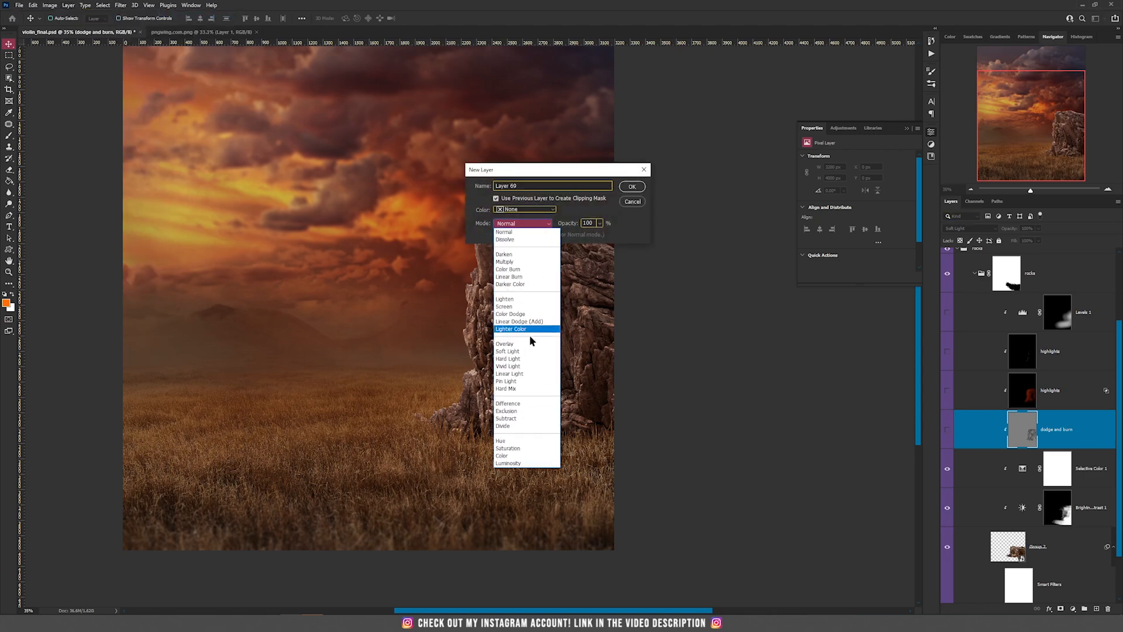
{"action": "left_click", "coordinate": [523, 351]}
{"action": "left_click", "coordinate": [523, 235]}
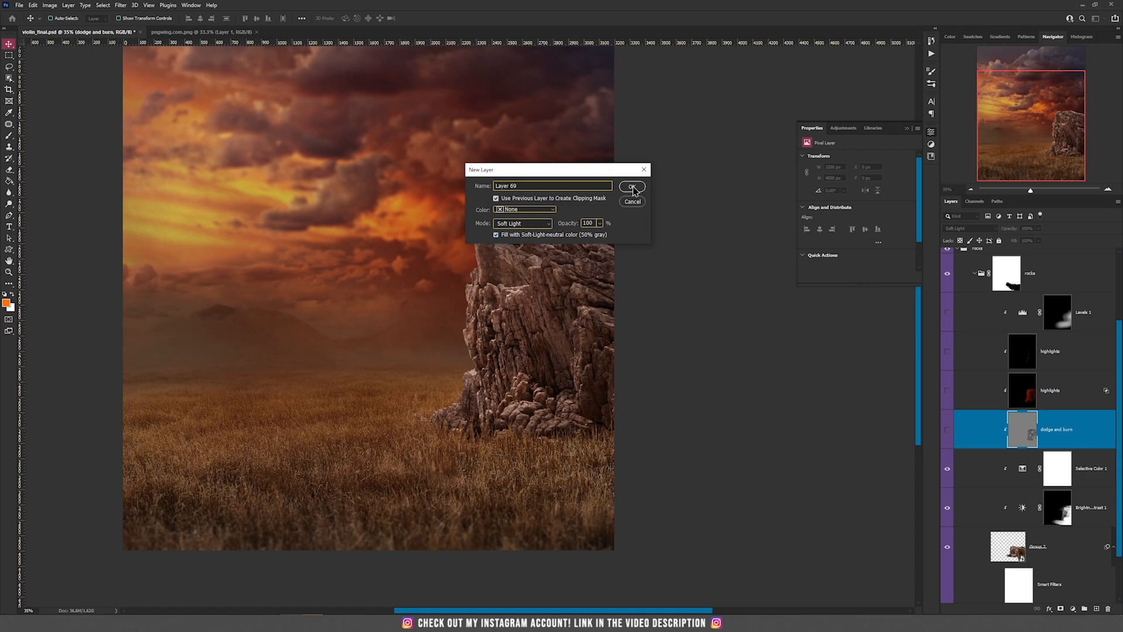
{"action": "left_click", "coordinate": [631, 187]}
Step: Try painting black with the soft brush on the gray layer to darken the rock, and undo the stroke
{"action": "key", "text": "b"}
{"action": "key", "text": "d"}
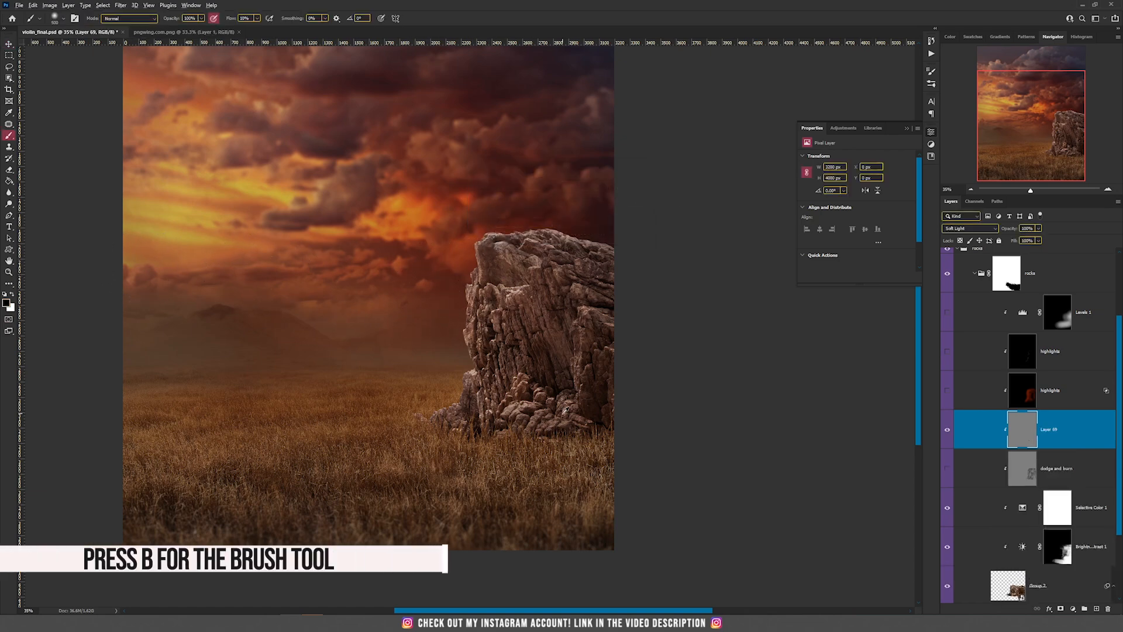
{"action": "scroll", "coordinate": [503, 311], "scroll_direction": "up", "scroll_amount": 5}
{"action": "mouse_move", "coordinate": [435, 268]}
{"action": "left_mouse_down"}
{"action": "mouse_move", "coordinate": [444, 309]}
{"action": "mouse_move", "coordinate": [460, 283]}
{"action": "mouse_move", "coordinate": [408, 415]}
{"action": "left_mouse_up"}
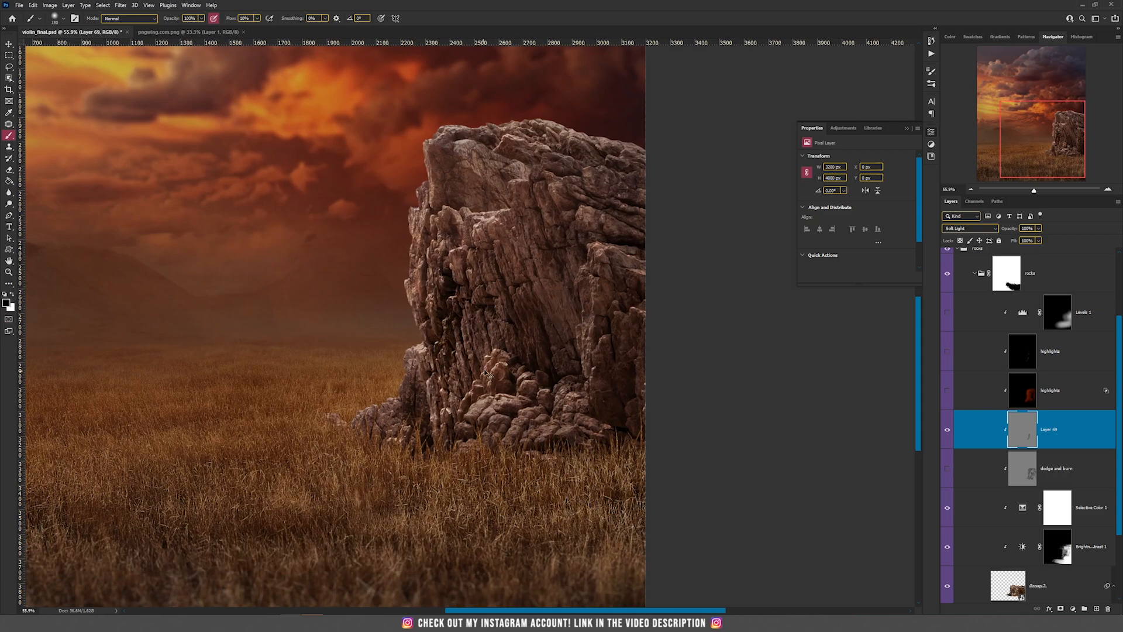
{"action": "key", "text": "ctrl+z"}
Step: Lower the brush flow to 2% for subtle dodging and burning on the gray layer
{"action": "left_click_drag", "start_coordinate": [250, 19], "coordinate": [227, 17]}
{"action": "type", "text": "2"}
{"action": "key", "text": "Return"}
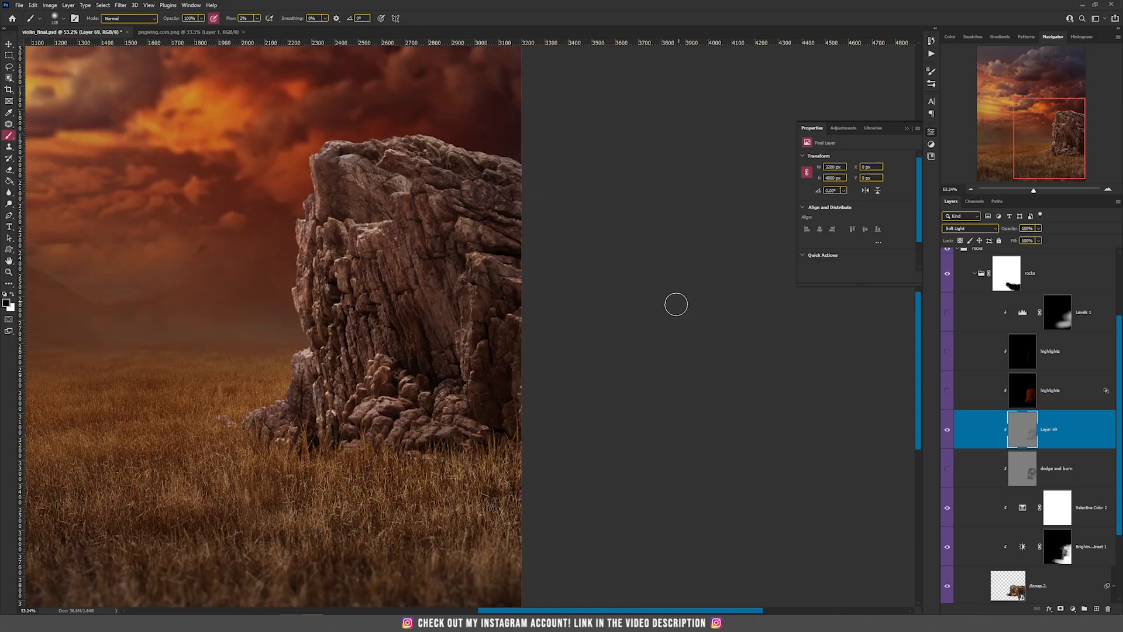
Step: Delete the new gray Soft Light layer and show the original dodge and burn layer again
{"action": "scroll", "coordinate": [496, 339], "scroll_direction": "down", "scroll_amount": 5}
{"action": "key", "text": "v"}
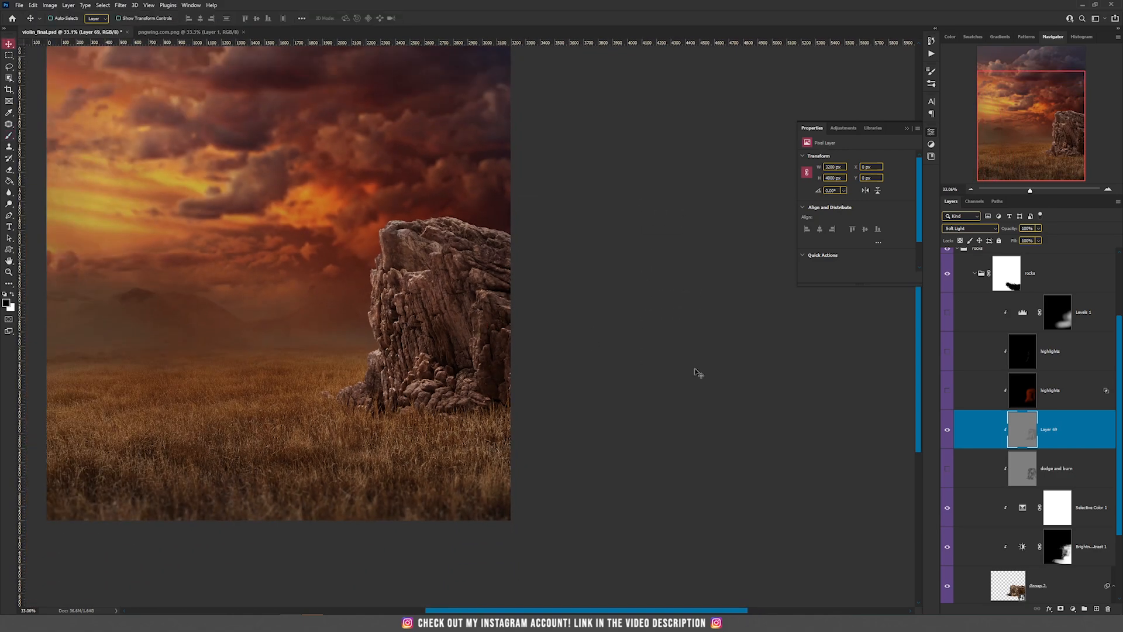
{"action": "left_click", "coordinate": [1105, 608]}
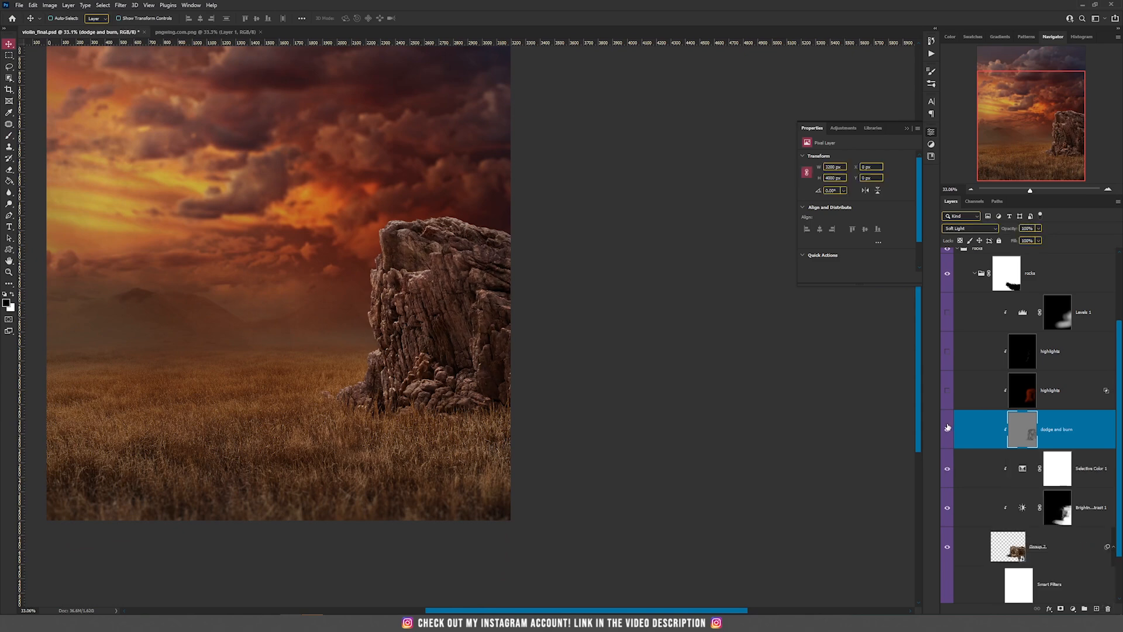
Step: Compare the rock with and without the highlights layer directly above the dodge and burn layer
{"action": "scroll", "coordinate": [390, 324], "scroll_direction": "up", "scroll_amount": 3}
{"action": "left_click", "coordinate": [968, 390]}
{"action": "left_click", "coordinate": [947, 391]}
{"action": "left_click", "coordinate": [947, 391]}
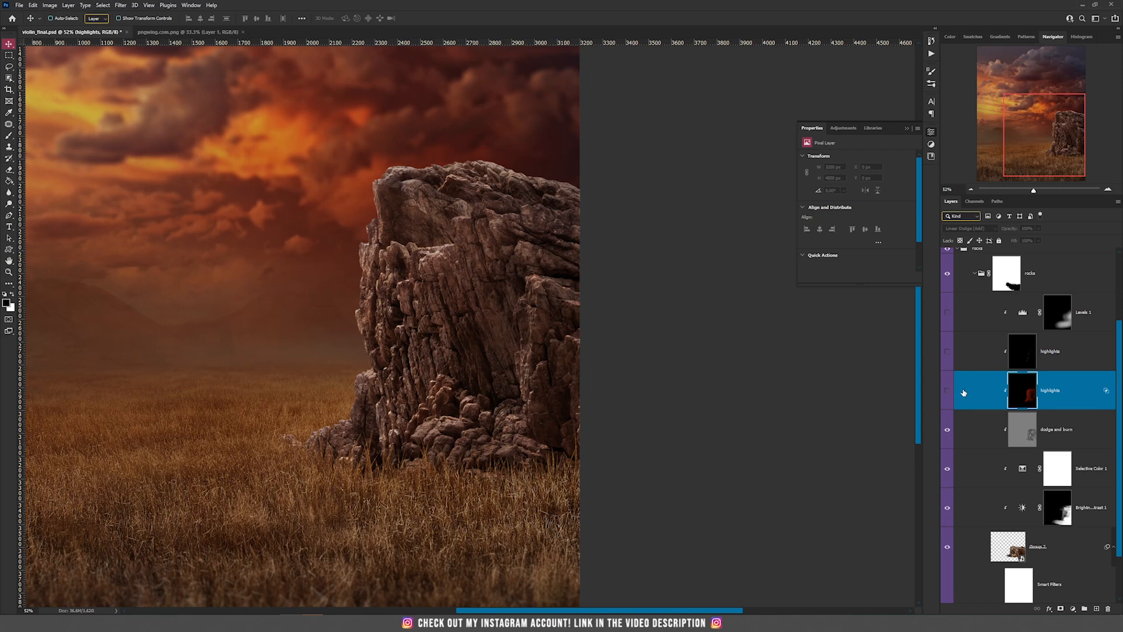
Step: Create a Linear Dodge (Add) layer filled with neutral black, clipped to the rock, directly above the dodge and burn layer
{"action": "left_click", "coordinate": [1061, 420]}
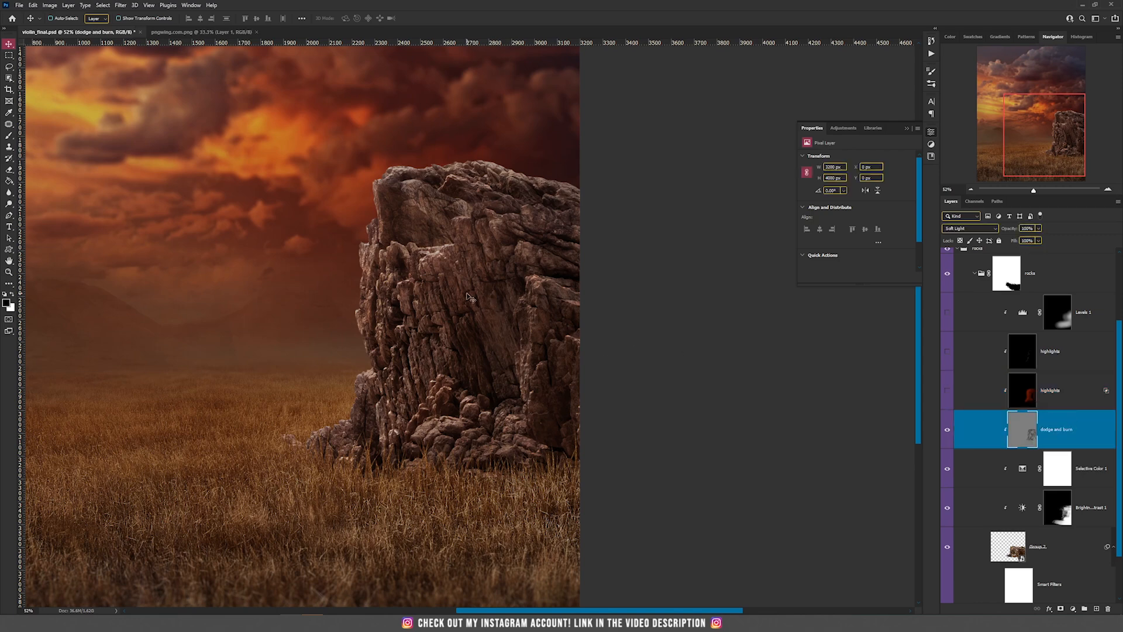
{"action": "scroll", "coordinate": [474, 294], "scroll_direction": "down", "scroll_amount": 1}
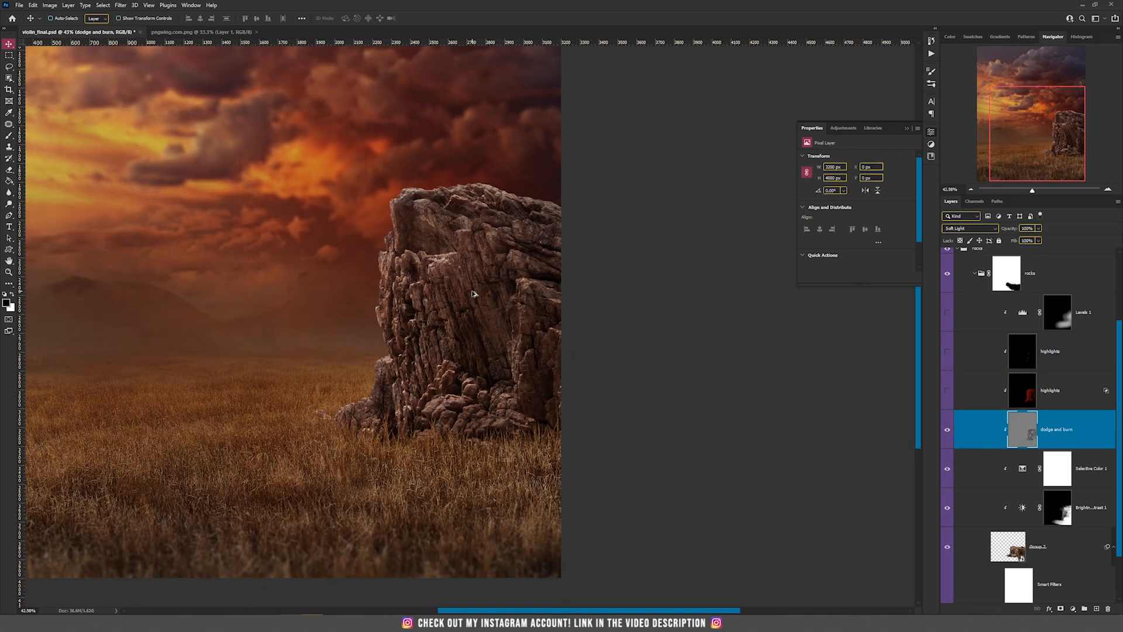
{"action": "scroll", "coordinate": [474, 294], "scroll_direction": "down", "scroll_amount": 1}
{"action": "left_click_drag", "start_coordinate": [462, 222], "coordinate": [479, 269]}
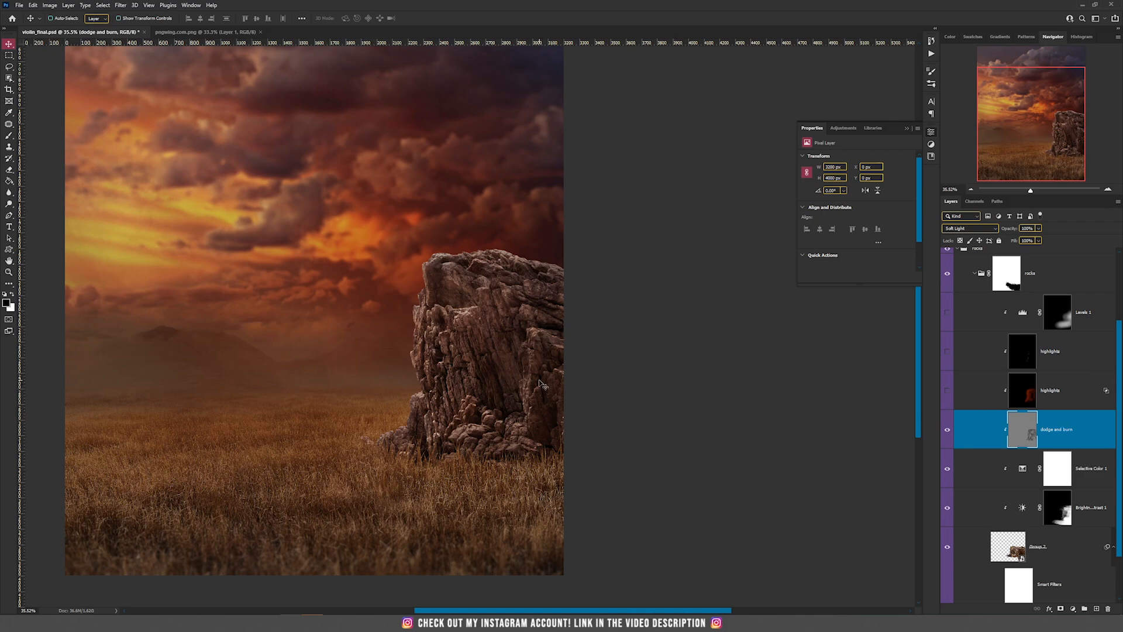
{"action": "left_click", "coordinate": [68, 6]}
{"action": "mouse_move", "coordinate": [97, 20]}
{"action": "left_click", "coordinate": [182, 18]}
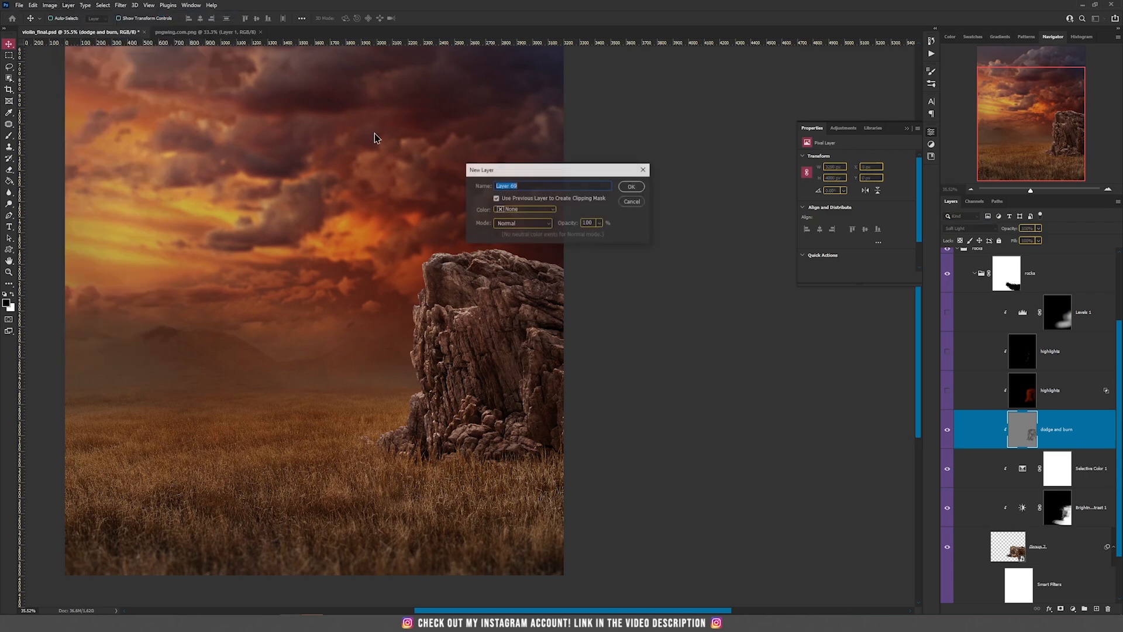
{"action": "left_click", "coordinate": [517, 223]}
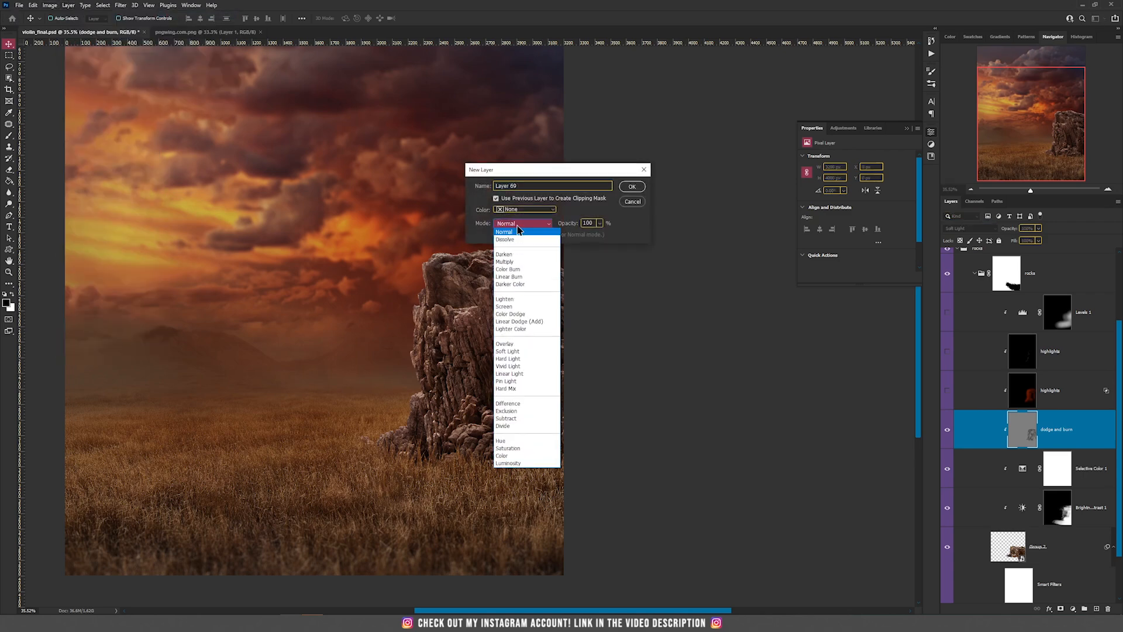
{"action": "left_click", "coordinate": [519, 321]}
{"action": "left_click", "coordinate": [512, 234]}
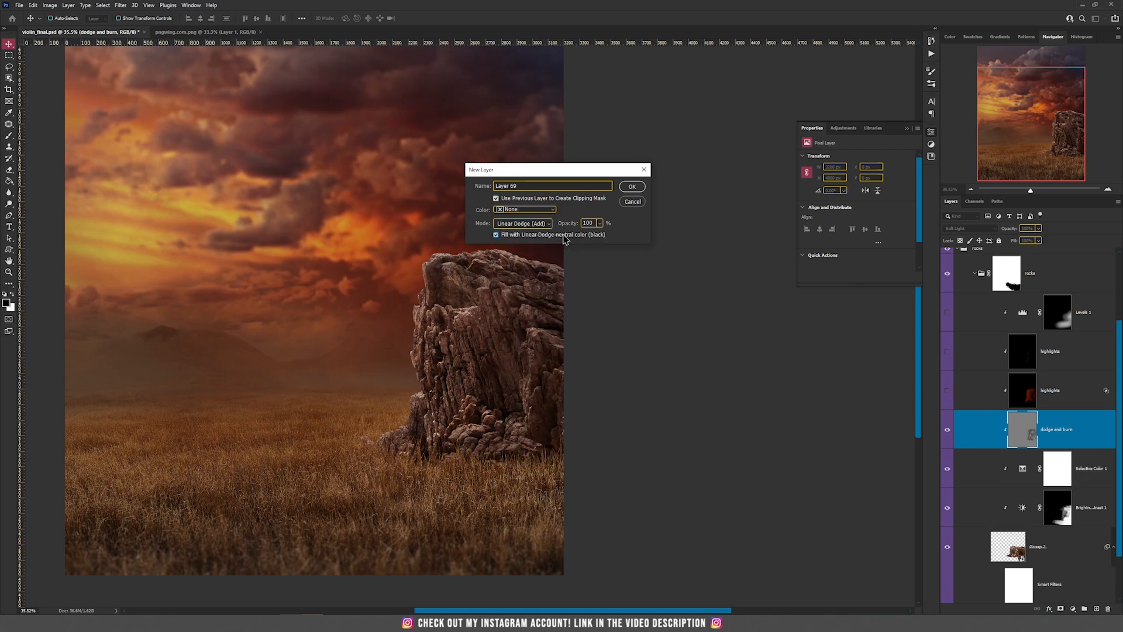
{"action": "left_click", "coordinate": [640, 186]}
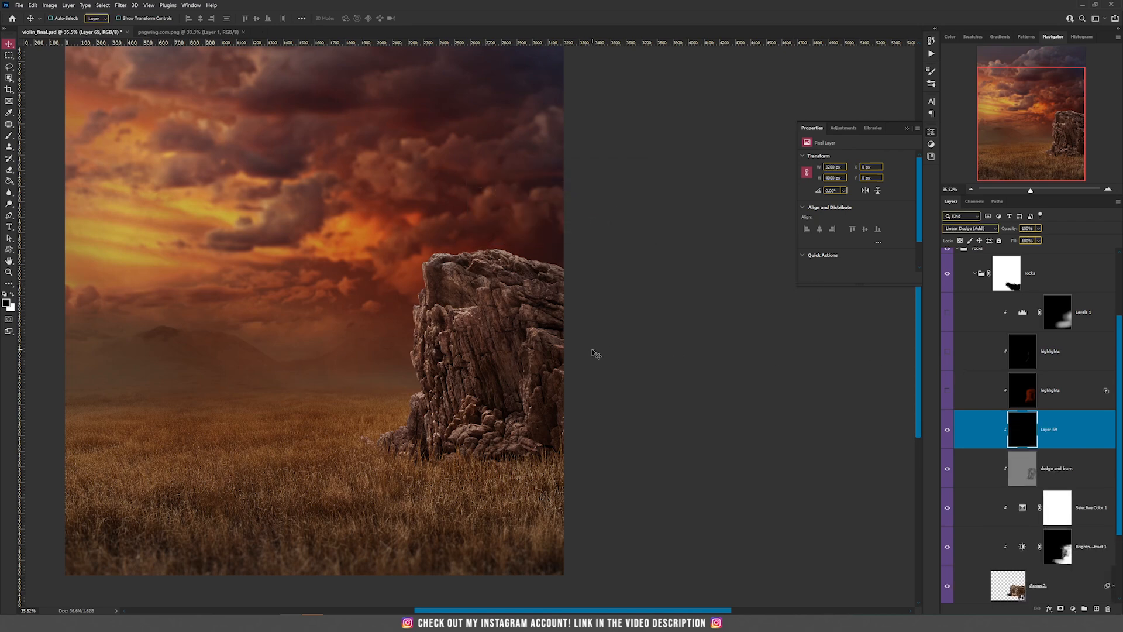
Step: Enlarge the soft brush and choose a fully saturated bright orange based on a color sampled from the sunset sky
{"action": "scroll", "coordinate": [488, 389], "scroll_direction": "up", "scroll_amount": 3}
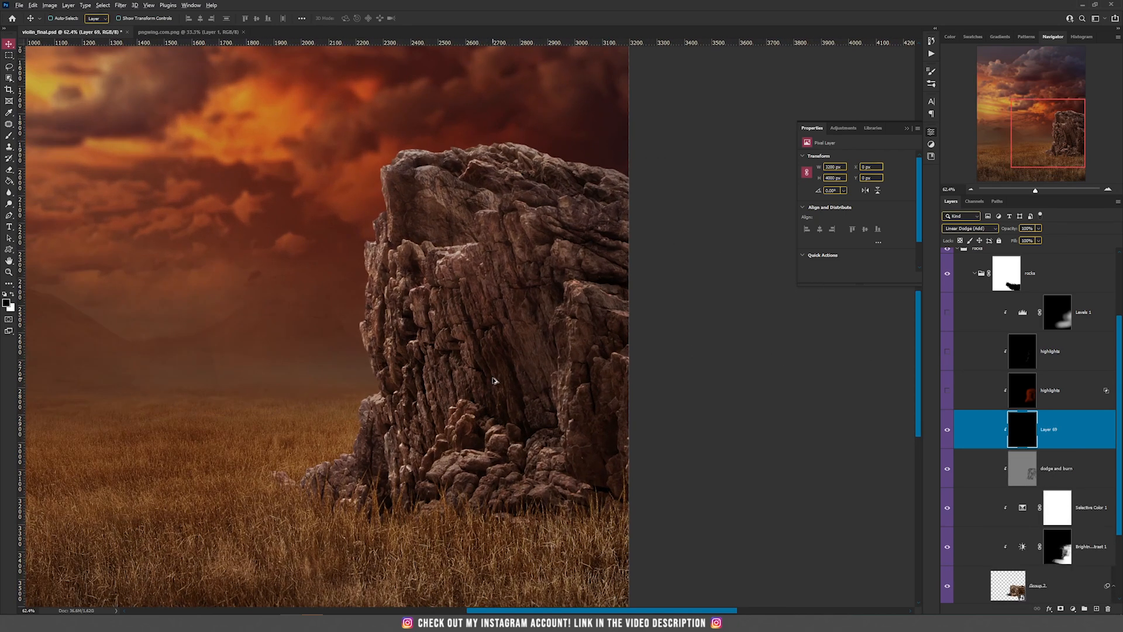
{"action": "scroll", "coordinate": [493, 381], "scroll_direction": "down", "scroll_amount": 3}
{"action": "key", "text": "b"}
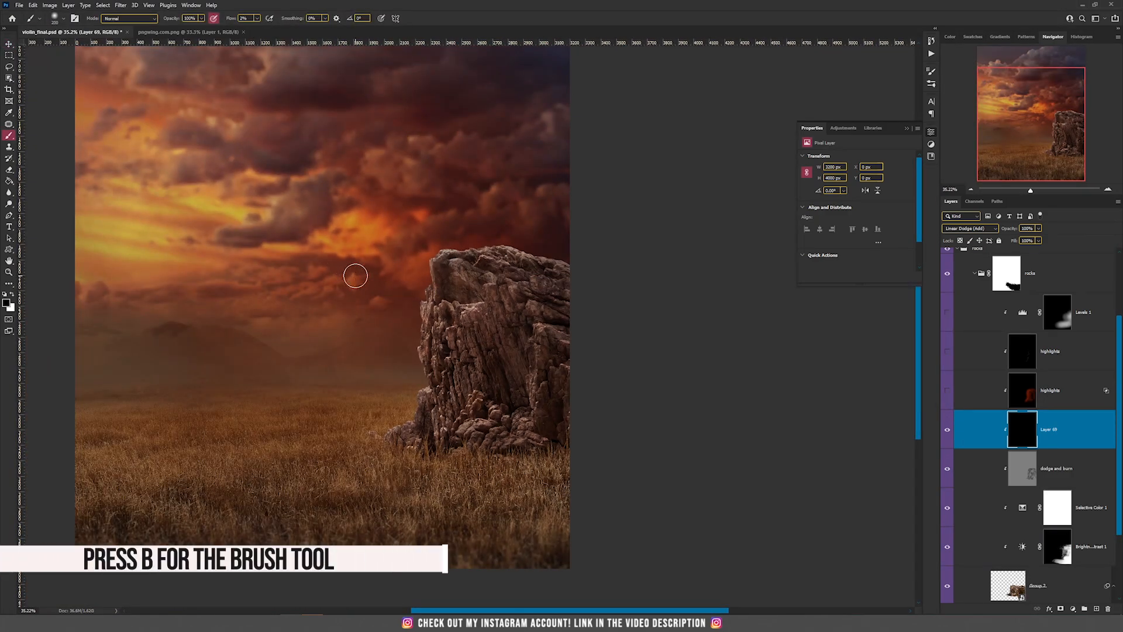
{"action": "key", "text": "bracketright"}
{"action": "key", "text": "bracketright"}
{"action": "key", "text": "bracketright"}
{"action": "key", "text": "bracketright"}
{"action": "key", "text": "bracketright"}
{"action": "key", "text": "bracketright"}
{"action": "key", "text": "bracketright"}
{"action": "key", "text": "bracketright"}
{"action": "key", "text": "bracketright"}
{"action": "key", "text": "bracketright"}
{"action": "key", "text": "bracketright"}
{"action": "left_click", "coordinate": [358, 218], "text": "alt"}
{"action": "mouse_move", "coordinate": [358, 216]}
{"action": "left_mouse_down"}
{"action": "mouse_move", "coordinate": [387, 235]}
{"action": "mouse_move", "coordinate": [371, 231]}
{"action": "left_mouse_up"}
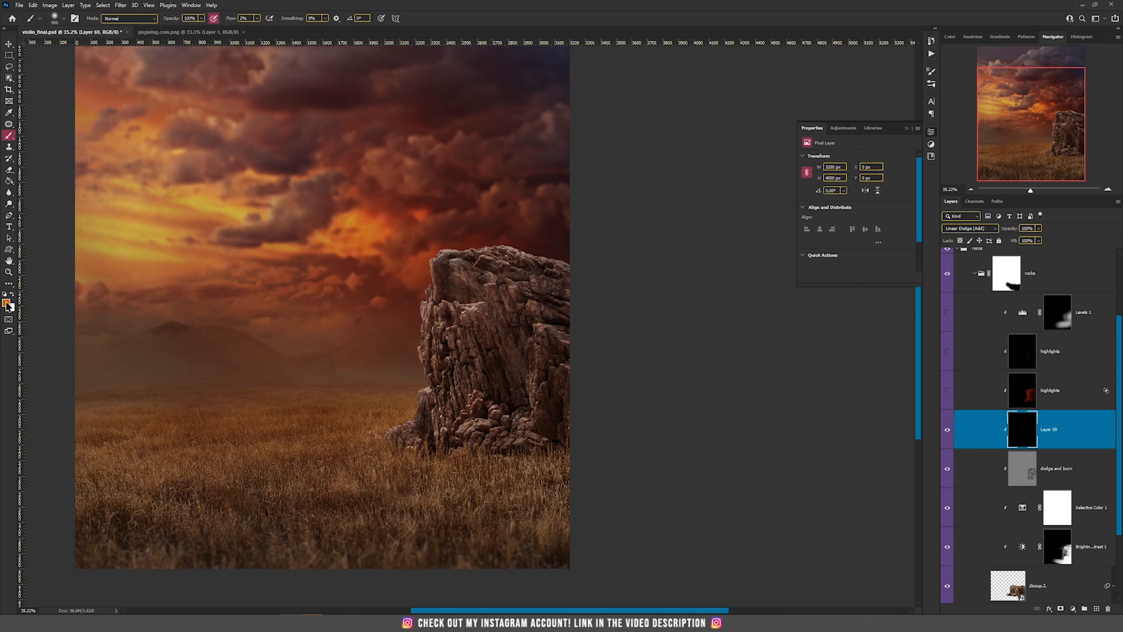
{"action": "left_click", "coordinate": [7, 303]}
{"action": "left_click", "coordinate": [925, 366]}
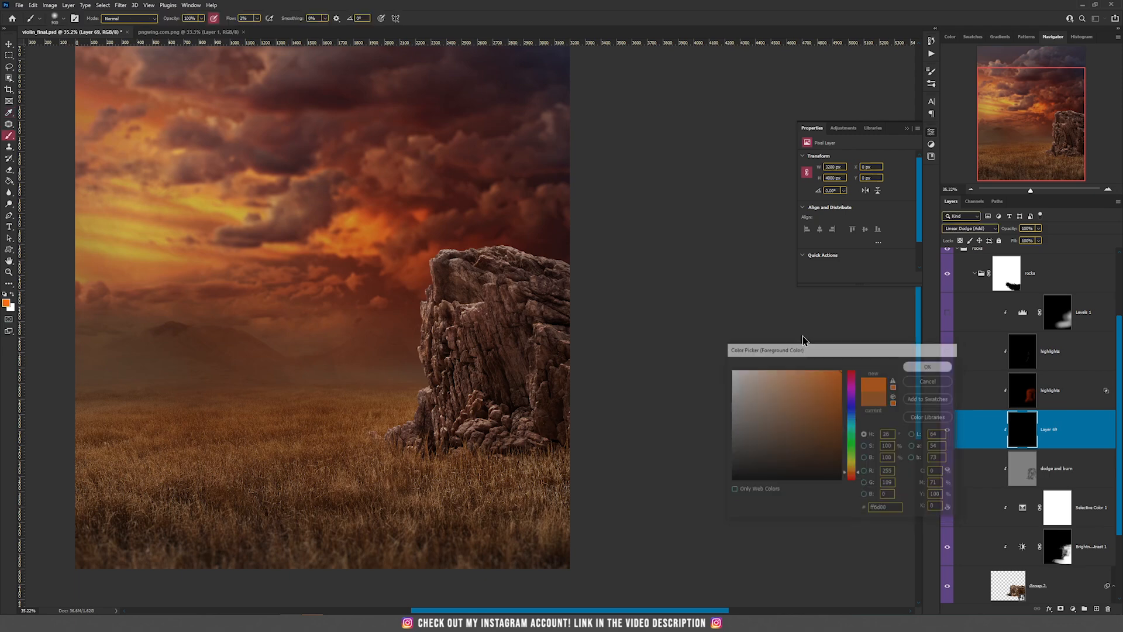
Step: Paint orange light over the rock and split the Underlying Layer dark slider in Blend If to keep it off the shadows
{"action": "mouse_move", "coordinate": [415, 248]}
{"action": "left_mouse_down"}
{"action": "mouse_move", "coordinate": [420, 300]}
{"action": "mouse_move", "coordinate": [440, 316]}
{"action": "mouse_move", "coordinate": [437, 357]}
{"action": "mouse_move", "coordinate": [379, 433]}
{"action": "mouse_move", "coordinate": [431, 400]}
{"action": "mouse_move", "coordinate": [425, 327]}
{"action": "mouse_move", "coordinate": [513, 242]}
{"action": "mouse_move", "coordinate": [457, 265]}
{"action": "mouse_move", "coordinate": [433, 244]}
{"action": "mouse_move", "coordinate": [461, 324]}
{"action": "mouse_move", "coordinate": [456, 413]}
{"action": "mouse_move", "coordinate": [383, 436]}
{"action": "mouse_move", "coordinate": [404, 335]}
{"action": "mouse_move", "coordinate": [394, 241]}
{"action": "mouse_move", "coordinate": [531, 229]}
{"action": "left_mouse_up"}
{"action": "key", "text": "v"}
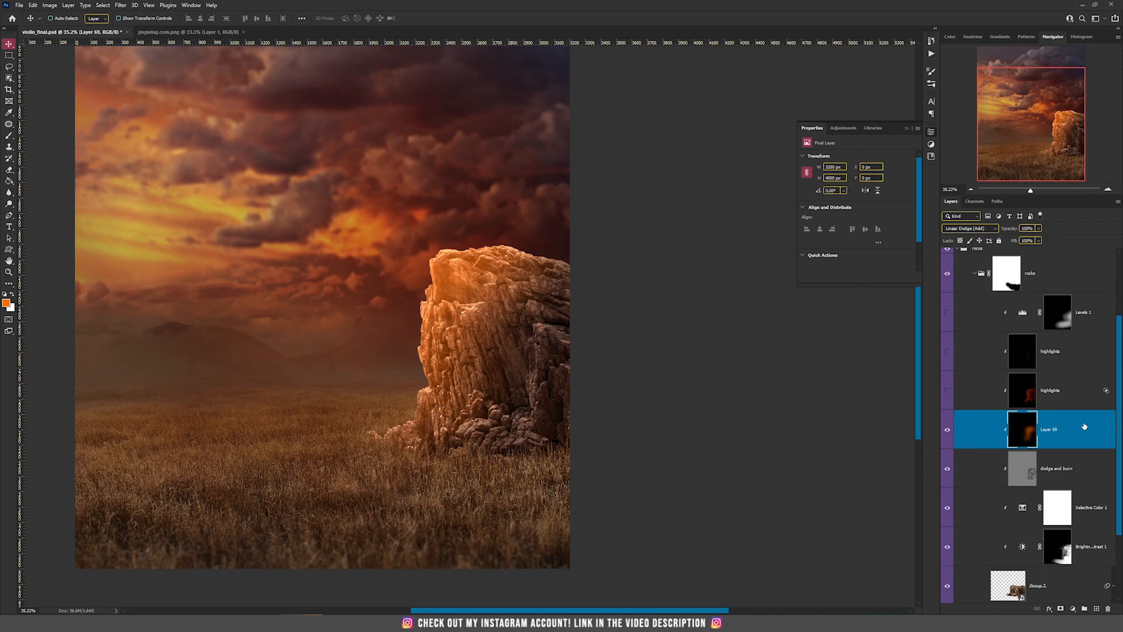
{"action": "double_click", "coordinate": [1084, 427]}
{"action": "left_click_drag", "start_coordinate": [744, 374], "coordinate": [795, 376]}
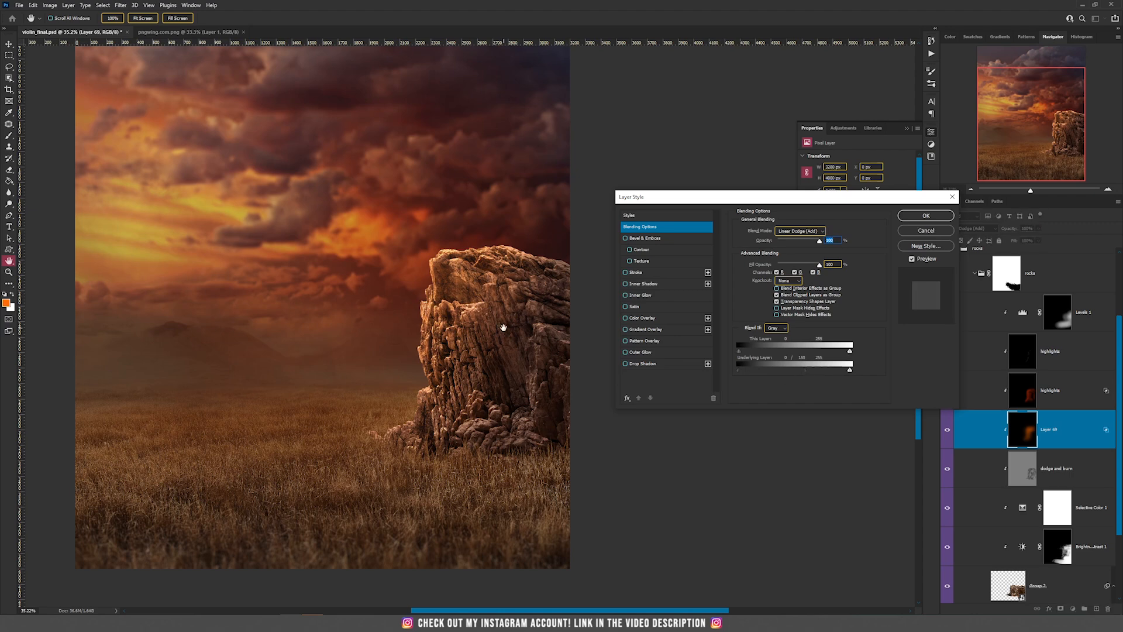
{"action": "key", "text": "alt"}
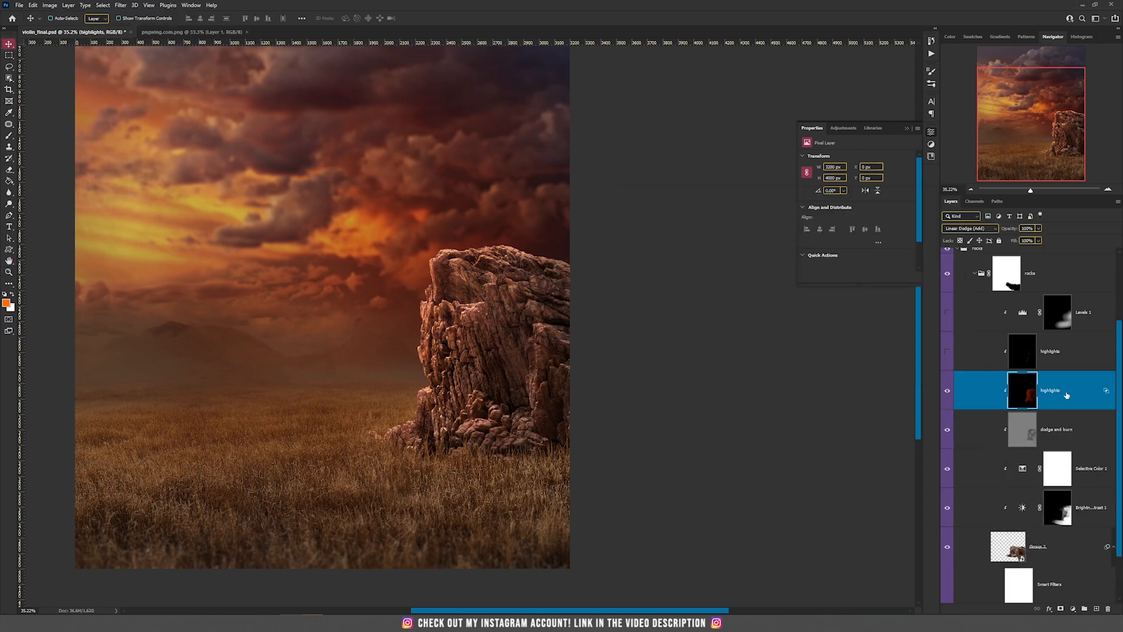
Step: Compare the rock with and without the upper highlights layer
{"action": "left_click", "coordinate": [948, 353]}
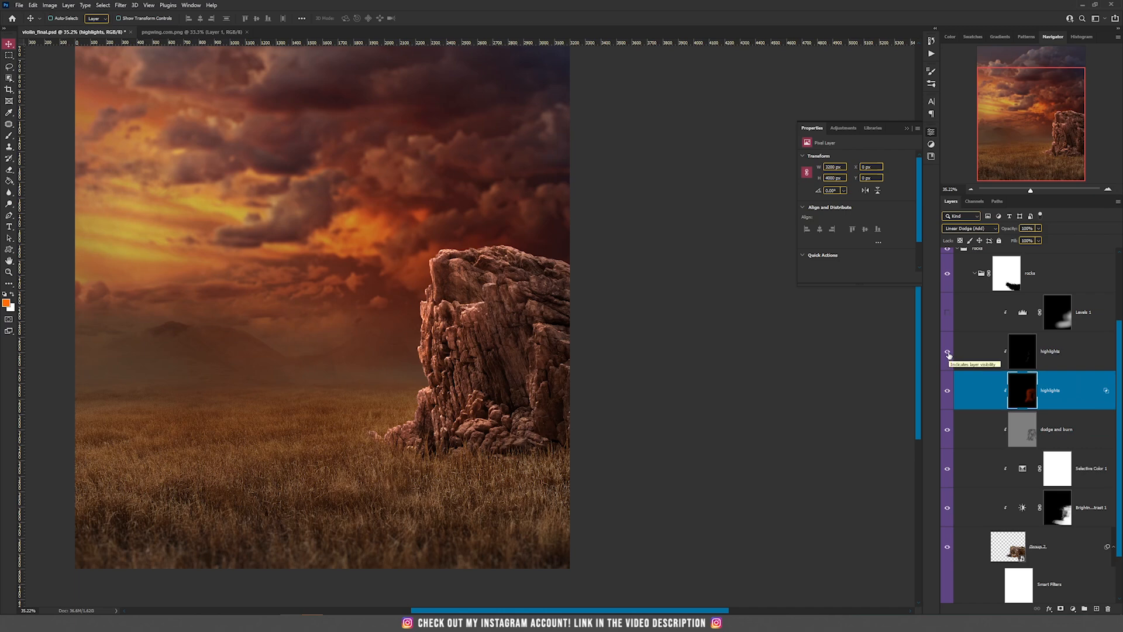
{"action": "left_click", "coordinate": [947, 353]}
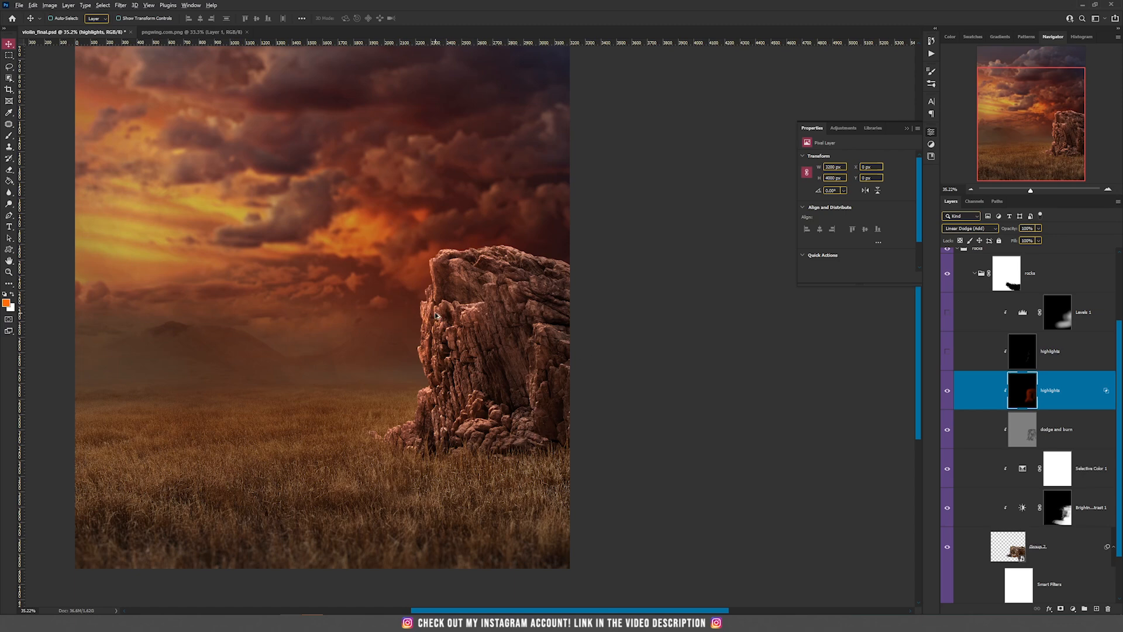
Step: Create a clipped Linear Dodge (Add) layer filled with neutral black above the orange highlights layer
{"action": "scroll", "coordinate": [441, 318], "scroll_direction": "up", "scroll_amount": 3}
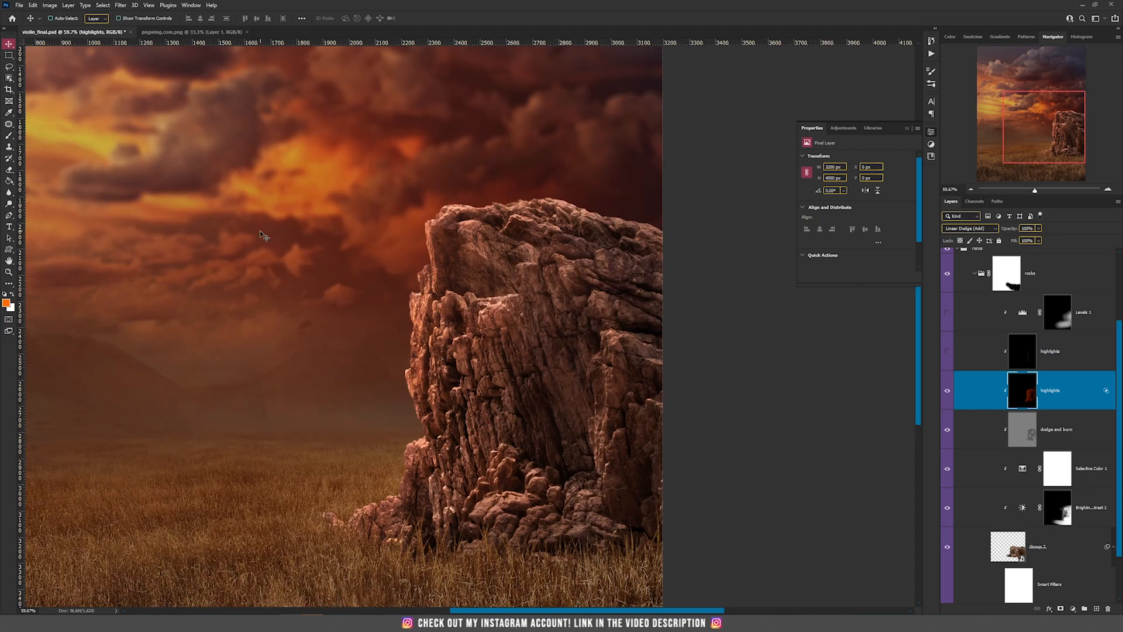
{"action": "left_click", "coordinate": [68, 6]}
{"action": "left_click", "coordinate": [176, 14]}
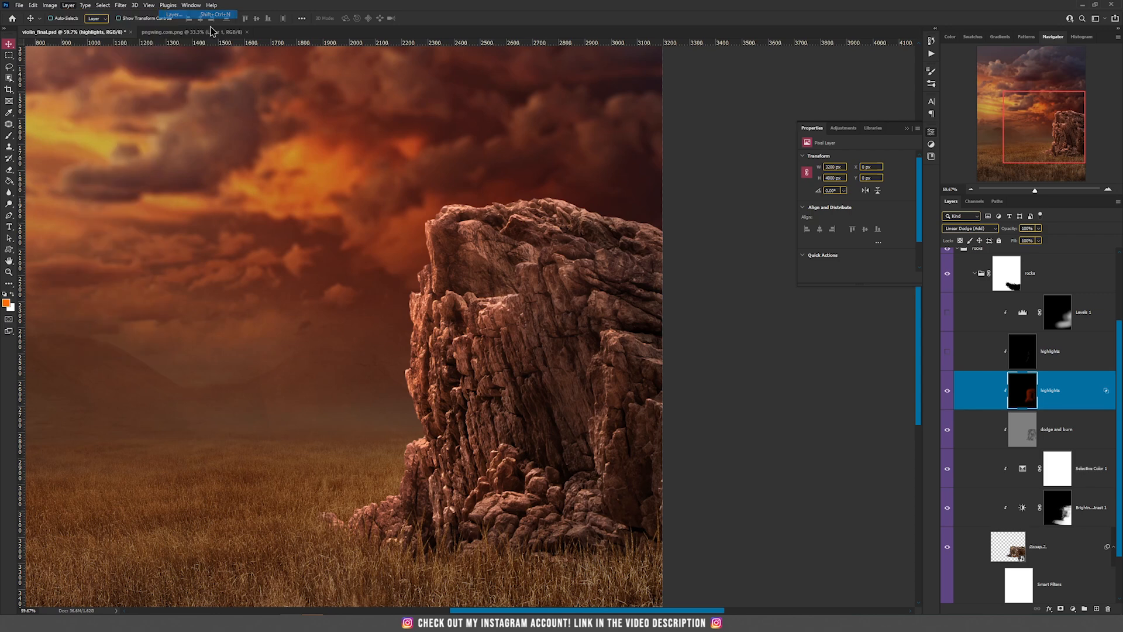
{"action": "left_click", "coordinate": [523, 222]}
{"action": "left_click", "coordinate": [526, 321]}
{"action": "left_click", "coordinate": [529, 235]}
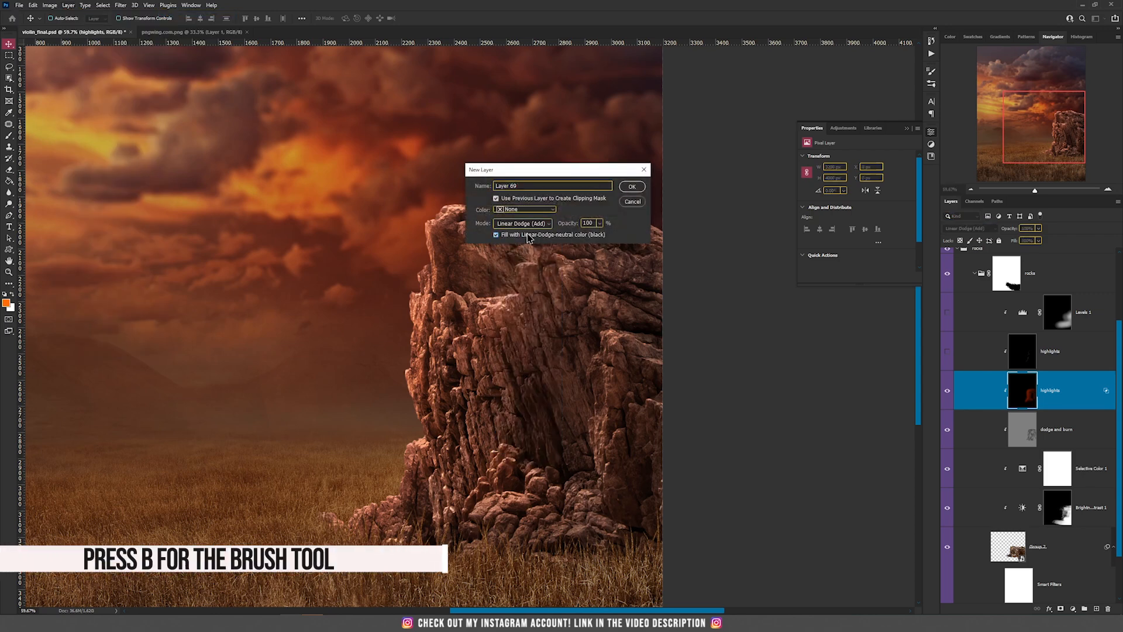
{"action": "left_click", "coordinate": [623, 187]}
Step: Switch the brush to white paint and set its flow to 10%
{"action": "key", "text": "b"}
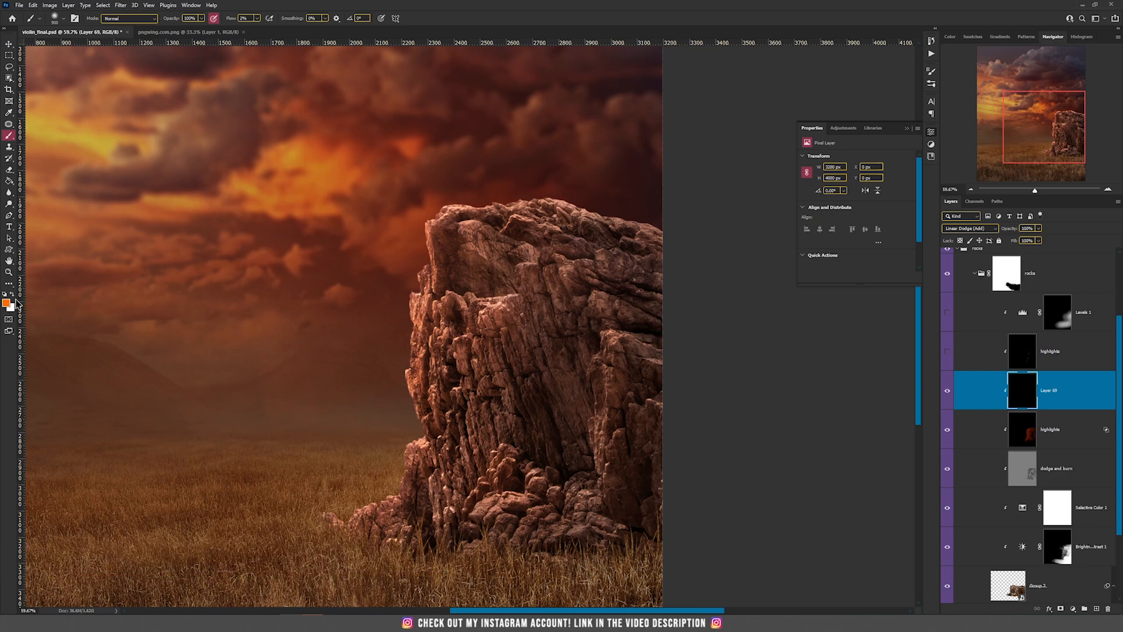
{"action": "left_click", "coordinate": [11, 294]}
{"action": "left_click", "coordinate": [247, 19]}
{"action": "type", "text": "10"}
{"action": "left_click_drag", "start_coordinate": [464, 281], "coordinate": [477, 285]}
Step: Shrink the brush to a fine tip suited to the thin edges of the rock
{"action": "key", "text": "bracketleft"}
{"action": "key", "text": "bracketleft"}
{"action": "key", "text": "bracketleft"}
{"action": "key", "text": "bracketleft"}
{"action": "key", "text": "bracketleft"}
{"action": "key", "text": "bracketleft"}
{"action": "key", "text": "bracketleft"}
{"action": "key", "text": "bracketleft"}
{"action": "key", "text": "bracketleft"}
{"action": "key", "text": "bracketleft"}
{"action": "key", "text": "bracketleft"}
{"action": "key", "text": "bracketleft"}
{"action": "key", "text": "bracketleft"}
{"action": "key", "text": "bracketleft"}
{"action": "key", "text": "bracketleft"}
{"action": "key", "text": "bracketleft"}
{"action": "key", "text": "bracketleft"}
{"action": "key", "text": "bracketleft"}
{"action": "key", "text": "bracketleft"}
{"action": "key", "text": "bracketleft"}
{"action": "scroll", "coordinate": [451, 307], "scroll_direction": "up", "scroll_amount": 2}
{"action": "key", "text": "bracketleft"}
{"action": "key", "text": "bracketleft"}
{"action": "key", "text": "bracketleft"}
{"action": "key", "text": "bracketleft"}
{"action": "key", "text": "bracketleft"}
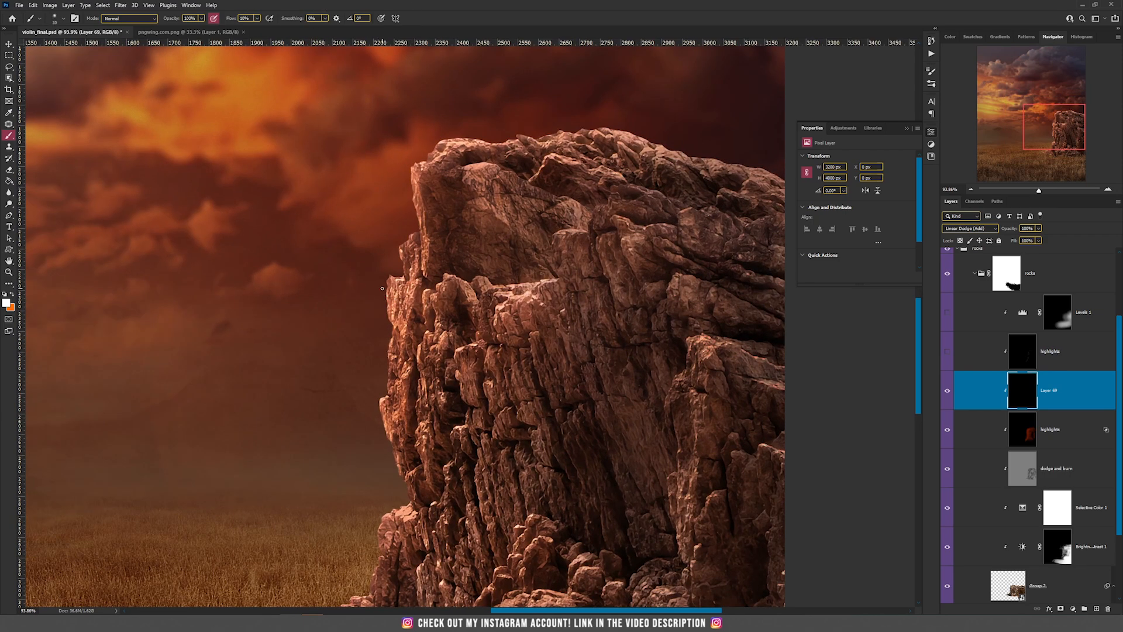
{"action": "right_click", "coordinate": [382, 288]}
{"action": "left_click", "coordinate": [427, 20]}
Step: Paint fine white highlights along the rock's sunlit outer edges, upper rim and protruding ledges
{"action": "mouse_move", "coordinate": [412, 180]}
{"action": "left_mouse_down"}
{"action": "mouse_move", "coordinate": [423, 280]}
{"action": "mouse_move", "coordinate": [421, 232]}
{"action": "mouse_move", "coordinate": [396, 251]}
{"action": "mouse_move", "coordinate": [406, 277]}
{"action": "left_mouse_up"}
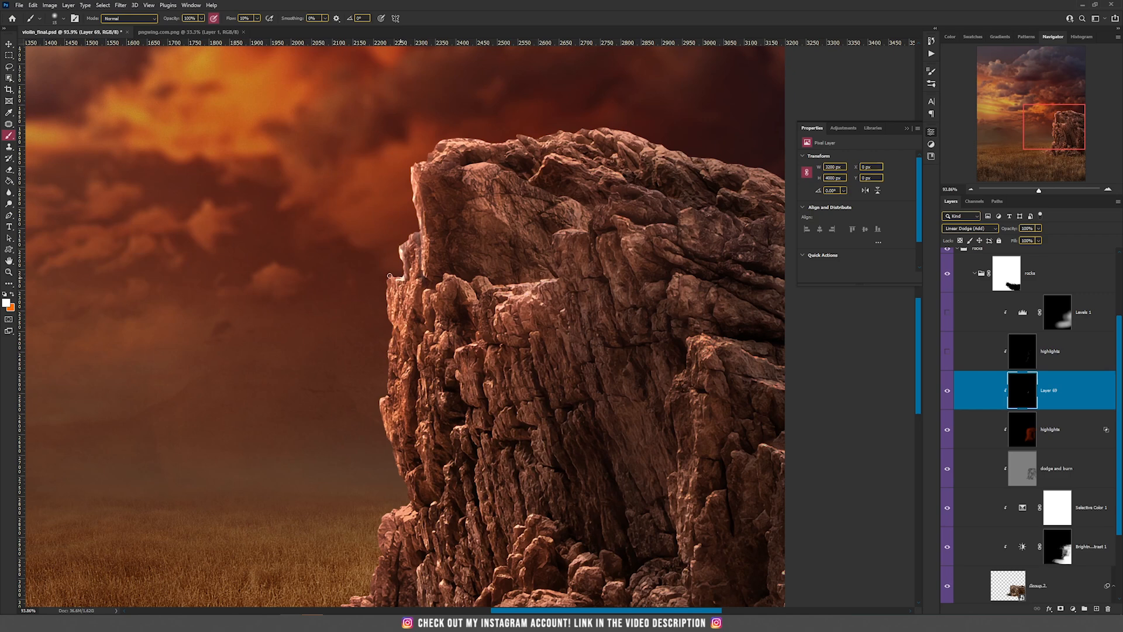
{"action": "mouse_move", "coordinate": [391, 326]}
{"action": "left_mouse_down"}
{"action": "mouse_move", "coordinate": [392, 310]}
{"action": "mouse_move", "coordinate": [405, 340]}
{"action": "left_mouse_up"}
{"action": "mouse_move", "coordinate": [499, 304]}
{"action": "left_mouse_down"}
{"action": "mouse_move", "coordinate": [553, 278]}
{"action": "mouse_move", "coordinate": [423, 286]}
{"action": "left_mouse_up"}
{"action": "mouse_move", "coordinate": [431, 153]}
{"action": "left_mouse_down"}
{"action": "mouse_move", "coordinate": [481, 141]}
{"action": "mouse_move", "coordinate": [493, 161]}
{"action": "left_mouse_up"}
{"action": "left_click_drag", "start_coordinate": [587, 132], "coordinate": [690, 157]}
{"action": "left_click_drag", "start_coordinate": [699, 336], "coordinate": [780, 361]}
{"action": "left_click_drag", "start_coordinate": [382, 400], "coordinate": [390, 437]}
{"action": "left_click_drag", "start_coordinate": [390, 437], "coordinate": [400, 473]}
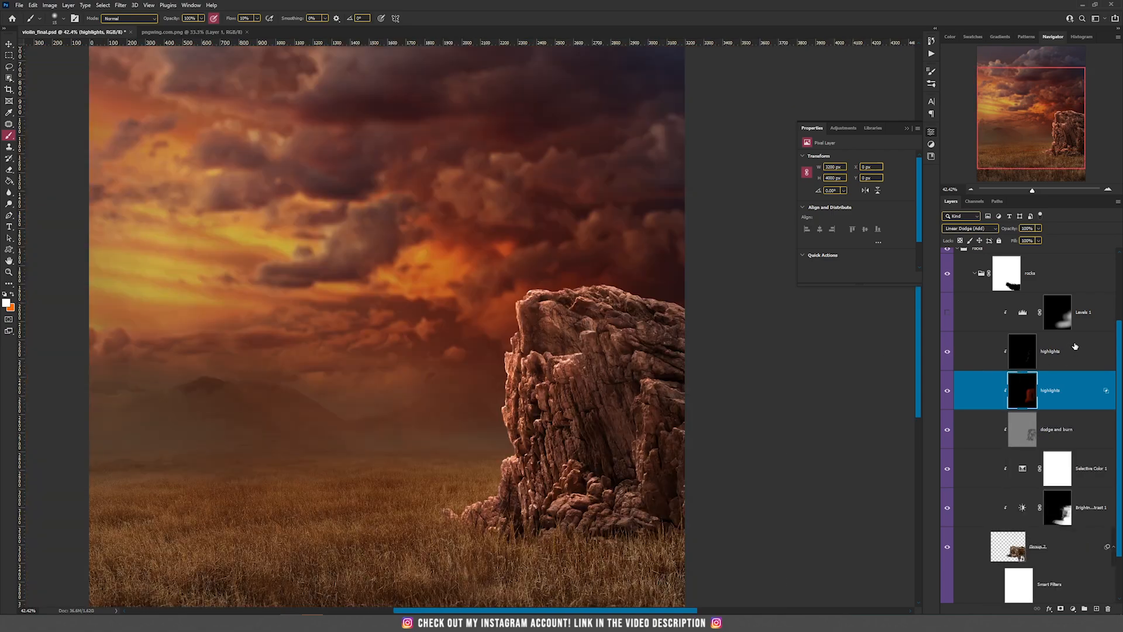
Step: Compare the rock with and without the Levels 1 shadow adjustment
{"action": "left_click", "coordinate": [1098, 327]}
{"action": "left_click", "coordinate": [949, 314]}
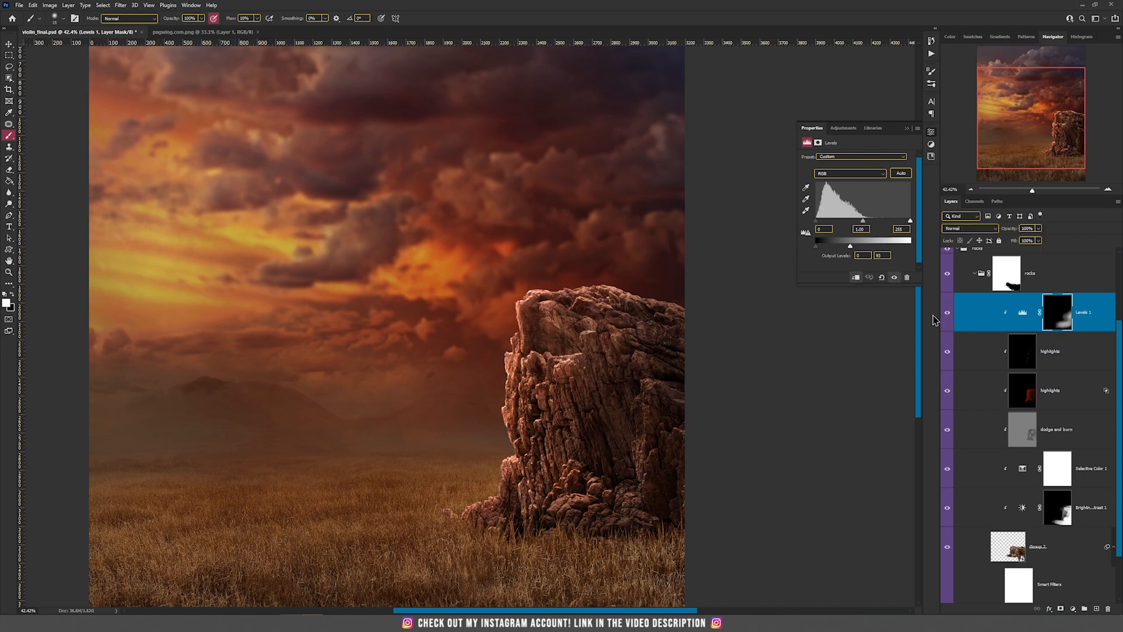
{"action": "left_click", "coordinate": [948, 313]}
Step: Add a Levels adjustment clipped to the rock and lower its white output level to 156
{"action": "left_click", "coordinate": [1073, 609]}
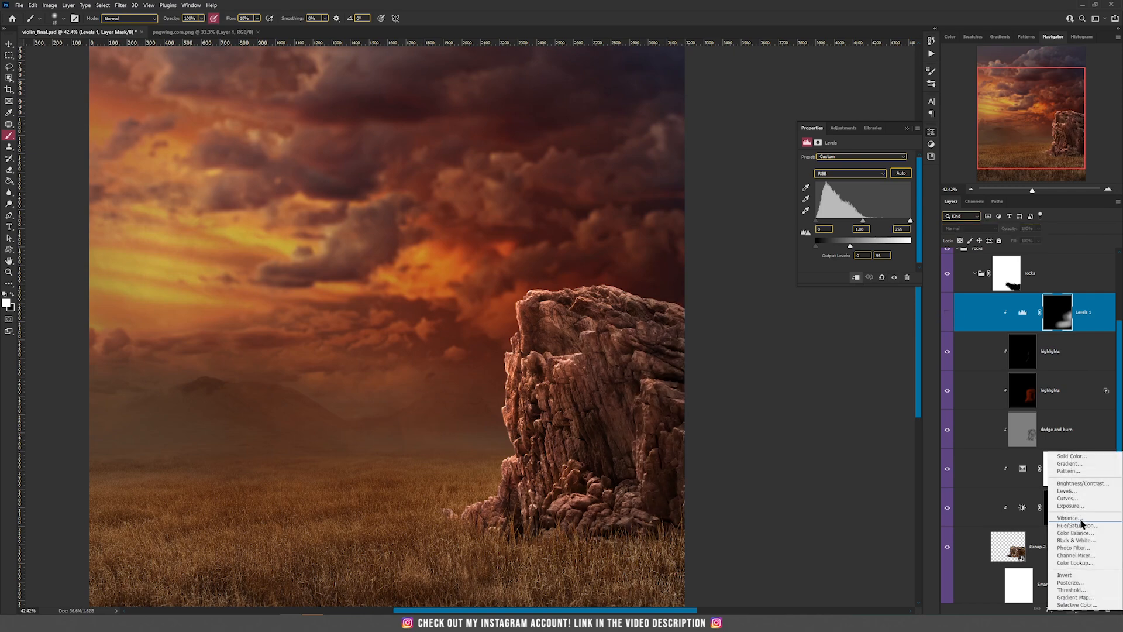
{"action": "left_click", "coordinate": [1068, 490]}
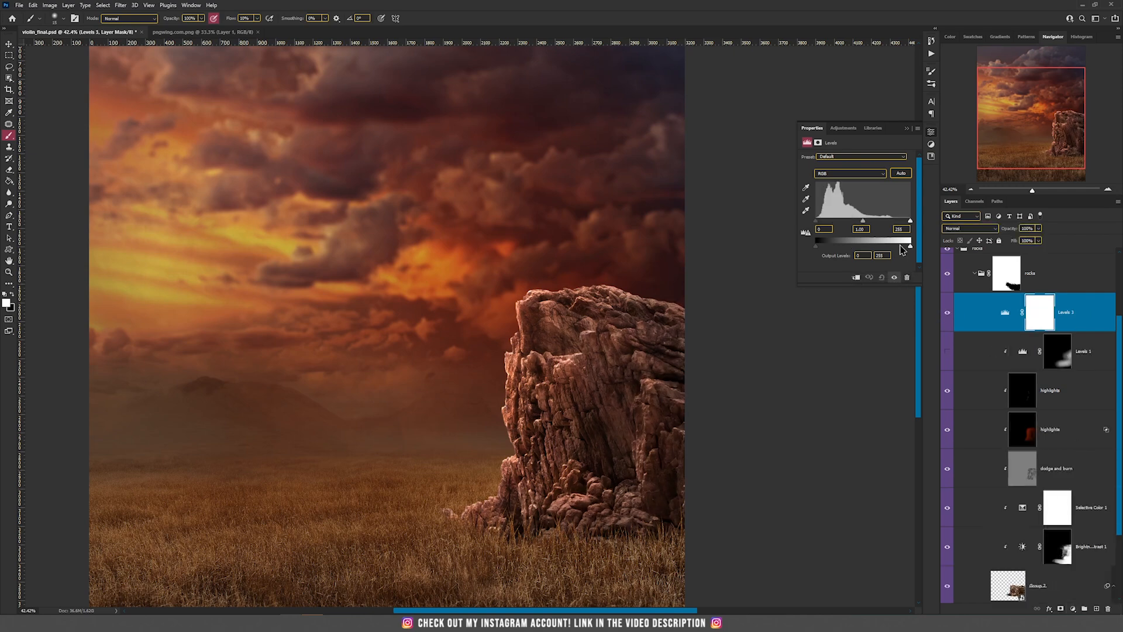
{"action": "left_click_drag", "start_coordinate": [910, 246], "coordinate": [891, 246]}
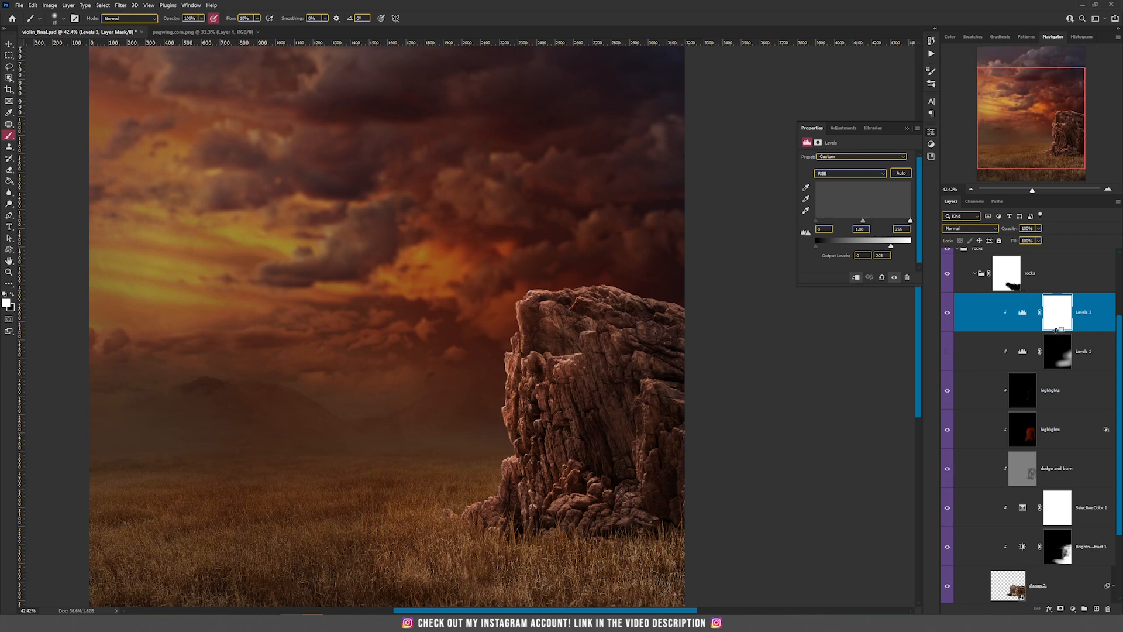
{"action": "left_click", "coordinate": [1056, 331], "text": "alt"}
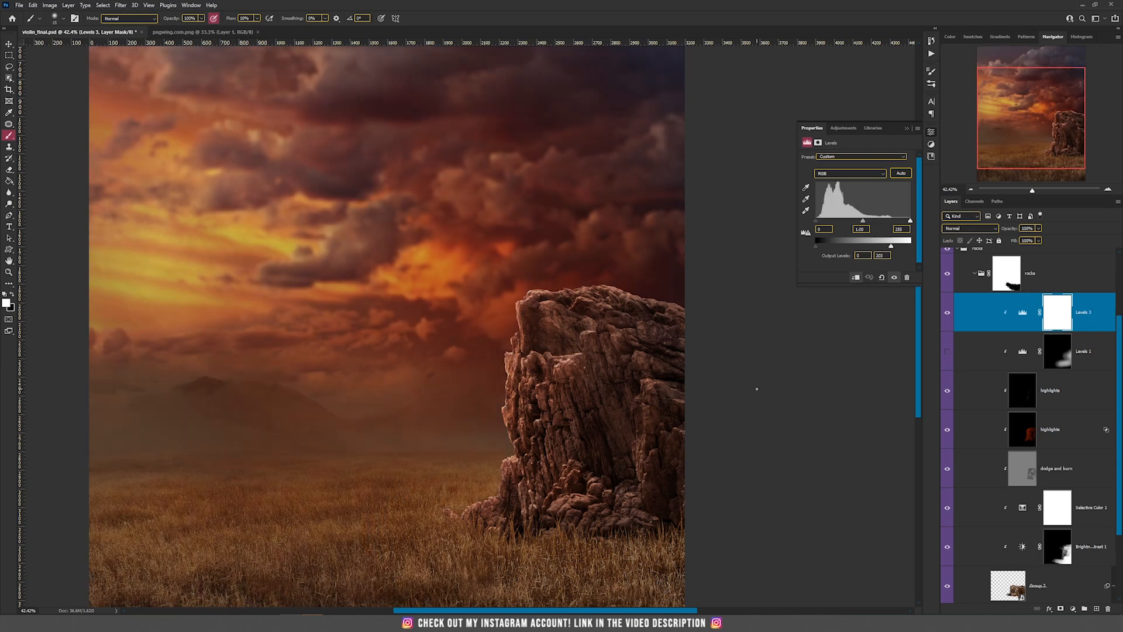
{"action": "mouse_move", "coordinate": [891, 247]}
{"action": "left_mouse_down"}
{"action": "mouse_move", "coordinate": [901, 247]}
{"action": "mouse_move", "coordinate": [874, 249]}
{"action": "left_mouse_up"}
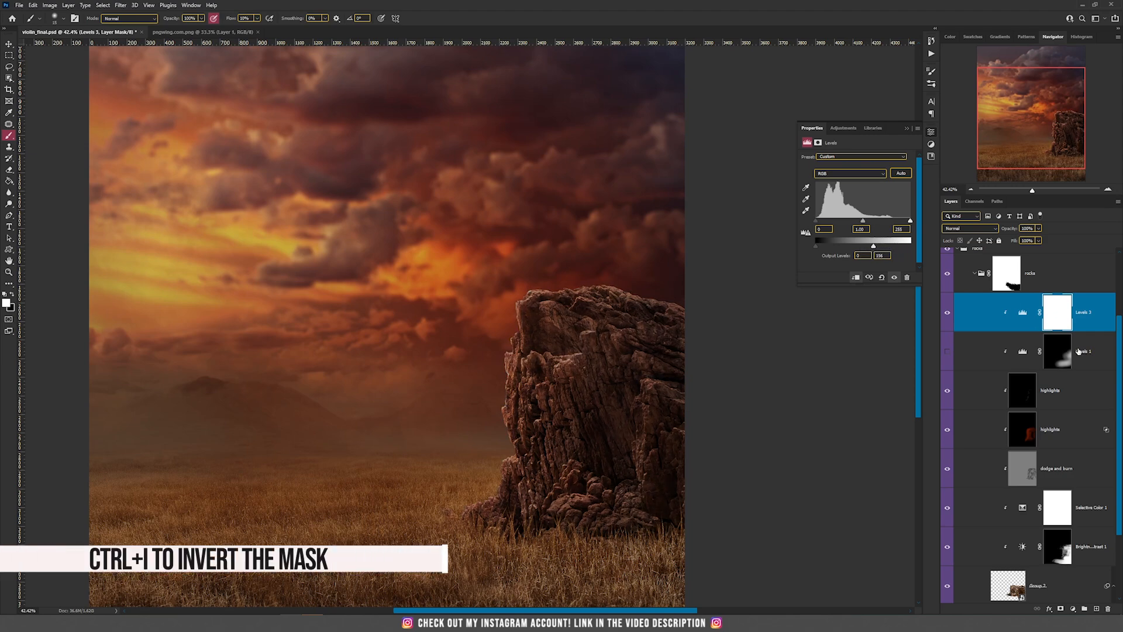
Step: Invert the new Levels mask to black and paint white with a large soft brush over the rock's shaded right side
{"action": "left_click", "coordinate": [1053, 323]}
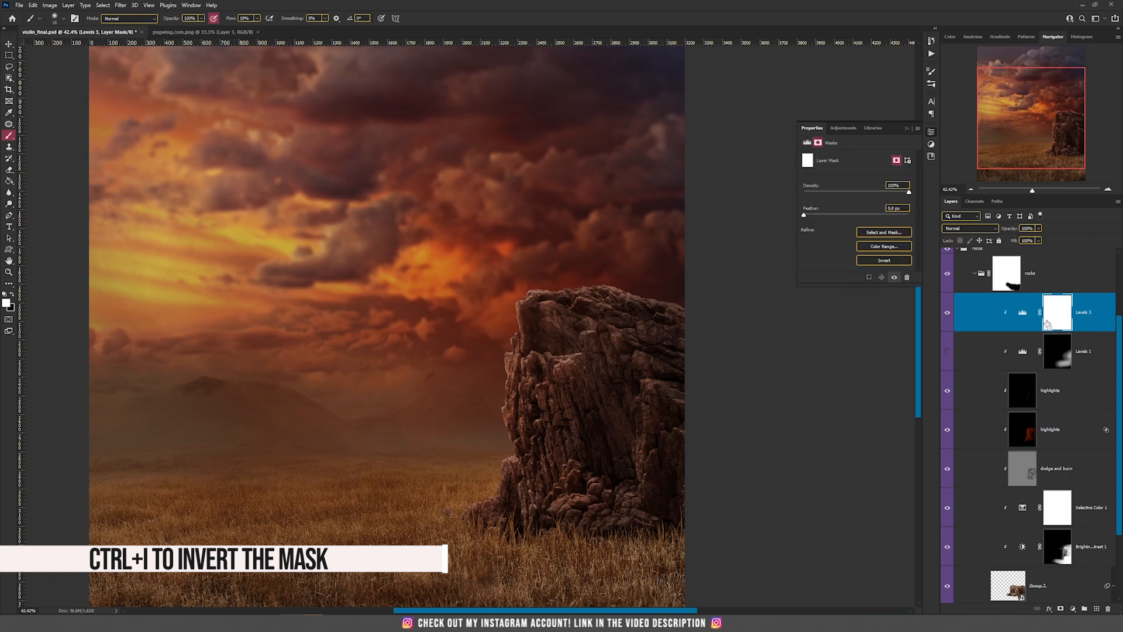
{"action": "key", "text": "ctrl+i"}
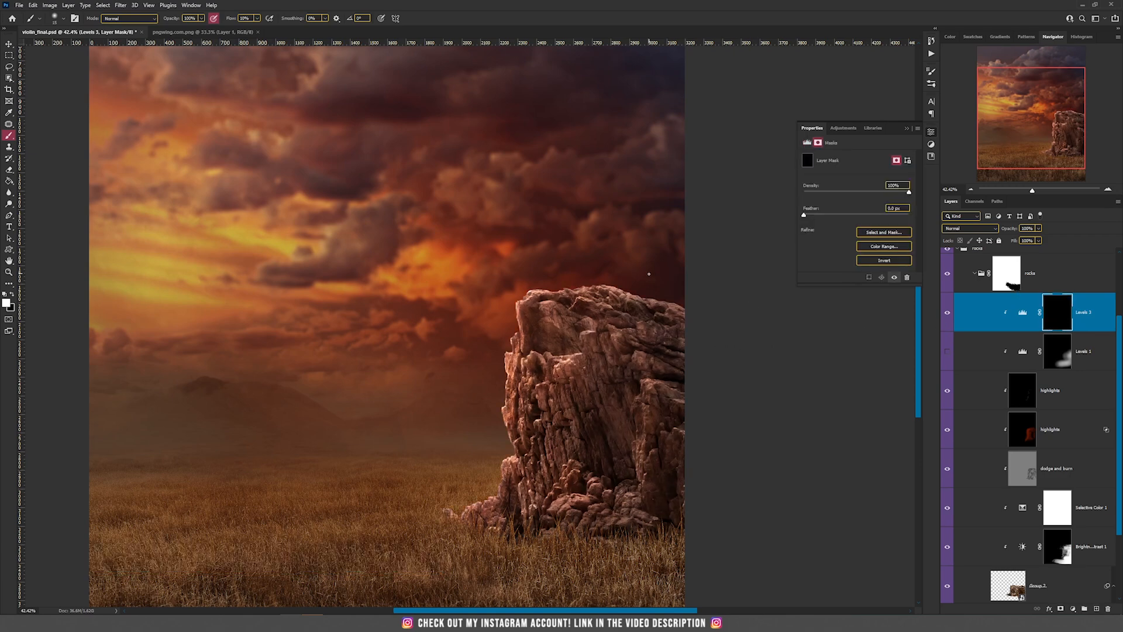
{"action": "key", "text": "b"}
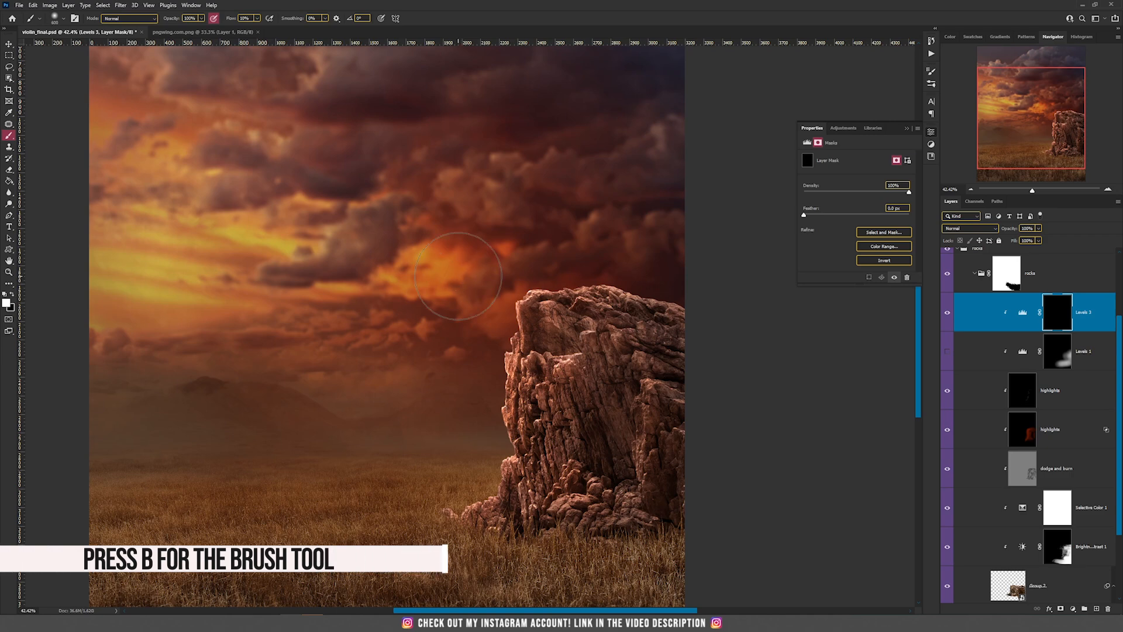
{"action": "right_click", "coordinate": [475, 289]}
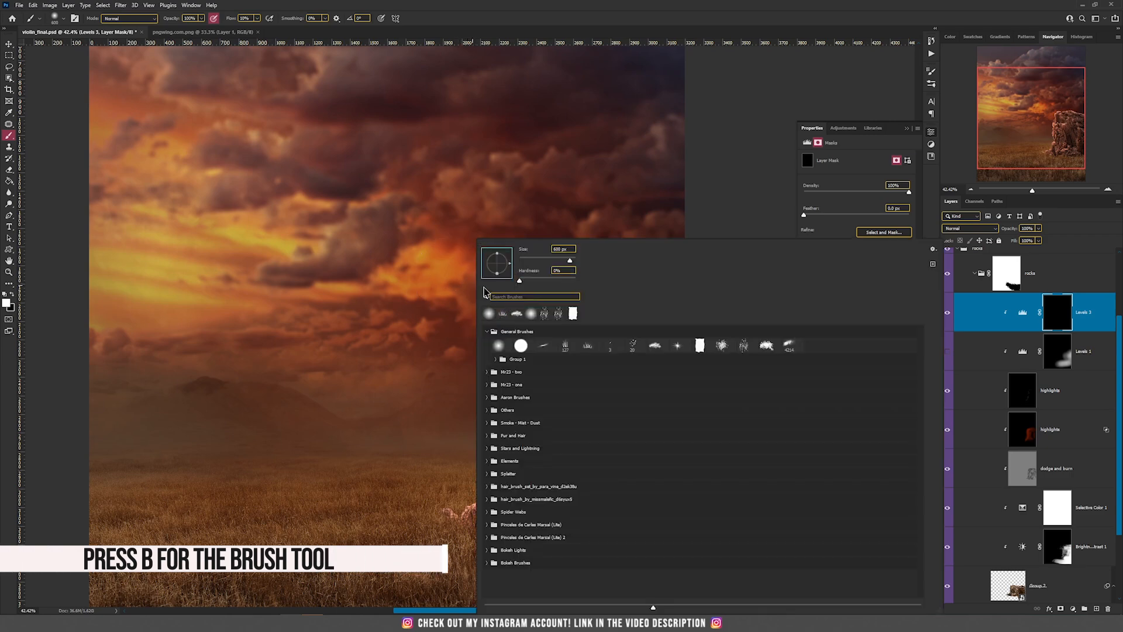
{"action": "left_click", "coordinate": [568, 2]}
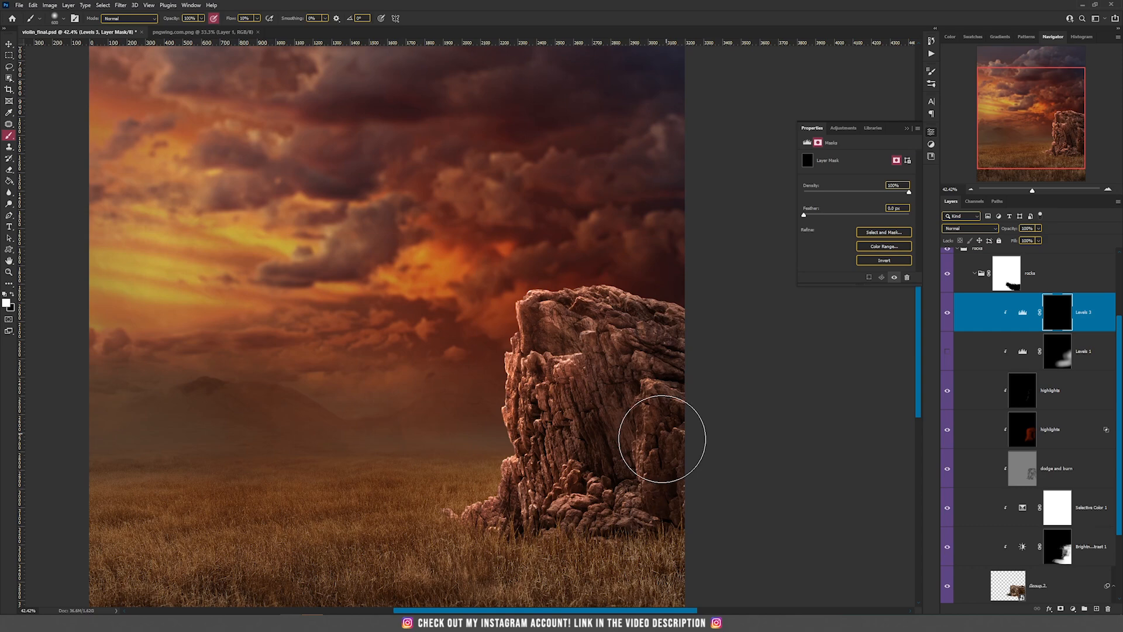
{"action": "mouse_move", "coordinate": [684, 371]}
{"action": "left_mouse_down"}
{"action": "mouse_move", "coordinate": [639, 446]}
{"action": "mouse_move", "coordinate": [639, 494]}
{"action": "mouse_move", "coordinate": [639, 388]}
{"action": "mouse_move", "coordinate": [583, 348]}
{"action": "mouse_move", "coordinate": [664, 346]}
{"action": "mouse_move", "coordinate": [651, 502]}
{"action": "mouse_move", "coordinate": [532, 451]}
{"action": "mouse_move", "coordinate": [556, 473]}
{"action": "mouse_move", "coordinate": [572, 389]}
{"action": "mouse_move", "coordinate": [671, 376]}
{"action": "left_mouse_up"}
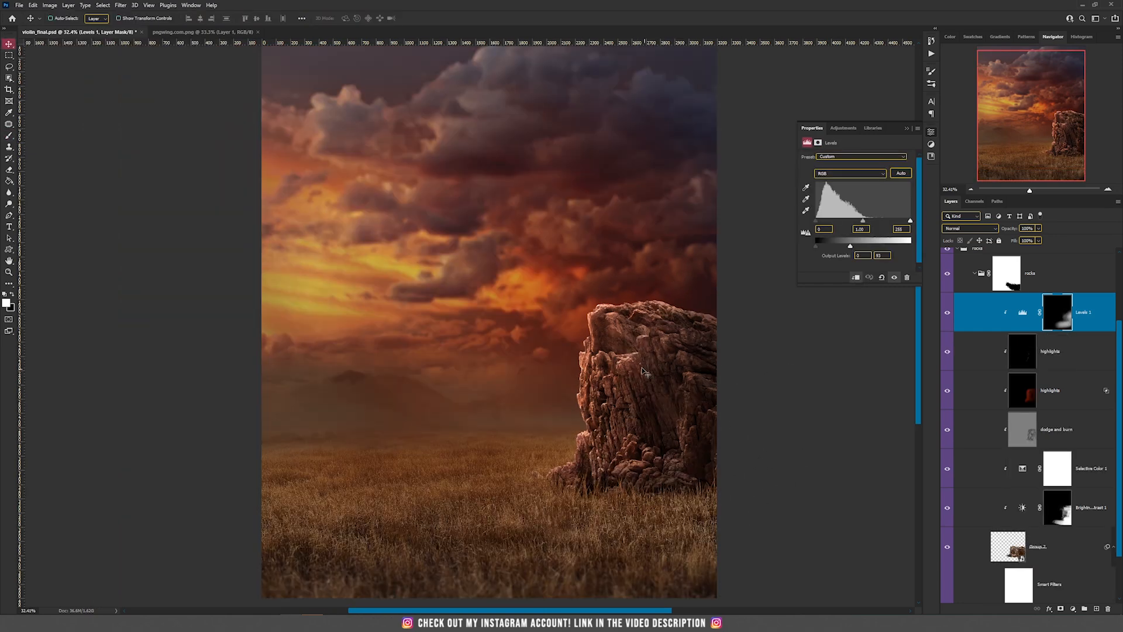
Step: Expand the little girl group and show the girl copy layer on top of the rock
{"action": "scroll", "coordinate": [1001, 345], "scroll_direction": "up", "scroll_amount": 3}
{"action": "scroll", "coordinate": [1001, 346], "scroll_direction": "down", "scroll_amount": 1}
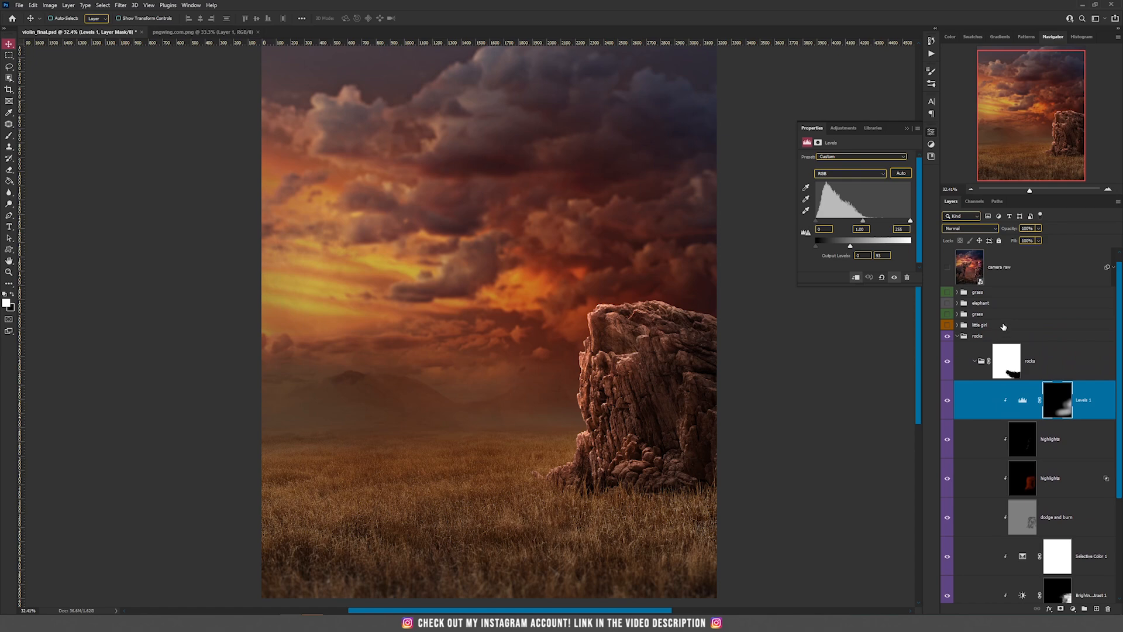
{"action": "scroll", "coordinate": [665, 358], "scroll_direction": "up", "scroll_amount": 5}
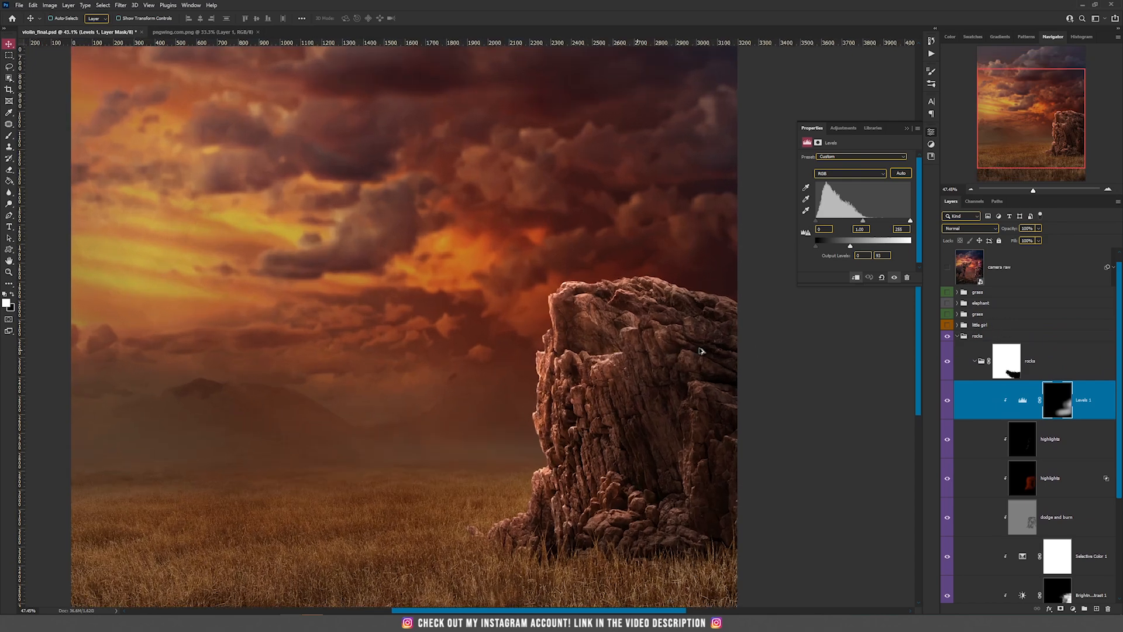
{"action": "scroll", "coordinate": [530, 432], "scroll_direction": "down", "scroll_amount": 1}
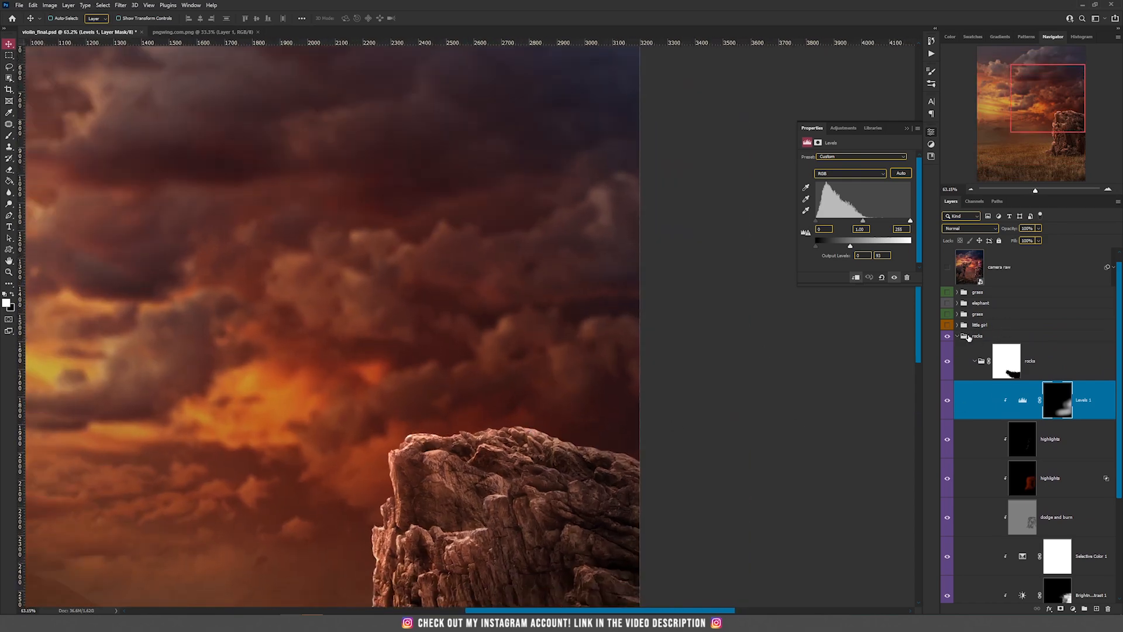
{"action": "left_click", "coordinate": [959, 326]}
{"action": "scroll", "coordinate": [971, 351], "scroll_direction": "down", "scroll_amount": 3}
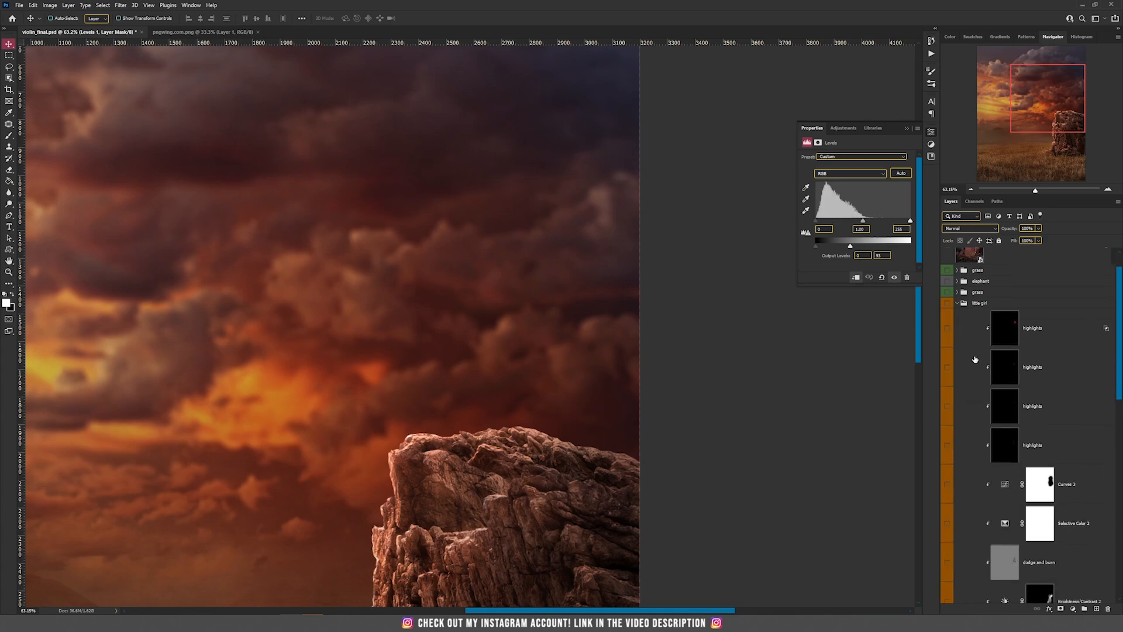
{"action": "scroll", "coordinate": [978, 362], "scroll_direction": "down", "scroll_amount": 5}
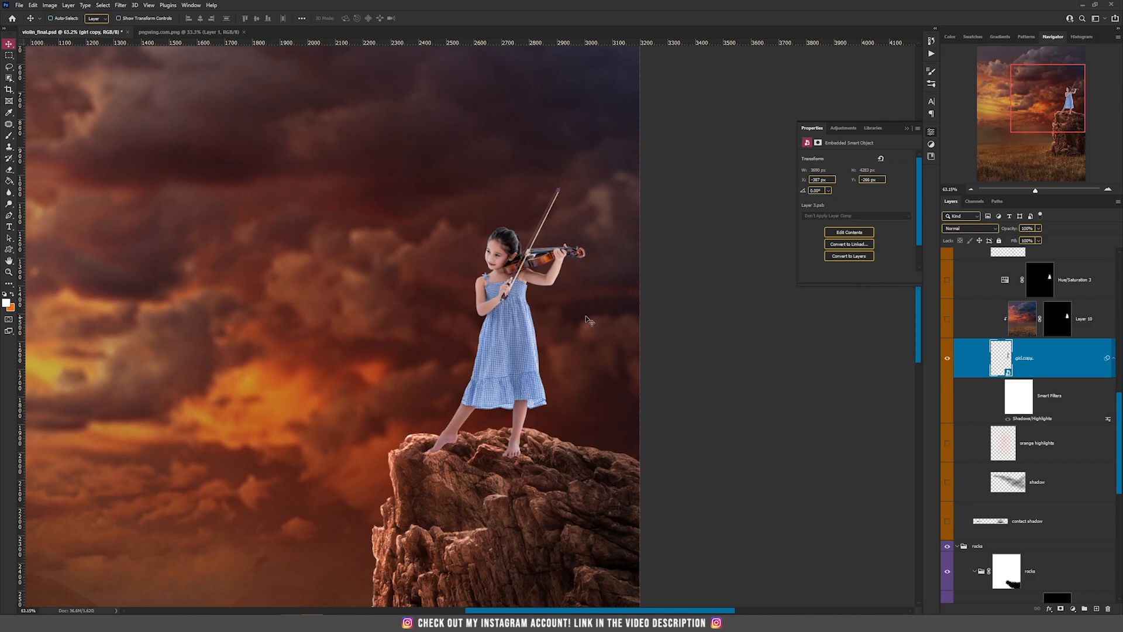
Step: Open the girl's smart object, disable its layer mask and extend the crop frame to view the full source photo
{"action": "double_click", "coordinate": [997, 362]}
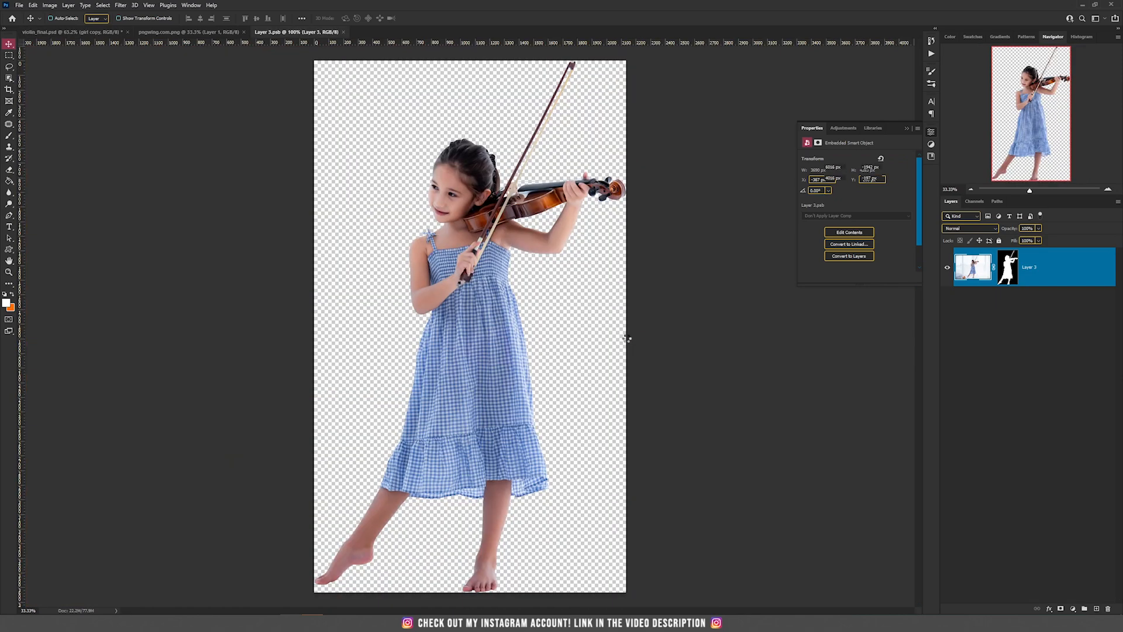
{"action": "left_click", "coordinate": [1007, 267], "text": "shift"}
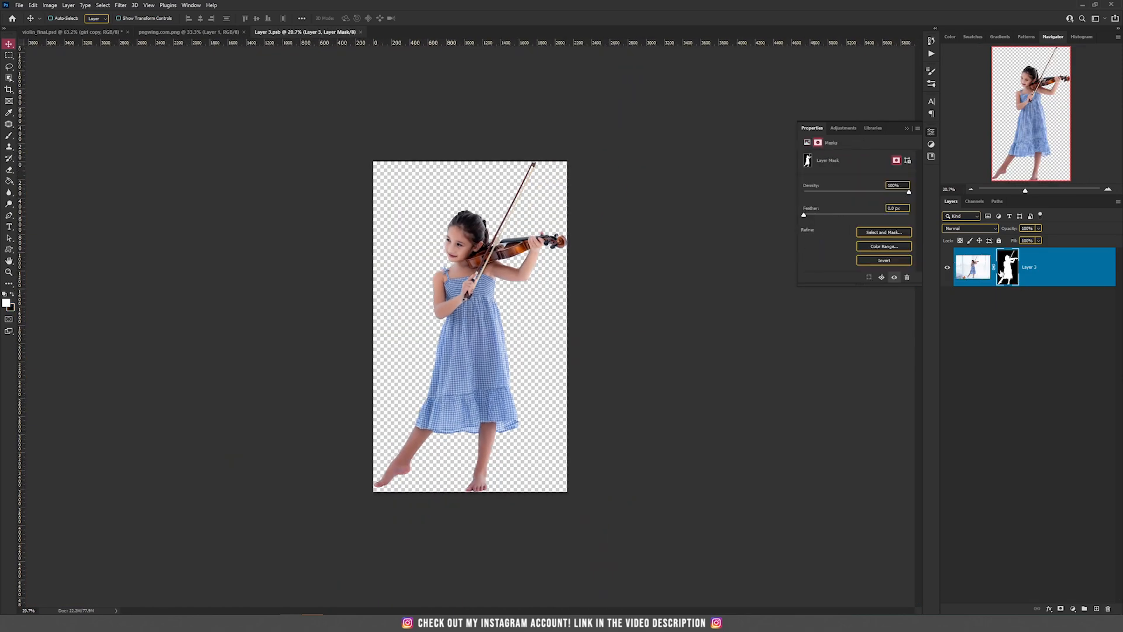
{"action": "key", "text": "c"}
{"action": "left_click_drag", "start_coordinate": [568, 319], "coordinate": [802, 315]}
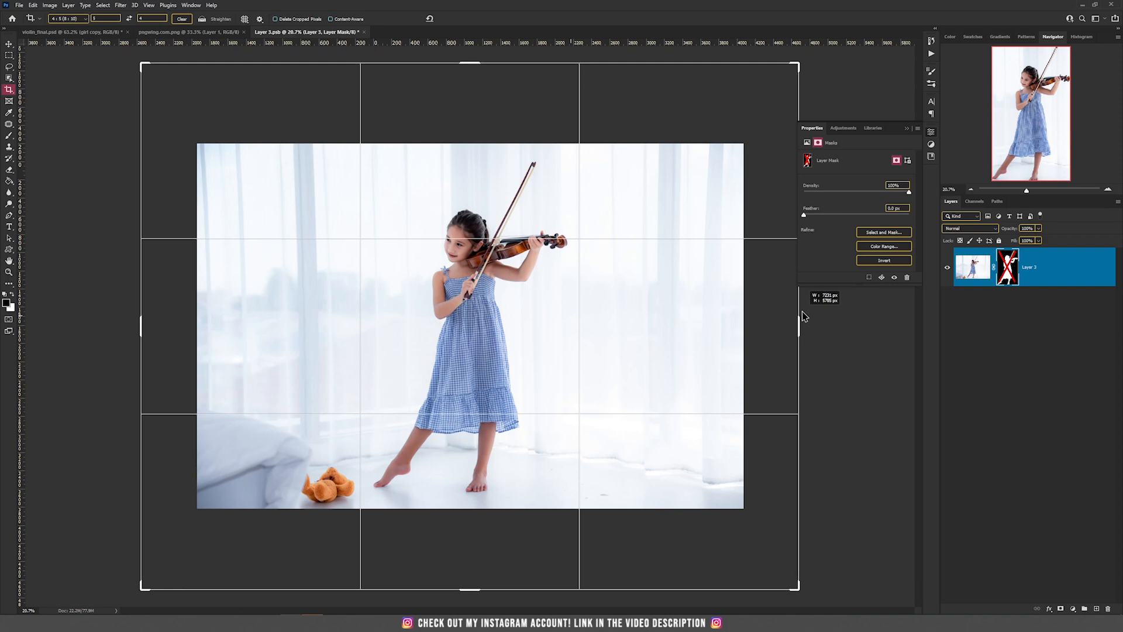
{"action": "left_click_drag", "start_coordinate": [802, 316], "coordinate": [801, 317]}
{"action": "key", "text": "Escape"}
{"action": "key", "text": "Escape"}
{"action": "key", "text": "v"}
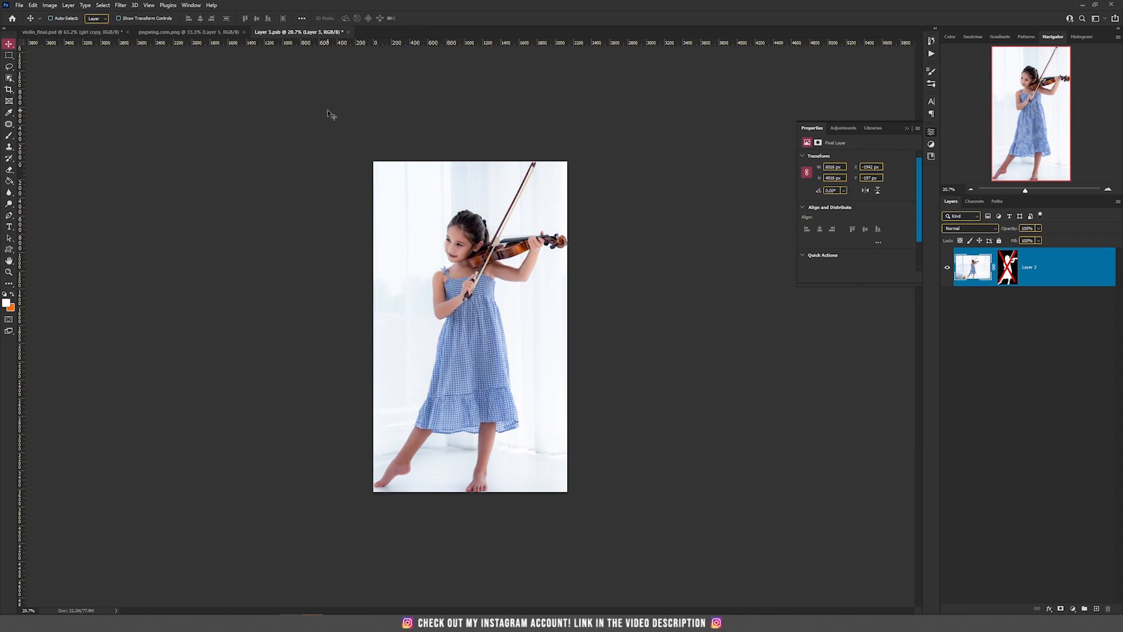
Step: Return to the violto_final composite and examine the girl's scale, lighting and how her feet meet the rock
{"action": "left_click", "coordinate": [115, 34]}
{"action": "left_click_drag", "start_coordinate": [759, 353], "coordinate": [545, 353]}
{"action": "scroll", "coordinate": [545, 354], "scroll_direction": "up", "scroll_amount": 5}
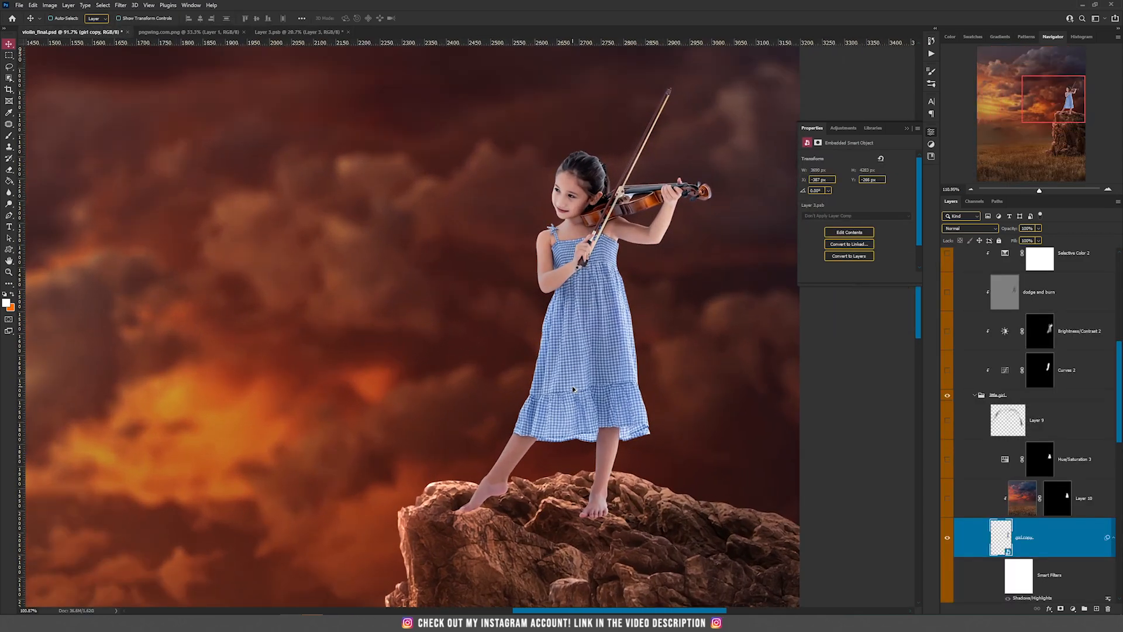
{"action": "scroll", "coordinate": [573, 389], "scroll_direction": "down", "scroll_amount": 2}
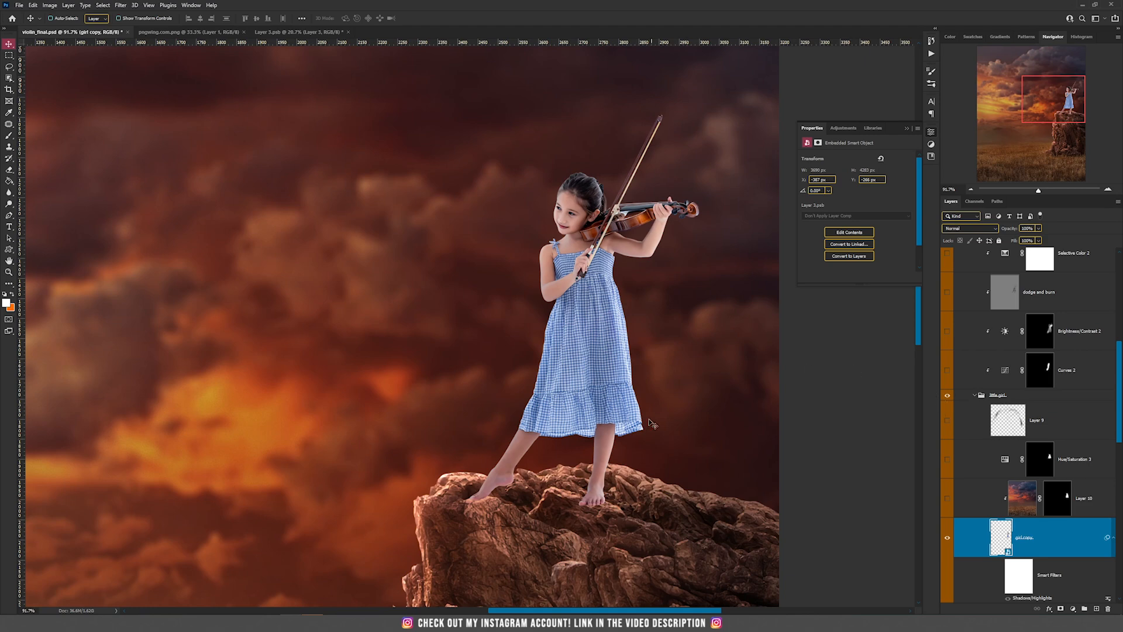
{"action": "scroll", "coordinate": [603, 491], "scroll_direction": "up", "scroll_amount": 4}
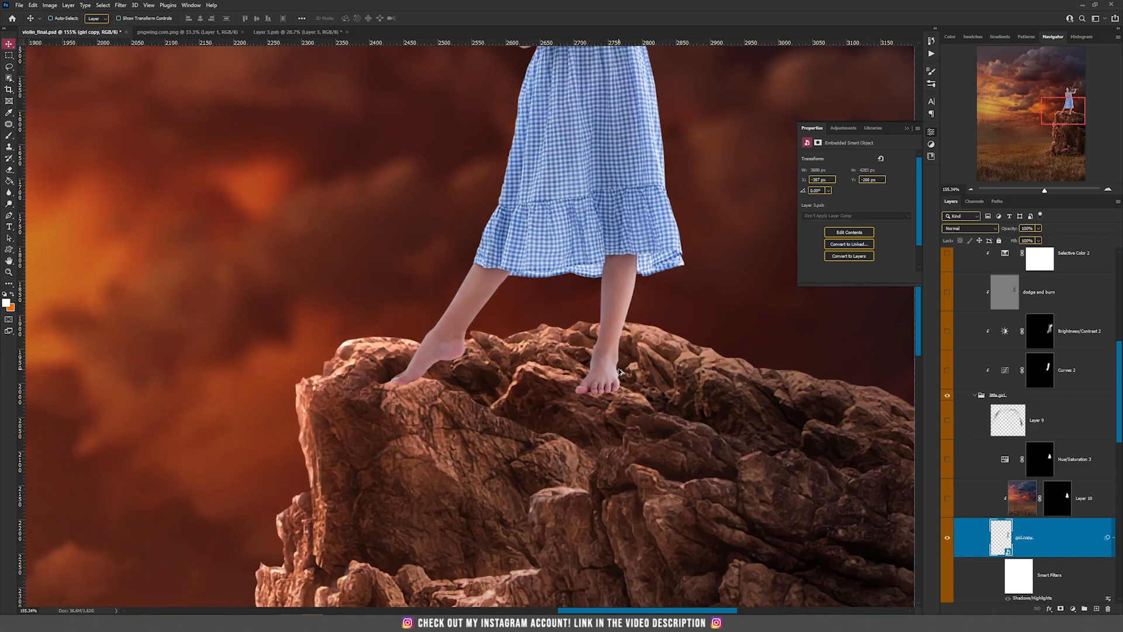
{"action": "scroll", "coordinate": [620, 372], "scroll_direction": "down", "scroll_amount": 4}
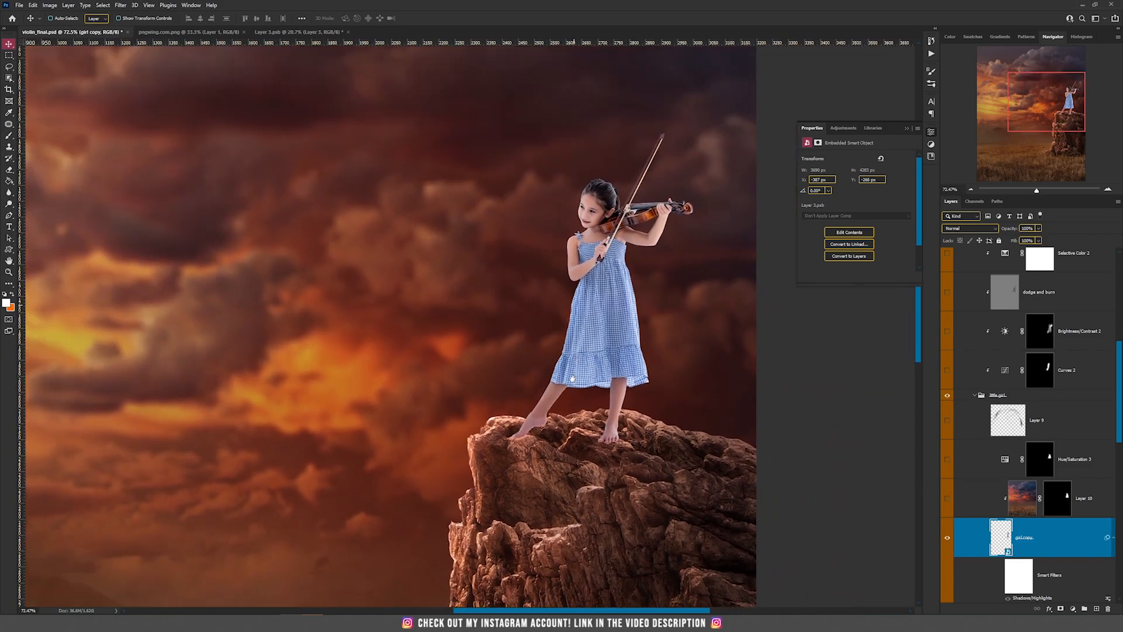
{"action": "left_click_drag", "start_coordinate": [573, 362], "coordinate": [572, 379]}
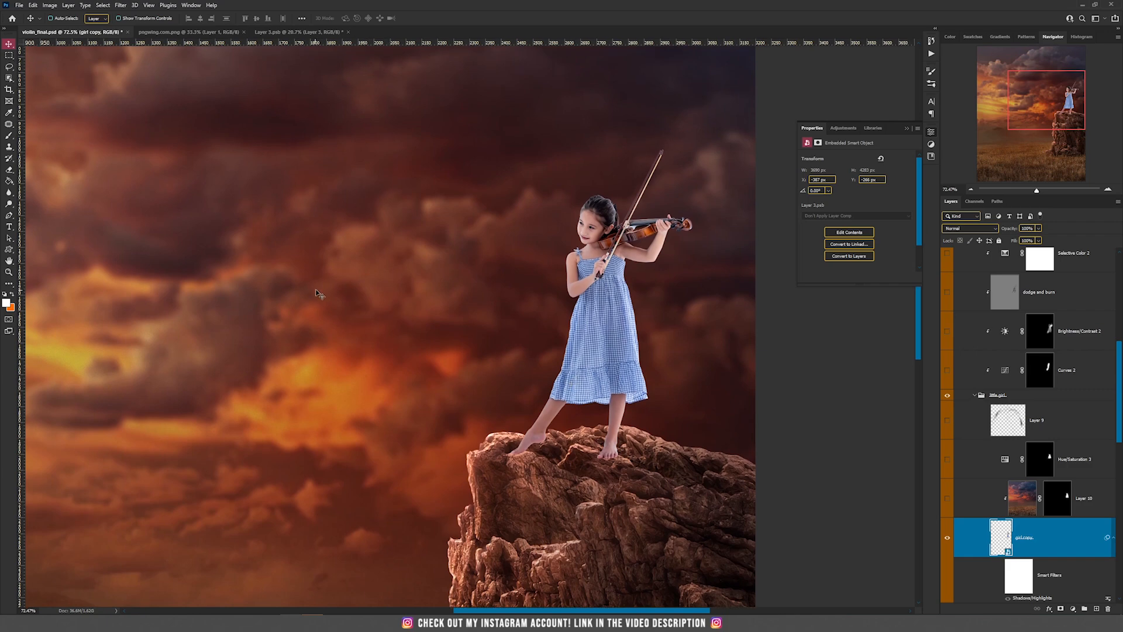
{"action": "scroll", "coordinate": [454, 362], "scroll_direction": "down", "scroll_amount": 3}
{"action": "scroll", "coordinate": [475, 360], "scroll_direction": "up", "scroll_amount": 4}
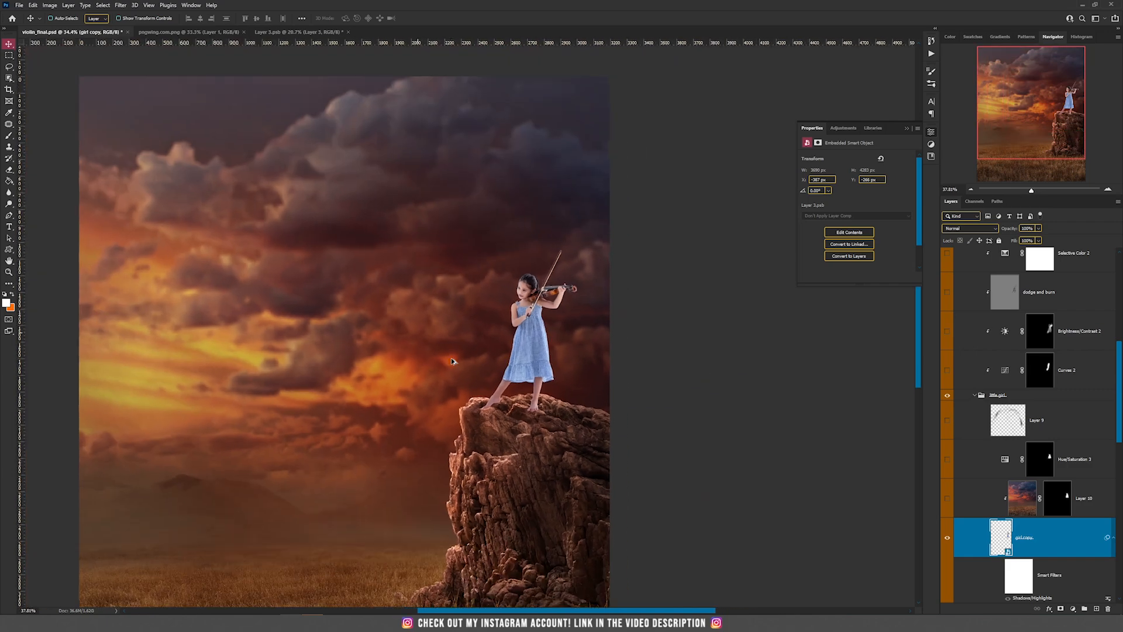
{"action": "scroll", "coordinate": [475, 361], "scroll_direction": "up", "scroll_amount": 1}
{"action": "left_click_drag", "start_coordinate": [648, 324], "coordinate": [561, 349]}
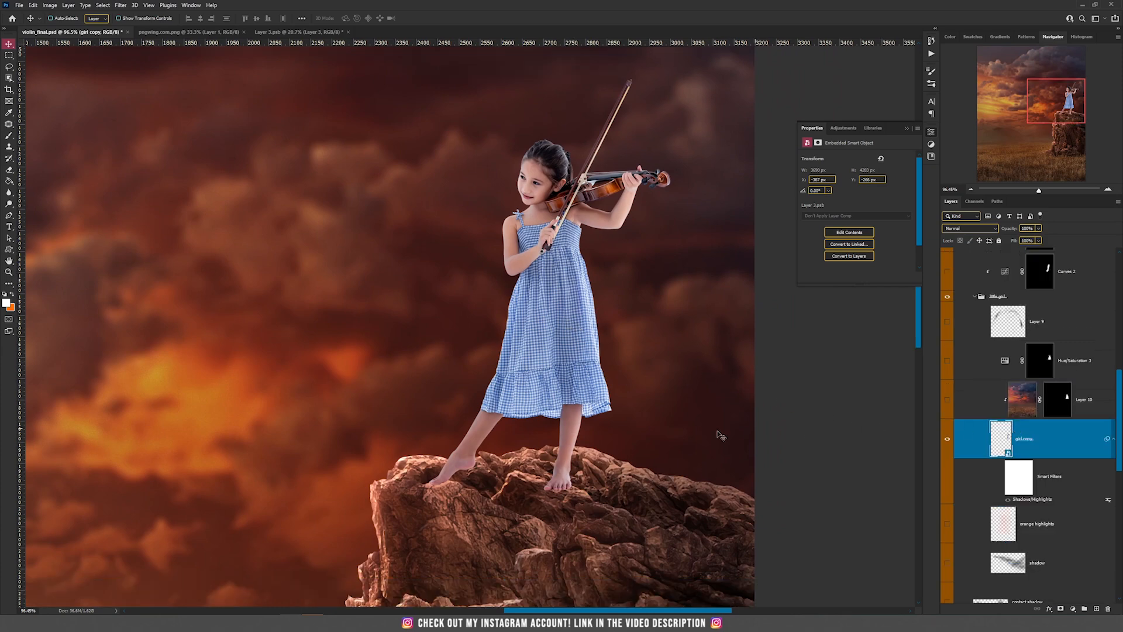
{"action": "scroll", "coordinate": [475, 512], "scroll_direction": "up", "scroll_amount": 7}
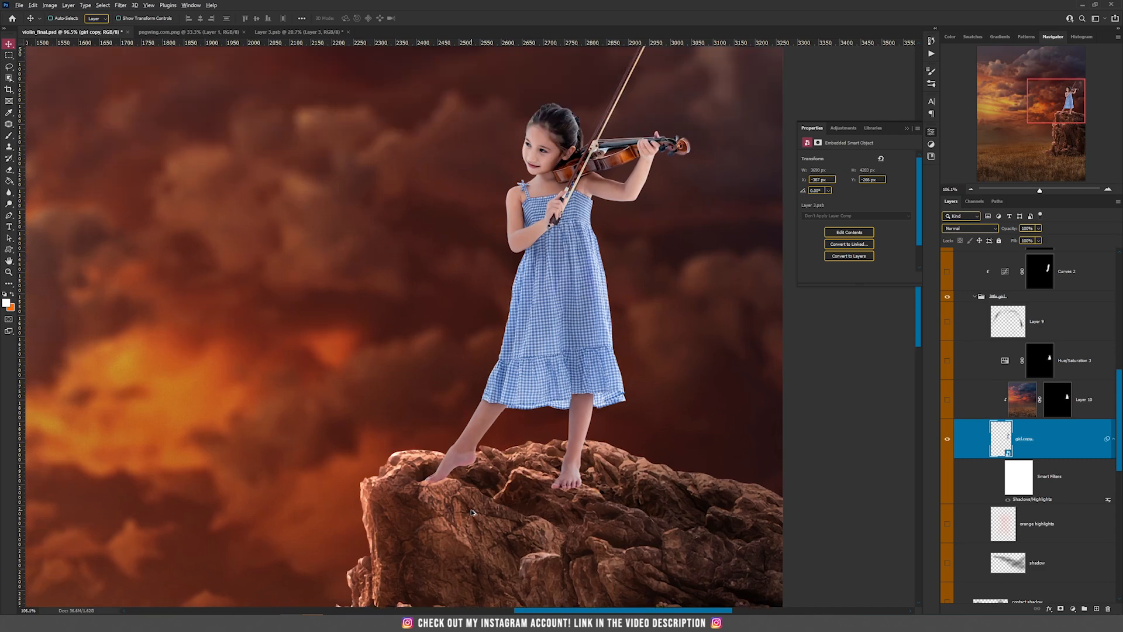
{"action": "scroll", "coordinate": [472, 512], "scroll_direction": "up", "scroll_amount": 1}
{"action": "scroll", "coordinate": [620, 462], "scroll_direction": "up", "scroll_amount": 1}
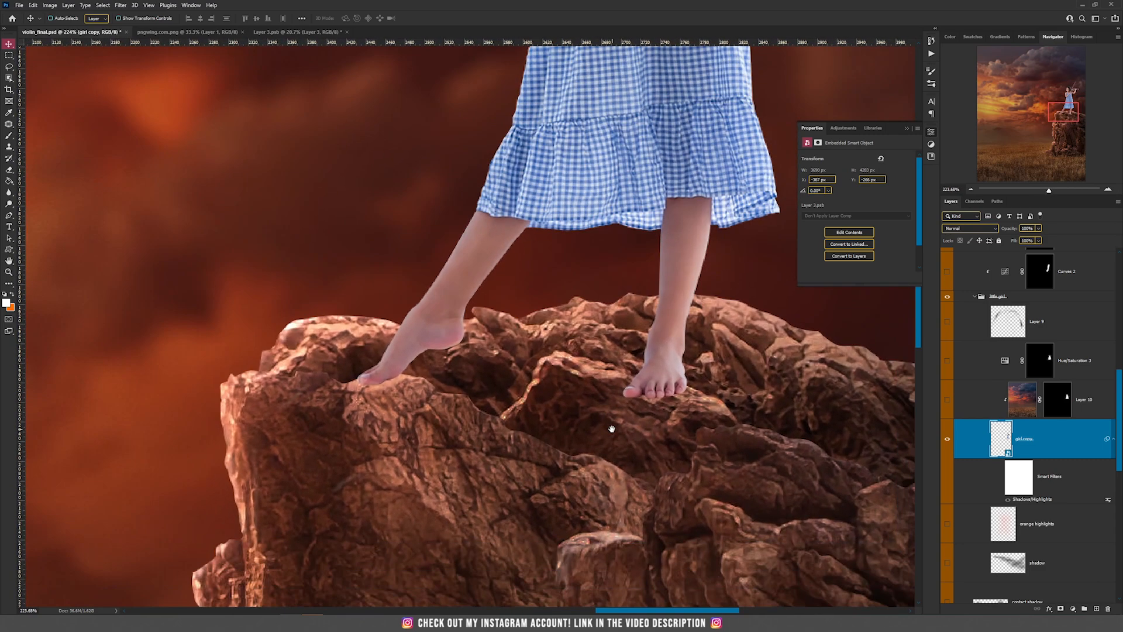
Step: Add a new layer above the contact shadow layer and set its blend mode to Multiply
{"action": "left_click", "coordinate": [1068, 566]}
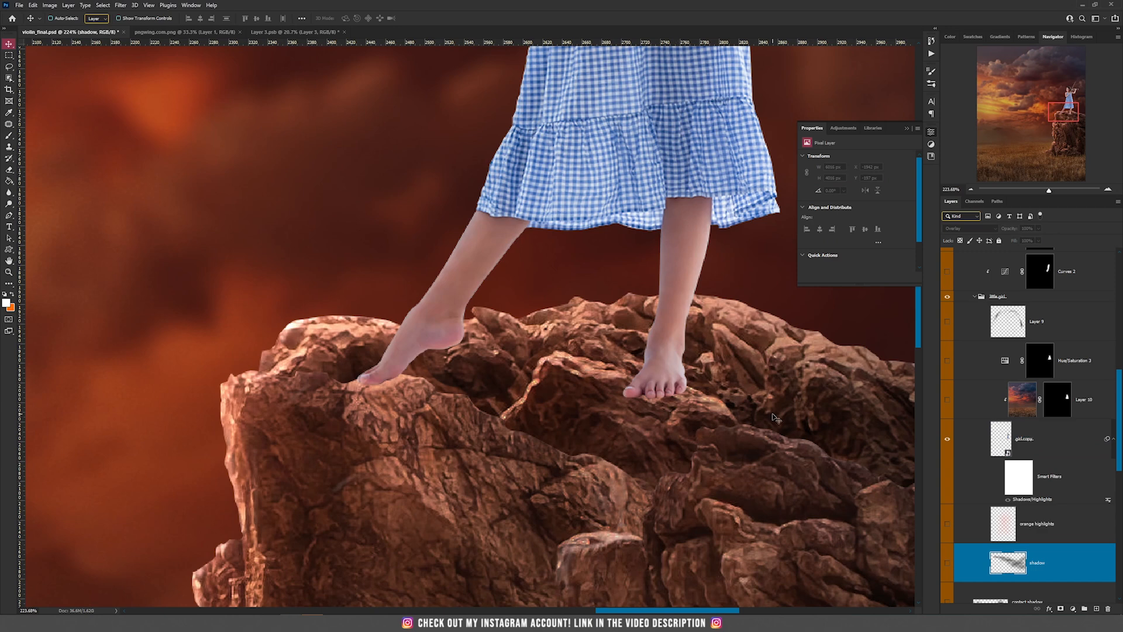
{"action": "scroll", "coordinate": [1053, 528], "scroll_direction": "down", "scroll_amount": 1}
{"action": "left_click", "coordinate": [1029, 558]}
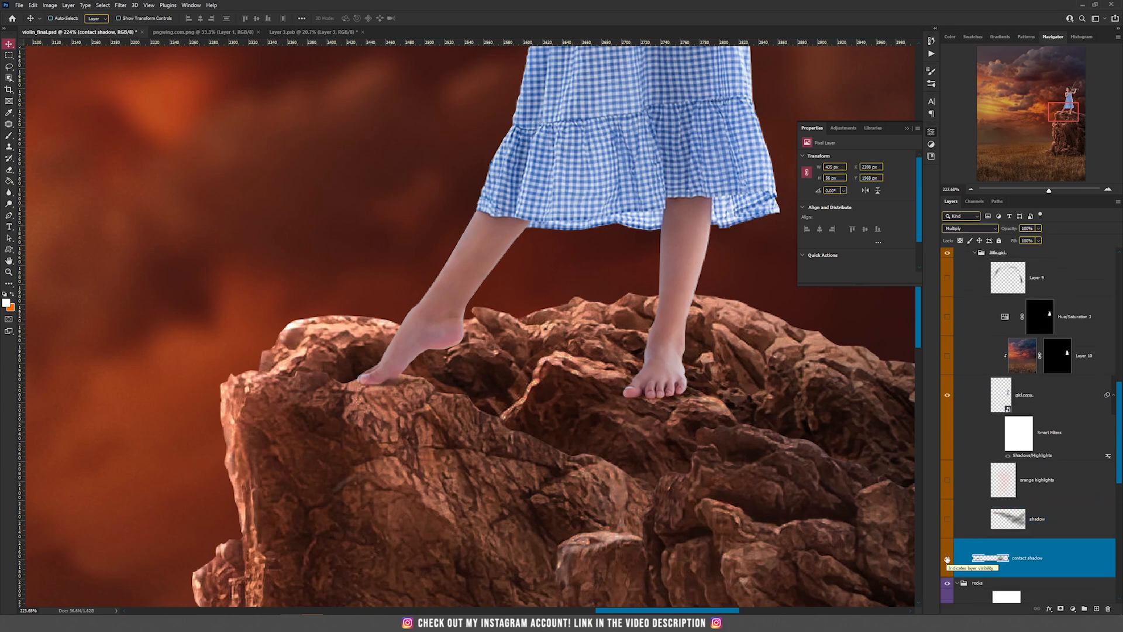
{"action": "left_click", "coordinate": [946, 560]}
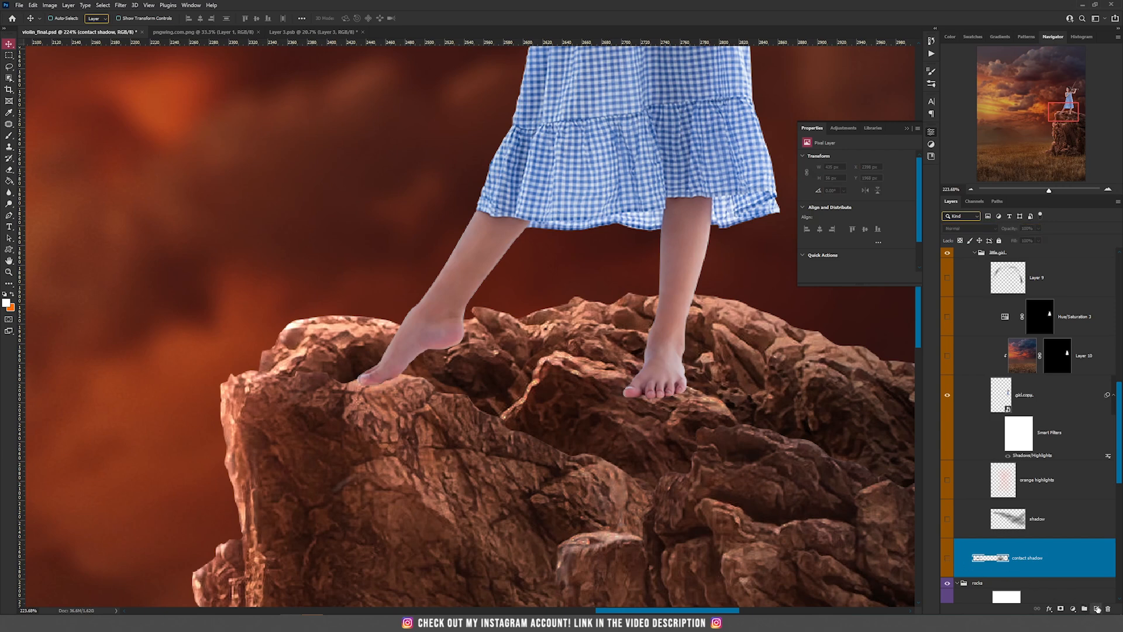
{"action": "left_click", "coordinate": [1096, 608]}
{"action": "left_click", "coordinate": [974, 229]}
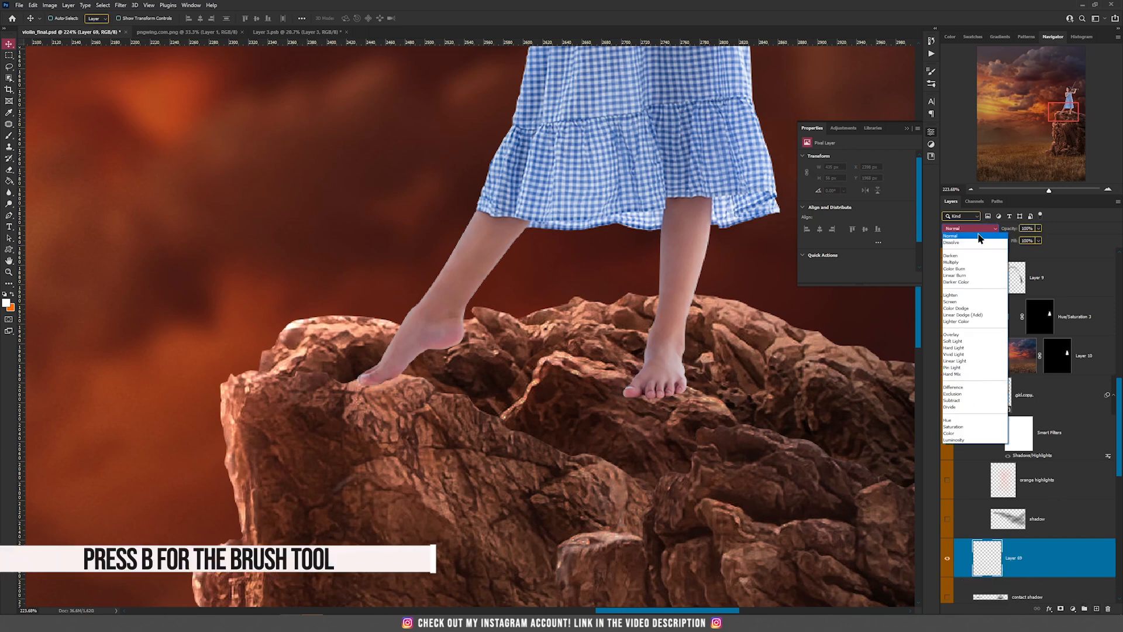
{"action": "left_click", "coordinate": [978, 261]}
Step: Flatten the soft round brush into a thin horizontal ellipse and shrink it to suit the girl's feet
{"action": "key", "text": "b"}
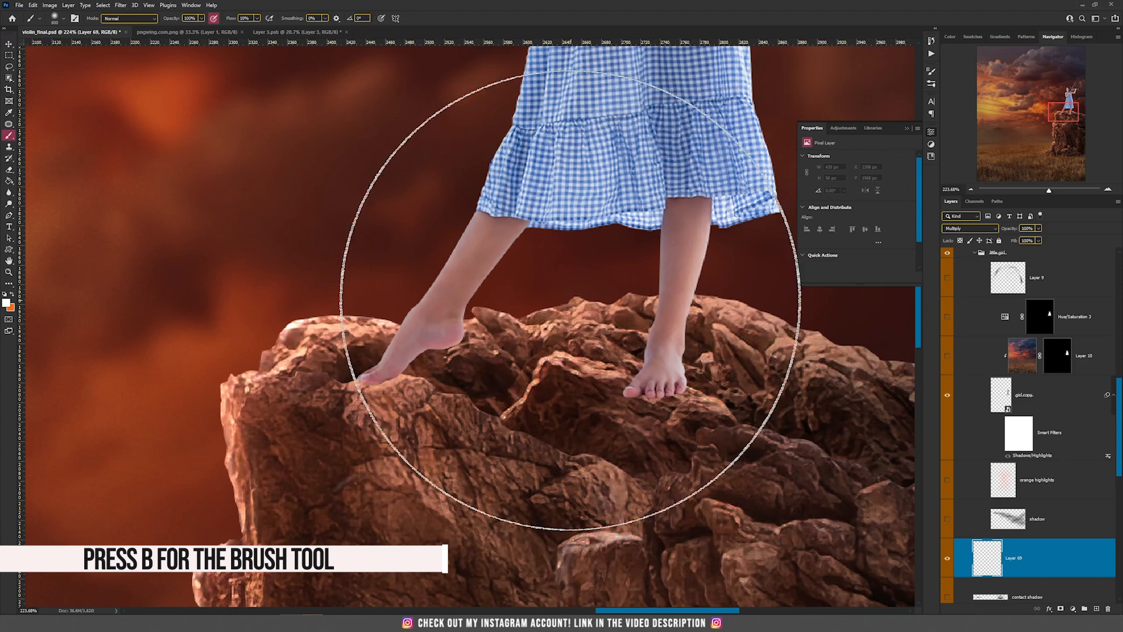
{"action": "right_click", "coordinate": [577, 279]}
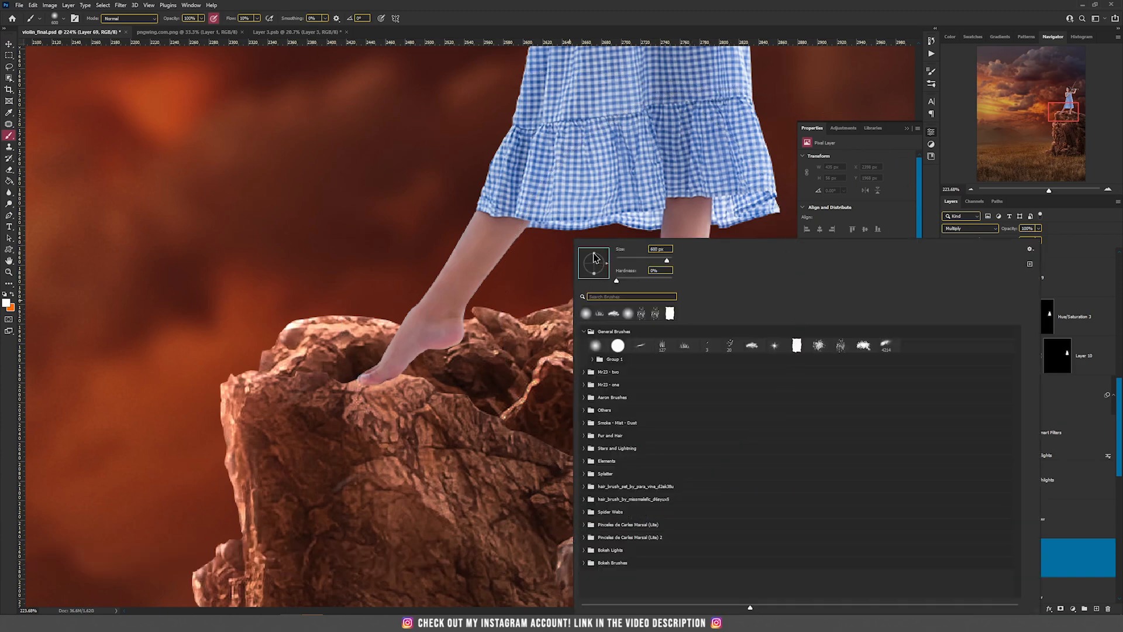
{"action": "left_click_drag", "start_coordinate": [594, 257], "coordinate": [594, 265]}
{"action": "left_click", "coordinate": [424, 5]}
{"action": "key", "text": "bracketleft"}
{"action": "key", "text": "bracketleft"}
{"action": "key", "text": "bracketleft"}
{"action": "key", "text": "bracketleft"}
{"action": "key", "text": "bracketleft"}
{"action": "key", "text": "bracketleft"}
{"action": "key", "text": "bracketleft"}
{"action": "key", "text": "bracketleft"}
{"action": "key", "text": "bracketleft"}
{"action": "key", "text": "bracketleft"}
{"action": "key", "text": "bracketleft"}
{"action": "key", "text": "bracketleft"}
{"action": "key", "text": "bracketleft"}
{"action": "key", "text": "bracketleft"}
{"action": "key", "text": "bracketleft"}
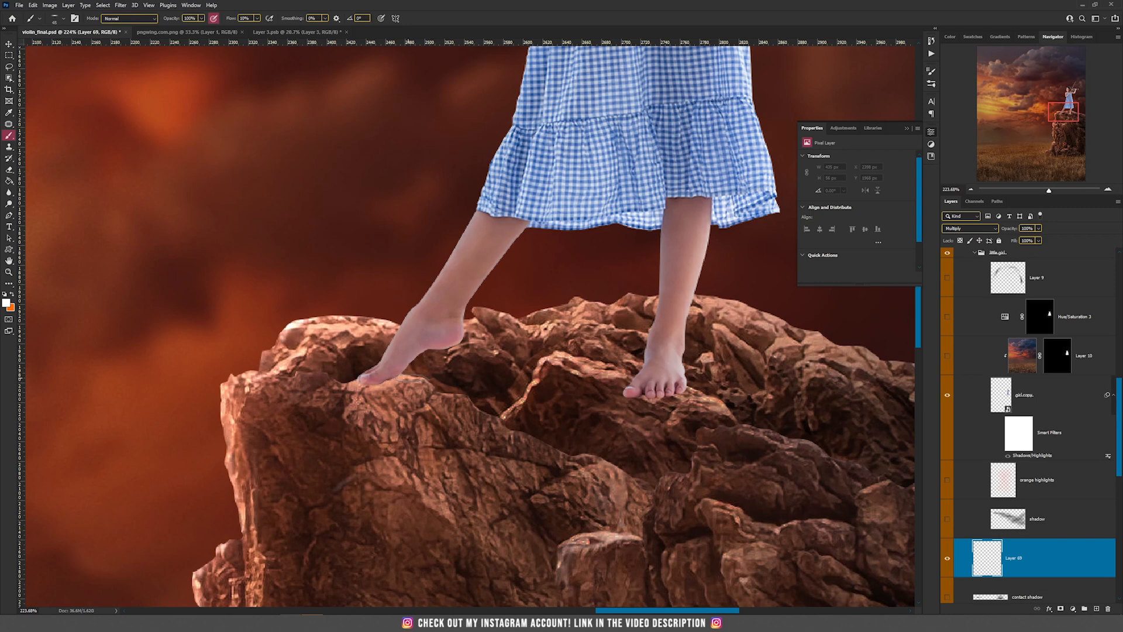
Step: Sample a dark tone from the rock and paint thin contact shadows directly beneath both of the girl's feet
{"action": "left_click", "coordinate": [463, 384], "text": "alt"}
{"action": "mouse_move", "coordinate": [372, 383]}
{"action": "left_mouse_down"}
{"action": "mouse_move", "coordinate": [362, 386]}
{"action": "mouse_move", "coordinate": [410, 380]}
{"action": "left_mouse_up"}
{"action": "left_click_drag", "start_coordinate": [384, 384], "coordinate": [450, 383]}
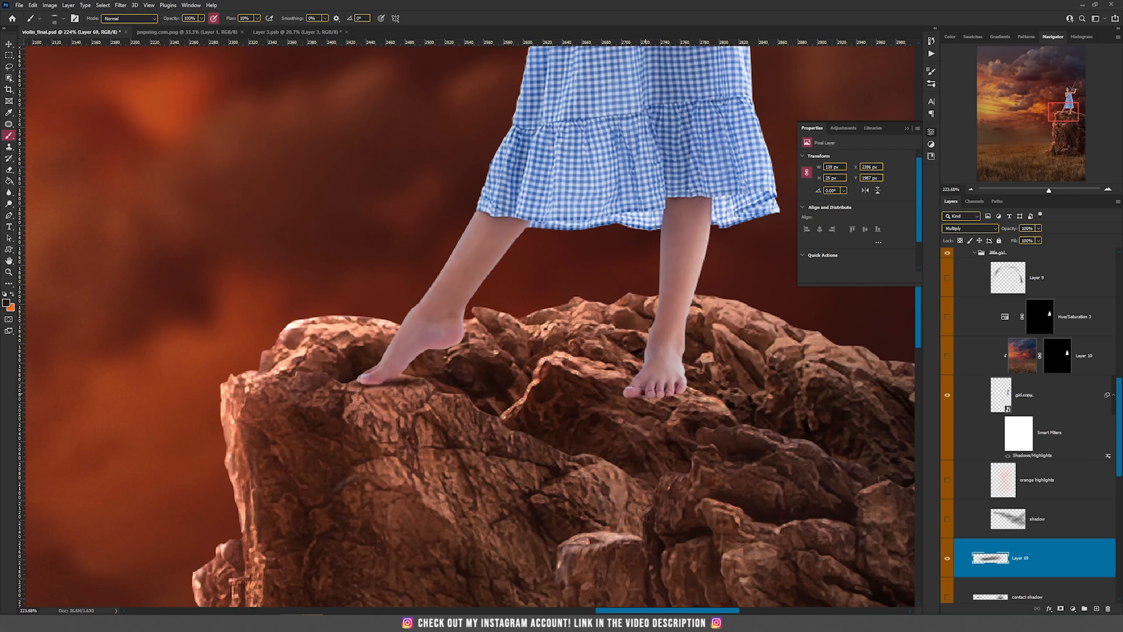
{"action": "mouse_move", "coordinate": [682, 387]}
{"action": "left_mouse_down"}
{"action": "mouse_move", "coordinate": [621, 391]}
{"action": "mouse_move", "coordinate": [712, 389]}
{"action": "mouse_move", "coordinate": [685, 389]}
{"action": "left_mouse_up"}
{"action": "key", "text": "bracketright"}
{"action": "key", "text": "bracketright"}
{"action": "key", "text": "bracketright"}
{"action": "key", "text": "bracketright"}
{"action": "mouse_move", "coordinate": [415, 382]}
{"action": "left_mouse_down"}
{"action": "mouse_move", "coordinate": [413, 372]}
{"action": "mouse_move", "coordinate": [374, 384]}
{"action": "left_mouse_up"}
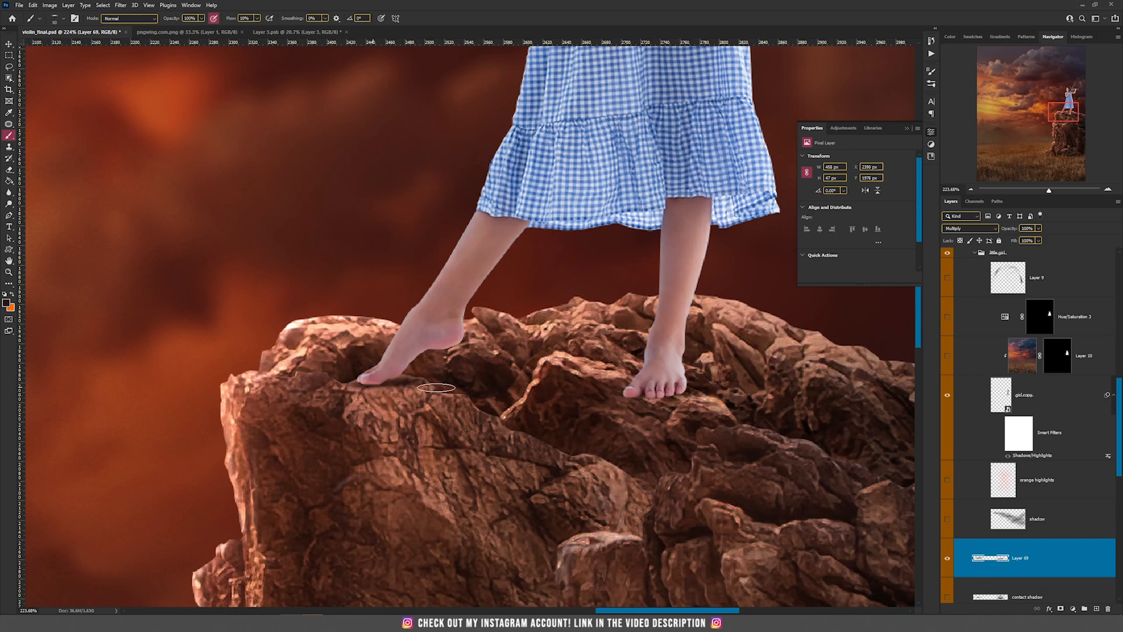
{"action": "left_click_drag", "start_coordinate": [638, 397], "coordinate": [685, 395]}
{"action": "scroll", "coordinate": [761, 380], "scroll_direction": "down", "scroll_amount": 3}
{"action": "scroll", "coordinate": [761, 380], "scroll_direction": "up", "scroll_amount": 3}
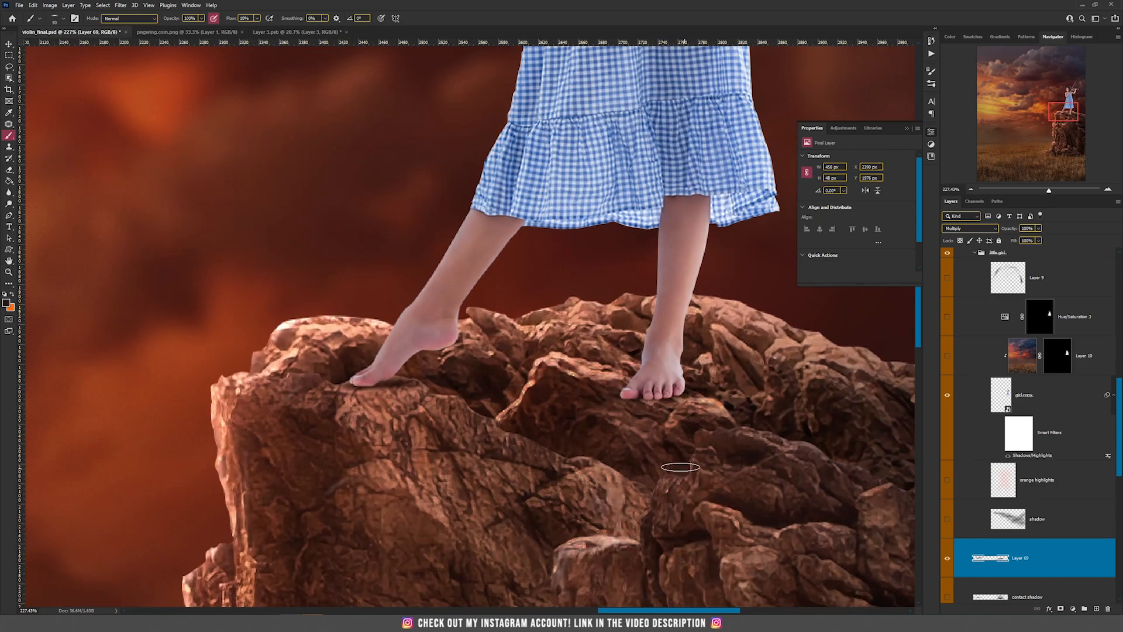
Step: Lower the newly painted shadow layer's opacity to about 83% and delete that layer
{"action": "key", "text": "v"}
{"action": "left_click_drag", "start_coordinate": [1039, 228], "coordinate": [1031, 240]}
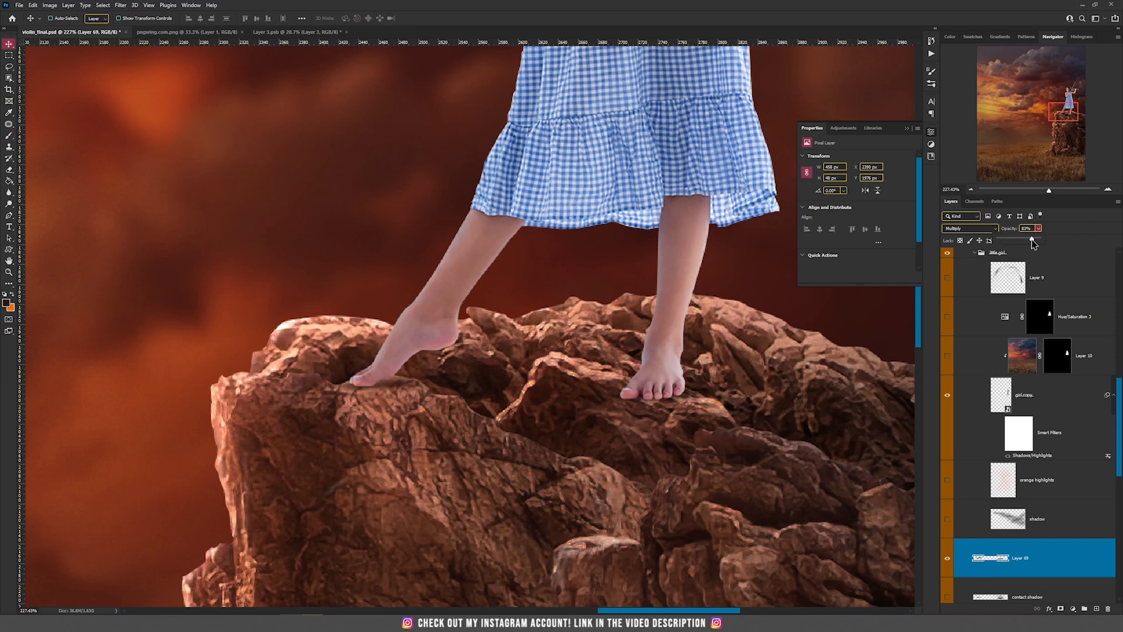
{"action": "left_click", "coordinate": [1106, 609]}
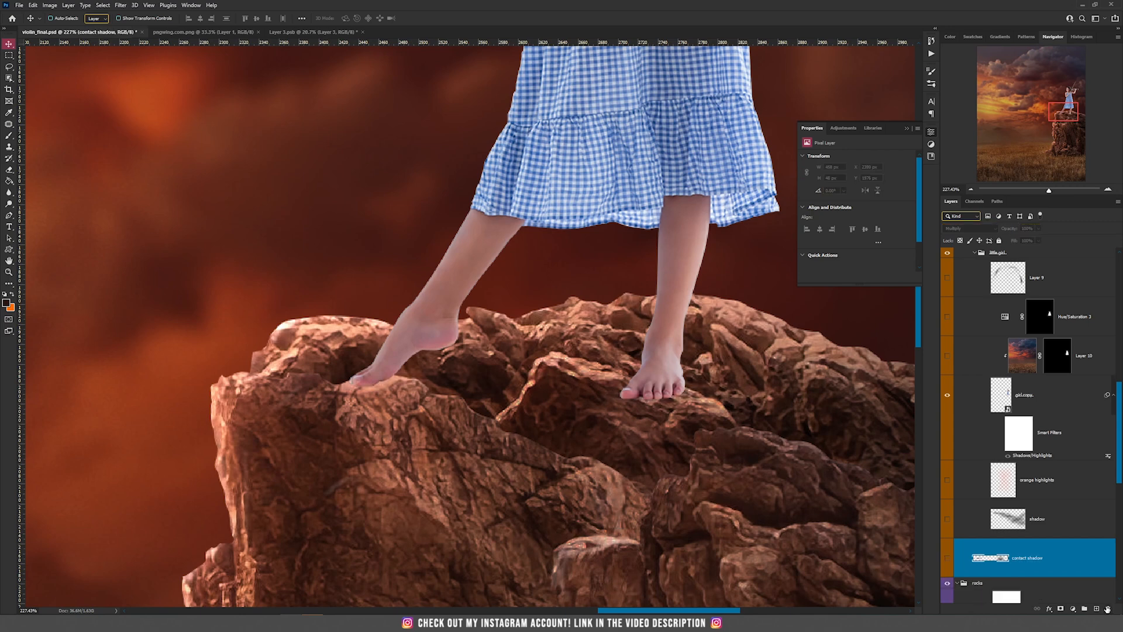
Step: Show the existing contact shadow layer and keep its blend mode on Multiply
{"action": "left_click", "coordinate": [948, 558]}
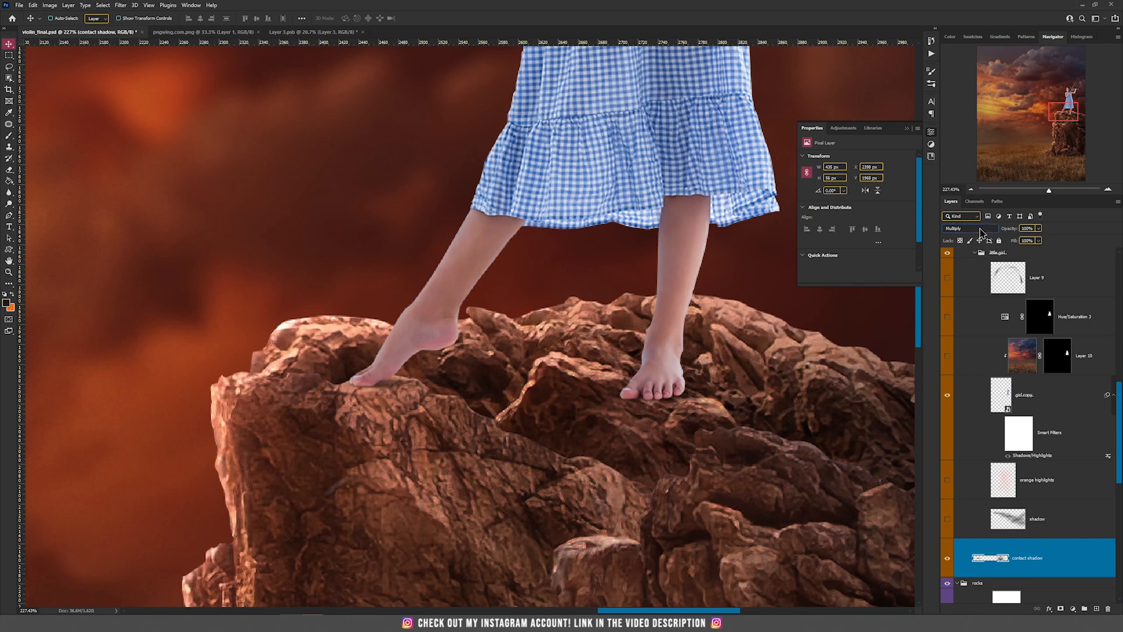
{"action": "left_click", "coordinate": [981, 230]}
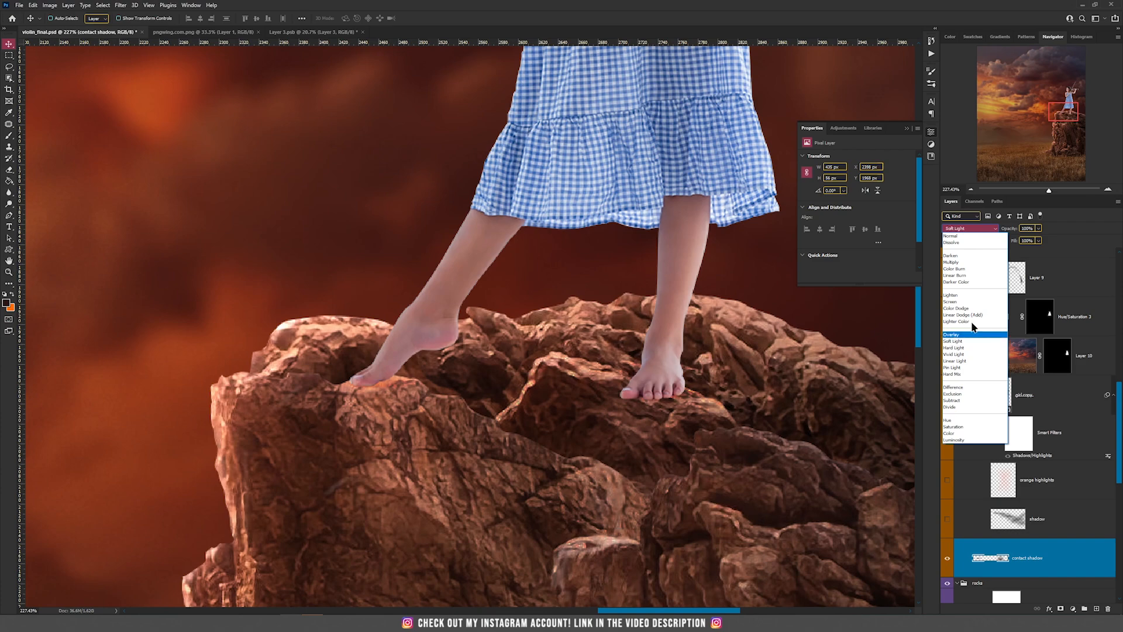
{"action": "left_click", "coordinate": [951, 262]}
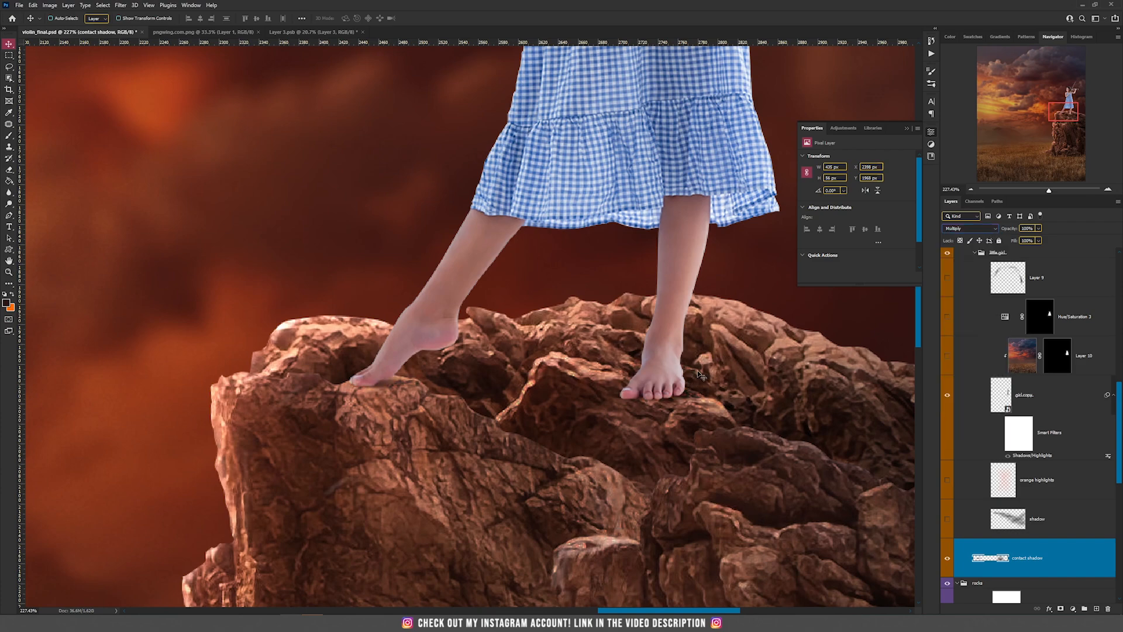
Step: Sketch the light direction and the shadow area on the rock on a temporary layer above the shadow layer, and delete that layer
{"action": "left_click", "coordinate": [1001, 515]}
{"action": "scroll", "coordinate": [667, 411], "scroll_direction": "down", "scroll_amount": 7}
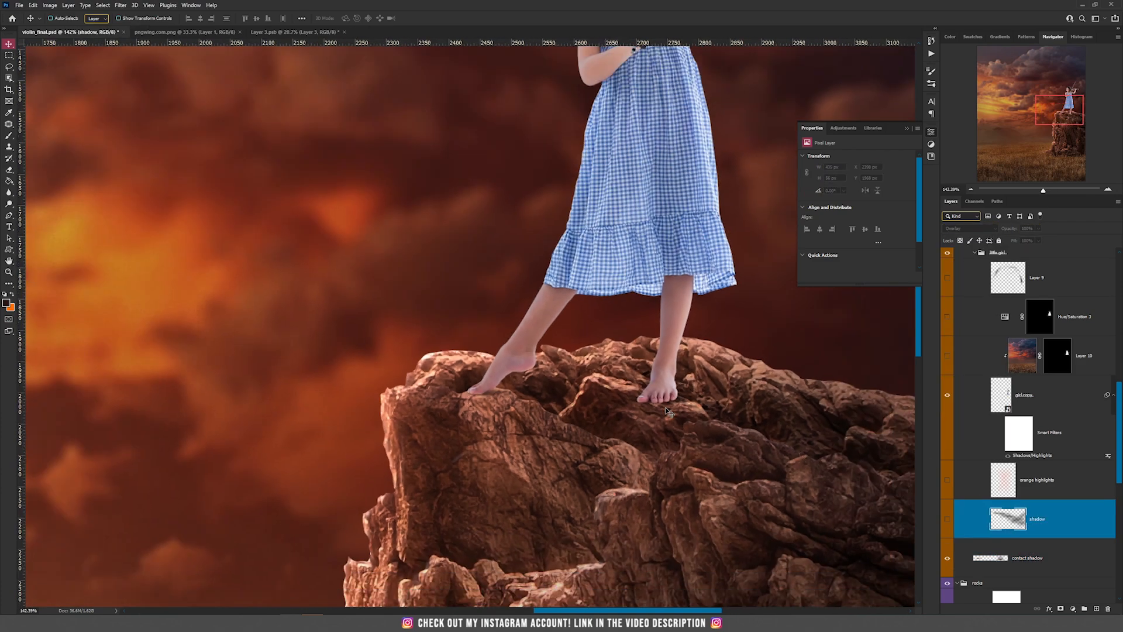
{"action": "left_click_drag", "start_coordinate": [691, 333], "coordinate": [656, 335]}
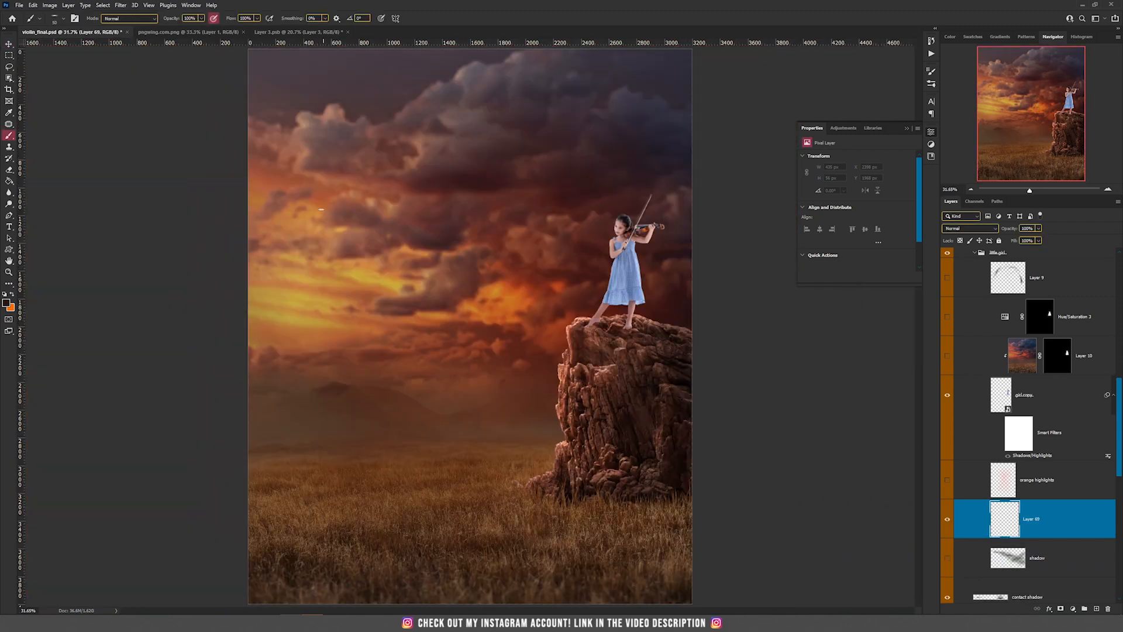
{"action": "mouse_move", "coordinate": [275, 190]}
{"action": "left_mouse_down"}
{"action": "mouse_move", "coordinate": [392, 259]}
{"action": "mouse_move", "coordinate": [537, 314]}
{"action": "mouse_move", "coordinate": [541, 293]}
{"action": "mouse_move", "coordinate": [489, 332]}
{"action": "left_mouse_up"}
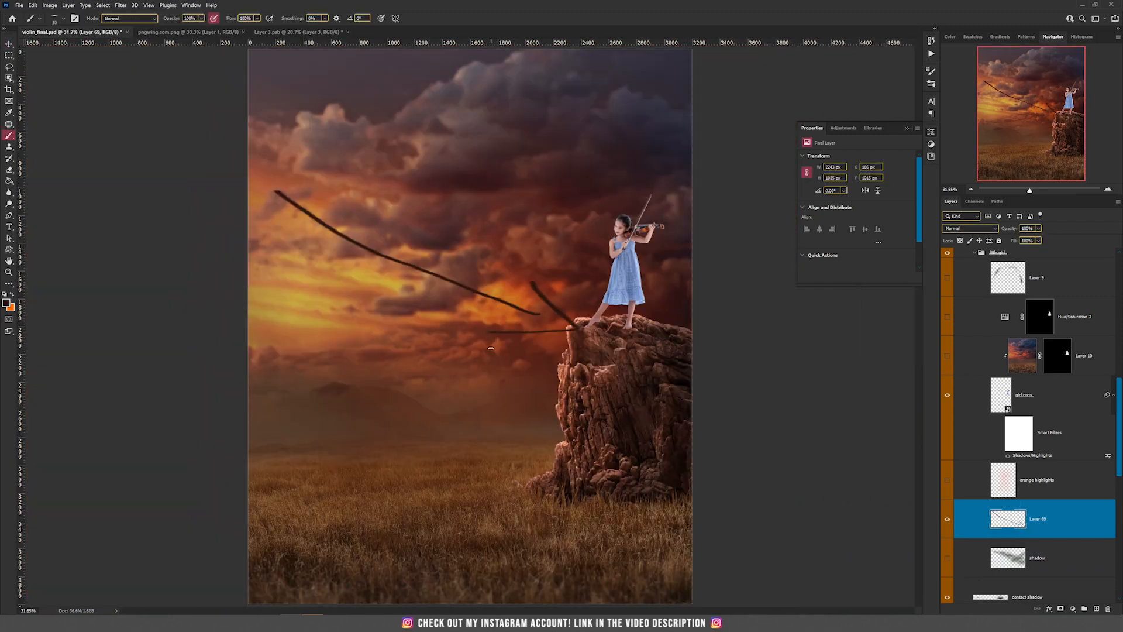
{"action": "key", "text": "ctrl+z"}
{"action": "key", "text": "x"}
{"action": "mouse_move", "coordinate": [626, 338]}
{"action": "left_mouse_down"}
{"action": "mouse_move", "coordinate": [690, 370]}
{"action": "mouse_move", "coordinate": [661, 351]}
{"action": "mouse_move", "coordinate": [649, 357]}
{"action": "left_mouse_up"}
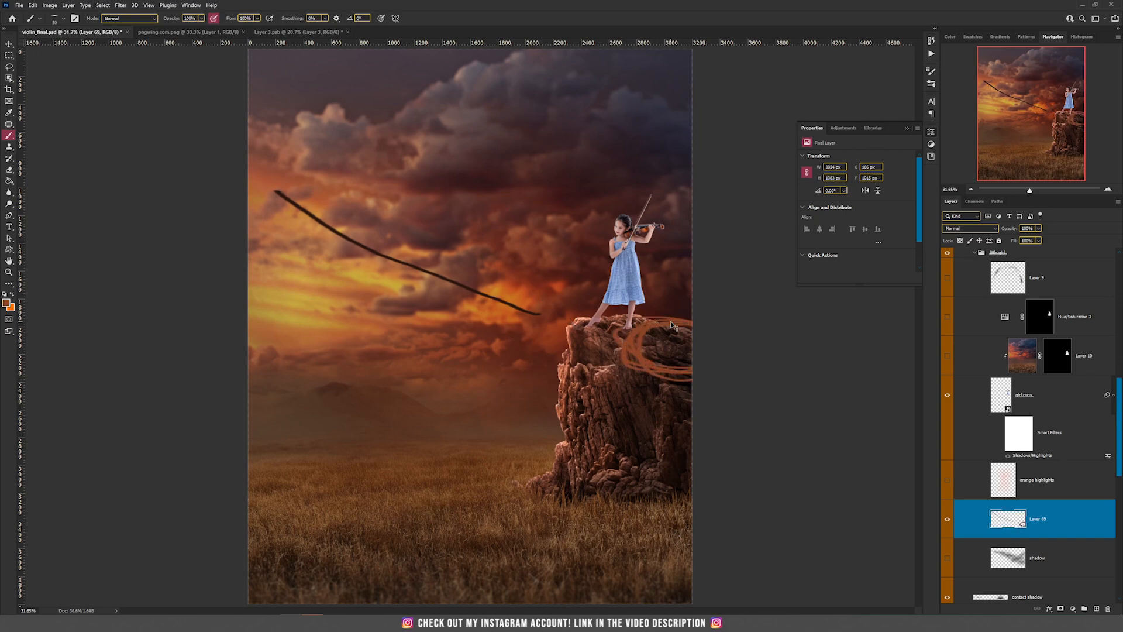
{"action": "key", "text": "ctrl+z"}
{"action": "key", "text": "Delete"}
Step: Show the existing shadow layer, examine its effect on the rock around the girl's feet, and hide it again
{"action": "scroll", "coordinate": [682, 328], "scroll_direction": "up", "scroll_amount": 5}
{"action": "left_click_drag", "start_coordinate": [535, 299], "coordinate": [500, 363]}
{"action": "key", "text": "v"}
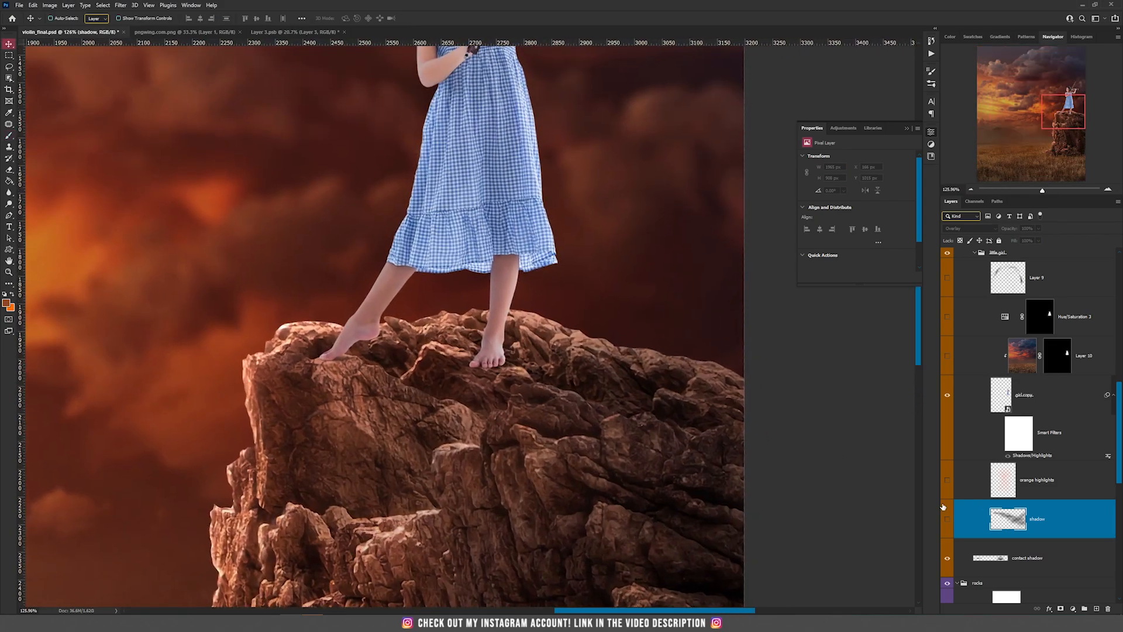
{"action": "left_click", "coordinate": [948, 520]}
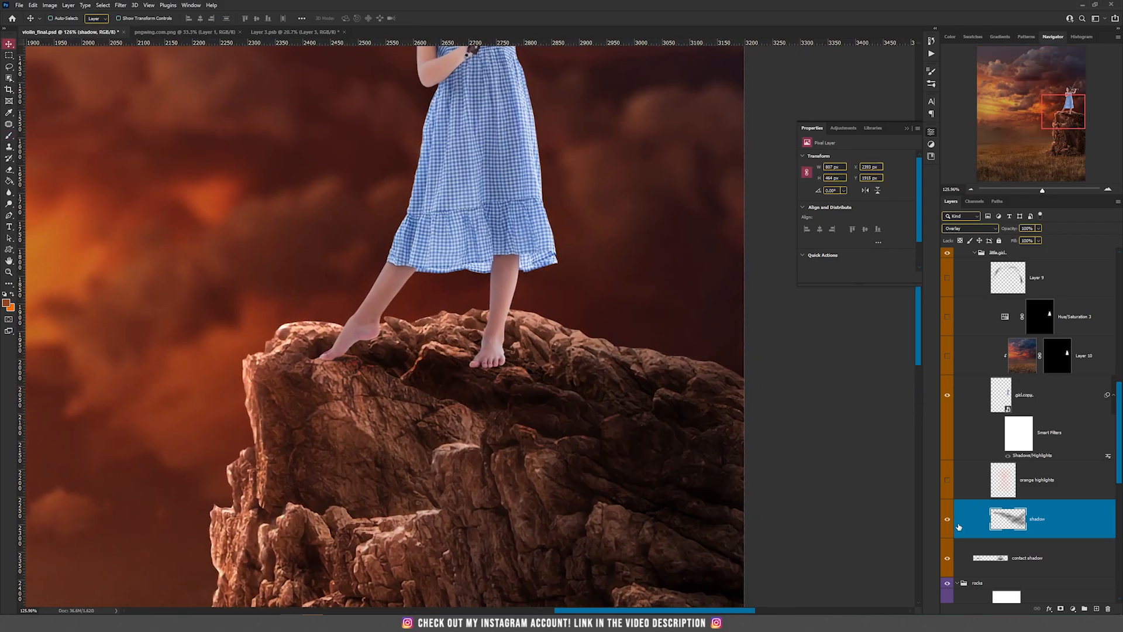
{"action": "scroll", "coordinate": [676, 455], "scroll_direction": "down", "scroll_amount": 5}
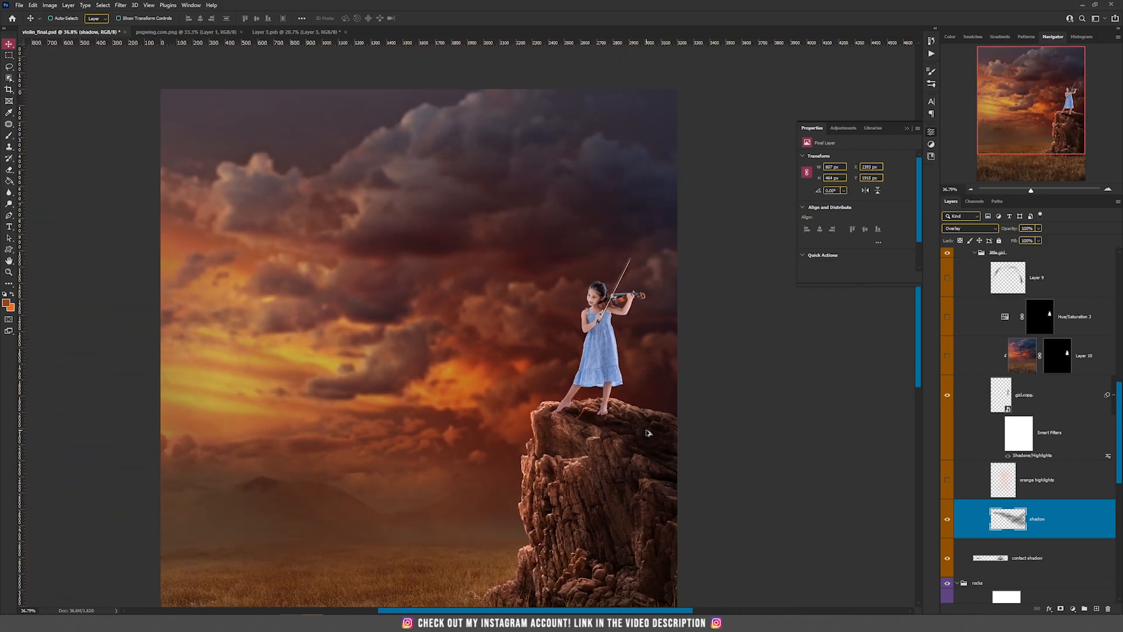
{"action": "scroll", "coordinate": [675, 442], "scroll_direction": "up", "scroll_amount": 5}
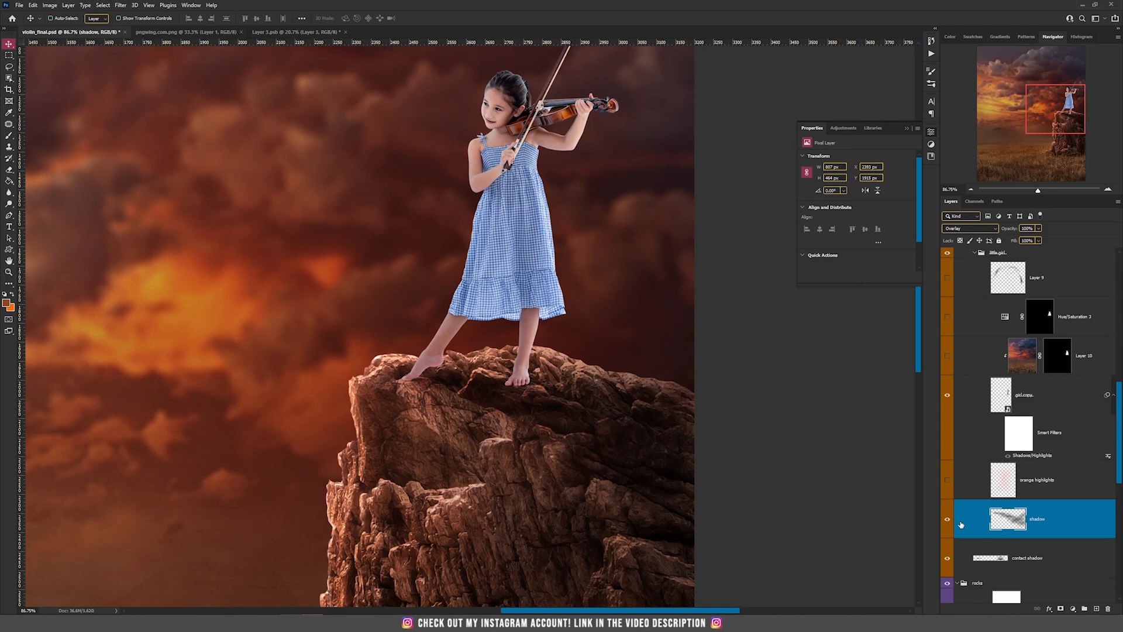
{"action": "left_click", "coordinate": [948, 519]}
{"action": "scroll", "coordinate": [627, 431], "scroll_direction": "down", "scroll_amount": 3}
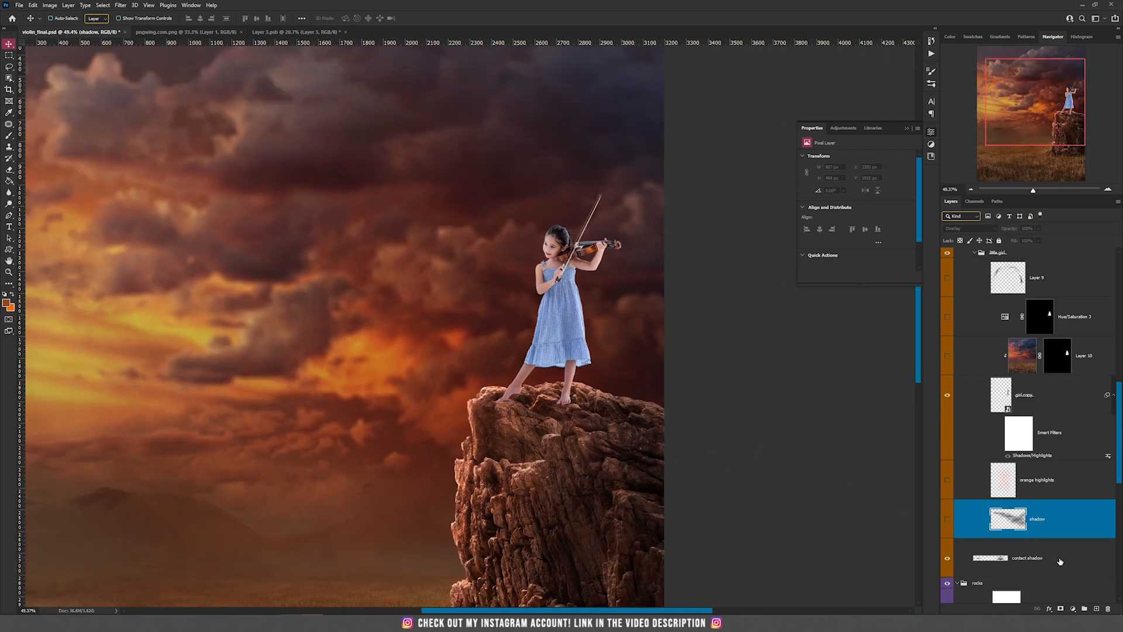
Step: Add a layer above the shadow layer and fill the girl's silhouette on it with the brown foreground colour
{"action": "left_click", "coordinate": [1096, 609]}
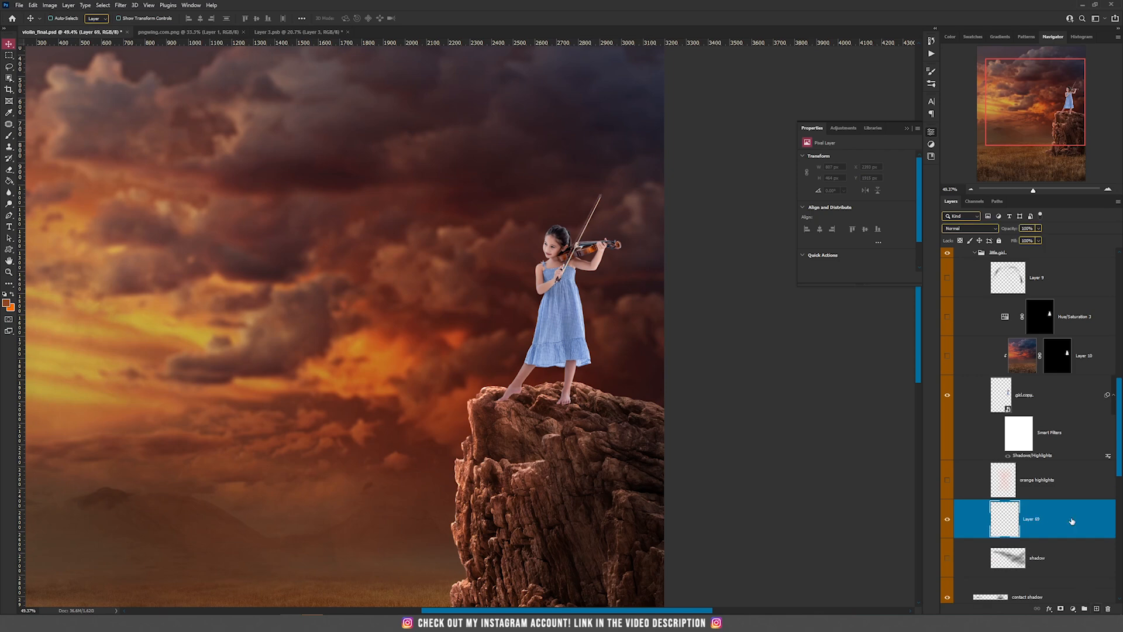
{"action": "left_click", "coordinate": [1006, 395], "text": "ctrl"}
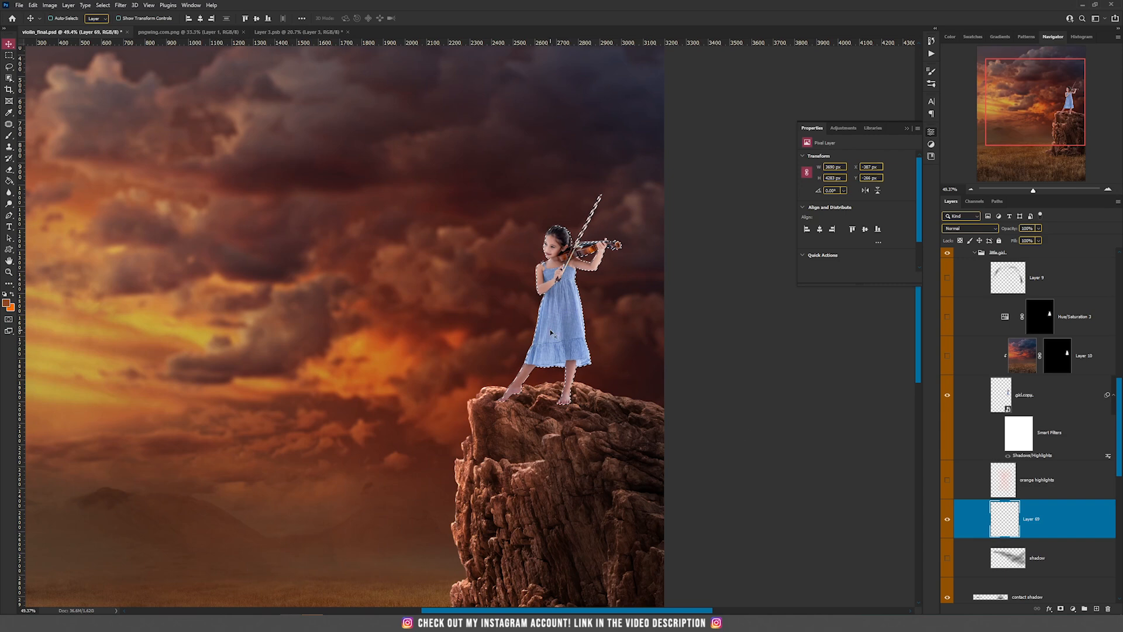
{"action": "key", "text": "g"}
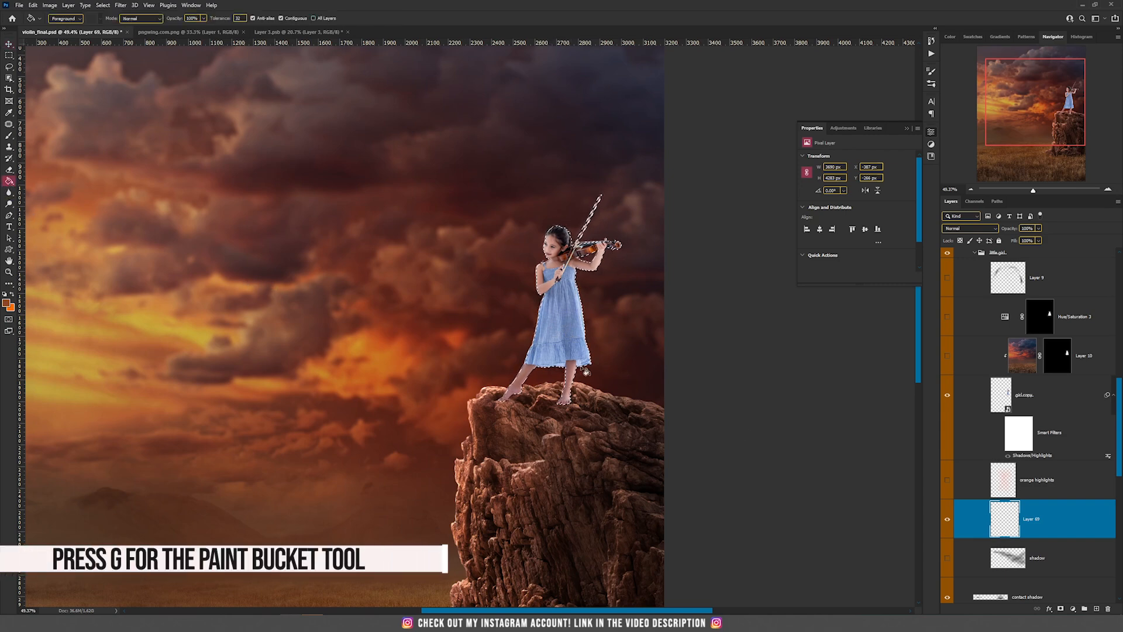
{"action": "left_click", "coordinate": [561, 340]}
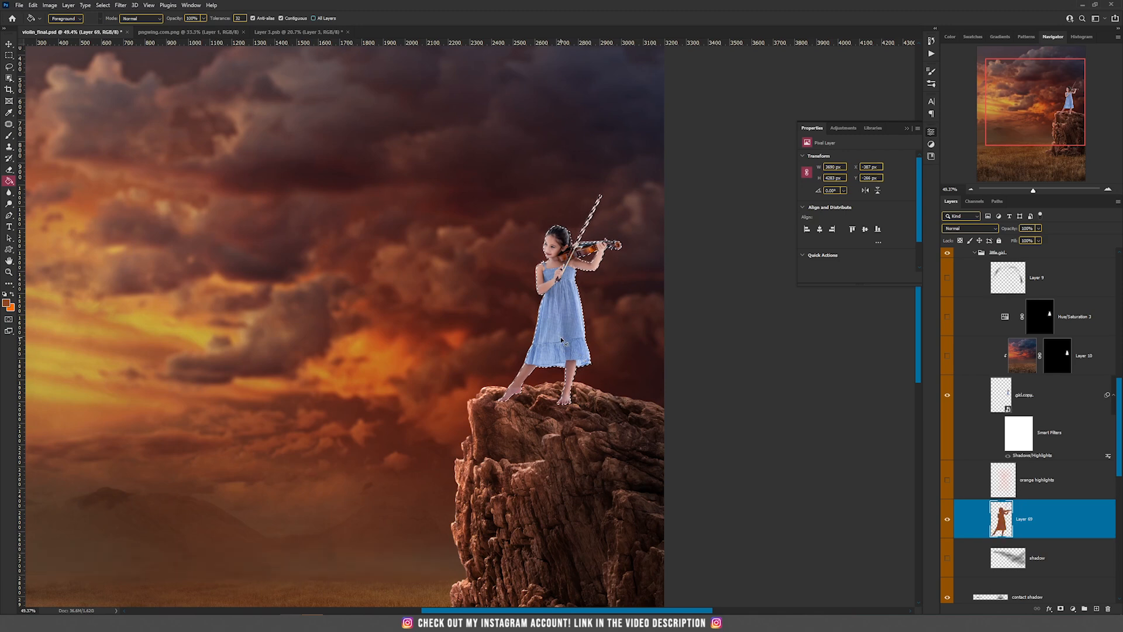
{"action": "key", "text": "ctrl+d"}
Step: Set the silhouette layer's blend mode to Multiply, keeping it in its original position over the girl
{"action": "key", "text": "v"}
{"action": "left_click_drag", "start_coordinate": [566, 339], "coordinate": [476, 327]}
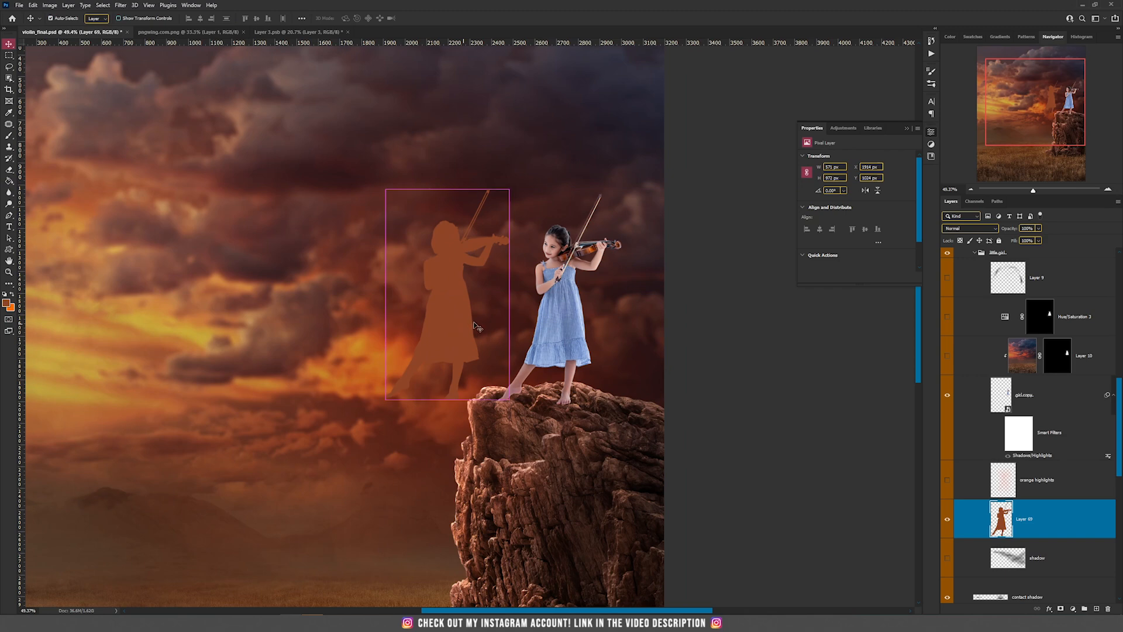
{"action": "key", "text": "ctrl+z"}
{"action": "left_click", "coordinate": [977, 228]}
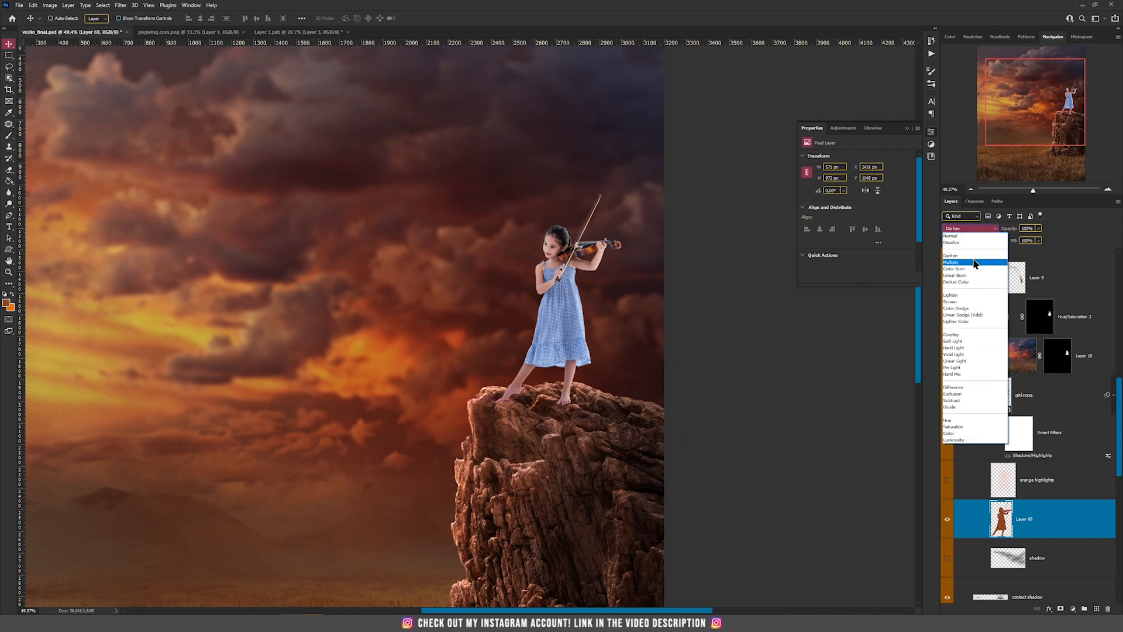
{"action": "left_click", "coordinate": [975, 264]}
{"action": "left_click_drag", "start_coordinate": [685, 308], "coordinate": [507, 340]}
{"action": "key", "text": "ctrl+z"}
Step: Flip the silhouette vertically and move it below the girl so it starts at her feet
{"action": "key", "text": "ctrl+t"}
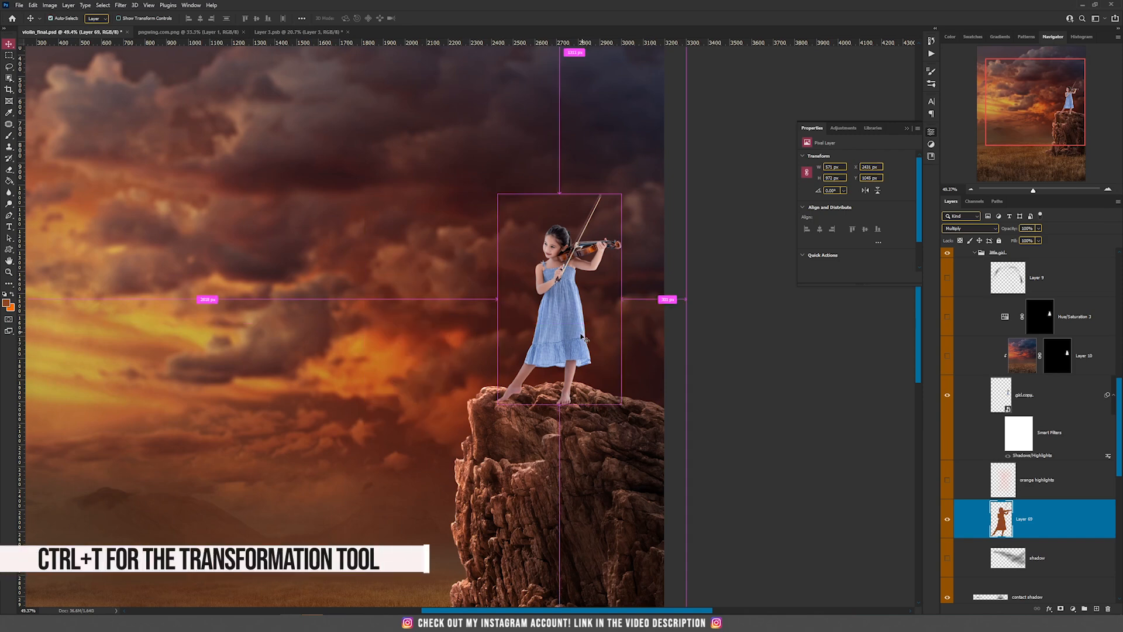
{"action": "right_click", "coordinate": [562, 303]}
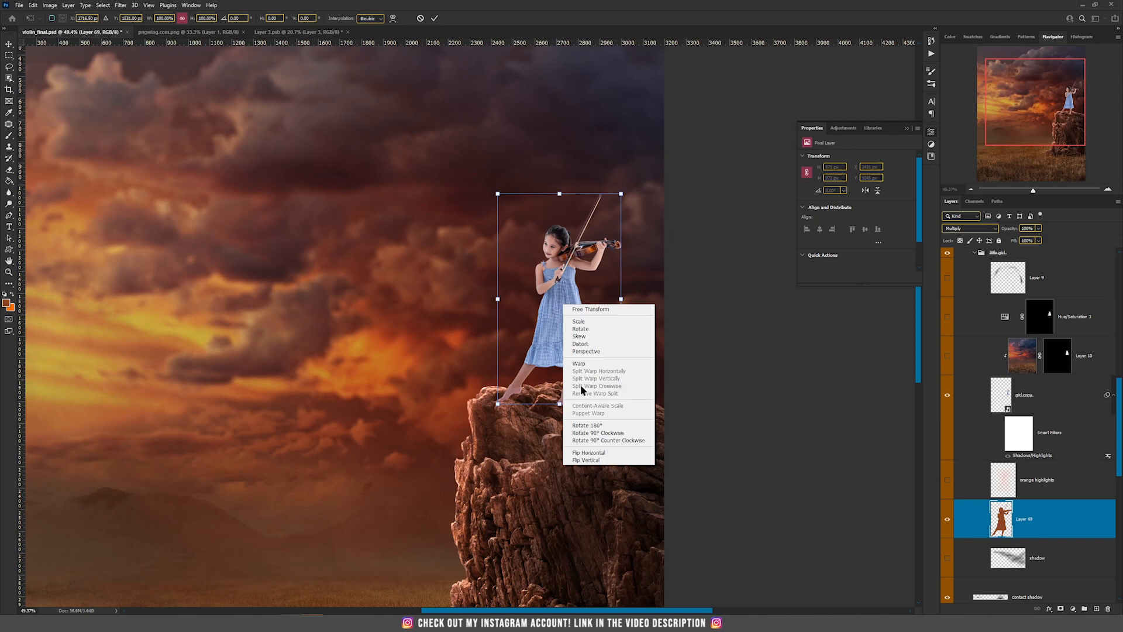
{"action": "left_click", "coordinate": [597, 465]}
{"action": "key", "text": "Return"}
{"action": "left_click_drag", "start_coordinate": [560, 266], "coordinate": [561, 471]}
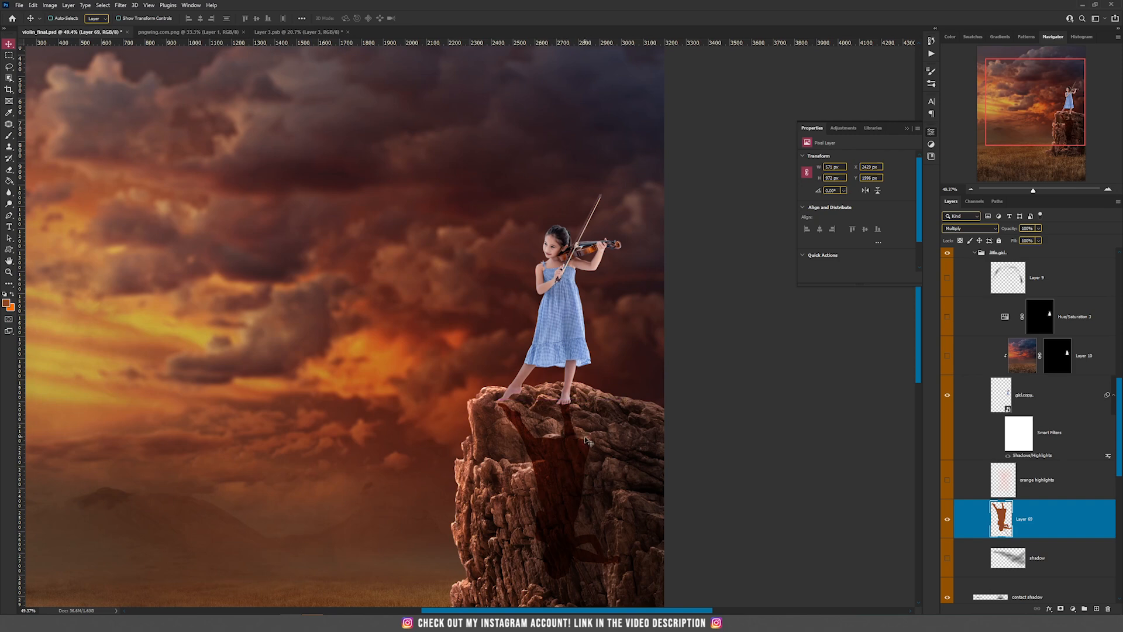
Step: Distort the flipped silhouette so it stretches from the girl's feet across the rock, away from the sun
{"action": "key", "text": "ctrl+t"}
{"action": "scroll", "coordinate": [644, 531], "scroll_direction": "down", "scroll_amount": 3}
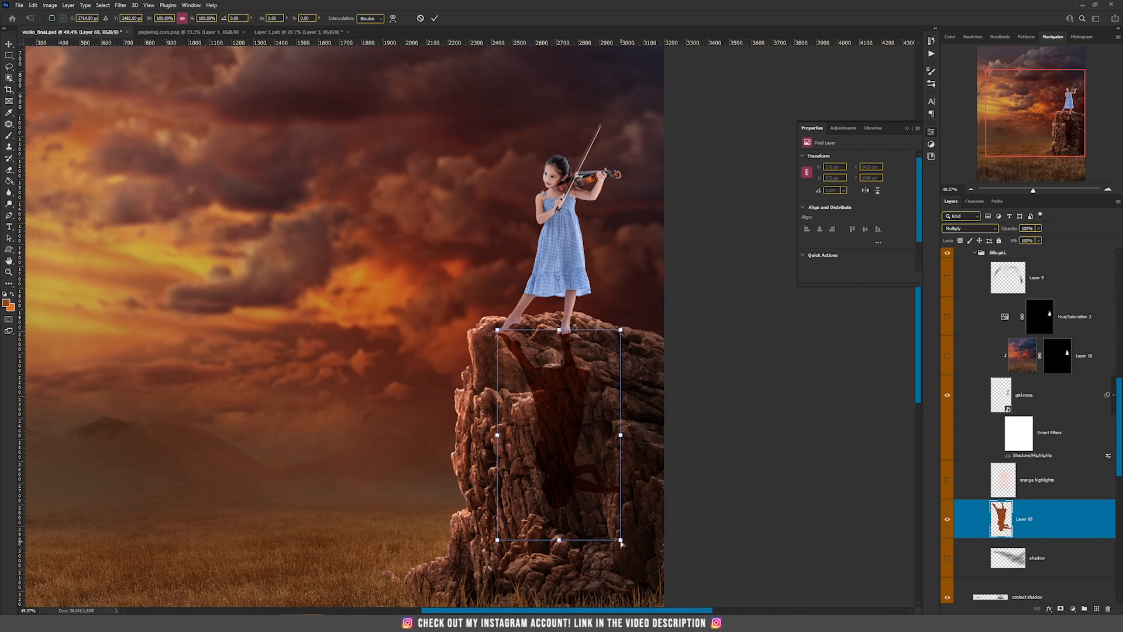
{"action": "left_click_drag", "start_coordinate": [621, 543], "coordinate": [849, 429]}
{"action": "left_click_drag", "start_coordinate": [497, 539], "coordinate": [692, 462]}
{"action": "left_click_drag", "start_coordinate": [620, 330], "coordinate": [611, 328]}
{"action": "left_click_drag", "start_coordinate": [851, 429], "coordinate": [863, 395]}
{"action": "left_click_drag", "start_coordinate": [693, 464], "coordinate": [739, 474]}
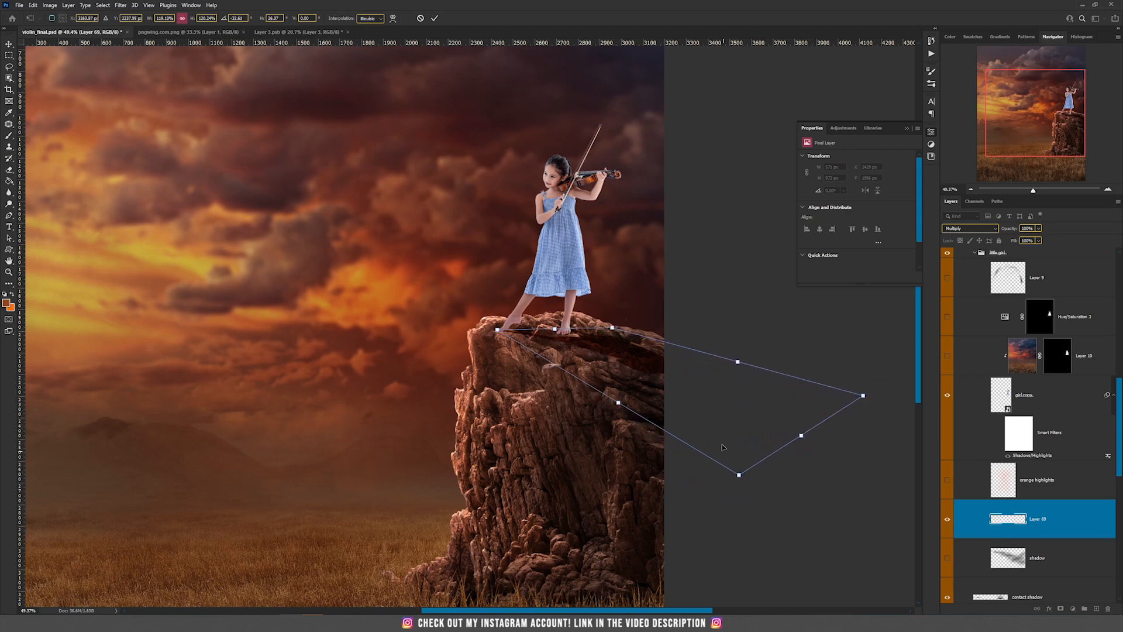
{"action": "key", "text": "Return"}
Step: Check the distorted silhouette shadow on the rock and delete its layer
{"action": "scroll", "coordinate": [592, 374], "scroll_direction": "up", "scroll_amount": 3}
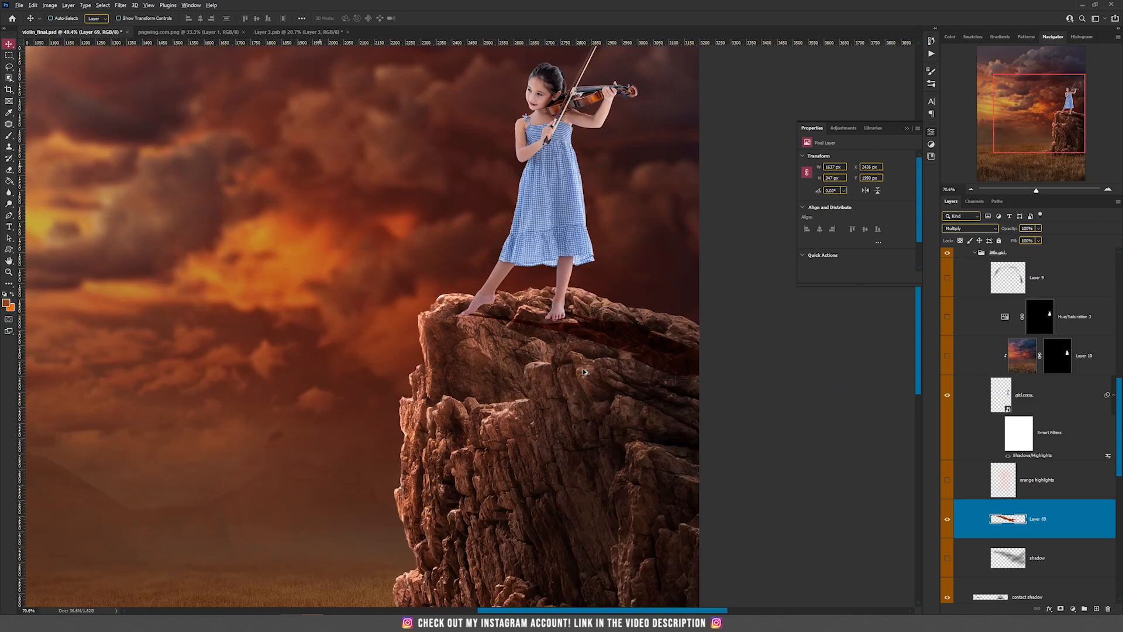
{"action": "scroll", "coordinate": [588, 372], "scroll_direction": "down", "scroll_amount": 4}
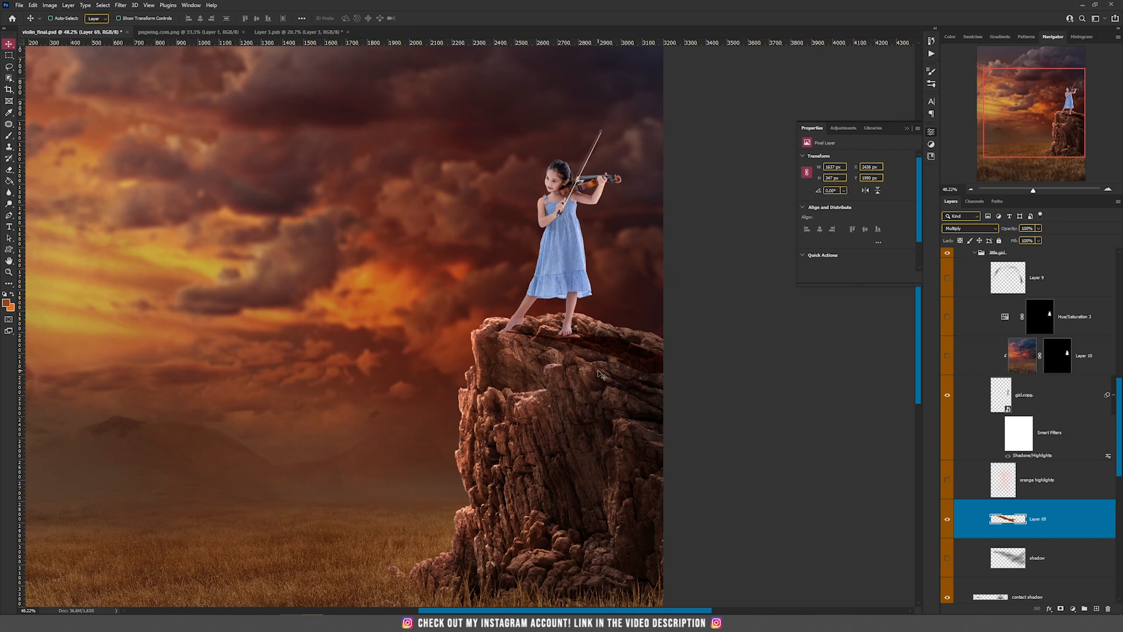
{"action": "key", "text": "Delete"}
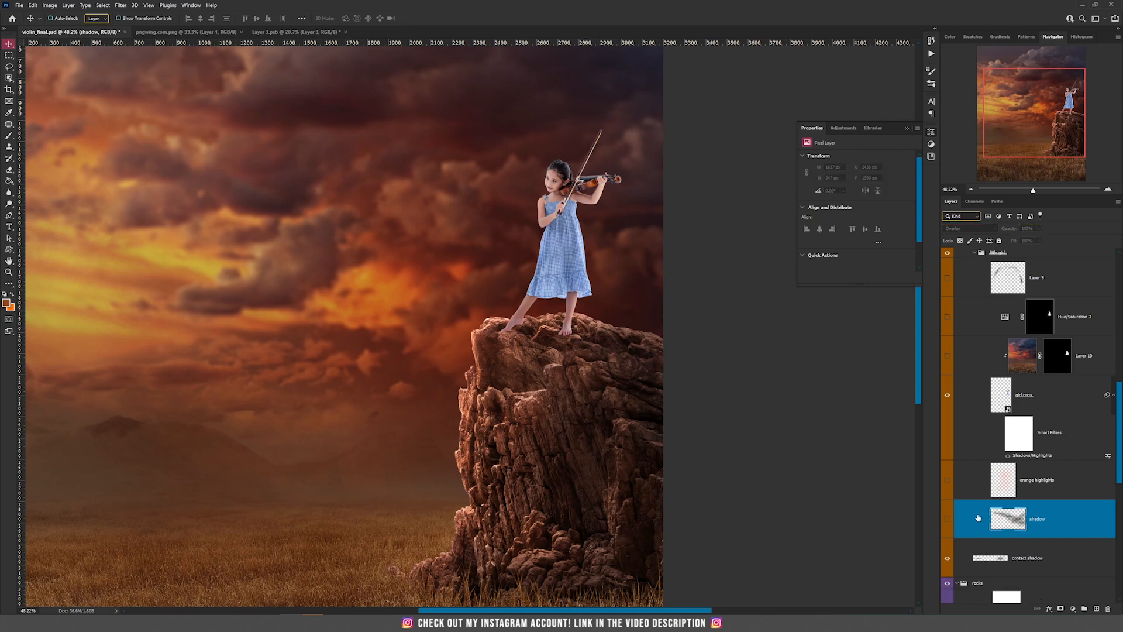
Step: Preview the existing shadow layer on the rock once more and hide it again
{"action": "left_click", "coordinate": [948, 522]}
{"action": "scroll", "coordinate": [573, 350], "scroll_direction": "up", "scroll_amount": 3}
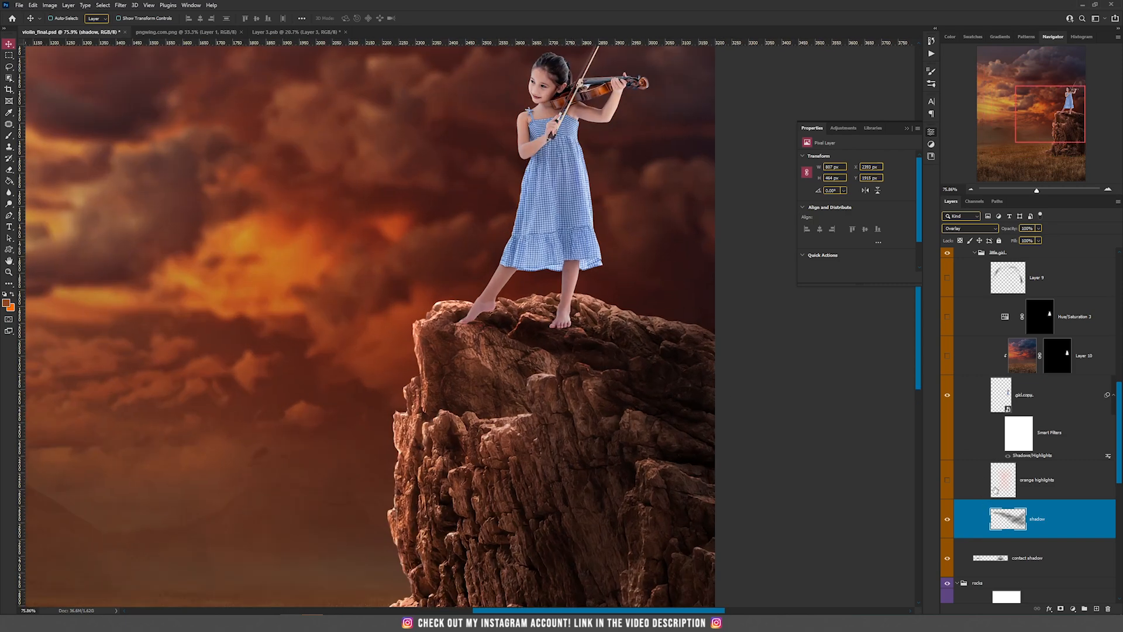
{"action": "left_click", "coordinate": [947, 518]}
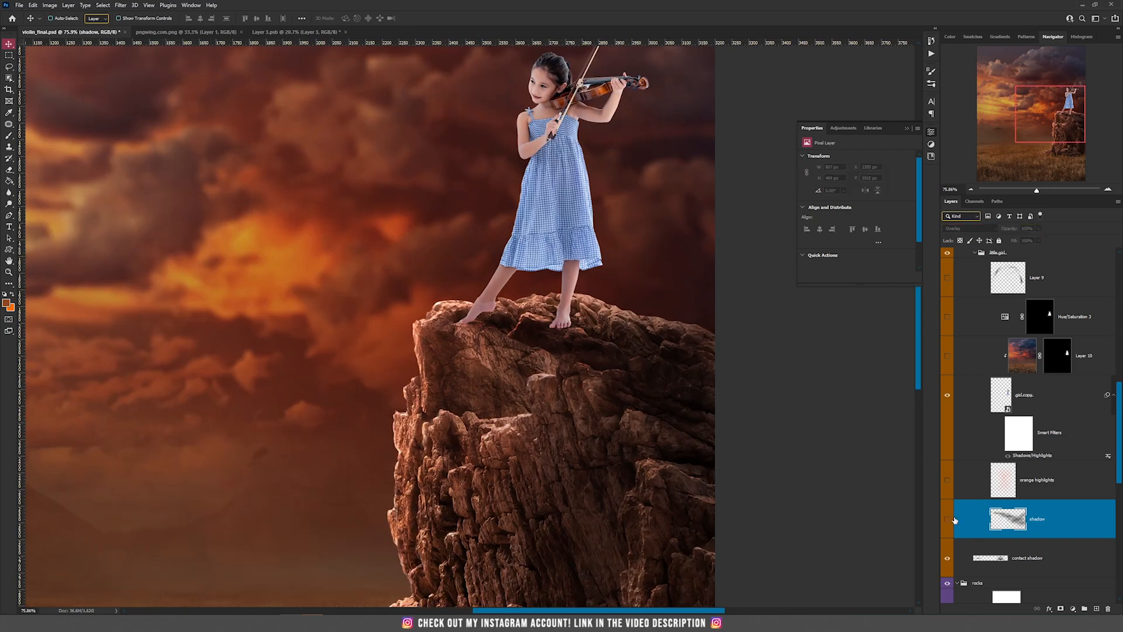
Step: Add a new layer above the shadow layer in Overlay mode and choose the soft round brush with 0% hardness
{"action": "left_click", "coordinate": [1097, 609]}
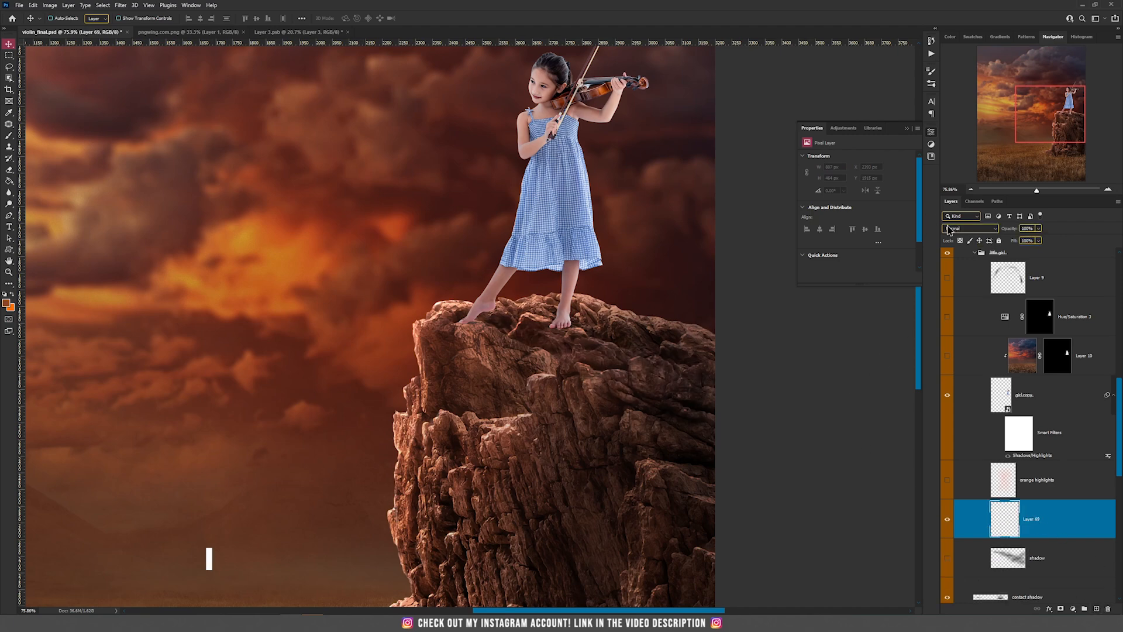
{"action": "left_click", "coordinate": [968, 229]}
{"action": "left_click", "coordinate": [952, 334]}
{"action": "key", "text": "b"}
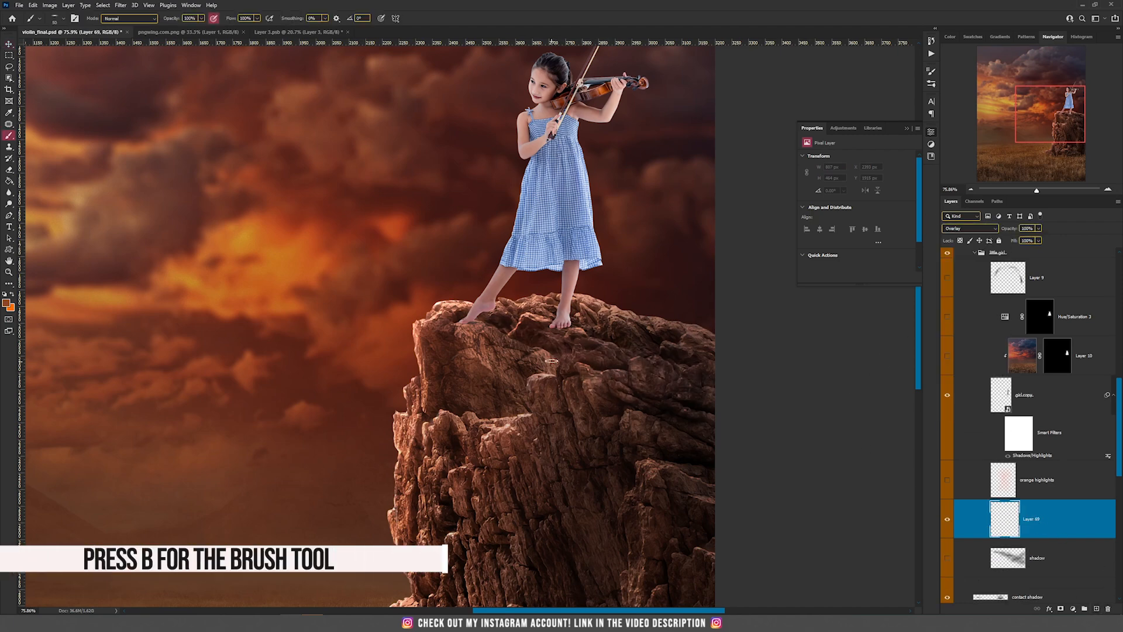
{"action": "right_click", "coordinate": [619, 366]}
{"action": "left_click", "coordinate": [647, 346]}
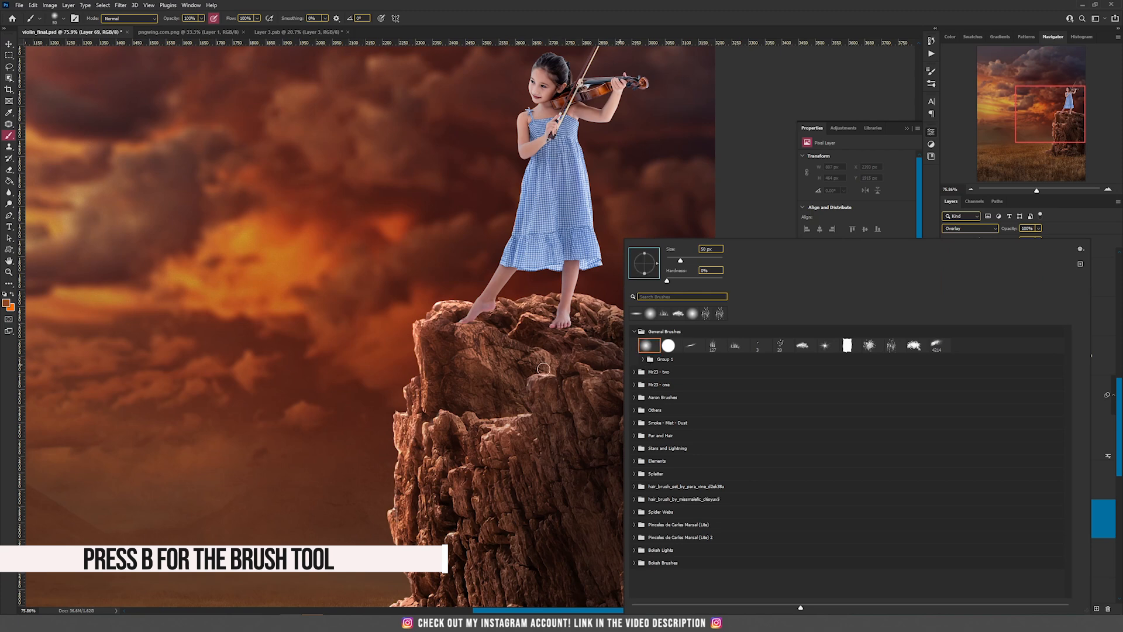
{"action": "left_click", "coordinate": [590, 354]}
{"action": "key", "text": "ctrl+z"}
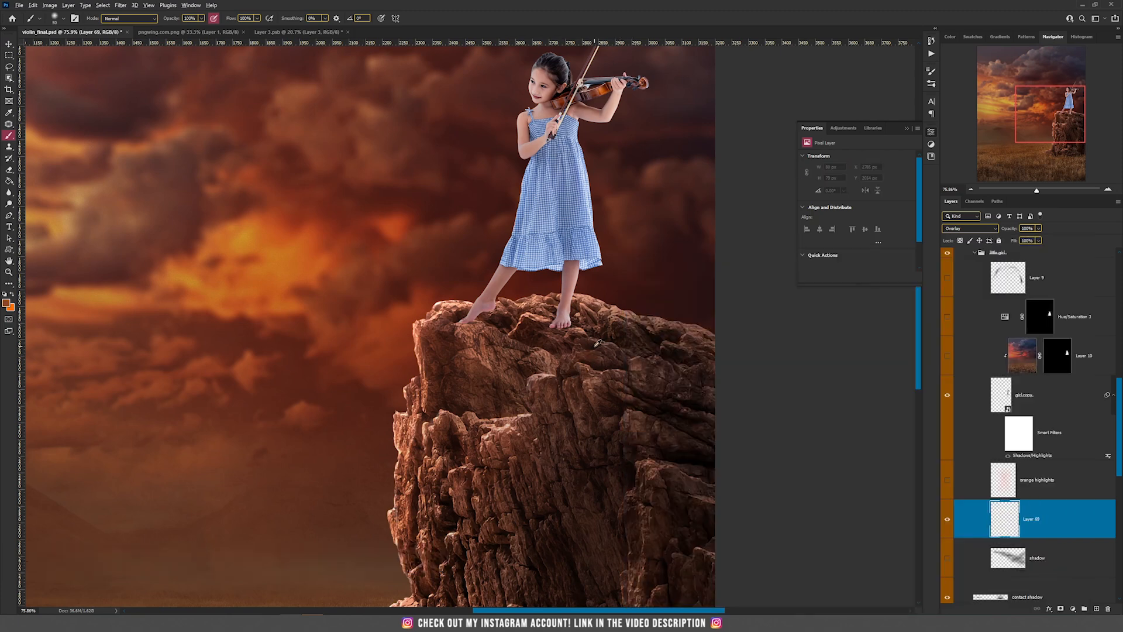
Step: Paint a soft cast shadow on the rock around the girl's feet at 2% flow, using a dark tone sampled from the rock
{"action": "left_click", "coordinate": [597, 343], "text": "alt"}
{"action": "left_click", "coordinate": [245, 18]}
{"action": "type", "text": "2"}
{"action": "key", "text": "Return"}
{"action": "mouse_move", "coordinate": [497, 325]}
{"action": "left_mouse_down"}
{"action": "mouse_move", "coordinate": [550, 329]}
{"action": "mouse_move", "coordinate": [464, 332]}
{"action": "mouse_move", "coordinate": [602, 334]}
{"action": "mouse_move", "coordinate": [627, 359]}
{"action": "mouse_move", "coordinate": [462, 324]}
{"action": "mouse_move", "coordinate": [617, 381]}
{"action": "mouse_move", "coordinate": [572, 327]}
{"action": "mouse_move", "coordinate": [678, 360]}
{"action": "mouse_move", "coordinate": [585, 364]}
{"action": "mouse_move", "coordinate": [643, 381]}
{"action": "mouse_move", "coordinate": [615, 329]}
{"action": "mouse_move", "coordinate": [606, 338]}
{"action": "mouse_move", "coordinate": [578, 327]}
{"action": "mouse_move", "coordinate": [635, 336]}
{"action": "mouse_move", "coordinate": [569, 331]}
{"action": "mouse_move", "coordinate": [674, 373]}
{"action": "mouse_move", "coordinate": [571, 362]}
{"action": "left_mouse_up"}
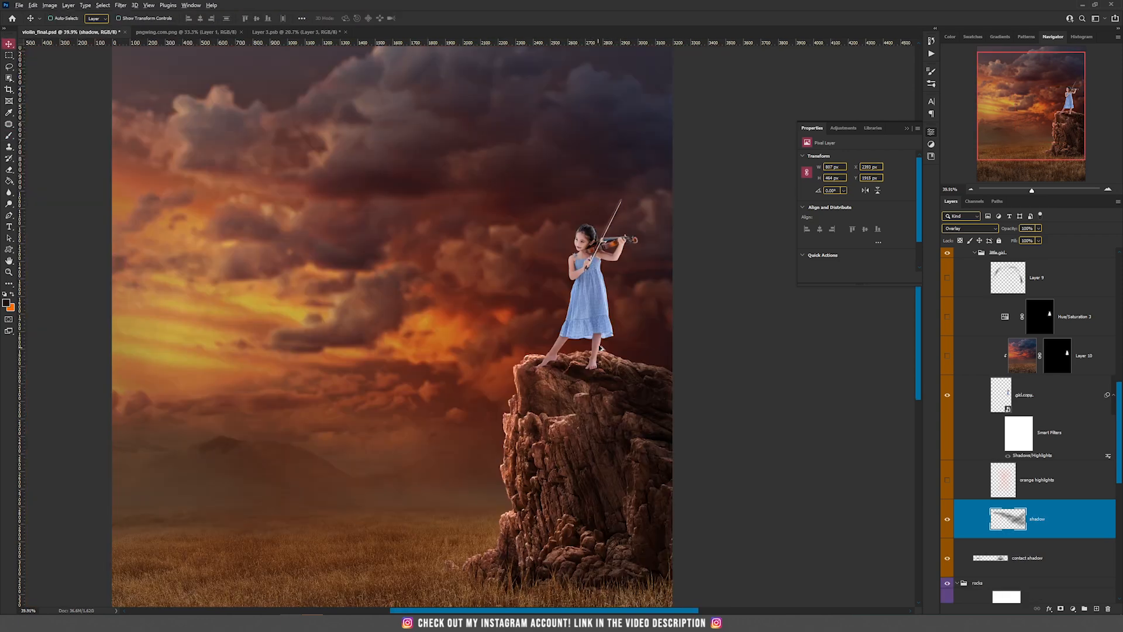
Step: Examine the girl's dress and arms up close and select the girl copy layer
{"action": "scroll", "coordinate": [601, 348], "scroll_direction": "up", "scroll_amount": 3}
{"action": "left_click_drag", "start_coordinate": [613, 286], "coordinate": [569, 410]}
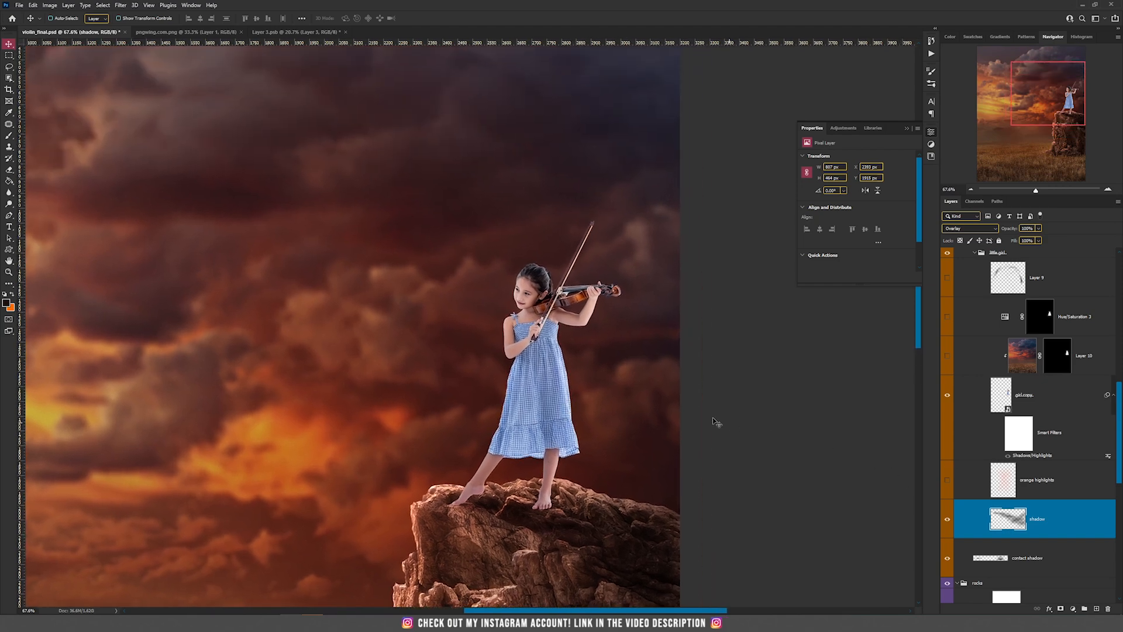
{"action": "scroll", "coordinate": [581, 387], "scroll_direction": "up", "scroll_amount": 2}
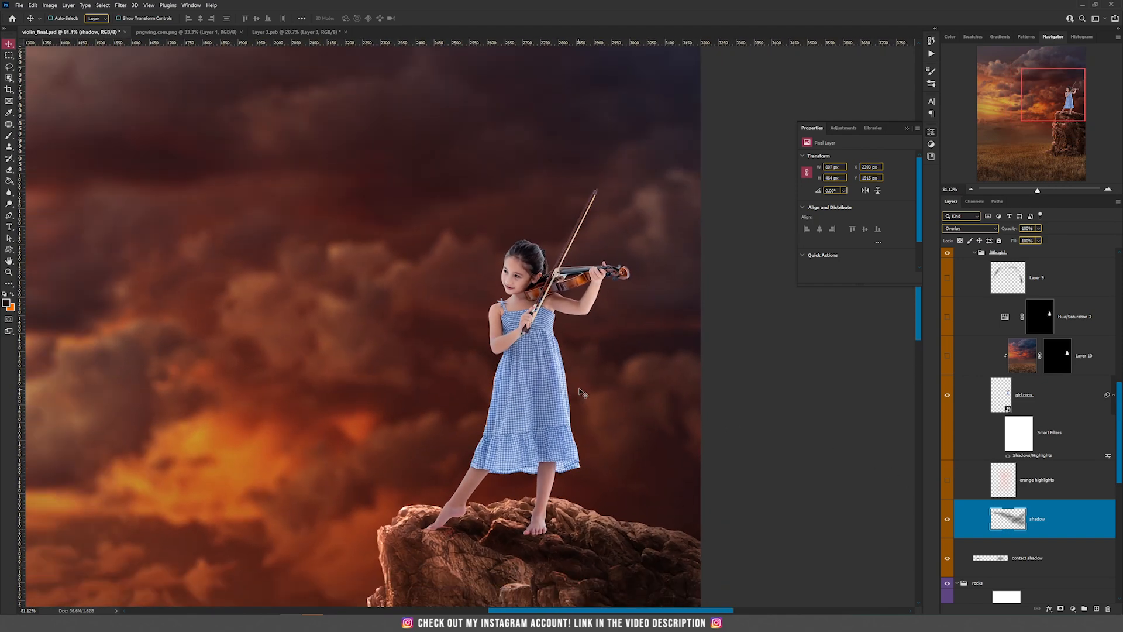
{"action": "left_click", "coordinate": [1018, 370]}
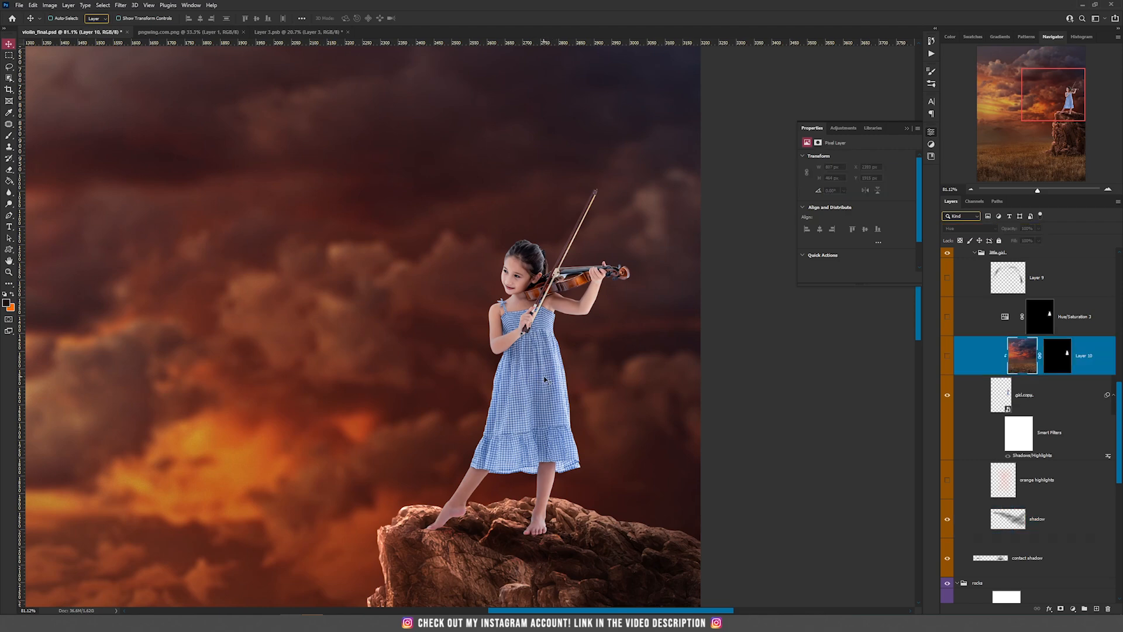
{"action": "scroll", "coordinate": [547, 379], "scroll_direction": "up", "scroll_amount": 3}
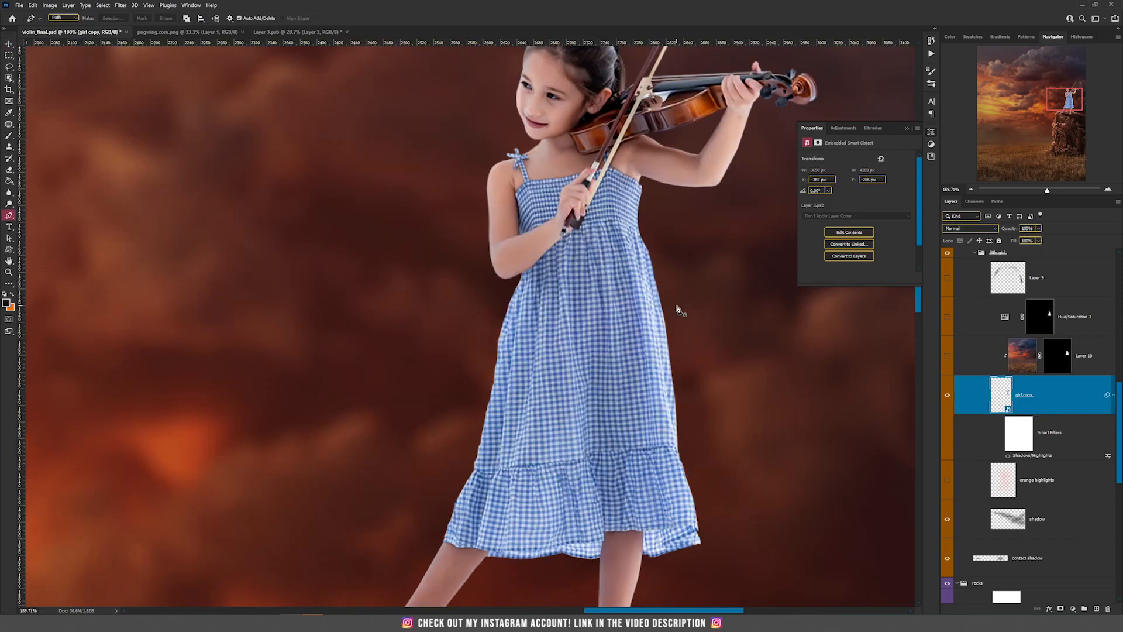
{"action": "key", "text": "v"}
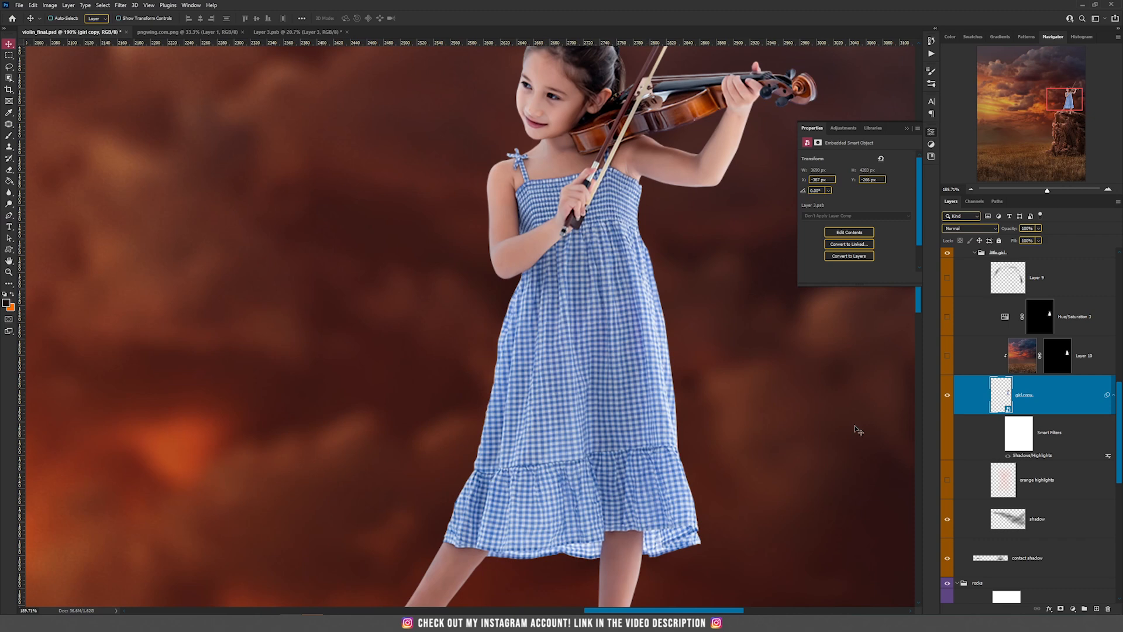
Step: Add a Hue/Saturation adjustment clipped to the girl copy layer and load the girl's outline as a selection
{"action": "left_click", "coordinate": [1073, 609]}
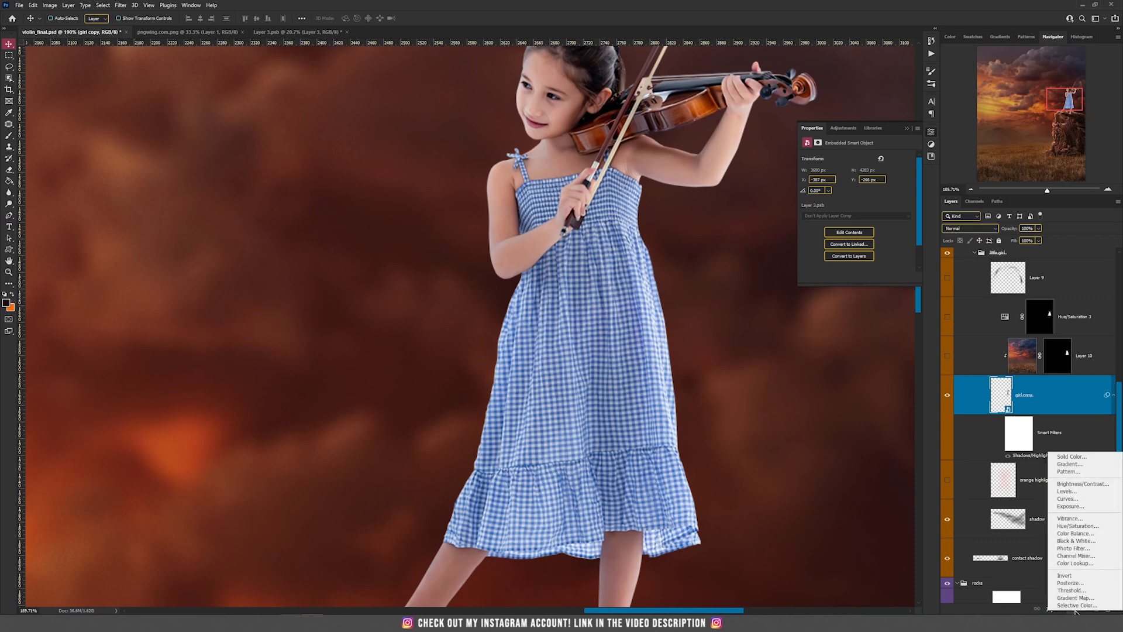
{"action": "left_click", "coordinate": [1082, 526]}
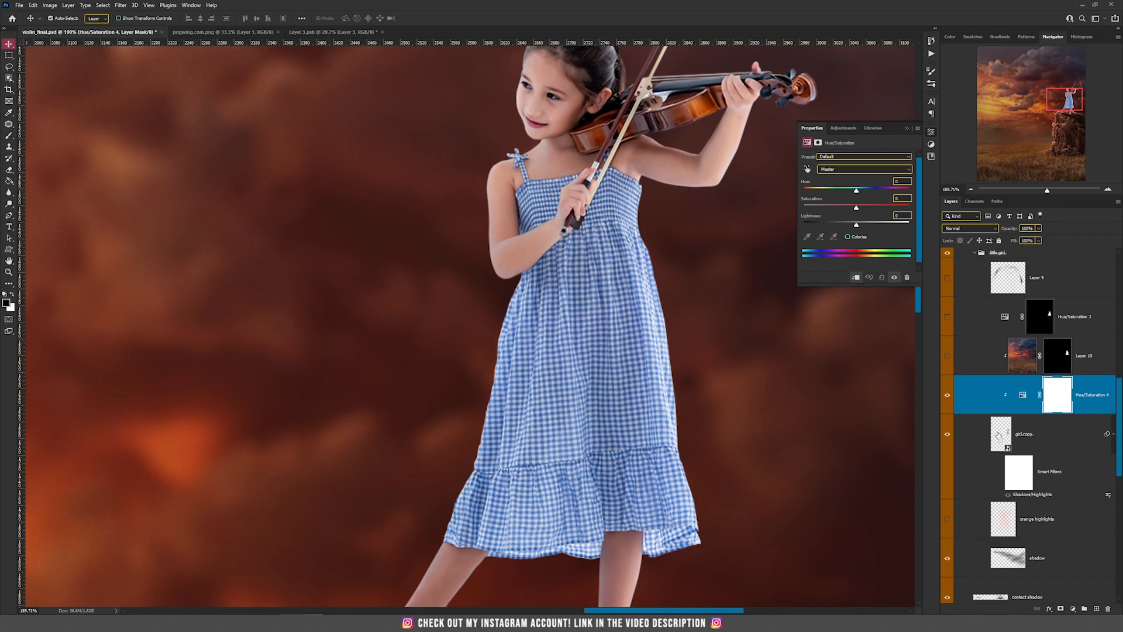
{"action": "left_click", "coordinate": [999, 436], "text": "ctrl"}
{"action": "left_click_drag", "start_coordinate": [630, 440], "coordinate": [590, 372]}
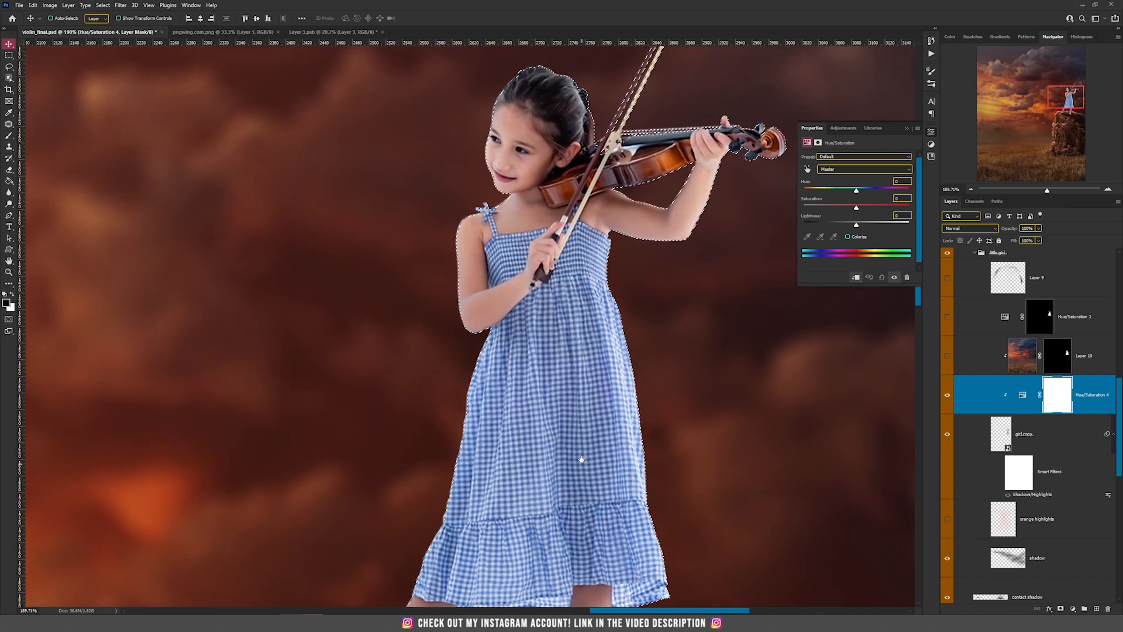
{"action": "left_click", "coordinate": [1022, 395]}
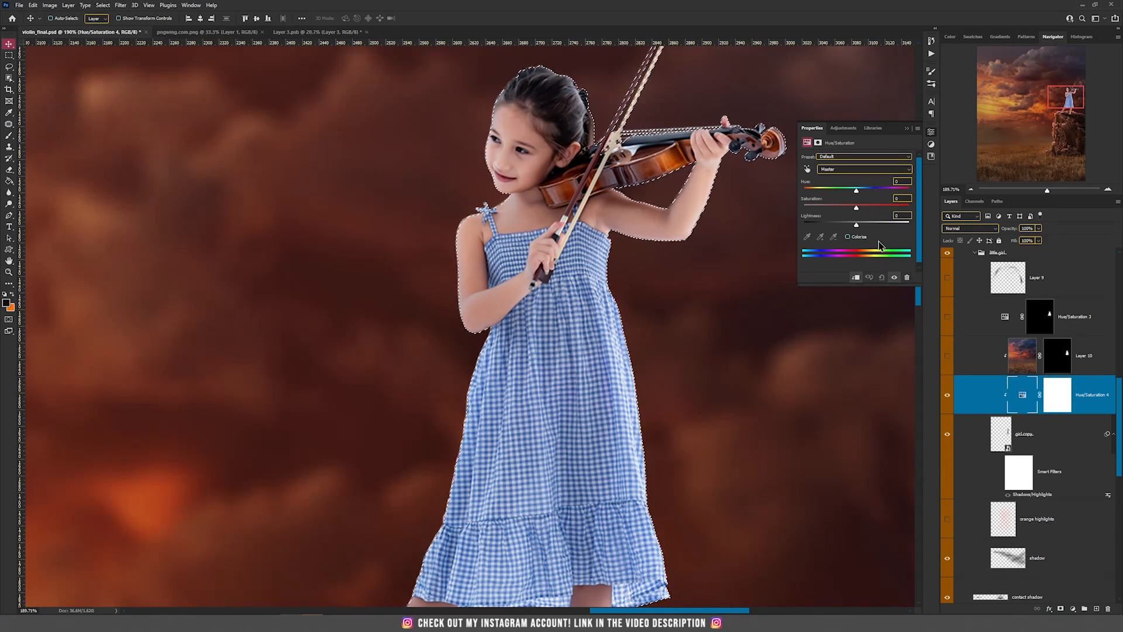
Step: Try shifting the hue of the whole girl and reset the adjustment to its defaults
{"action": "left_click_drag", "start_coordinate": [856, 192], "coordinate": [805, 200]}
{"action": "left_click_drag", "start_coordinate": [841, 203], "coordinate": [876, 206]}
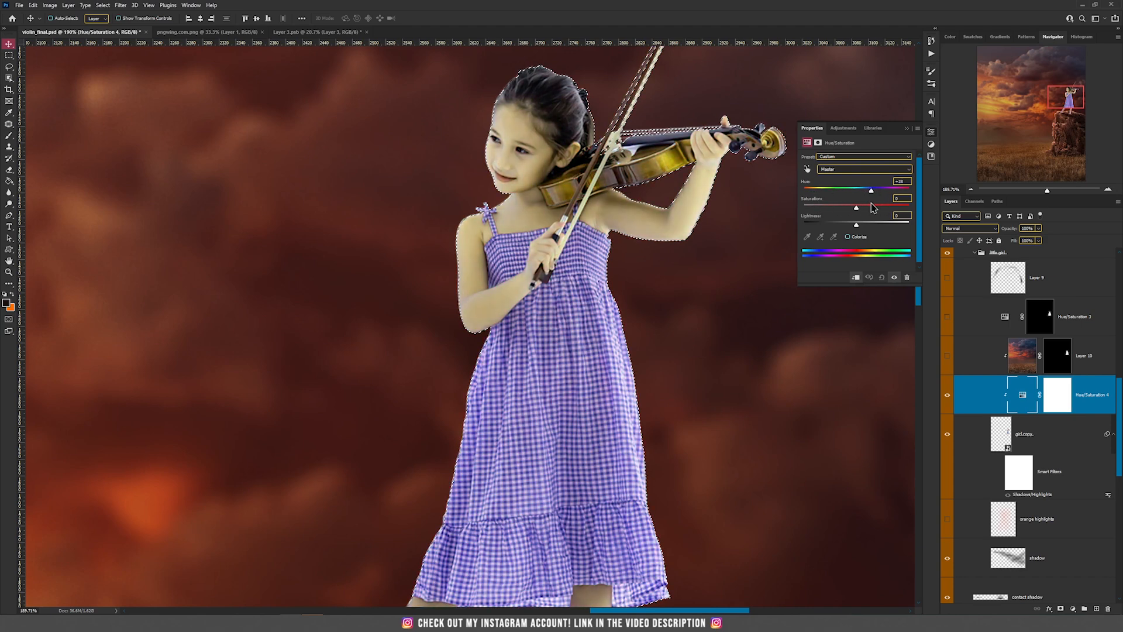
{"action": "left_click", "coordinate": [881, 277]}
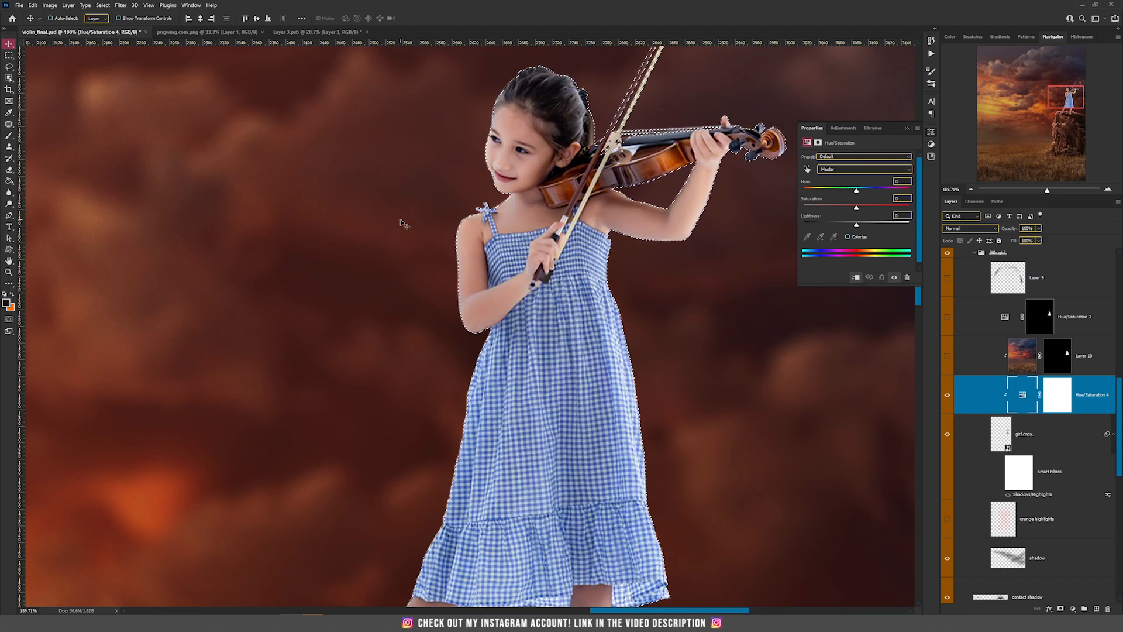
Step: Subtract the girl's head, arms, violin and legs from the selection with the Lasso tool, leaving only the dress selected
{"action": "left_click", "coordinate": [9, 67]}
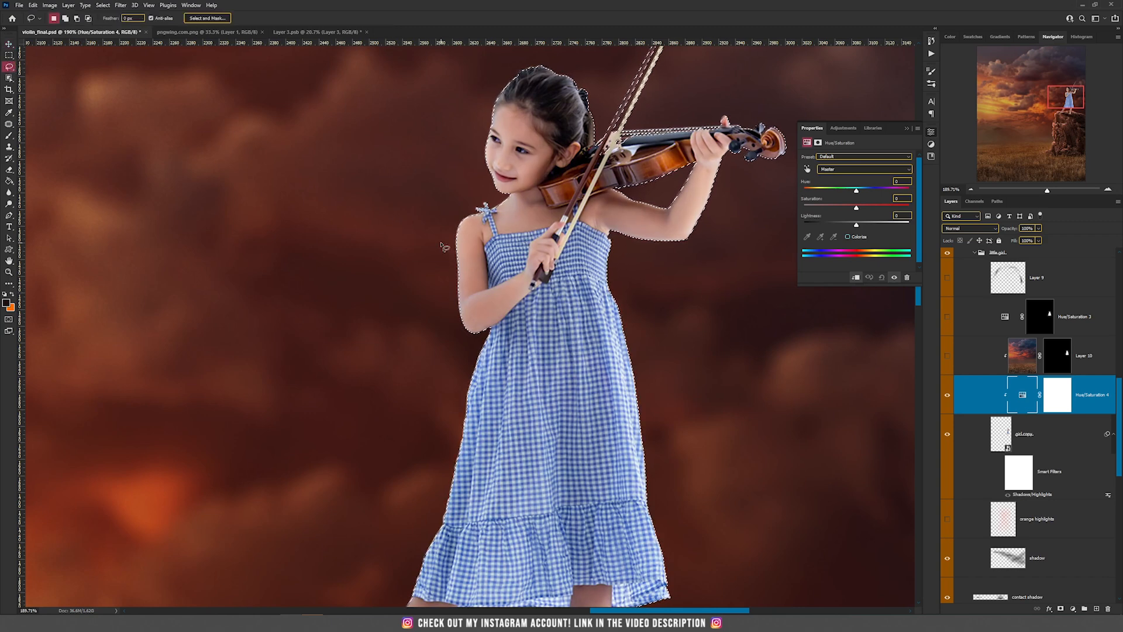
{"action": "key", "text": "alt"}
{"action": "mouse_move", "coordinate": [490, 277]}
{"action": "left_mouse_down"}
{"action": "mouse_move", "coordinate": [378, 181]}
{"action": "mouse_move", "coordinate": [462, 202]}
{"action": "left_mouse_up"}
{"action": "mouse_move", "coordinate": [482, 292]}
{"action": "left_mouse_down"}
{"action": "mouse_move", "coordinate": [532, 279]}
{"action": "mouse_move", "coordinate": [518, 306]}
{"action": "mouse_move", "coordinate": [321, 308]}
{"action": "mouse_move", "coordinate": [328, 293]}
{"action": "left_mouse_up"}
{"action": "mouse_move", "coordinate": [589, 228]}
{"action": "left_mouse_down"}
{"action": "mouse_move", "coordinate": [527, 351]}
{"action": "mouse_move", "coordinate": [537, 257]}
{"action": "mouse_move", "coordinate": [529, 342]}
{"action": "left_mouse_up"}
{"action": "mouse_move", "coordinate": [509, 337]}
{"action": "left_mouse_down"}
{"action": "mouse_move", "coordinate": [464, 179]}
{"action": "mouse_move", "coordinate": [524, 315]}
{"action": "left_mouse_up"}
{"action": "left_click_drag", "start_coordinate": [472, 516], "coordinate": [521, 128]}
{"action": "left_click_drag", "start_coordinate": [394, 328], "coordinate": [596, 354]}
{"action": "mouse_move", "coordinate": [517, 171]}
{"action": "left_mouse_down"}
{"action": "mouse_move", "coordinate": [508, 396]}
{"action": "mouse_move", "coordinate": [597, 407]}
{"action": "left_mouse_up"}
{"action": "scroll", "coordinate": [508, 396], "scroll_direction": "up", "scroll_amount": 4}
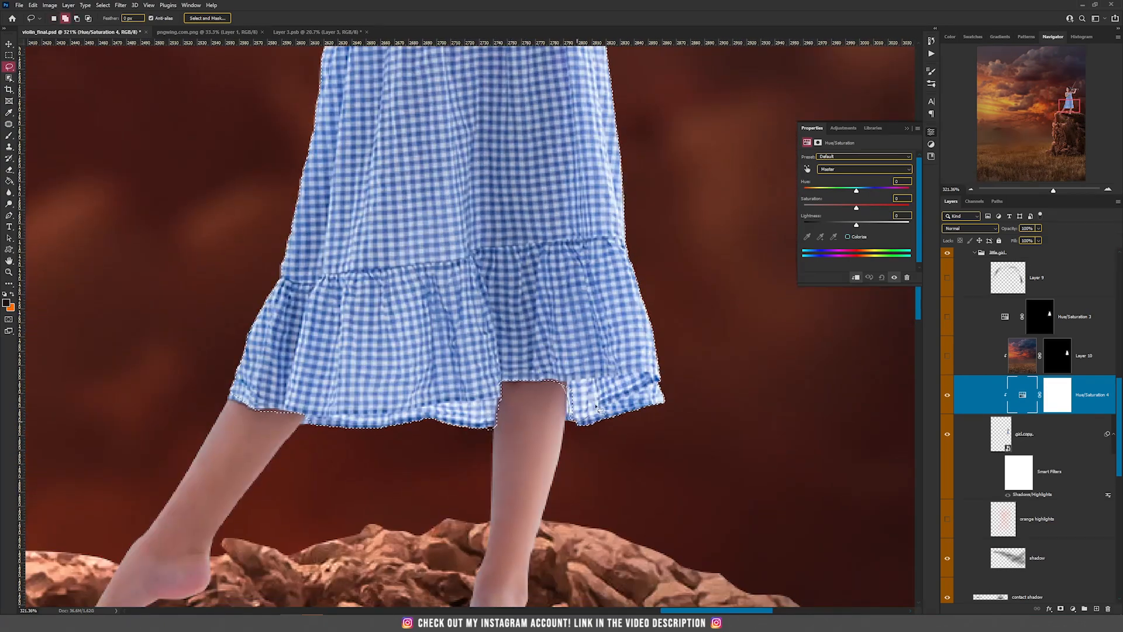
{"action": "scroll", "coordinate": [597, 407], "scroll_direction": "down", "scroll_amount": 5}
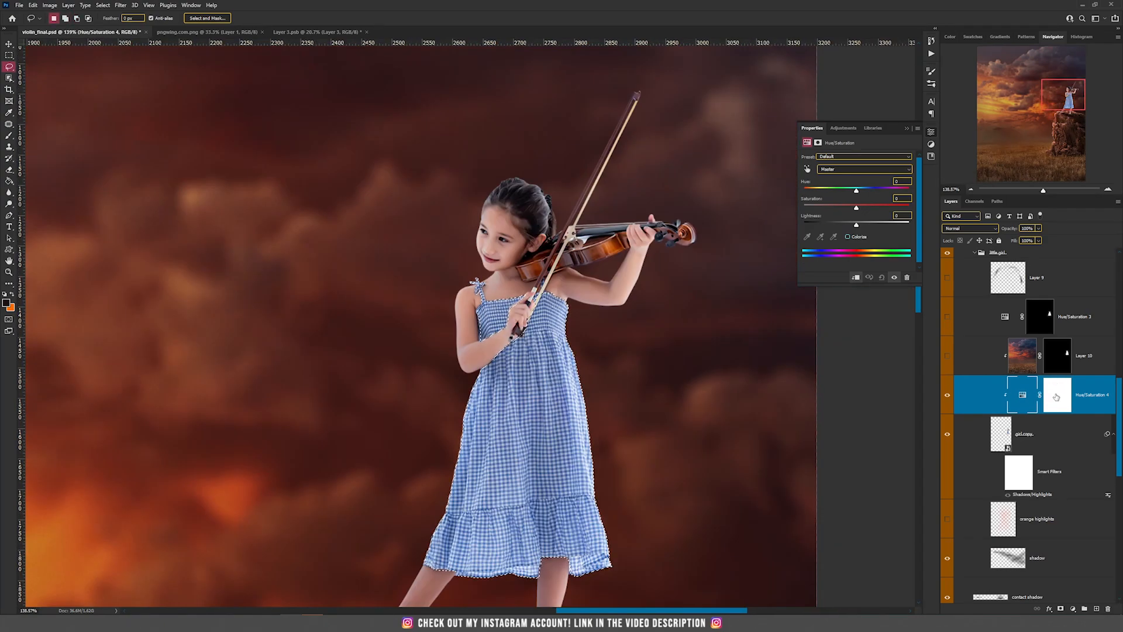
Step: Limit the Hue/Saturation 4 adjustment to the dress by filling the mask selection with black, shifting the hue and inverting the mask
{"action": "left_click", "coordinate": [1056, 397]}
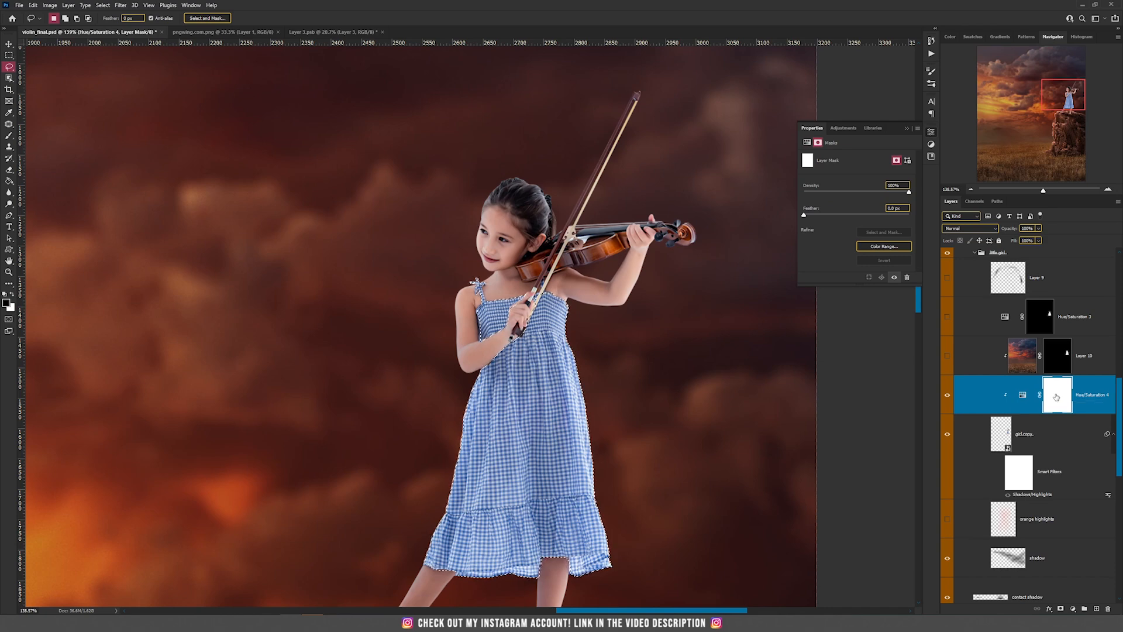
{"action": "key", "text": "alt+BackSpace"}
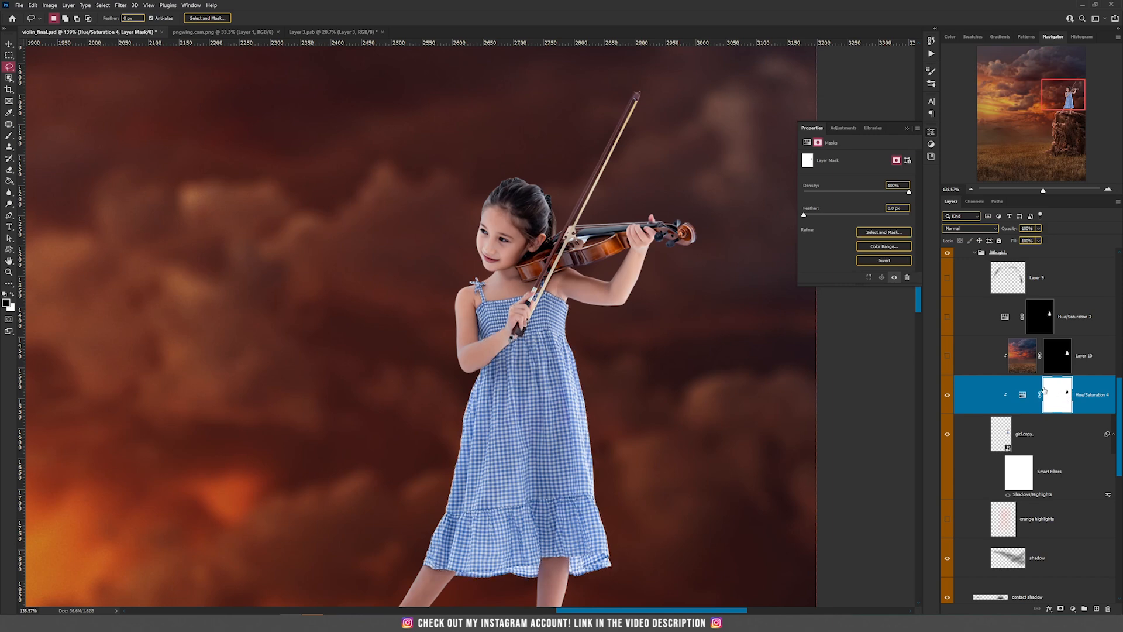
{"action": "left_click", "coordinate": [1022, 395]}
{"action": "mouse_move", "coordinate": [856, 191]}
{"action": "left_mouse_down"}
{"action": "mouse_move", "coordinate": [822, 187]}
{"action": "mouse_move", "coordinate": [875, 191]}
{"action": "left_mouse_up"}
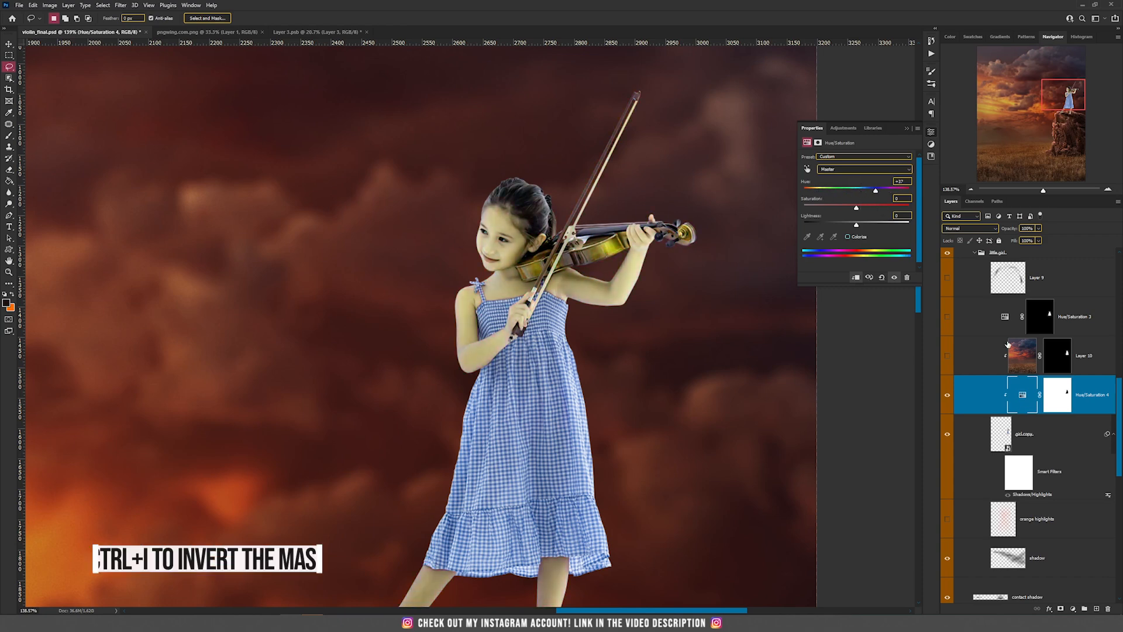
{"action": "left_click", "coordinate": [1058, 403]}
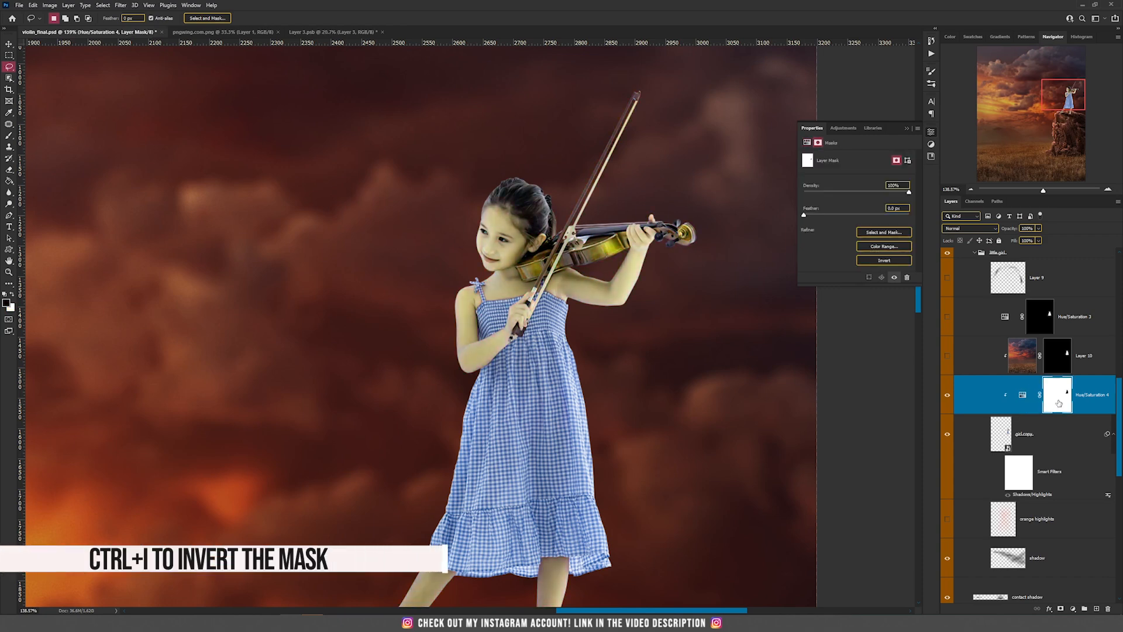
{"action": "key", "text": "ctrl+i"}
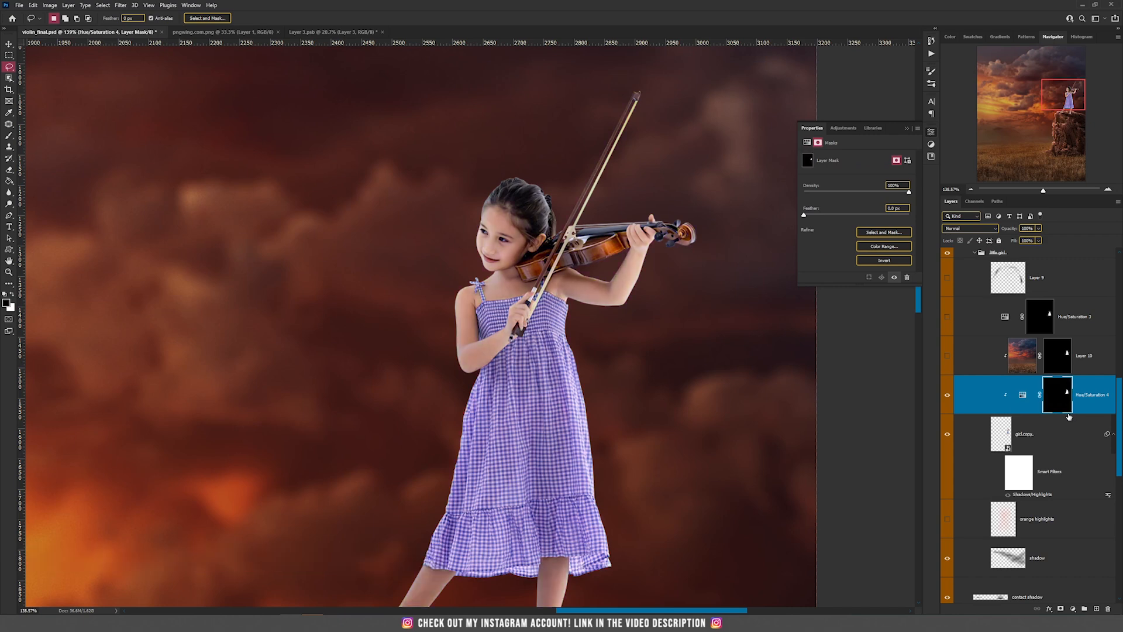
Step: Shift the Hue/Saturation 4 hue to recolour the dress pink and check the result on the girl
{"action": "left_click", "coordinate": [1022, 396]}
{"action": "left_click_drag", "start_coordinate": [838, 190], "coordinate": [895, 212]}
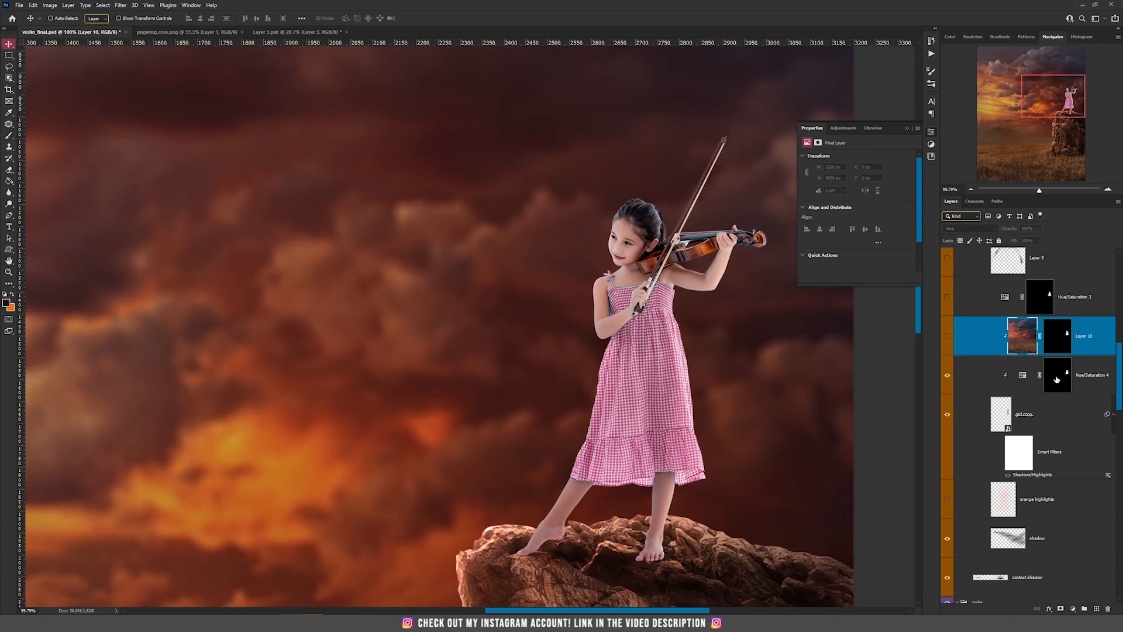
{"action": "left_click", "coordinate": [1056, 379]}
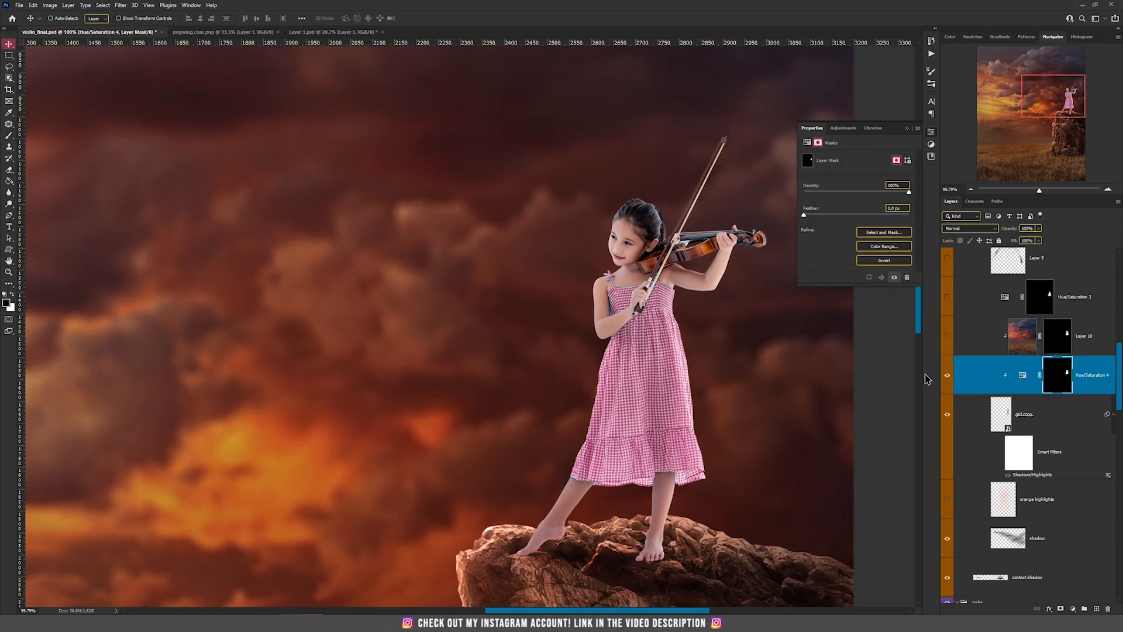
{"action": "scroll", "coordinate": [696, 387], "scroll_direction": "up", "scroll_amount": 3}
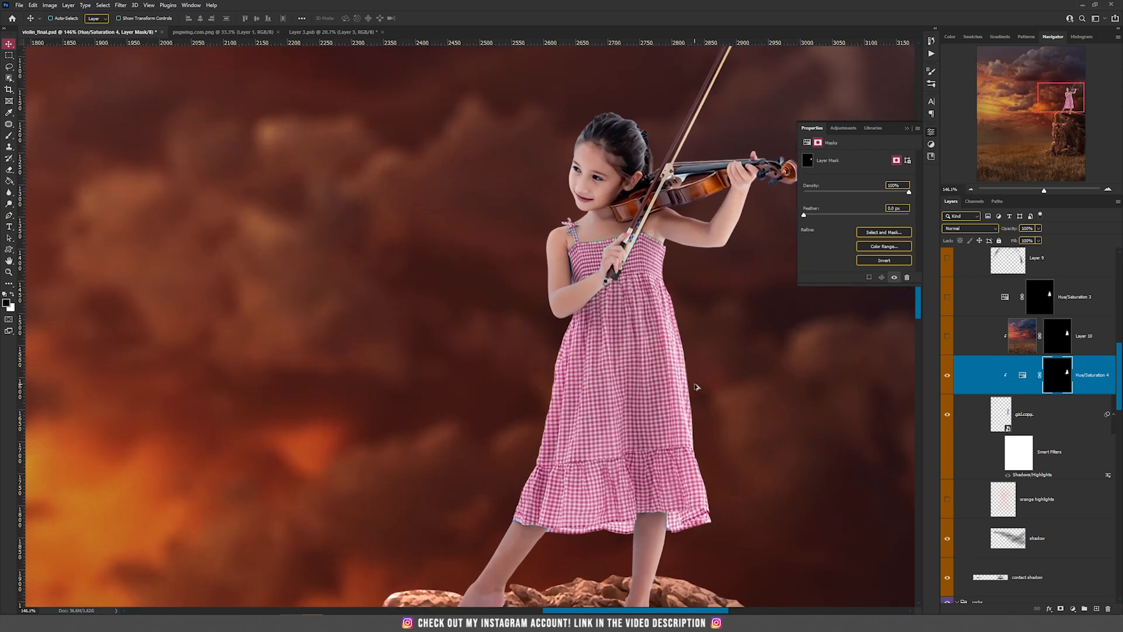
{"action": "scroll", "coordinate": [695, 386], "scroll_direction": "down", "scroll_amount": 2}
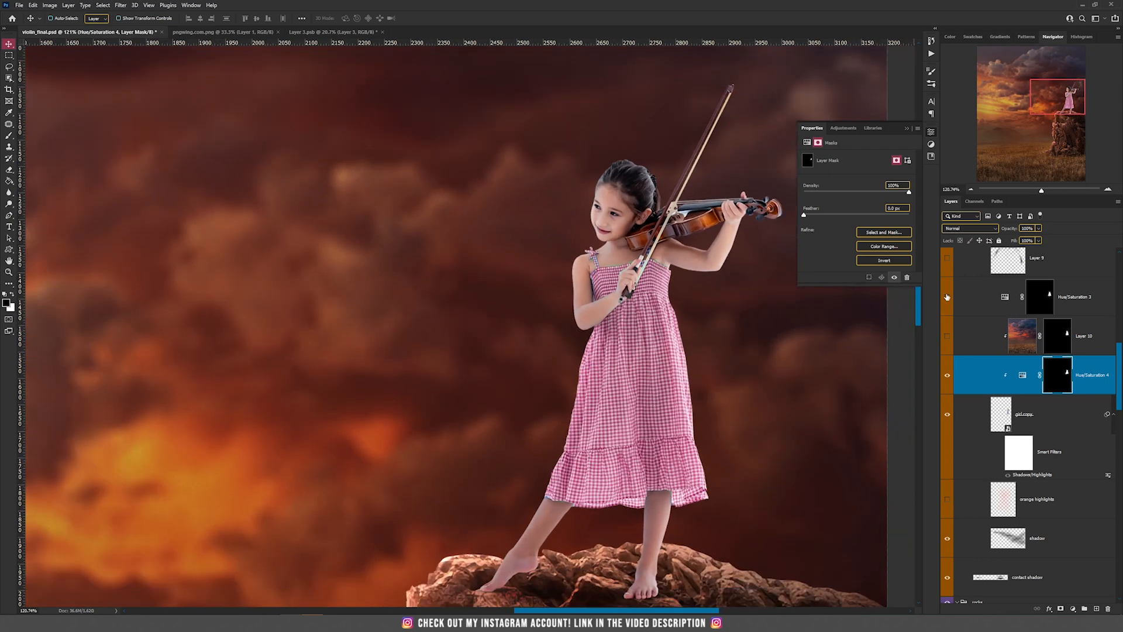
Step: Hide the Hue/Saturation 4 adjustment and show the existing Hue/Saturation 3 adjustment instead
{"action": "left_click", "coordinate": [946, 378]}
{"action": "left_click", "coordinate": [948, 297]}
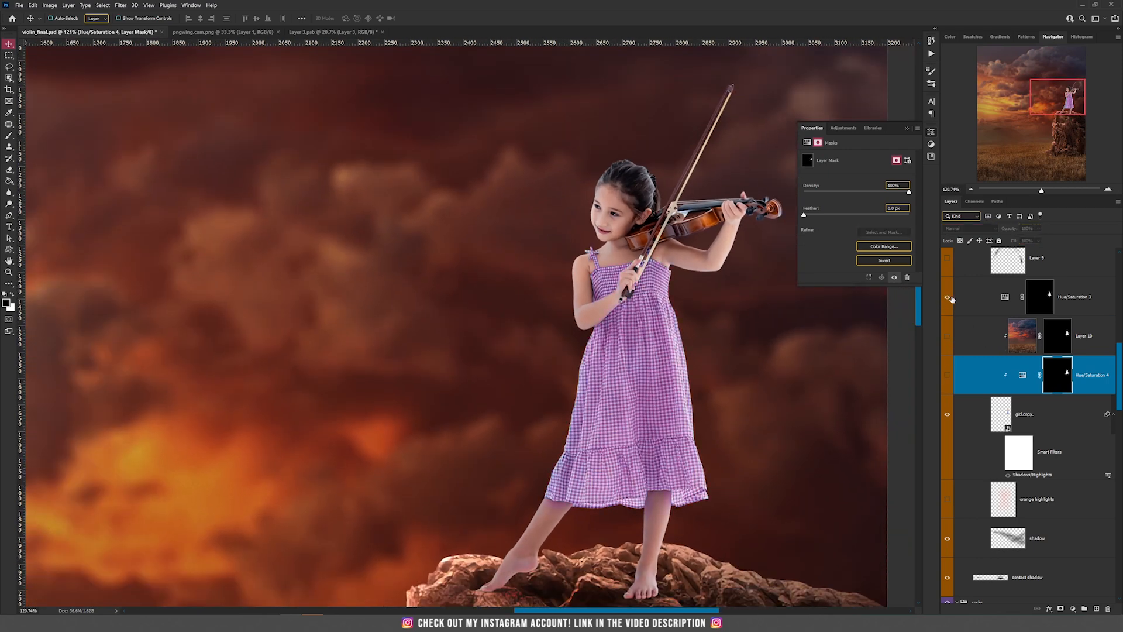
{"action": "scroll", "coordinate": [697, 386], "scroll_direction": "down", "scroll_amount": 2}
{"action": "scroll", "coordinate": [695, 459], "scroll_direction": "up", "scroll_amount": 2}
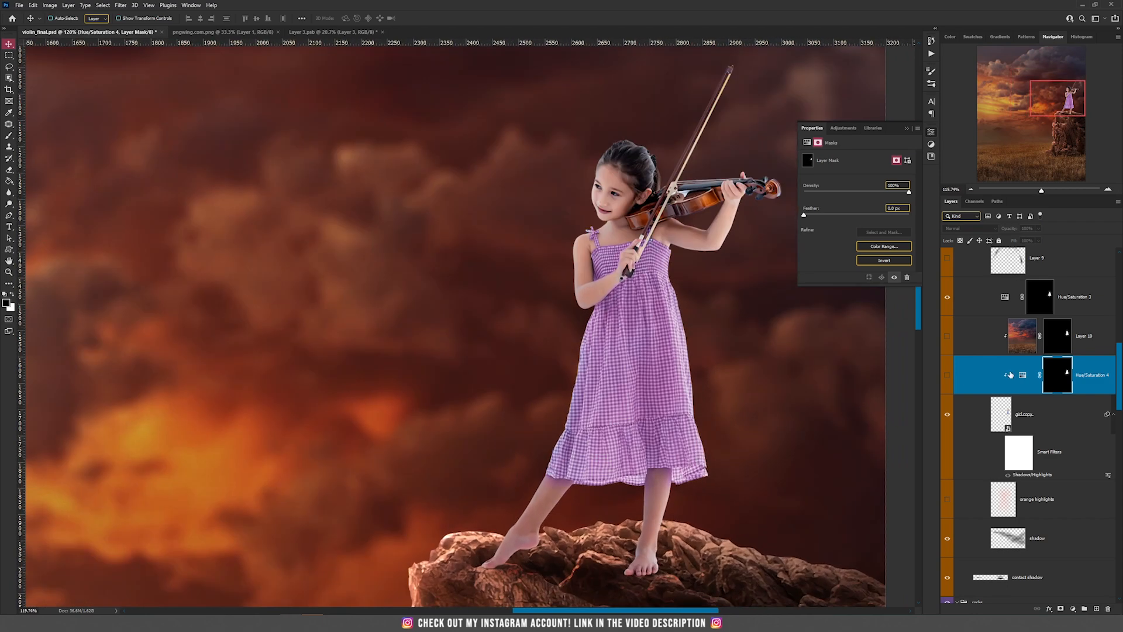
Step: Hide Hue/Saturation 3, then select Layer 10 and make it visible over the girl's dress
{"action": "left_click", "coordinate": [970, 342]}
{"action": "left_click", "coordinate": [947, 298]}
{"action": "left_click", "coordinate": [947, 337]}
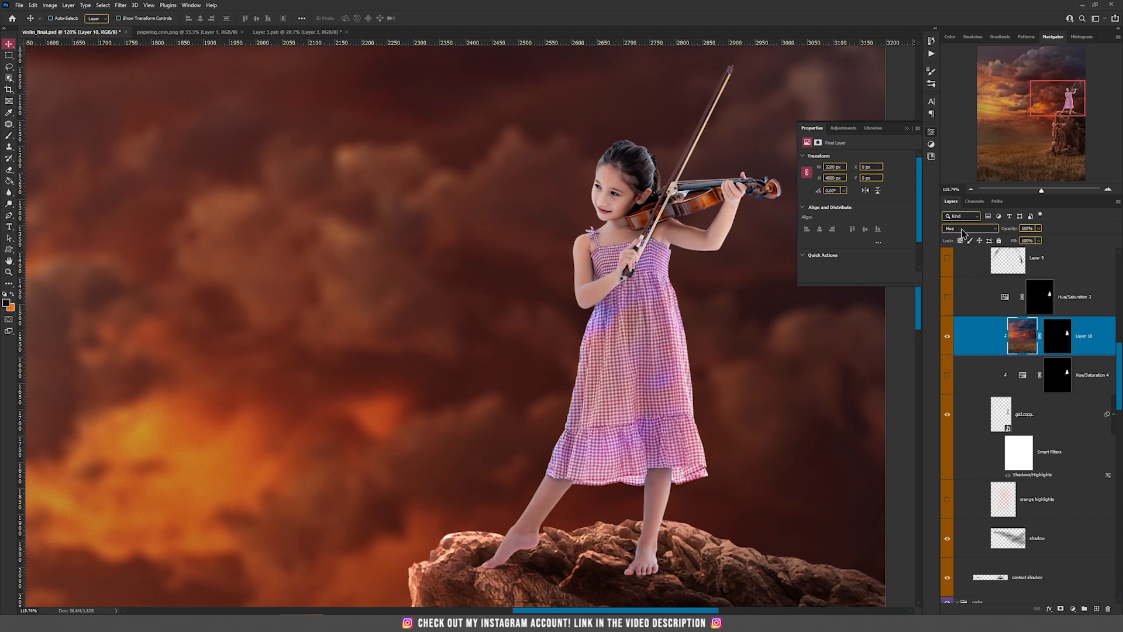
Step: Hide Layer 10, show the Hue/Saturation 3 adjustment that recolors the girl's dress, and select it
{"action": "left_click", "coordinate": [948, 337]}
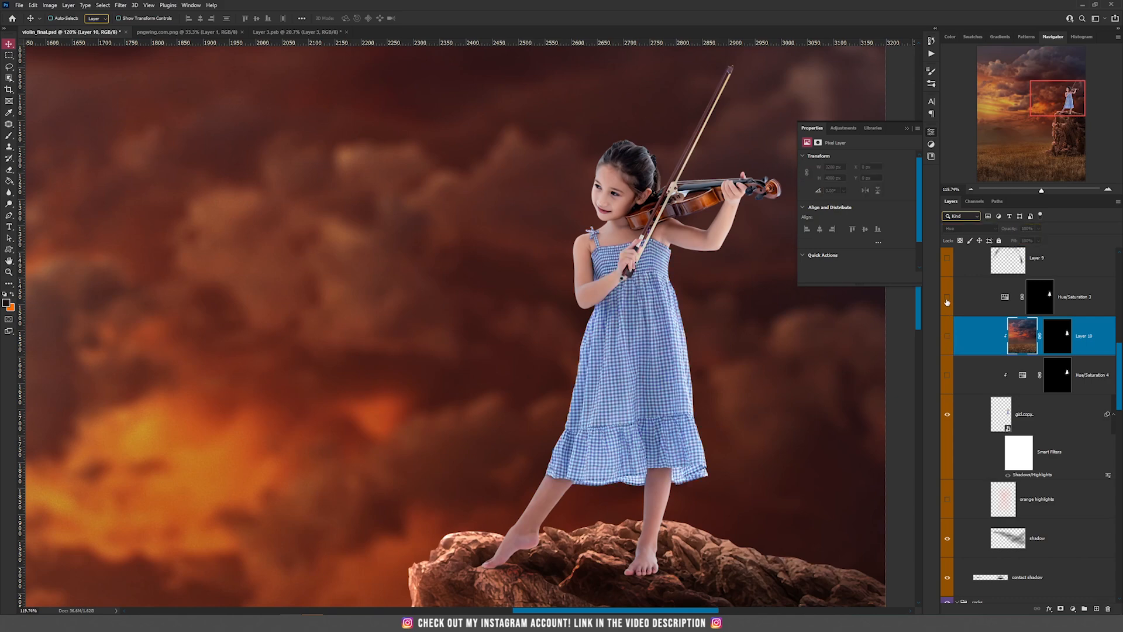
{"action": "left_click", "coordinate": [947, 298]}
{"action": "scroll", "coordinate": [696, 396], "scroll_direction": "down", "scroll_amount": 10}
{"action": "scroll", "coordinate": [695, 396], "scroll_direction": "up", "scroll_amount": 11}
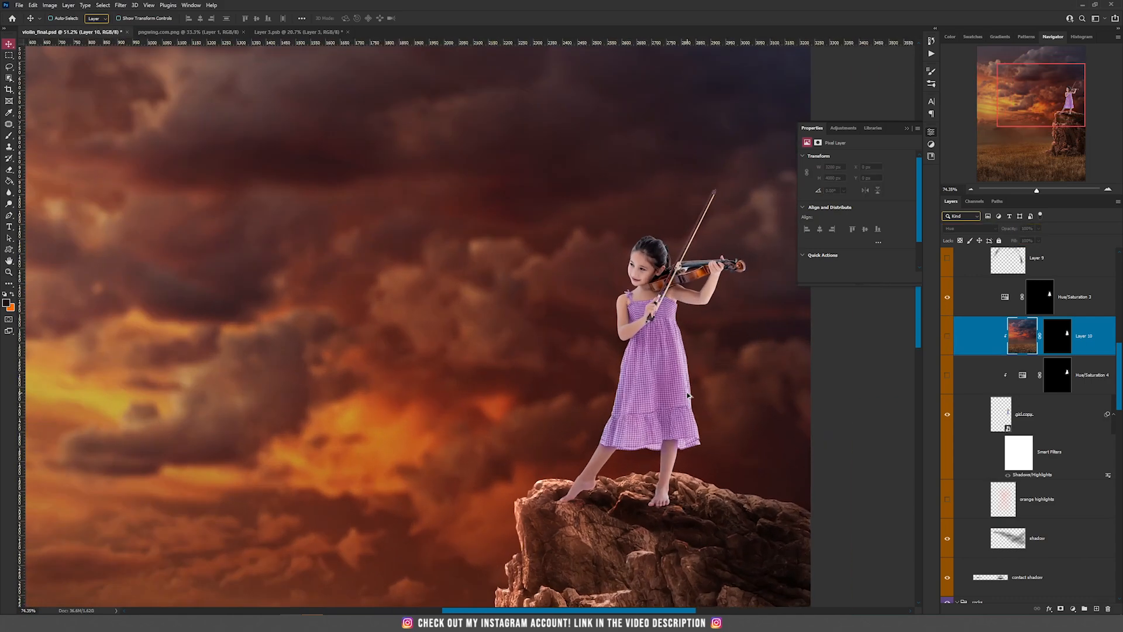
{"action": "left_click", "coordinate": [1070, 309]}
{"action": "scroll", "coordinate": [1046, 344], "scroll_direction": "up", "scroll_amount": 1}
{"action": "scroll", "coordinate": [656, 190], "scroll_direction": "up", "scroll_amount": 6}
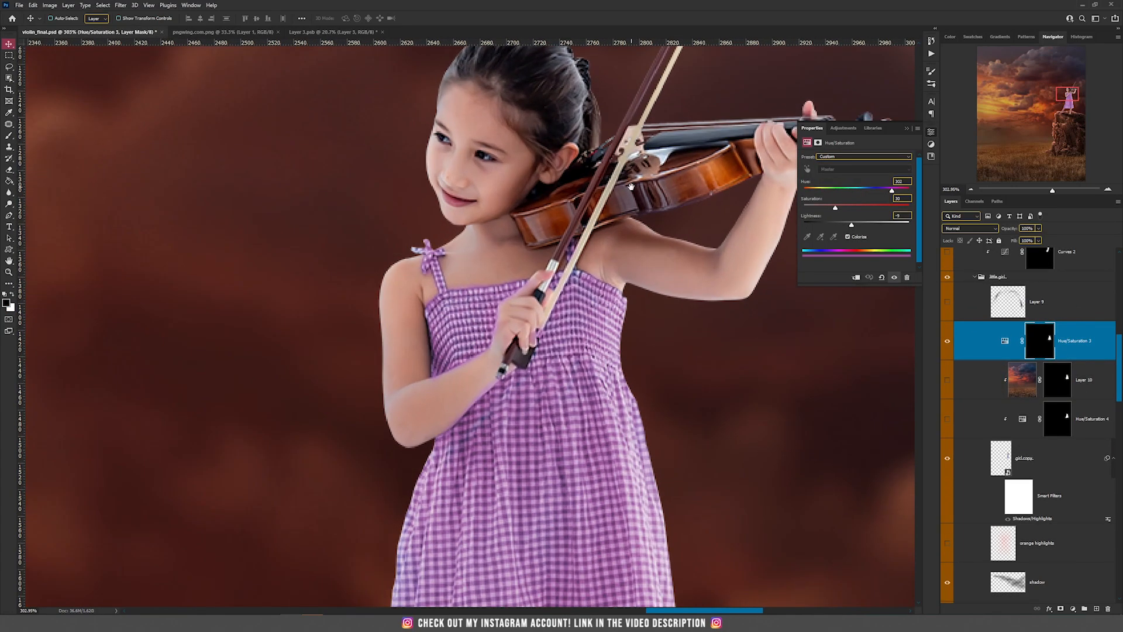
Step: Show the painted hair strands on Layer 9 and select that layer
{"action": "left_click_drag", "start_coordinate": [632, 187], "coordinate": [631, 394]}
{"action": "scroll", "coordinate": [631, 393], "scroll_direction": "up", "scroll_amount": 2}
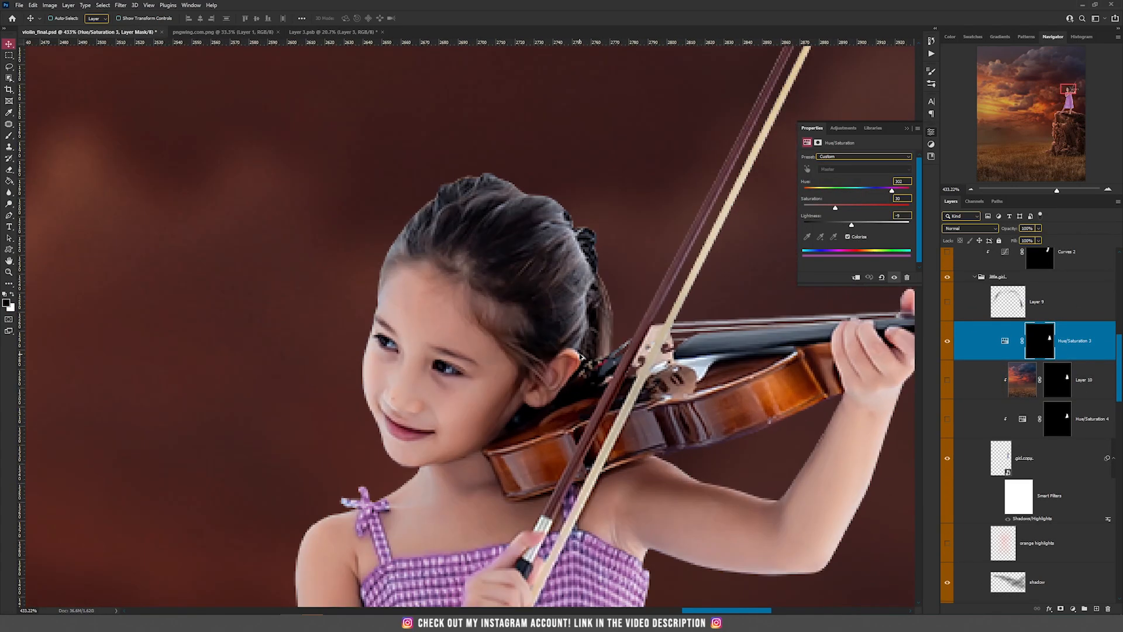
{"action": "left_click", "coordinate": [948, 301]}
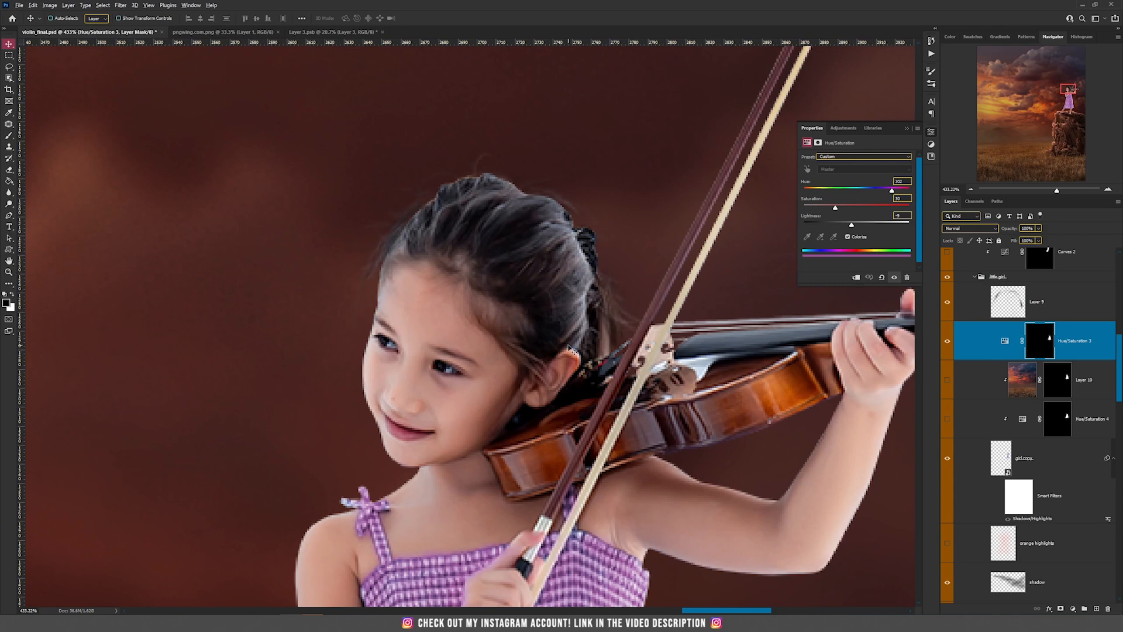
{"action": "scroll", "coordinate": [569, 348], "scroll_direction": "down", "scroll_amount": 2}
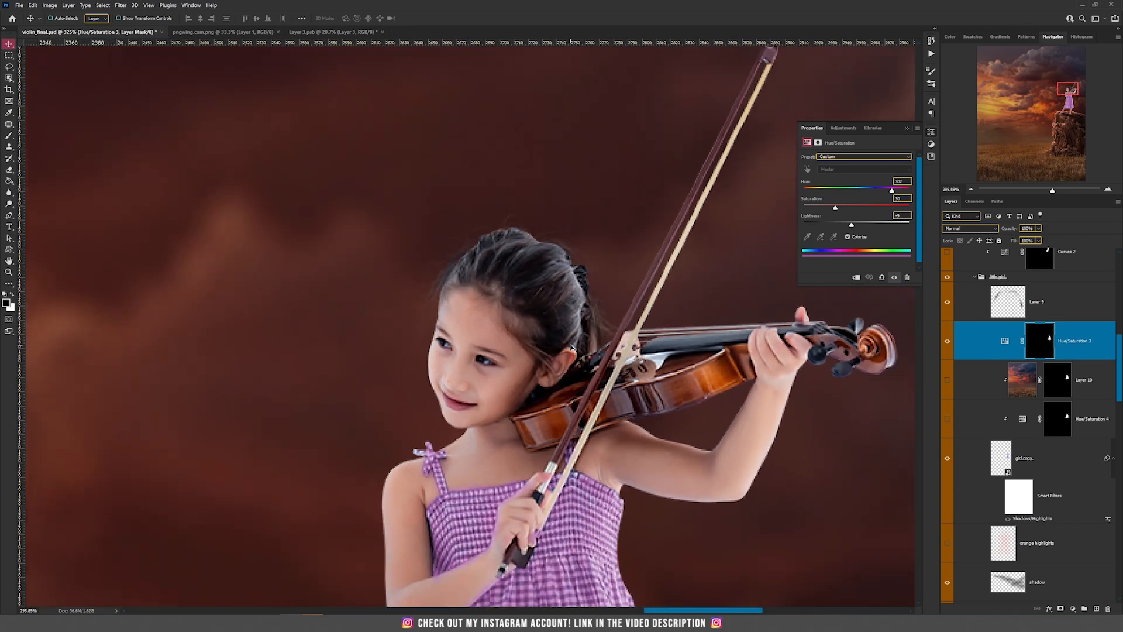
{"action": "left_click", "coordinate": [994, 306]}
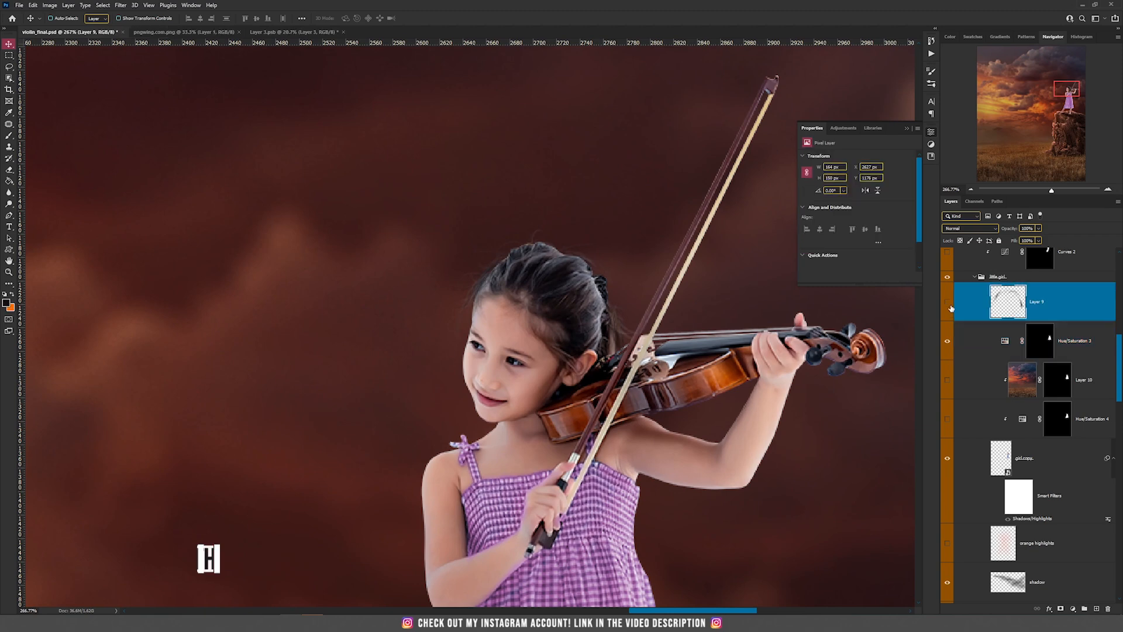
Step: Hide Layer 9, add a new empty layer above it, and choose the 3 px brush from General Brushes
{"action": "left_click", "coordinate": [947, 302]}
{"action": "left_click", "coordinate": [1096, 608]}
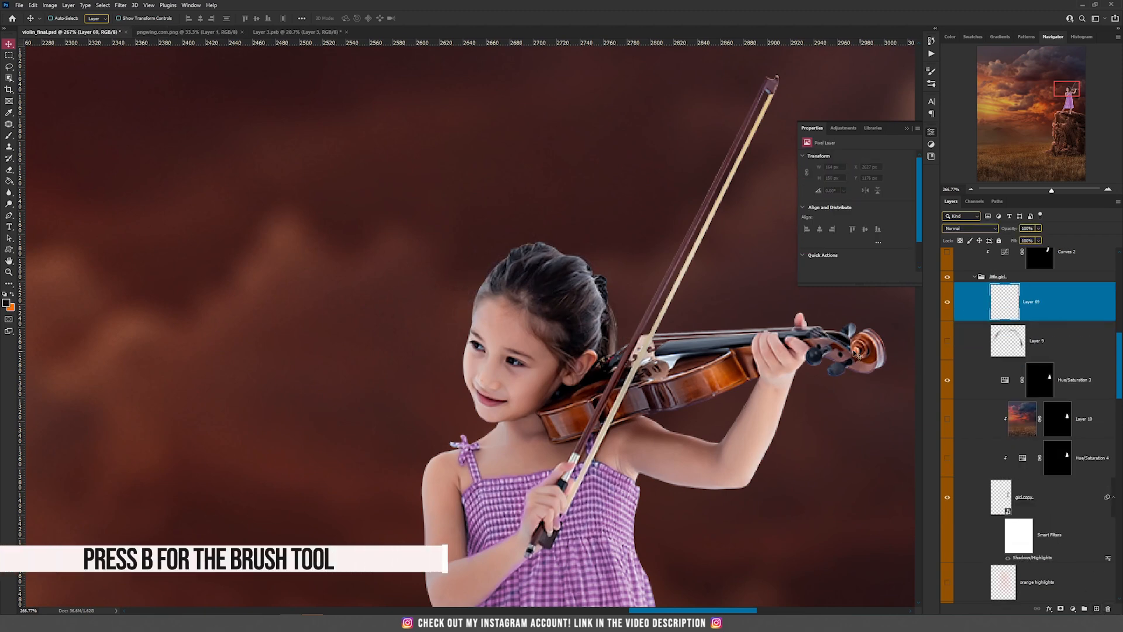
{"action": "key", "text": "b"}
{"action": "right_click", "coordinate": [471, 274]}
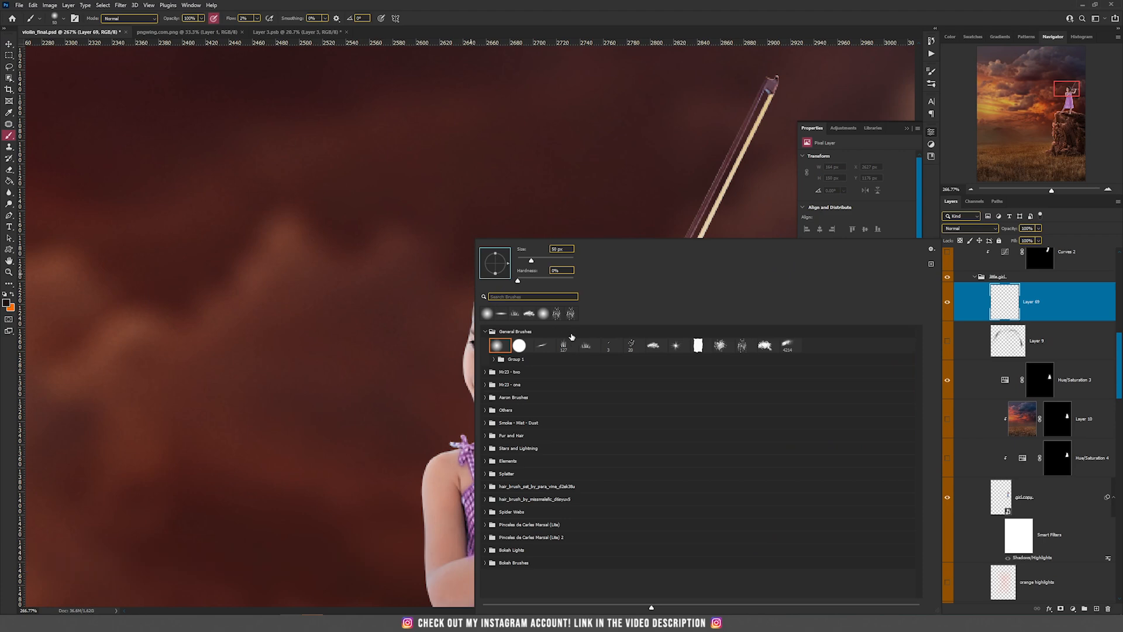
{"action": "left_click", "coordinate": [610, 348]}
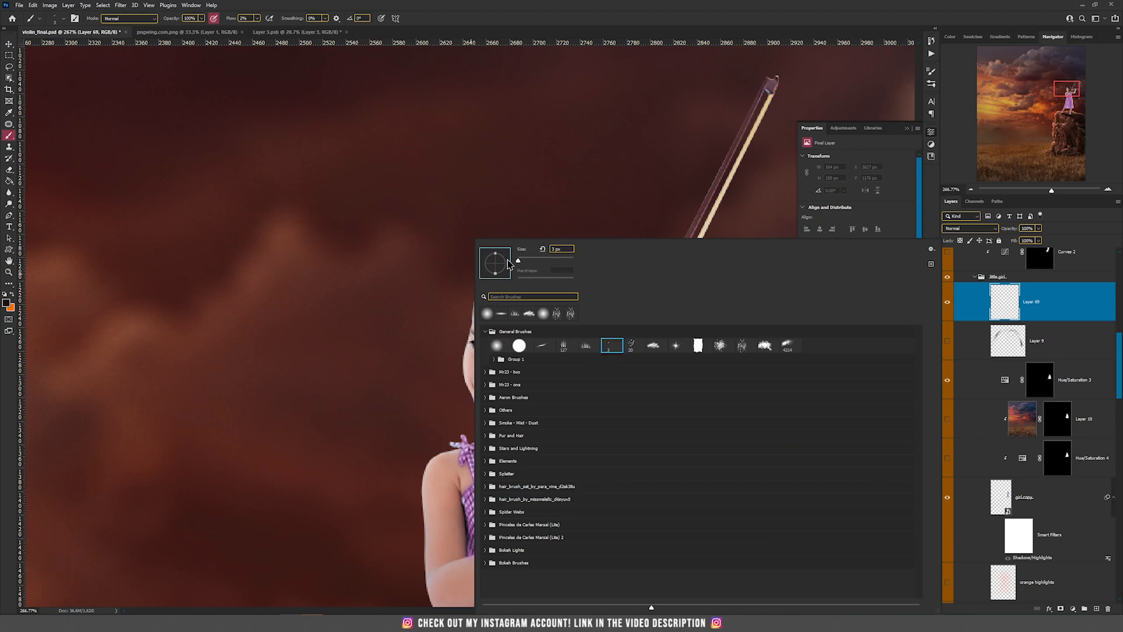
Step: Undo a trial brush stroke beside the girl's head and set the brush flow to 100%
{"action": "left_click_drag", "start_coordinate": [348, 264], "coordinate": [462, 317]}
{"action": "key", "text": "ctrl+z"}
{"action": "left_click", "coordinate": [256, 19]}
{"action": "left_click_drag", "start_coordinate": [254, 28], "coordinate": [338, 32]}
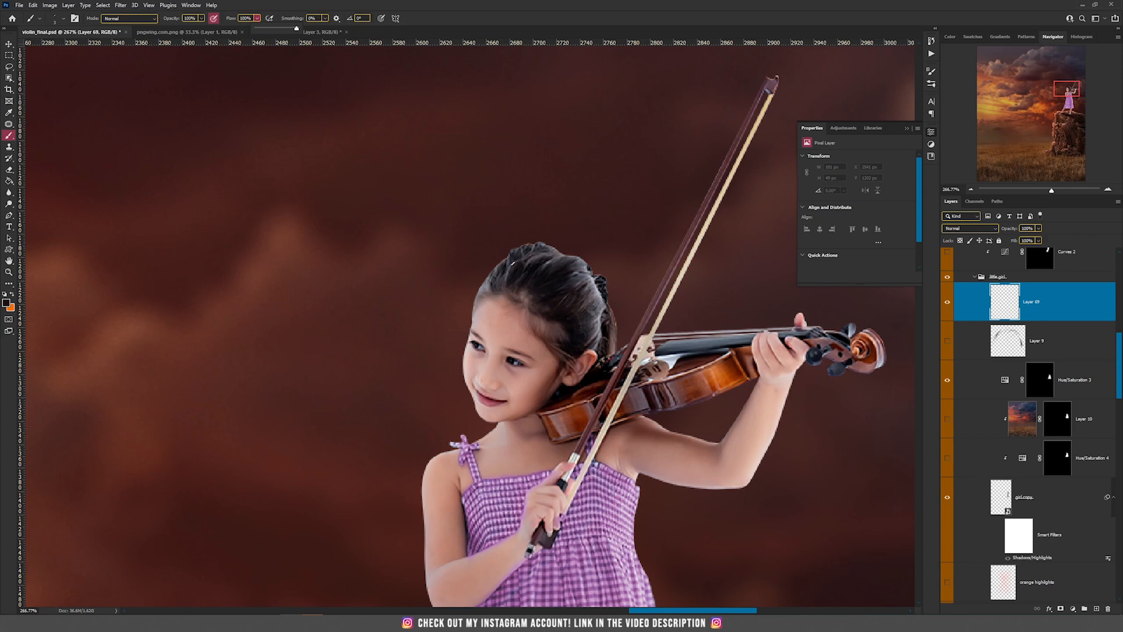
{"action": "right_click", "coordinate": [535, 240]}
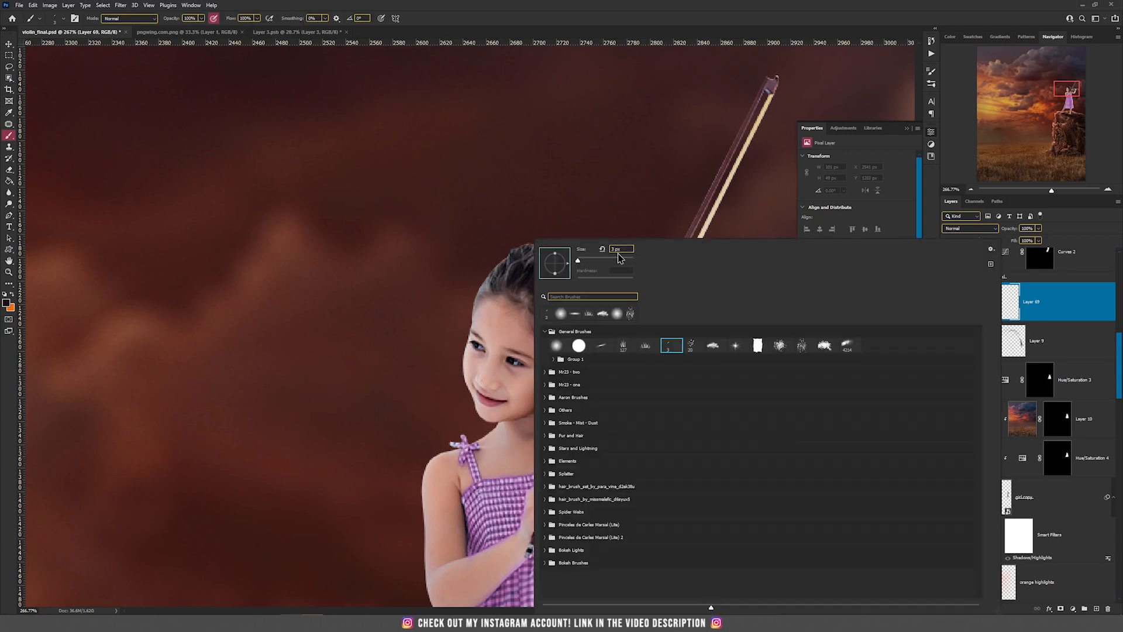
{"action": "left_click", "coordinate": [514, 275]}
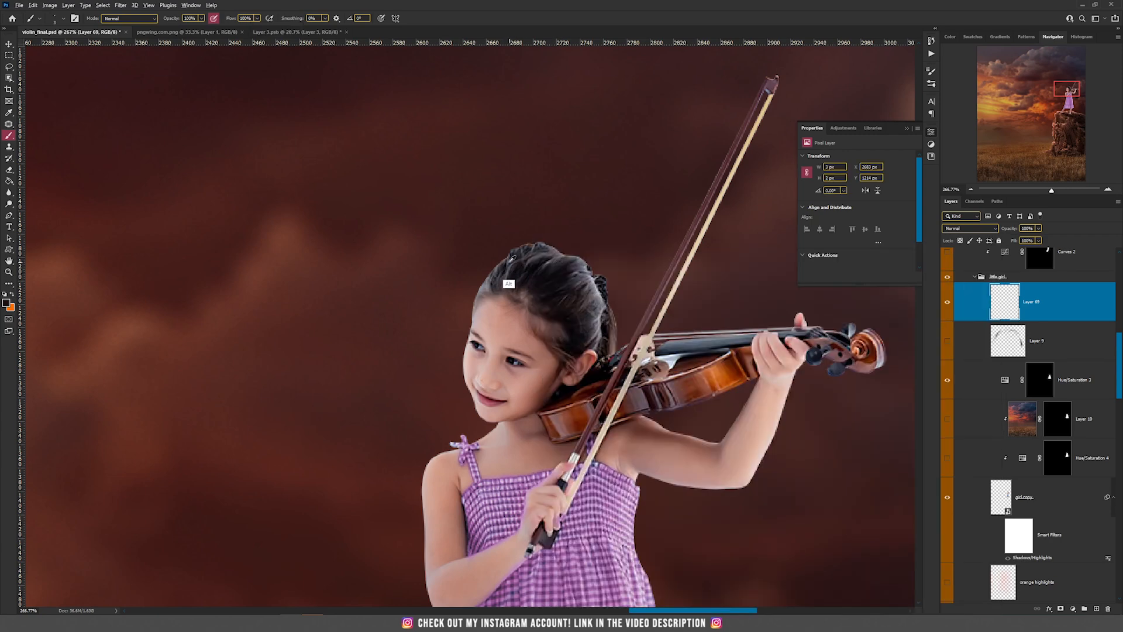
Step: Sample colors from the girl's hair and paint fine stray strands around her head on the new layer
{"action": "left_click", "coordinate": [503, 264], "text": "alt"}
{"action": "mouse_move", "coordinate": [493, 269]}
{"action": "left_mouse_down"}
{"action": "mouse_move", "coordinate": [466, 264]}
{"action": "mouse_move", "coordinate": [473, 291]}
{"action": "mouse_move", "coordinate": [516, 248]}
{"action": "mouse_move", "coordinate": [585, 259]}
{"action": "mouse_move", "coordinate": [630, 331]}
{"action": "left_mouse_up"}
{"action": "left_click", "coordinate": [503, 278], "text": "alt"}
{"action": "key", "text": "ctrl+z"}
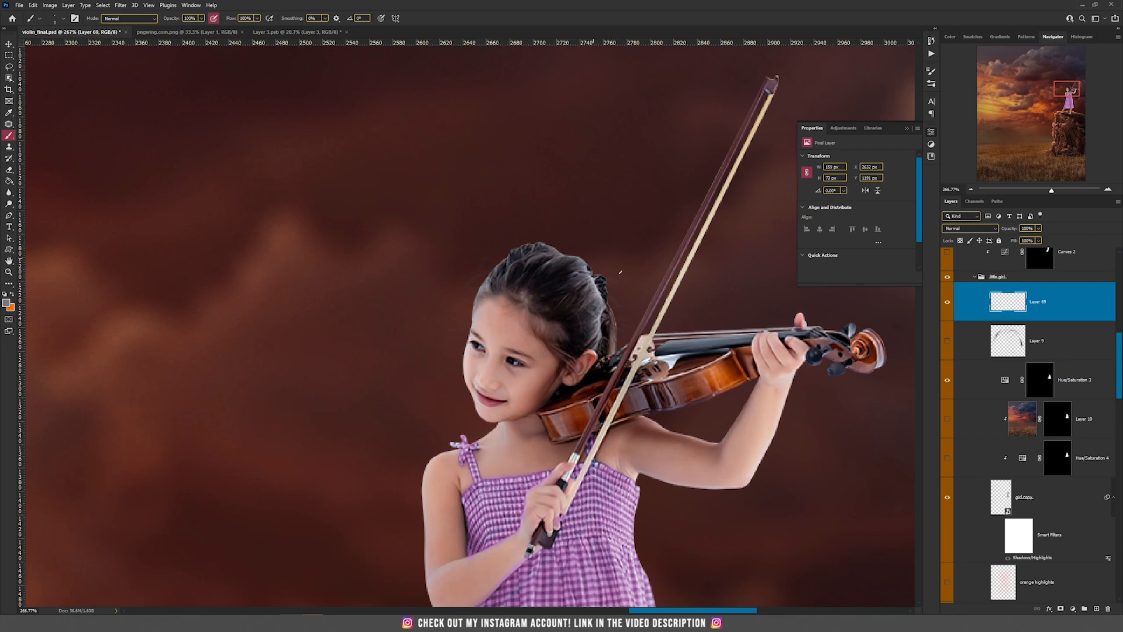
{"action": "left_click", "coordinate": [560, 284], "text": "alt"}
{"action": "left_click_drag", "start_coordinate": [605, 292], "coordinate": [616, 354]}
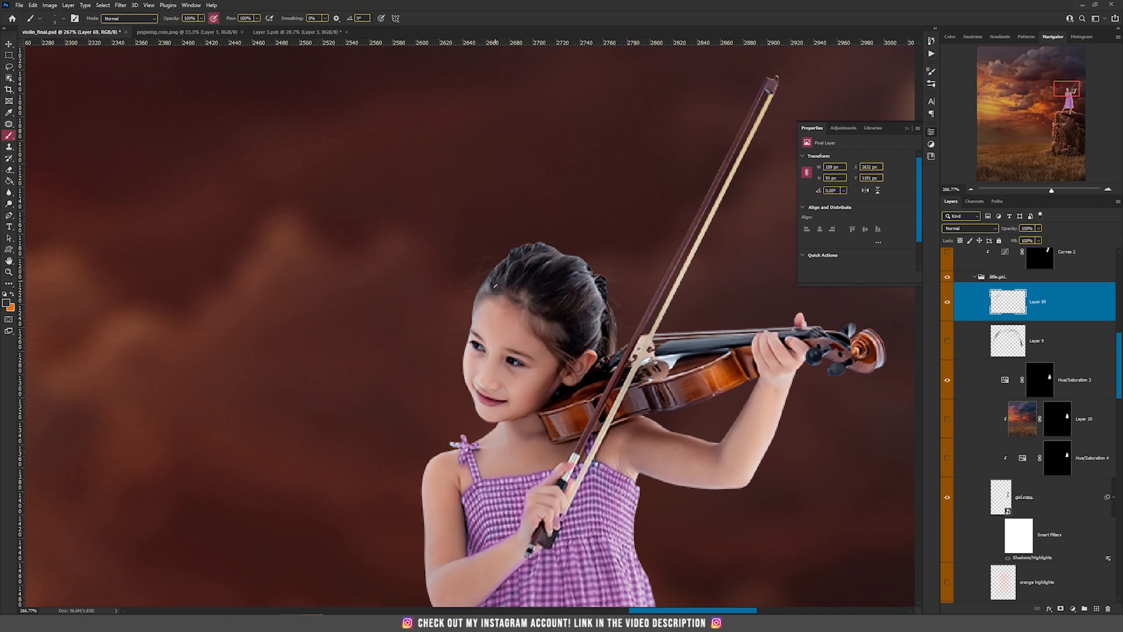
{"action": "left_click_drag", "start_coordinate": [490, 278], "coordinate": [546, 247]}
{"action": "left_click_drag", "start_coordinate": [490, 289], "coordinate": [450, 309]}
Step: Delete the practice hair layer and show Layer 9 again
{"action": "left_click", "coordinate": [1108, 608]}
{"action": "left_click", "coordinate": [948, 302]}
{"action": "scroll", "coordinate": [723, 319], "scroll_direction": "down", "scroll_amount": 4}
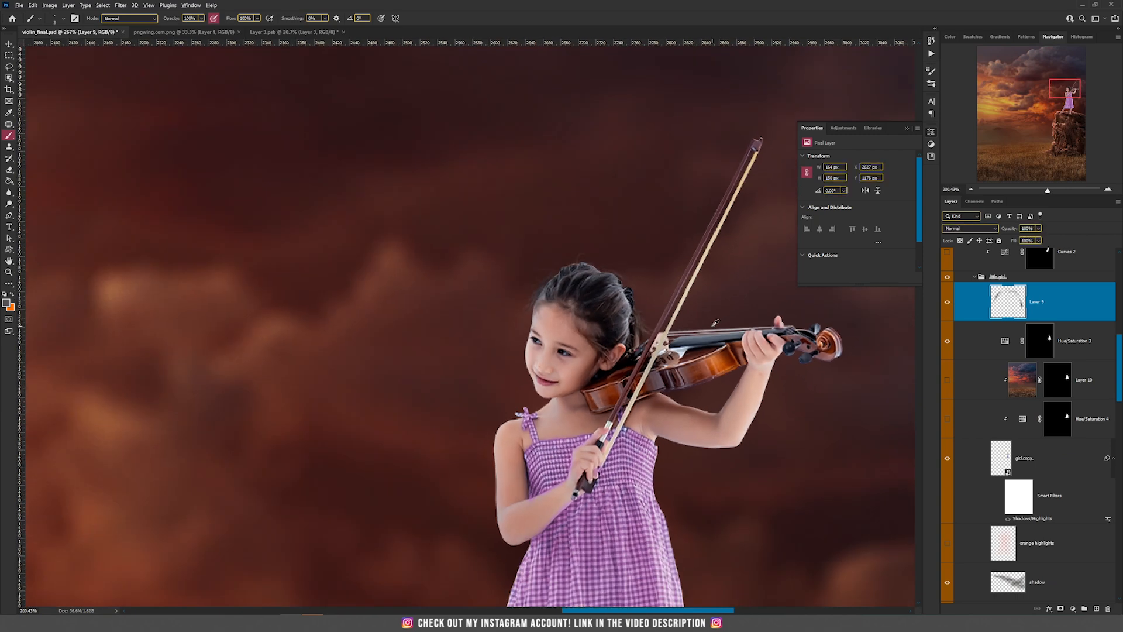
{"action": "scroll", "coordinate": [700, 321], "scroll_direction": "up", "scroll_amount": 6}
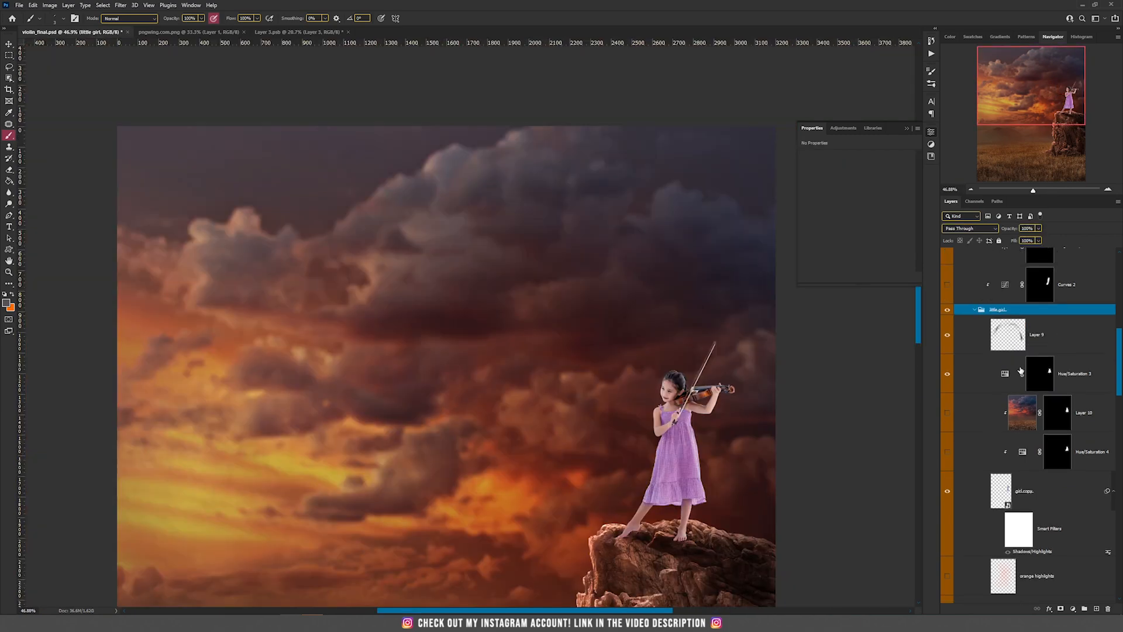
Step: Collapse the little girl layer group and leave the group selected
{"action": "left_click", "coordinate": [989, 322]}
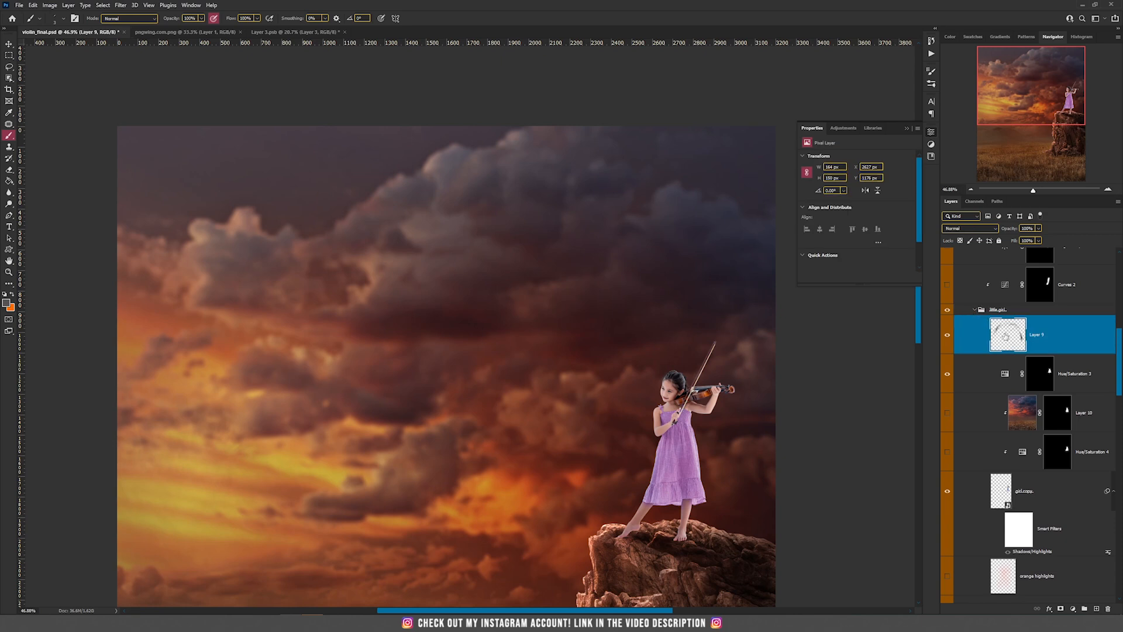
{"action": "scroll", "coordinate": [1049, 338], "scroll_direction": "up", "scroll_amount": 3}
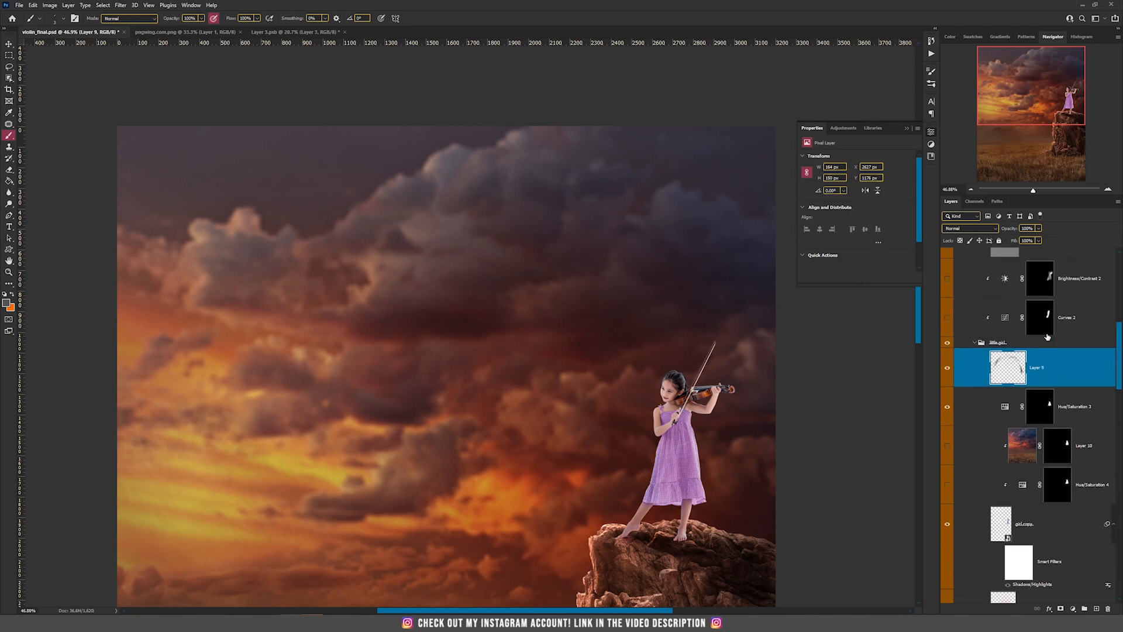
{"action": "left_click", "coordinate": [975, 419]}
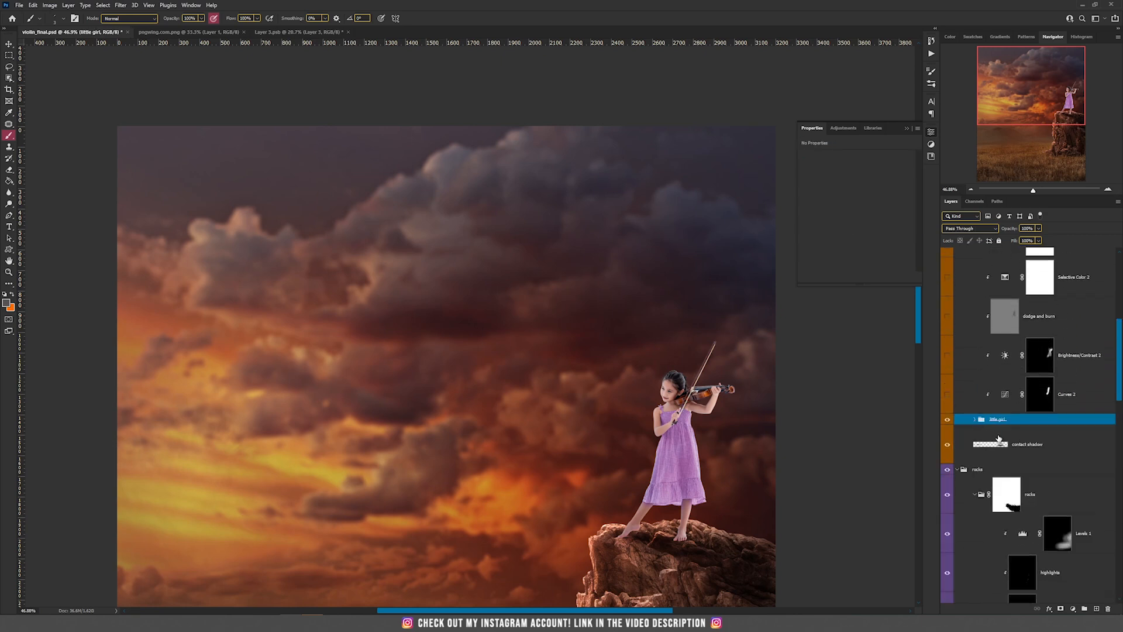
Step: Try moving the little girl group up and away from the rock, and undo the move
{"action": "key", "text": "v"}
{"action": "left_click_drag", "start_coordinate": [705, 415], "coordinate": [662, 349]}
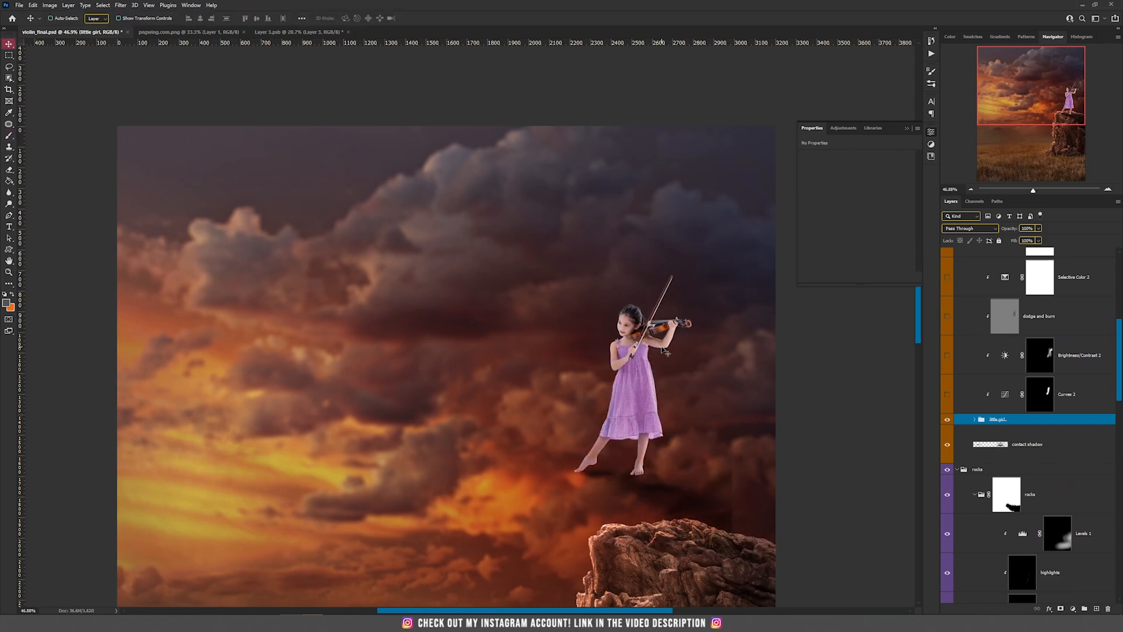
{"action": "key", "text": "ctrl+z"}
Step: Show and select the Curves 2 adjustment above the little girl group, trying a brighter curve and undoing it
{"action": "scroll", "coordinate": [673, 351], "scroll_direction": "up", "scroll_amount": 3}
{"action": "scroll", "coordinate": [1000, 425], "scroll_direction": "up", "scroll_amount": 1}
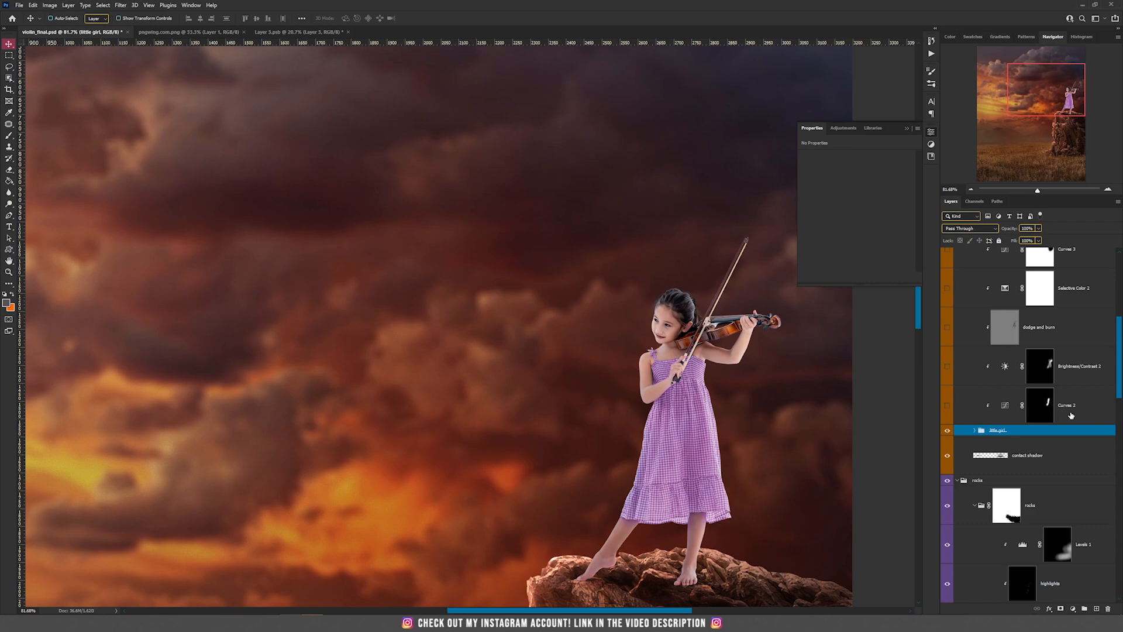
{"action": "left_click", "coordinate": [1071, 416]}
{"action": "left_click", "coordinate": [946, 406]}
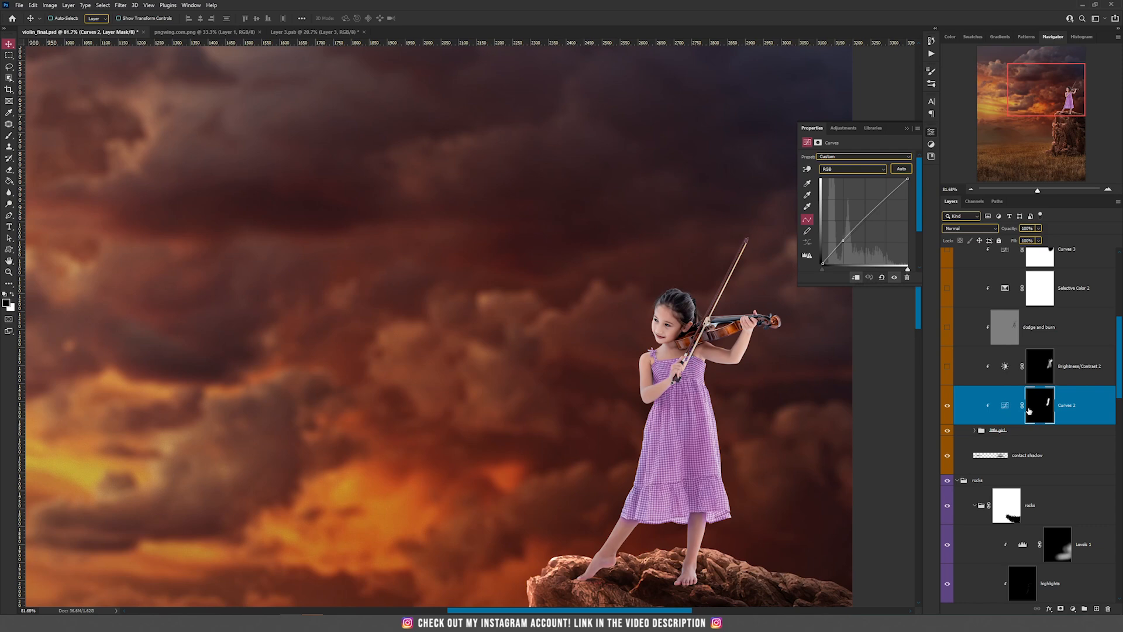
{"action": "left_click", "coordinate": [1007, 411]}
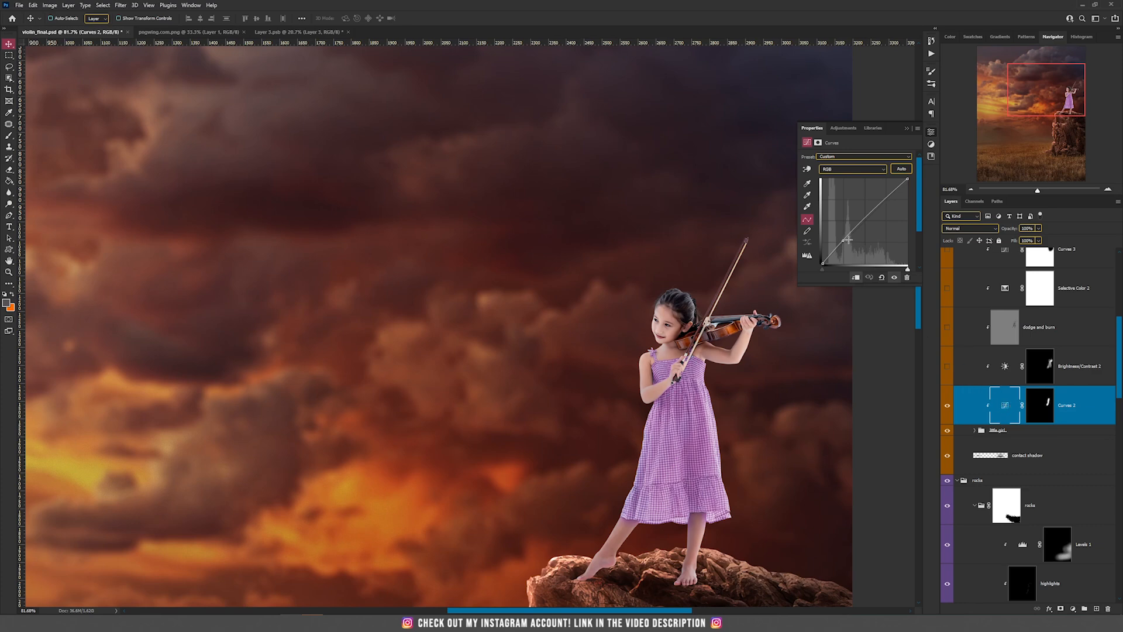
{"action": "left_click_drag", "start_coordinate": [844, 239], "coordinate": [838, 232]}
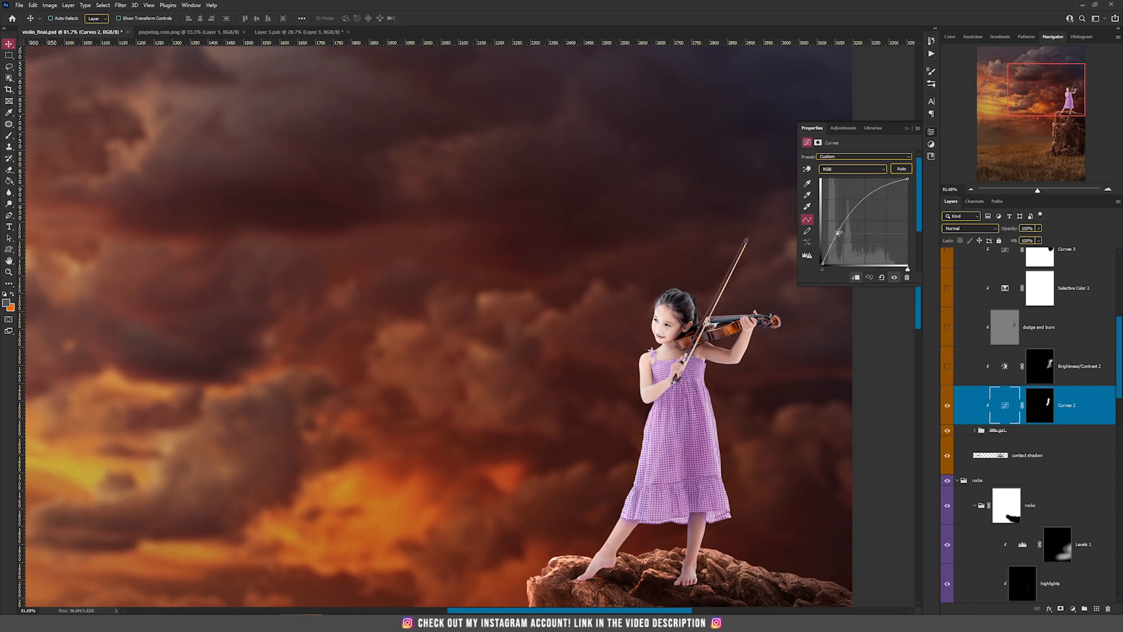
{"action": "key", "text": "ctrl+z"}
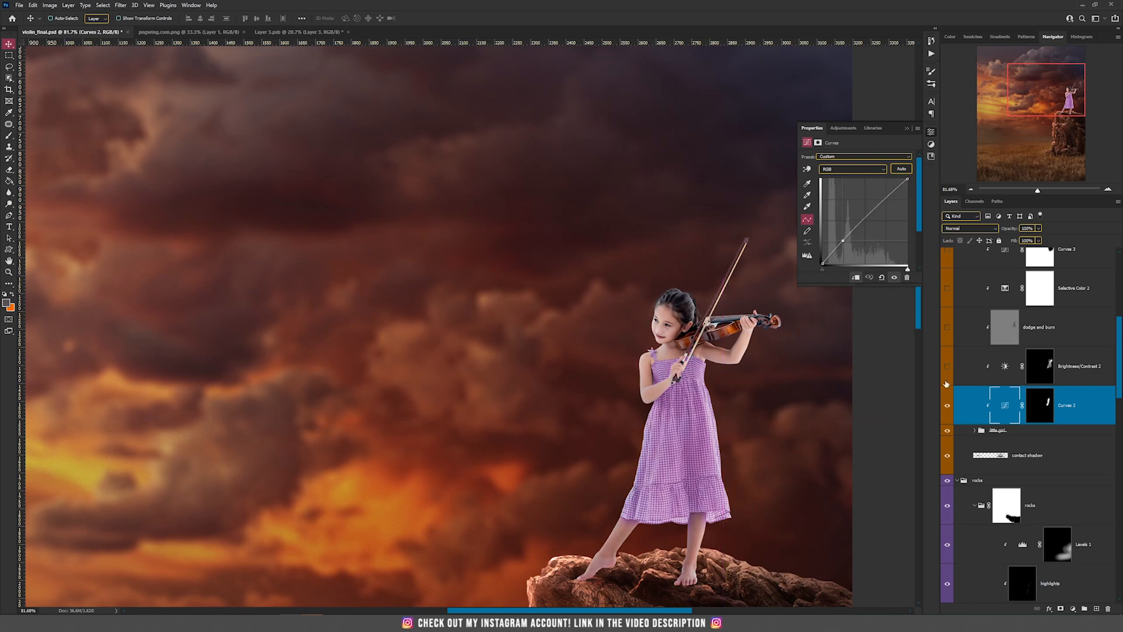
Step: Show the Brightness/Contrast 2 adjustment, select it, and compare the girl with it off and on
{"action": "left_click", "coordinate": [948, 366]}
{"action": "left_click", "coordinate": [1032, 370]}
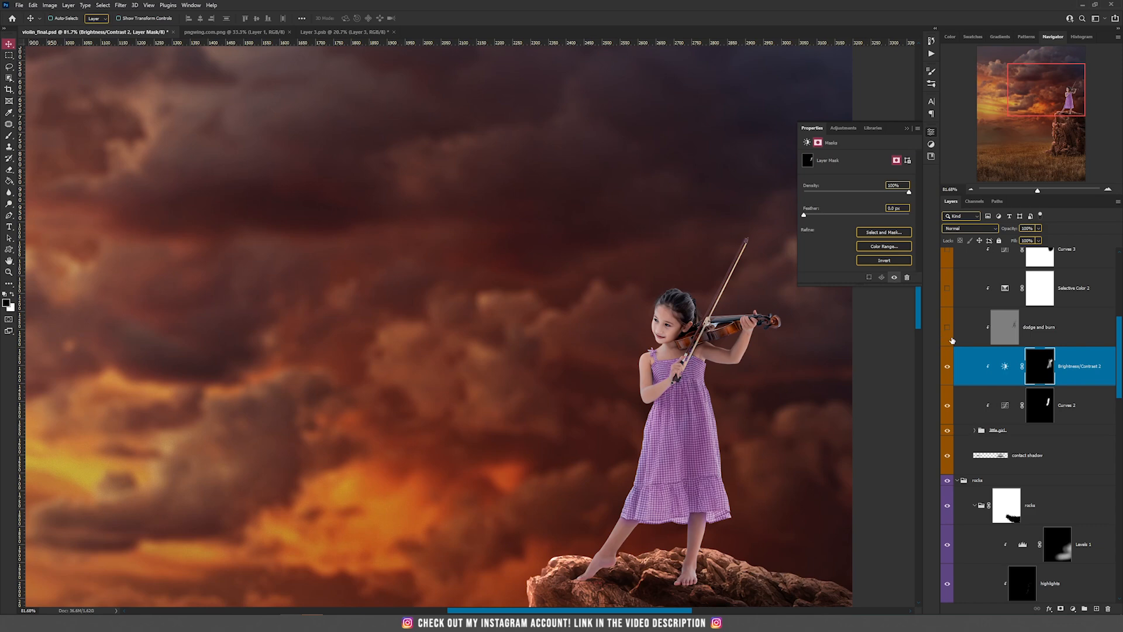
{"action": "left_click", "coordinate": [1005, 365]}
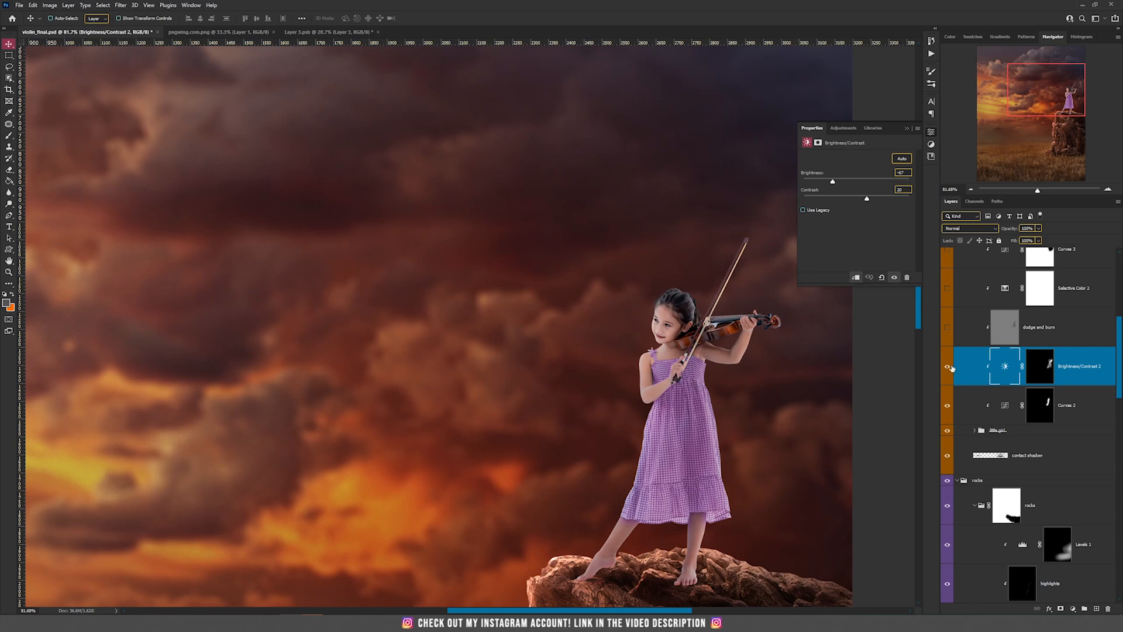
{"action": "left_click", "coordinate": [948, 366]}
{"action": "left_click", "coordinate": [948, 366]}
Step: Select the dodge and burn layer and make it visible over the girl
{"action": "left_click", "coordinate": [959, 336]}
{"action": "left_click", "coordinate": [948, 329]}
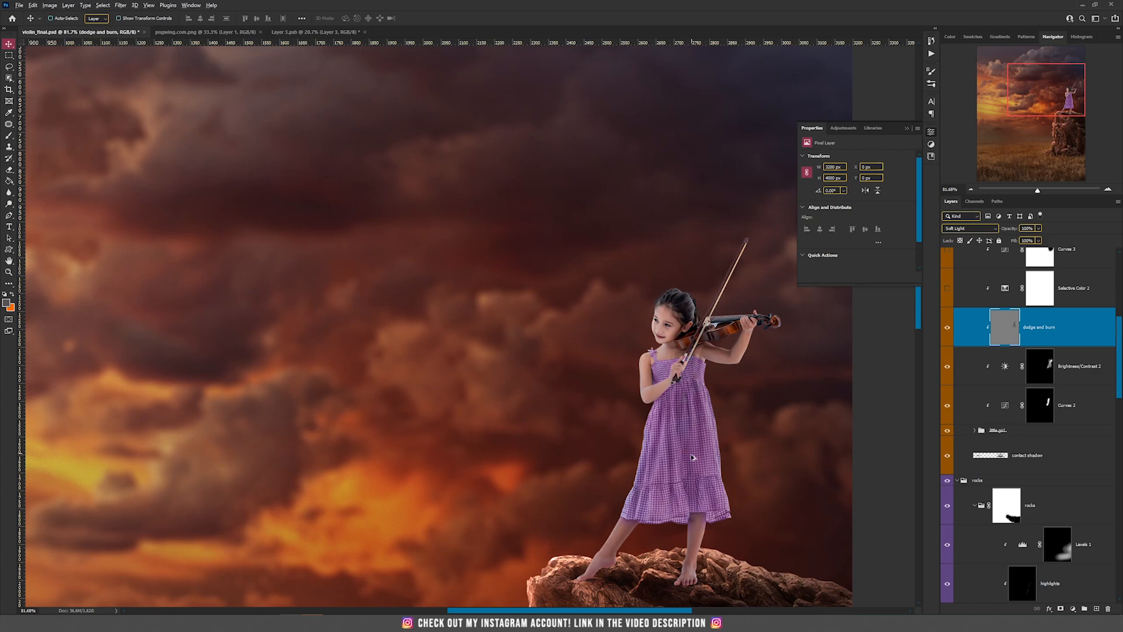
{"action": "scroll", "coordinate": [694, 457], "scroll_direction": "up", "scroll_amount": 3}
{"action": "left_click_drag", "start_coordinate": [710, 337], "coordinate": [660, 446]}
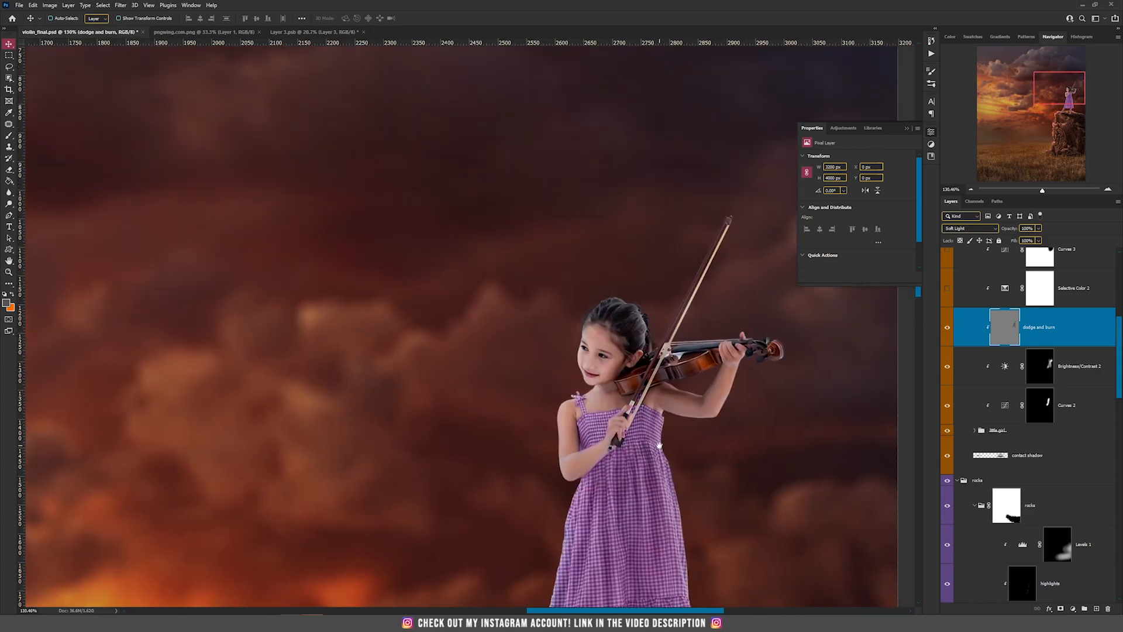
Step: Show the Selective Color 2 and Curves 3 adjustments, selecting each one in turn
{"action": "left_click", "coordinate": [1041, 298]}
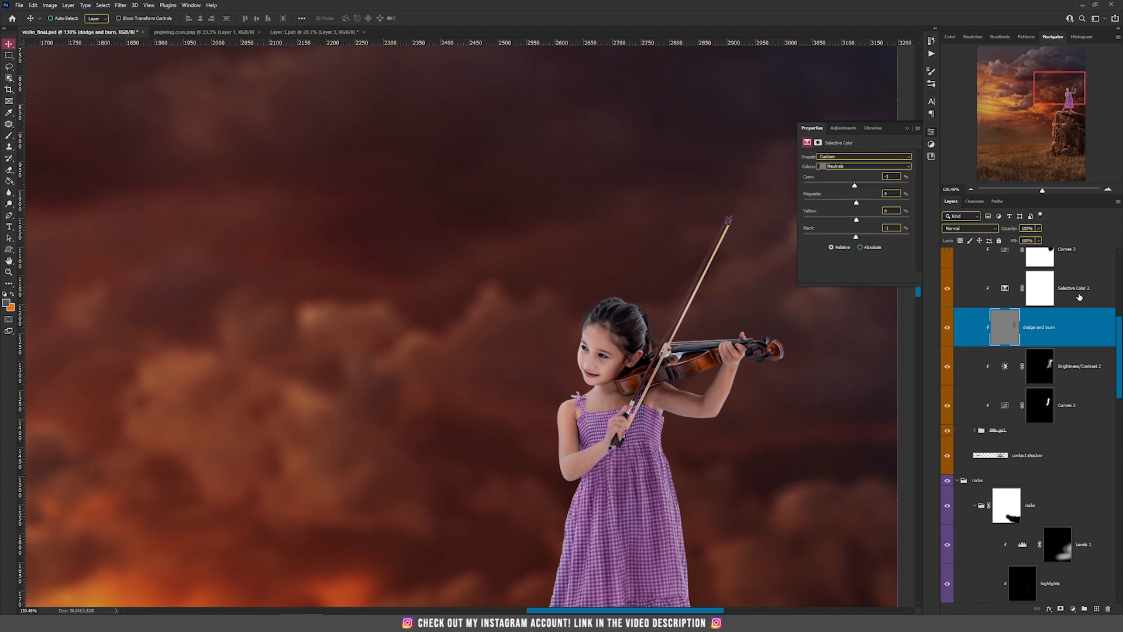
{"action": "left_click", "coordinate": [1004, 297]}
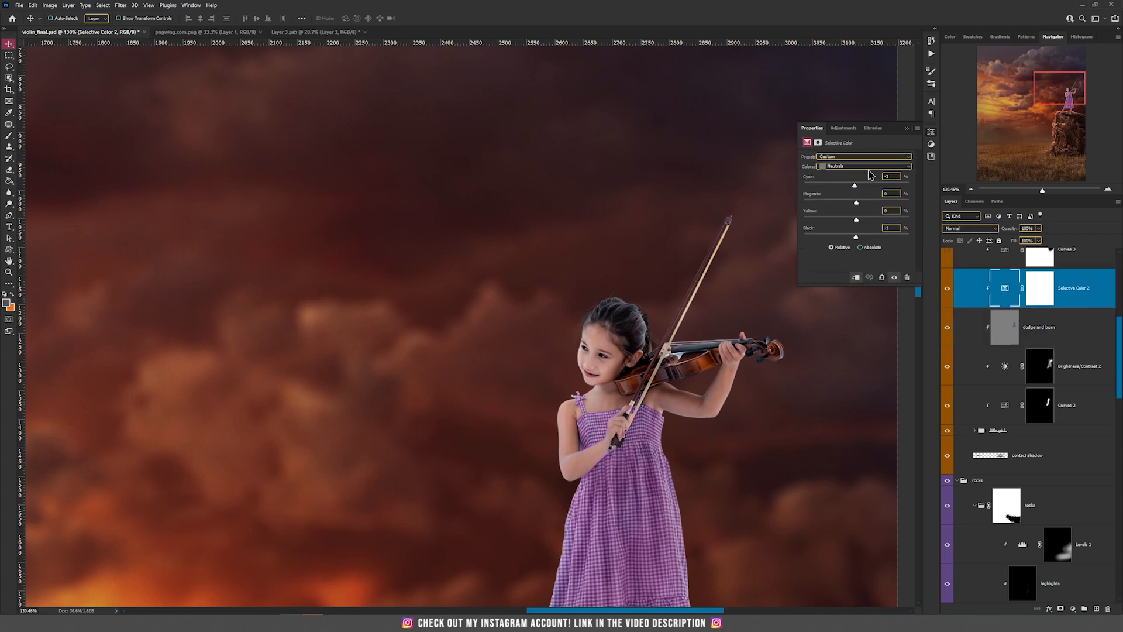
{"action": "scroll", "coordinate": [760, 395], "scroll_direction": "down", "scroll_amount": 3}
{"action": "scroll", "coordinate": [988, 337], "scroll_direction": "up", "scroll_amount": 3}
{"action": "left_click", "coordinate": [950, 351]}
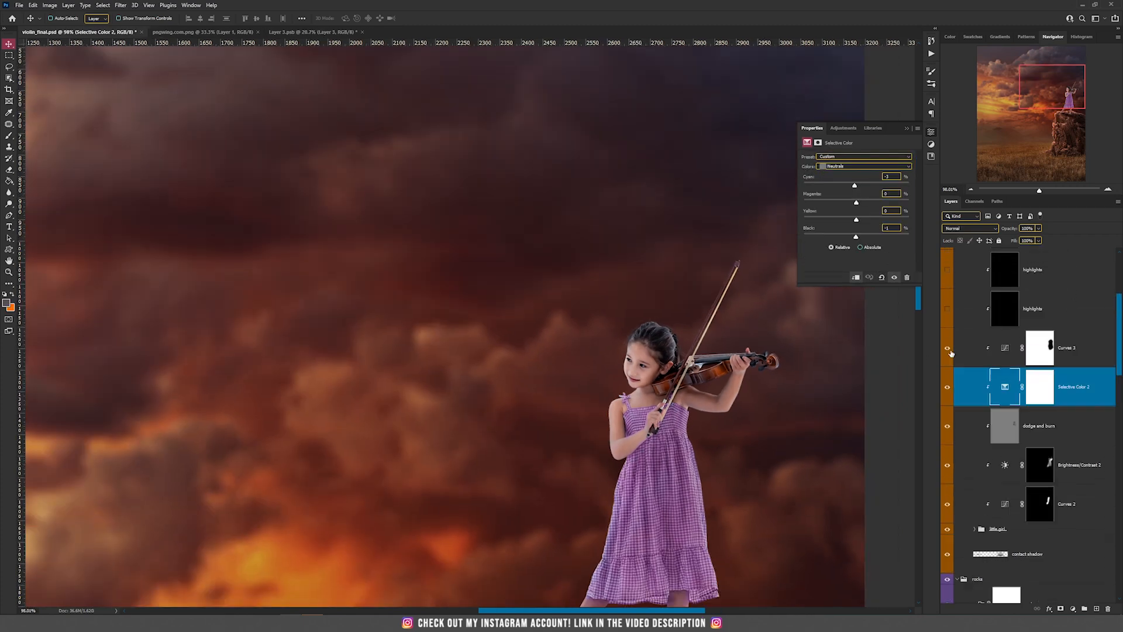
{"action": "left_click", "coordinate": [971, 349]}
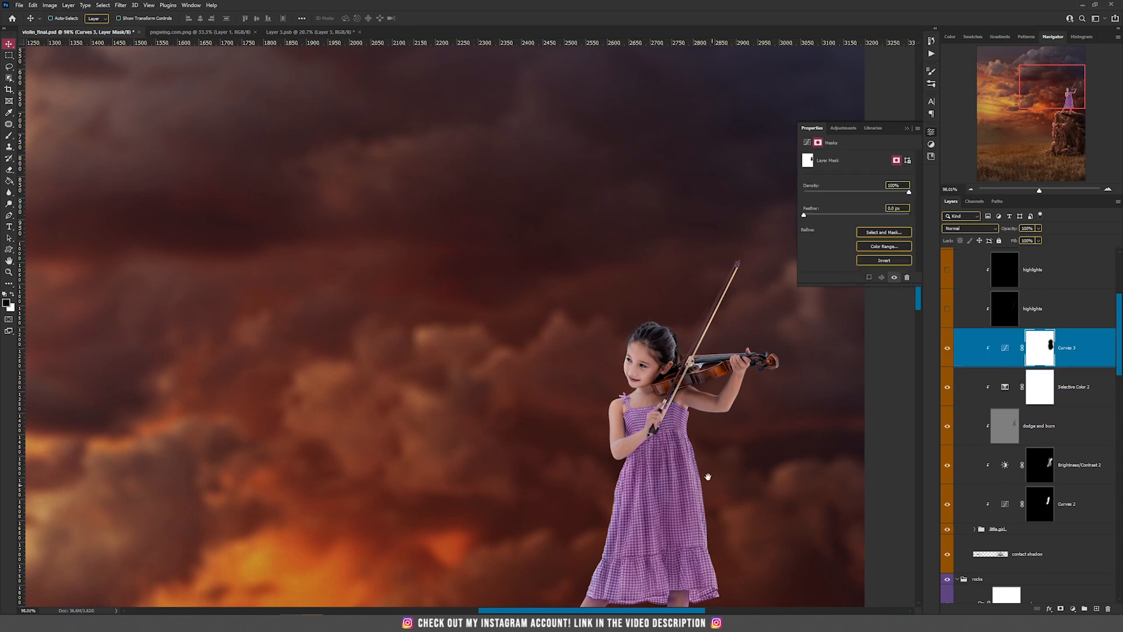
{"action": "left_click_drag", "start_coordinate": [709, 479], "coordinate": [680, 368]}
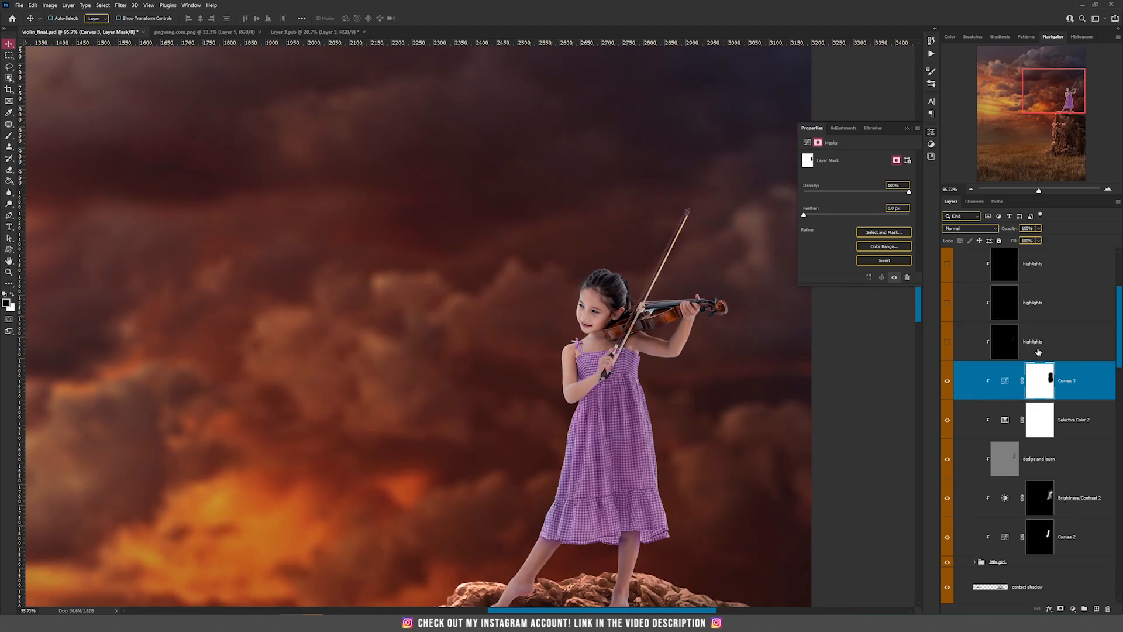
Step: Select and show the highlights layer directly above Curves 3, comparing the girl with it off and on
{"action": "left_click", "coordinate": [1038, 350]}
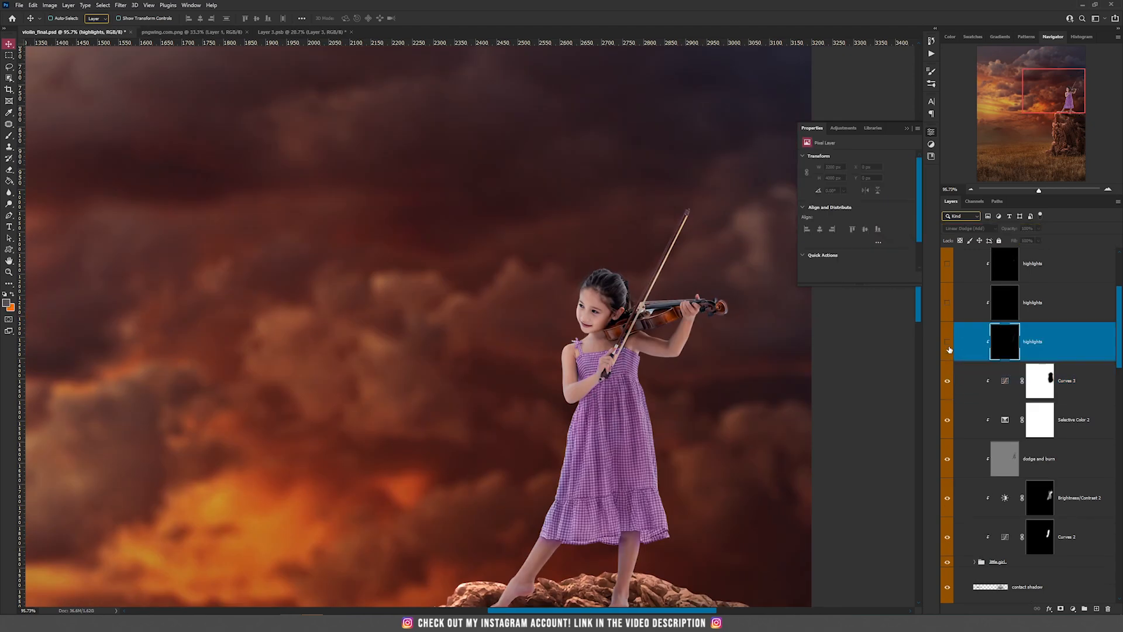
{"action": "left_click", "coordinate": [948, 345]}
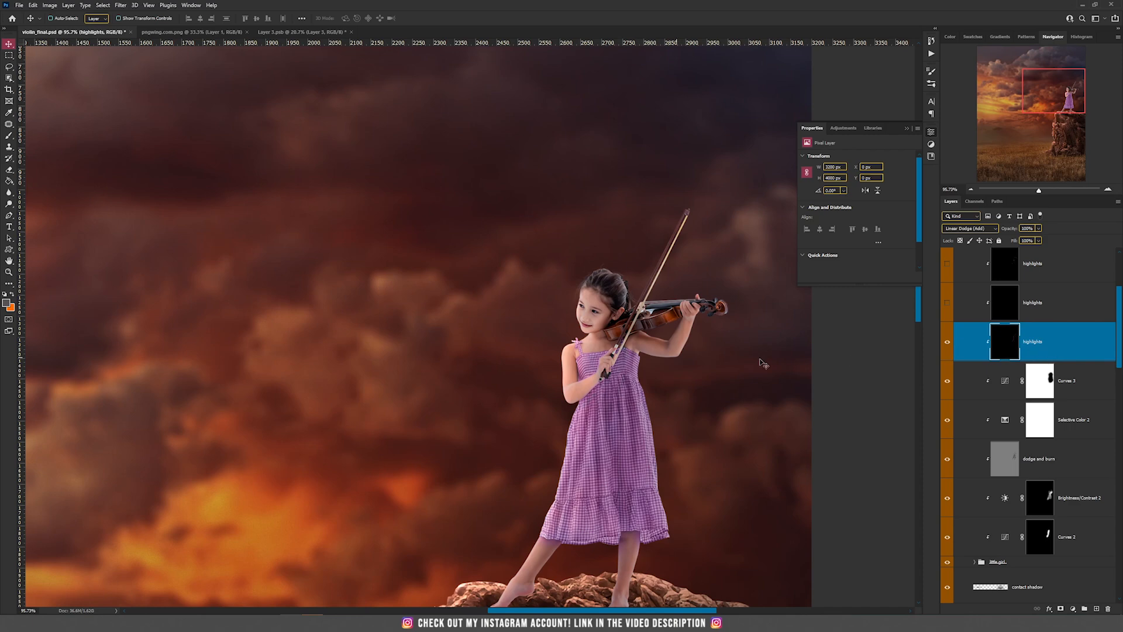
{"action": "left_click", "coordinate": [948, 347]}
{"action": "left_click", "coordinate": [949, 345]}
{"action": "key", "text": "b"}
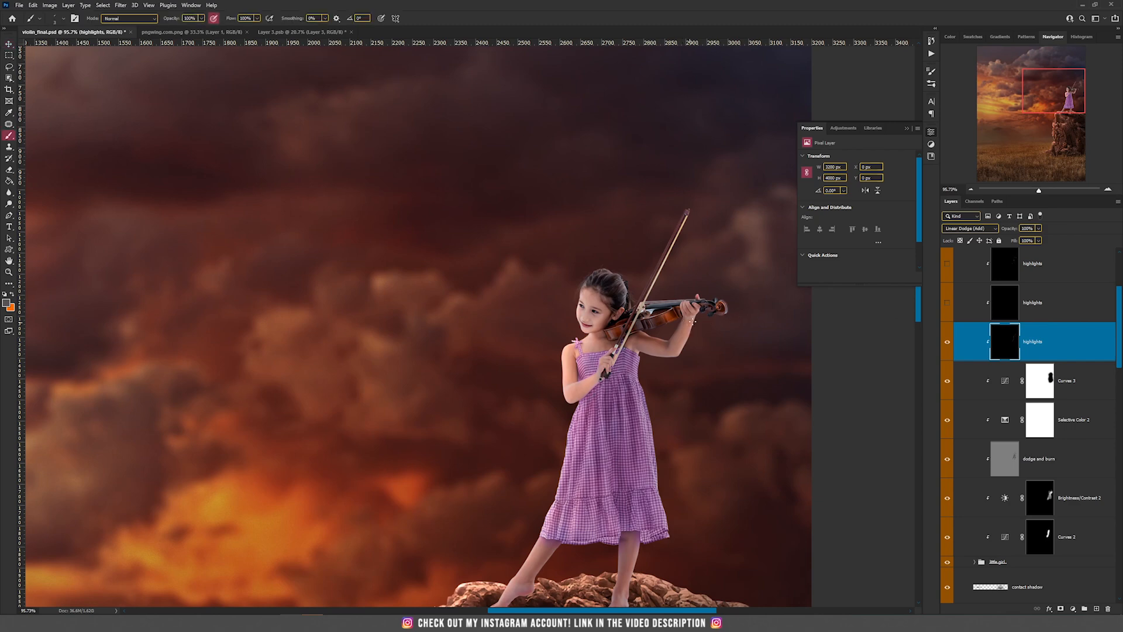
{"action": "left_click", "coordinate": [975, 229]}
{"action": "left_click", "coordinate": [974, 229]}
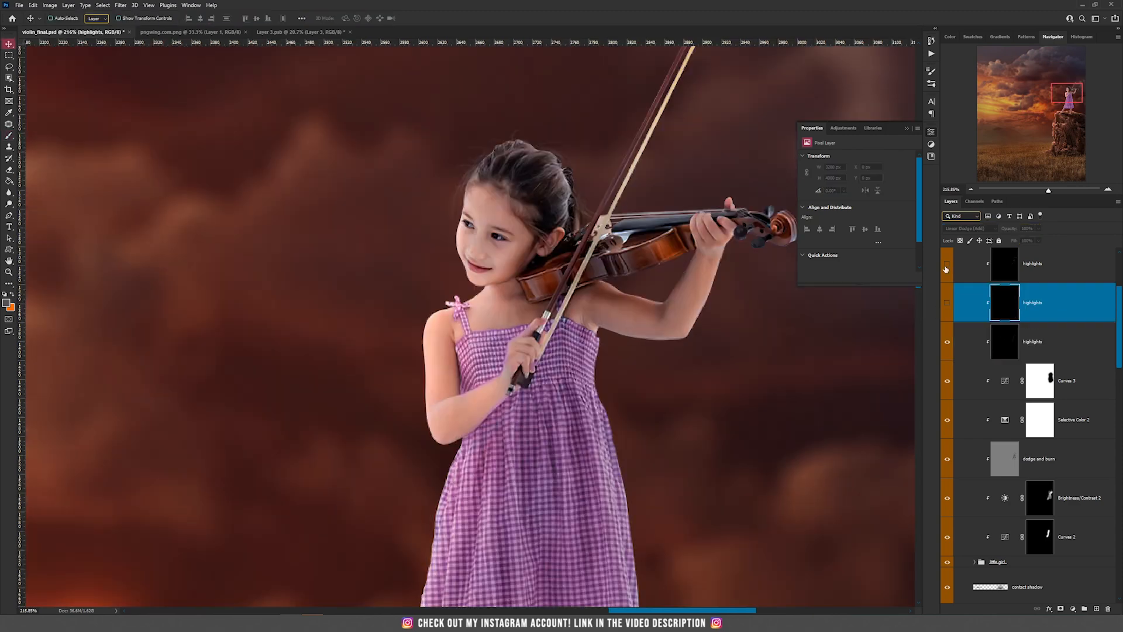
Step: Select and show the third highlights layer above Curves 3, and examine the rim light along the girl's arms and dress
{"action": "left_click", "coordinate": [1003, 270]}
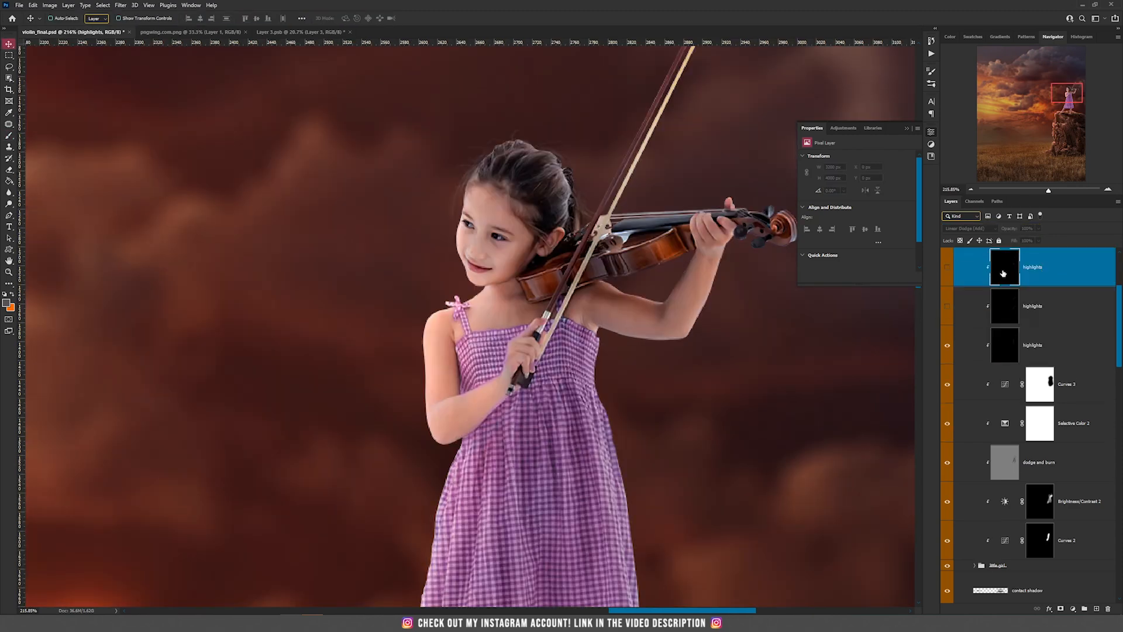
{"action": "left_click", "coordinate": [948, 268]}
{"action": "scroll", "coordinate": [543, 450], "scroll_direction": "down", "scroll_amount": 2}
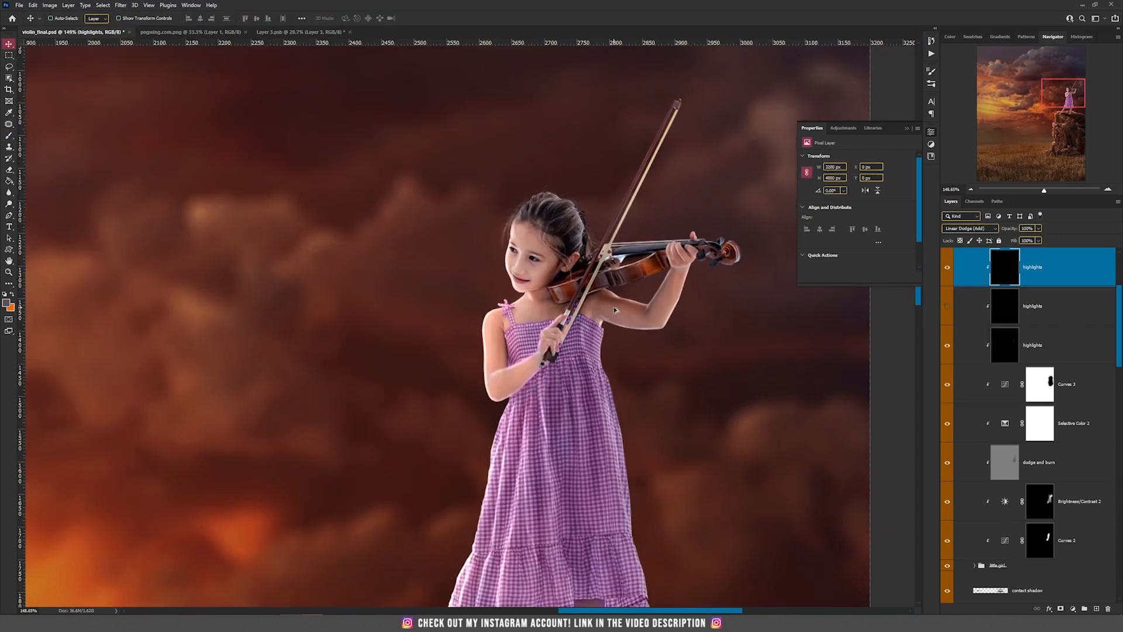
{"action": "scroll", "coordinate": [543, 450], "scroll_direction": "down", "scroll_amount": 2}
{"action": "scroll", "coordinate": [610, 342], "scroll_direction": "up", "scroll_amount": 5}
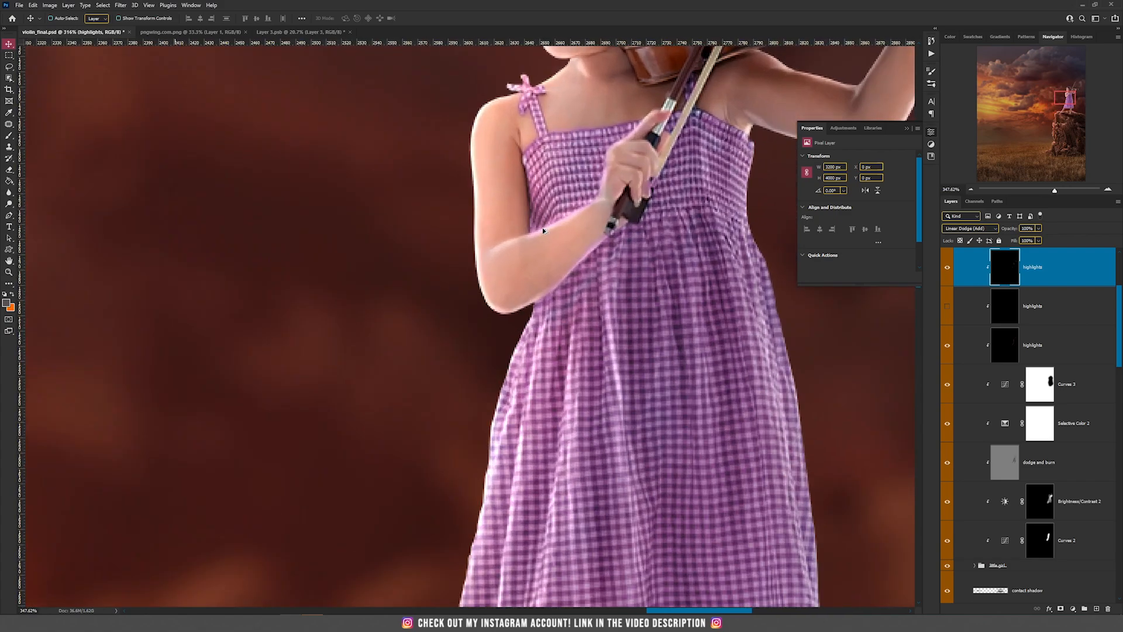
{"action": "left_click_drag", "start_coordinate": [610, 342], "coordinate": [614, 468]}
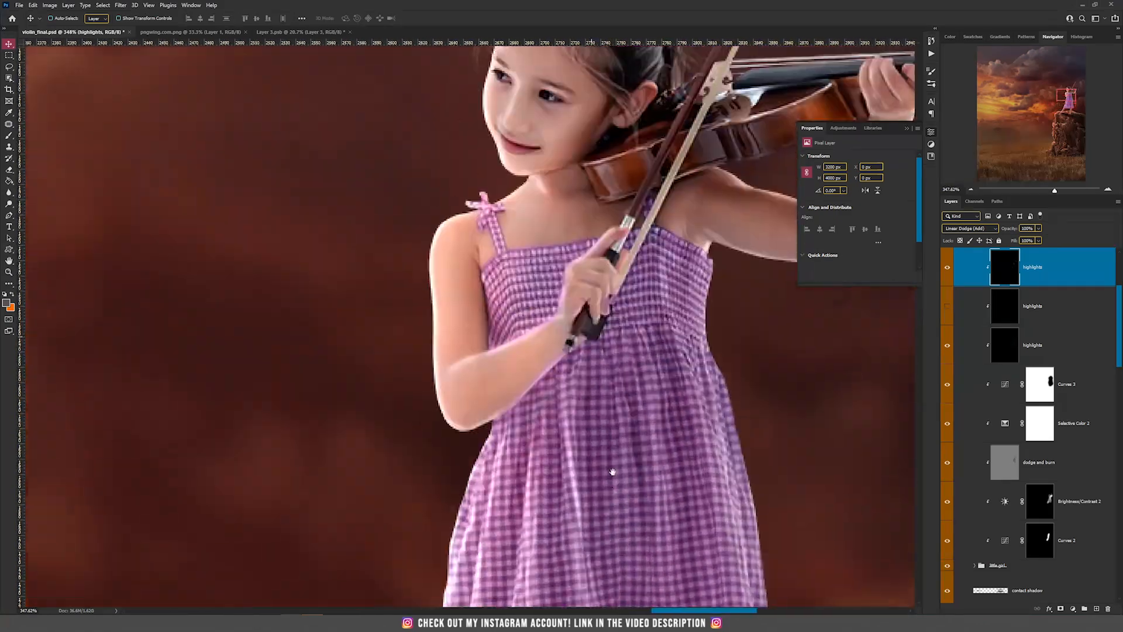
{"action": "left_click_drag", "start_coordinate": [640, 287], "coordinate": [650, 455]}
{"action": "scroll", "coordinate": [649, 454], "scroll_direction": "down", "scroll_amount": 5}
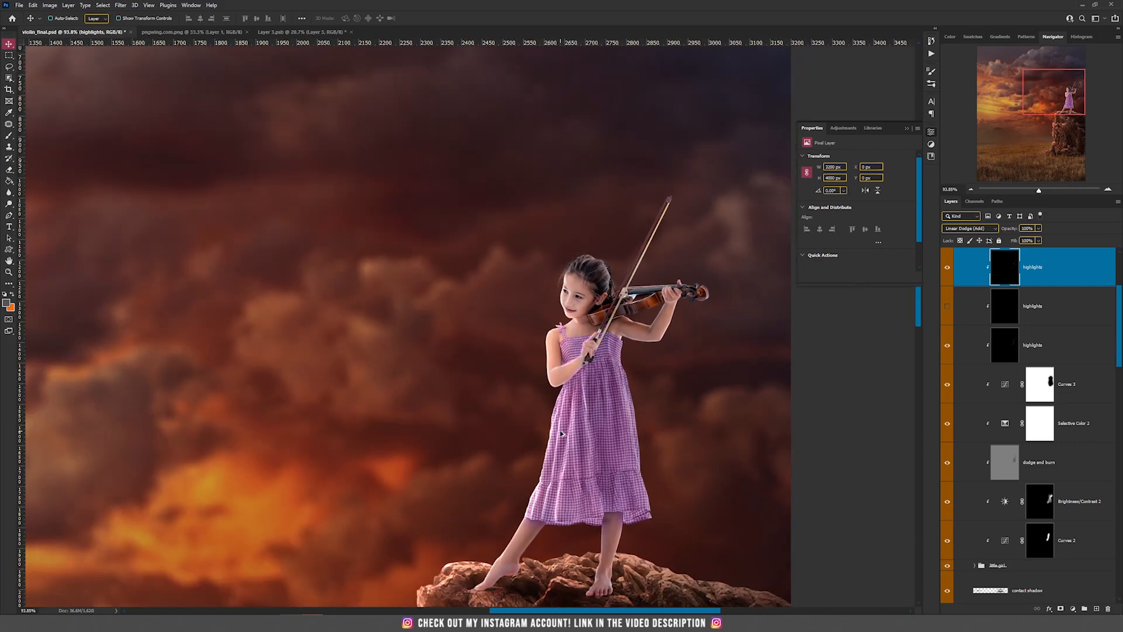
{"action": "scroll", "coordinate": [560, 433], "scroll_direction": "up", "scroll_amount": 3}
Step: Compare the lowest highlights layer off and on, and inspect the third highlights layer's edge light on the arm and dress
{"action": "left_click", "coordinate": [1006, 346]}
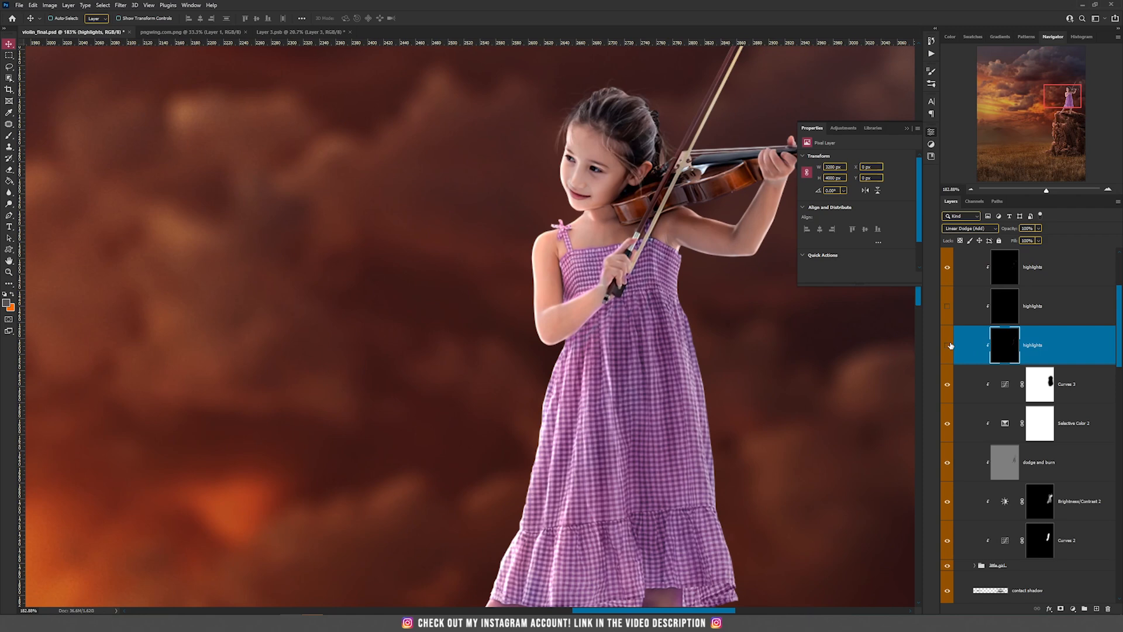
{"action": "left_click", "coordinate": [948, 345]}
{"action": "left_click", "coordinate": [949, 345]}
{"action": "left_click", "coordinate": [1047, 277]}
{"action": "scroll", "coordinate": [533, 268], "scroll_direction": "up", "scroll_amount": 4}
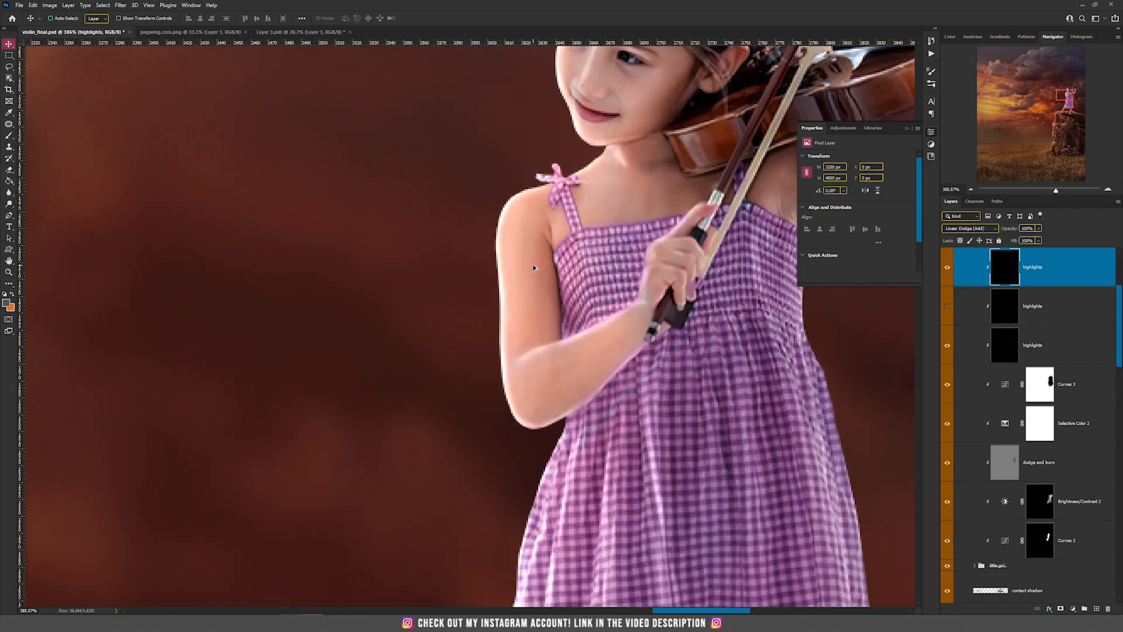
{"action": "scroll", "coordinate": [534, 268], "scroll_direction": "down", "scroll_amount": 6}
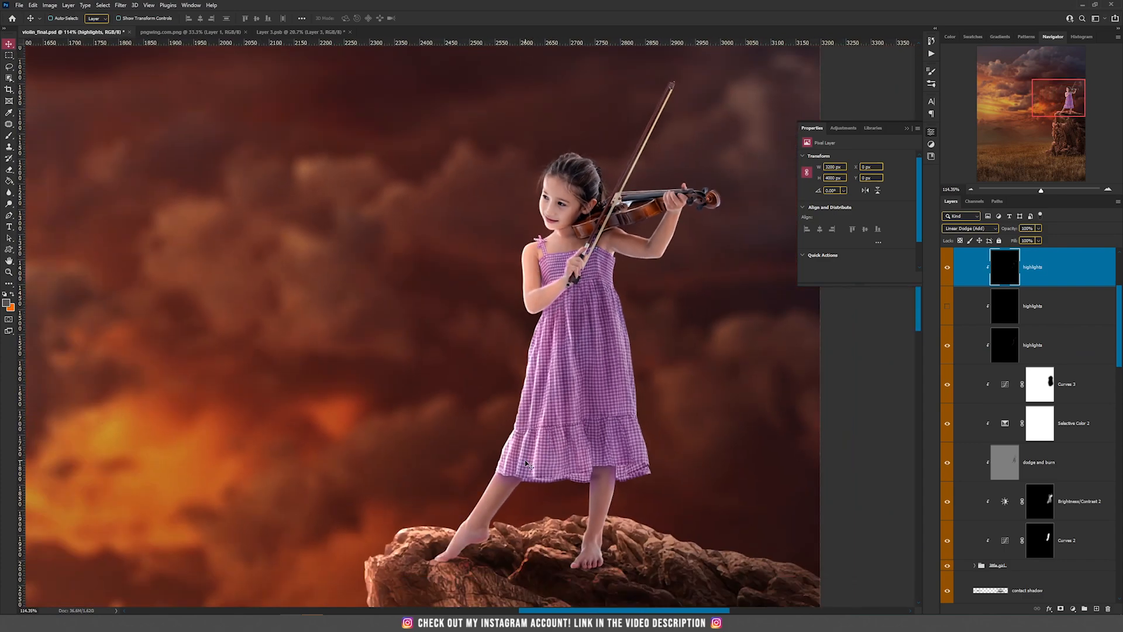
{"action": "scroll", "coordinate": [520, 367], "scroll_direction": "up", "scroll_amount": 3}
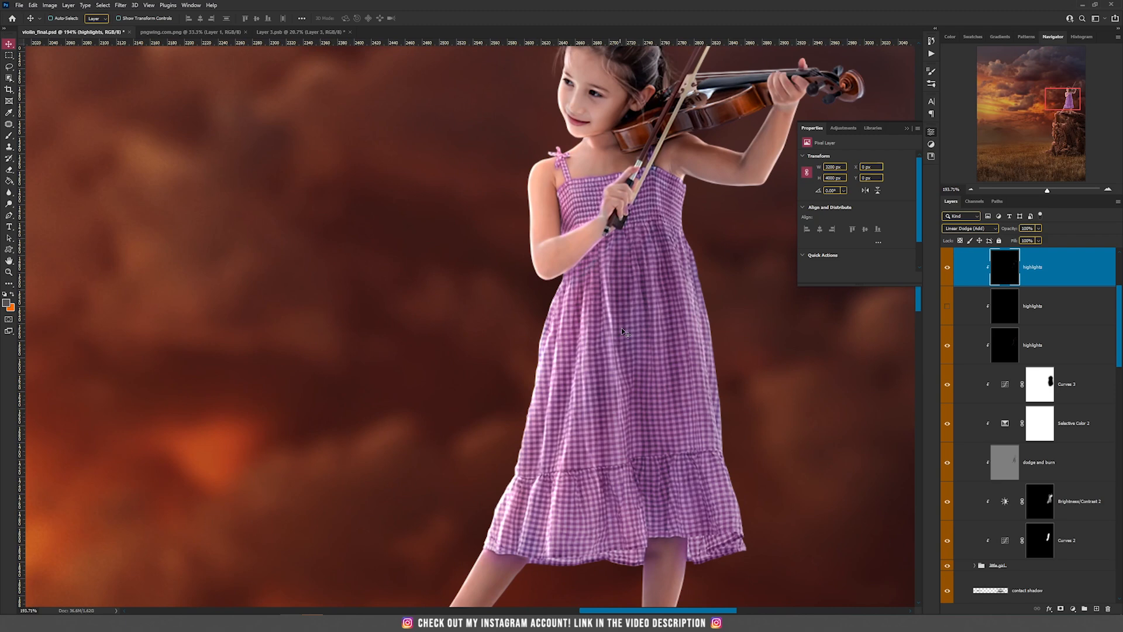
{"action": "scroll", "coordinate": [614, 331], "scroll_direction": "up", "scroll_amount": 5}
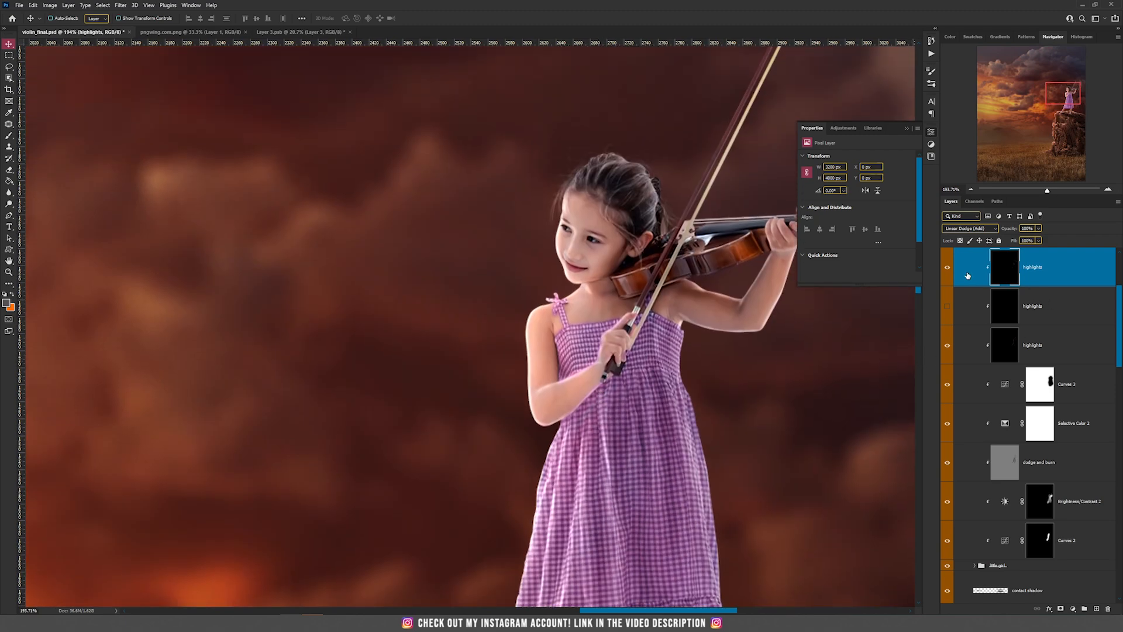
Step: Hide the third highlights layer and add a clipped, black-filled Linear Dodge (Add) layer above the lowest highlights layer
{"action": "left_click", "coordinate": [947, 269]}
{"action": "left_click", "coordinate": [1046, 338]}
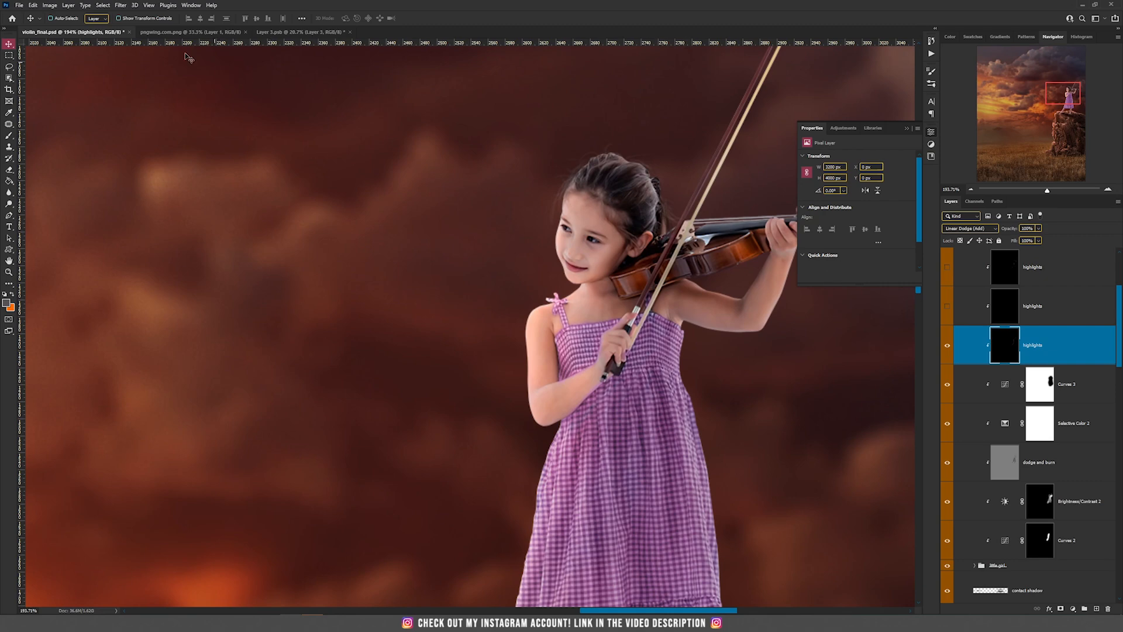
{"action": "left_click", "coordinate": [68, 7]}
{"action": "mouse_move", "coordinate": [83, 19]}
{"action": "left_click", "coordinate": [197, 17]}
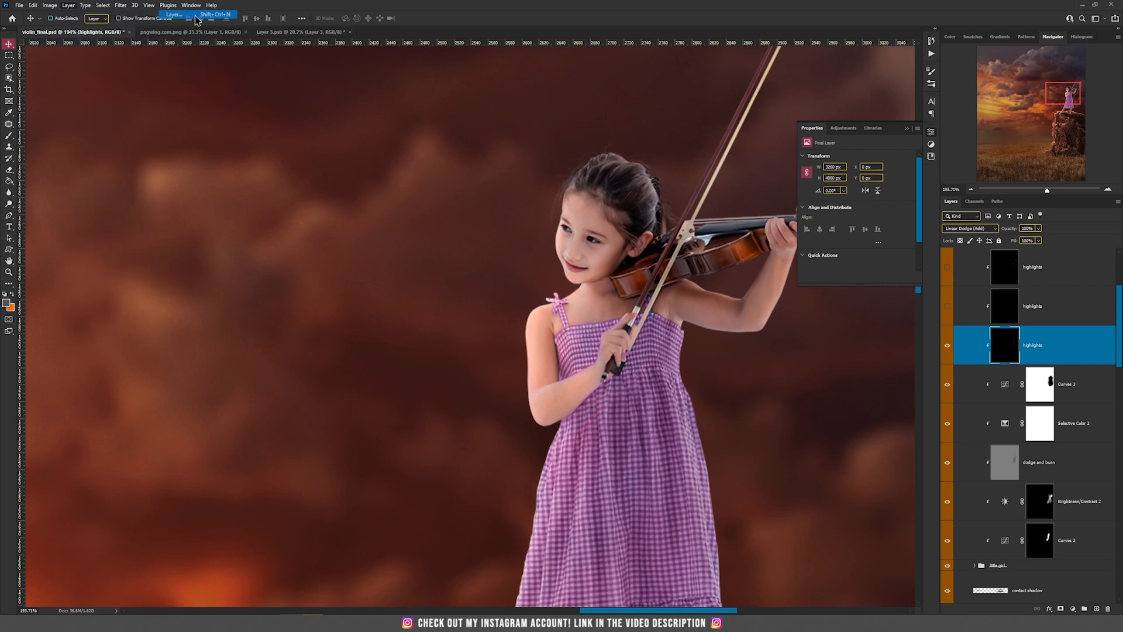
{"action": "left_click", "coordinate": [533, 224]}
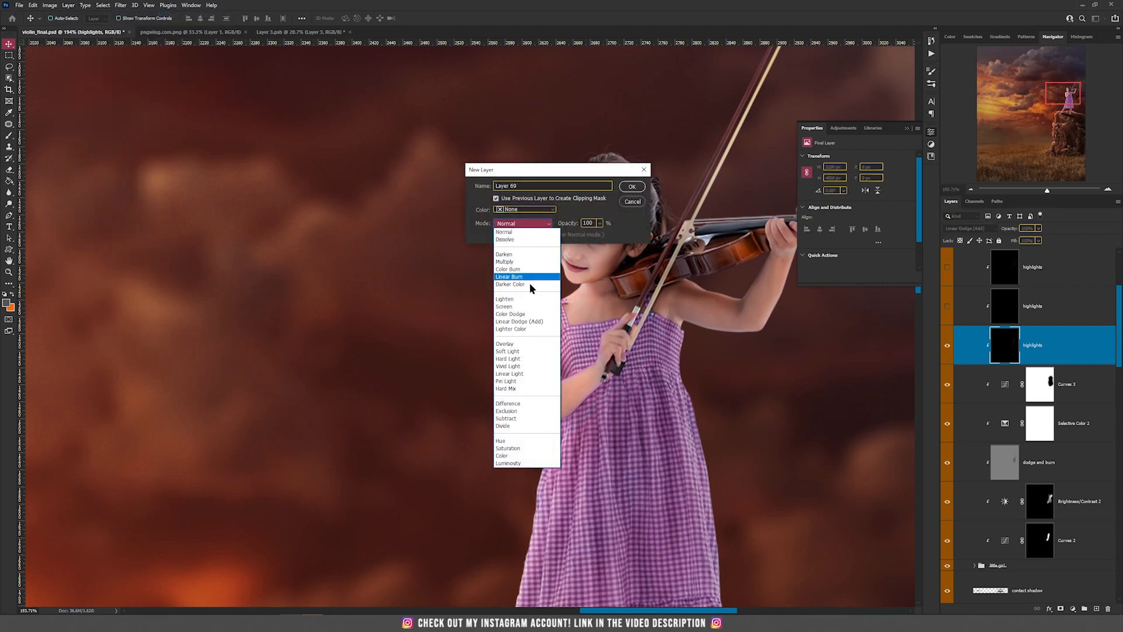
{"action": "left_click", "coordinate": [535, 325]}
{"action": "left_click", "coordinate": [632, 186]}
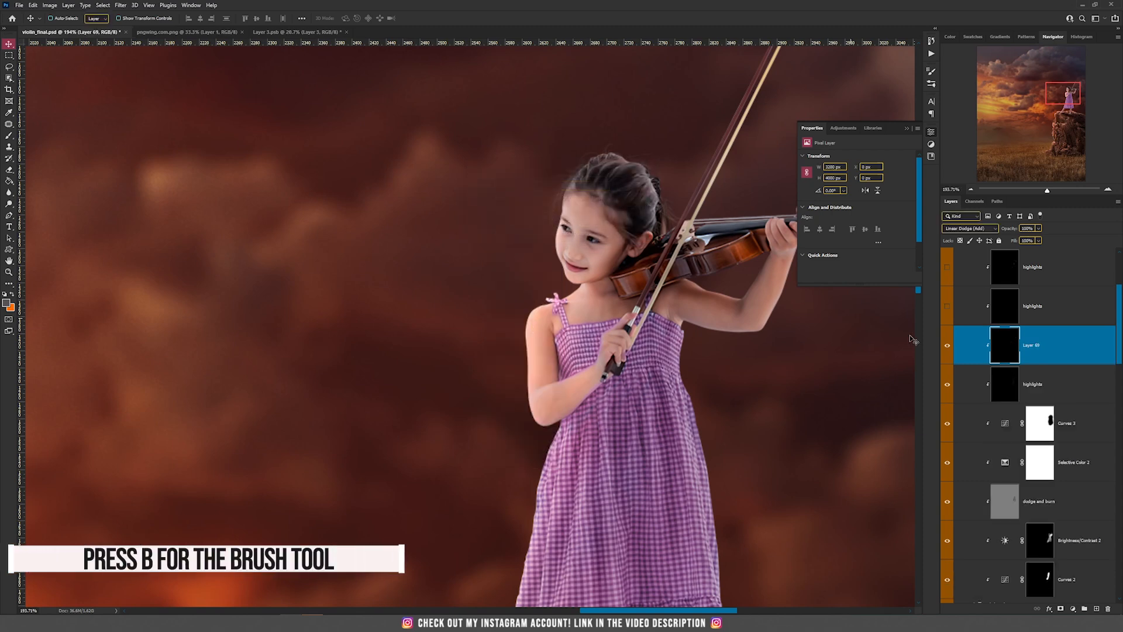
Step: Choose the Brush tool with a soft round tip of 7 px and 0% hardness
{"action": "key", "text": "b"}
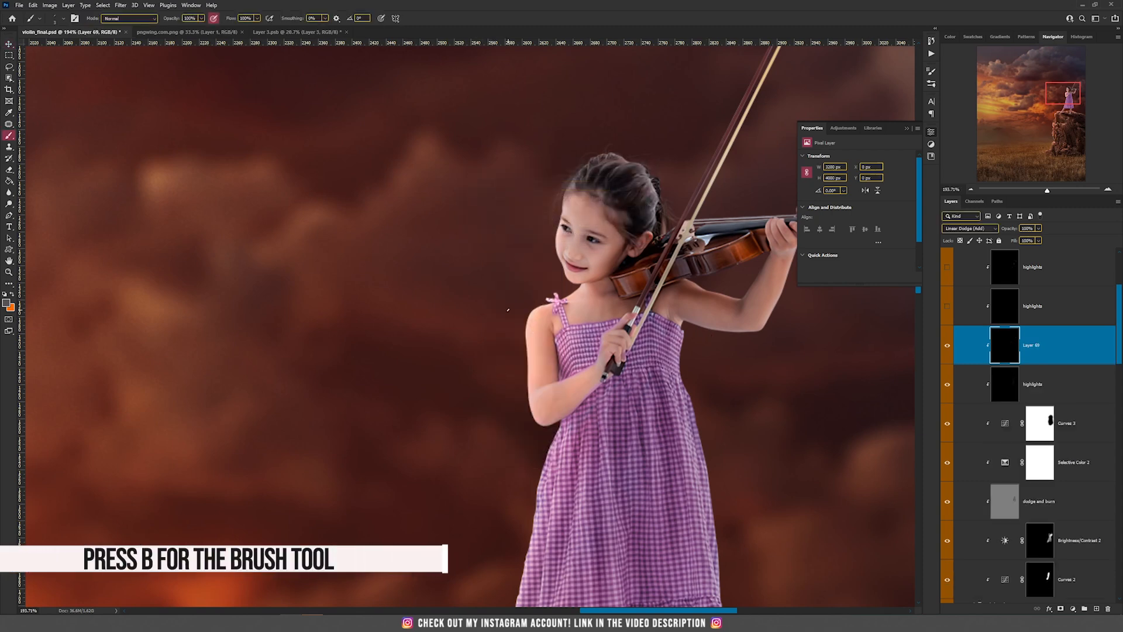
{"action": "right_click", "coordinate": [507, 311]}
{"action": "left_click", "coordinate": [535, 347]}
{"action": "left_click", "coordinate": [517, 4]}
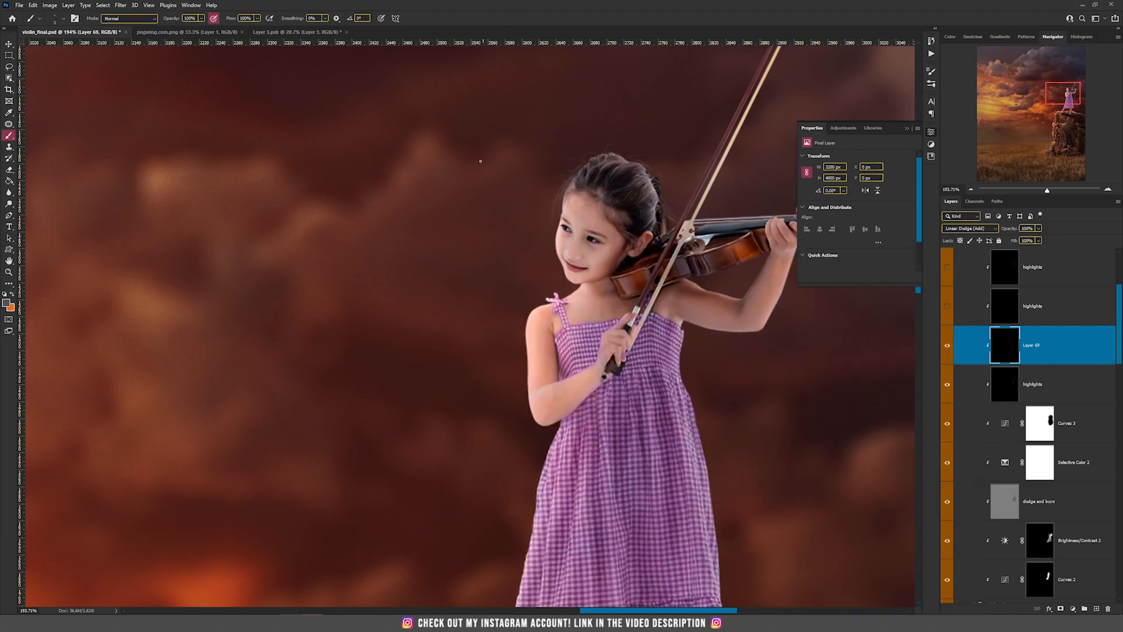
{"action": "right_click", "coordinate": [478, 231]}
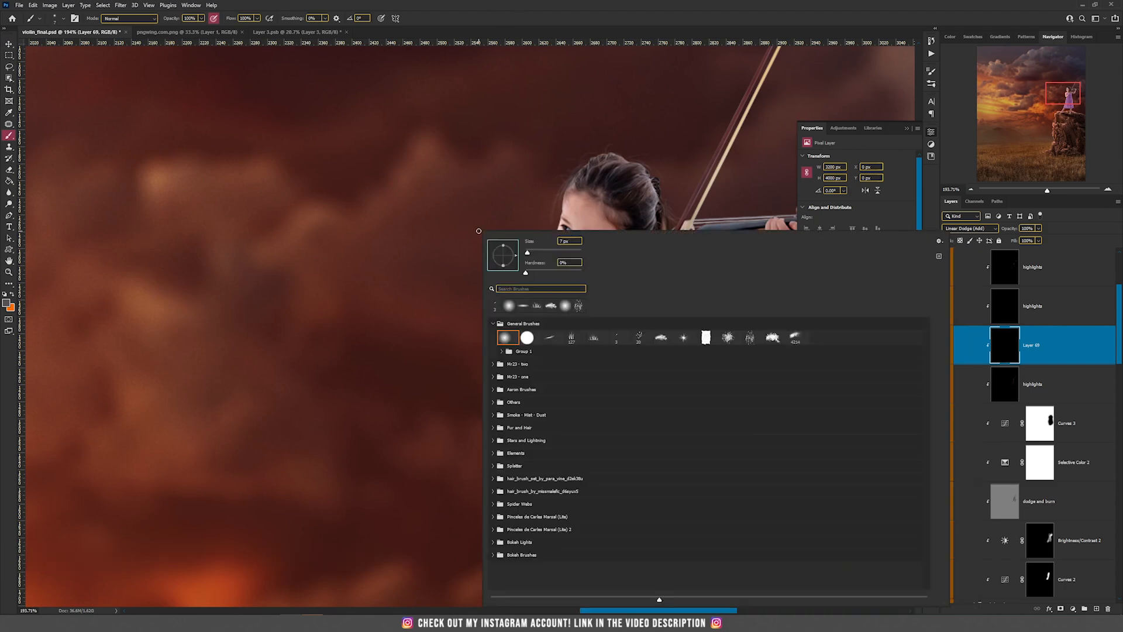
{"action": "left_click", "coordinate": [513, 227]}
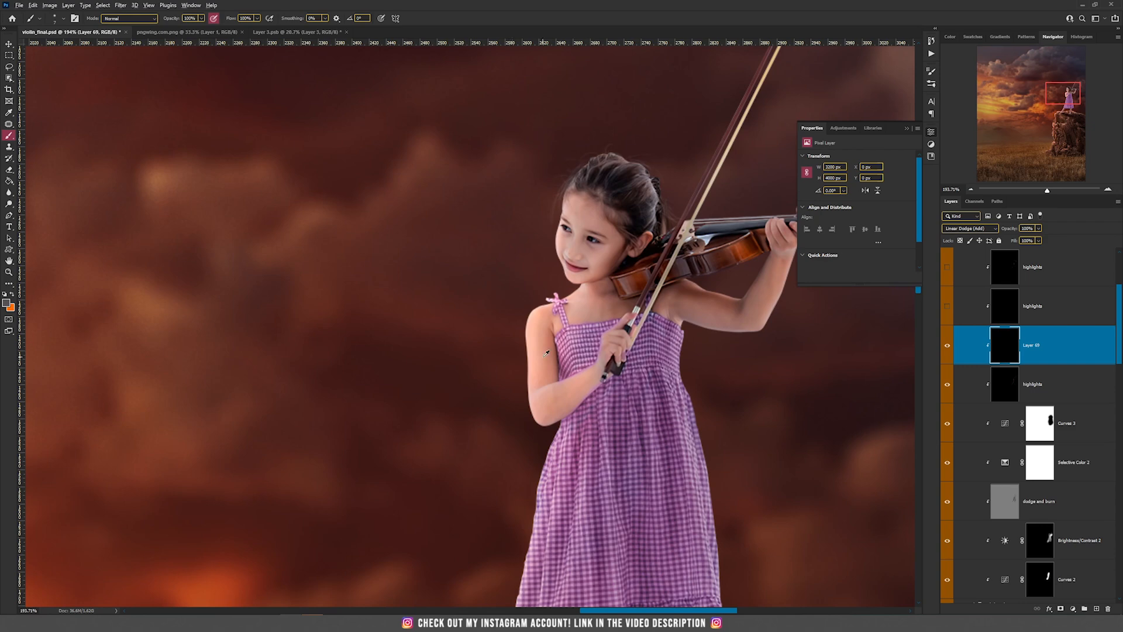
Step: Set the foreground color to white and the brush flow to 8% for painting the girl's highlights
{"action": "scroll", "coordinate": [546, 352], "scroll_direction": "up", "scroll_amount": 3}
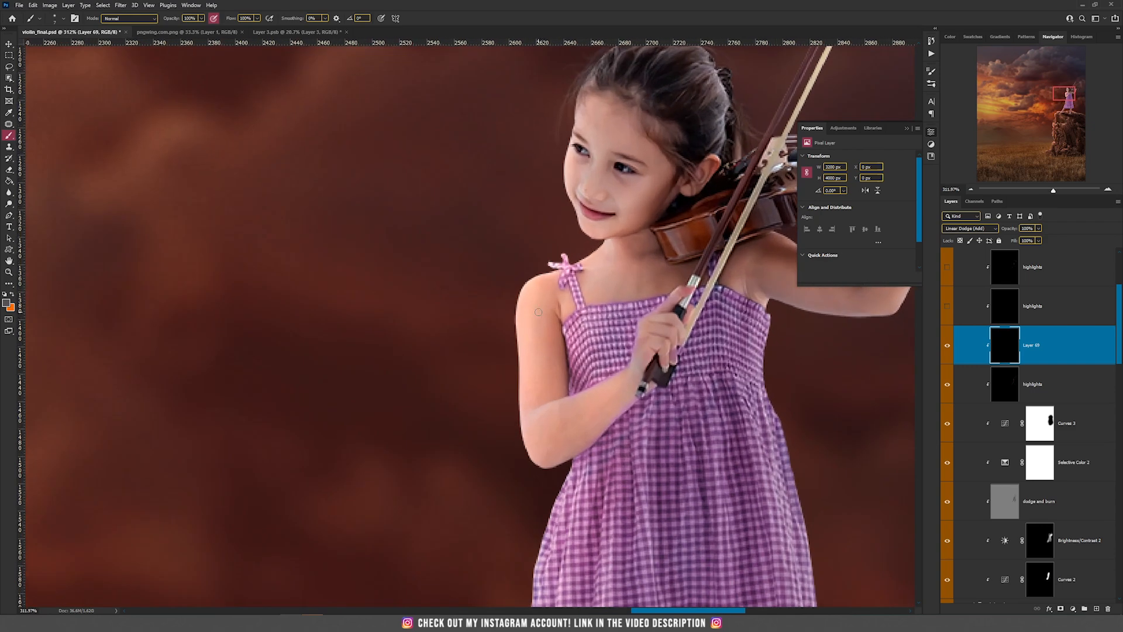
{"action": "scroll", "coordinate": [688, 517], "scroll_direction": "up", "scroll_amount": 1}
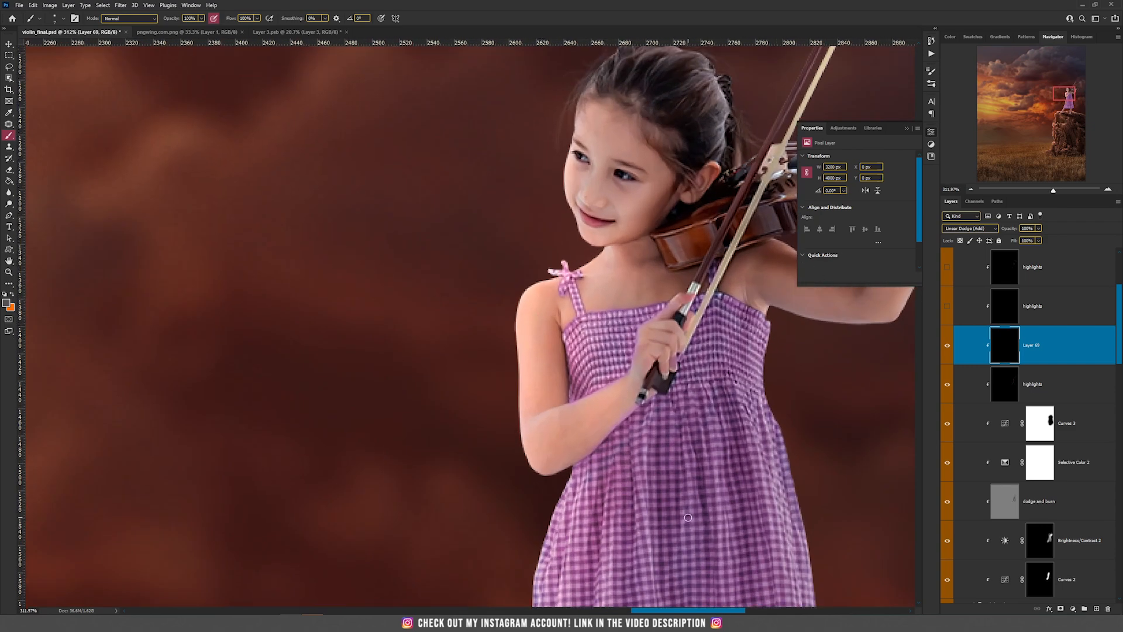
{"action": "scroll", "coordinate": [688, 517], "scroll_direction": "up", "scroll_amount": 1}
{"action": "key", "text": "d"}
{"action": "key", "text": "x"}
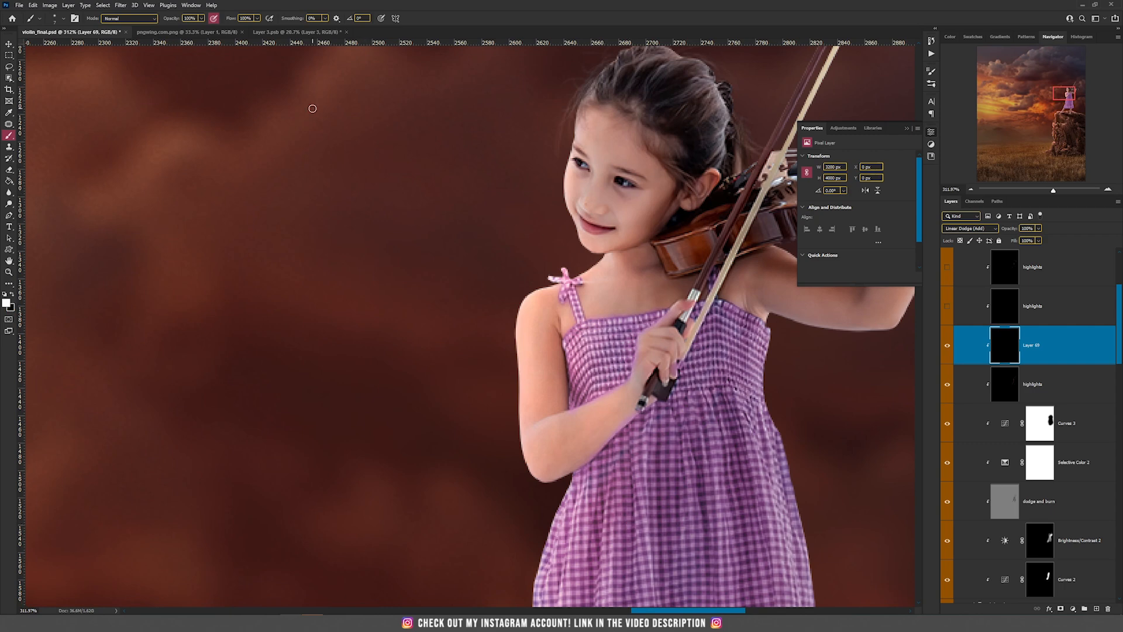
{"action": "left_click", "coordinate": [257, 18]}
{"action": "left_click_drag", "start_coordinate": [224, 29], "coordinate": [221, 29]}
{"action": "scroll", "coordinate": [554, 358], "scroll_direction": "up", "scroll_amount": 2}
{"action": "scroll", "coordinate": [555, 358], "scroll_direction": "up", "scroll_amount": 1}
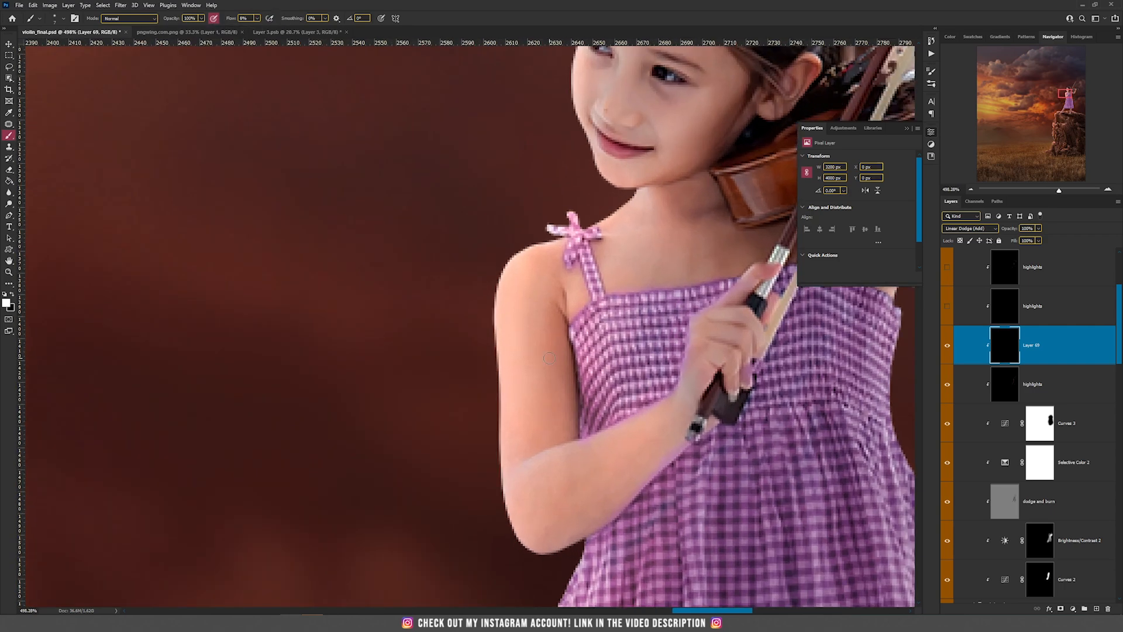
Step: Paint soft white highlights along the edges of the girl's shoulder, bent arm and bow hand
{"action": "left_click_drag", "start_coordinate": [510, 255], "coordinate": [507, 255]}
{"action": "left_click_drag", "start_coordinate": [498, 285], "coordinate": [528, 251]}
{"action": "left_click_drag", "start_coordinate": [496, 323], "coordinate": [501, 277]}
{"action": "mouse_move", "coordinate": [498, 357]}
{"action": "left_mouse_down"}
{"action": "mouse_move", "coordinate": [498, 323]}
{"action": "mouse_move", "coordinate": [501, 454]}
{"action": "left_mouse_up"}
{"action": "mouse_move", "coordinate": [511, 531]}
{"action": "left_mouse_down"}
{"action": "mouse_move", "coordinate": [519, 545]}
{"action": "mouse_move", "coordinate": [620, 521]}
{"action": "left_mouse_up"}
{"action": "left_click_drag", "start_coordinate": [671, 397], "coordinate": [552, 452]}
{"action": "left_click_drag", "start_coordinate": [677, 386], "coordinate": [659, 399]}
{"action": "mouse_move", "coordinate": [696, 325]}
{"action": "left_mouse_down"}
{"action": "mouse_move", "coordinate": [667, 396]}
{"action": "mouse_move", "coordinate": [738, 286]}
{"action": "mouse_move", "coordinate": [744, 310]}
{"action": "left_mouse_up"}
{"action": "left_click_drag", "start_coordinate": [708, 323], "coordinate": [744, 325]}
Step: Paint soft white highlights along the girl's outline and down the edges and folds of her dress
{"action": "mouse_move", "coordinate": [636, 196]}
{"action": "left_mouse_down"}
{"action": "mouse_move", "coordinate": [596, 226]}
{"action": "mouse_move", "coordinate": [618, 235]}
{"action": "left_mouse_up"}
{"action": "left_click_drag", "start_coordinate": [647, 198], "coordinate": [596, 321]}
{"action": "left_click_drag", "start_coordinate": [528, 162], "coordinate": [522, 244]}
{"action": "mouse_move", "coordinate": [534, 255]}
{"action": "left_mouse_down"}
{"action": "mouse_move", "coordinate": [548, 290]}
{"action": "mouse_move", "coordinate": [621, 315]}
{"action": "left_mouse_up"}
{"action": "left_click_drag", "start_coordinate": [564, 158], "coordinate": [559, 184]}
{"action": "mouse_move", "coordinate": [866, 375]}
{"action": "left_mouse_down"}
{"action": "mouse_move", "coordinate": [529, 237]}
{"action": "mouse_move", "coordinate": [719, 287]}
{"action": "mouse_move", "coordinate": [607, 407]}
{"action": "left_mouse_up"}
{"action": "mouse_move", "coordinate": [682, 226]}
{"action": "left_mouse_down"}
{"action": "mouse_move", "coordinate": [627, 368]}
{"action": "mouse_move", "coordinate": [595, 411]}
{"action": "left_mouse_up"}
{"action": "left_click_drag", "start_coordinate": [217, 594], "coordinate": [542, 232]}
{"action": "left_click_drag", "start_coordinate": [401, 257], "coordinate": [350, 426]}
{"action": "left_click_drag", "start_coordinate": [347, 466], "coordinate": [495, 158]}
{"action": "left_click_drag", "start_coordinate": [471, 268], "coordinate": [383, 508]}
{"action": "mouse_move", "coordinate": [383, 508]}
{"action": "left_mouse_down"}
{"action": "mouse_move", "coordinate": [426, 358]}
{"action": "mouse_move", "coordinate": [531, 208]}
{"action": "left_mouse_up"}
{"action": "mouse_move", "coordinate": [507, 294]}
{"action": "left_mouse_down"}
{"action": "mouse_move", "coordinate": [470, 360]}
{"action": "mouse_move", "coordinate": [606, 194]}
{"action": "left_mouse_up"}
{"action": "left_click_drag", "start_coordinate": [606, 196], "coordinate": [431, 470]}
{"action": "left_click_drag", "start_coordinate": [751, 221], "coordinate": [494, 494]}
{"action": "left_click_drag", "start_coordinate": [584, 193], "coordinate": [453, 490]}
{"action": "left_click_drag", "start_coordinate": [447, 95], "coordinate": [365, 576]}
{"action": "left_click_drag", "start_coordinate": [566, 143], "coordinate": [507, 384]}
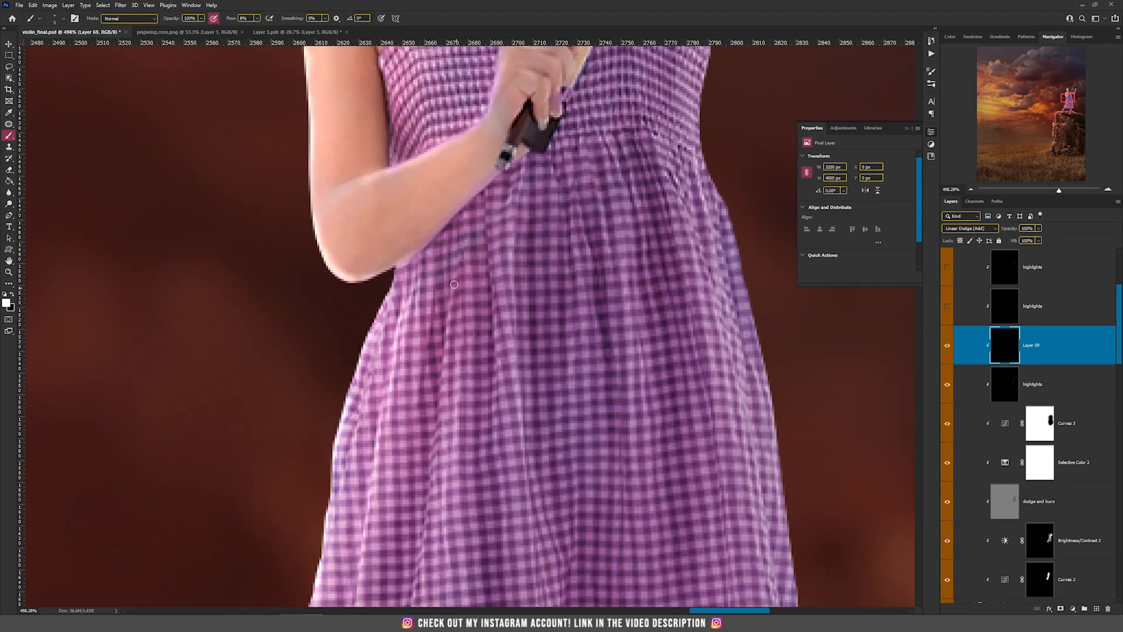
{"action": "left_click_drag", "start_coordinate": [463, 251], "coordinate": [422, 477]}
{"action": "left_click_drag", "start_coordinate": [580, 283], "coordinate": [534, 446]}
Step: Merge the painted layer into the highlights layer below it, and show the two highlights layers above, selecting the upper one
{"action": "scroll", "coordinate": [430, 266], "scroll_direction": "down", "scroll_amount": 10}
{"action": "key", "text": "ctrl+e"}
{"action": "left_click_drag", "start_coordinate": [947, 306], "coordinate": [947, 267]}
{"action": "left_click", "coordinate": [1048, 267]}
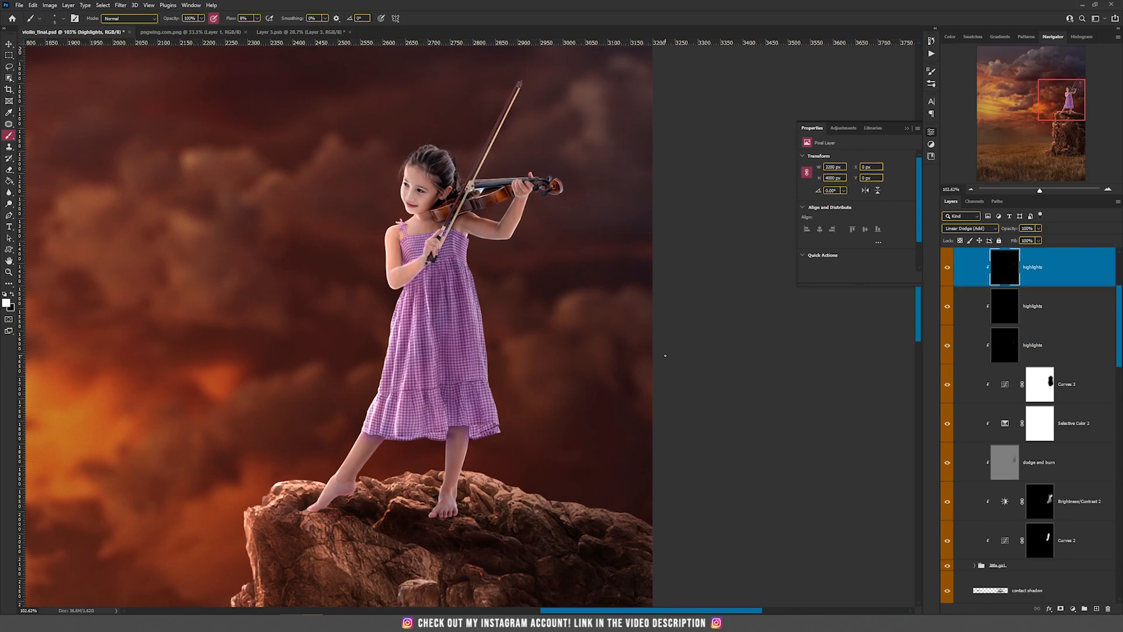
Step: Compare the girl with the topmost highlights layer of the little girl group on and off, leaving that layer hidden
{"action": "scroll", "coordinate": [392, 357], "scroll_direction": "up", "scroll_amount": 6}
{"action": "left_click_drag", "start_coordinate": [510, 331], "coordinate": [553, 496]}
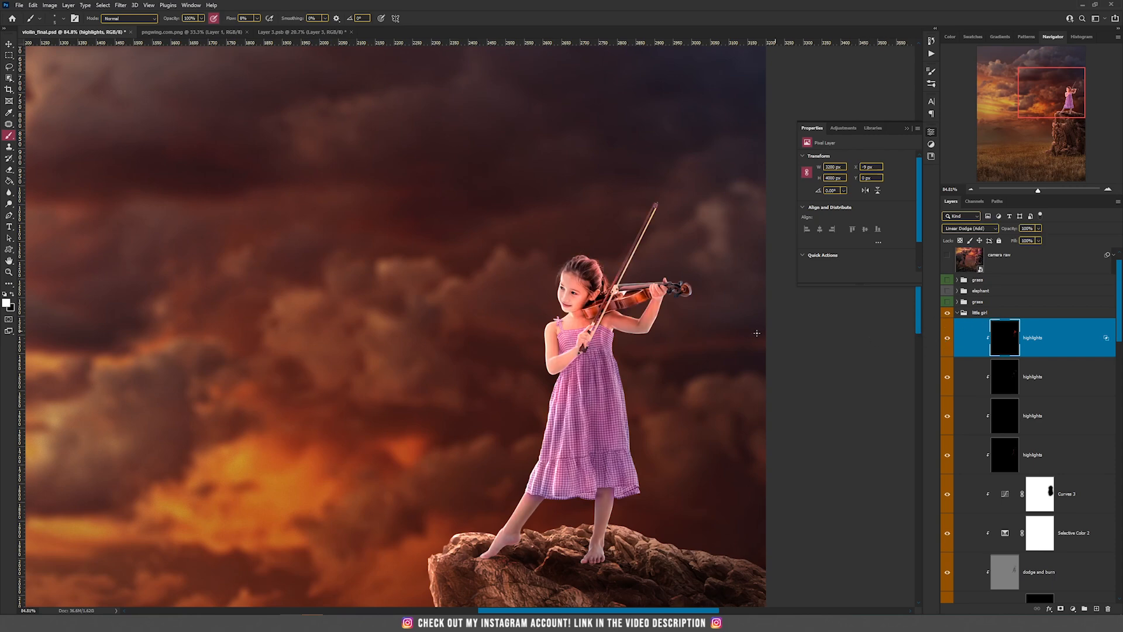
{"action": "mouse_move", "coordinate": [615, 306]}
{"action": "left_mouse_down"}
{"action": "mouse_move", "coordinate": [678, 307]}
{"action": "mouse_move", "coordinate": [600, 310]}
{"action": "left_mouse_up"}
{"action": "scroll", "coordinate": [600, 311], "scroll_direction": "up", "scroll_amount": 3}
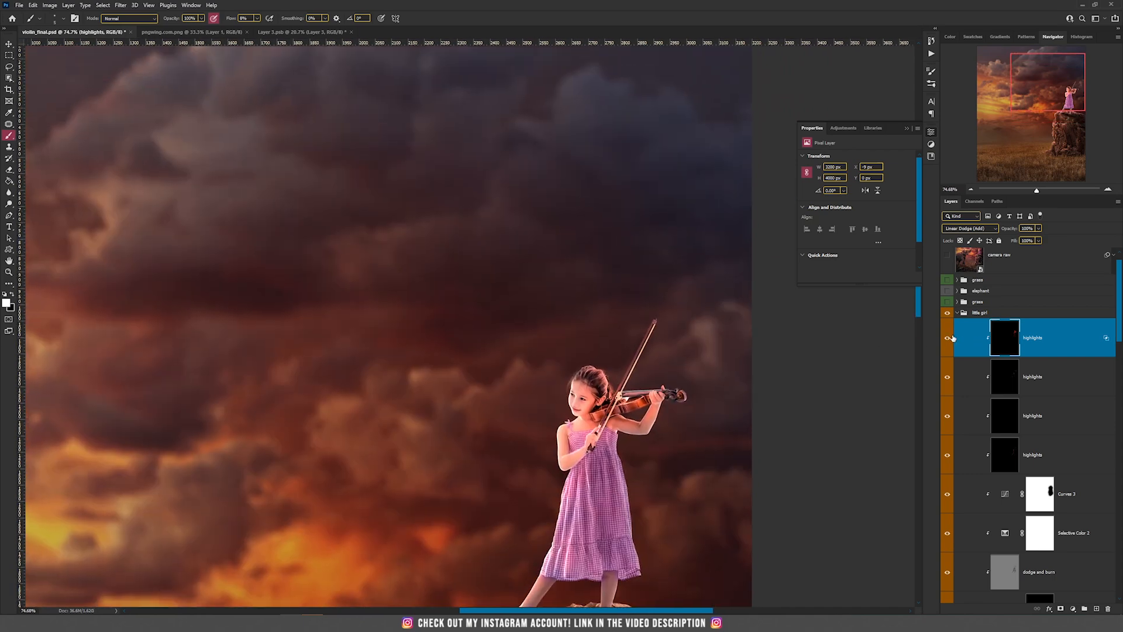
{"action": "left_click", "coordinate": [952, 337]}
{"action": "scroll", "coordinate": [534, 303], "scroll_direction": "down", "scroll_amount": 3}
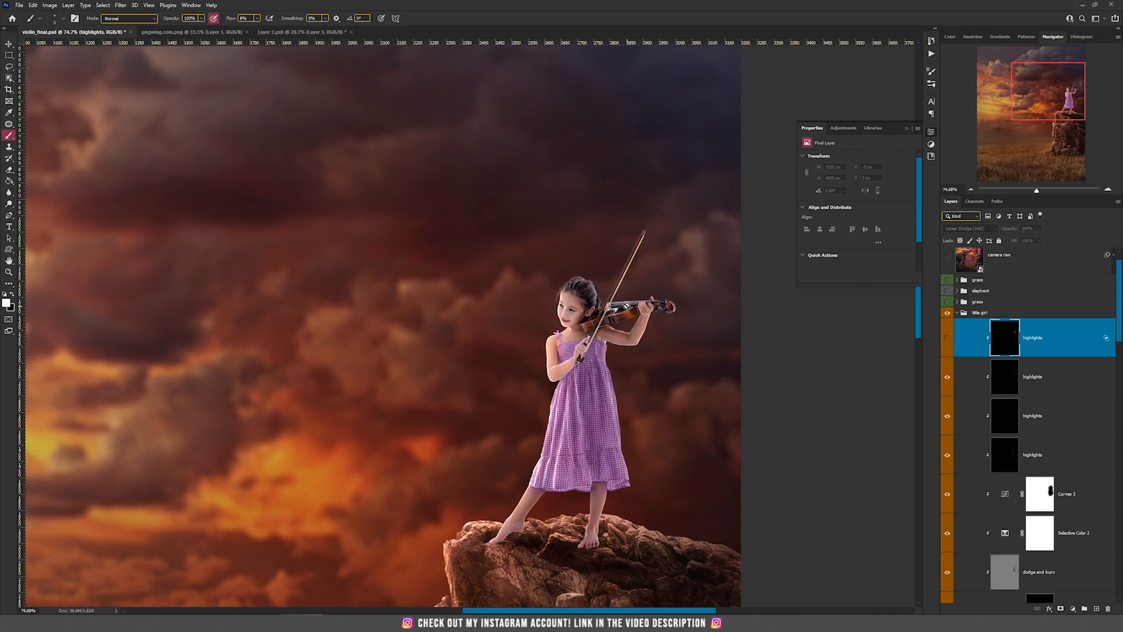
{"action": "scroll", "coordinate": [607, 332], "scroll_direction": "up", "scroll_amount": 2}
{"action": "key", "text": "v"}
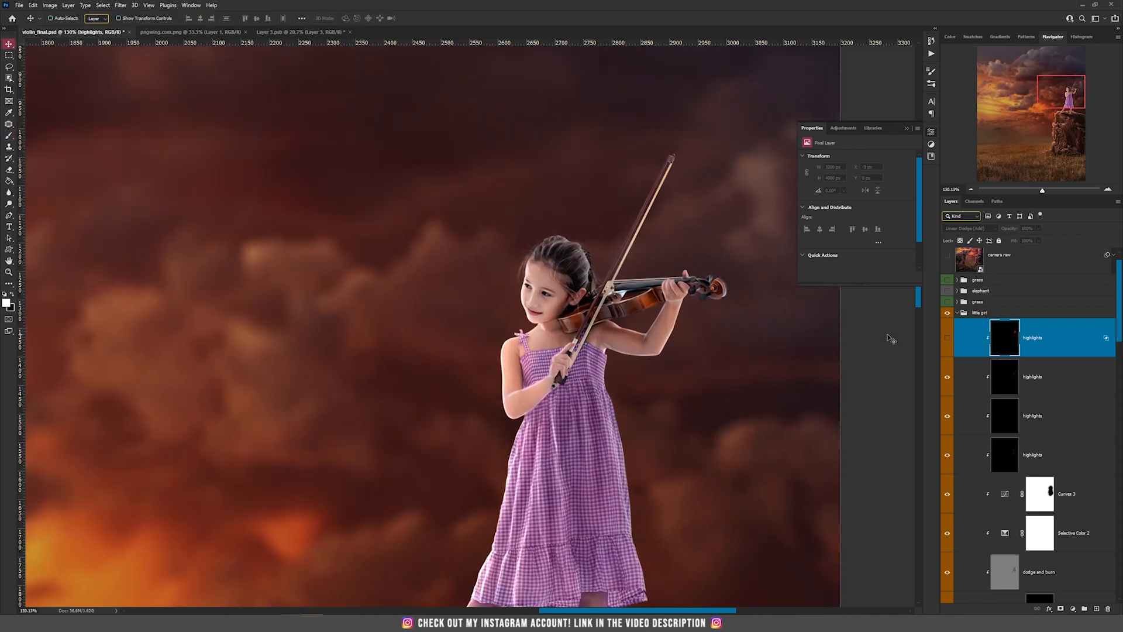
{"action": "left_click", "coordinate": [951, 340]}
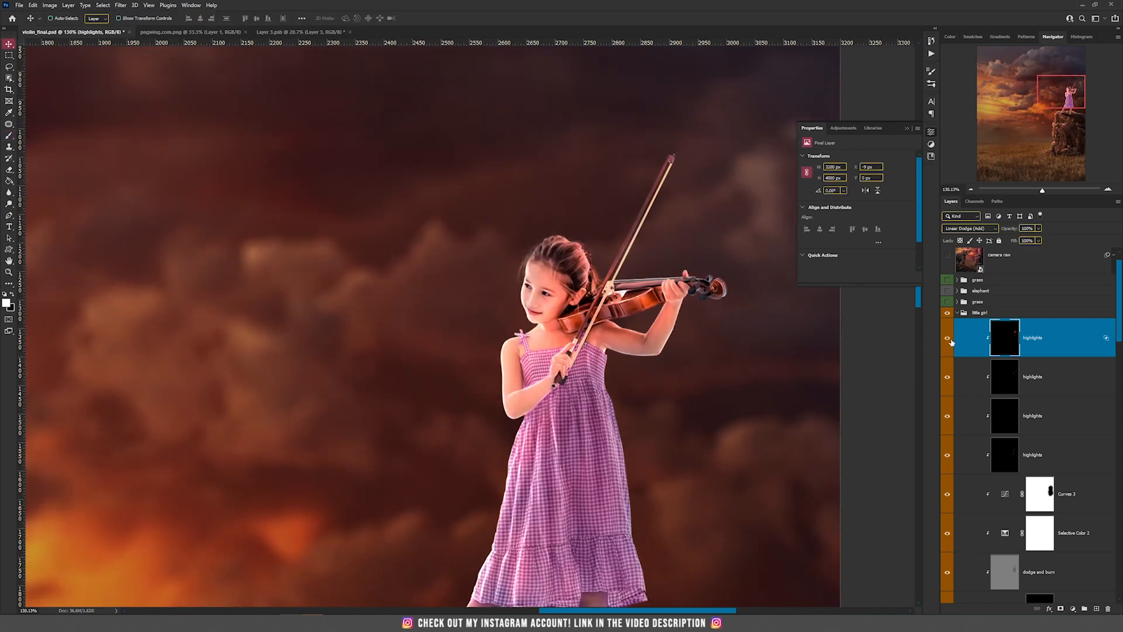
{"action": "left_click", "coordinate": [951, 342]}
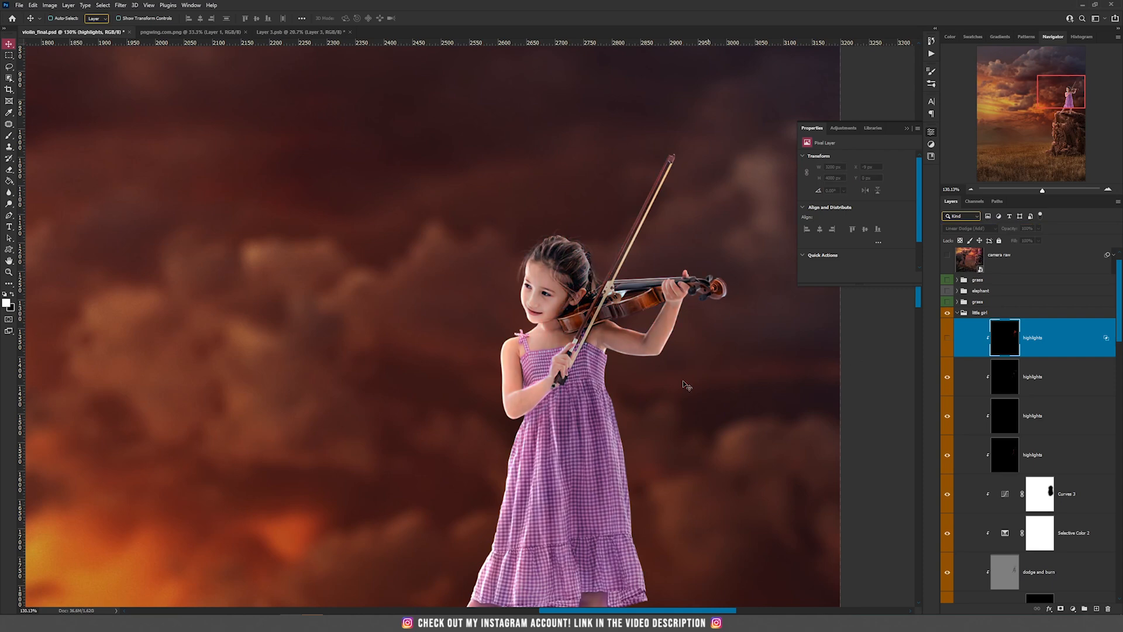
{"action": "scroll", "coordinate": [643, 388], "scroll_direction": "down", "scroll_amount": 3}
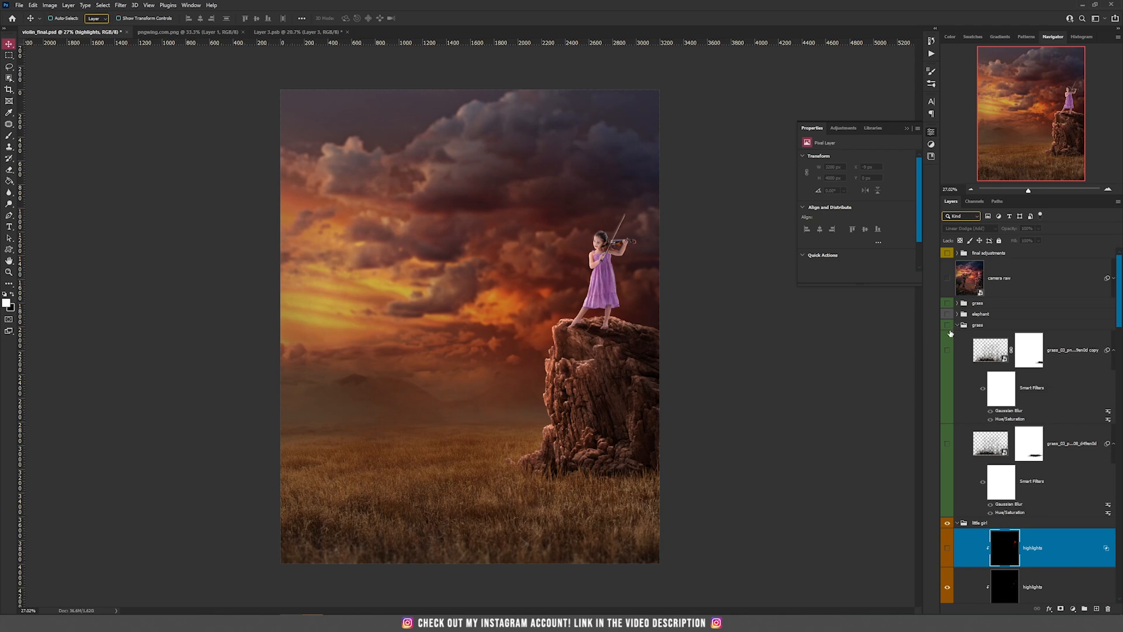
Step: Show the grass group with both of its grass layers around the foot of the rock
{"action": "scroll", "coordinate": [504, 529], "scroll_direction": "up", "scroll_amount": 3}
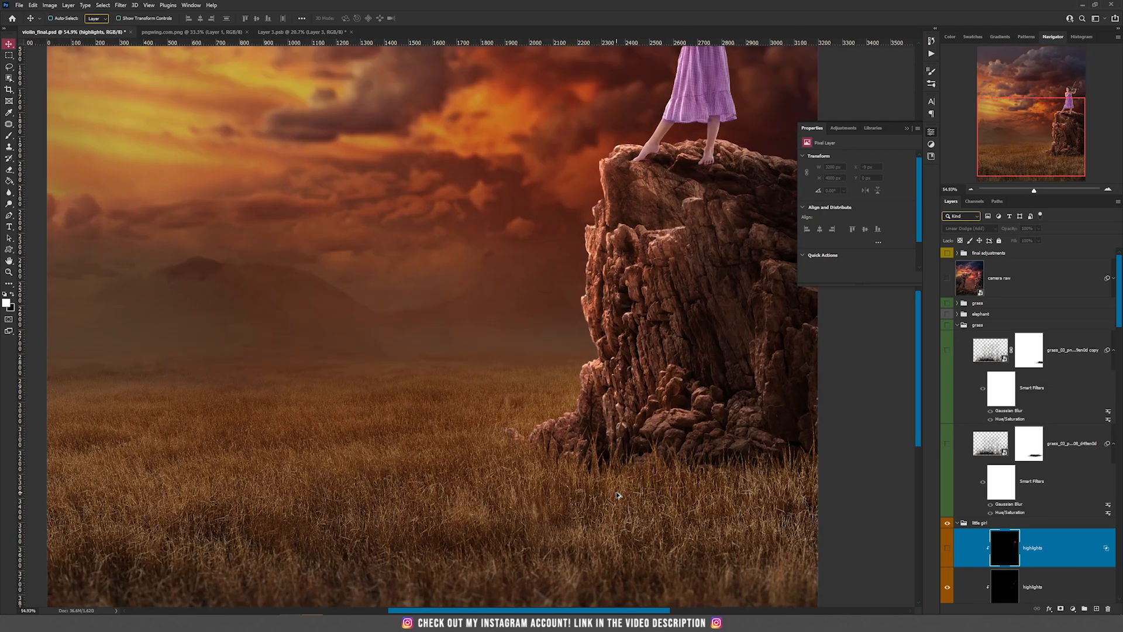
{"action": "left_click_drag", "start_coordinate": [695, 421], "coordinate": [575, 397]}
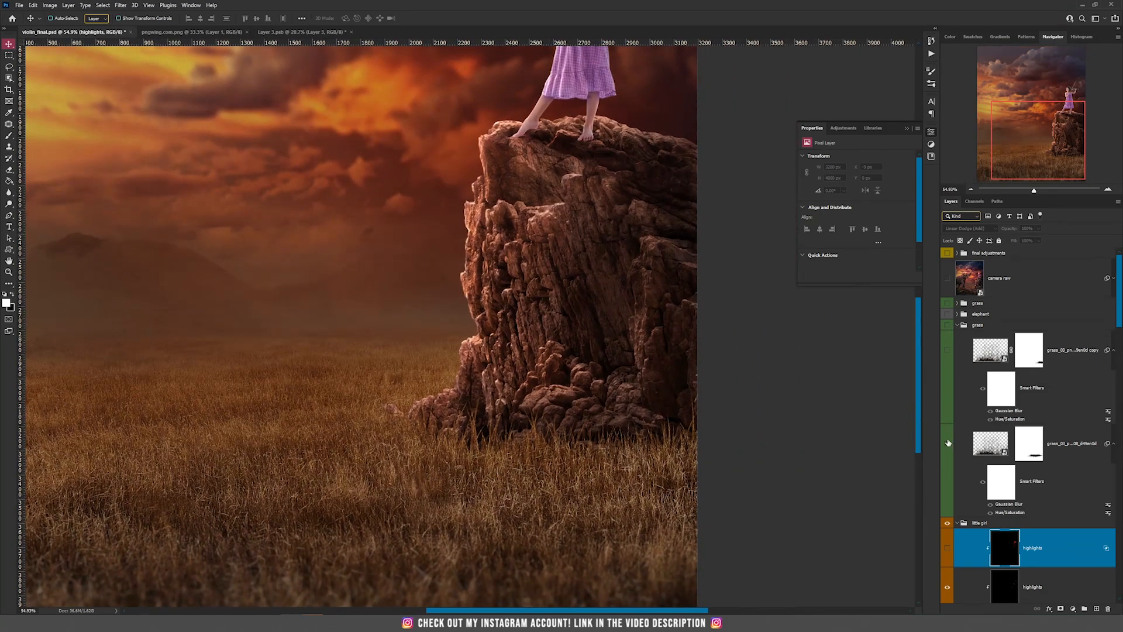
{"action": "left_click", "coordinate": [948, 442]}
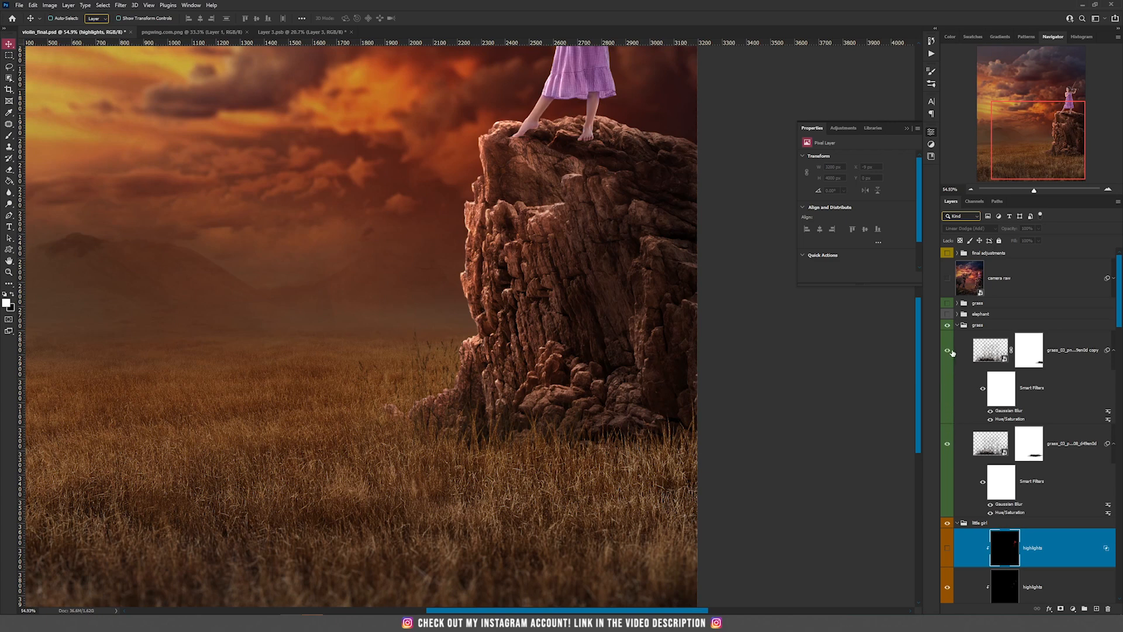
Step: Expand the elephant group and show only its masked elephant image layer
{"action": "scroll", "coordinate": [952, 353], "scroll_direction": "down", "scroll_amount": 1}
{"action": "left_click", "coordinate": [956, 315]}
{"action": "scroll", "coordinate": [1021, 383], "scroll_direction": "down", "scroll_amount": 3}
{"action": "scroll", "coordinate": [1020, 384], "scroll_direction": "down", "scroll_amount": 5}
{"action": "left_click", "coordinate": [948, 497]}
{"action": "left_click_drag", "start_coordinate": [363, 338], "coordinate": [685, 394]}
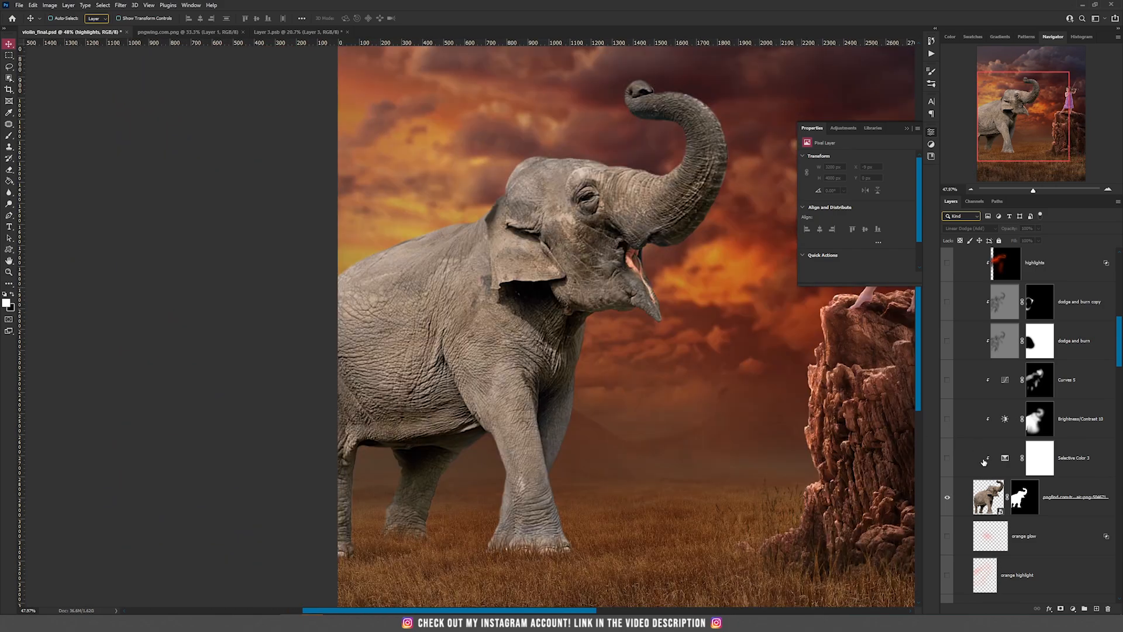
Step: Show the shadow layer beneath the elephant and select it to check its Overlay blend mode
{"action": "scroll", "coordinate": [1024, 529], "scroll_direction": "down", "scroll_amount": 2}
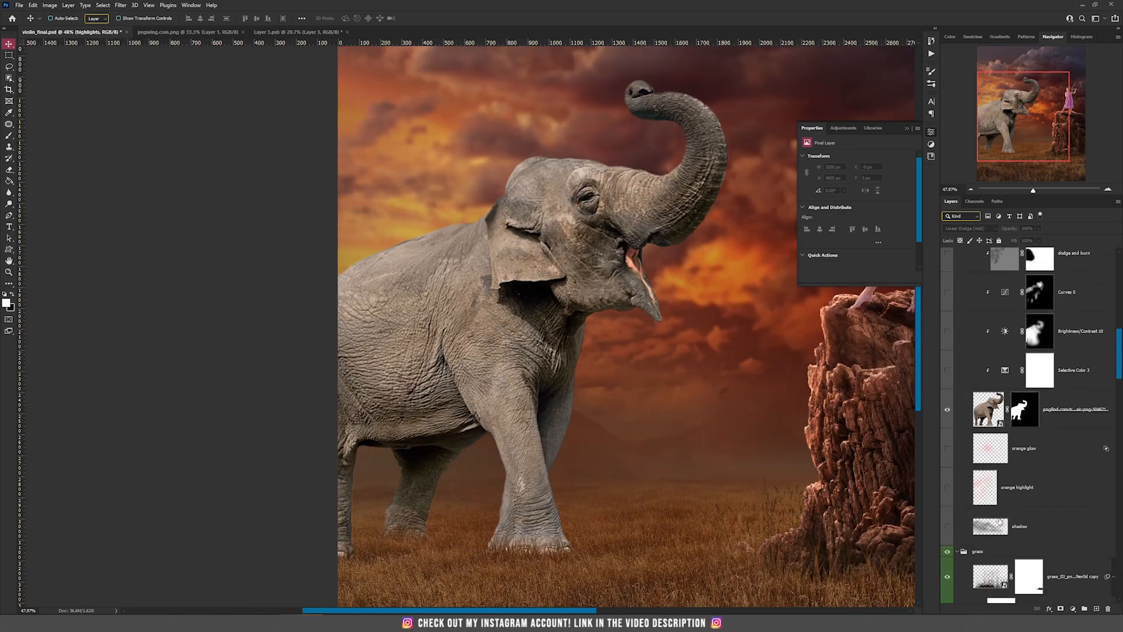
{"action": "left_click", "coordinate": [948, 528]}
{"action": "left_click_drag", "start_coordinate": [629, 476], "coordinate": [604, 283]}
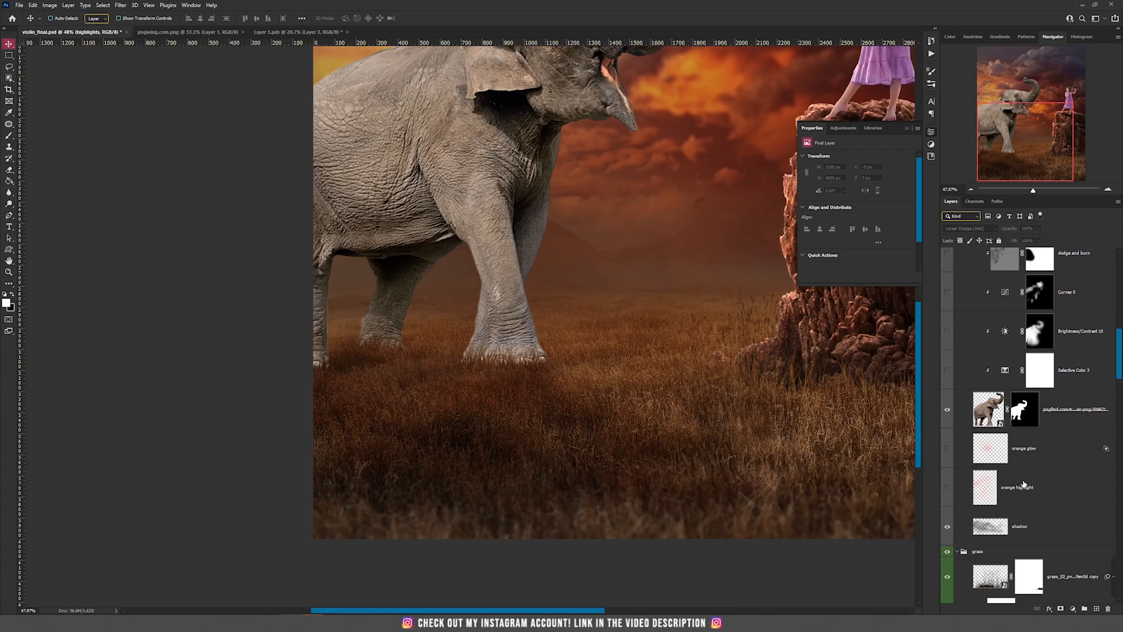
{"action": "left_click", "coordinate": [1031, 533]}
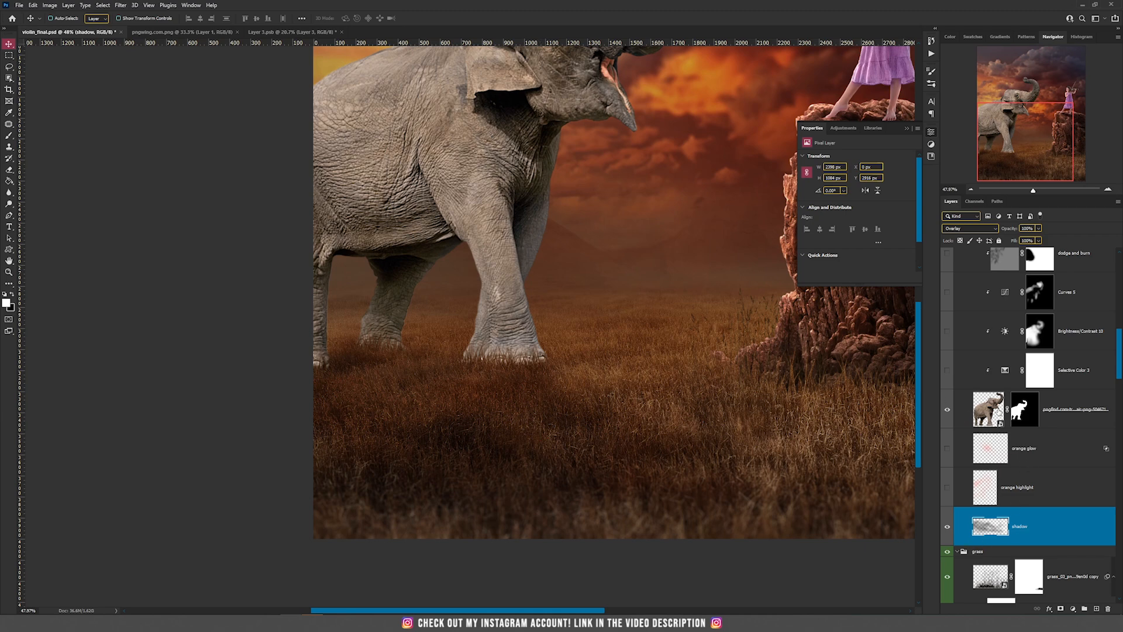
{"action": "left_click", "coordinate": [968, 228]}
{"action": "left_click", "coordinate": [966, 231]}
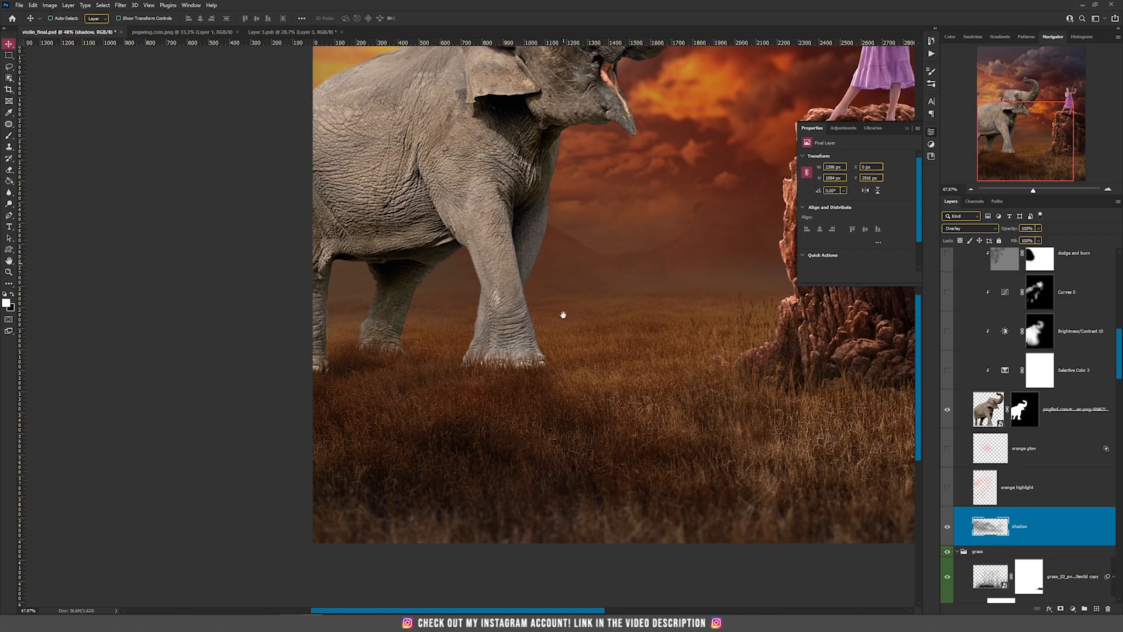
{"action": "left_click_drag", "start_coordinate": [563, 275], "coordinate": [556, 409]}
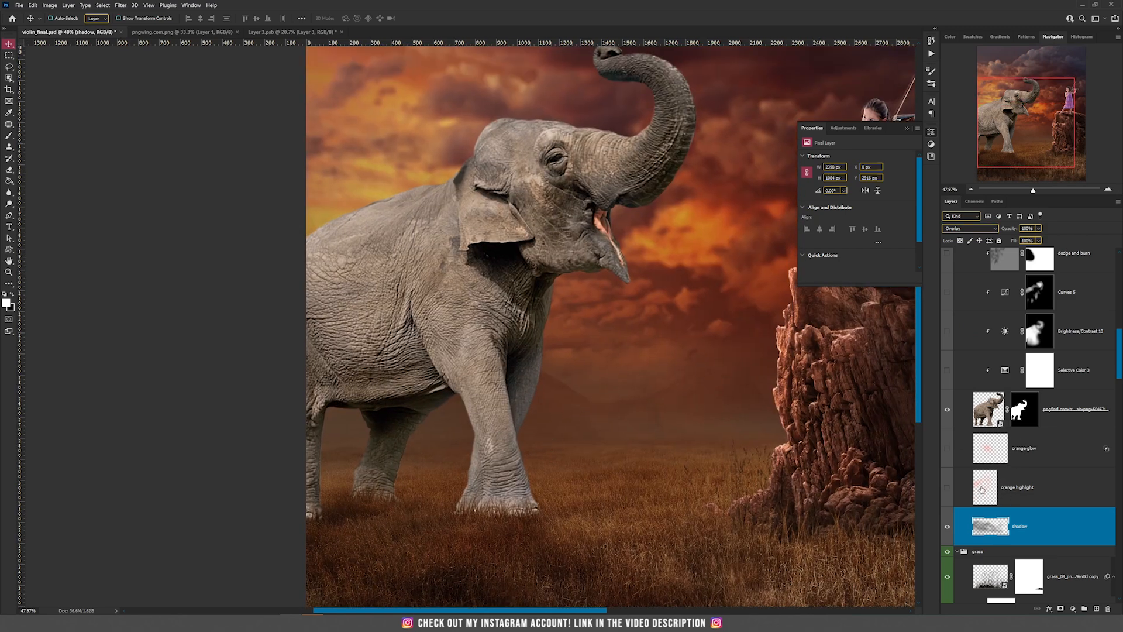
Step: Show the Selective Color adjustment clipped to the elephant and open its Neutrals settings
{"action": "left_click", "coordinate": [1043, 379]}
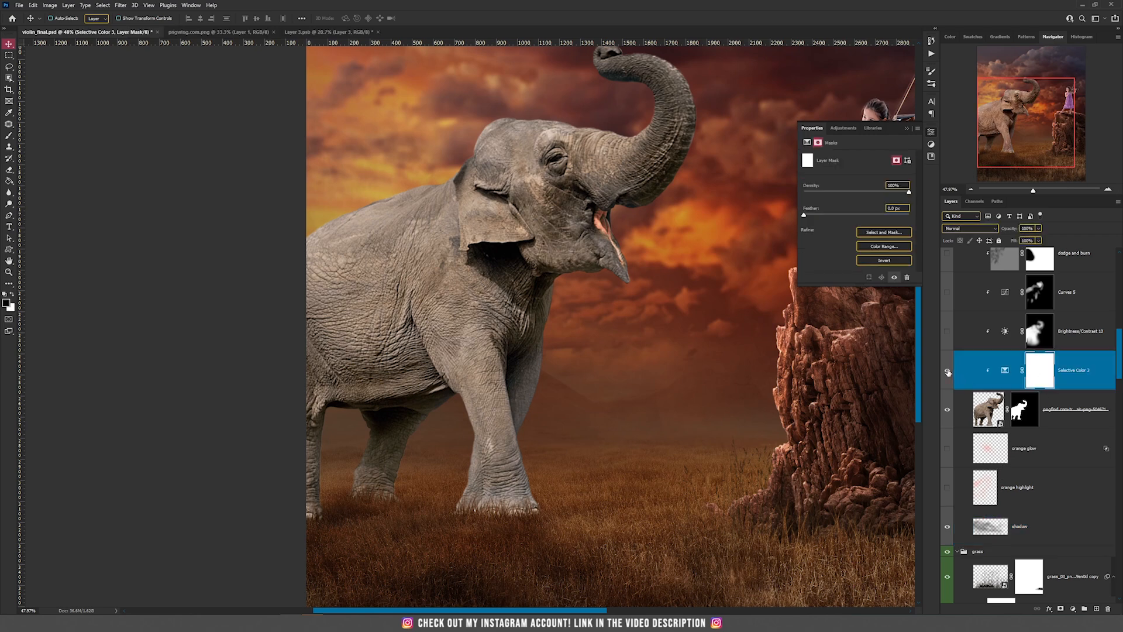
{"action": "left_click", "coordinate": [947, 371]}
{"action": "left_click", "coordinate": [1005, 369]}
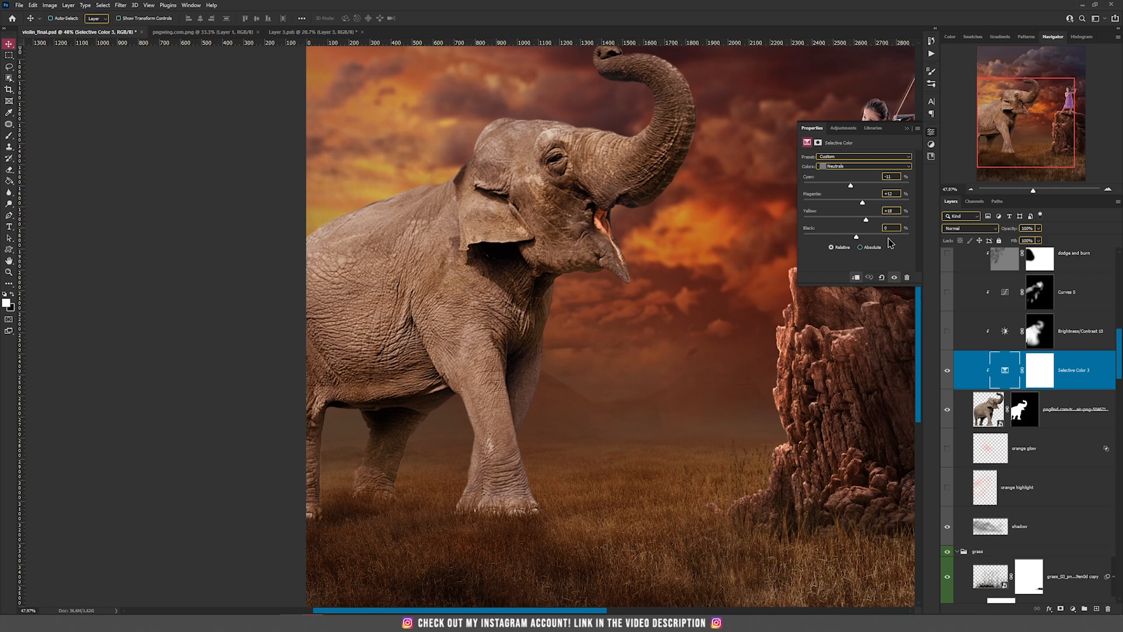
{"action": "left_click_drag", "start_coordinate": [678, 328], "coordinate": [657, 393]}
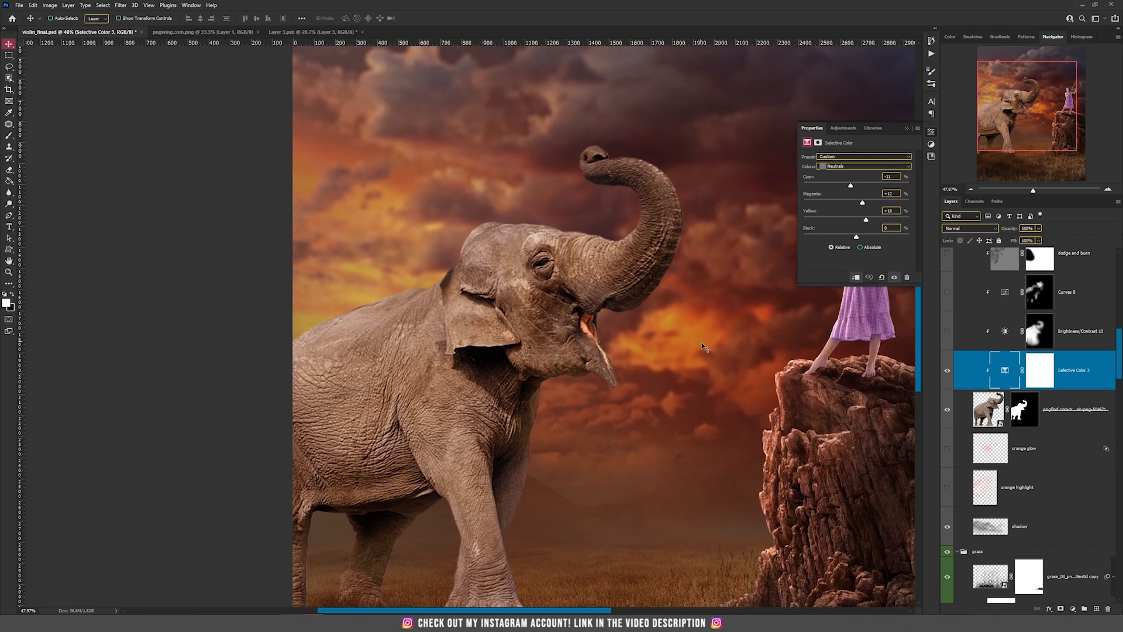
{"action": "scroll", "coordinate": [663, 307], "scroll_direction": "down", "scroll_amount": 8}
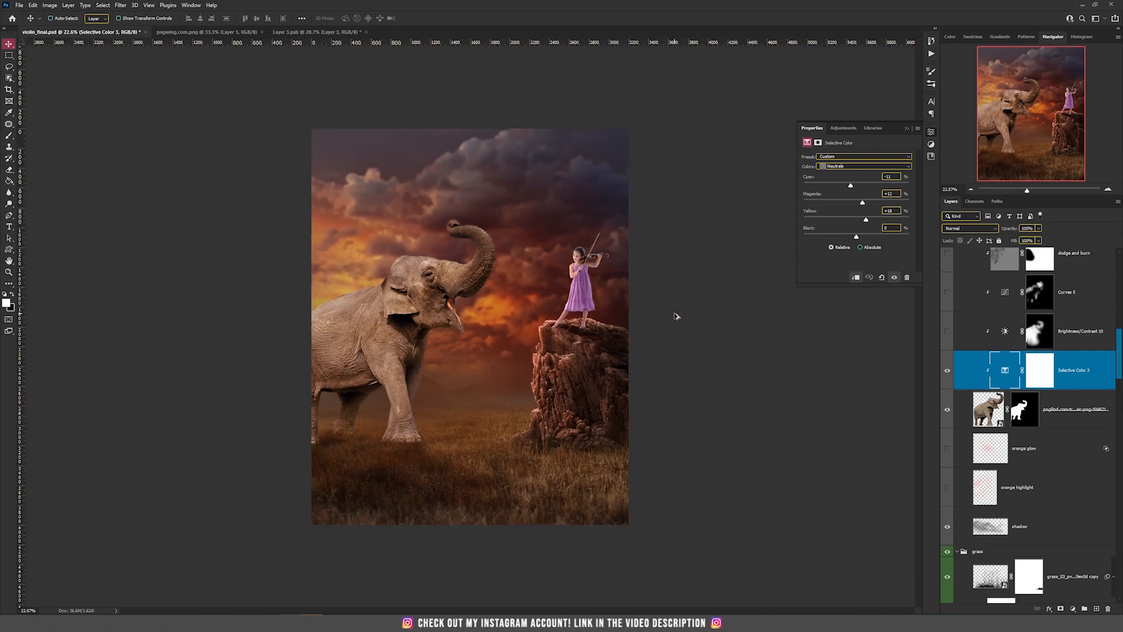
Step: Show the masked Brightness/Contrast adjustment clipped to the elephant and open its settings
{"action": "scroll", "coordinate": [376, 326], "scroll_direction": "up", "scroll_amount": 6}
{"action": "scroll", "coordinate": [404, 328], "scroll_direction": "up", "scroll_amount": 5}
{"action": "left_click_drag", "start_coordinate": [550, 310], "coordinate": [550, 323]}
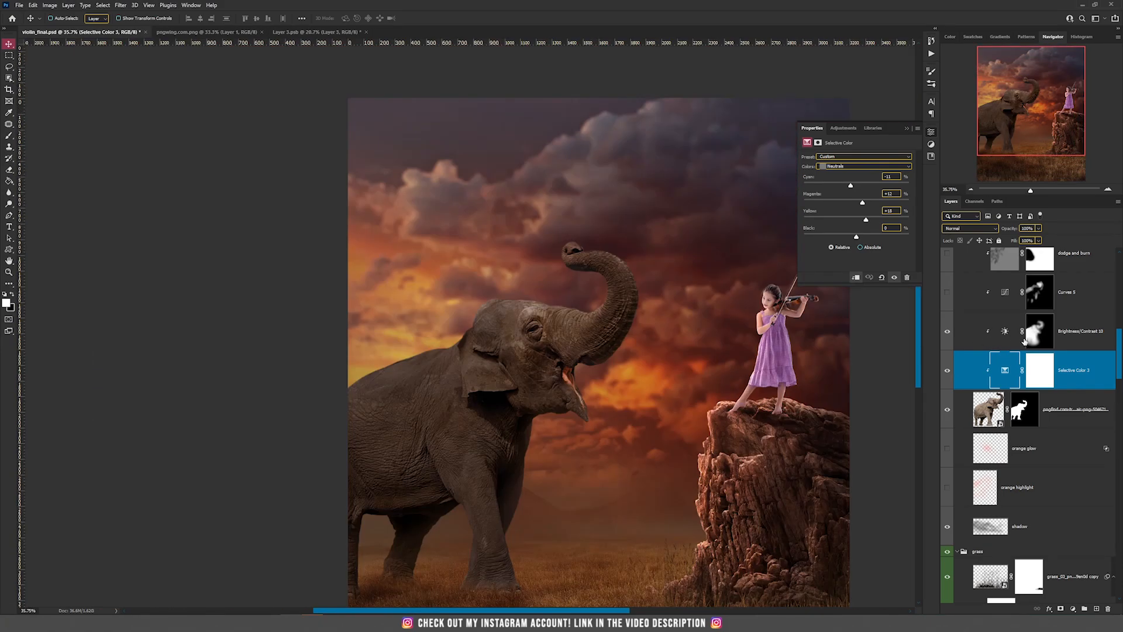
{"action": "left_click", "coordinate": [1079, 339]}
{"action": "left_click", "coordinate": [1079, 339]}
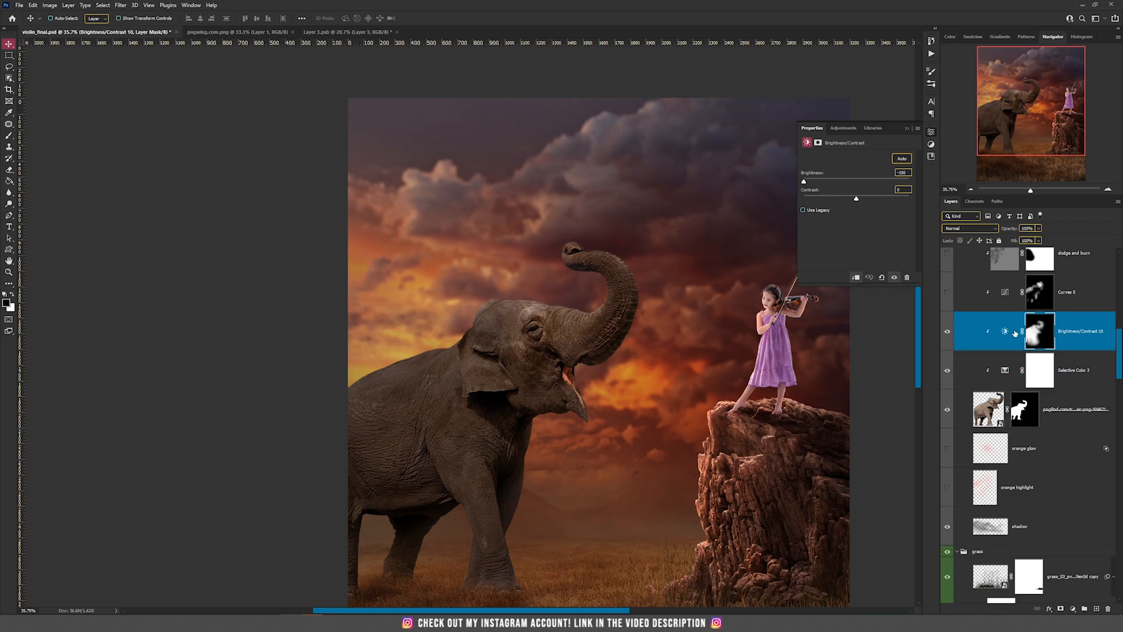
Step: Show the clipped Curves adjustment and the dodge and burn layer directly above it in the elephant group
{"action": "left_click", "coordinate": [945, 293]}
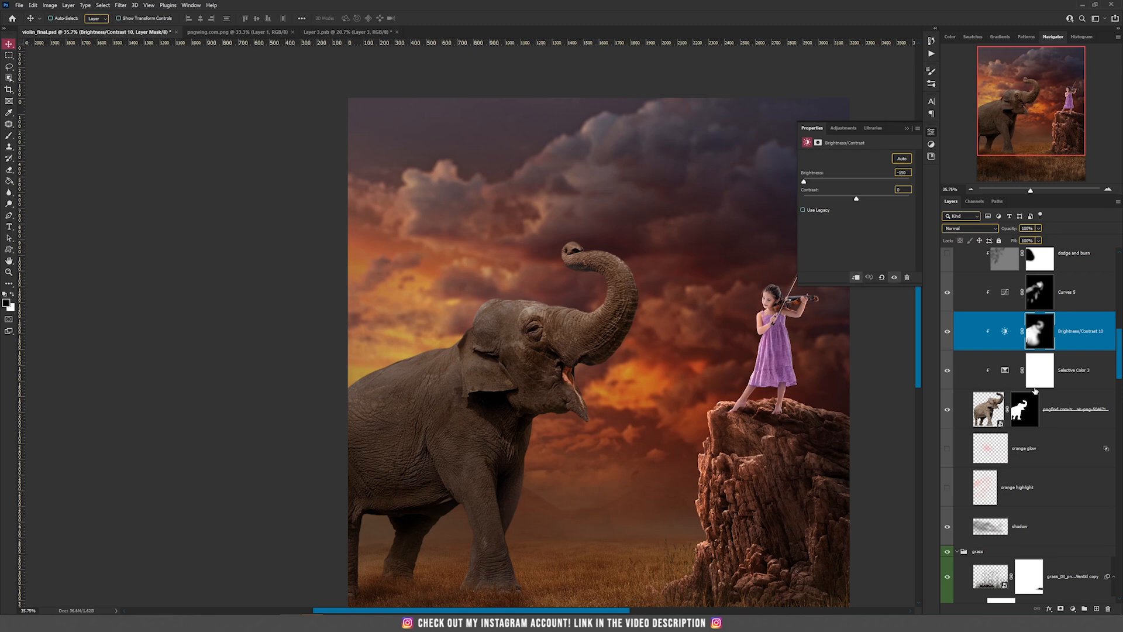
{"action": "scroll", "coordinate": [1035, 390], "scroll_direction": "up", "scroll_amount": 2}
{"action": "scroll", "coordinate": [981, 322], "scroll_direction": "up", "scroll_amount": 1}
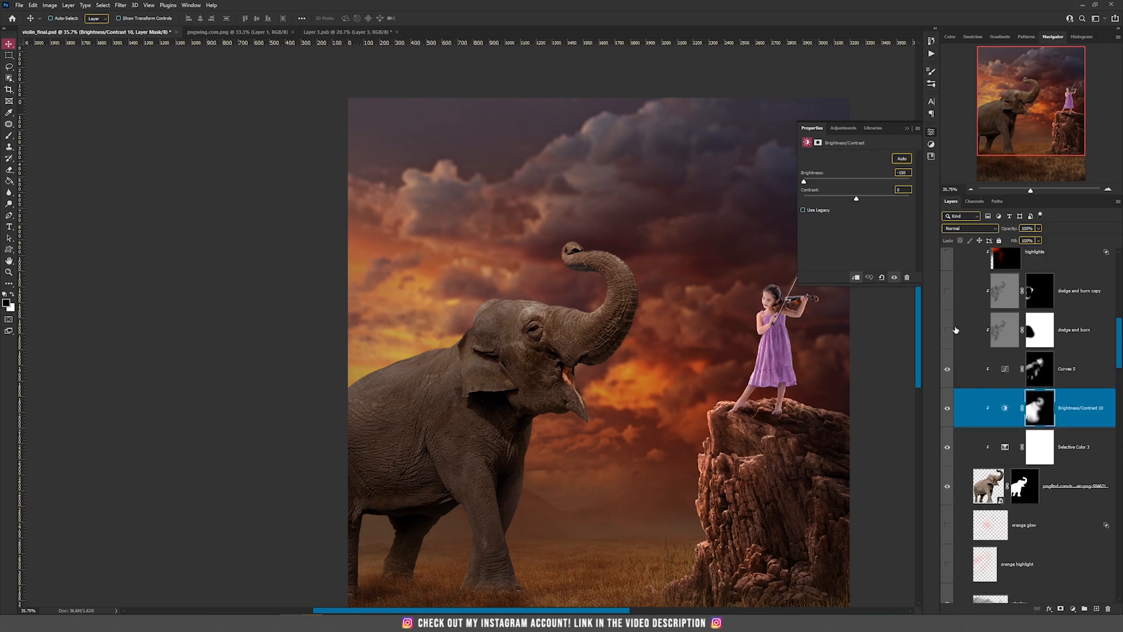
{"action": "left_click", "coordinate": [947, 331]}
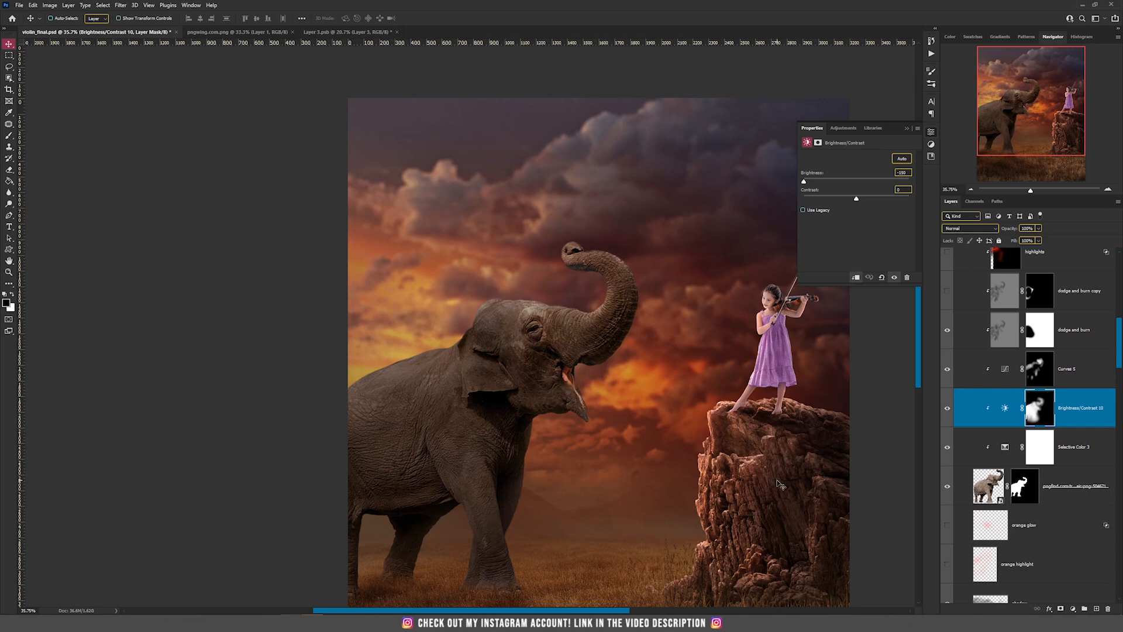
Step: Select and show the lowest highlights layer, the orange-red one, clipped to the elephant
{"action": "scroll", "coordinate": [956, 384], "scroll_direction": "up", "scroll_amount": 3}
{"action": "left_click", "coordinate": [956, 384]}
{"action": "left_click", "coordinate": [948, 374]}
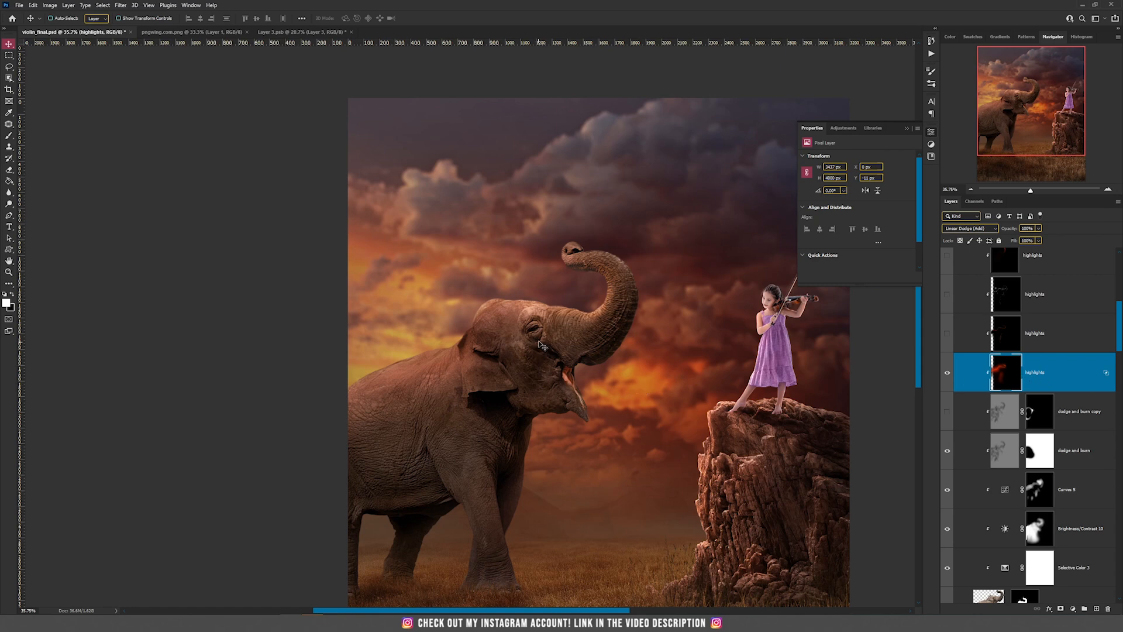
Step: Reset the lowest highlights layer's Blend If black slider for the underlying layer, and split it again with one half near white
{"action": "double_click", "coordinate": [1056, 376]}
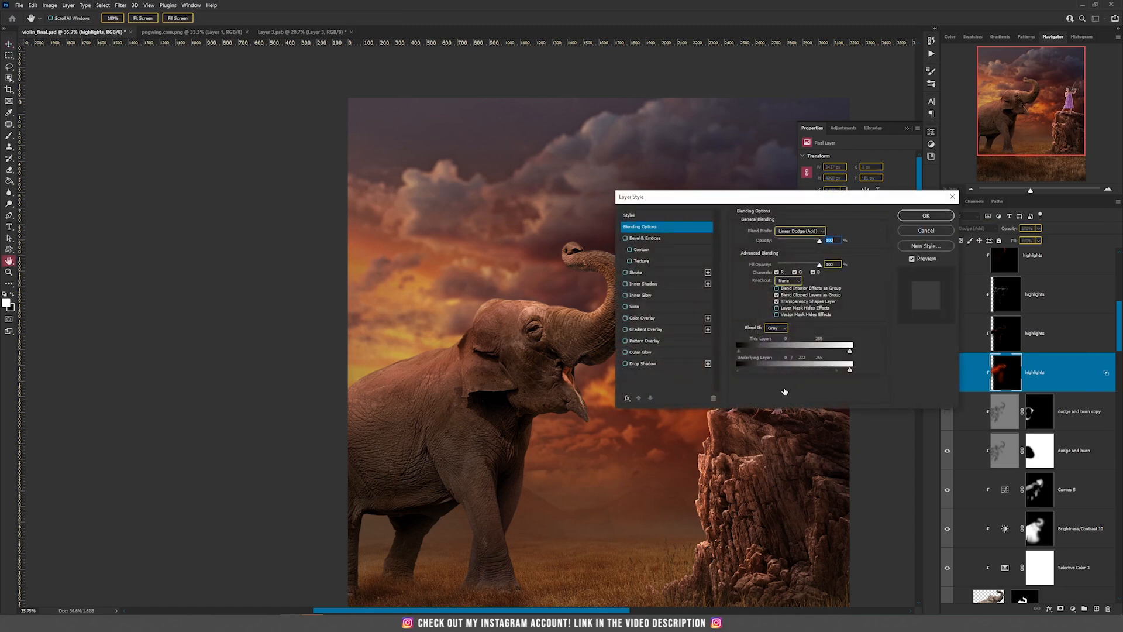
{"action": "mouse_move", "coordinate": [738, 370]}
{"action": "left_mouse_down"}
{"action": "mouse_move", "coordinate": [780, 374]}
{"action": "mouse_move", "coordinate": [723, 380]}
{"action": "left_mouse_up"}
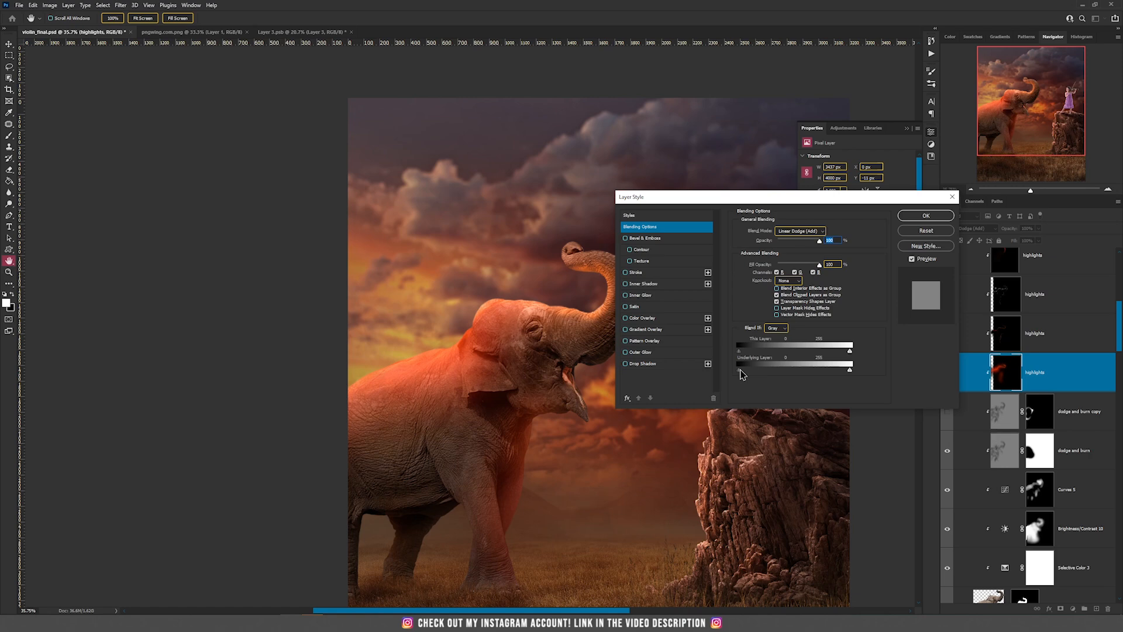
{"action": "left_click_drag", "start_coordinate": [849, 370], "coordinate": [836, 376]}
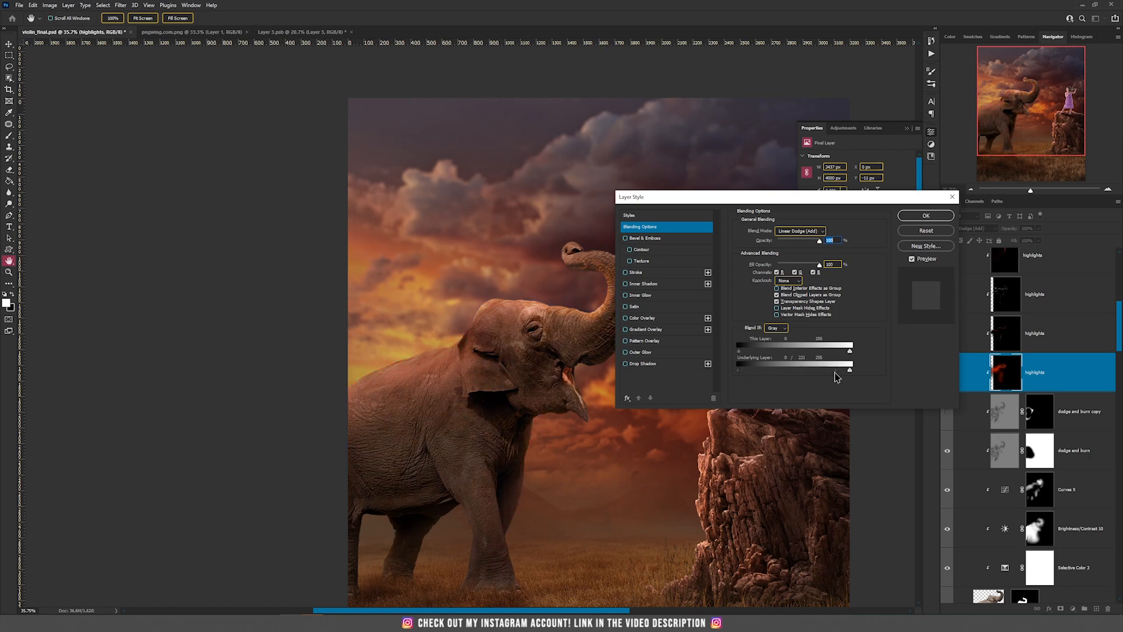
{"action": "left_click", "coordinate": [926, 216]}
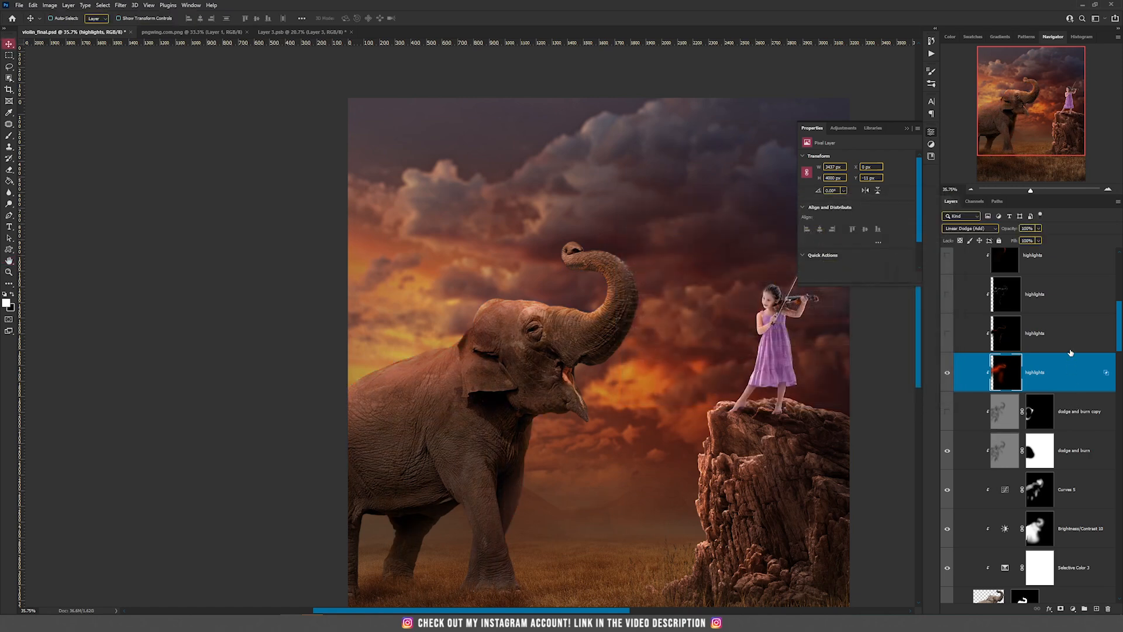
Step: Select and show the second highlights layer from the bottom of the elephant group, and inspect its effect on the elephant
{"action": "key", "text": "alt+bracketright"}
{"action": "left_click", "coordinate": [947, 333]}
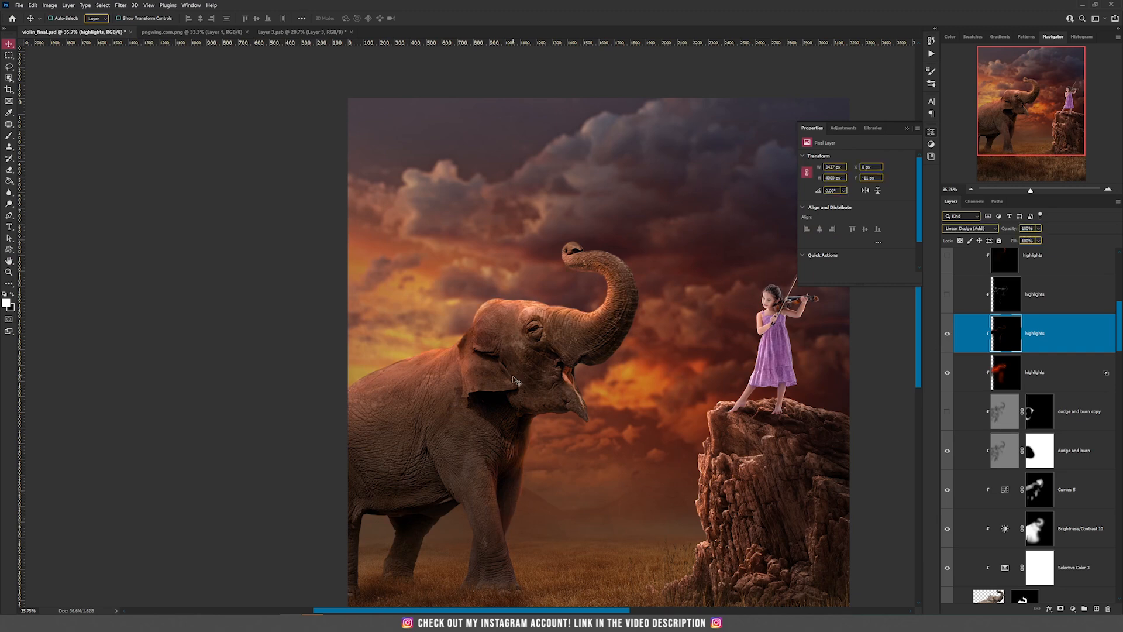
{"action": "scroll", "coordinate": [321, 386], "scroll_direction": "up", "scroll_amount": 4}
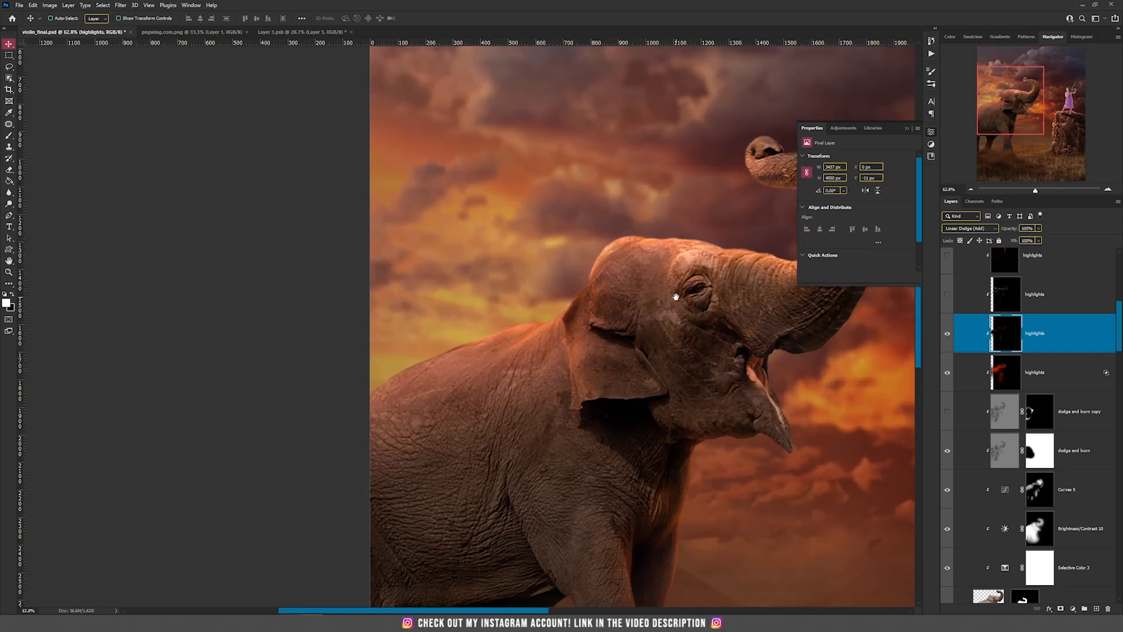
{"action": "left_click_drag", "start_coordinate": [664, 290], "coordinate": [415, 355]}
{"action": "scroll", "coordinate": [441, 379], "scroll_direction": "down", "scroll_amount": 2}
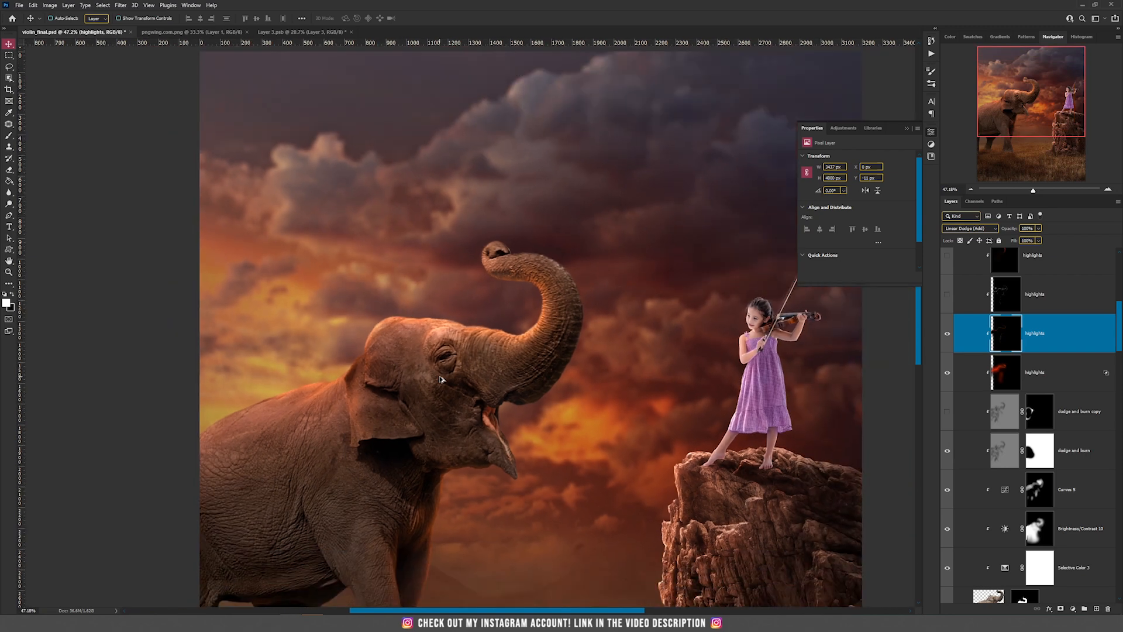
Step: Show the third highlights layer of the elephant group and inspect the rim light along the back, head and trunk
{"action": "scroll", "coordinate": [1079, 358], "scroll_direction": "up", "scroll_amount": 2}
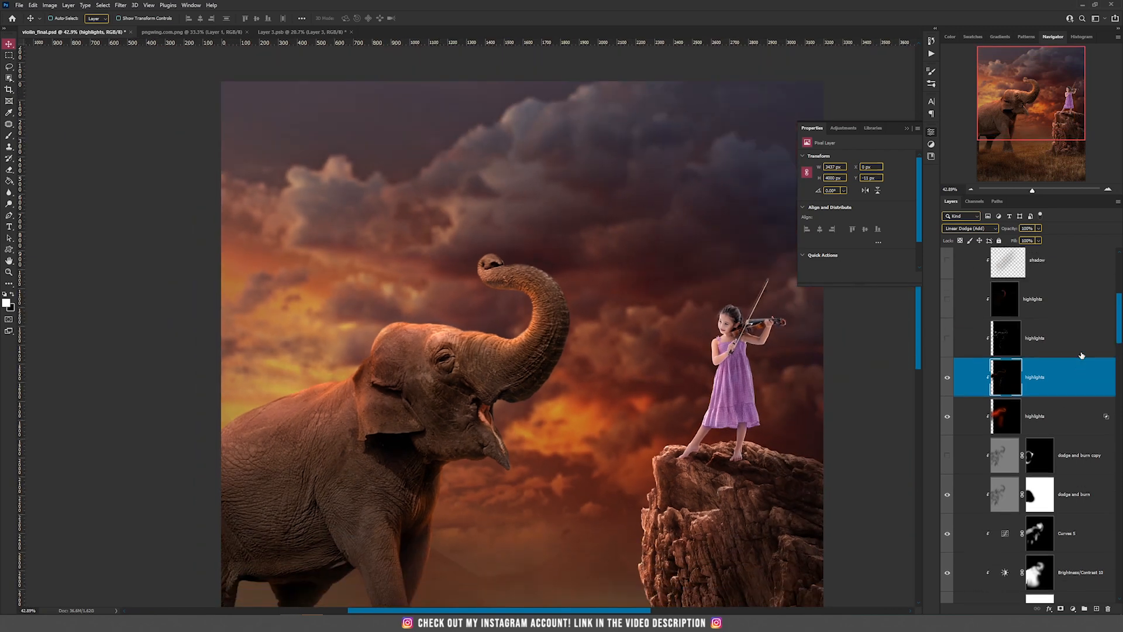
{"action": "left_click", "coordinate": [947, 350]}
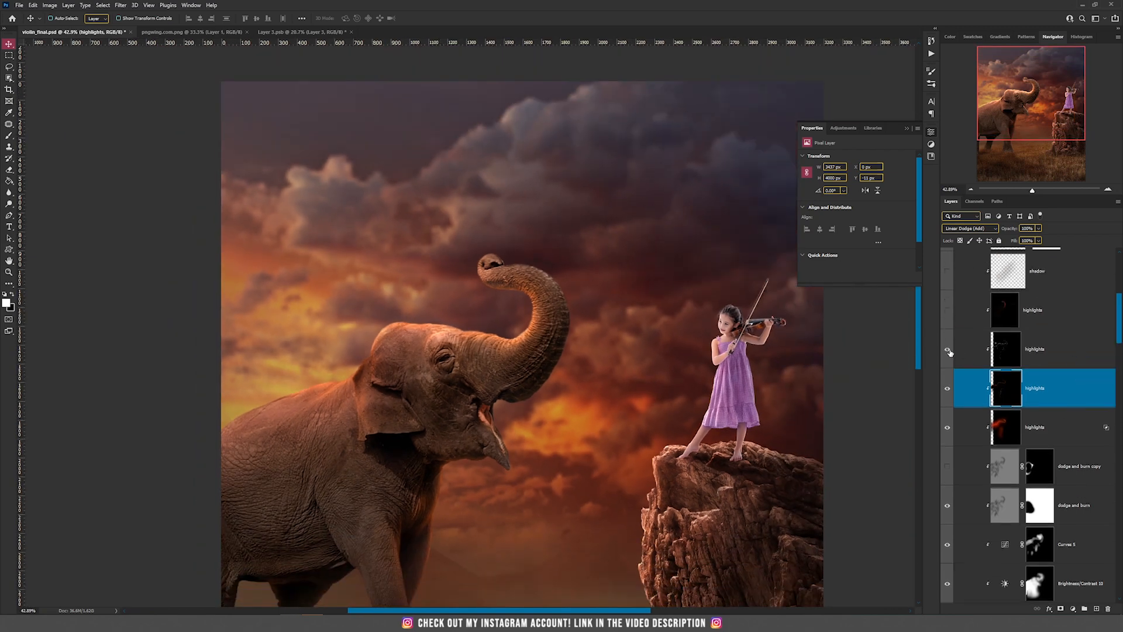
{"action": "scroll", "coordinate": [310, 465], "scroll_direction": "up", "scroll_amount": 3}
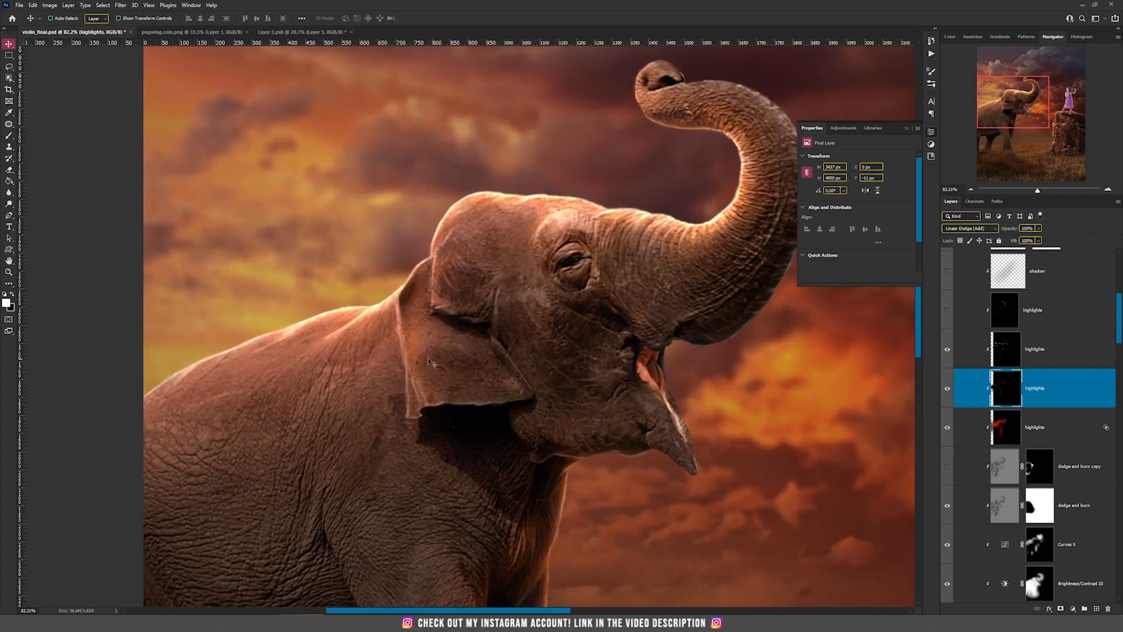
{"action": "left_click_drag", "start_coordinate": [713, 375], "coordinate": [527, 261]}
{"action": "left_click_drag", "start_coordinate": [597, 358], "coordinate": [664, 501]}
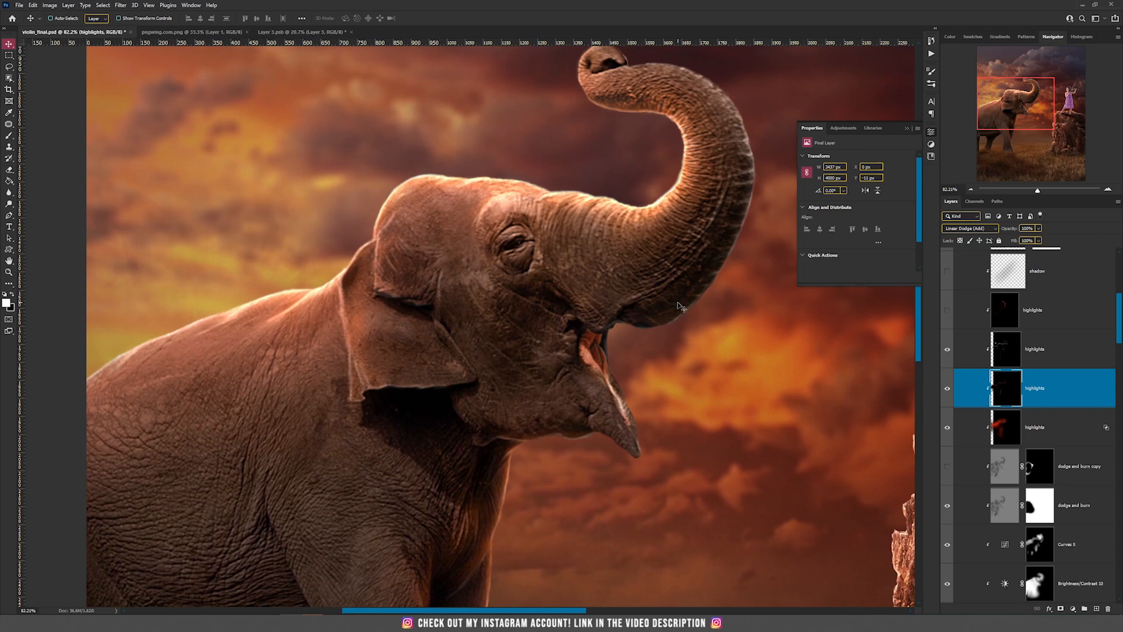
{"action": "left_click_drag", "start_coordinate": [634, 300], "coordinate": [699, 308]}
{"action": "left_click_drag", "start_coordinate": [550, 411], "coordinate": [535, 379]}
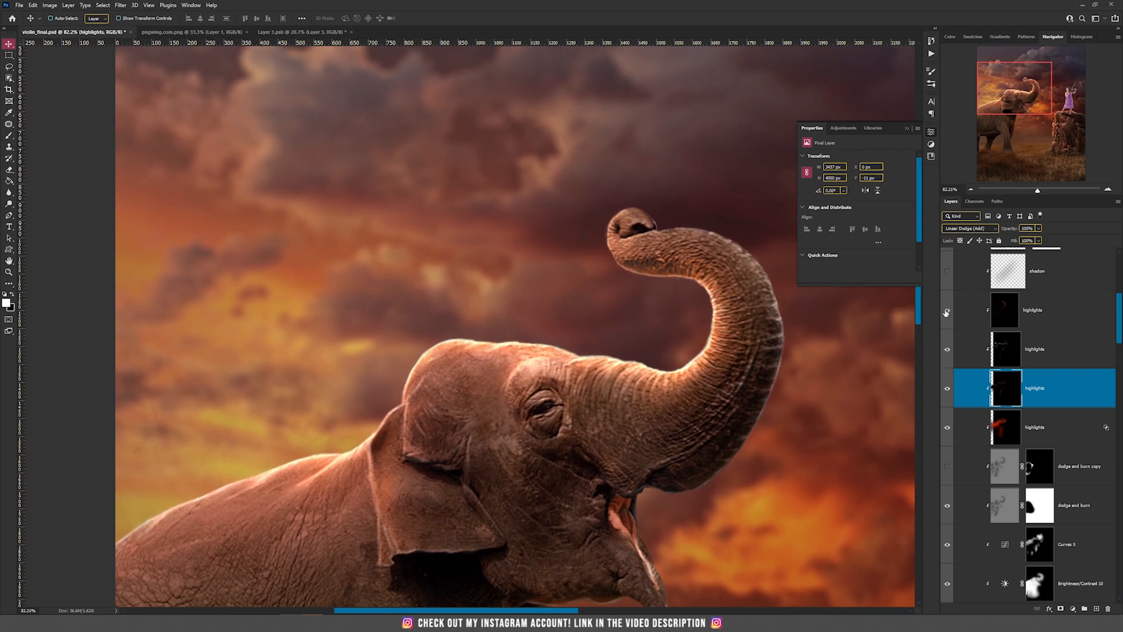
Step: Compare the elephant with the topmost highlights layer below the shadow layer on and off, leaving that layer hidden
{"action": "left_click", "coordinate": [946, 312]}
{"action": "scroll", "coordinate": [798, 398], "scroll_direction": "down", "scroll_amount": 2}
{"action": "left_click", "coordinate": [1050, 319]}
{"action": "left_click_drag", "start_coordinate": [714, 419], "coordinate": [603, 277]}
{"action": "left_click_drag", "start_coordinate": [656, 321], "coordinate": [604, 447]}
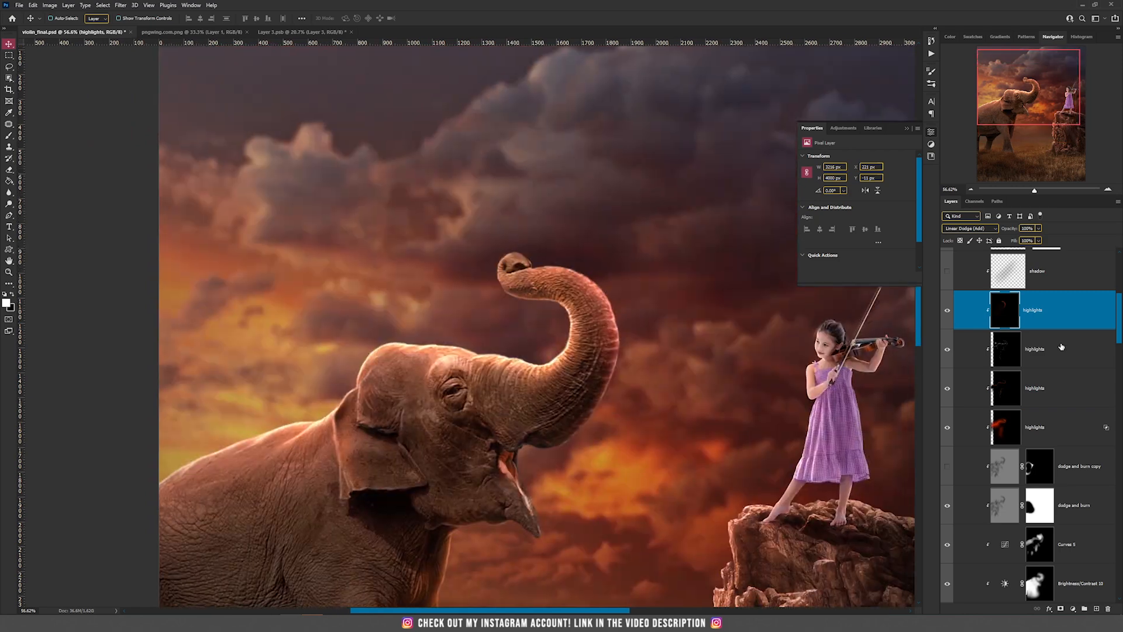
{"action": "scroll", "coordinate": [1061, 346], "scroll_direction": "up", "scroll_amount": 3}
{"action": "left_click", "coordinate": [947, 411]}
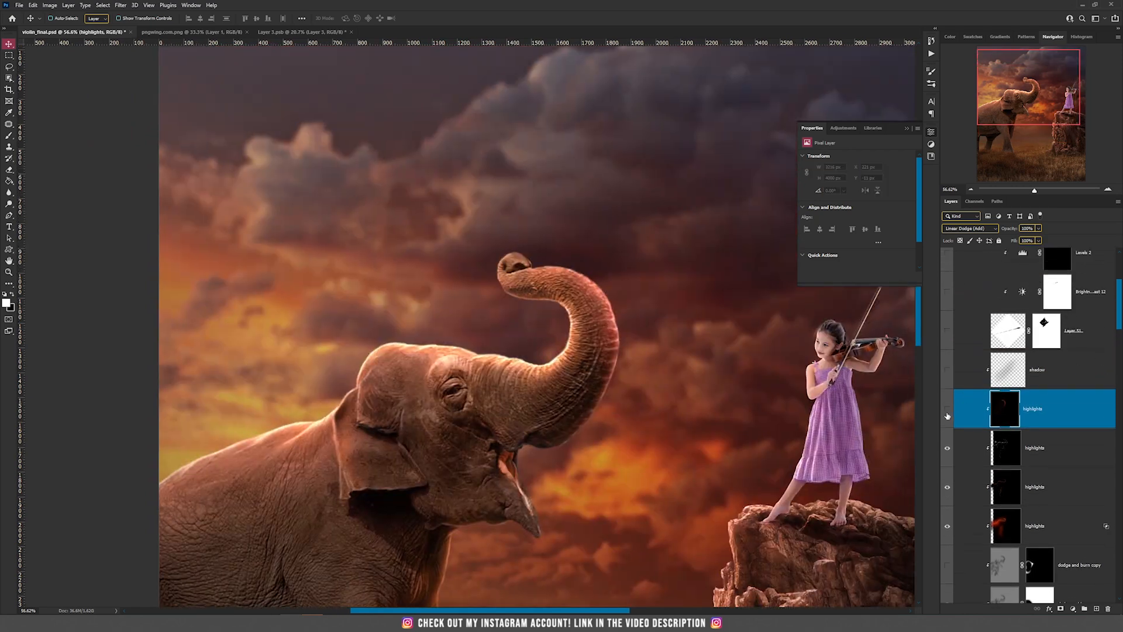
Step: Select and show the masked bow layer, Layer 51, held in the curl of the elephant's trunk
{"action": "left_click", "coordinate": [1043, 369]}
{"action": "scroll", "coordinate": [1045, 367], "scroll_direction": "up", "scroll_amount": 1}
{"action": "scroll", "coordinate": [1045, 366], "scroll_direction": "up", "scroll_amount": 2}
{"action": "left_click", "coordinate": [995, 435]}
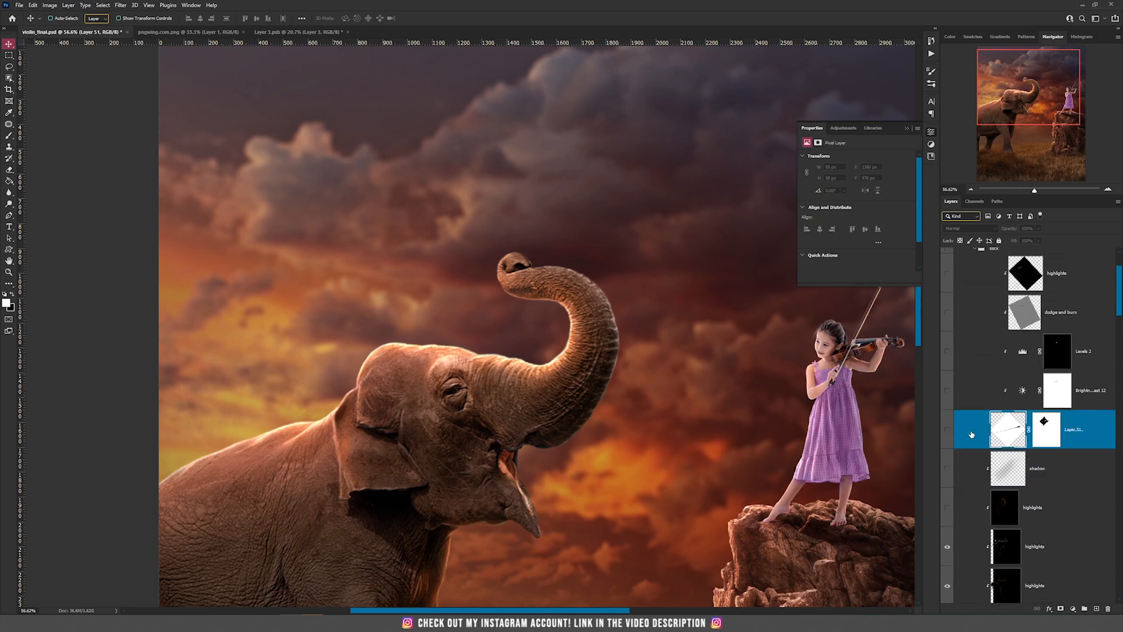
{"action": "left_click", "coordinate": [947, 430]}
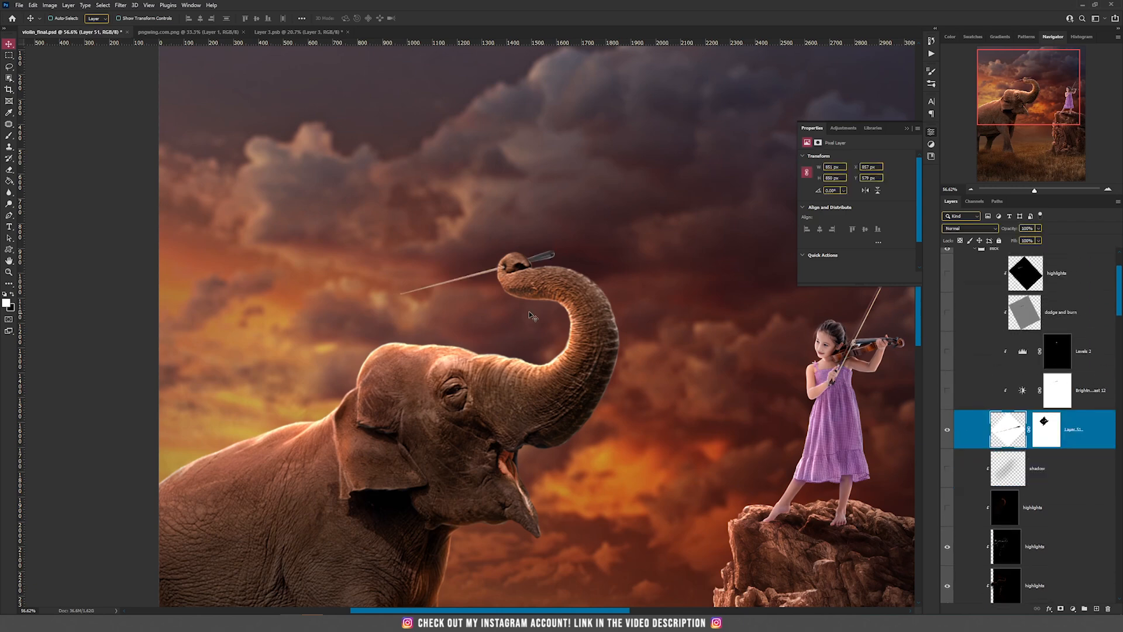
Step: Show and select the shadow layer beneath the bow layer, Layer 51
{"action": "scroll", "coordinate": [505, 279], "scroll_direction": "up", "scroll_amount": 1}
{"action": "scroll", "coordinate": [505, 278], "scroll_direction": "up", "scroll_amount": 1}
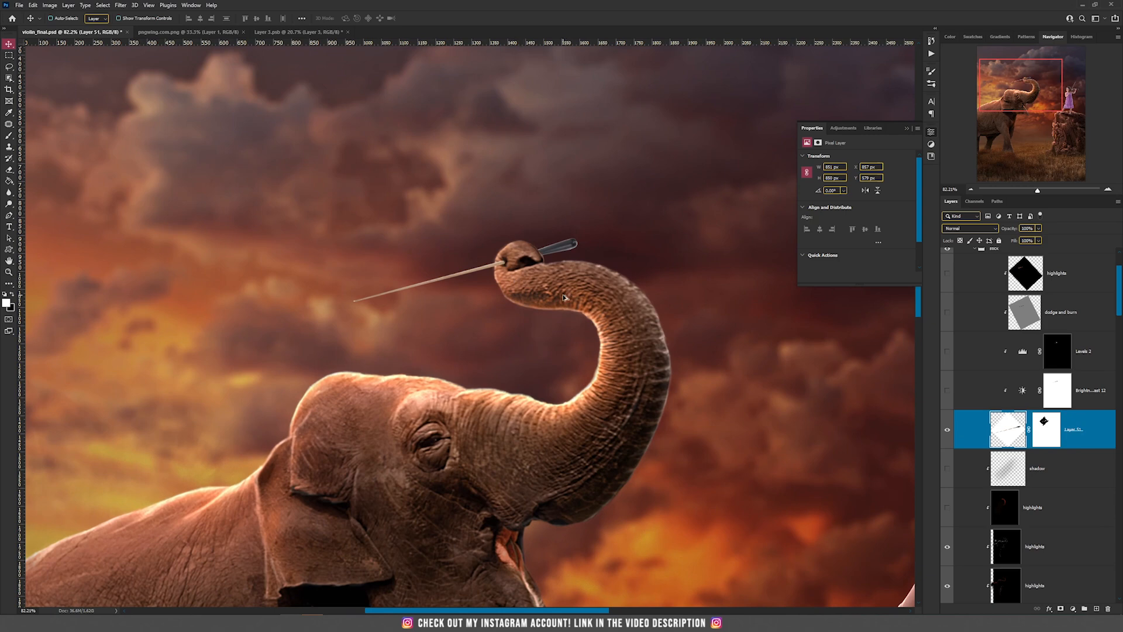
{"action": "scroll", "coordinate": [563, 297], "scroll_direction": "down", "scroll_amount": 2}
{"action": "left_click", "coordinate": [947, 468]}
{"action": "left_click", "coordinate": [1009, 475]}
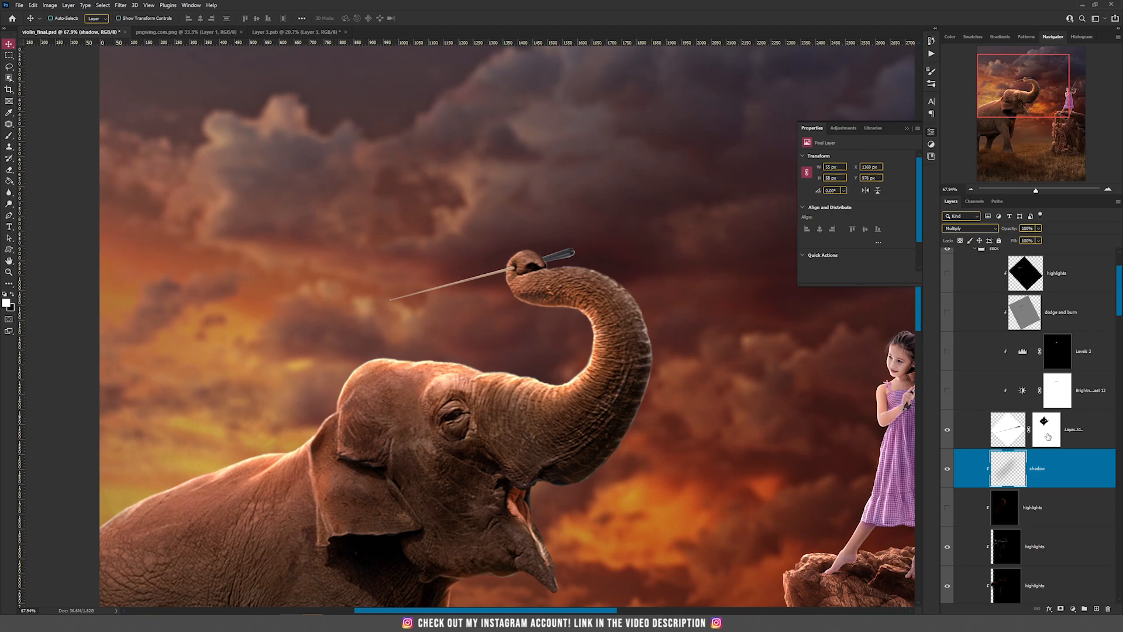
Step: Compare the bow with Layer 51's mask disabled and enabled, and inspect the bow and its shadow at the trunk tip
{"action": "left_click", "coordinate": [1047, 435], "text": "shift"}
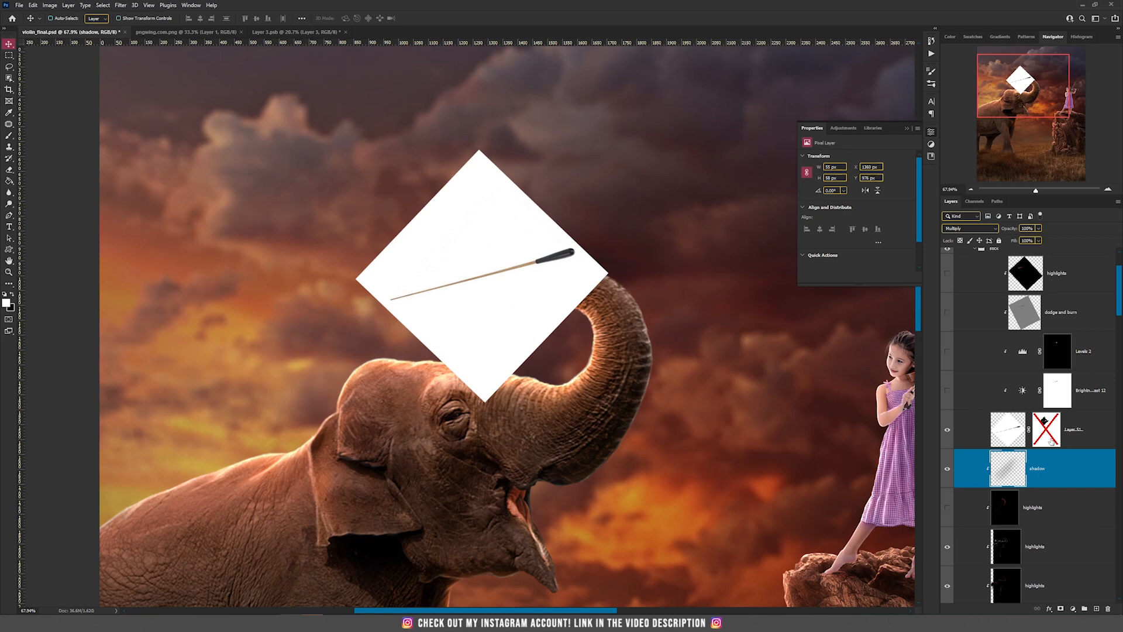
{"action": "left_click", "coordinate": [1050, 440], "text": "shift"}
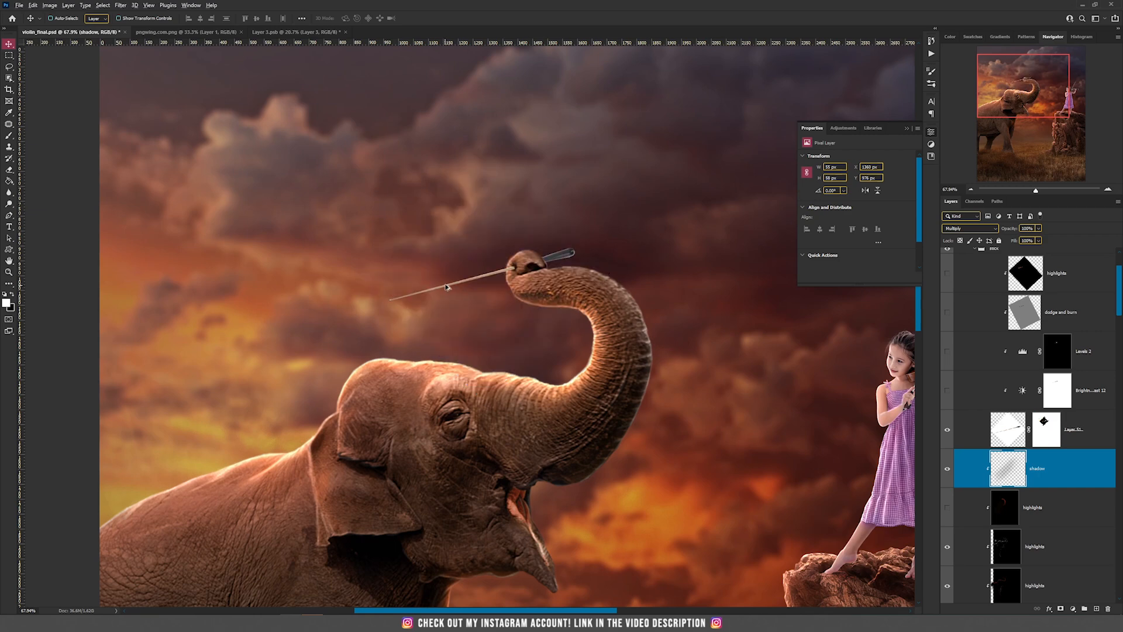
{"action": "scroll", "coordinate": [608, 270], "scroll_direction": "up", "scroll_amount": 3}
{"action": "scroll", "coordinate": [608, 270], "scroll_direction": "up", "scroll_amount": 5}
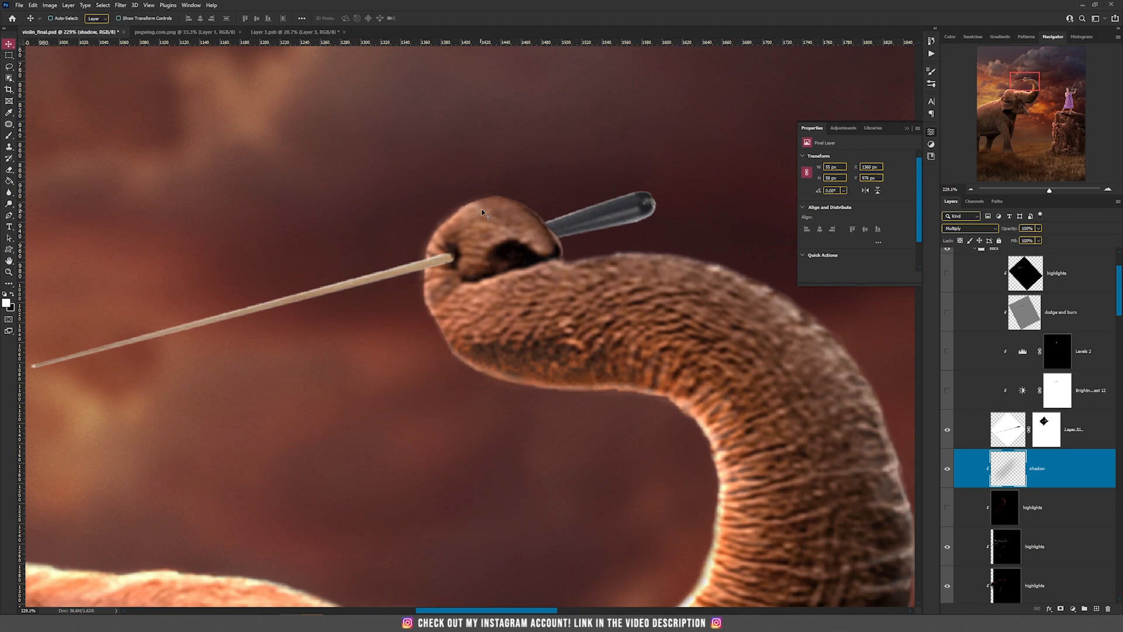
{"action": "scroll", "coordinate": [521, 257], "scroll_direction": "down", "scroll_amount": 5}
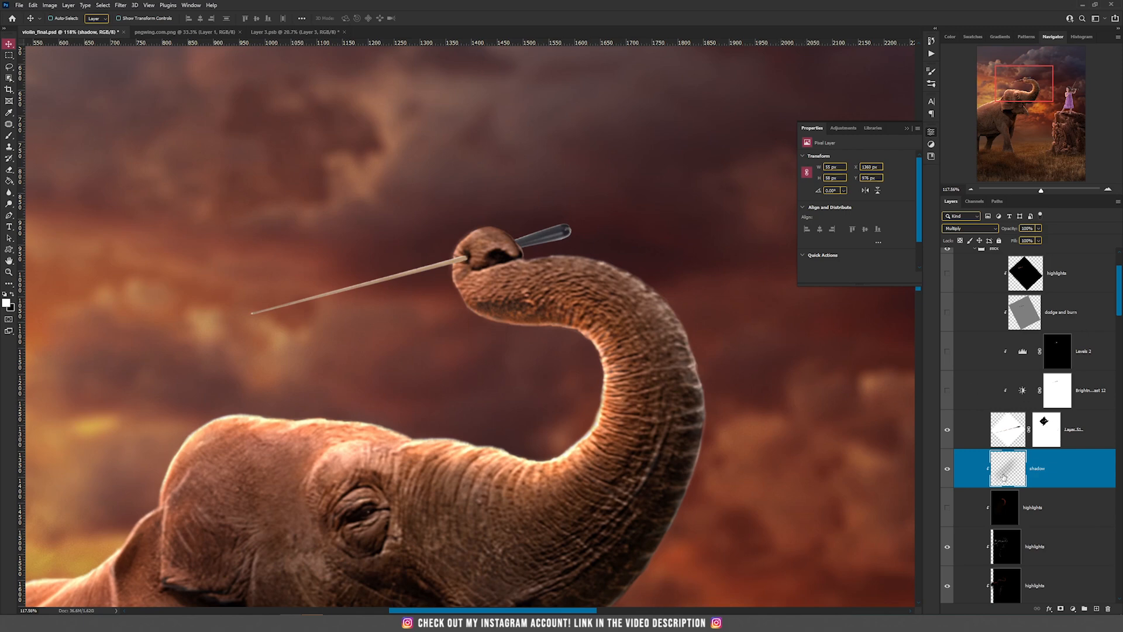
Step: Show the Brightness/Contrast, Levels, dodge and burn, and highlights layers clipped to the bow, and select the highlights layer to check its blend mode
{"action": "left_click", "coordinate": [947, 394]}
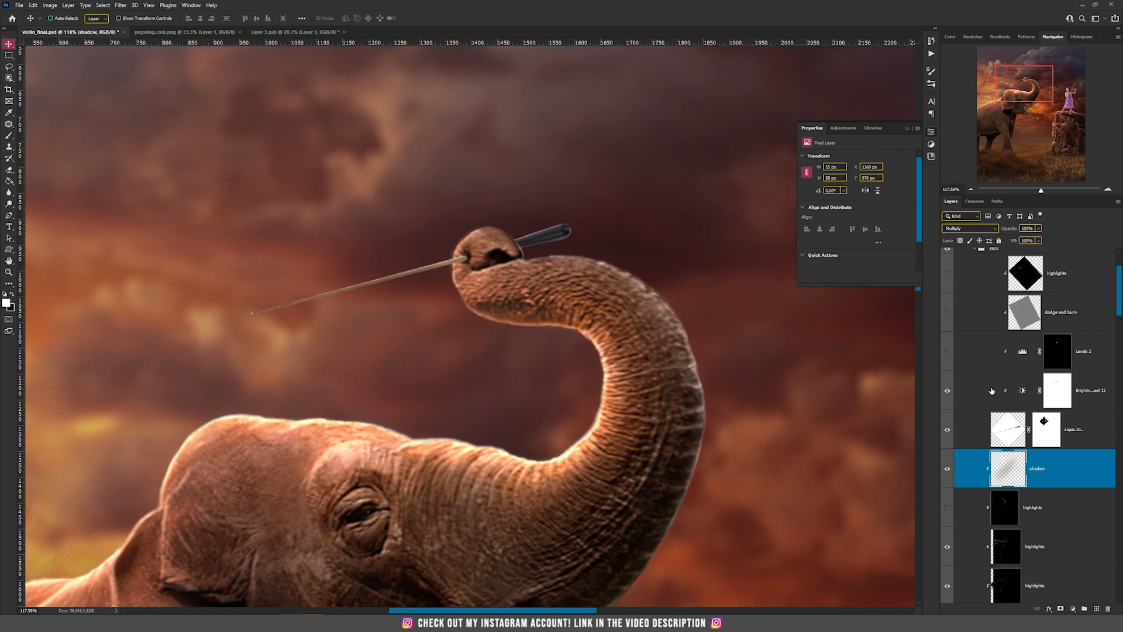
{"action": "left_click", "coordinate": [1023, 393]}
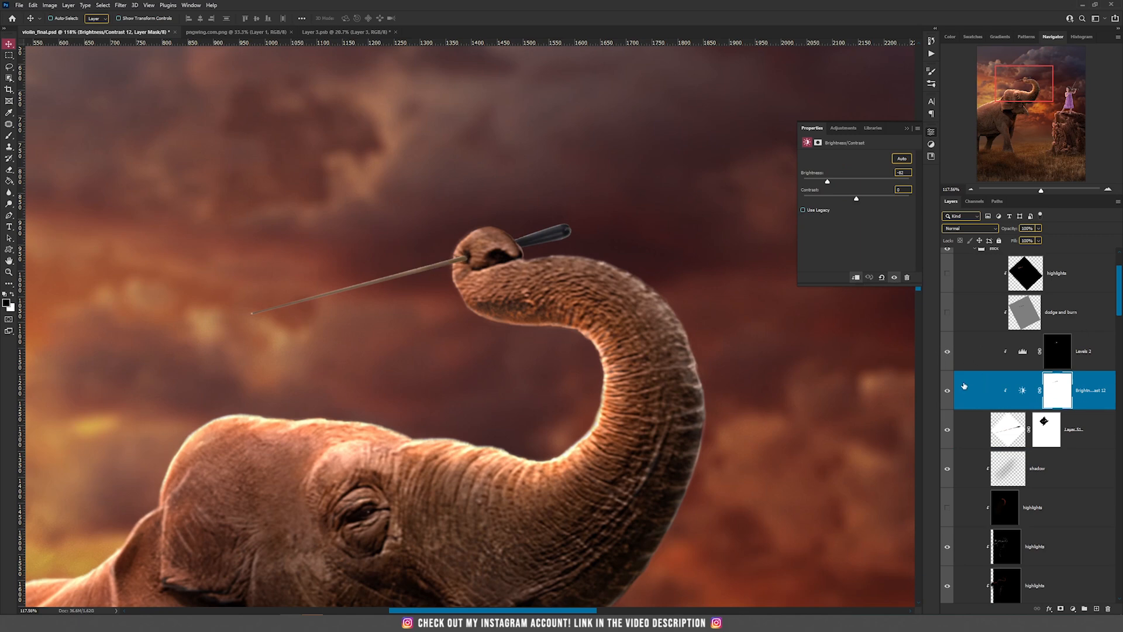
{"action": "scroll", "coordinate": [964, 386], "scroll_direction": "up", "scroll_amount": 2}
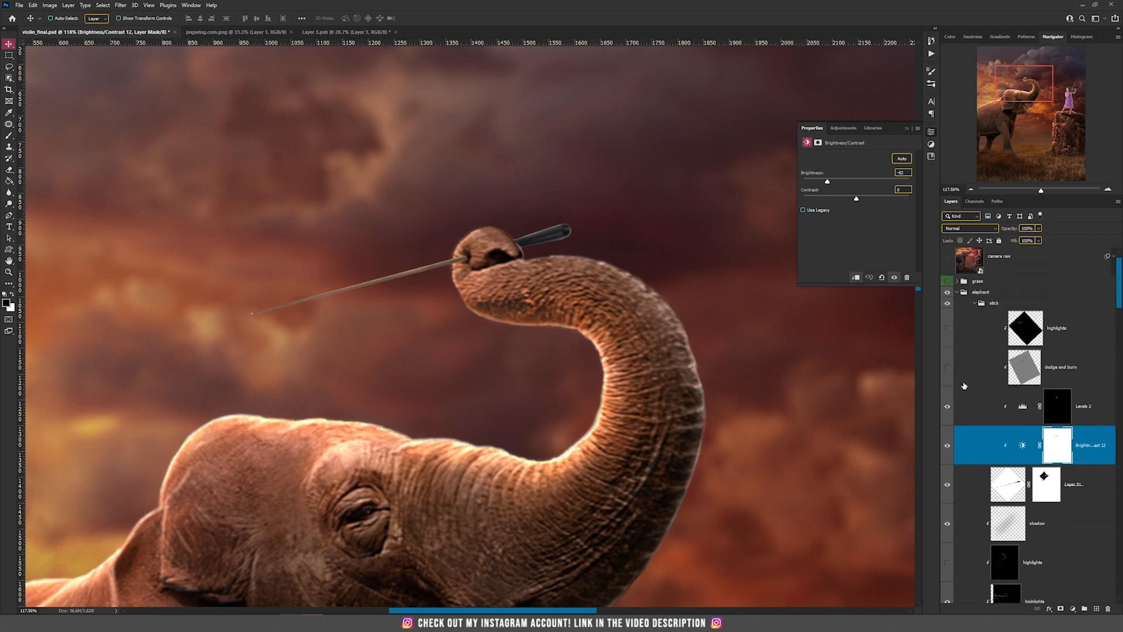
{"action": "left_click", "coordinate": [948, 330]}
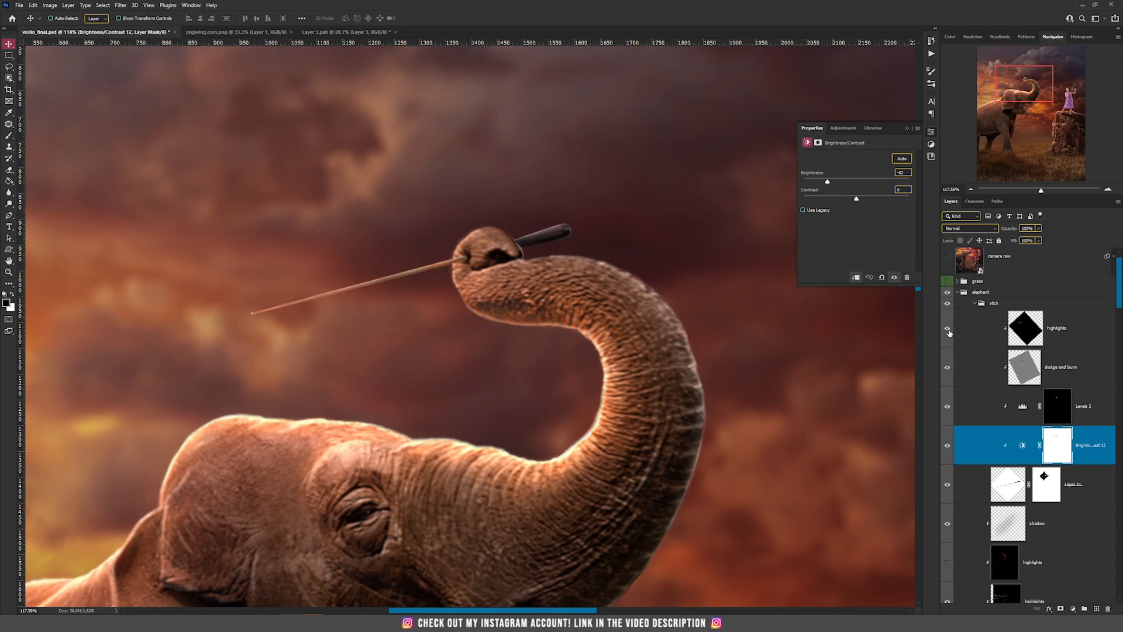
{"action": "left_click", "coordinate": [1033, 334]}
{"action": "left_click", "coordinate": [973, 230]}
{"action": "left_click", "coordinate": [975, 231]}
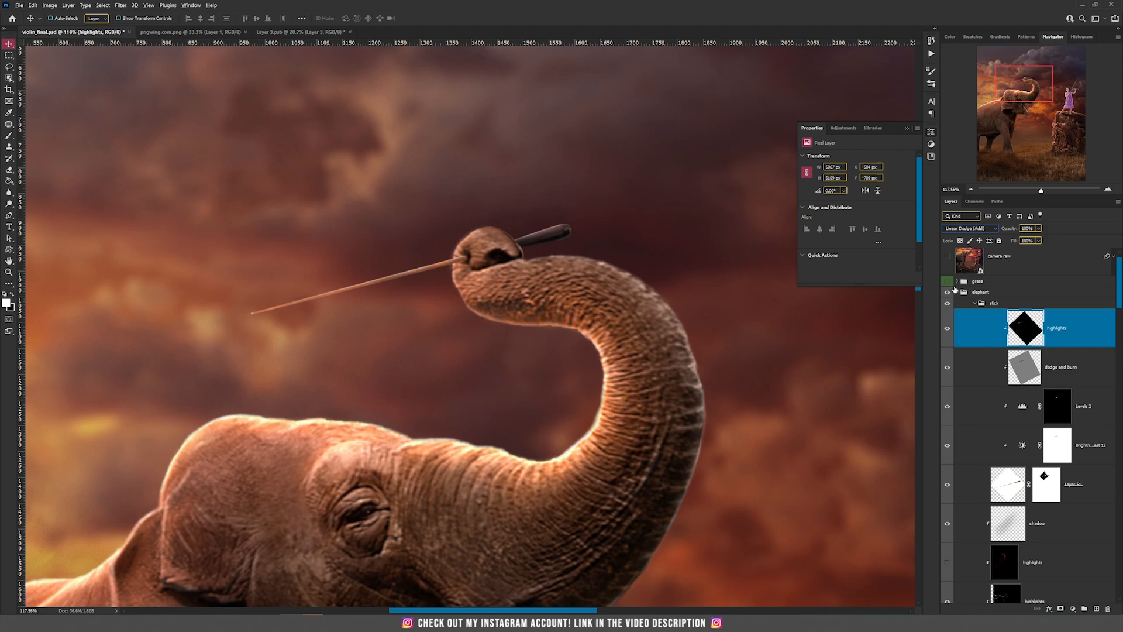
Step: Expand the upper grass group and show its three Green-Grass Photo Overlays layers in the foreground
{"action": "key", "text": "ctrl+minus"}
{"action": "key", "text": "ctrl+minus"}
{"action": "key", "text": "ctrl+minus"}
{"action": "key", "text": "ctrl+minus"}
{"action": "left_click_drag", "start_coordinate": [611, 410], "coordinate": [594, 196]}
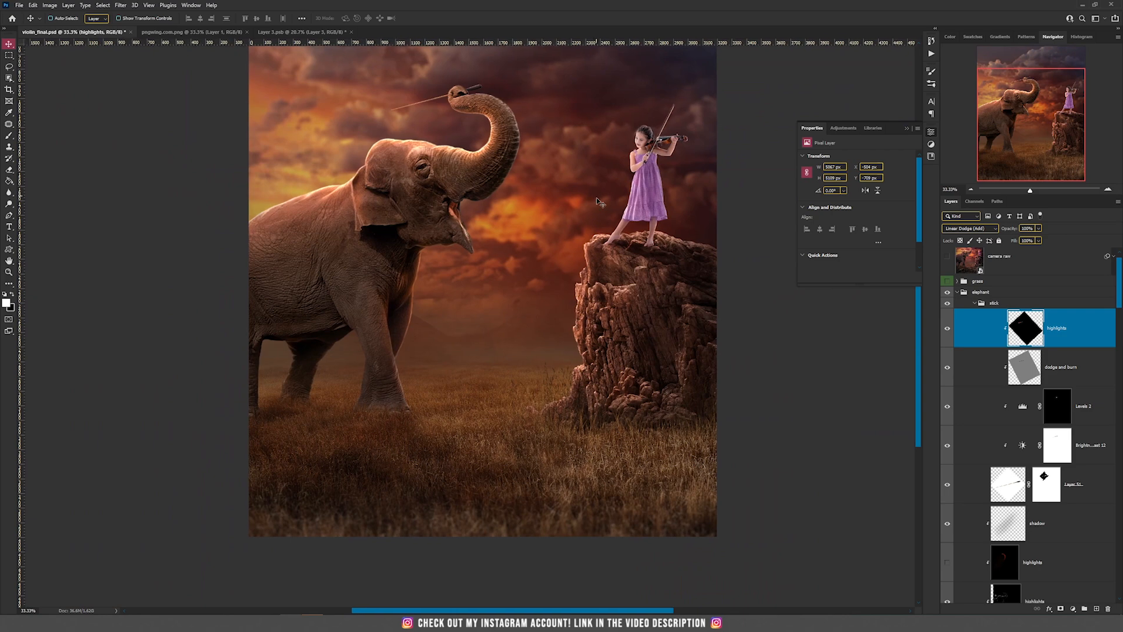
{"action": "left_click_drag", "start_coordinate": [603, 290], "coordinate": [603, 338]}
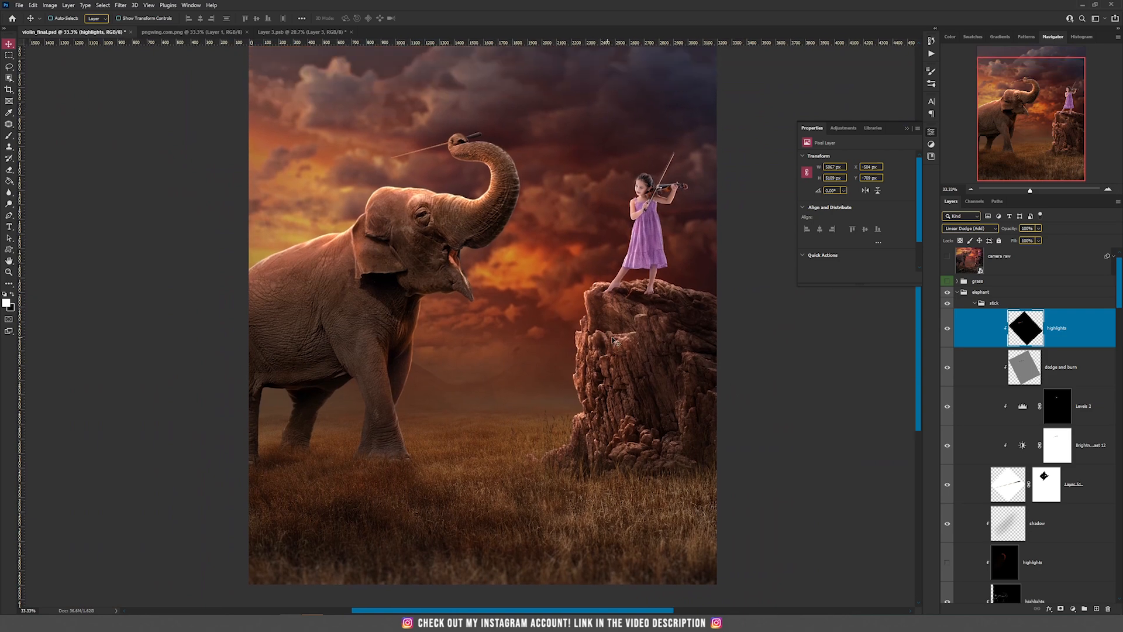
{"action": "left_click", "coordinate": [957, 283]}
{"action": "left_click", "coordinate": [948, 431]}
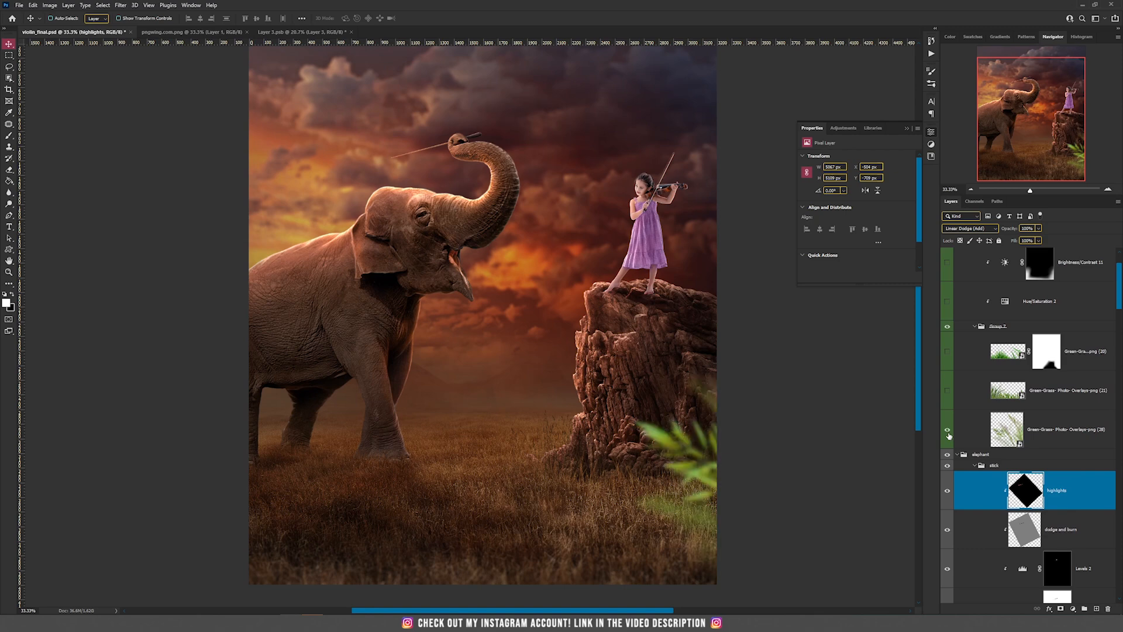
{"action": "left_click", "coordinate": [946, 390]}
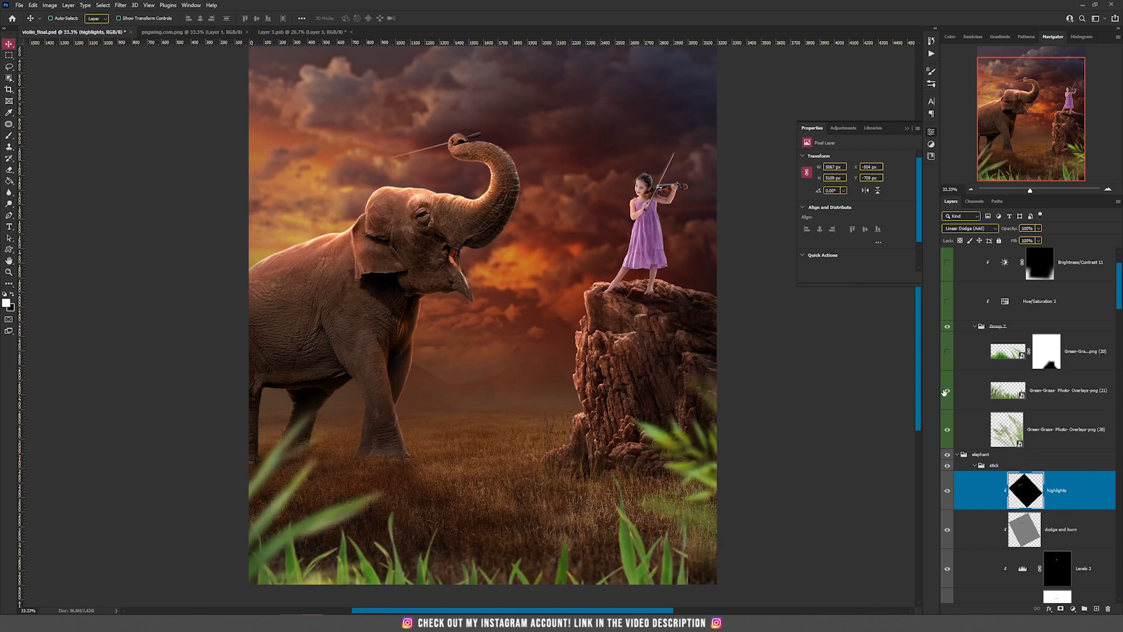
{"action": "left_click", "coordinate": [947, 357]}
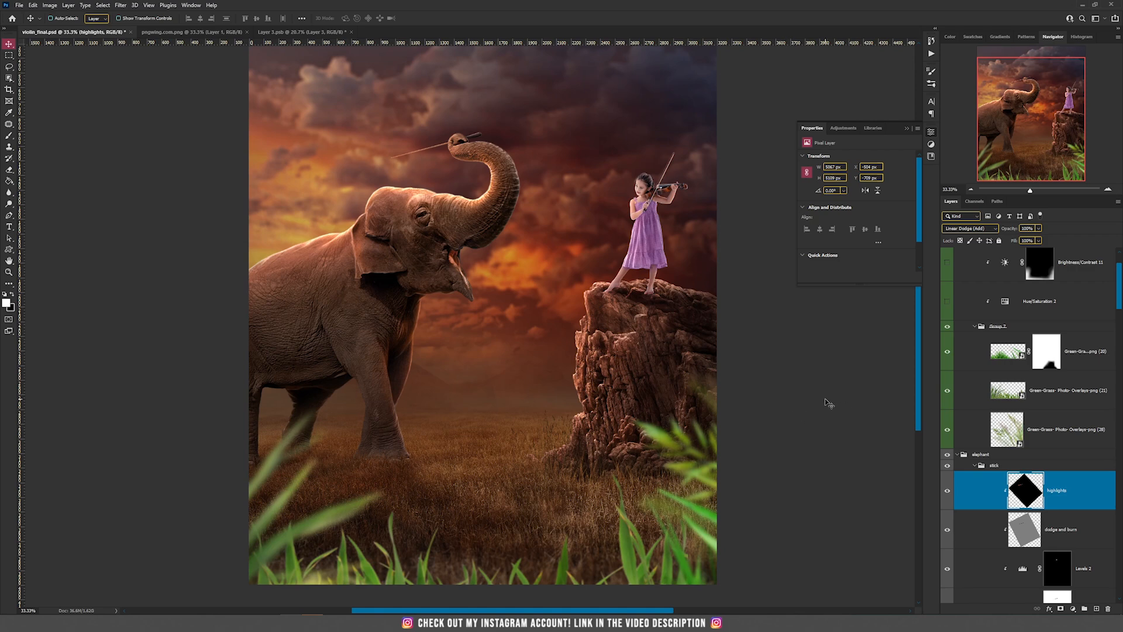
Step: Show the Hue/Saturation 2 and Brightness/Contrast 11 adjustments clipped to the foreground grass and inspect their settings
{"action": "left_click", "coordinate": [946, 304]}
{"action": "left_click", "coordinate": [1004, 303]}
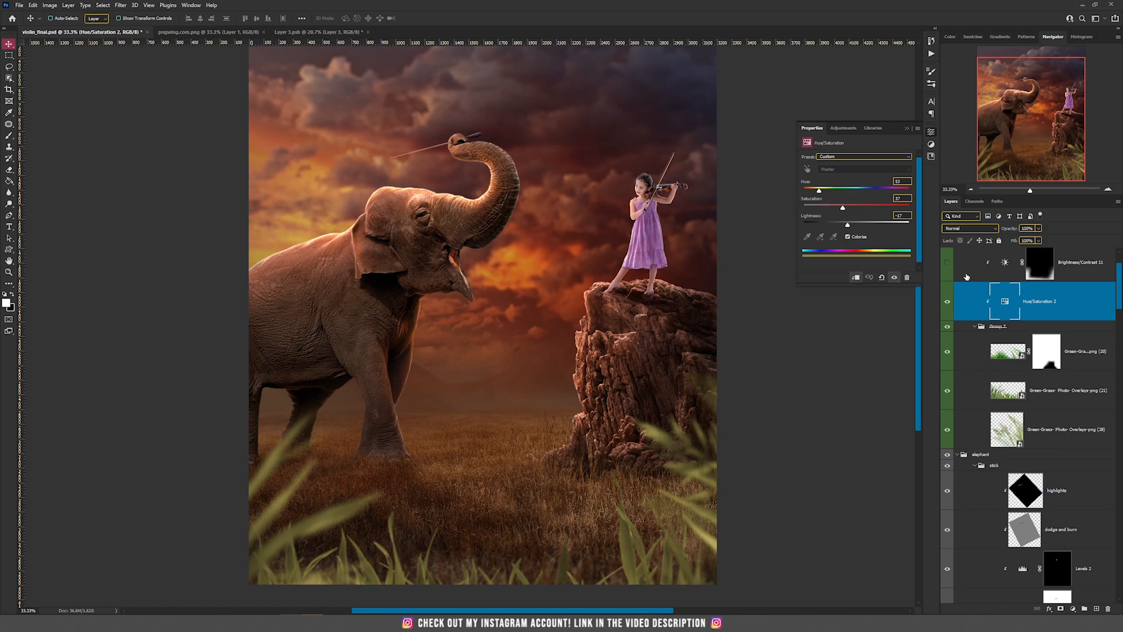
{"action": "scroll", "coordinate": [1011, 358], "scroll_direction": "up", "scroll_amount": 1}
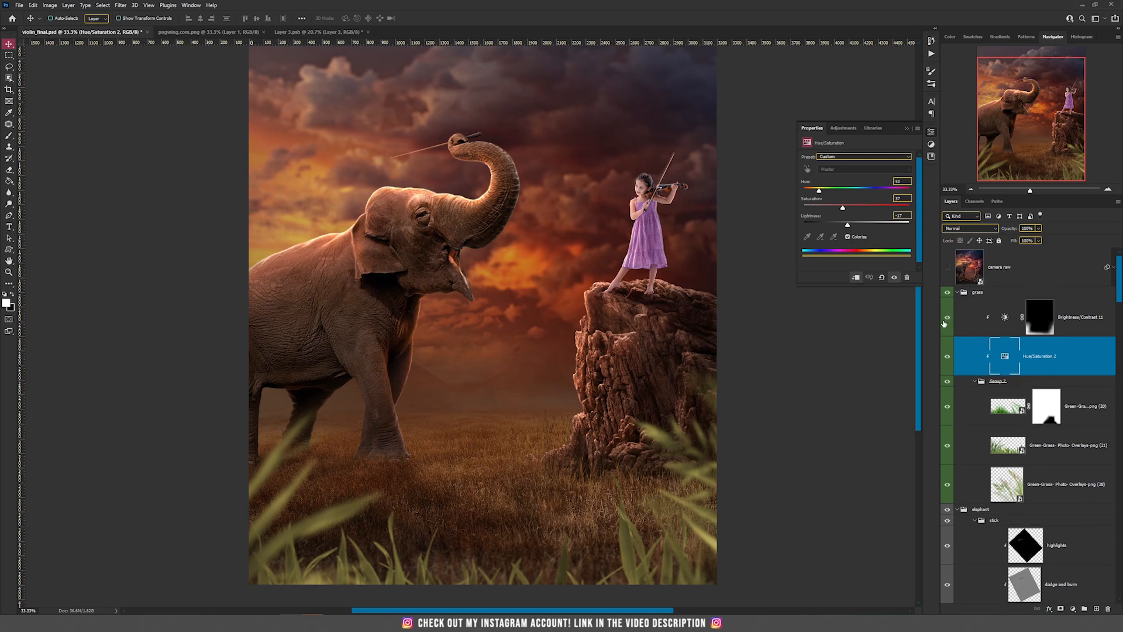
{"action": "left_click", "coordinate": [1004, 318]}
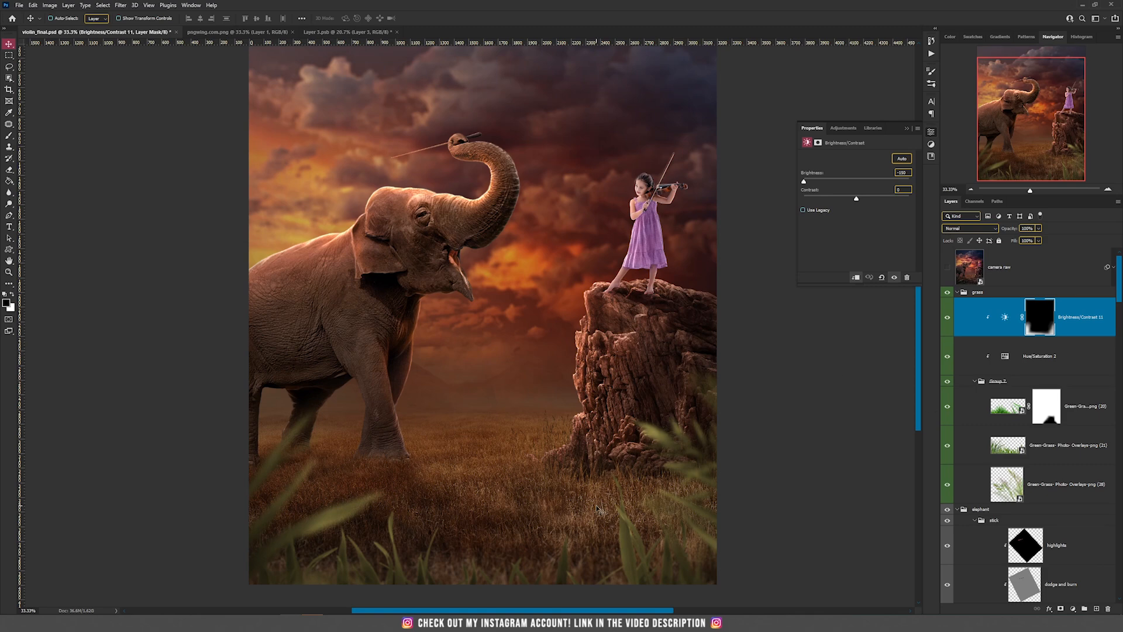
Step: Show the elephant group's hidden highlights layer directly below the bow's shadow layer
{"action": "scroll", "coordinate": [599, 509], "scroll_direction": "up", "scroll_amount": 2}
{"action": "scroll", "coordinate": [956, 389], "scroll_direction": "down", "scroll_amount": 5}
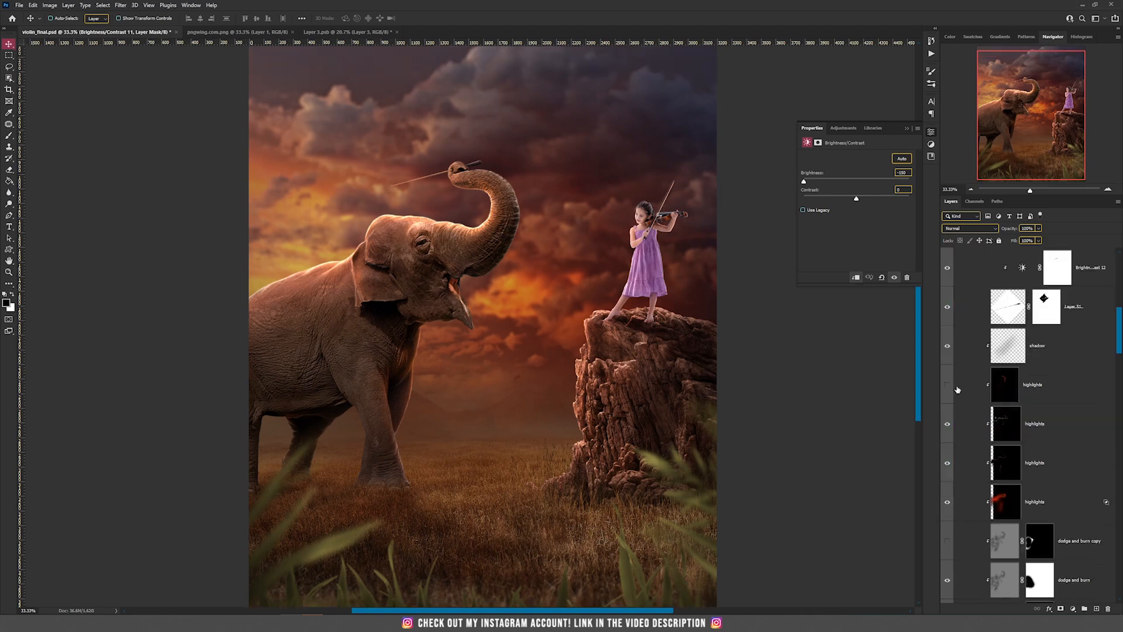
{"action": "left_click", "coordinate": [948, 386]}
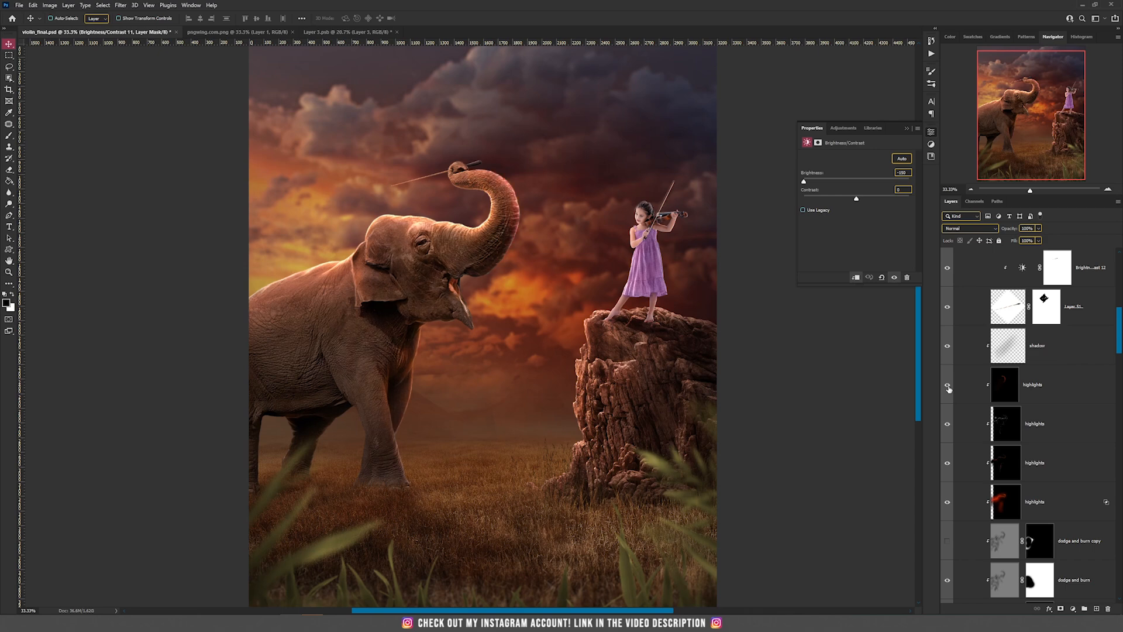
Step: Inspect the orange glow and orange highlight layers beneath the elephant, leaving the orange highlight layer hidden
{"action": "scroll", "coordinate": [1032, 408], "scroll_direction": "down", "scroll_amount": 10}
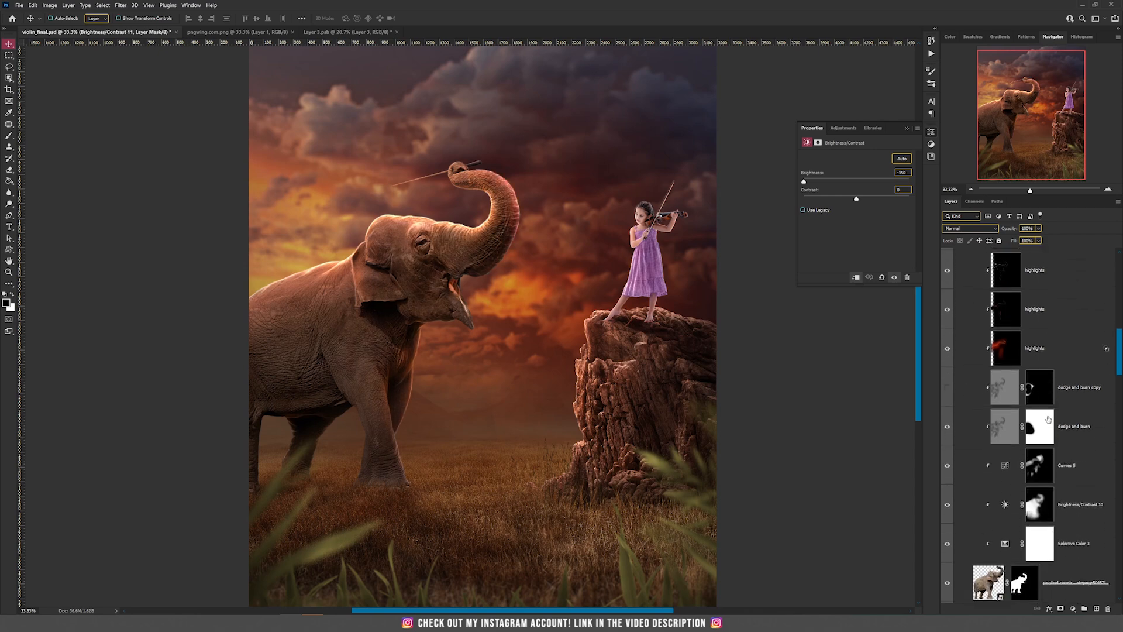
{"action": "left_click", "coordinate": [1038, 492]}
{"action": "left_click", "coordinate": [947, 530]}
{"action": "left_click", "coordinate": [1033, 532]}
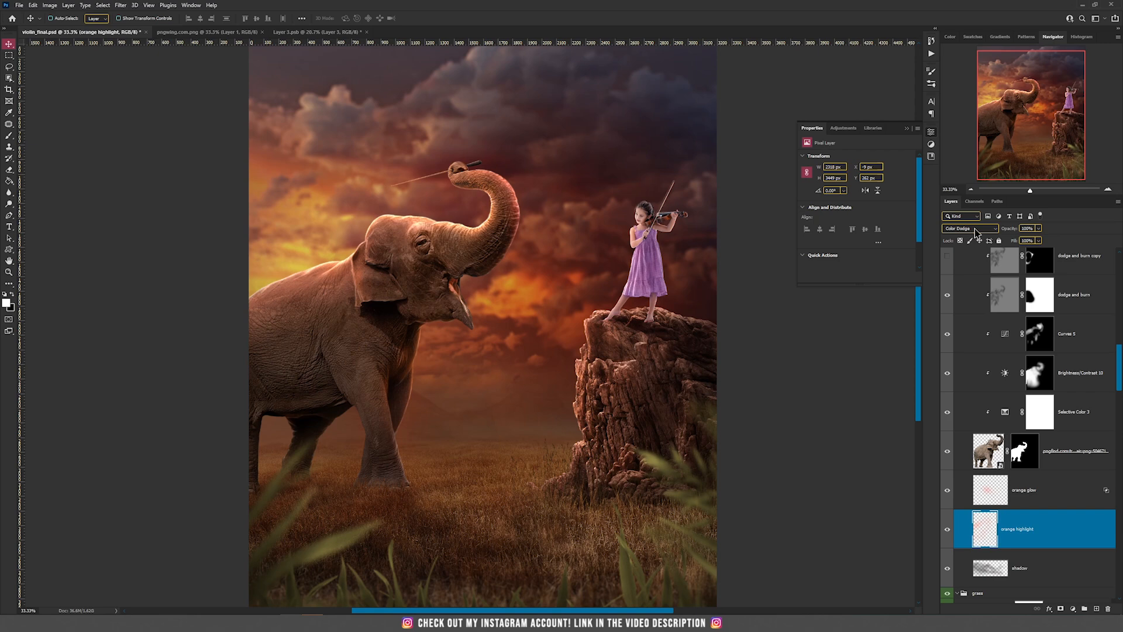
{"action": "left_click", "coordinate": [947, 528]}
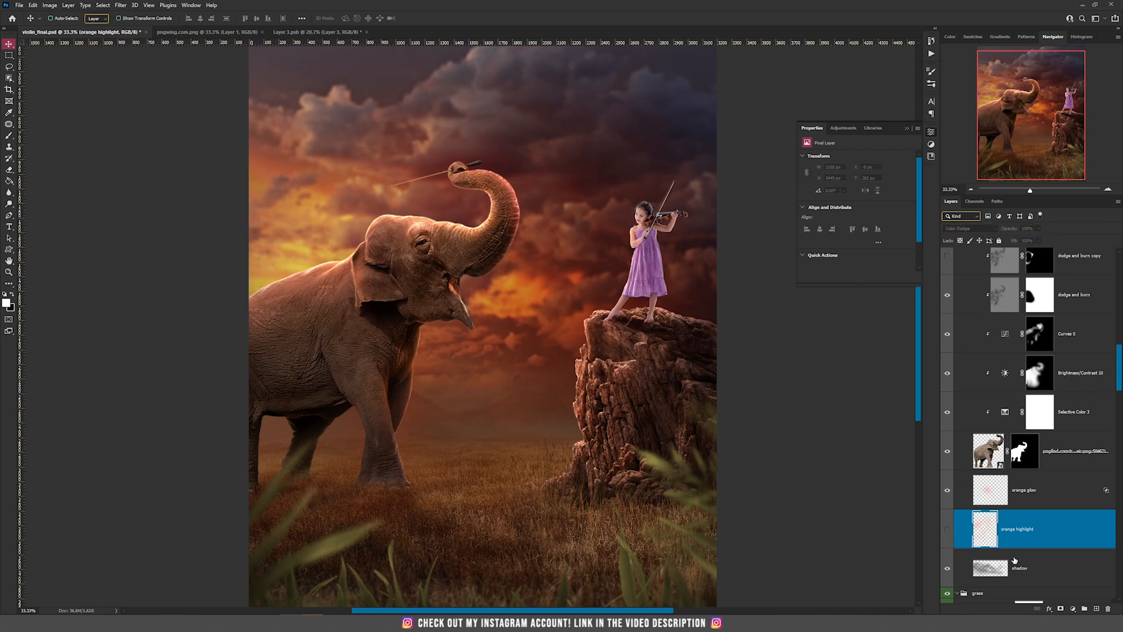
Step: Create a new layer above the orange highlight layer and set its blend mode to Color Dodge
{"action": "left_click", "coordinate": [1096, 610]}
{"action": "left_click", "coordinate": [970, 228]}
{"action": "left_click", "coordinate": [969, 314]}
Step: Paint a glow around the elephant's head on the Color Dodge layer, using a large soft brush and orange sampled from the sky
{"action": "key", "text": "b"}
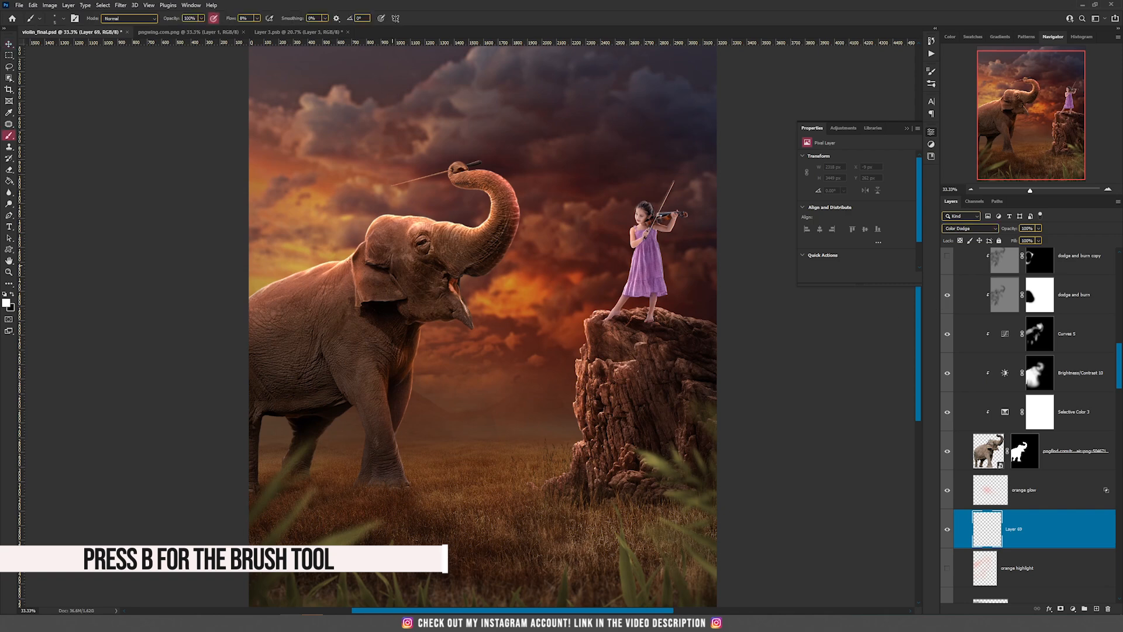
{"action": "right_click", "coordinate": [455, 239]}
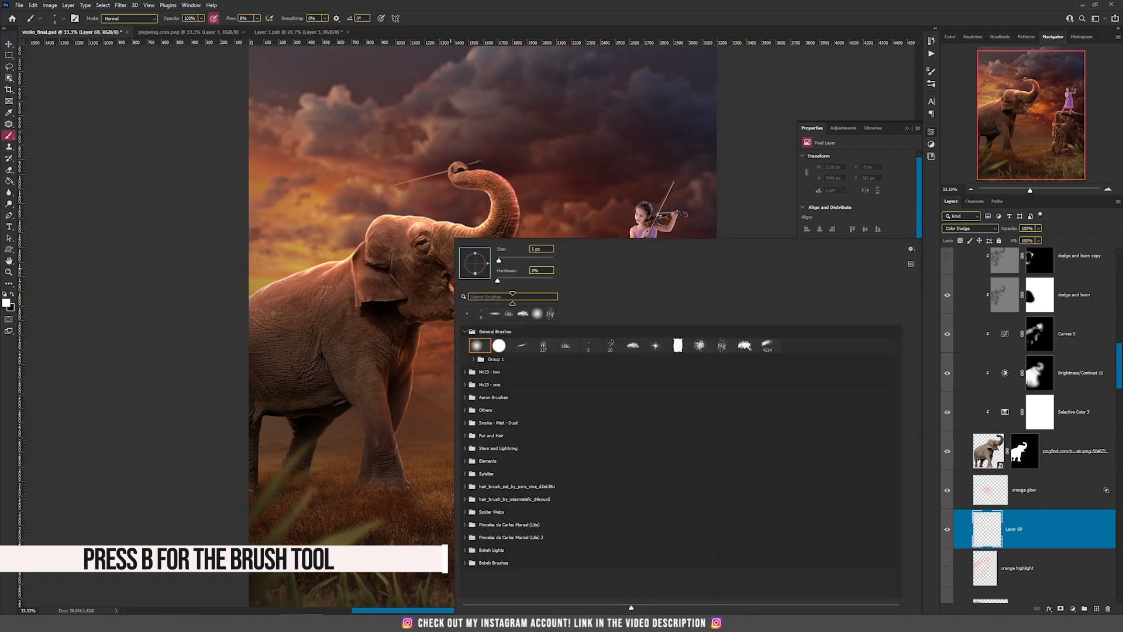
{"action": "left_click", "coordinate": [522, 260]}
{"action": "left_click", "coordinate": [549, 259]}
{"action": "left_click", "coordinate": [577, 6]}
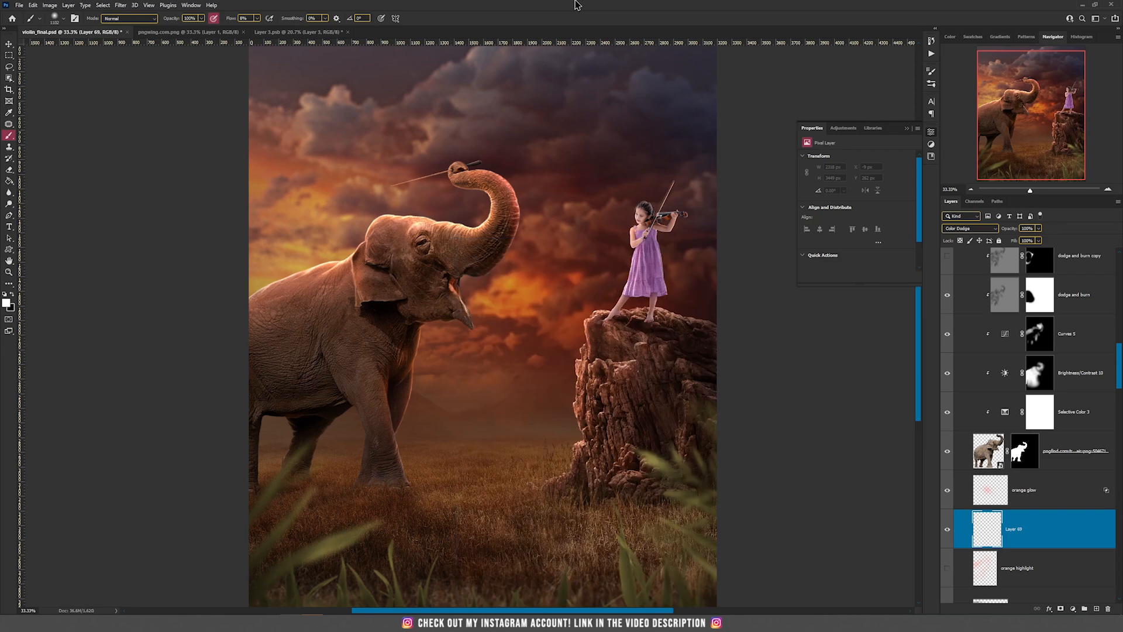
{"action": "left_click", "coordinate": [529, 287], "text": "alt"}
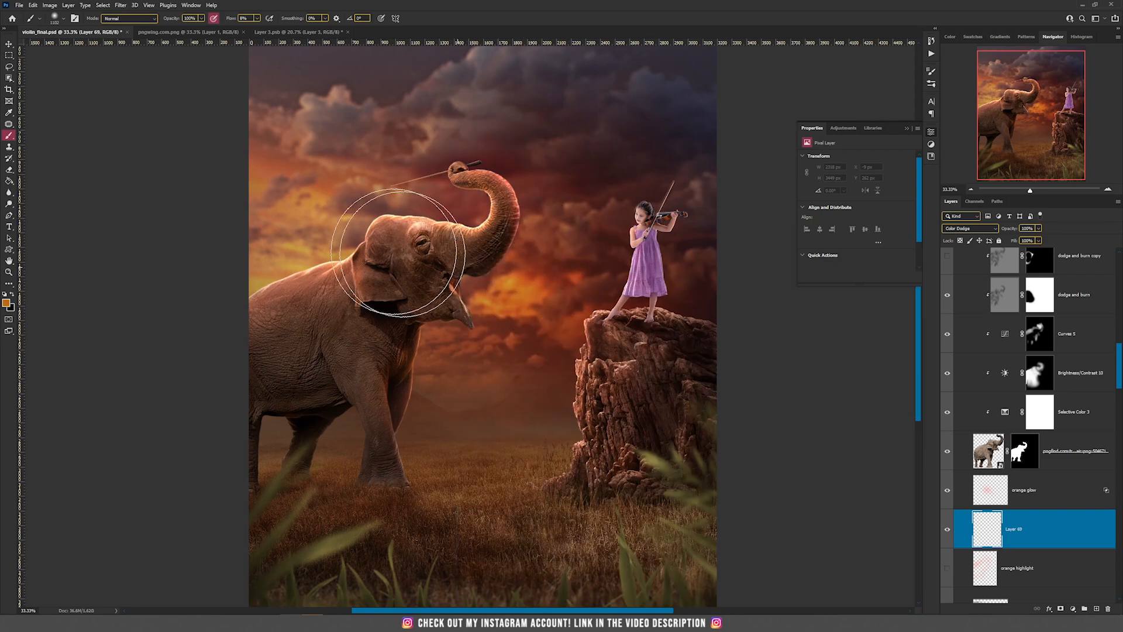
{"action": "left_click_drag", "start_coordinate": [409, 288], "coordinate": [376, 163]}
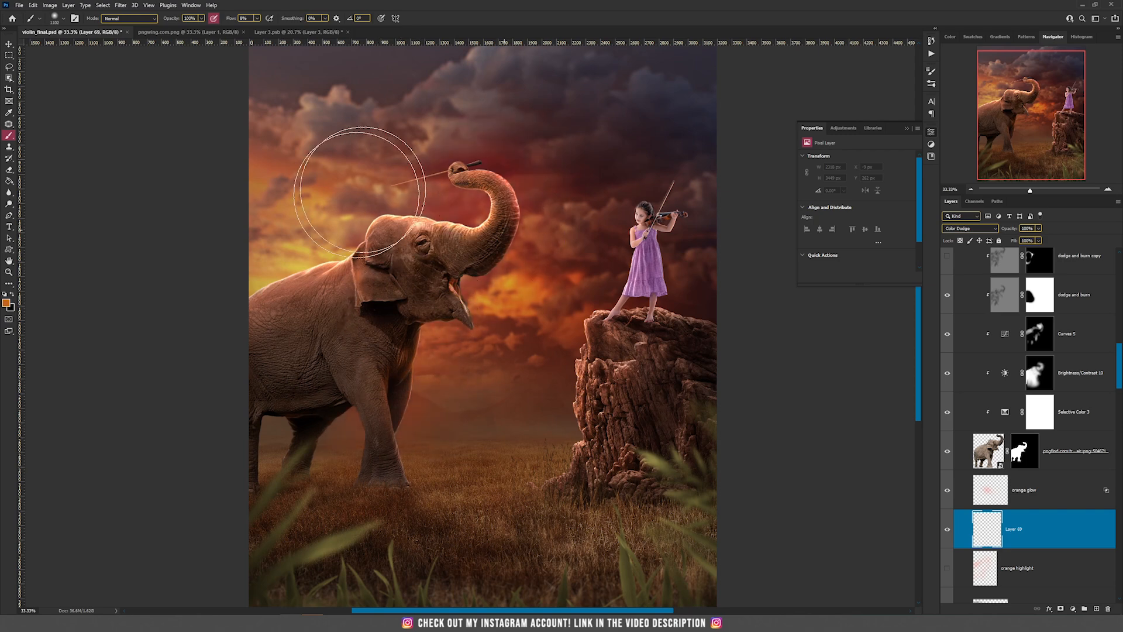
{"action": "scroll", "coordinate": [597, 326], "scroll_direction": "down", "scroll_amount": 3}
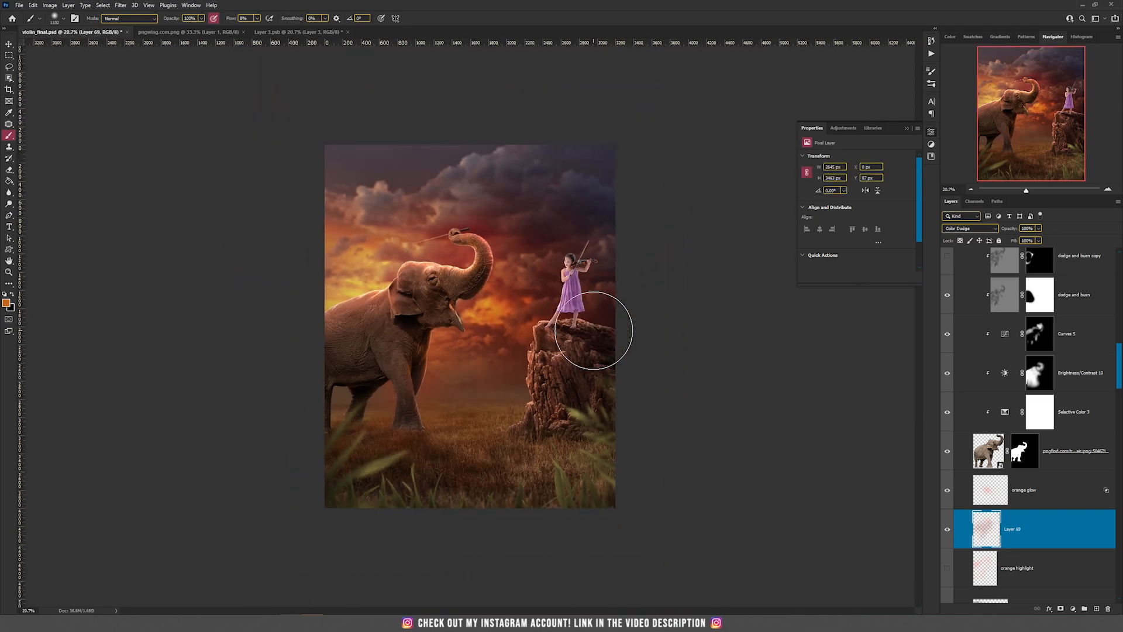
Step: Collapse the two grass groups and the elephant, little girl and rocks groups, leaving the upper grass group selected
{"action": "scroll", "coordinate": [596, 326], "scroll_direction": "up", "scroll_amount": 4}
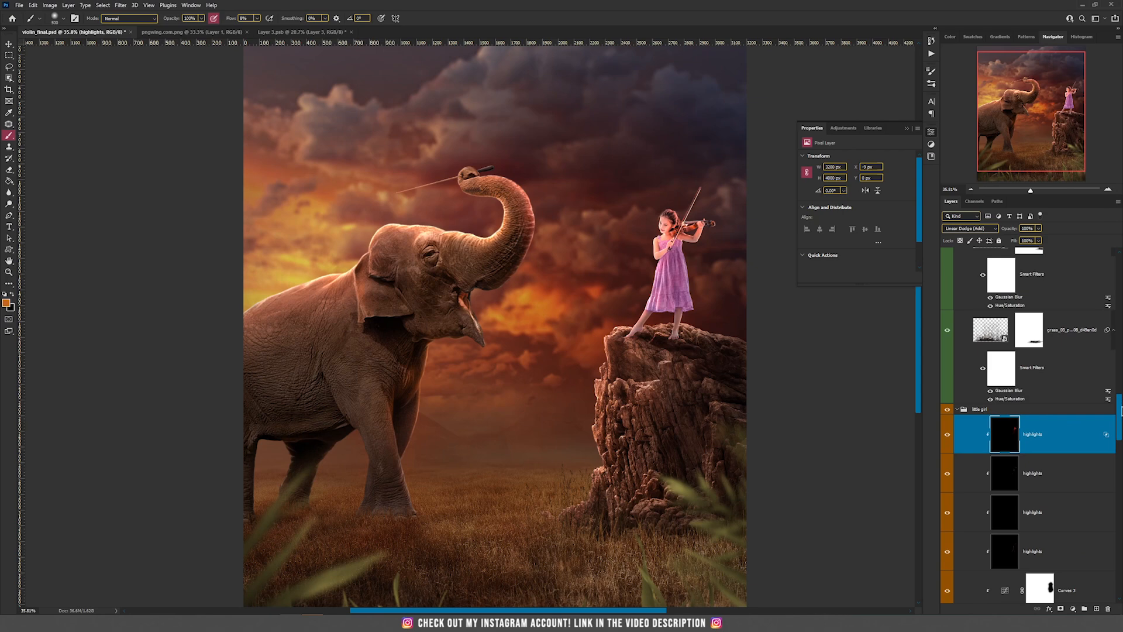
{"action": "left_click_drag", "start_coordinate": [1120, 410], "coordinate": [1120, 252]}
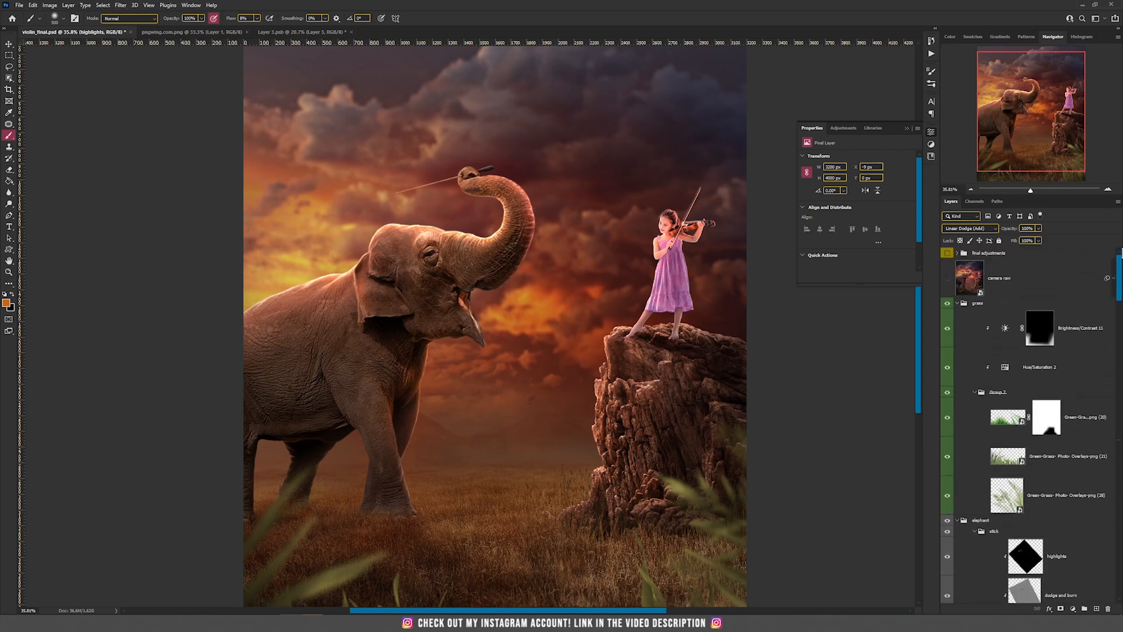
{"action": "left_click", "coordinate": [961, 304]}
{"action": "left_click", "coordinate": [957, 303]}
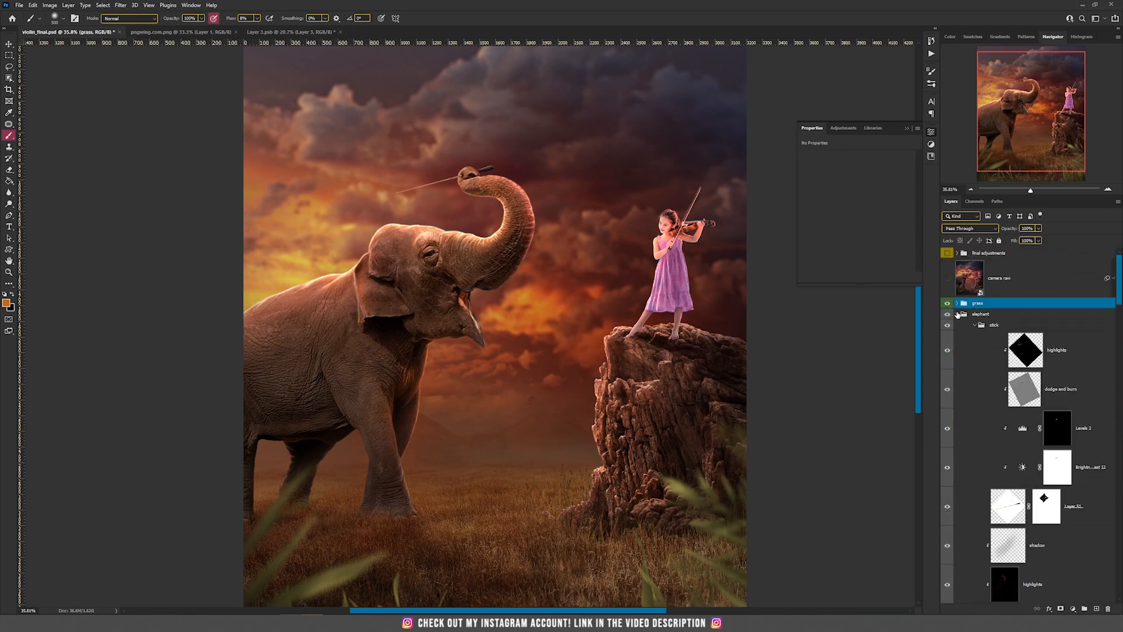
{"action": "left_click", "coordinate": [957, 314]}
{"action": "left_click", "coordinate": [958, 325]}
{"action": "left_click", "coordinate": [957, 336]}
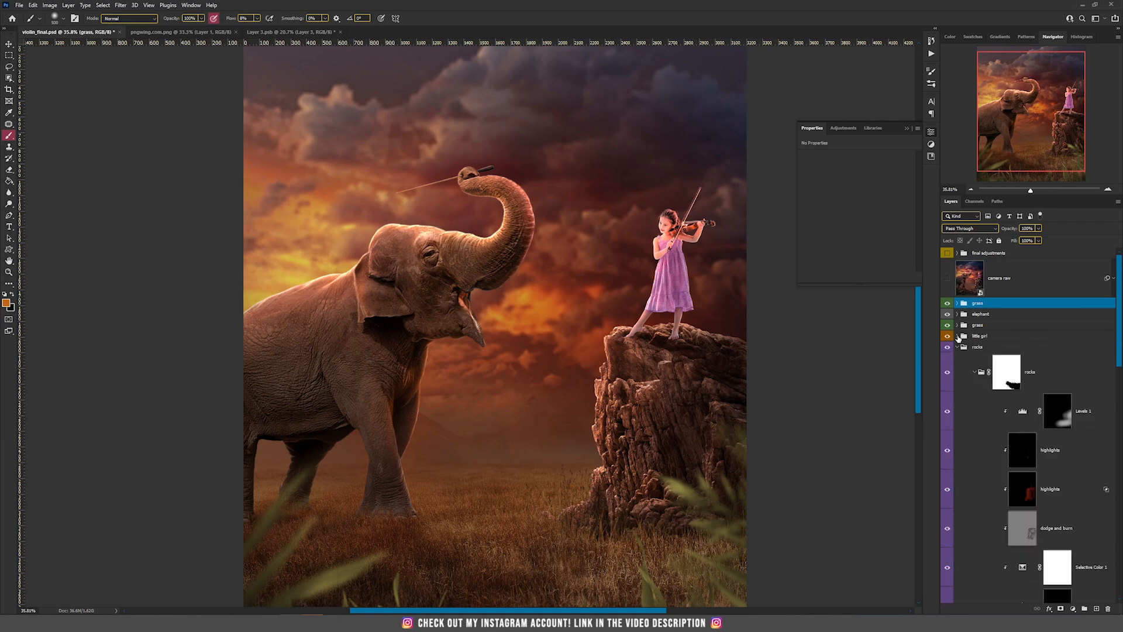
{"action": "left_click", "coordinate": [958, 347]}
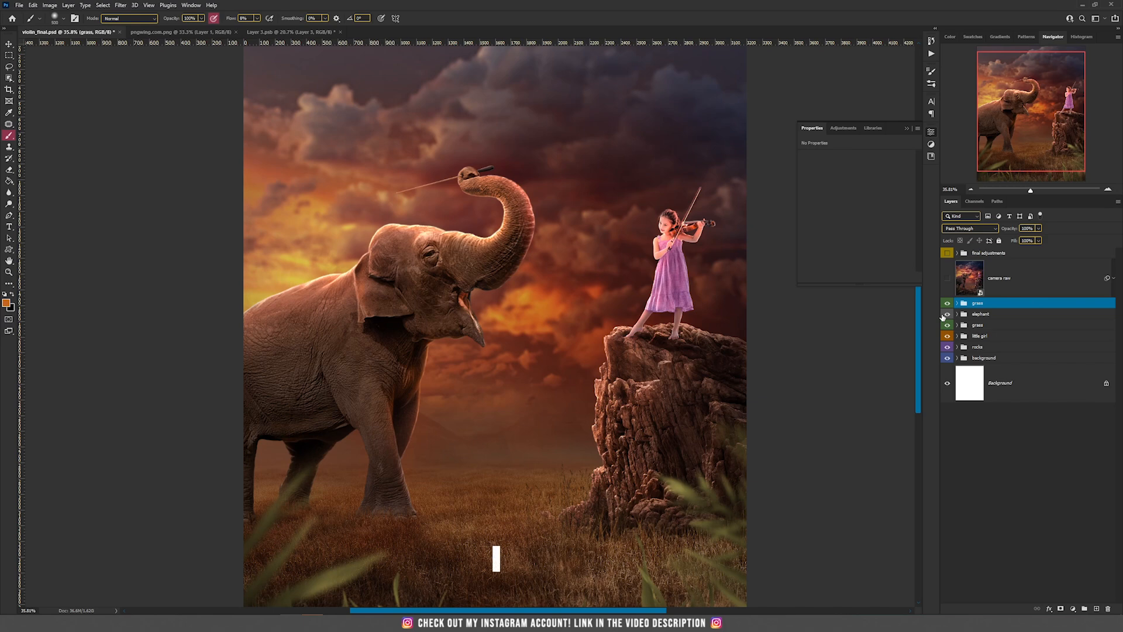
Step: Stamp all visible layers into a new layer above the upper grass group and convert it to a smart object
{"action": "key", "text": "ctrl+alt+shift+e"}
{"action": "right_click", "coordinate": [1010, 331]}
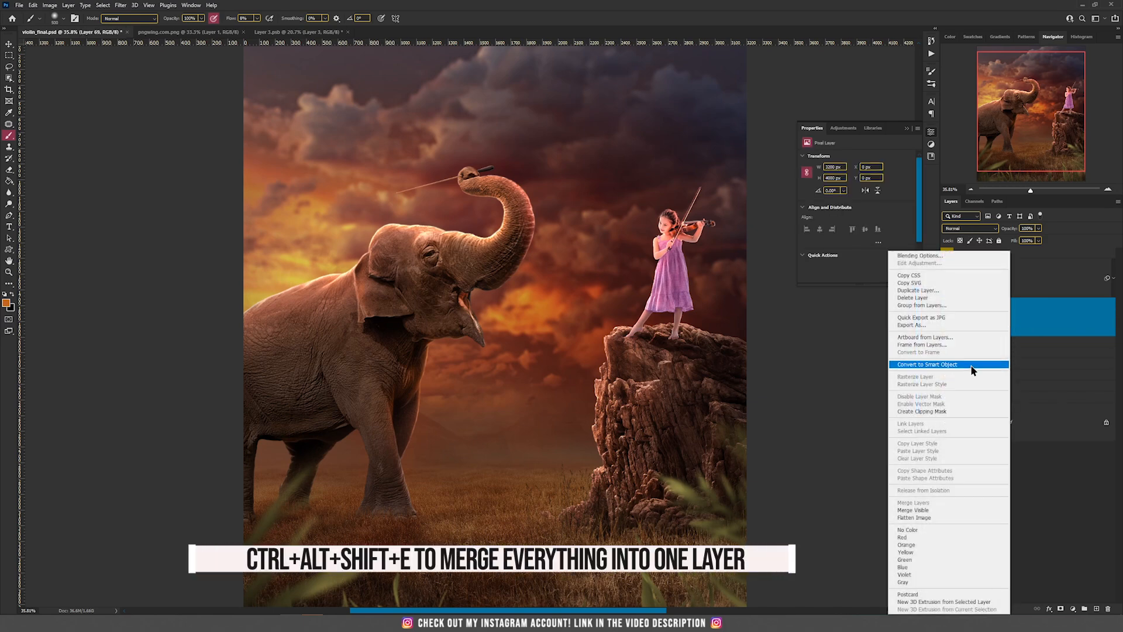
{"action": "left_click", "coordinate": [936, 365]}
{"action": "key", "text": "v"}
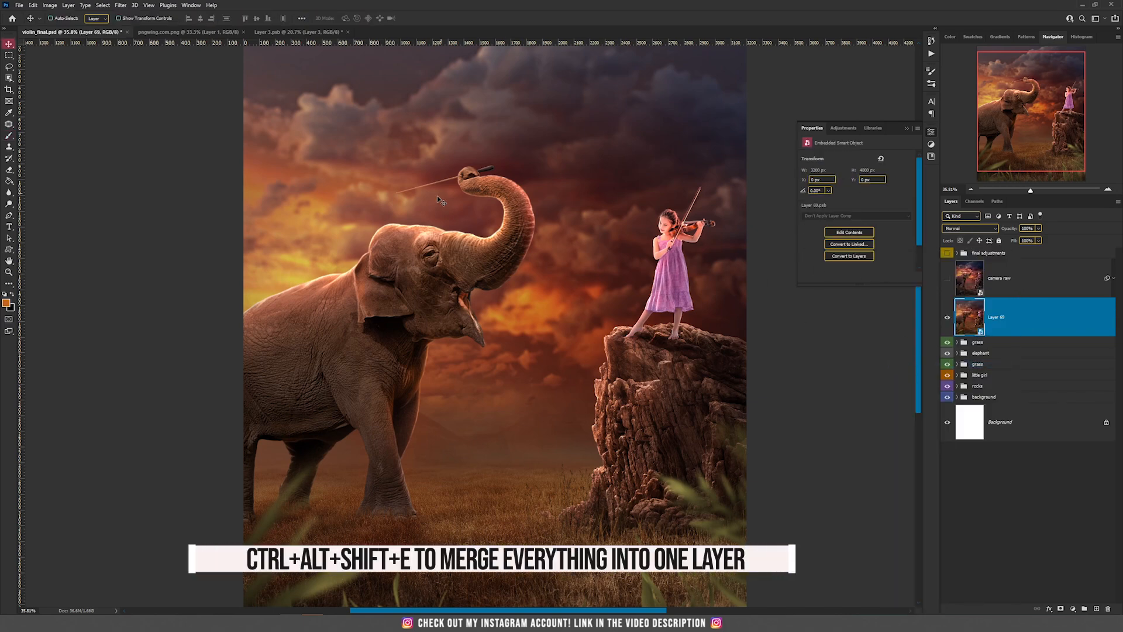
Step: Open the Camera Raw Filter on the merged smart object, examine its Basic, Detail, Color Grading and Effects settings, and cancel
{"action": "left_click", "coordinate": [121, 6]}
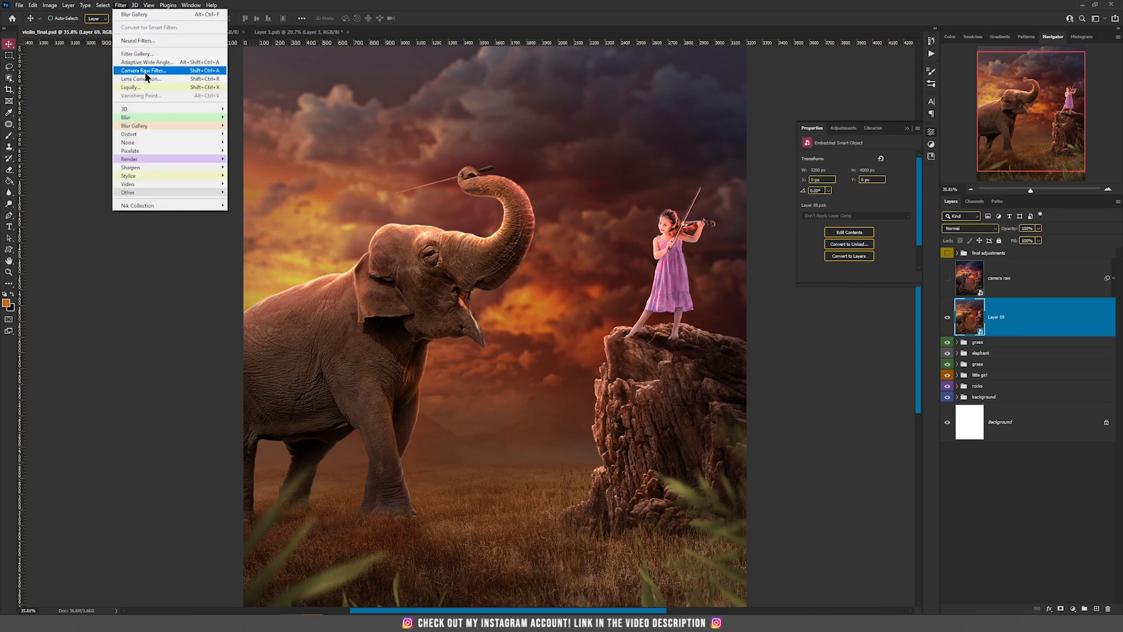
{"action": "left_click", "coordinate": [145, 70]}
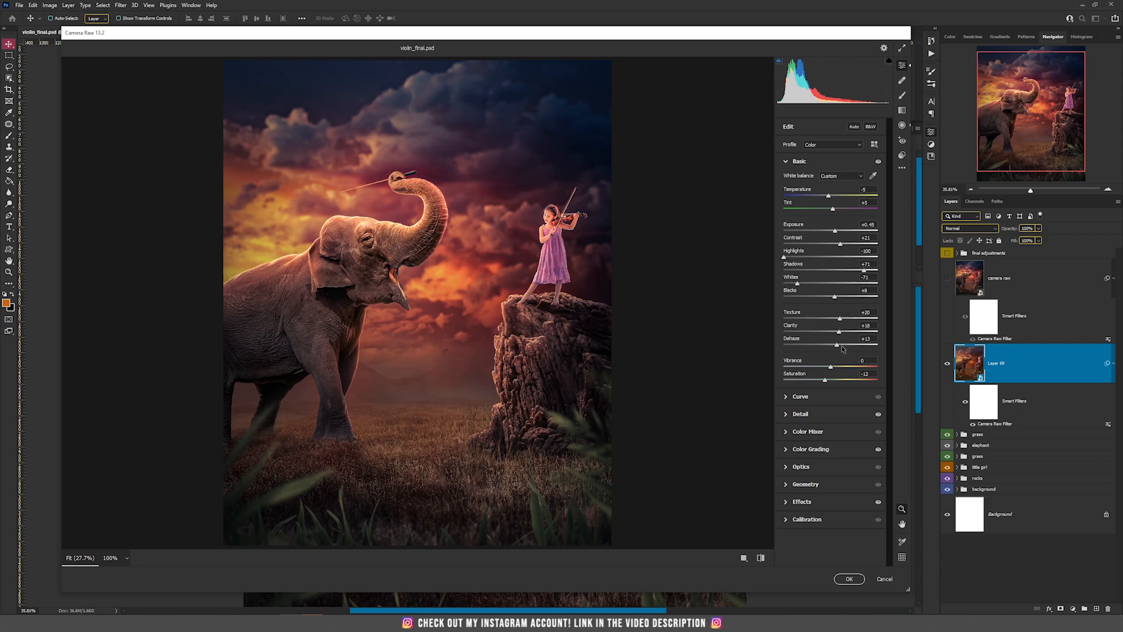
{"action": "left_click", "coordinate": [814, 417]}
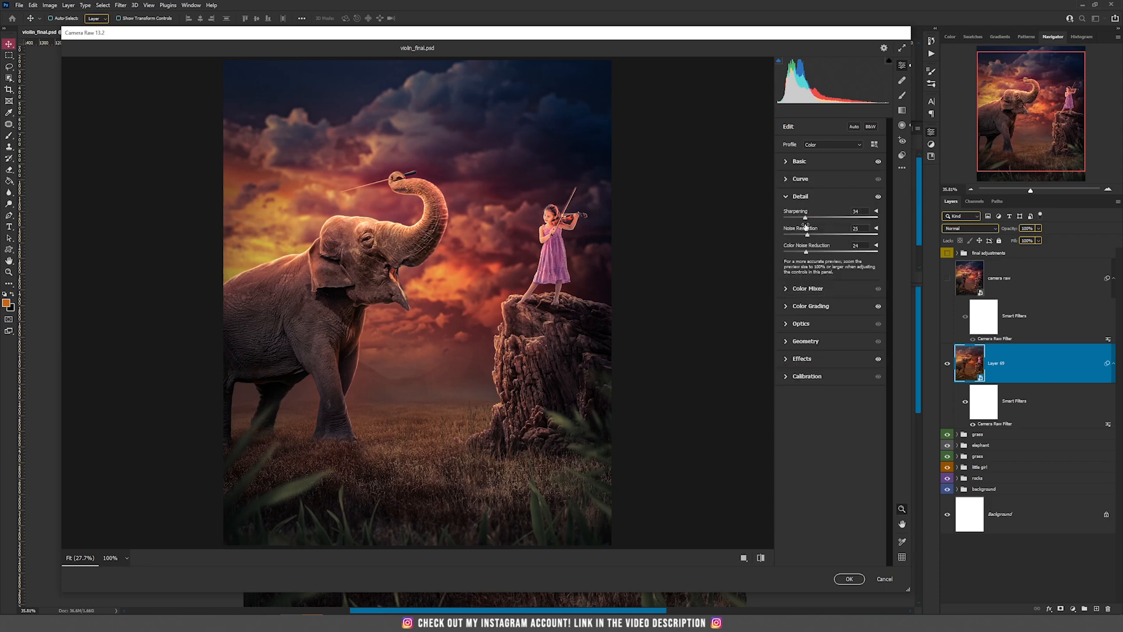
{"action": "left_click", "coordinate": [818, 310]}
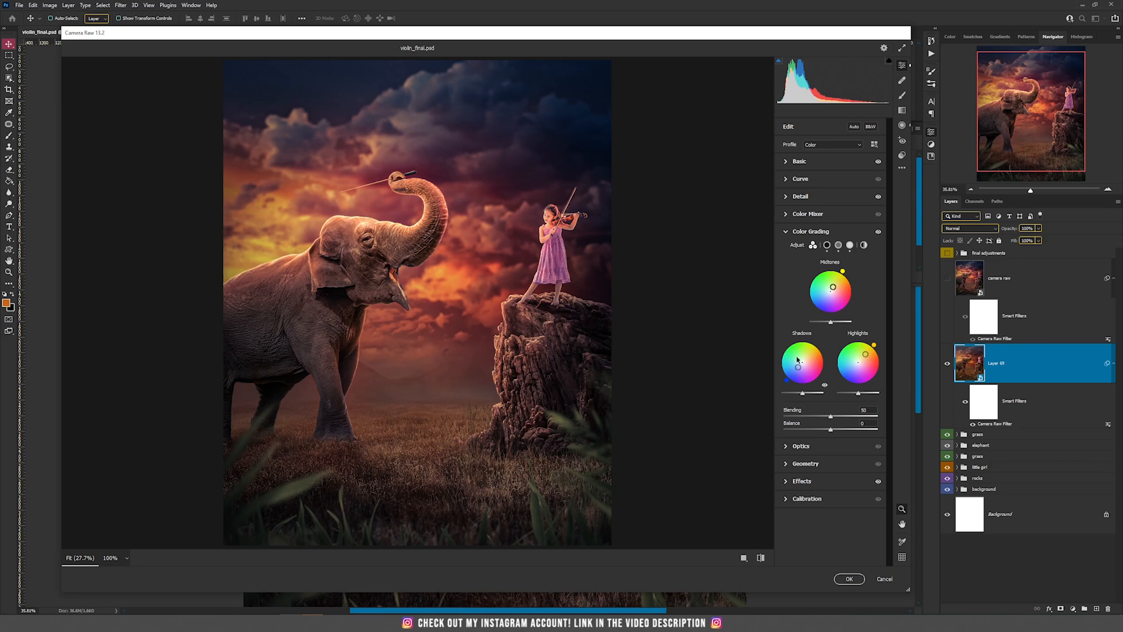
{"action": "left_click", "coordinate": [802, 481]}
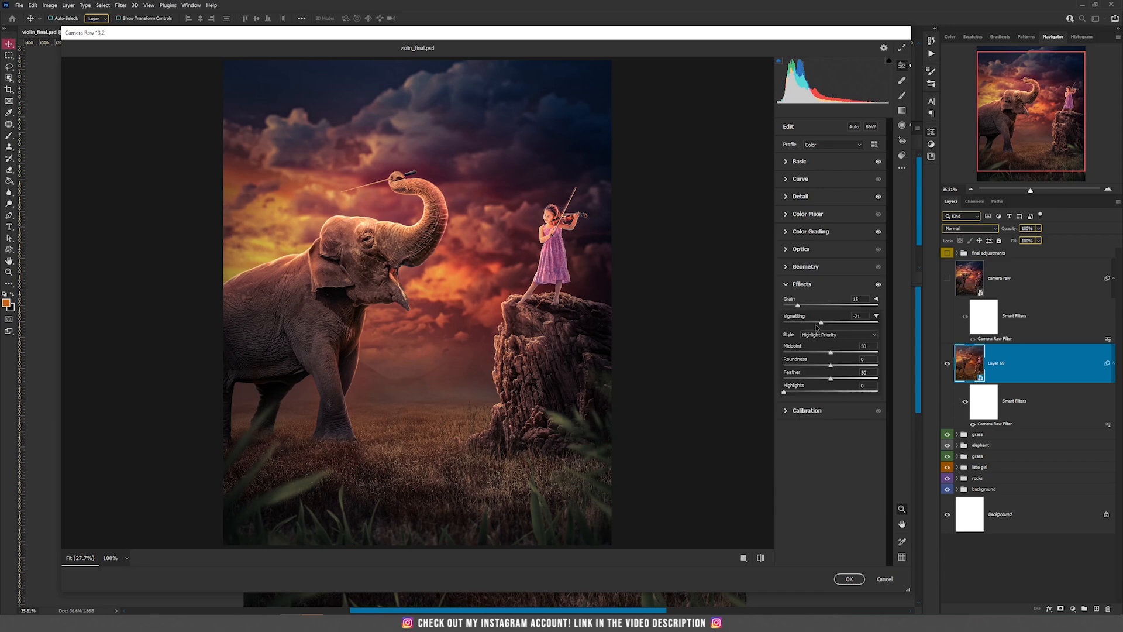
{"action": "left_click", "coordinate": [884, 578]}
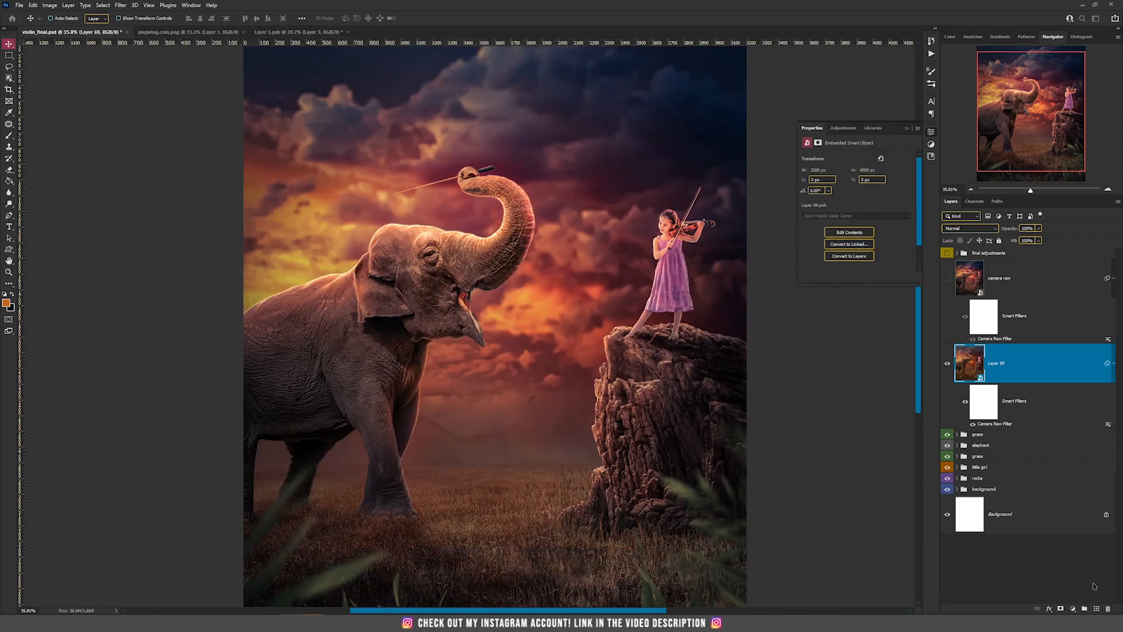
Step: Delete the merged smart object layer and make the camera raw layer visible
{"action": "left_click", "coordinate": [1107, 609]}
{"action": "left_click", "coordinate": [1023, 288]}
{"action": "left_click", "coordinate": [946, 281]}
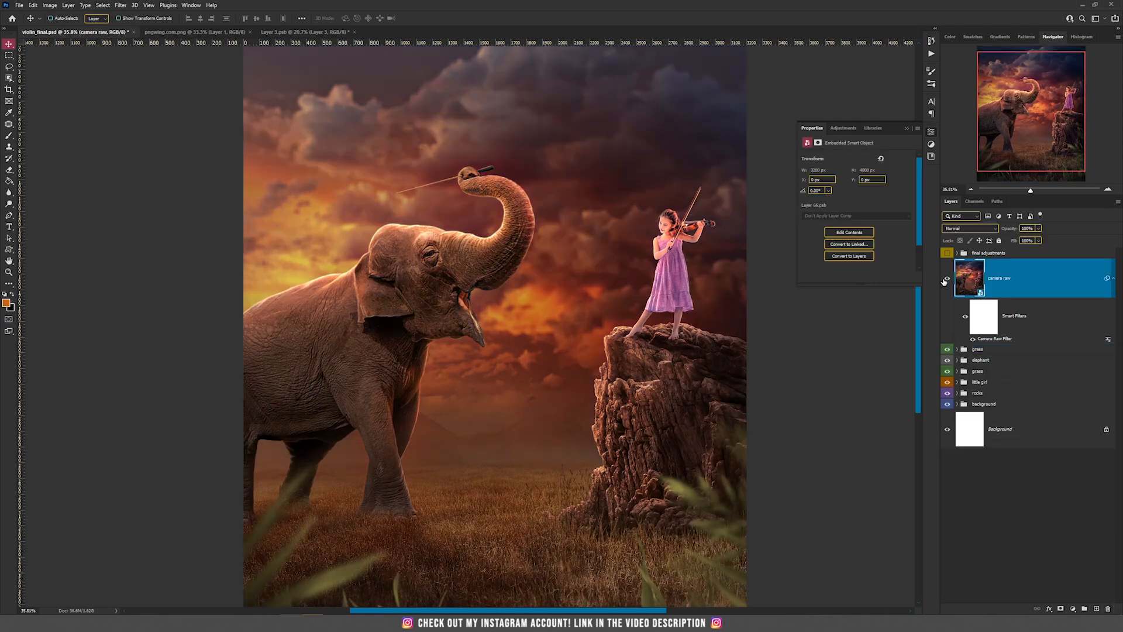
{"action": "scroll", "coordinate": [1022, 338], "scroll_direction": "up", "scroll_amount": 2}
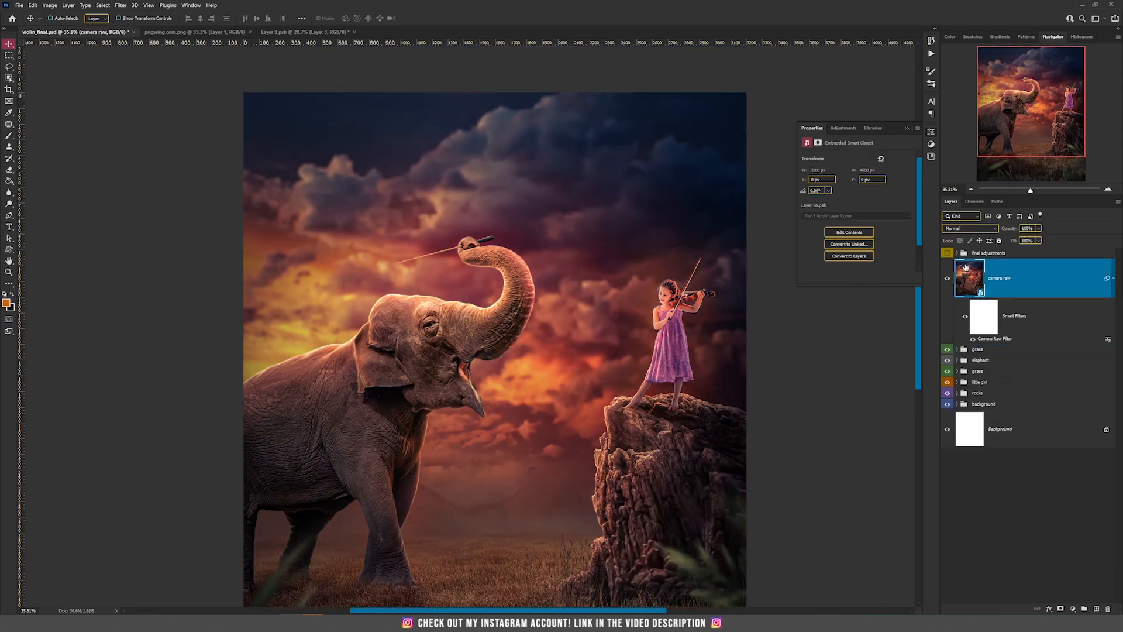
Step: Show and expand the final adjustments group, and look through its blue magic and magic groups down to the orange glow layer
{"action": "left_click", "coordinate": [958, 254]}
{"action": "scroll", "coordinate": [1012, 382], "scroll_direction": "down", "scroll_amount": 10}
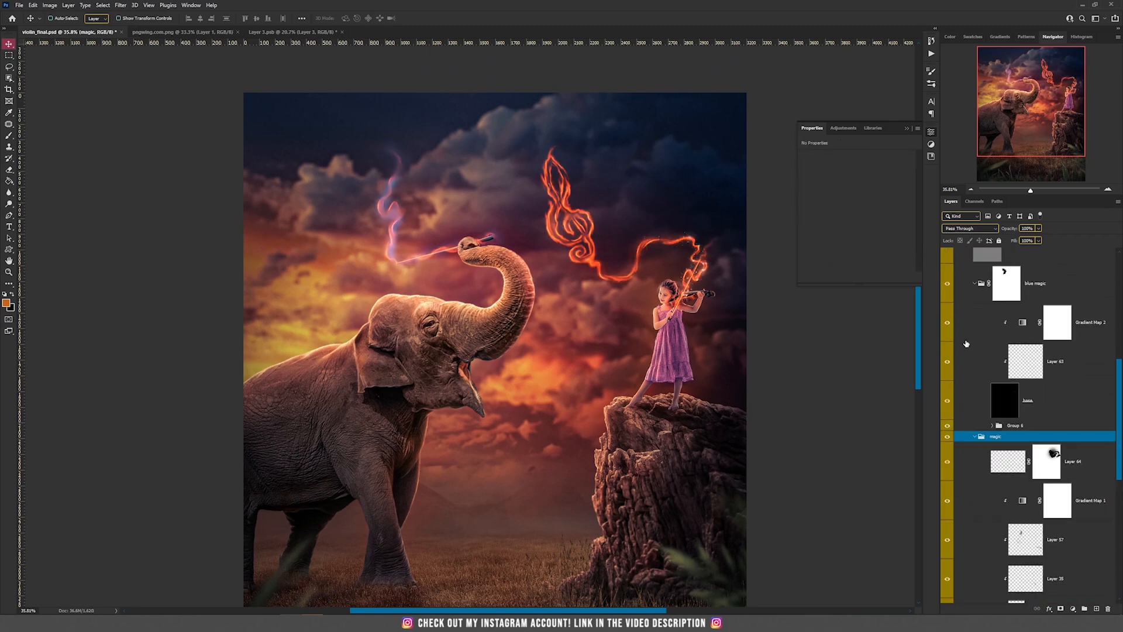
{"action": "scroll", "coordinate": [966, 344], "scroll_direction": "down", "scroll_amount": 6}
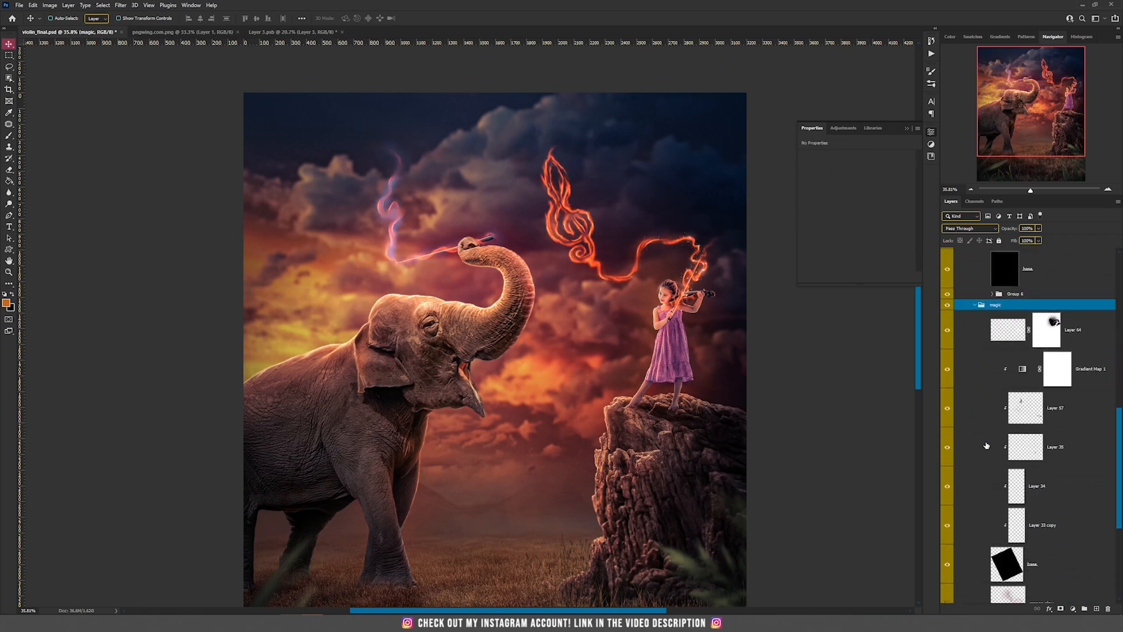
{"action": "scroll", "coordinate": [986, 444], "scroll_direction": "up", "scroll_amount": 1}
{"action": "left_click", "coordinate": [947, 537]}
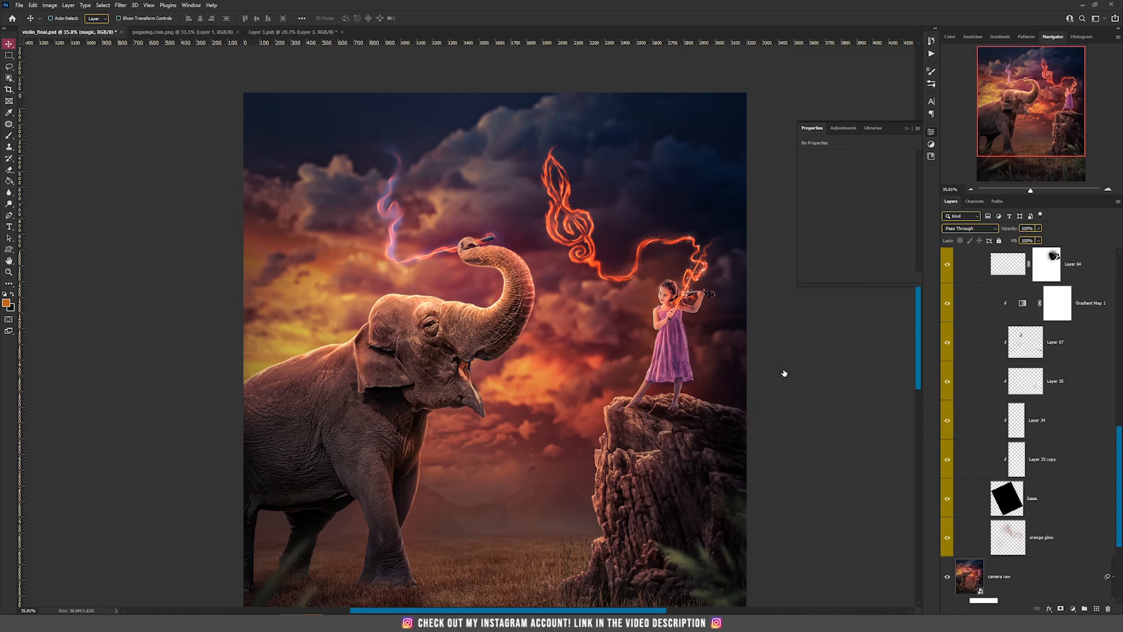
Step: Examine the fiery treble clef, the magic trail from the violin and the blue glow around the elephant's bow up close
{"action": "scroll", "coordinate": [583, 276], "scroll_direction": "up", "scroll_amount": 10}
{"action": "left_click_drag", "start_coordinate": [570, 192], "coordinate": [390, 281]}
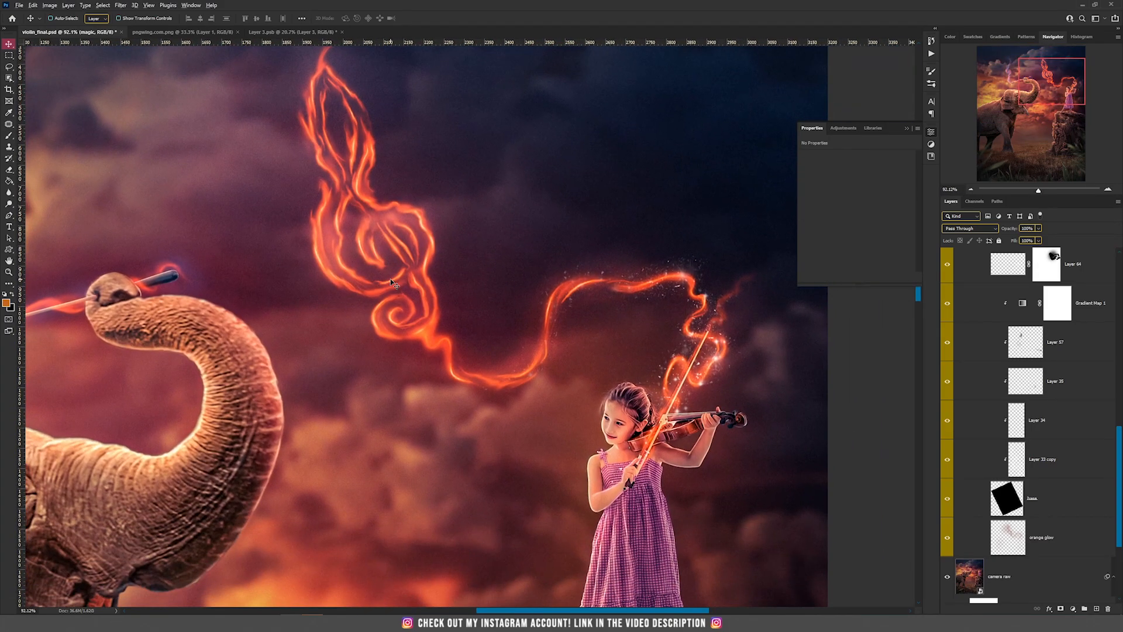
{"action": "scroll", "coordinate": [391, 283], "scroll_direction": "down", "scroll_amount": 10}
{"action": "scroll", "coordinate": [337, 219], "scroll_direction": "up", "scroll_amount": 10}
{"action": "left_click_drag", "start_coordinate": [429, 171], "coordinate": [319, 199]}
{"action": "scroll", "coordinate": [349, 273], "scroll_direction": "down", "scroll_amount": 3}
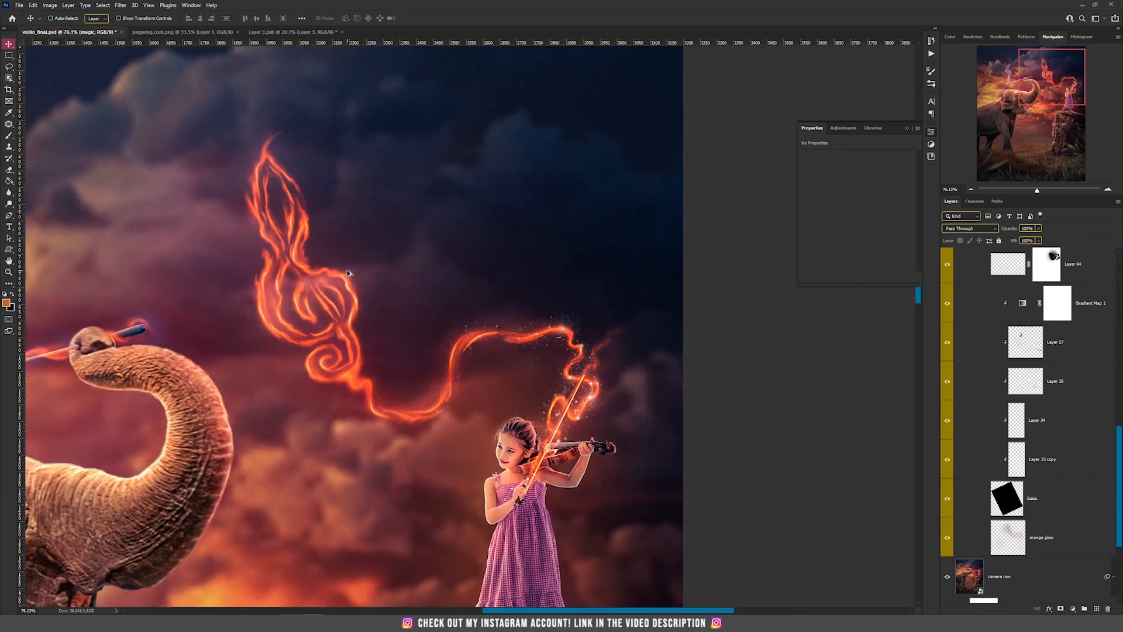
{"action": "left_click_drag", "start_coordinate": [347, 310], "coordinate": [602, 320]}
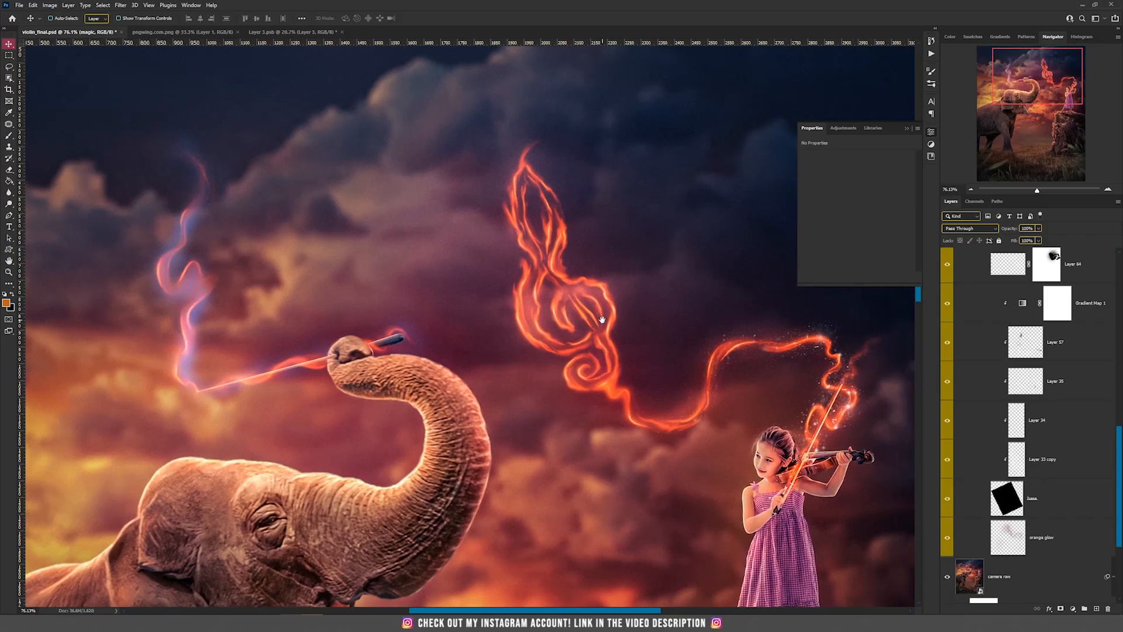
{"action": "scroll", "coordinate": [526, 345], "scroll_direction": "down", "scroll_amount": 3}
{"action": "left_click_drag", "start_coordinate": [532, 325], "coordinate": [469, 300]}
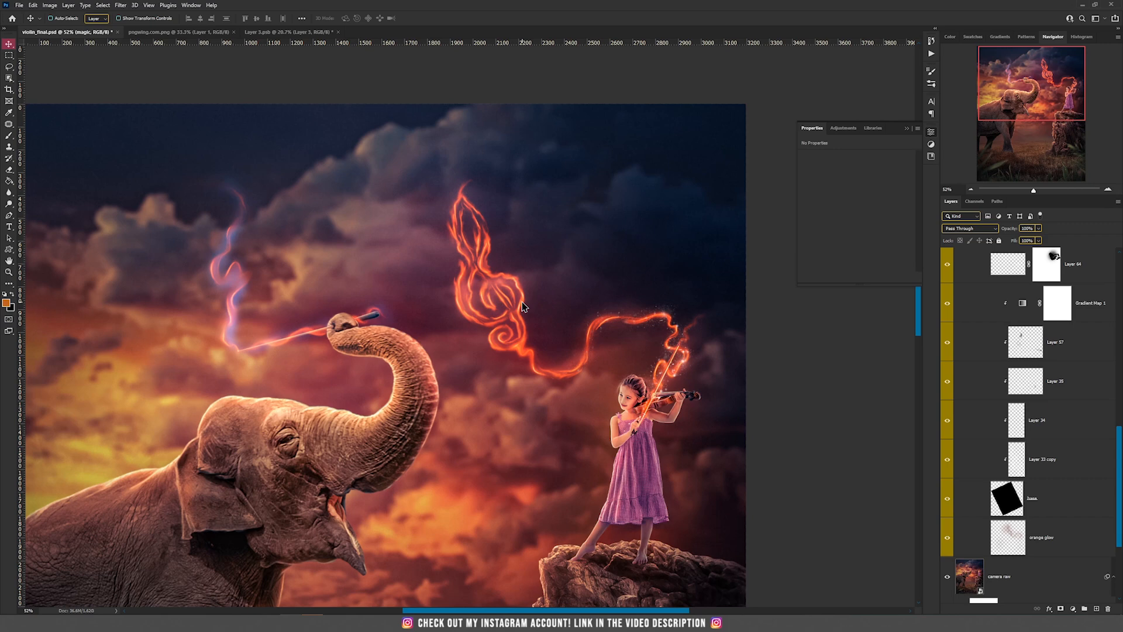
{"action": "scroll", "coordinate": [524, 305], "scroll_direction": "up", "scroll_amount": 3}
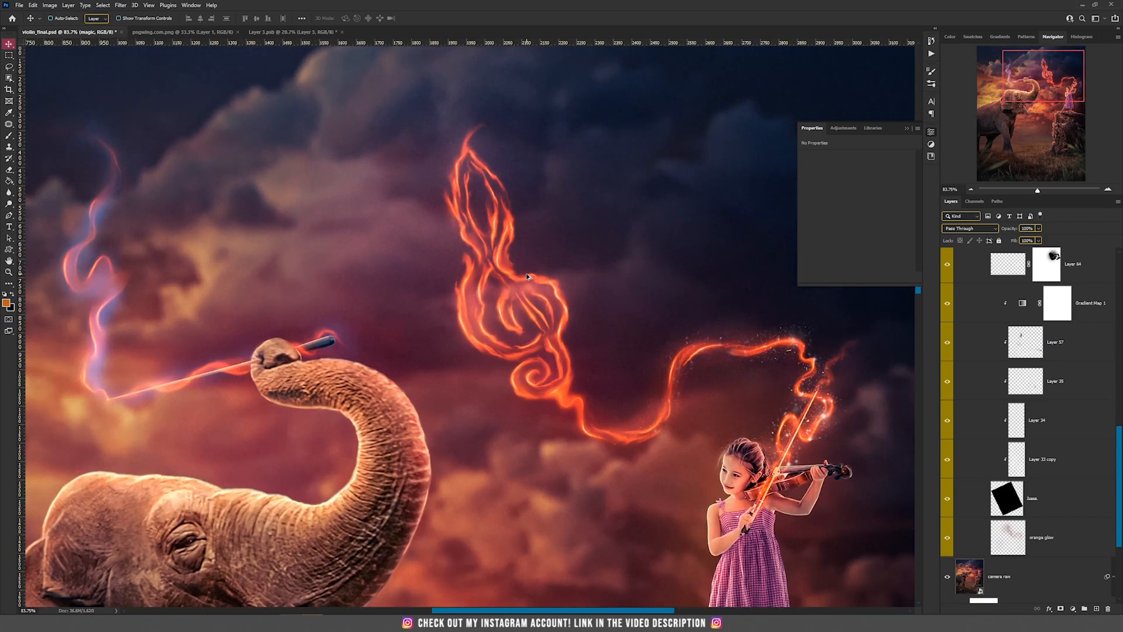
{"action": "scroll", "coordinate": [527, 276], "scroll_direction": "down", "scroll_amount": 2}
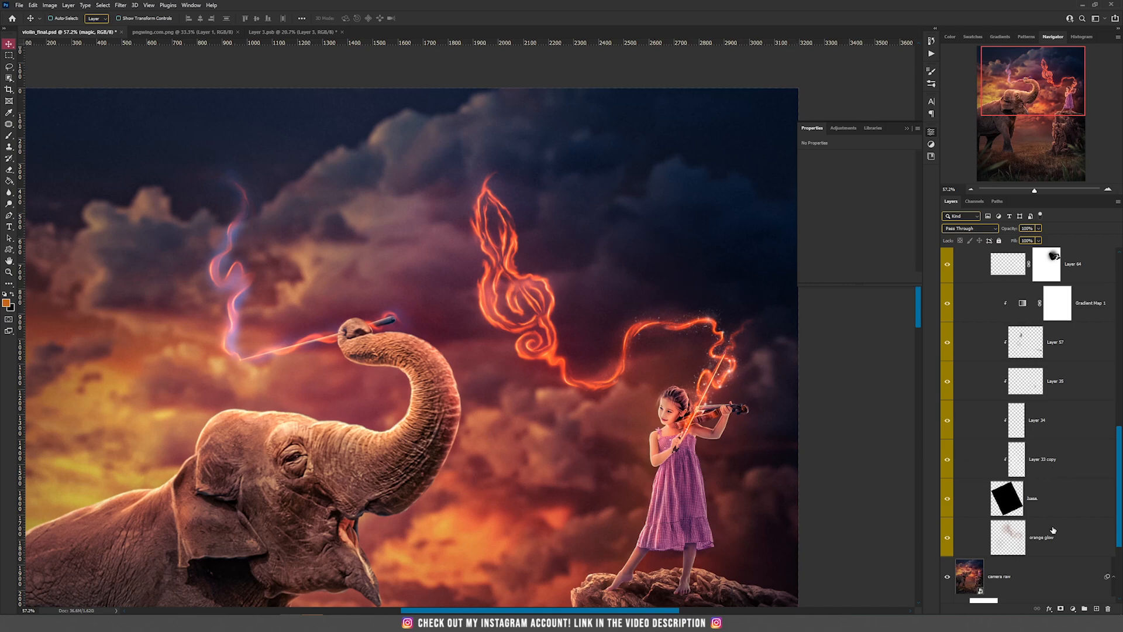
Step: Bring the black treble clef from the pngwing.com.png document into the elephant composite and place its layer above the blue magic group
{"action": "left_click", "coordinate": [1062, 505]}
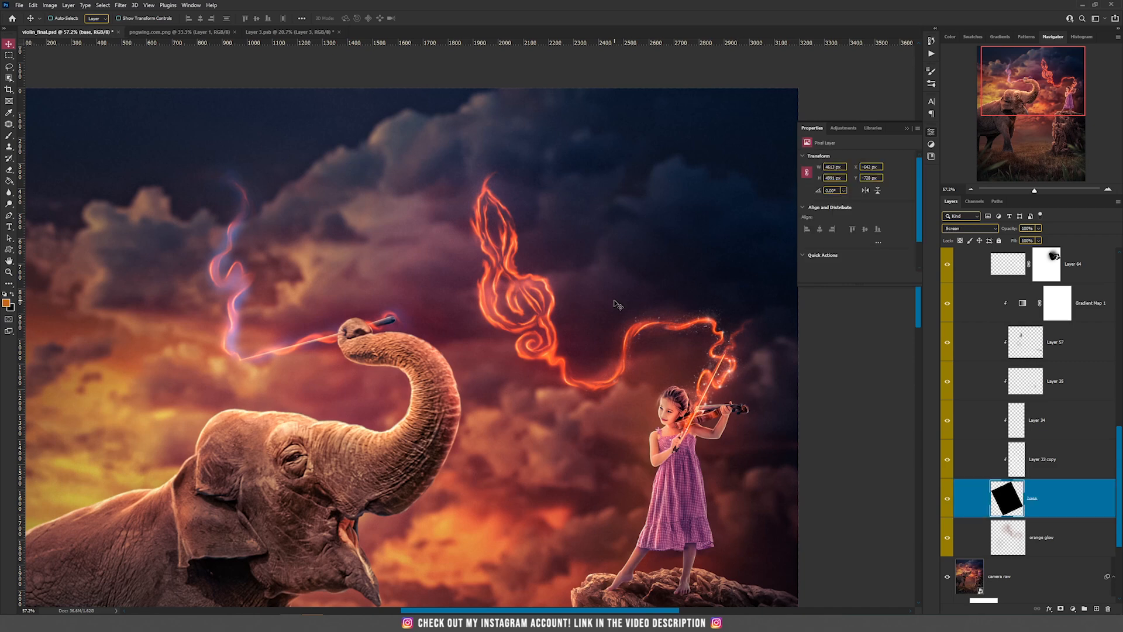
{"action": "left_click", "coordinate": [197, 34]}
{"action": "left_click_drag", "start_coordinate": [412, 213], "coordinate": [524, 240]}
{"action": "left_click_drag", "start_coordinate": [1056, 575], "coordinate": [1018, 290]}
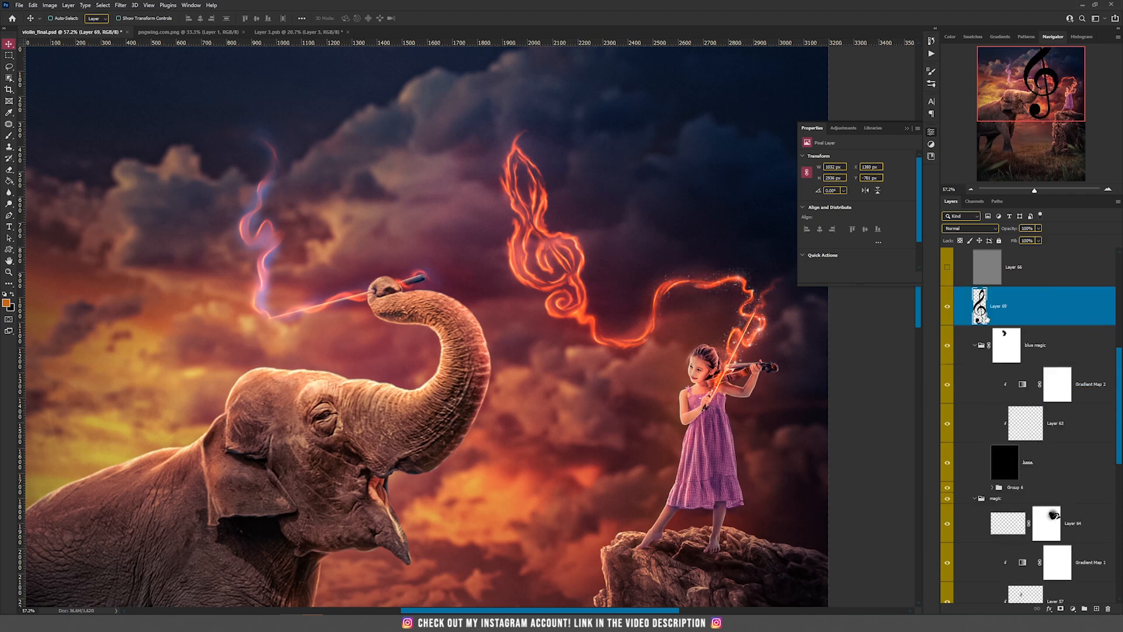
Step: Scale the treble clef down to about 865 px tall, tilt it counter-clockwise, and place it between the elephant's trunk and the girl
{"action": "key", "text": "ctrl+t"}
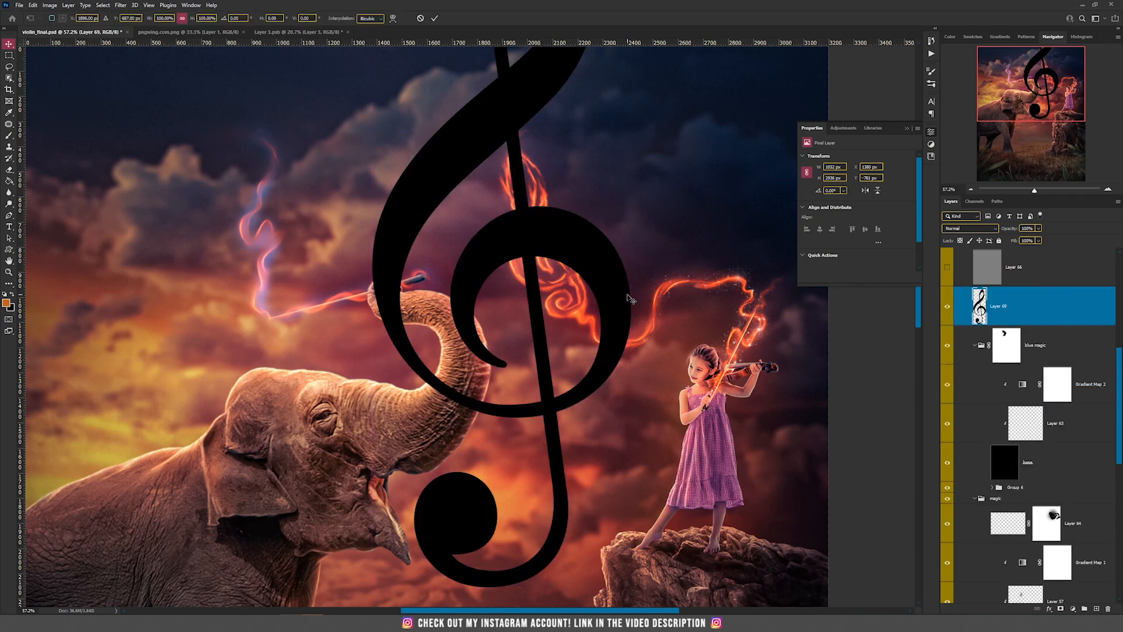
{"action": "left_click_drag", "start_coordinate": [630, 218], "coordinate": [550, 218]}
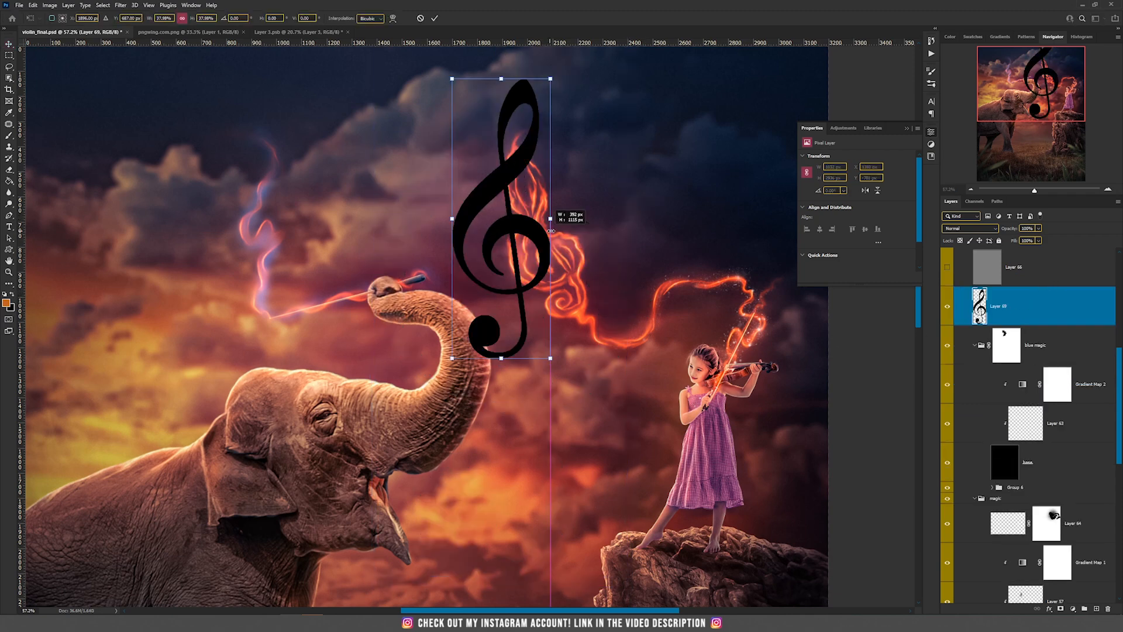
{"action": "left_click_drag", "start_coordinate": [558, 372], "coordinate": [609, 331]}
{"action": "left_click_drag", "start_coordinate": [494, 71], "coordinate": [502, 129]}
{"action": "key", "text": "Return"}
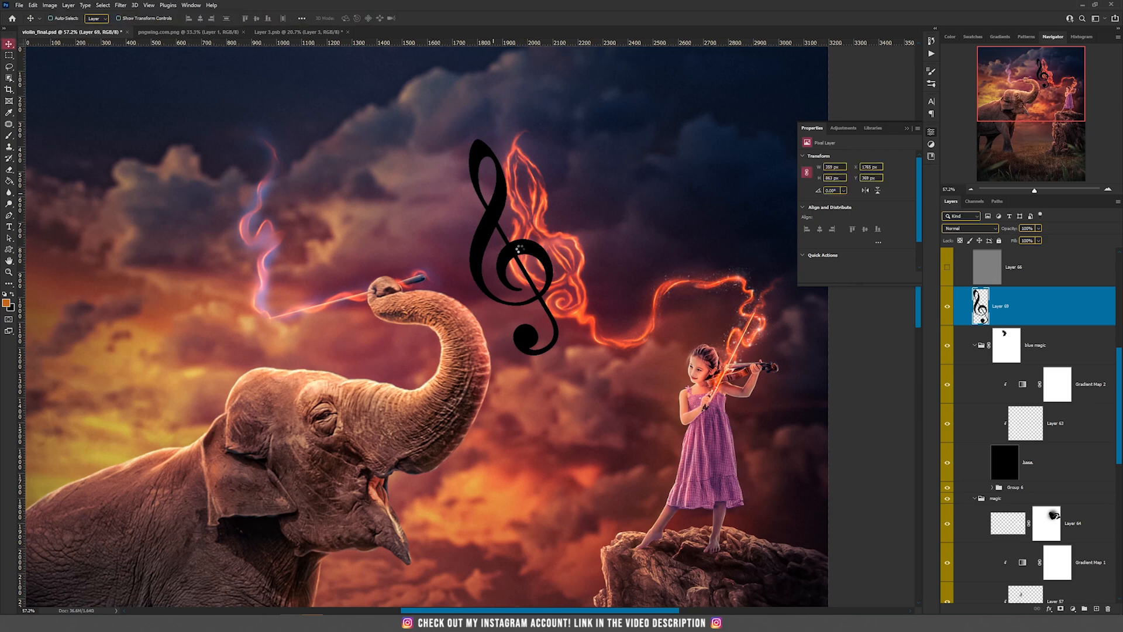
{"action": "mouse_move", "coordinate": [521, 255]}
{"action": "left_mouse_down"}
{"action": "mouse_move", "coordinate": [637, 166]}
{"action": "mouse_move", "coordinate": [646, 180]}
{"action": "mouse_move", "coordinate": [425, 206]}
{"action": "mouse_move", "coordinate": [450, 256]}
{"action": "mouse_move", "coordinate": [490, 221]}
{"action": "mouse_move", "coordinate": [520, 234]}
{"action": "left_mouse_up"}
{"action": "left_click_drag", "start_coordinate": [521, 233], "coordinate": [516, 239]}
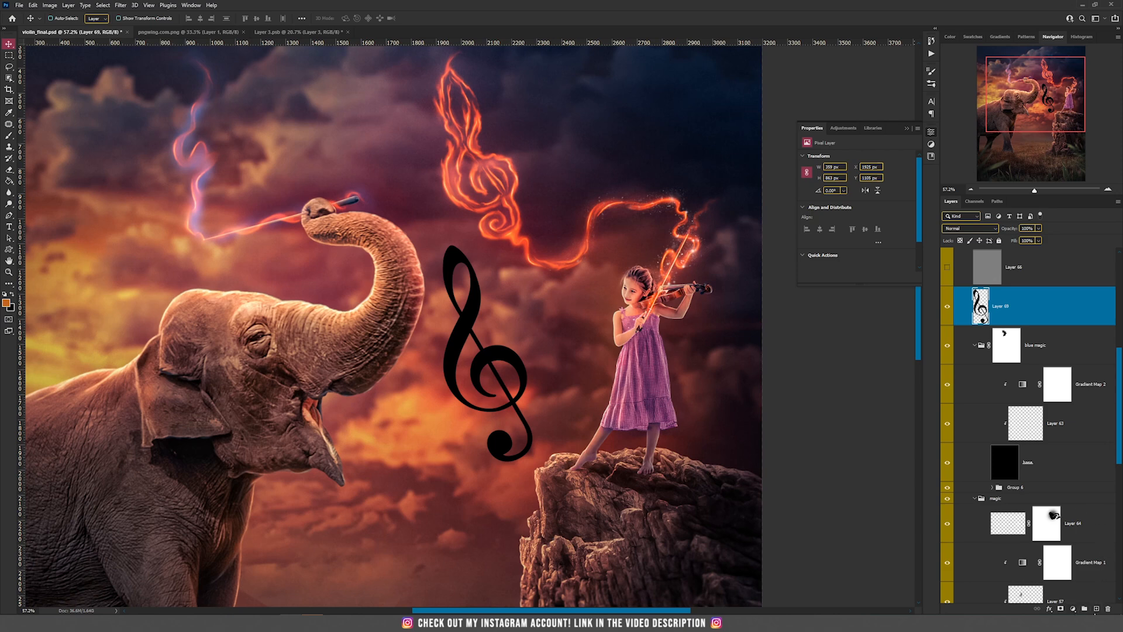
Step: Create a new layer above the treble clef in Screen mode, filled with the Screen-neutral black
{"action": "left_click", "coordinate": [68, 5]}
{"action": "mouse_move", "coordinate": [78, 16]}
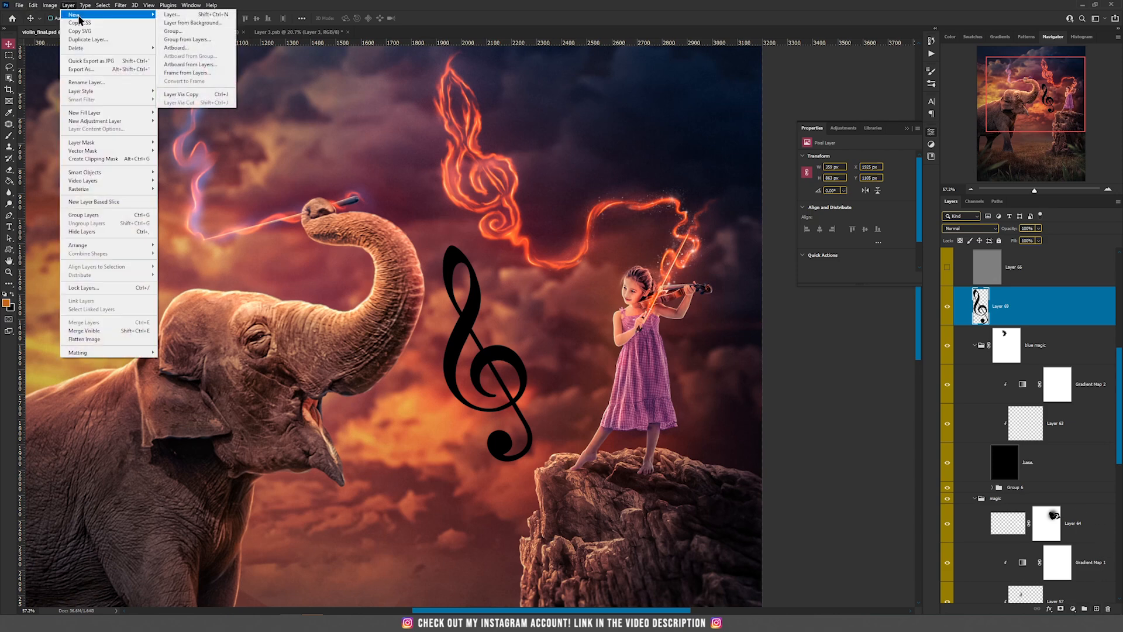
{"action": "left_click", "coordinate": [171, 15]}
{"action": "left_click", "coordinate": [522, 225]}
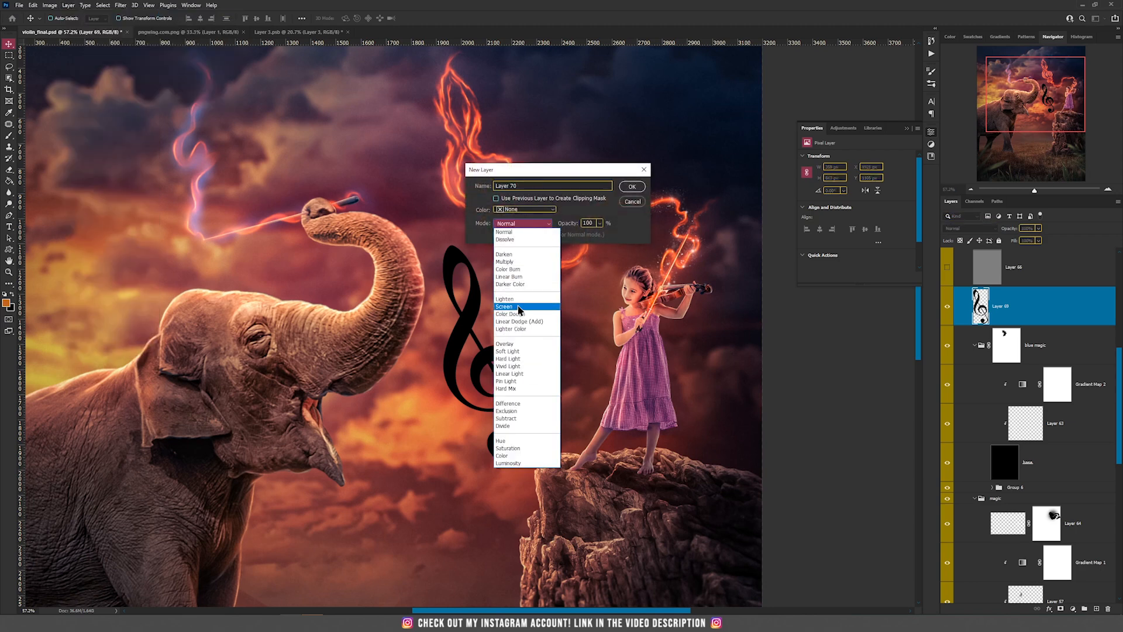
{"action": "left_click", "coordinate": [518, 308]}
{"action": "left_click", "coordinate": [542, 235]}
{"action": "left_click", "coordinate": [632, 187]}
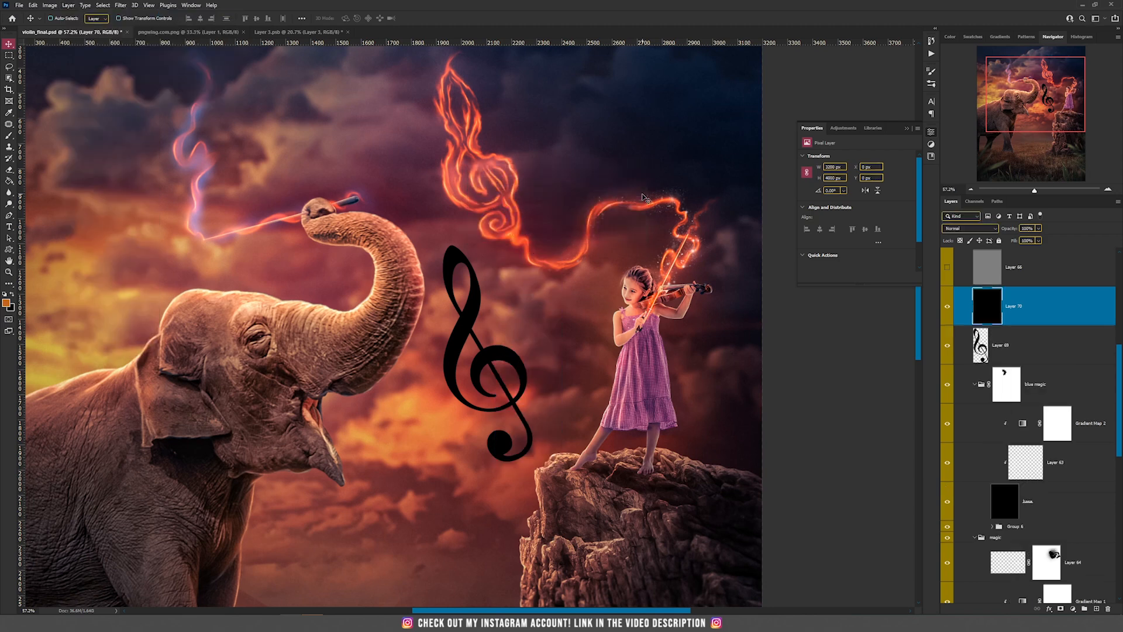
Step: Add an empty layer above the black Screen layer and a Gradient Map adjustment on top of it
{"action": "left_click", "coordinate": [1096, 608]}
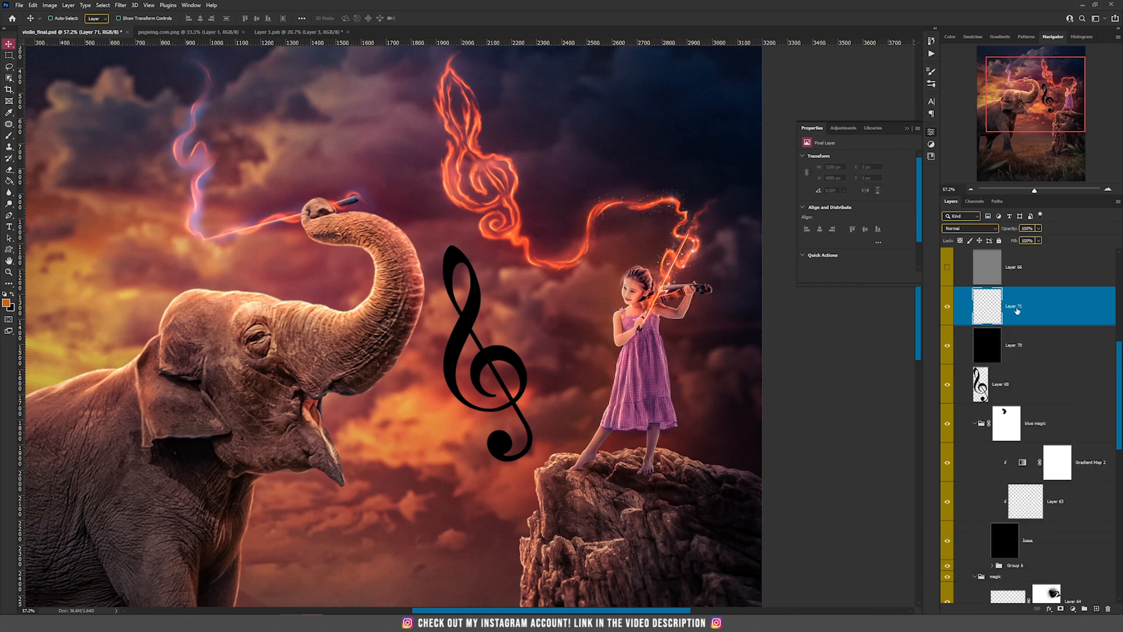
{"action": "left_click", "coordinate": [1073, 608]}
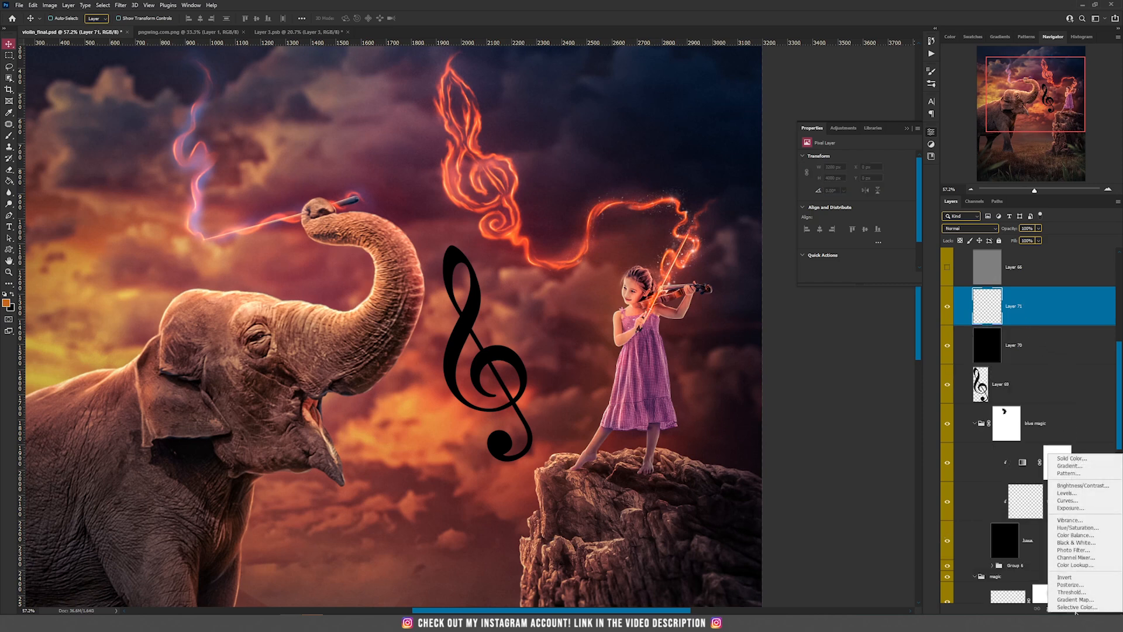
{"action": "left_click", "coordinate": [1075, 599]}
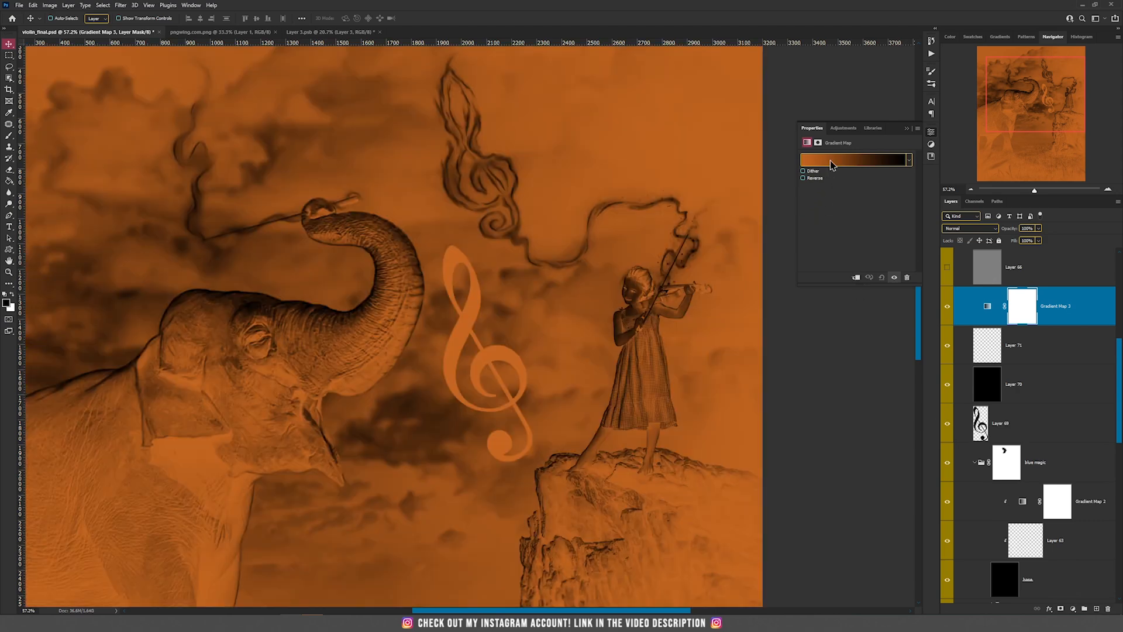
Step: Edit the new Gradient Map's gradient, setting its 0% color stop to black (000000) and its 100% stop to white
{"action": "left_click", "coordinate": [831, 165]}
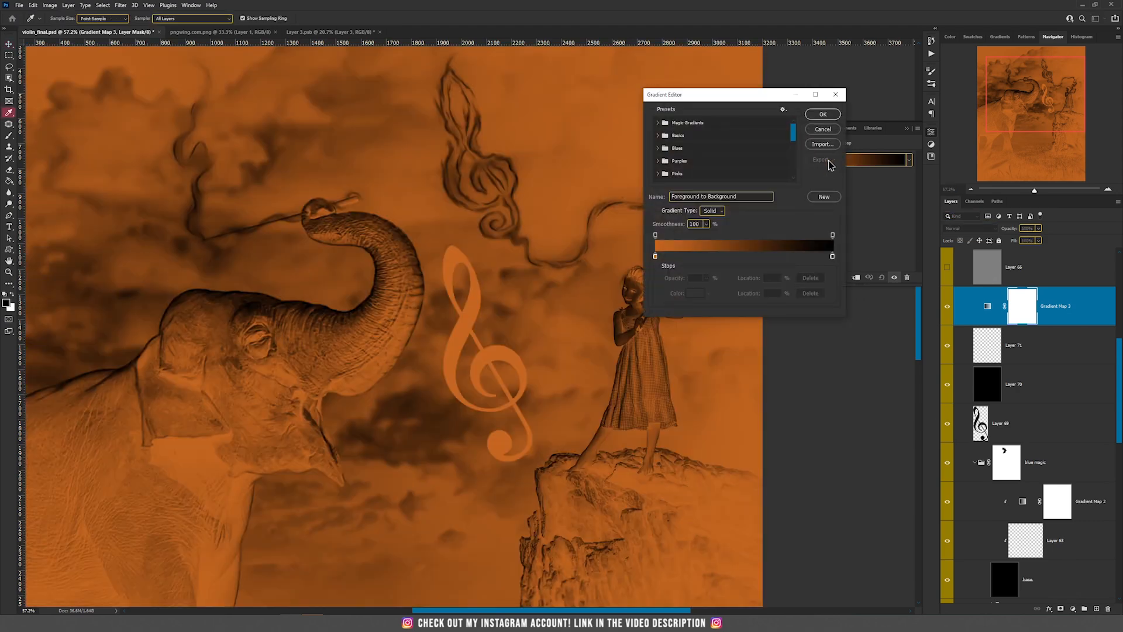
{"action": "double_click", "coordinate": [655, 257]}
{"action": "left_click", "coordinate": [842, 481]}
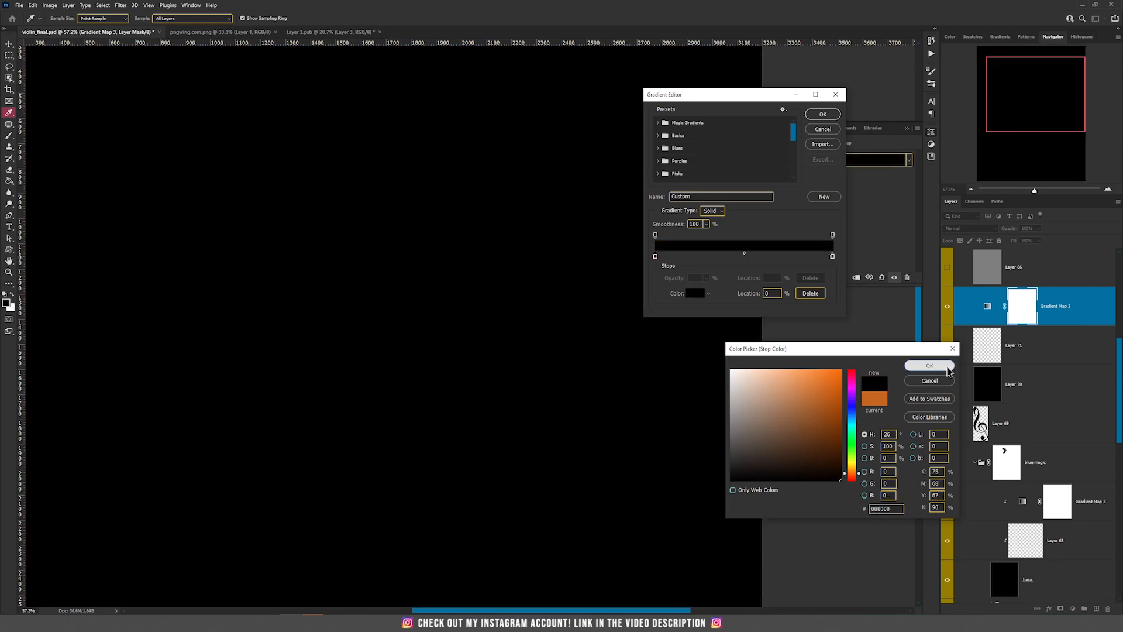
{"action": "left_click", "coordinate": [930, 365]}
{"action": "left_click", "coordinate": [832, 256]}
{"action": "double_click", "coordinate": [832, 256]}
{"action": "left_click_drag", "start_coordinate": [793, 389], "coordinate": [706, 341]}
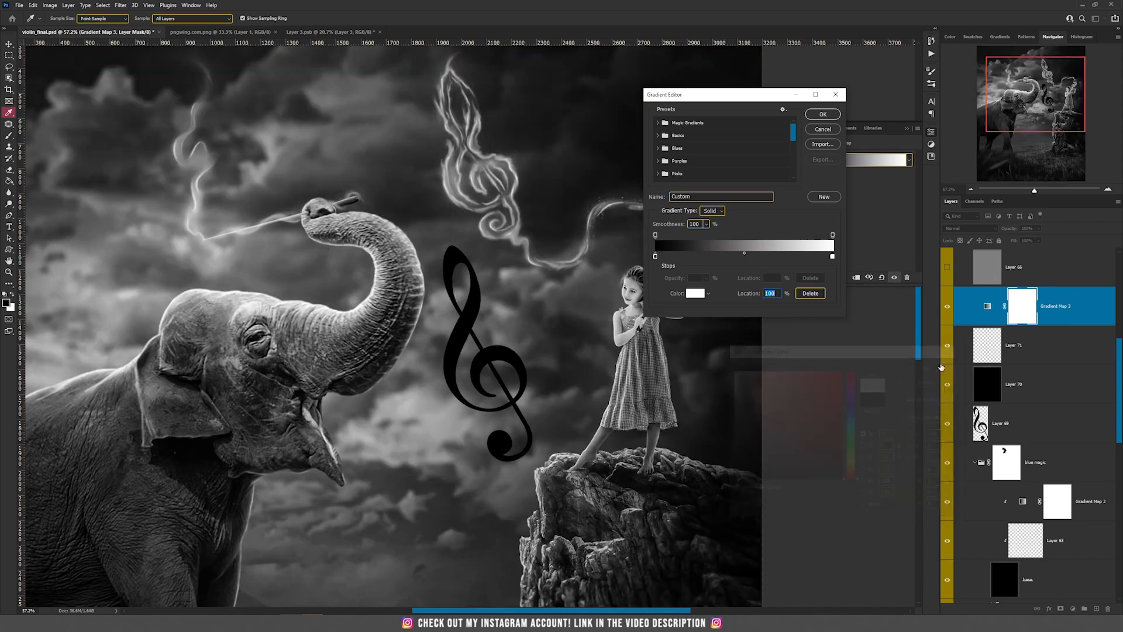
{"action": "left_click", "coordinate": [930, 365]}
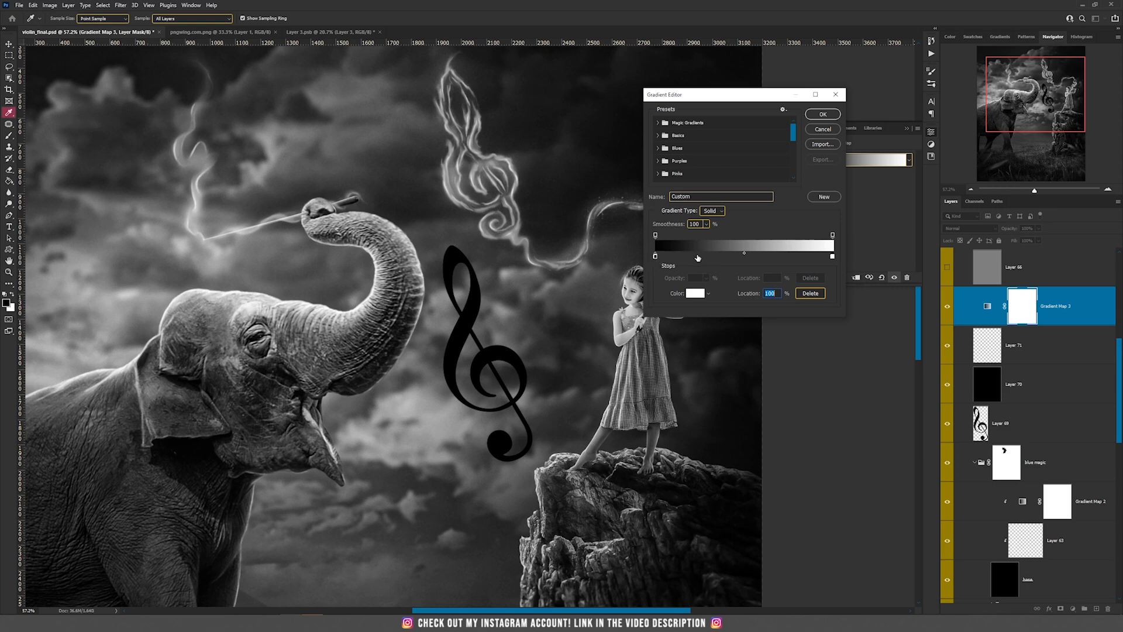
Step: Add a color stop at 23% to the Gradient Map's gradient and set it to a saturated orange with hue 25
{"action": "left_click", "coordinate": [696, 256]}
{"action": "double_click", "coordinate": [696, 256]}
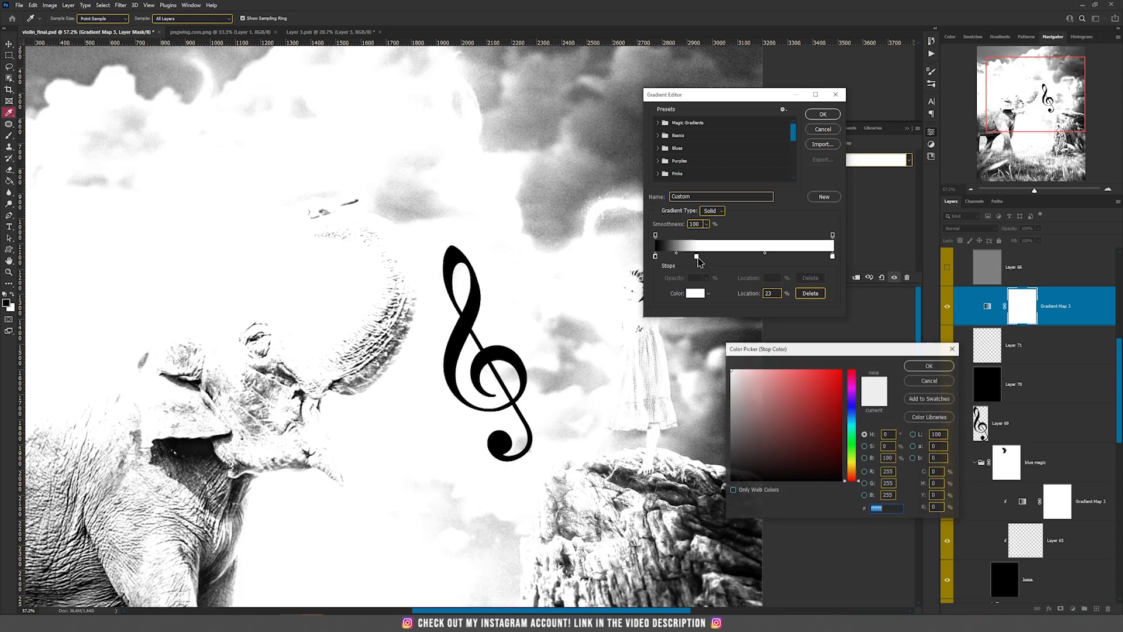
{"action": "left_click", "coordinate": [852, 472]}
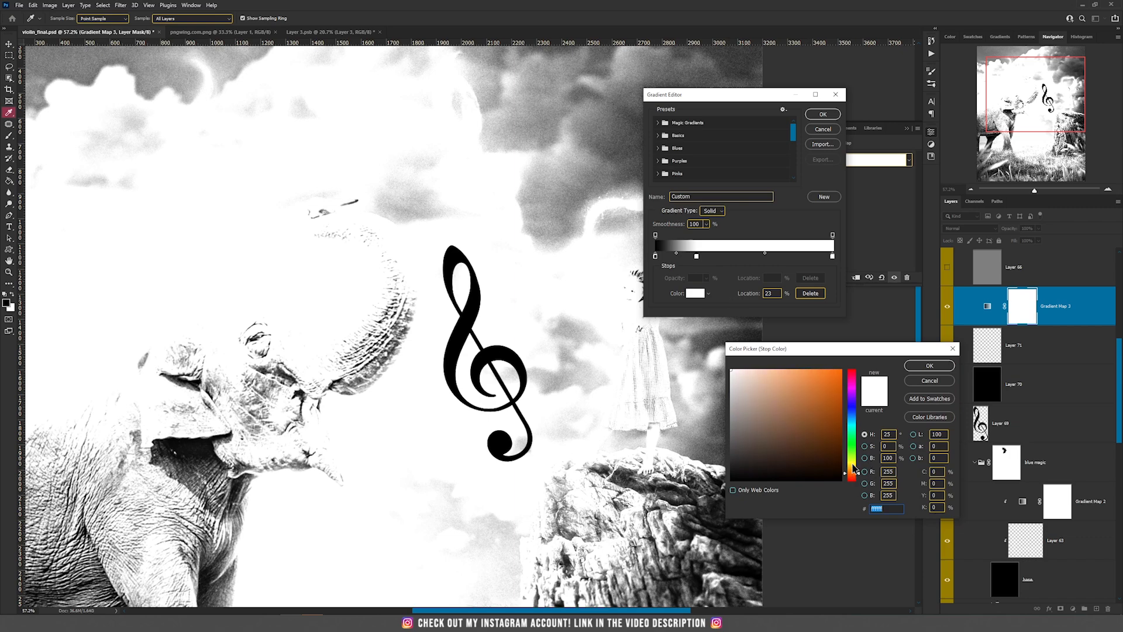
{"action": "left_click", "coordinate": [834, 380]}
{"action": "left_click", "coordinate": [919, 365]}
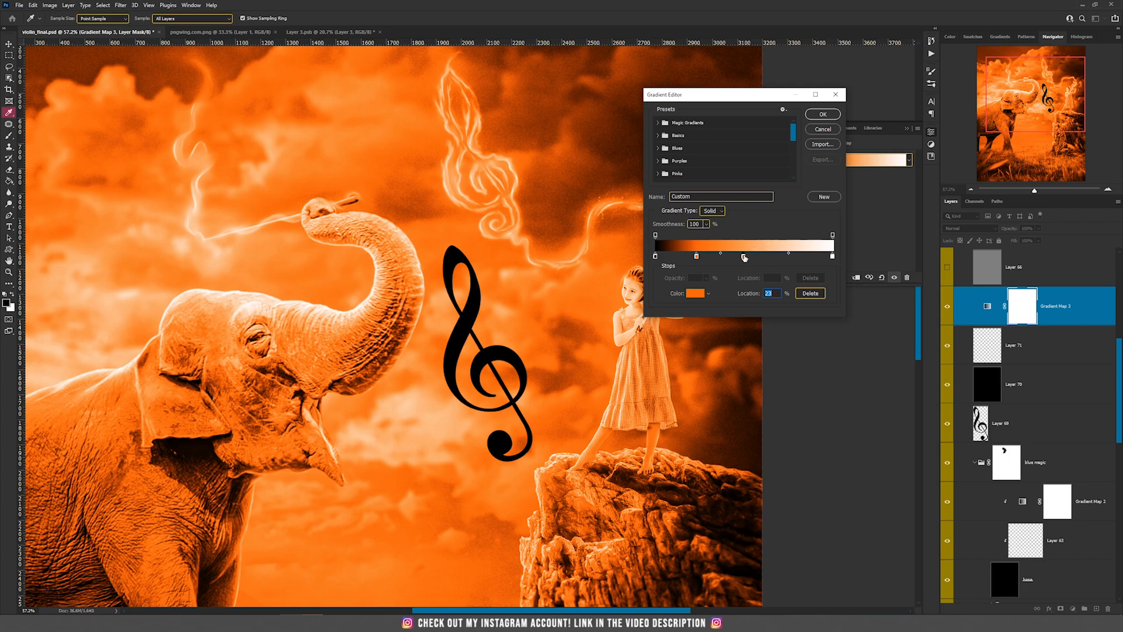
Step: Add a color stop at 50% to the gradient and set it to light orange (ffa462)
{"action": "left_click", "coordinate": [744, 256]}
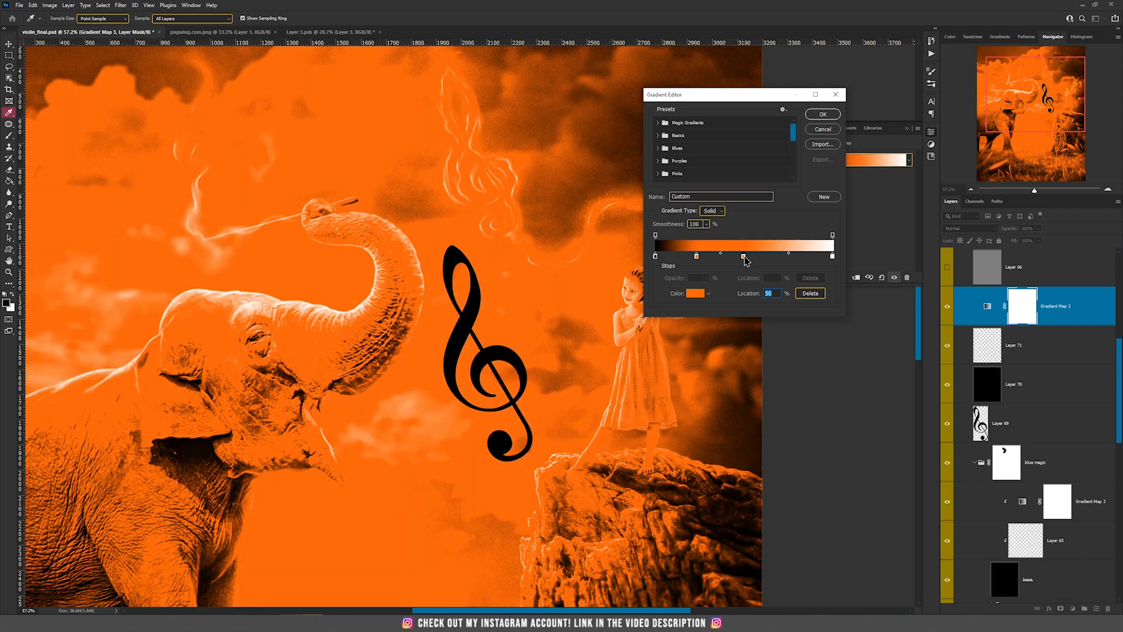
{"action": "double_click", "coordinate": [744, 256]}
{"action": "left_click_drag", "start_coordinate": [782, 378], "coordinate": [800, 367]}
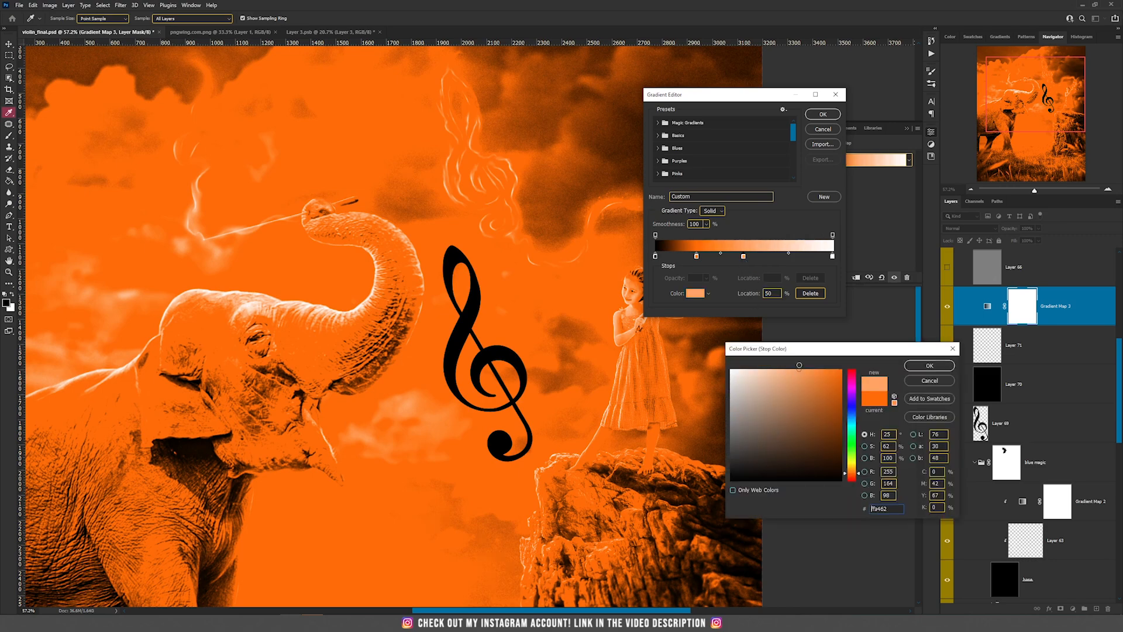
{"action": "left_click", "coordinate": [922, 367]}
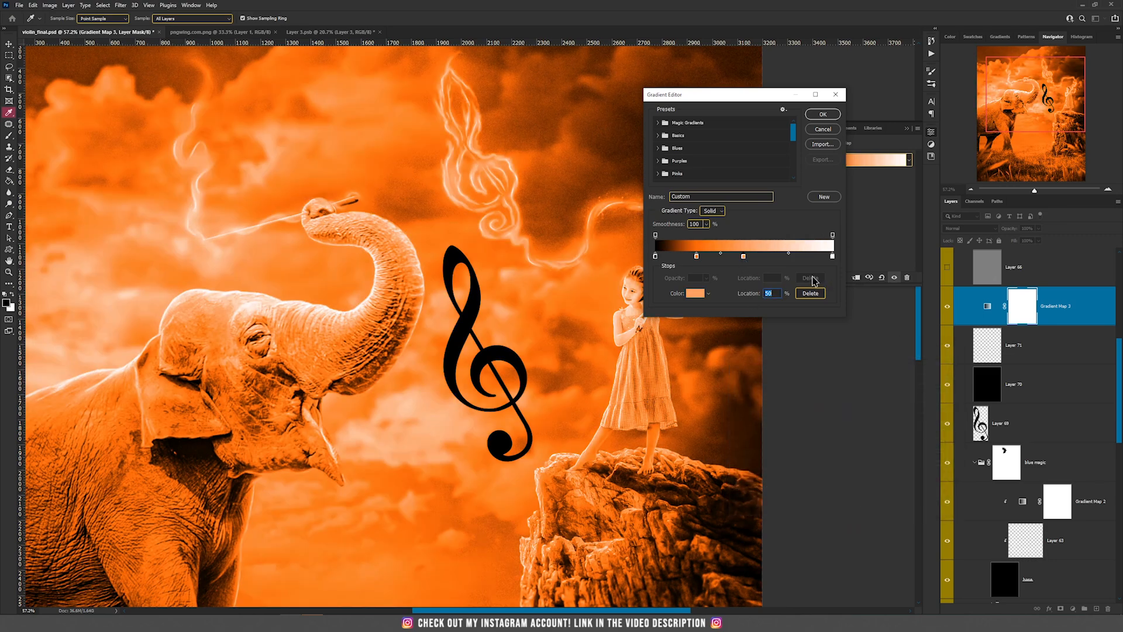
Step: Add a pale peach color stop at 77% to the gradient and accept the finished black-orange-white gradient
{"action": "left_click", "coordinate": [791, 256]}
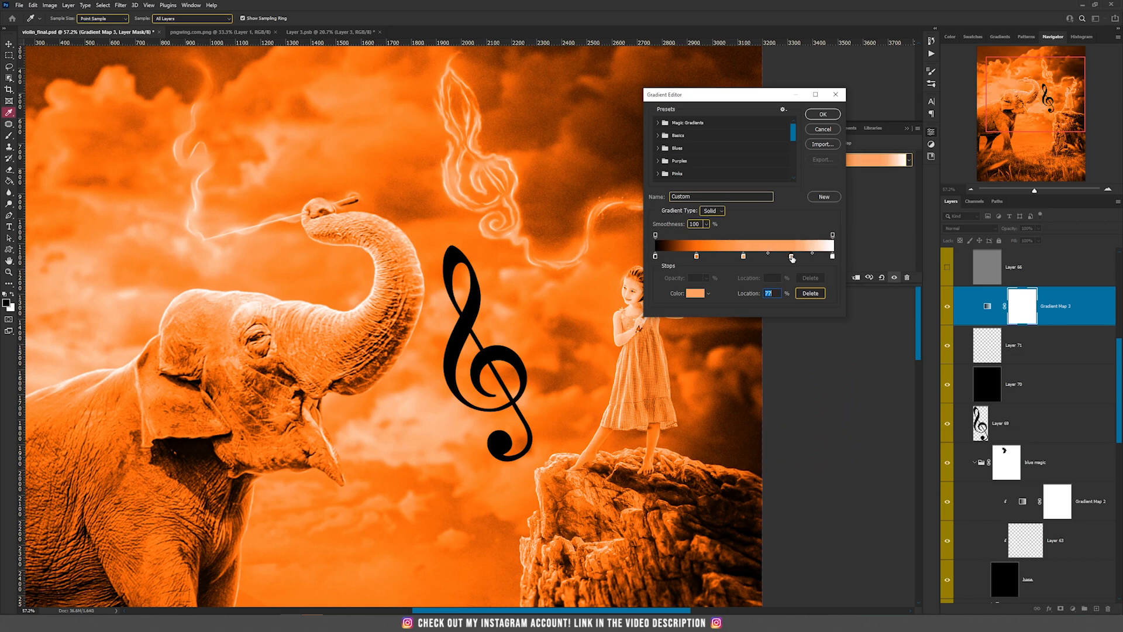
{"action": "double_click", "coordinate": [791, 256]}
{"action": "left_click_drag", "start_coordinate": [776, 394], "coordinate": [752, 370]}
{"action": "left_click", "coordinate": [927, 366]}
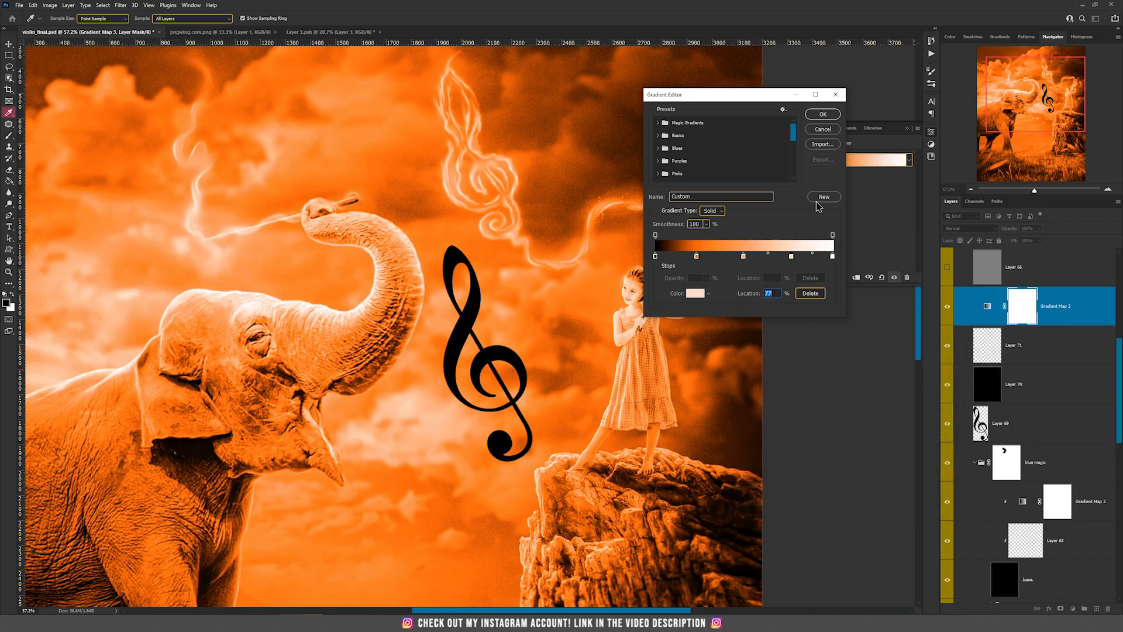
{"action": "left_click", "coordinate": [823, 114]}
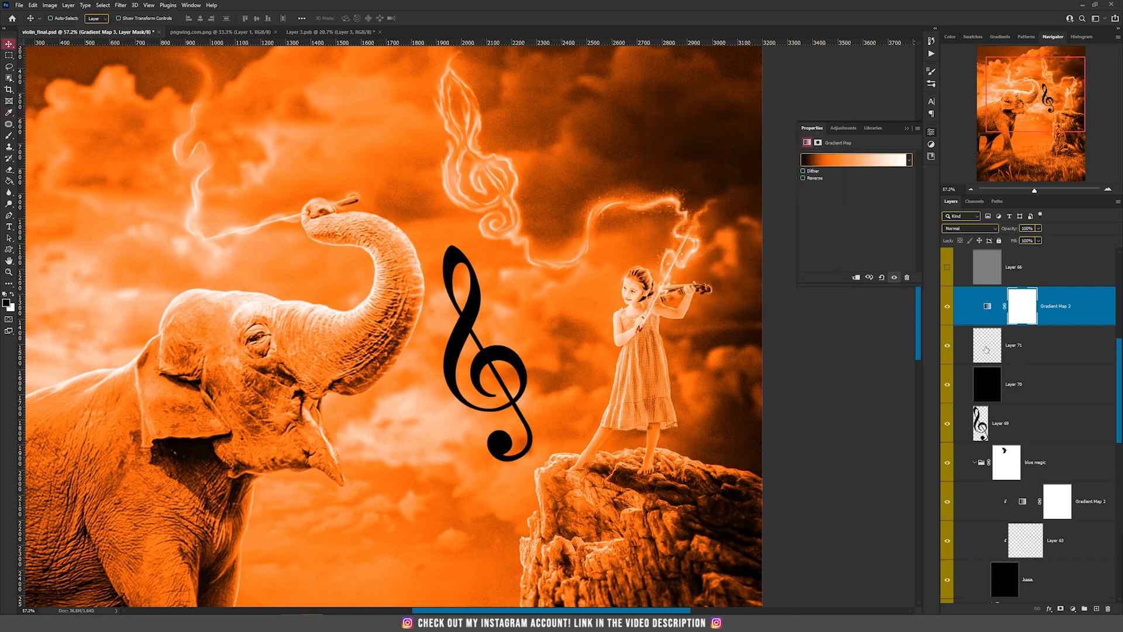
Step: Clip the empty Layer 71 and the Gradient Map above it to the black Screen layer
{"action": "left_click", "coordinate": [1036, 347]}
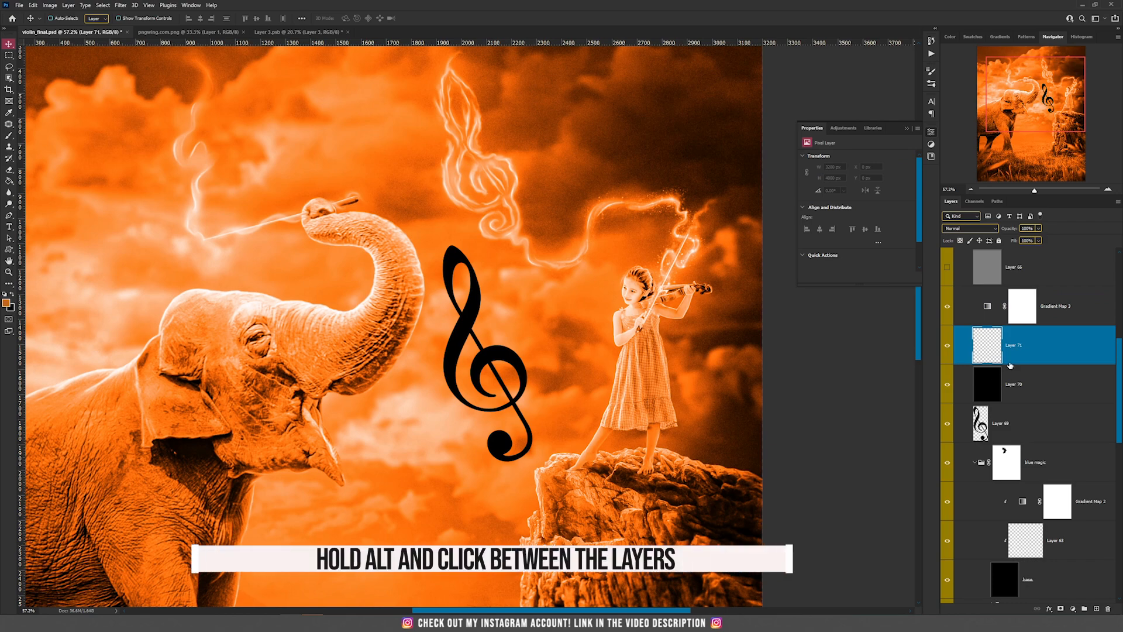
{"action": "left_click", "coordinate": [1011, 364], "text": "alt"}
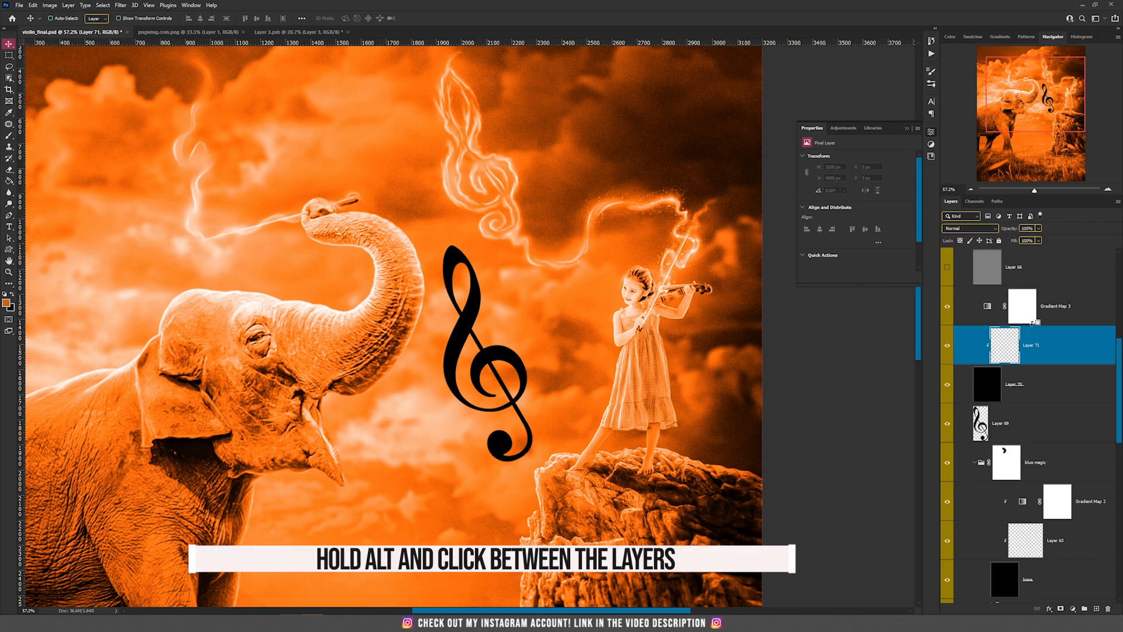
{"action": "left_click", "coordinate": [1033, 325], "text": "alt"}
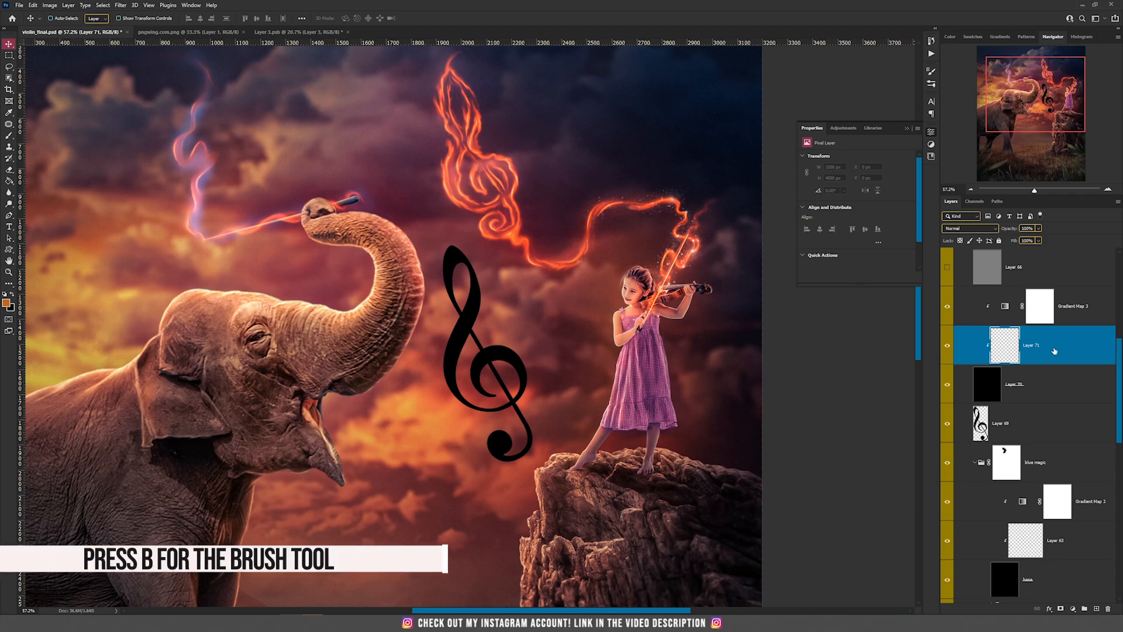
Step: Trace the treble clef's contours on Layer 71 with a very small white brush at 8% flow
{"action": "key", "text": "b"}
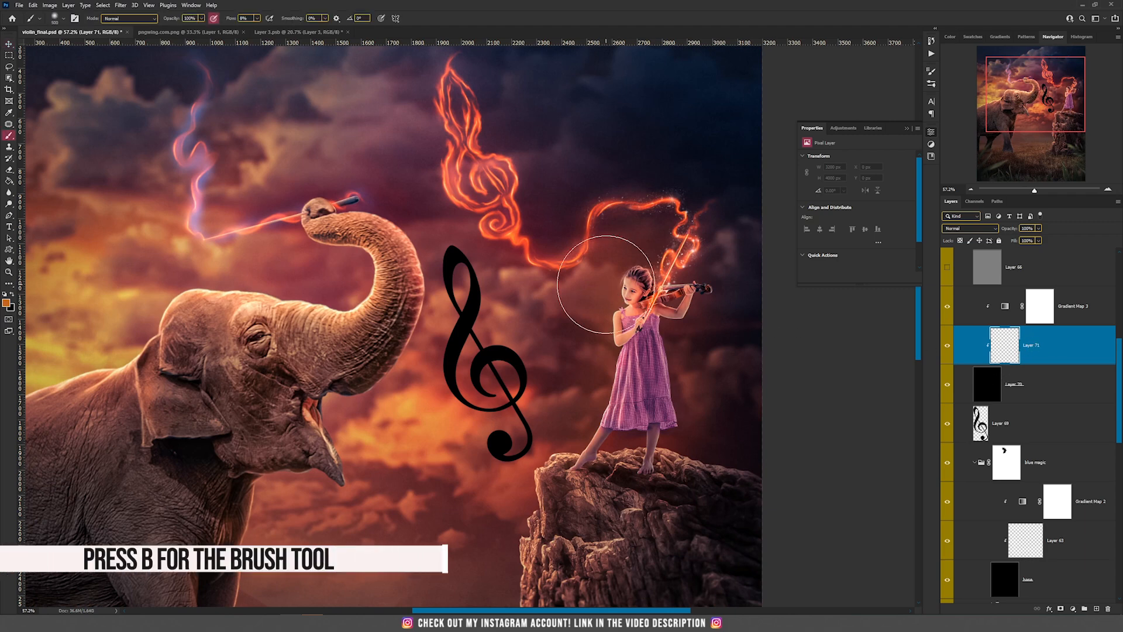
{"action": "key", "text": "bracketleft"}
{"action": "key", "text": "bracketleft"}
{"action": "key", "text": "d"}
{"action": "key", "text": "x"}
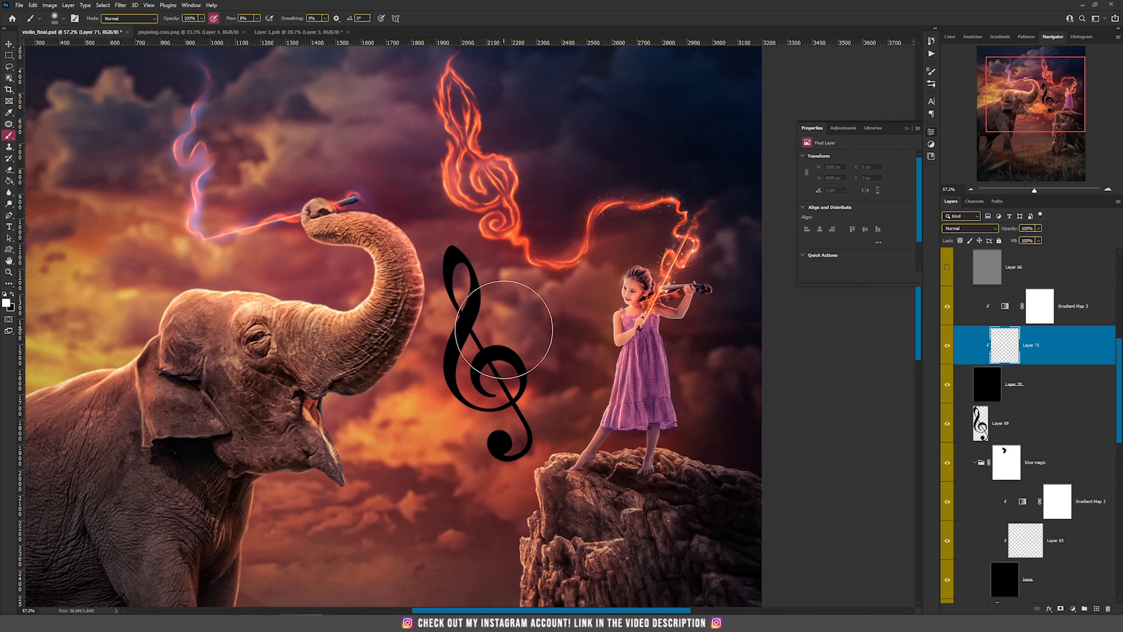
{"action": "key", "text": "bracketleft"}
{"action": "key", "text": "bracketleft"}
{"action": "key", "text": "bracketleft"}
{"action": "key", "text": "bracketleft"}
{"action": "key", "text": "bracketleft"}
{"action": "key", "text": "bracketleft"}
{"action": "key", "text": "bracketleft"}
{"action": "key", "text": "bracketleft"}
{"action": "key", "text": "bracketleft"}
{"action": "key", "text": "bracketleft"}
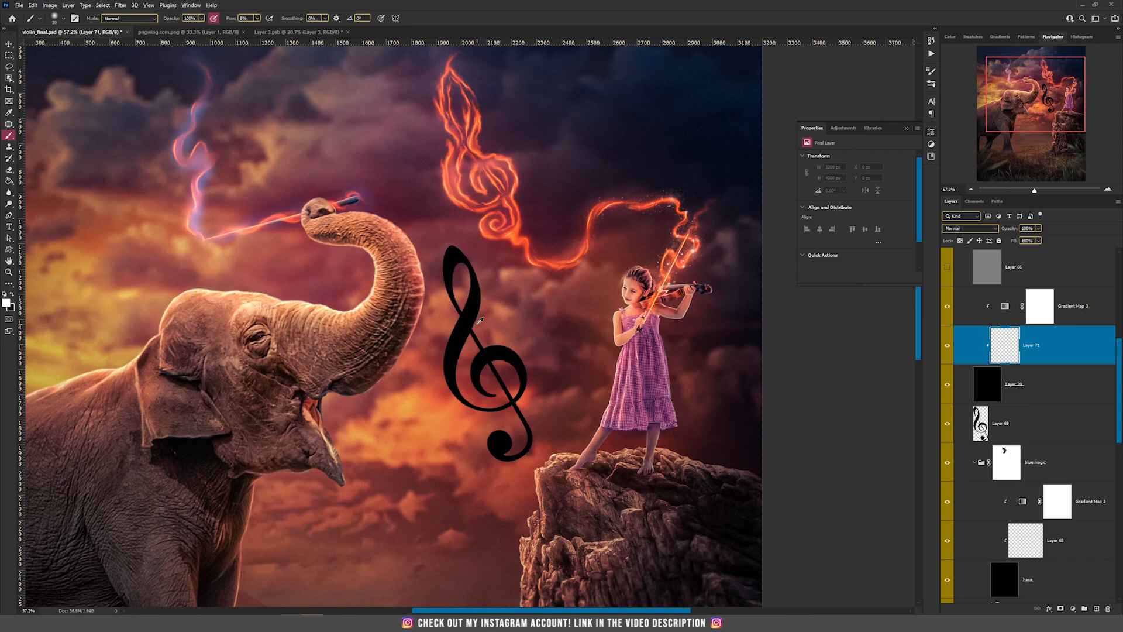
{"action": "scroll", "coordinate": [479, 320], "scroll_direction": "up", "scroll_amount": 3}
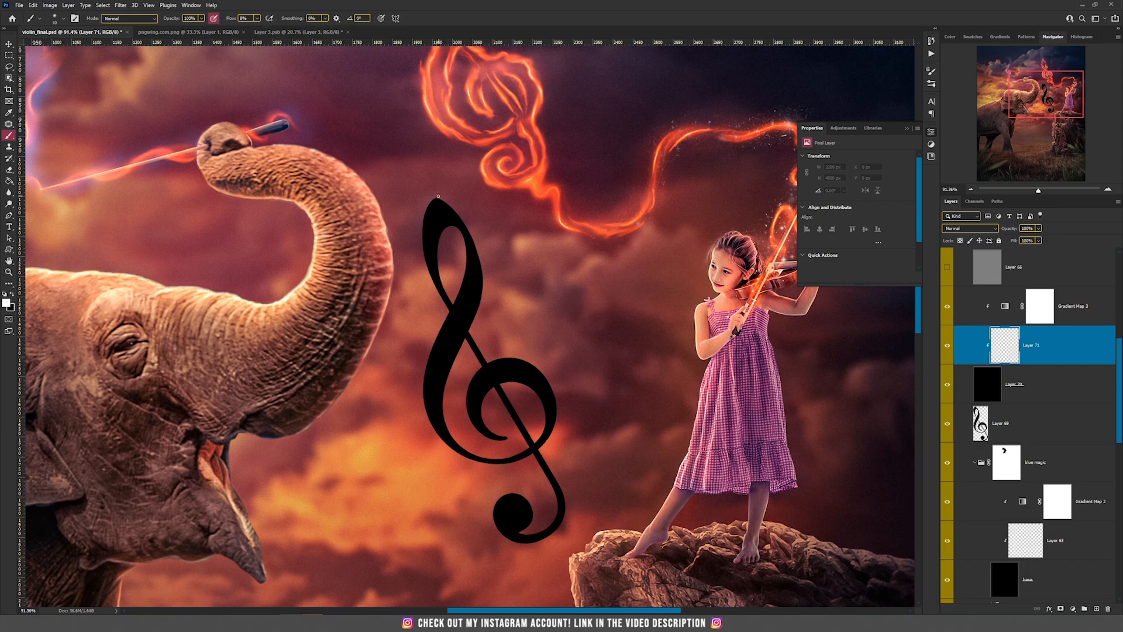
{"action": "mouse_move", "coordinate": [436, 199]}
{"action": "left_mouse_down"}
{"action": "mouse_move", "coordinate": [420, 247]}
{"action": "mouse_move", "coordinate": [424, 228]}
{"action": "mouse_move", "coordinate": [446, 296]}
{"action": "left_mouse_up"}
{"action": "mouse_move", "coordinate": [434, 342]}
{"action": "left_mouse_down"}
{"action": "mouse_move", "coordinate": [427, 380]}
{"action": "mouse_move", "coordinate": [436, 344]}
{"action": "mouse_move", "coordinate": [424, 418]}
{"action": "mouse_move", "coordinate": [457, 429]}
{"action": "mouse_move", "coordinate": [430, 382]}
{"action": "mouse_move", "coordinate": [428, 421]}
{"action": "mouse_move", "coordinate": [436, 416]}
{"action": "mouse_move", "coordinate": [445, 448]}
{"action": "mouse_move", "coordinate": [429, 423]}
{"action": "mouse_move", "coordinate": [485, 460]}
{"action": "mouse_move", "coordinate": [545, 452]}
{"action": "mouse_move", "coordinate": [571, 487]}
{"action": "mouse_move", "coordinate": [532, 447]}
{"action": "mouse_move", "coordinate": [555, 500]}
{"action": "mouse_move", "coordinate": [543, 526]}
{"action": "mouse_move", "coordinate": [518, 531]}
{"action": "mouse_move", "coordinate": [531, 525]}
{"action": "mouse_move", "coordinate": [523, 493]}
{"action": "mouse_move", "coordinate": [502, 498]}
{"action": "mouse_move", "coordinate": [517, 545]}
{"action": "mouse_move", "coordinate": [558, 538]}
{"action": "mouse_move", "coordinate": [565, 503]}
{"action": "left_mouse_up"}
{"action": "mouse_move", "coordinate": [545, 454]}
{"action": "left_mouse_down"}
{"action": "mouse_move", "coordinate": [534, 353]}
{"action": "mouse_move", "coordinate": [536, 366]}
{"action": "mouse_move", "coordinate": [507, 358]}
{"action": "mouse_move", "coordinate": [474, 380]}
{"action": "mouse_move", "coordinate": [473, 426]}
{"action": "mouse_move", "coordinate": [504, 442]}
{"action": "mouse_move", "coordinate": [488, 414]}
{"action": "mouse_move", "coordinate": [499, 385]}
{"action": "mouse_move", "coordinate": [522, 438]}
{"action": "left_mouse_up"}
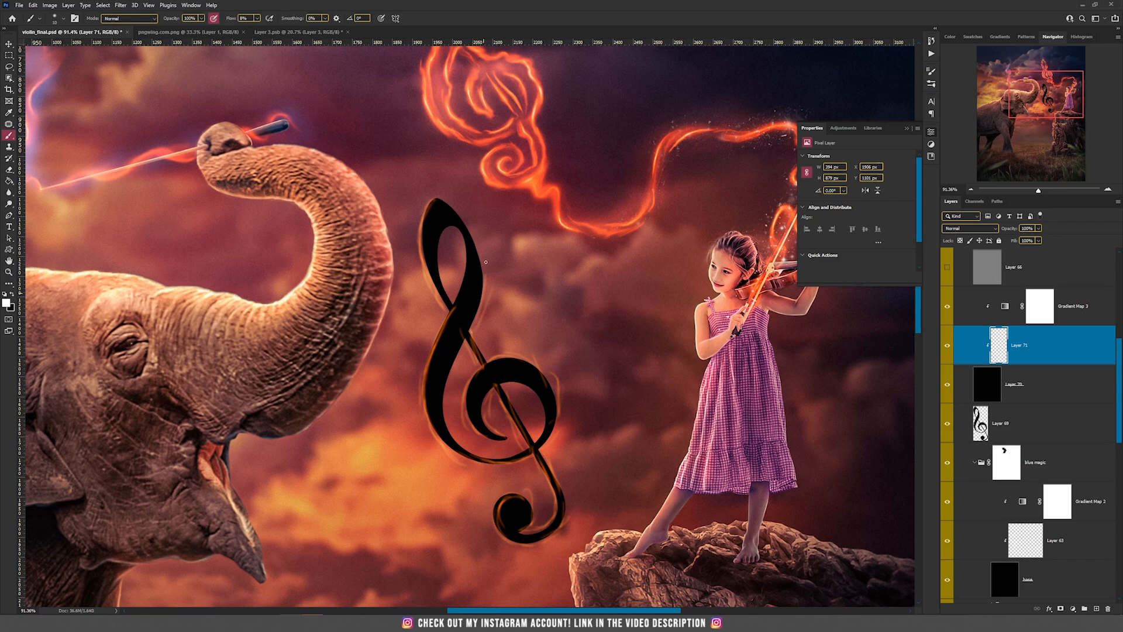
{"action": "left_click_drag", "start_coordinate": [487, 276], "coordinate": [507, 376]}
{"action": "mouse_move", "coordinate": [471, 303]}
{"action": "left_mouse_down"}
{"action": "mouse_move", "coordinate": [503, 375]}
{"action": "mouse_move", "coordinate": [475, 299]}
{"action": "mouse_move", "coordinate": [446, 313]}
{"action": "mouse_move", "coordinate": [440, 334]}
{"action": "mouse_move", "coordinate": [484, 340]}
{"action": "mouse_move", "coordinate": [490, 359]}
{"action": "mouse_move", "coordinate": [457, 337]}
{"action": "mouse_move", "coordinate": [454, 310]}
{"action": "mouse_move", "coordinate": [442, 500]}
{"action": "mouse_move", "coordinate": [488, 529]}
{"action": "mouse_move", "coordinate": [445, 506]}
{"action": "mouse_move", "coordinate": [477, 546]}
{"action": "mouse_move", "coordinate": [538, 560]}
{"action": "mouse_move", "coordinate": [576, 533]}
{"action": "mouse_move", "coordinate": [580, 501]}
{"action": "mouse_move", "coordinate": [532, 450]}
{"action": "mouse_move", "coordinate": [514, 459]}
{"action": "mouse_move", "coordinate": [497, 430]}
{"action": "mouse_move", "coordinate": [505, 465]}
{"action": "mouse_move", "coordinate": [497, 359]}
{"action": "mouse_move", "coordinate": [455, 301]}
{"action": "mouse_move", "coordinate": [443, 321]}
{"action": "mouse_move", "coordinate": [455, 402]}
{"action": "mouse_move", "coordinate": [452, 521]}
{"action": "mouse_move", "coordinate": [444, 516]}
{"action": "mouse_move", "coordinate": [490, 555]}
{"action": "left_mouse_up"}
{"action": "scroll", "coordinate": [500, 559], "scroll_direction": "down", "scroll_amount": 3}
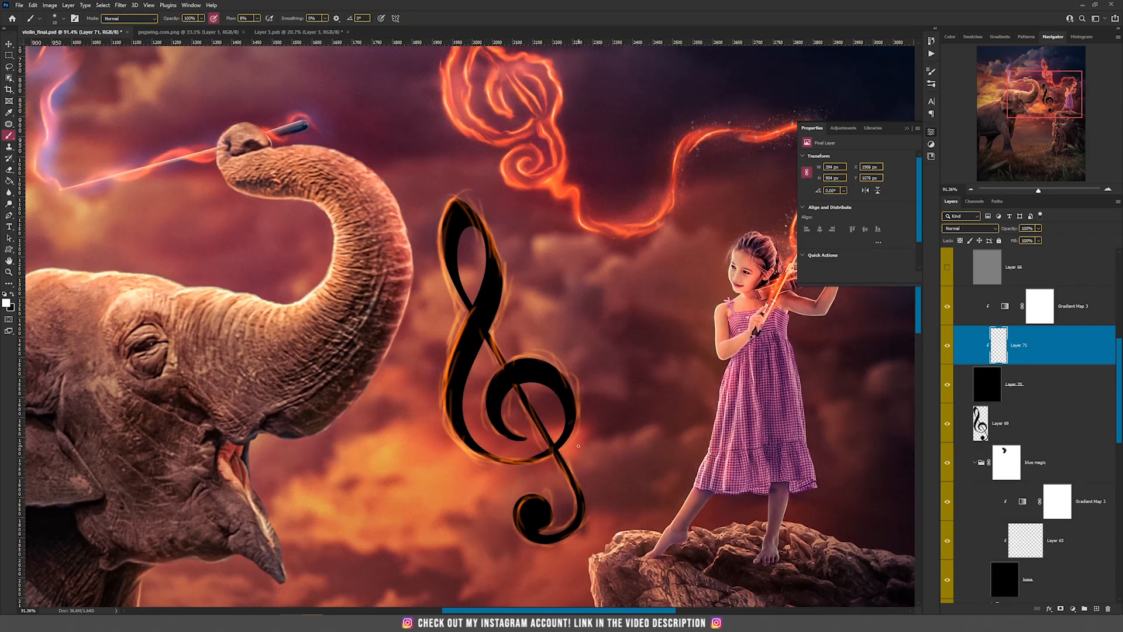
{"action": "mouse_move", "coordinate": [568, 462]}
{"action": "left_mouse_down"}
{"action": "mouse_move", "coordinate": [587, 520]}
{"action": "mouse_move", "coordinate": [567, 543]}
{"action": "mouse_move", "coordinate": [542, 542]}
{"action": "left_mouse_up"}
Step: Hide the black treble clef layer and build up the traced glowing clef with additional white brush strokes
{"action": "left_click", "coordinate": [948, 424]}
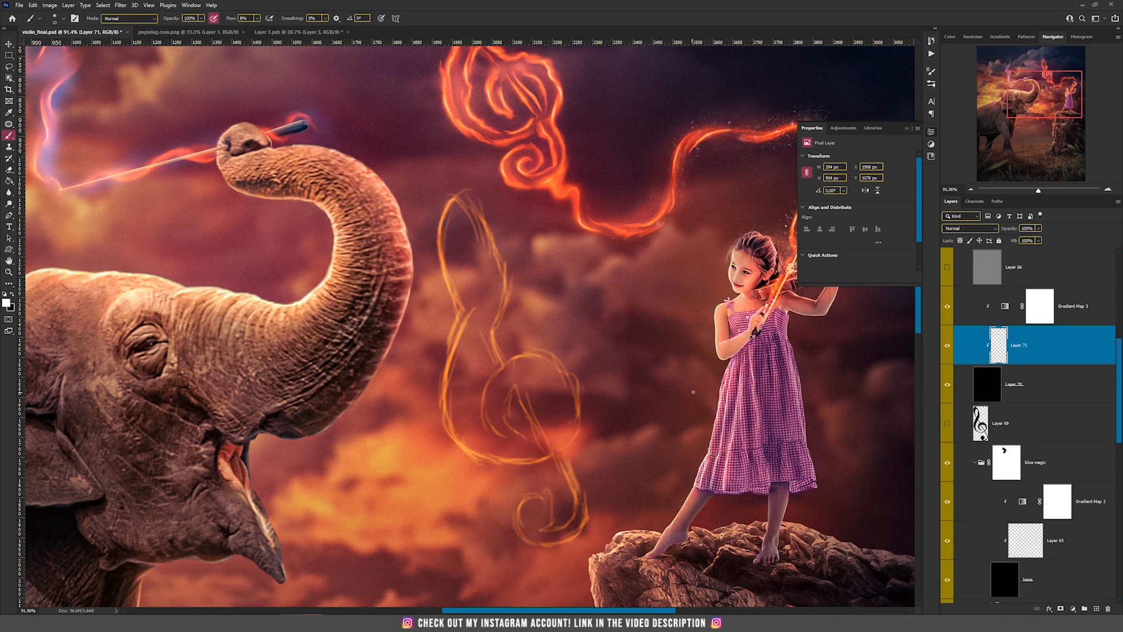
{"action": "scroll", "coordinate": [633, 404], "scroll_direction": "down", "scroll_amount": 5}
{"action": "scroll", "coordinate": [559, 393], "scroll_direction": "up", "scroll_amount": 4}
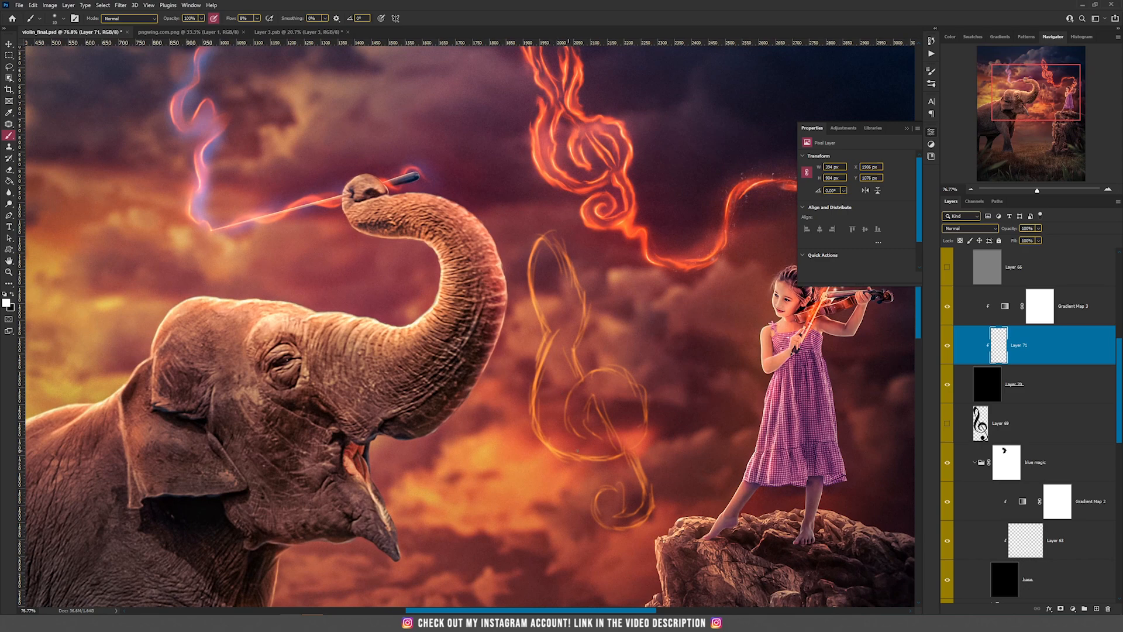
{"action": "mouse_move", "coordinate": [542, 276]}
{"action": "left_mouse_down", "text": "alt"}
{"action": "mouse_move", "coordinate": [551, 275]}
{"action": "mouse_move", "coordinate": [529, 268]}
{"action": "mouse_move", "coordinate": [548, 331]}
{"action": "left_mouse_up", "text": "alt"}
{"action": "mouse_move", "coordinate": [549, 331]}
{"action": "left_mouse_down"}
{"action": "mouse_move", "coordinate": [529, 372]}
{"action": "mouse_move", "coordinate": [533, 403]}
{"action": "left_mouse_up"}
{"action": "mouse_move", "coordinate": [540, 353]}
{"action": "left_mouse_down"}
{"action": "mouse_move", "coordinate": [557, 441]}
{"action": "mouse_move", "coordinate": [622, 462]}
{"action": "mouse_move", "coordinate": [633, 483]}
{"action": "mouse_move", "coordinate": [634, 465]}
{"action": "mouse_move", "coordinate": [642, 494]}
{"action": "mouse_move", "coordinate": [620, 487]}
{"action": "mouse_move", "coordinate": [614, 517]}
{"action": "left_mouse_up"}
{"action": "mouse_move", "coordinate": [636, 374]}
{"action": "left_mouse_down"}
{"action": "mouse_move", "coordinate": [612, 362]}
{"action": "mouse_move", "coordinate": [629, 367]}
{"action": "mouse_move", "coordinate": [644, 398]}
{"action": "mouse_move", "coordinate": [616, 457]}
{"action": "left_mouse_up"}
{"action": "mouse_move", "coordinate": [590, 374]}
{"action": "left_mouse_down"}
{"action": "mouse_move", "coordinate": [569, 414]}
{"action": "mouse_move", "coordinate": [584, 440]}
{"action": "left_mouse_up"}
{"action": "left_click_drag", "start_coordinate": [594, 399], "coordinate": [587, 435]}
{"action": "left_click_drag", "start_coordinate": [599, 401], "coordinate": [622, 452]}
{"action": "mouse_move", "coordinate": [592, 366]}
{"action": "left_mouse_down"}
{"action": "mouse_move", "coordinate": [592, 291]}
{"action": "mouse_move", "coordinate": [552, 241]}
{"action": "mouse_move", "coordinate": [574, 277]}
{"action": "mouse_move", "coordinate": [557, 301]}
{"action": "mouse_move", "coordinate": [528, 295]}
{"action": "mouse_move", "coordinate": [552, 389]}
{"action": "left_mouse_up"}
Step: Switch to the Smudge tool at 50% strength and reduce its brush to about the width of the clef's strokes
{"action": "key", "text": "s"}
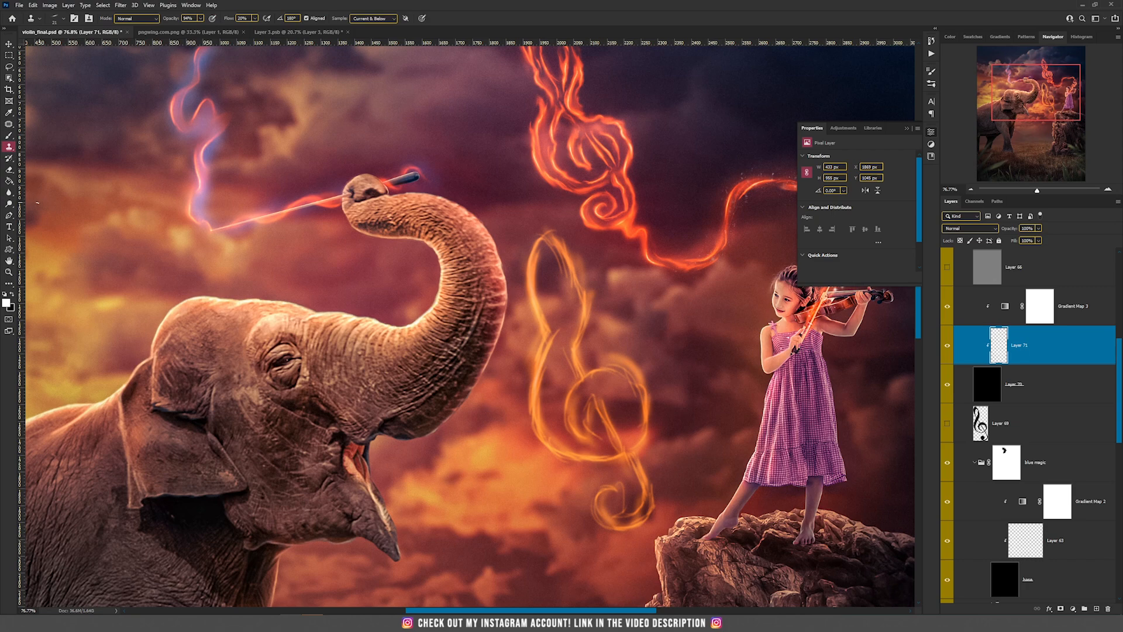
{"action": "right_click", "coordinate": [9, 192]}
{"action": "left_click", "coordinate": [39, 211]}
{"action": "key", "text": "["}
{"action": "key", "text": "["}
{"action": "key", "text": "["}
{"action": "key", "text": "["}
{"action": "key", "text": "["}
{"action": "key", "text": "["}
{"action": "key", "text": "["}
{"action": "key", "text": "["}
{"action": "key", "text": "["}
{"action": "key", "text": "["}
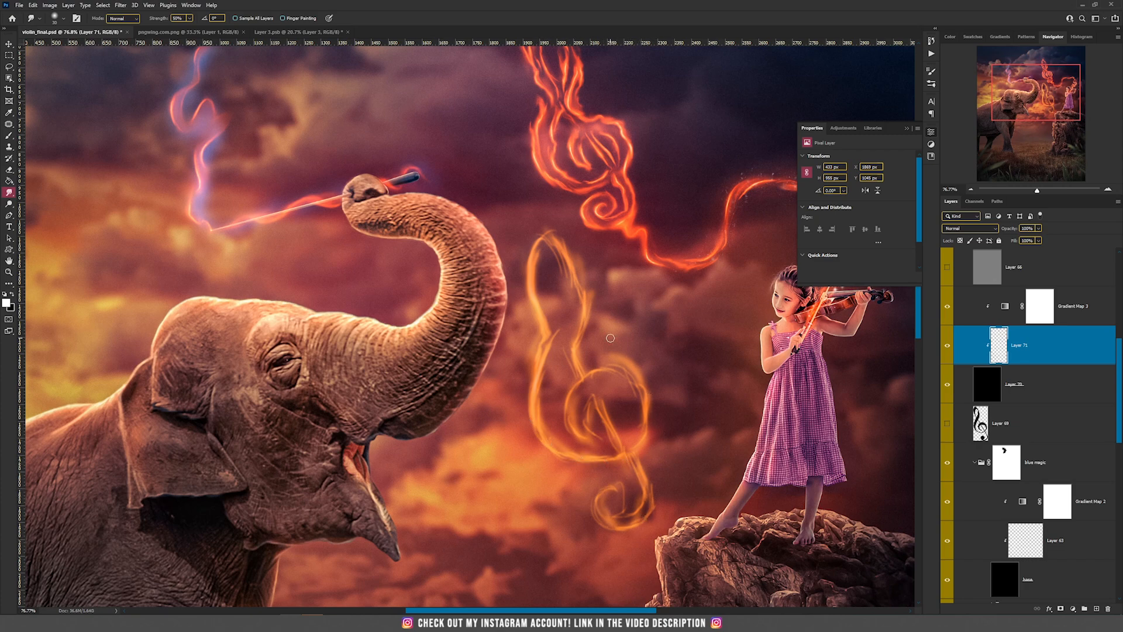
Step: Paint a wavy white ribbon from the glowing clef's tail across the girl's dress and up behind her
{"action": "left_click_drag", "start_coordinate": [605, 326], "coordinate": [347, 307]}
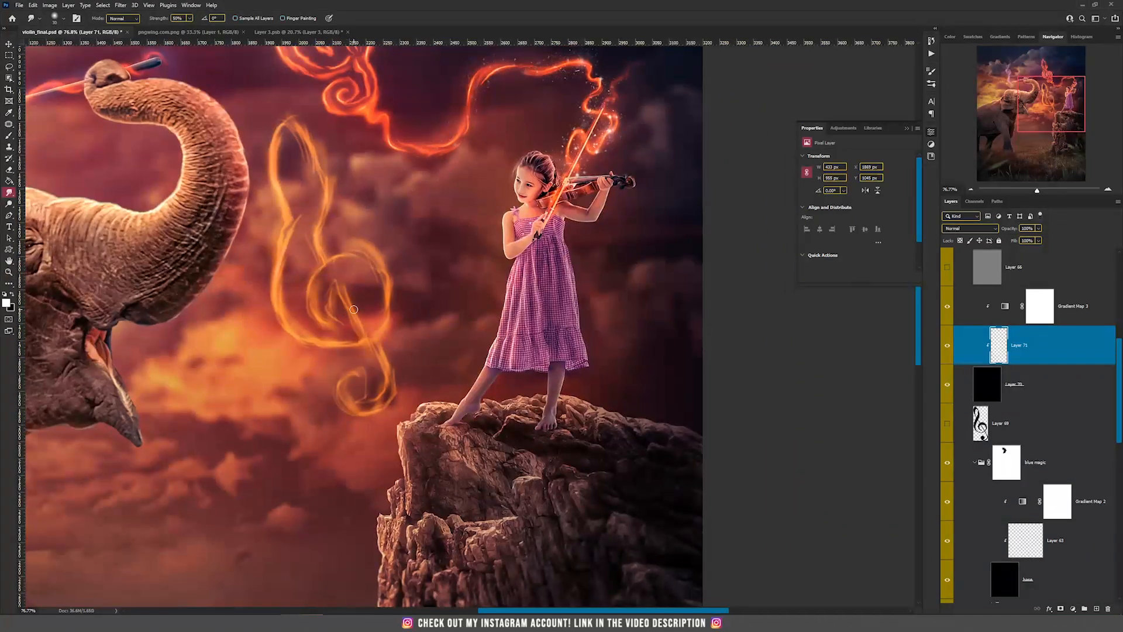
{"action": "key", "text": "b"}
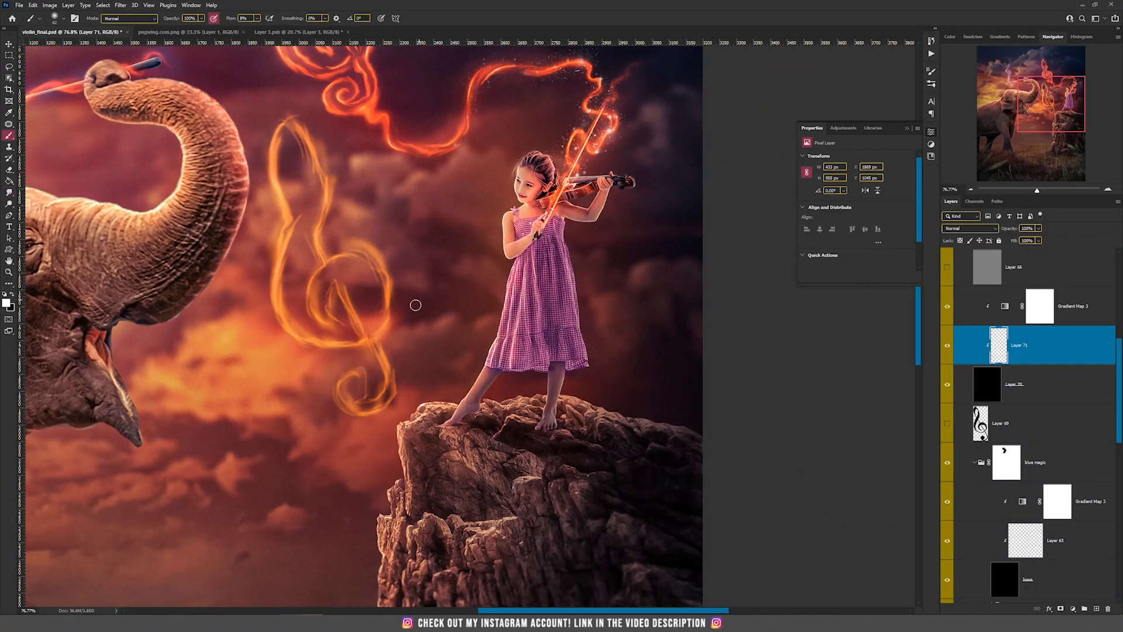
{"action": "mouse_move", "coordinate": [384, 382]}
{"action": "left_mouse_down"}
{"action": "mouse_move", "coordinate": [524, 338]}
{"action": "mouse_move", "coordinate": [623, 282]}
{"action": "mouse_move", "coordinate": [611, 318]}
{"action": "mouse_move", "coordinate": [626, 296]}
{"action": "mouse_move", "coordinate": [584, 243]}
{"action": "left_mouse_up"}
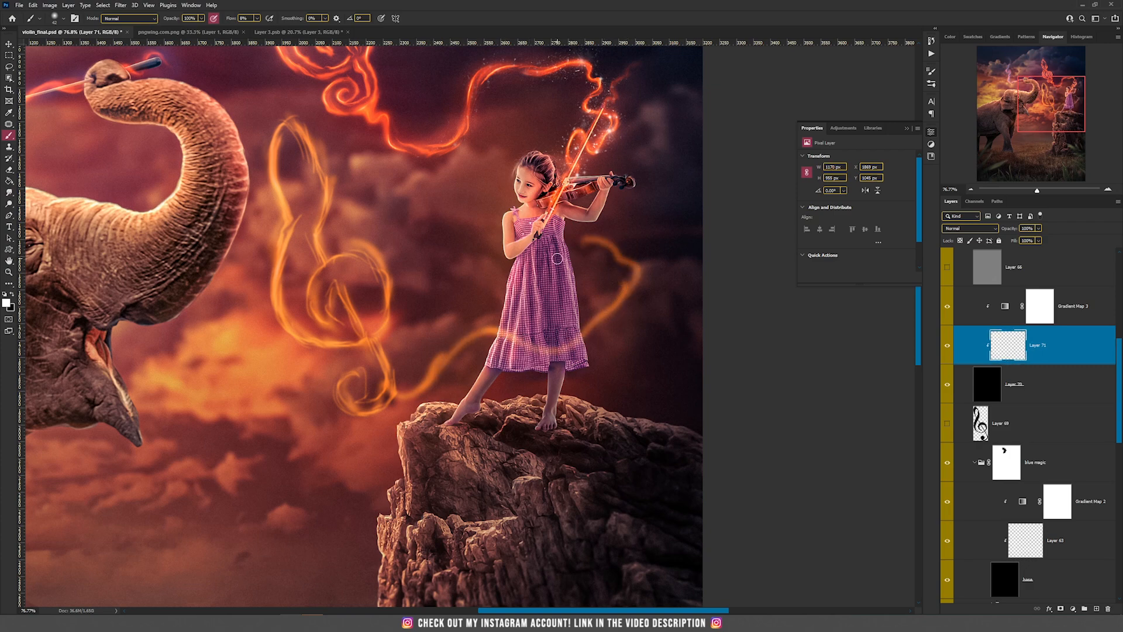
Step: Smudge the glowing ribbon along its length, from the clef's tail to its end behind the girl
{"action": "key", "text": "r"}
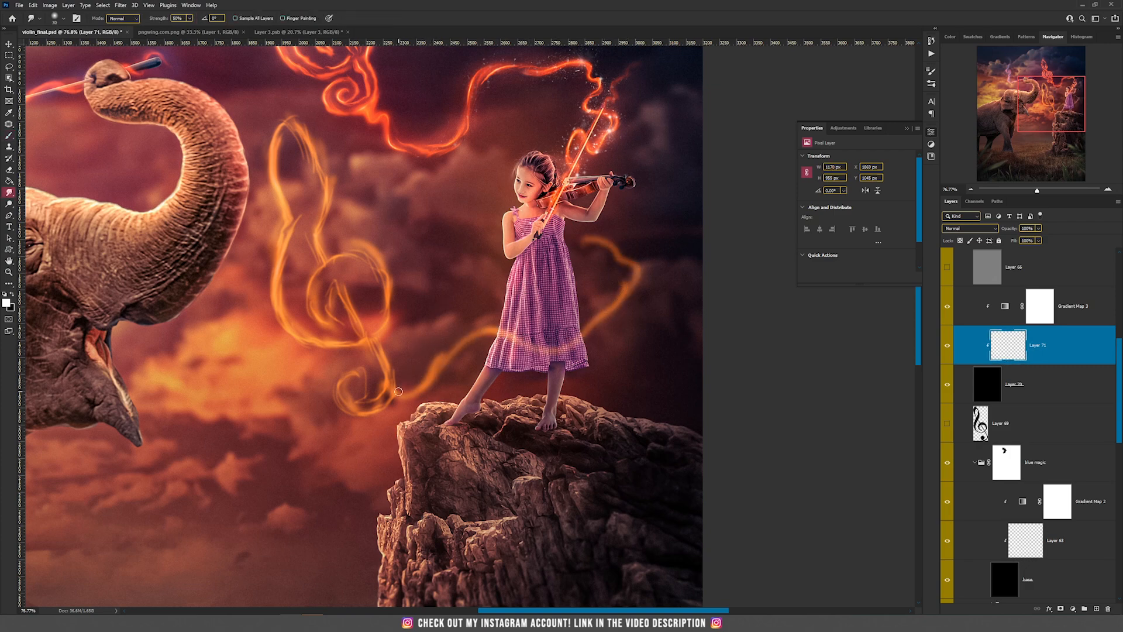
{"action": "mouse_move", "coordinate": [394, 387]}
{"action": "left_mouse_down"}
{"action": "mouse_move", "coordinate": [438, 377]}
{"action": "mouse_move", "coordinate": [500, 330]}
{"action": "left_mouse_up"}
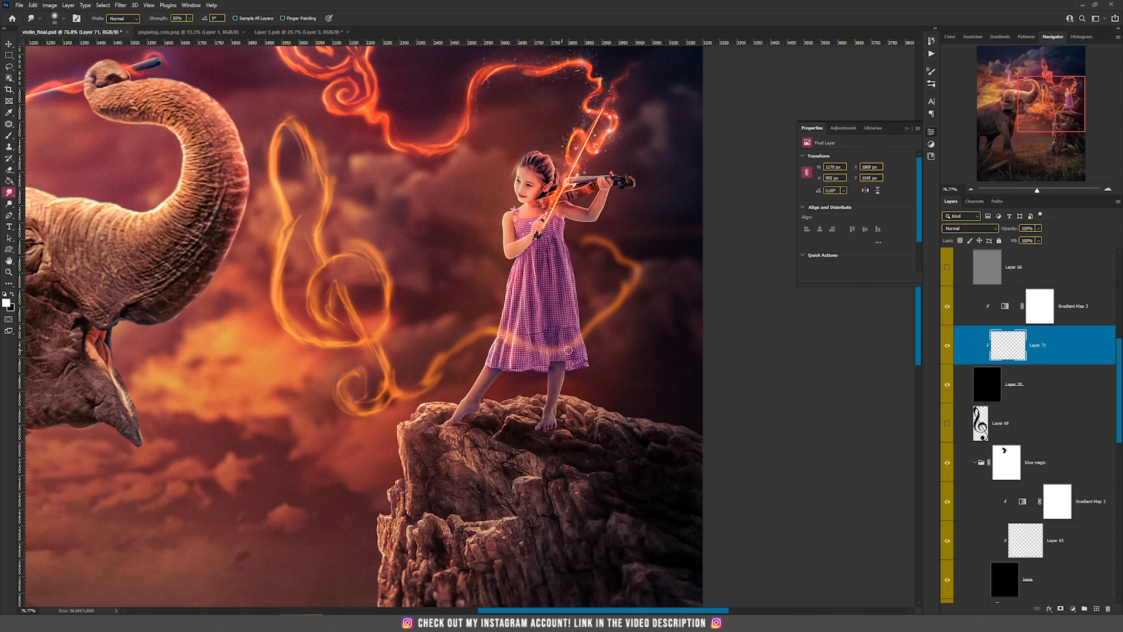
{"action": "mouse_move", "coordinate": [618, 298]}
{"action": "left_mouse_down"}
{"action": "mouse_move", "coordinate": [640, 280]}
{"action": "mouse_move", "coordinate": [599, 246]}
{"action": "left_mouse_up"}
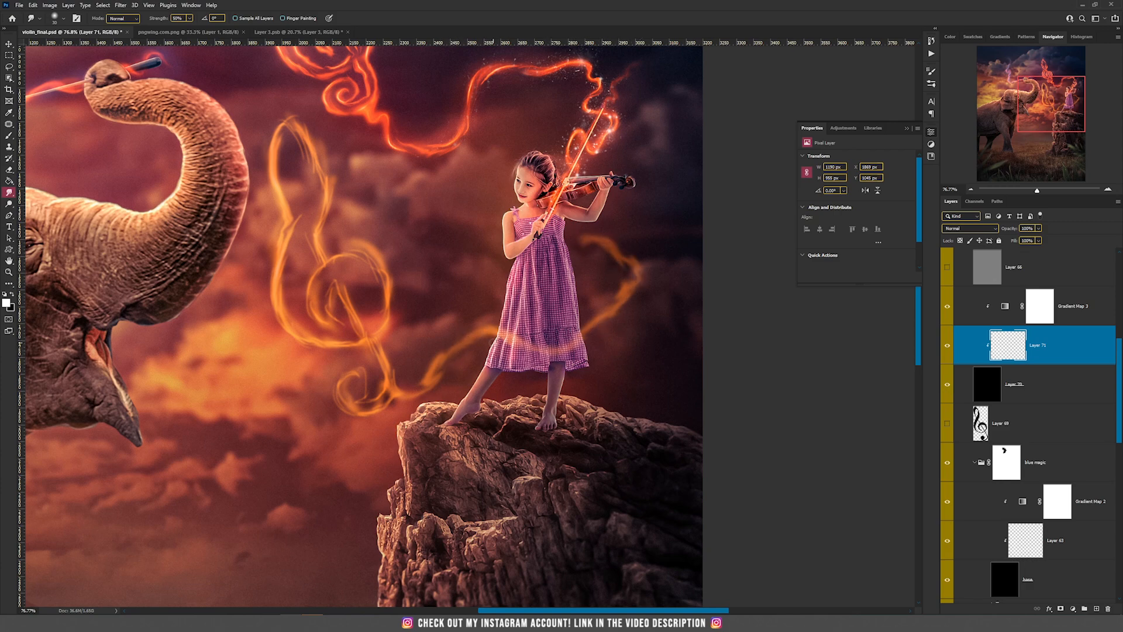
Step: Delete the black Screen layer with its clipped paint layer and Gradient Map, and also the hidden treble clef layer
{"action": "key", "text": "v"}
{"action": "scroll", "coordinate": [442, 289], "scroll_direction": "down", "scroll_amount": 1}
{"action": "scroll", "coordinate": [442, 289], "scroll_direction": "down", "scroll_amount": 4}
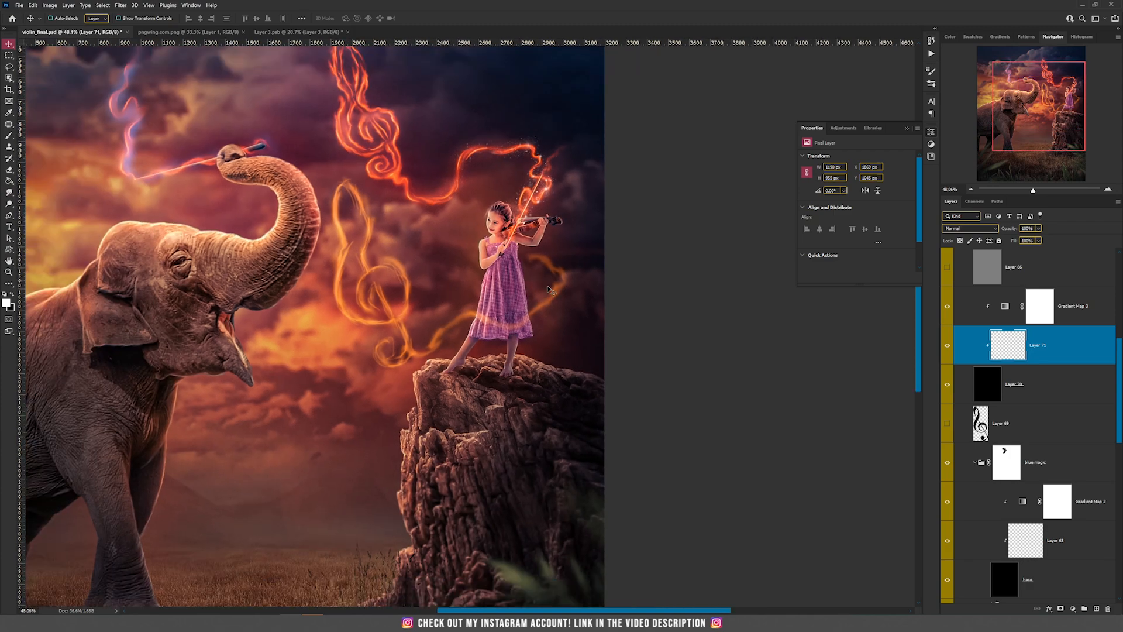
{"action": "scroll", "coordinate": [726, 375], "scroll_direction": "down", "scroll_amount": 1}
{"action": "left_click_drag", "start_coordinate": [421, 278], "coordinate": [511, 351]}
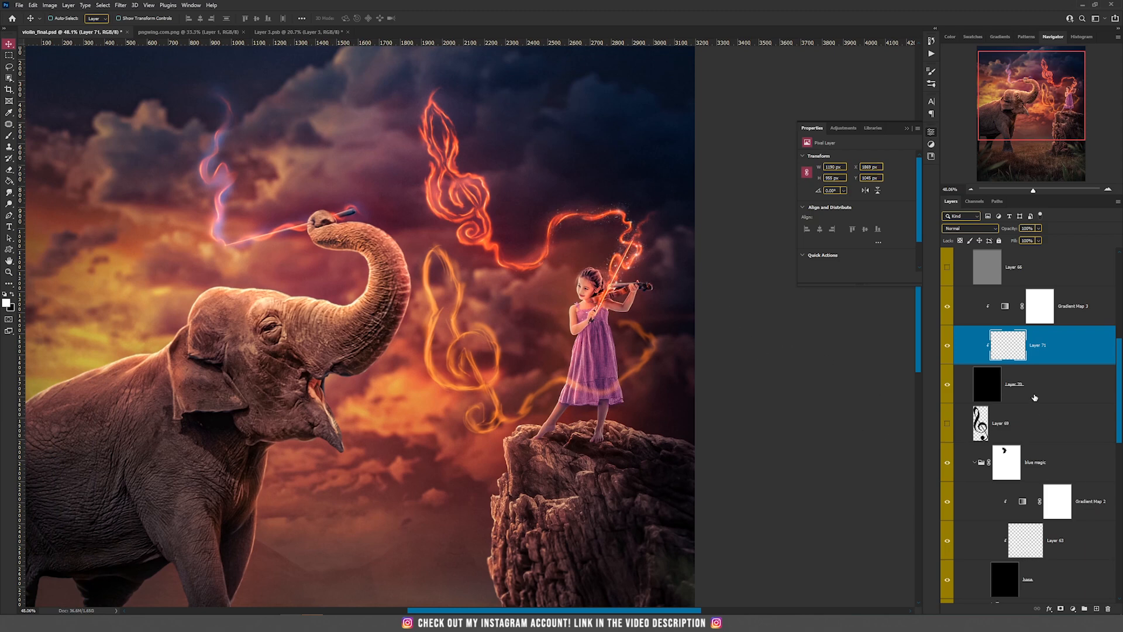
{"action": "left_click", "coordinate": [1035, 398], "text": "shift"}
{"action": "left_click", "coordinate": [1087, 314], "text": "shift"}
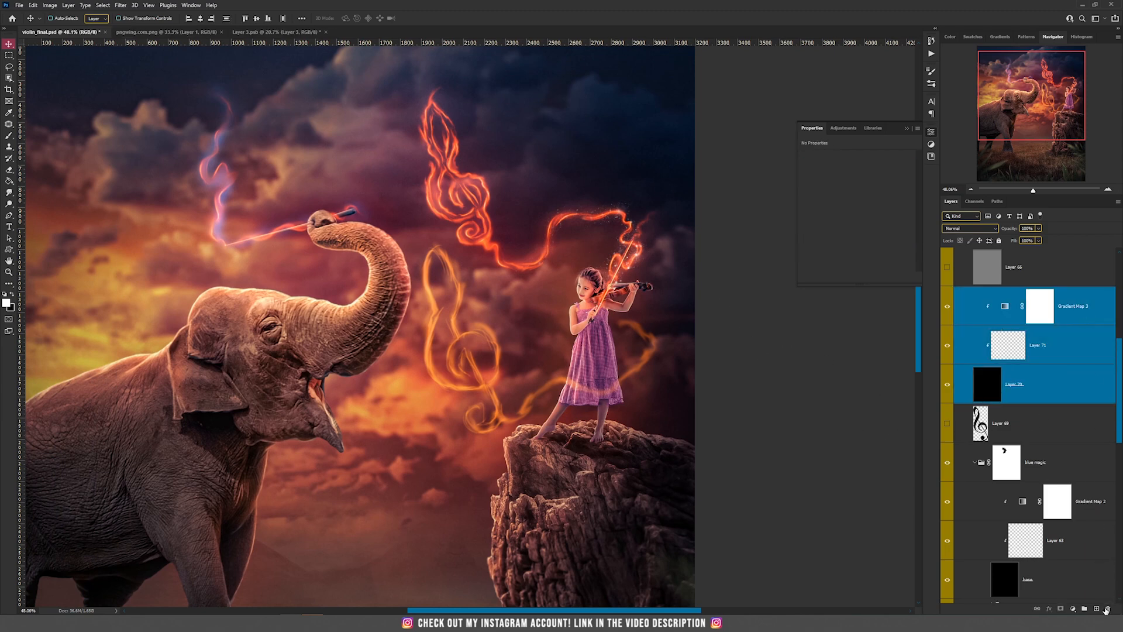
{"action": "left_click", "coordinate": [1105, 610]}
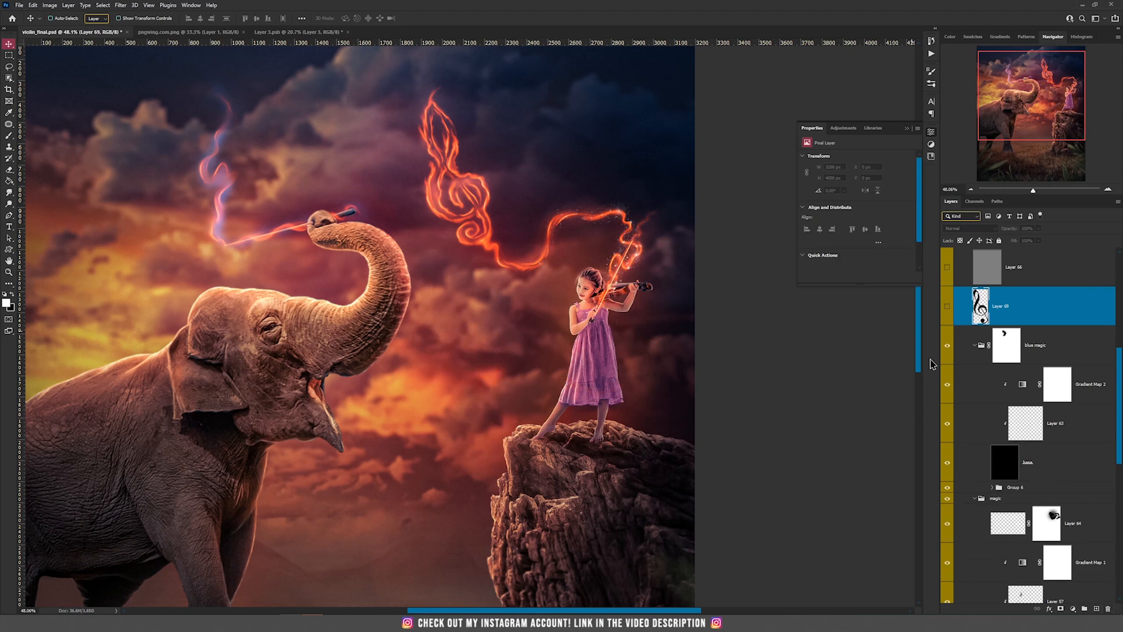
{"action": "key", "text": "Delete"}
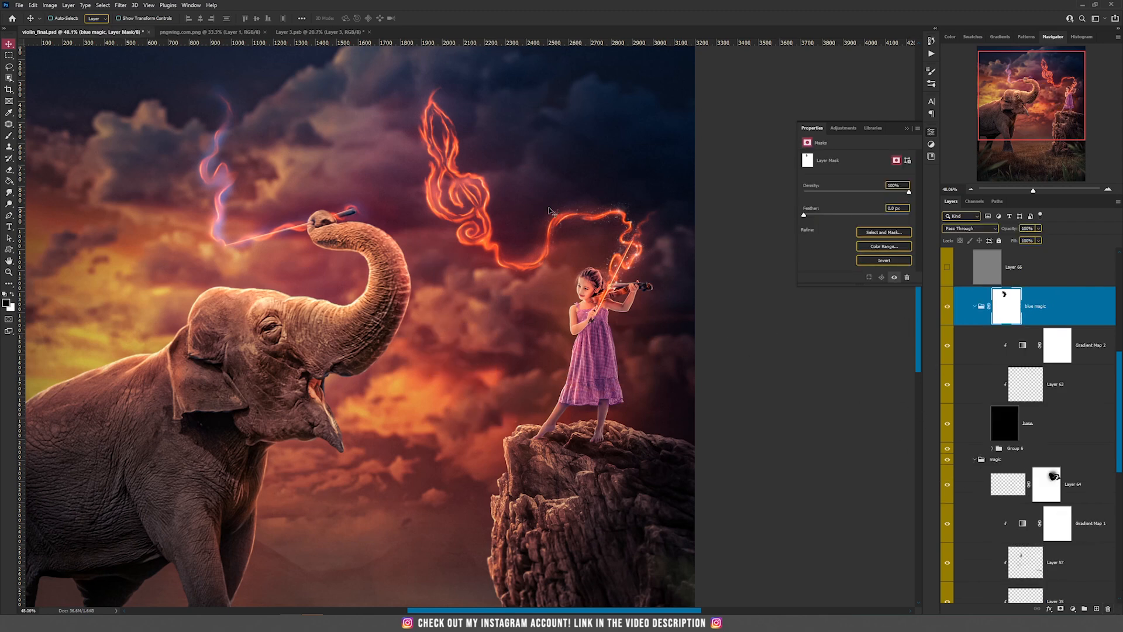
{"action": "scroll", "coordinate": [550, 210], "scroll_direction": "up", "scroll_amount": 5}
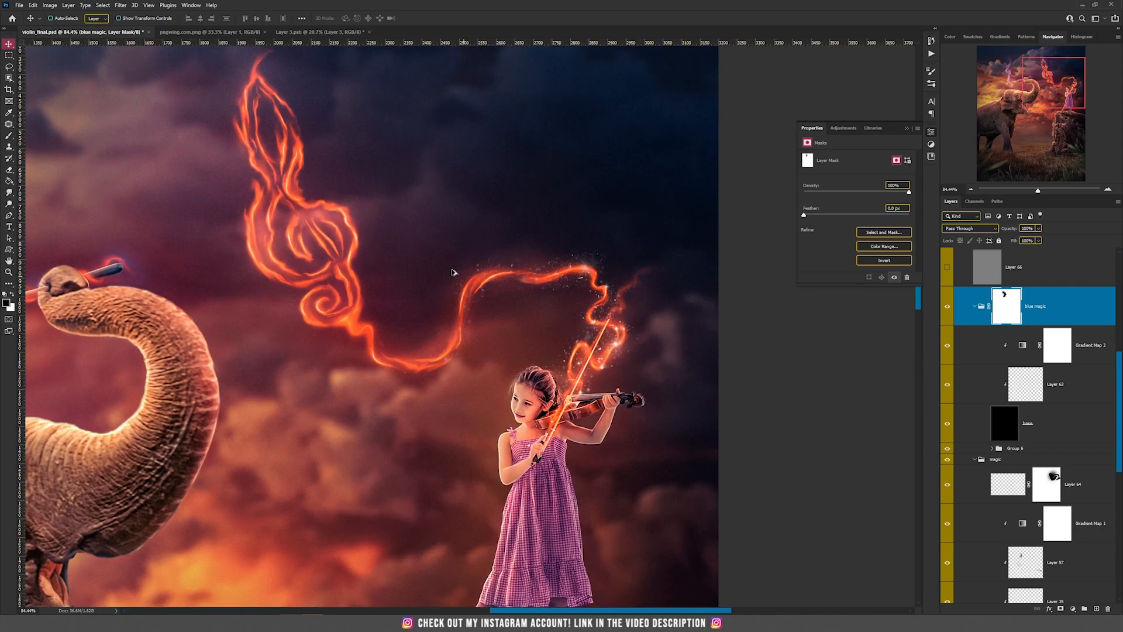
{"action": "left_click_drag", "start_coordinate": [452, 272], "coordinate": [587, 286]}
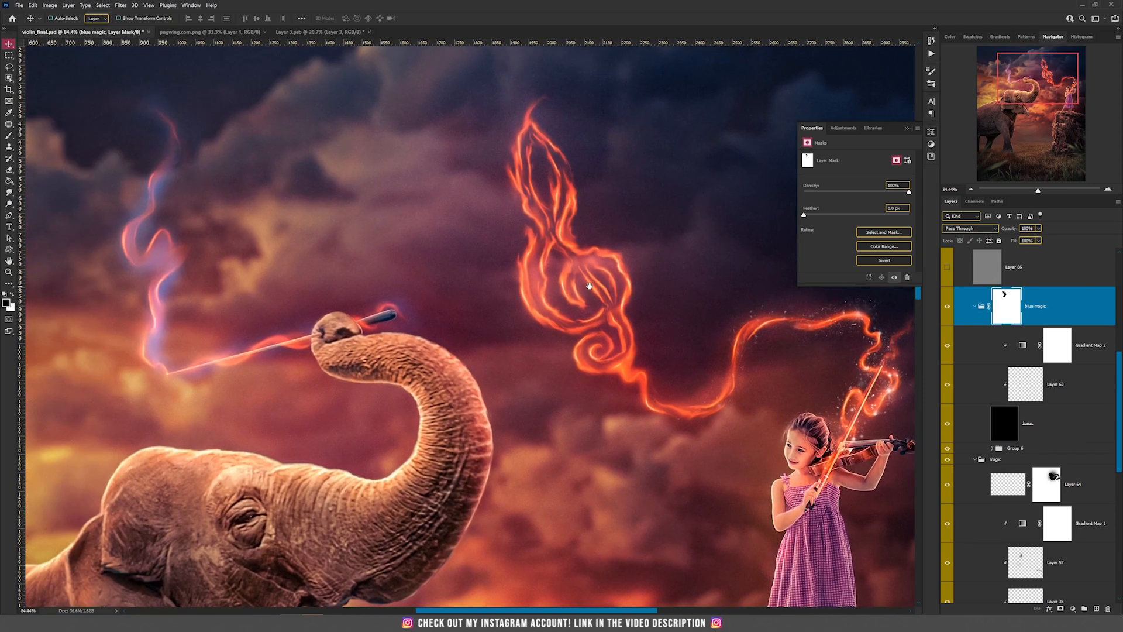
Step: Examine the blue magic group's black Screen base, its clipped paint layer and the blue gradient in its Gradient Map
{"action": "scroll", "coordinate": [592, 324], "scroll_direction": "down", "scroll_amount": 2}
{"action": "left_click_drag", "start_coordinate": [346, 313], "coordinate": [524, 303]}
{"action": "scroll", "coordinate": [374, 306], "scroll_direction": "down", "scroll_amount": 2}
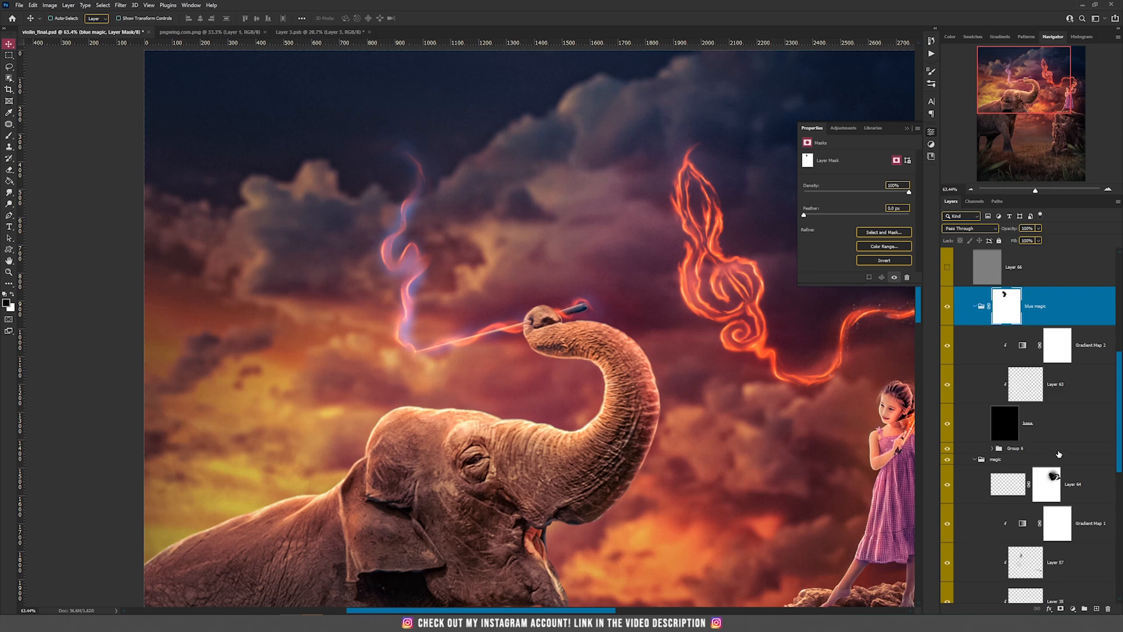
{"action": "left_click", "coordinate": [1062, 424]}
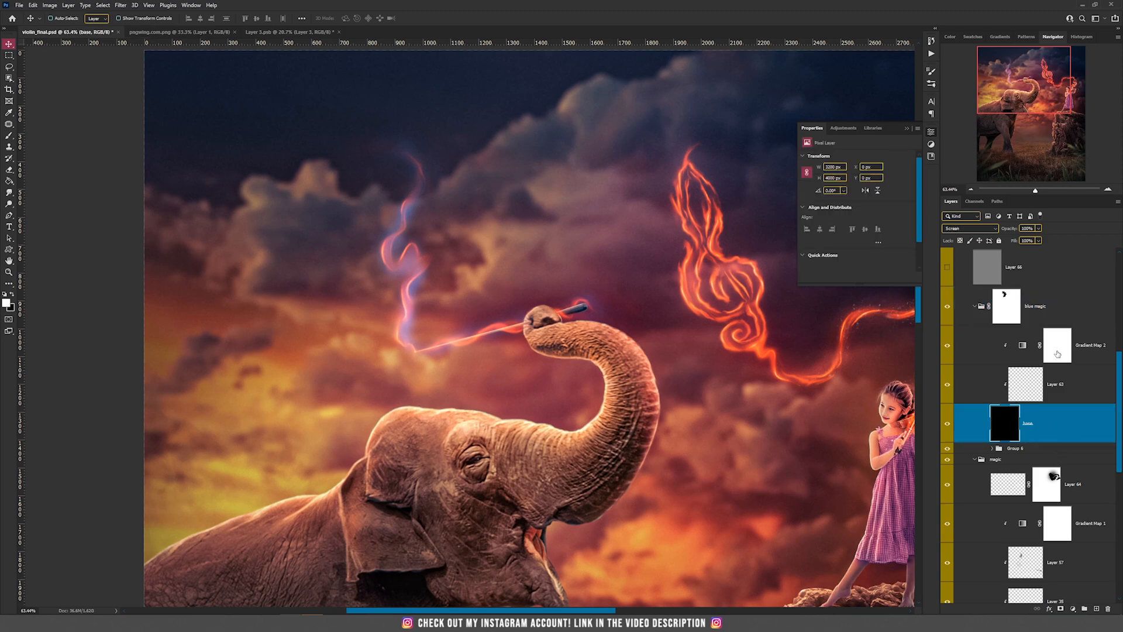
{"action": "left_click", "coordinate": [1022, 347]}
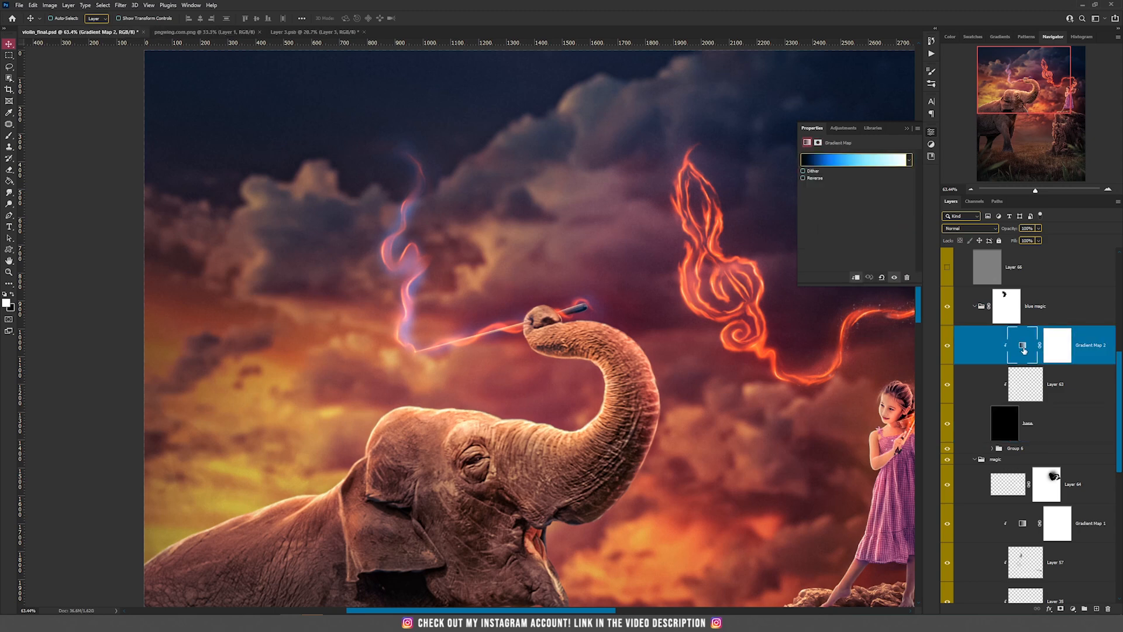
{"action": "left_click", "coordinate": [862, 161]}
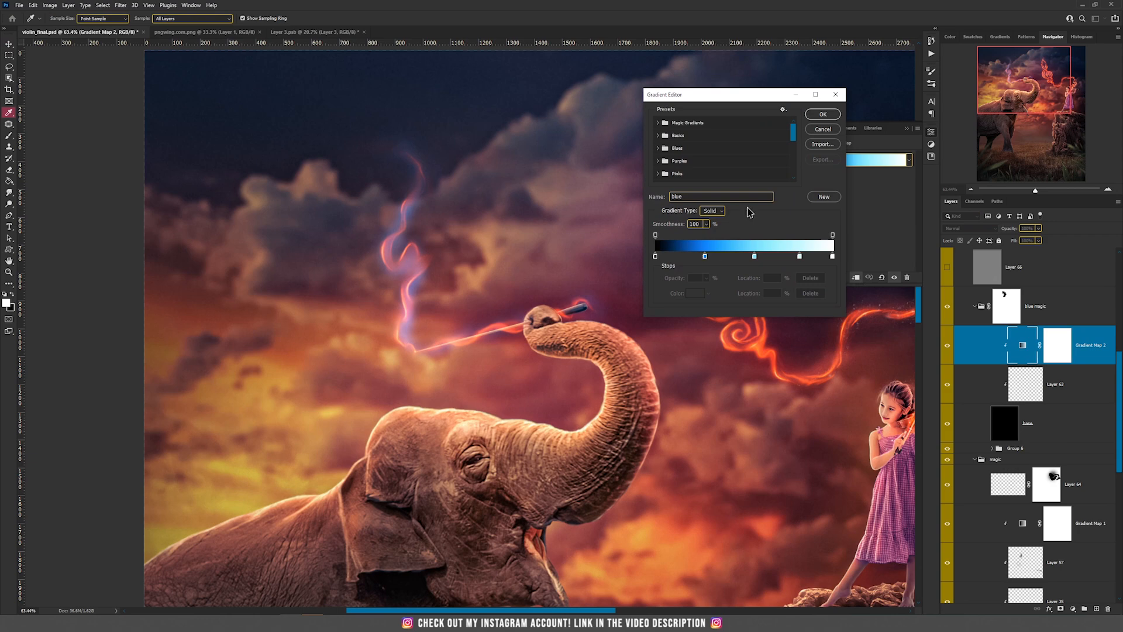
{"action": "left_click", "coordinate": [822, 114]}
{"action": "left_click", "coordinate": [1047, 393]}
{"action": "left_click_drag", "start_coordinate": [462, 284], "coordinate": [504, 308]}
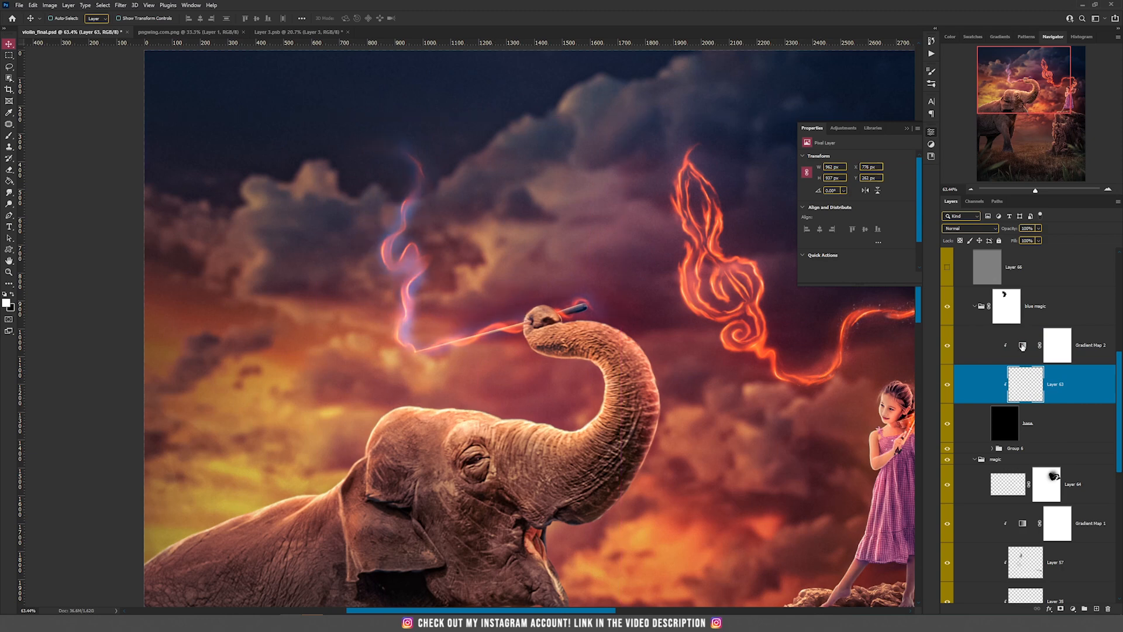
{"action": "scroll", "coordinate": [649, 301], "scroll_direction": "down", "scroll_amount": 1}
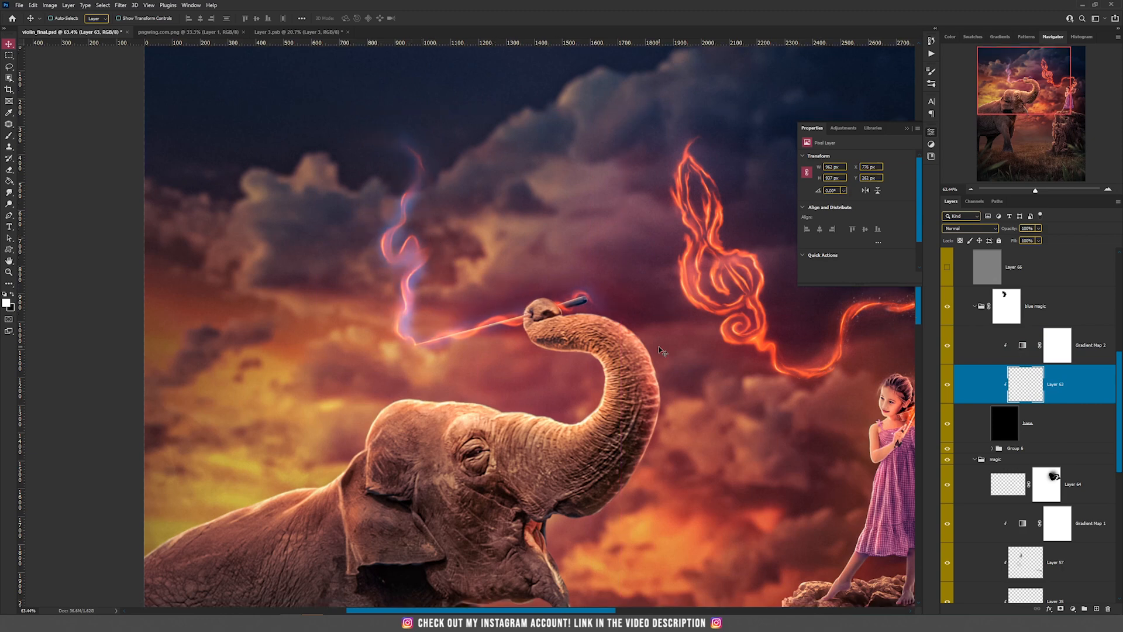
{"action": "left_click", "coordinate": [1020, 345]}
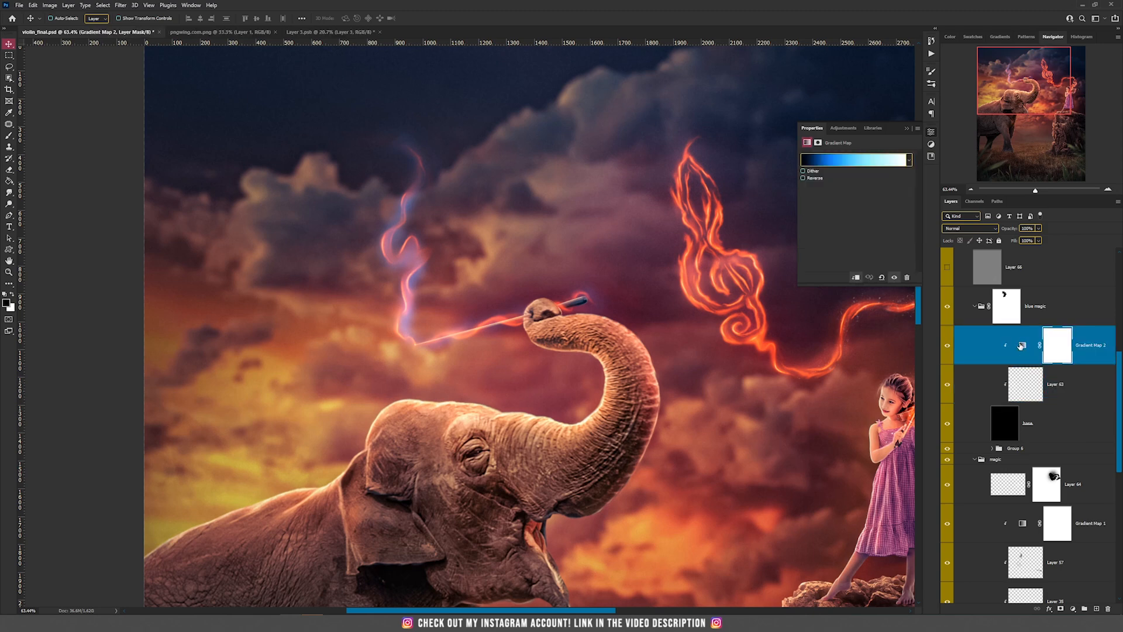
{"action": "left_click", "coordinate": [1018, 427]}
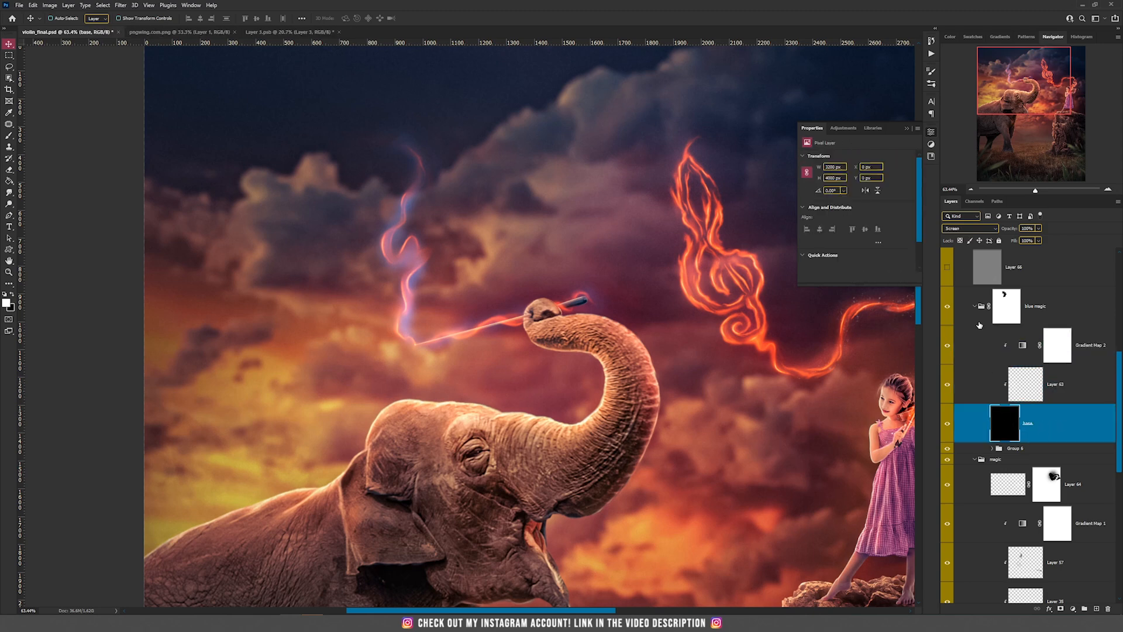
Step: Stamp everything visible into a new merged layer directly above the blue magic group
{"action": "scroll", "coordinate": [725, 377], "scroll_direction": "down", "scroll_amount": 1}
{"action": "scroll", "coordinate": [725, 378], "scroll_direction": "down", "scroll_amount": 4}
{"action": "scroll", "coordinate": [466, 304], "scroll_direction": "up", "scroll_amount": 1}
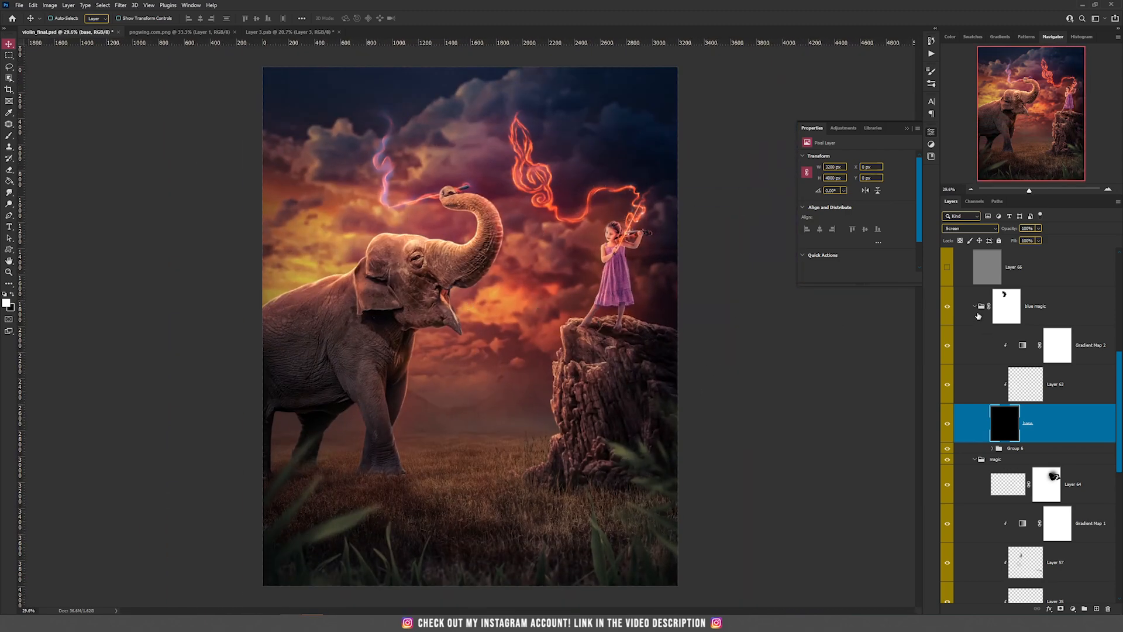
{"action": "scroll", "coordinate": [1032, 292], "scroll_direction": "up", "scroll_amount": 3}
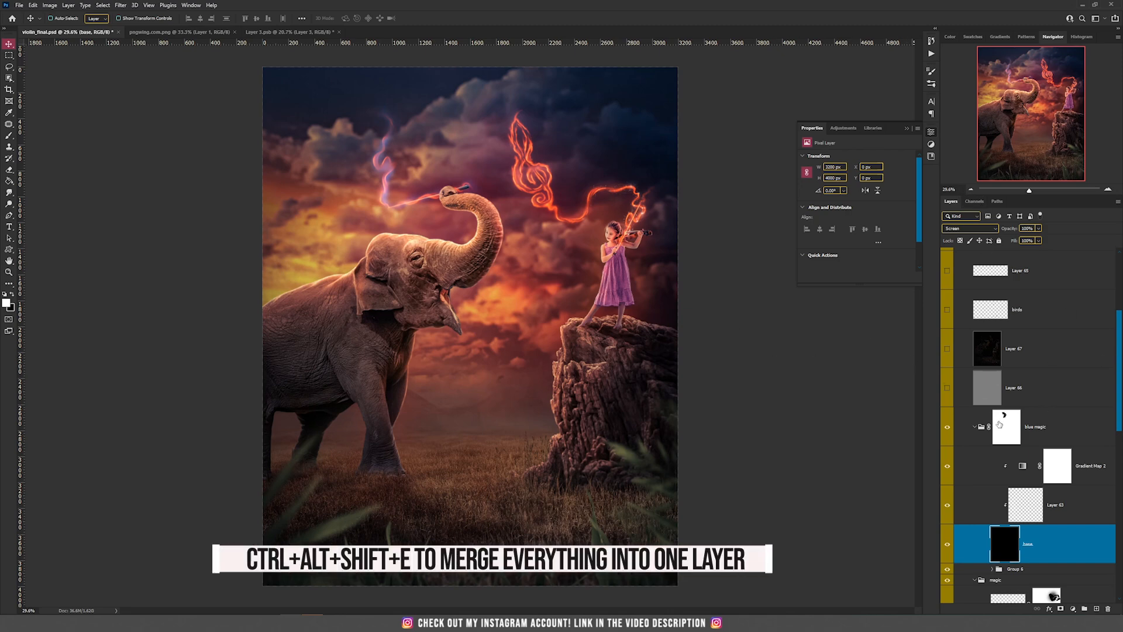
{"action": "left_click", "coordinate": [1047, 427]}
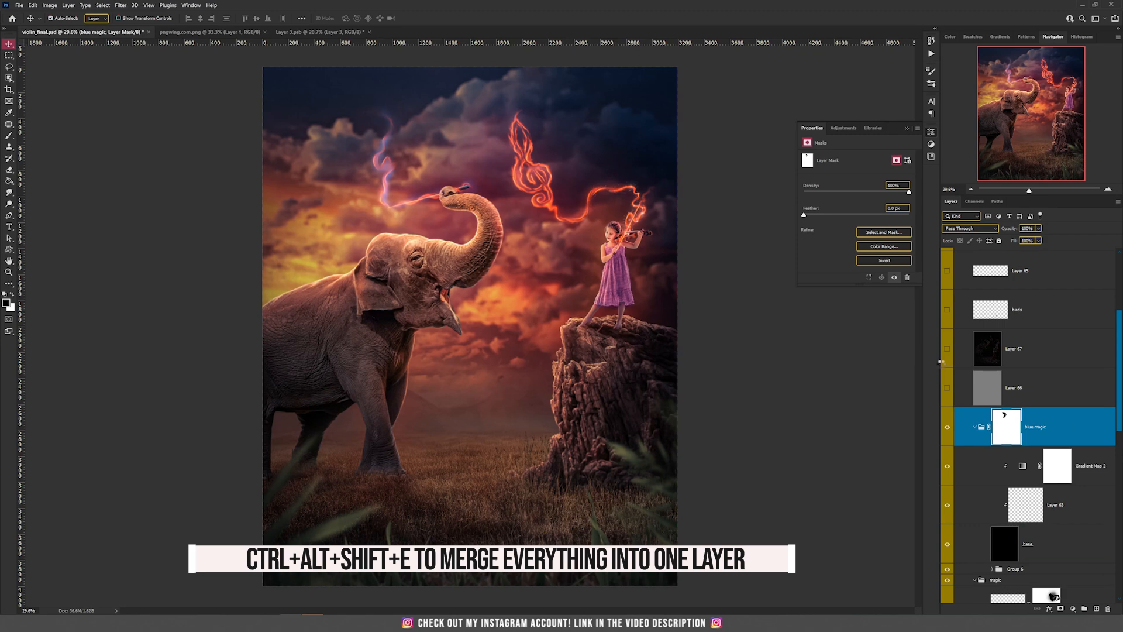
{"action": "key", "text": "ctrl+alt+shift+e"}
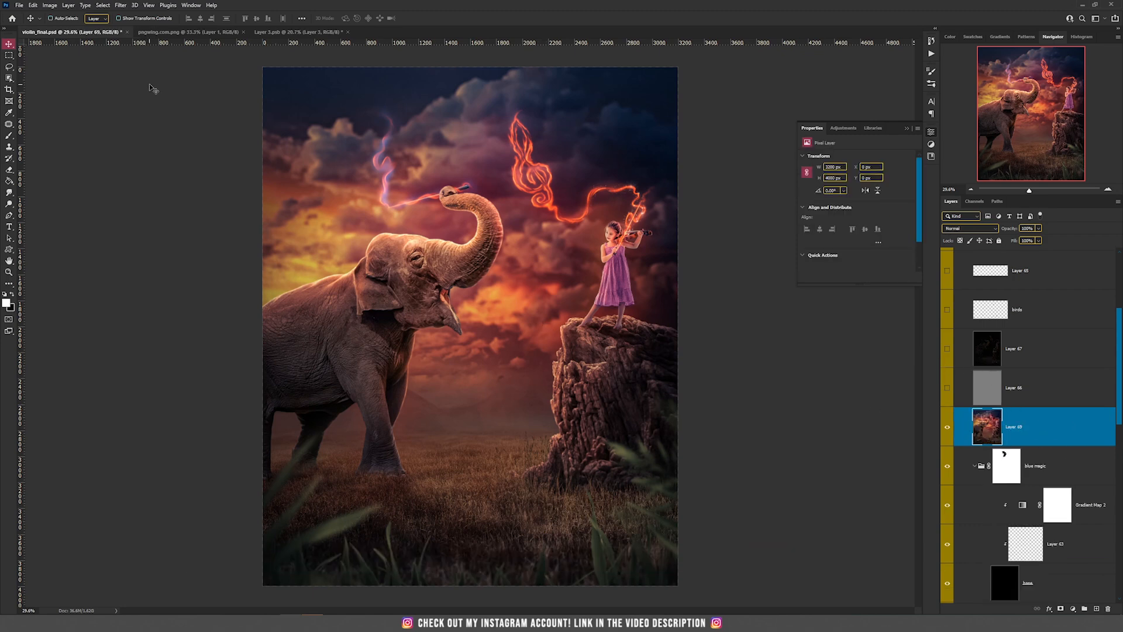
Step: Apply a High Pass filter with a 0.3-pixel radius to the merged layer and set its blend mode to Linear Light
{"action": "left_click", "coordinate": [120, 5]}
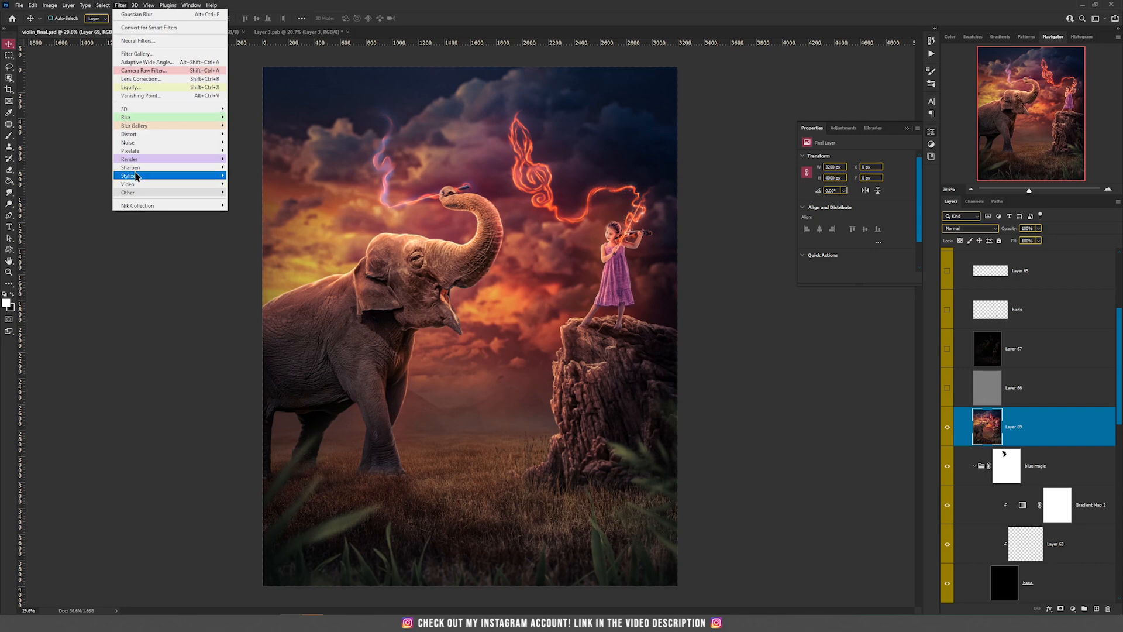
{"action": "mouse_move", "coordinate": [147, 193]}
{"action": "left_click", "coordinate": [250, 202]}
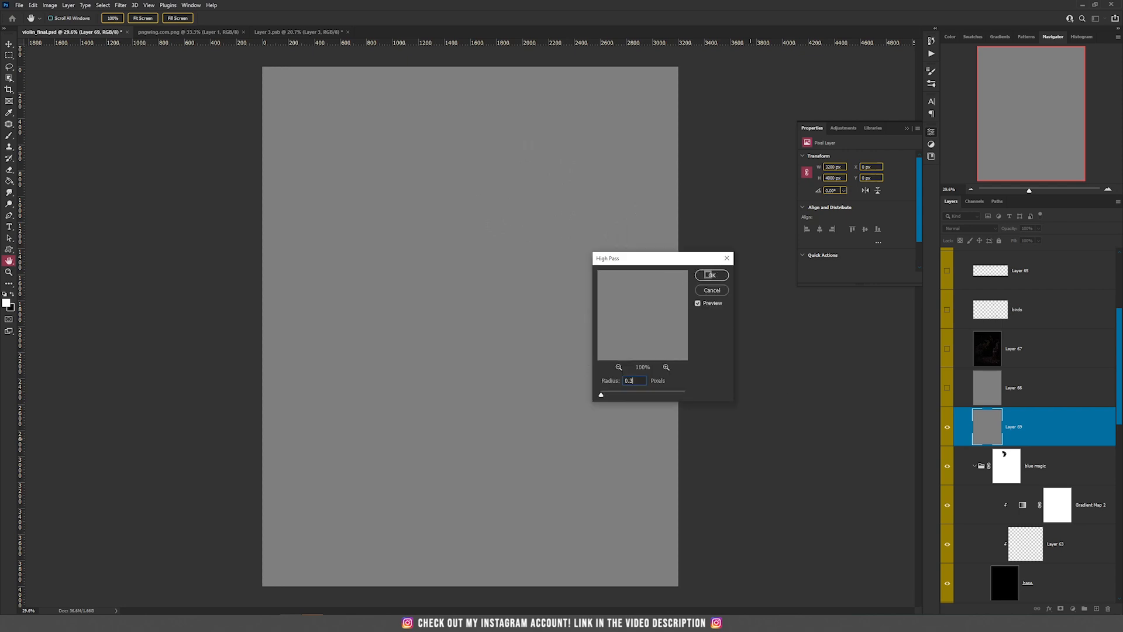
{"action": "left_click", "coordinate": [709, 274]}
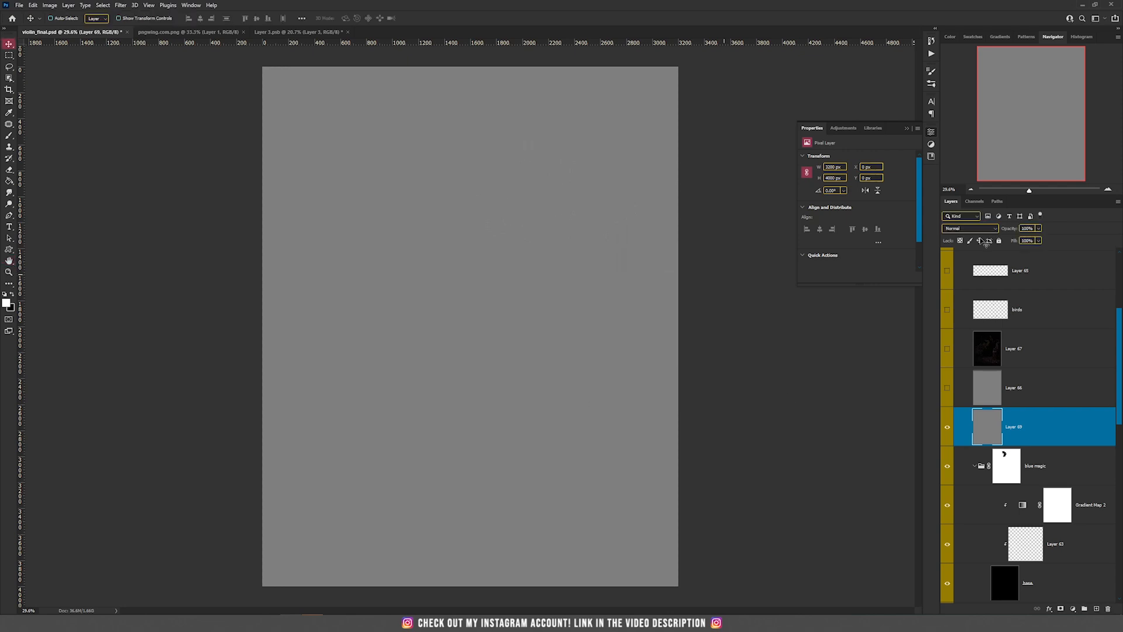
{"action": "left_click", "coordinate": [980, 233]}
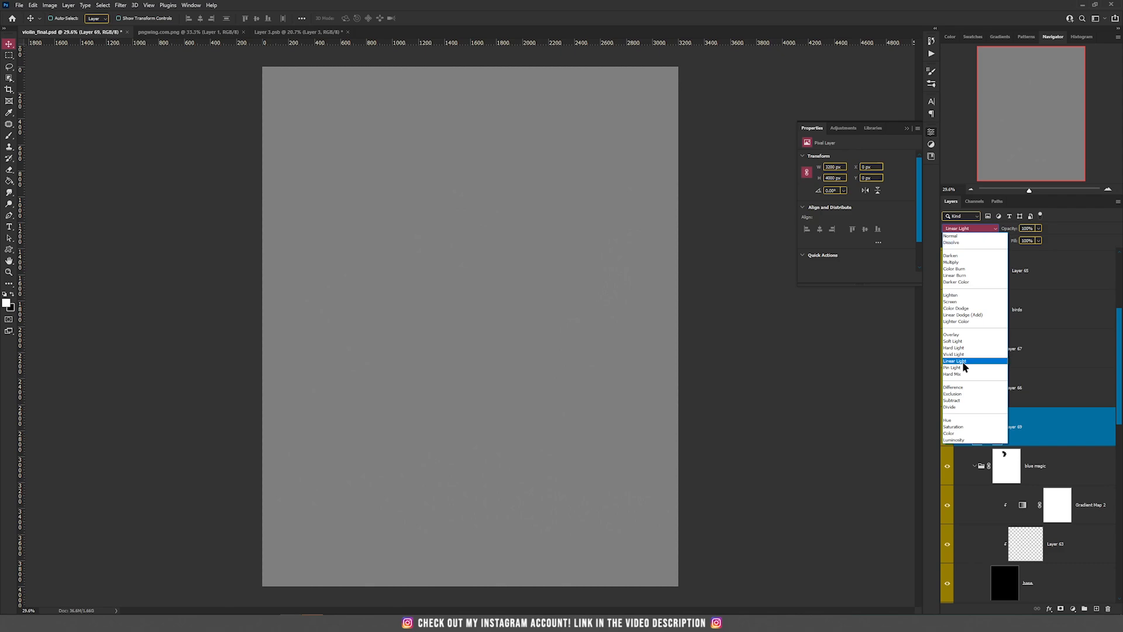
{"action": "left_click", "coordinate": [964, 362]}
Step: Compare the image around the girl with the High Pass sharpening layer hidden and shown
{"action": "scroll", "coordinate": [590, 282], "scroll_direction": "up", "scroll_amount": 5}
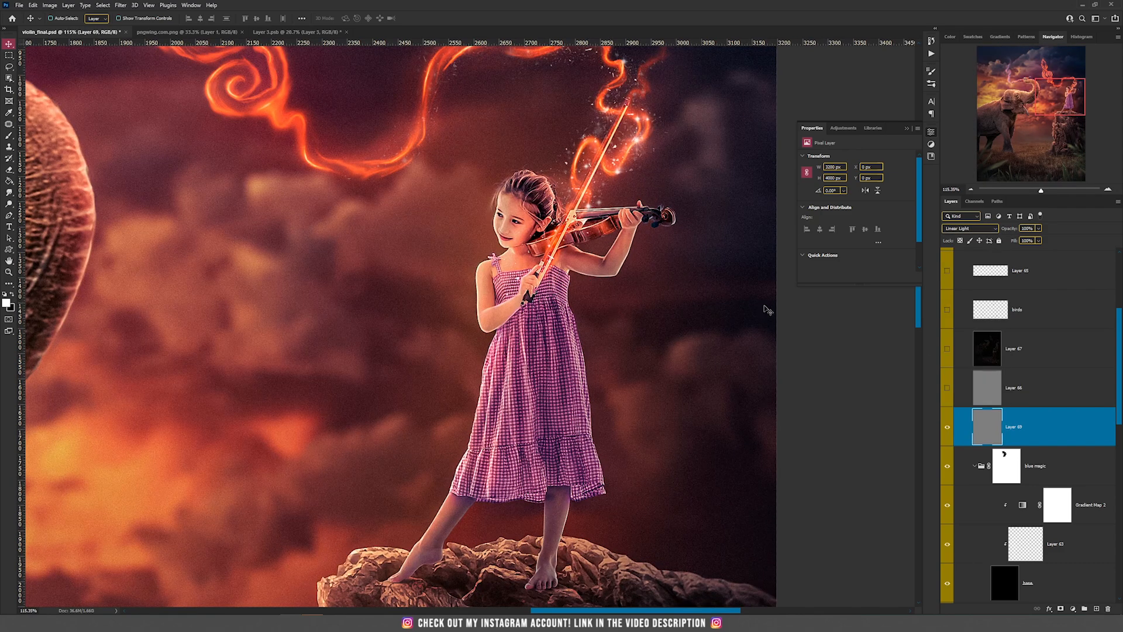
{"action": "left_click", "coordinate": [947, 429]}
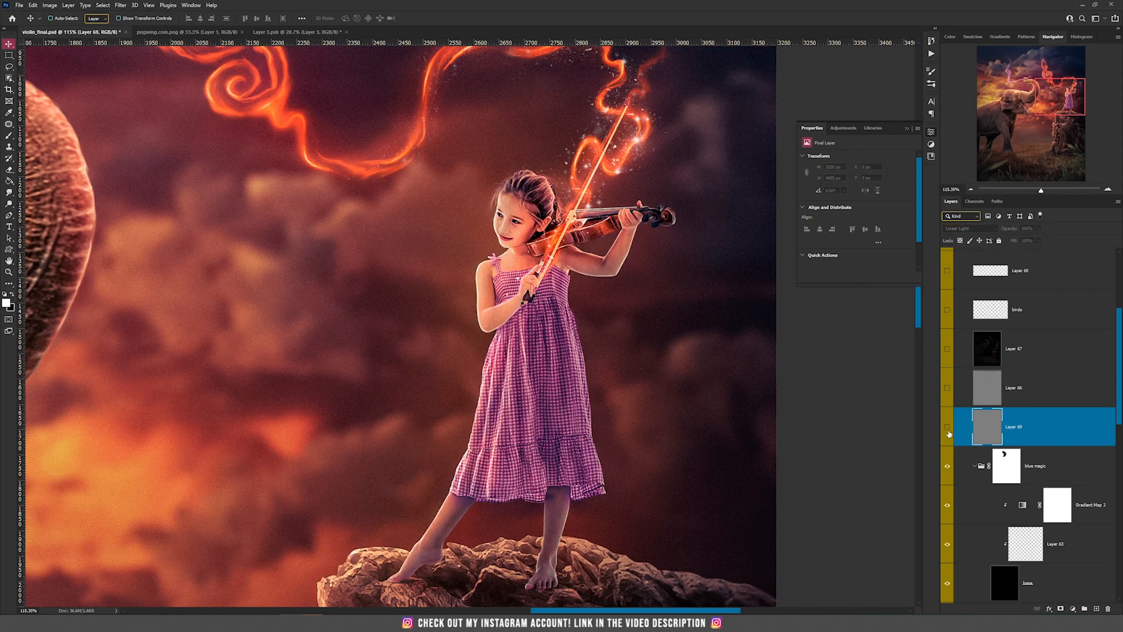
{"action": "left_click", "coordinate": [947, 429]}
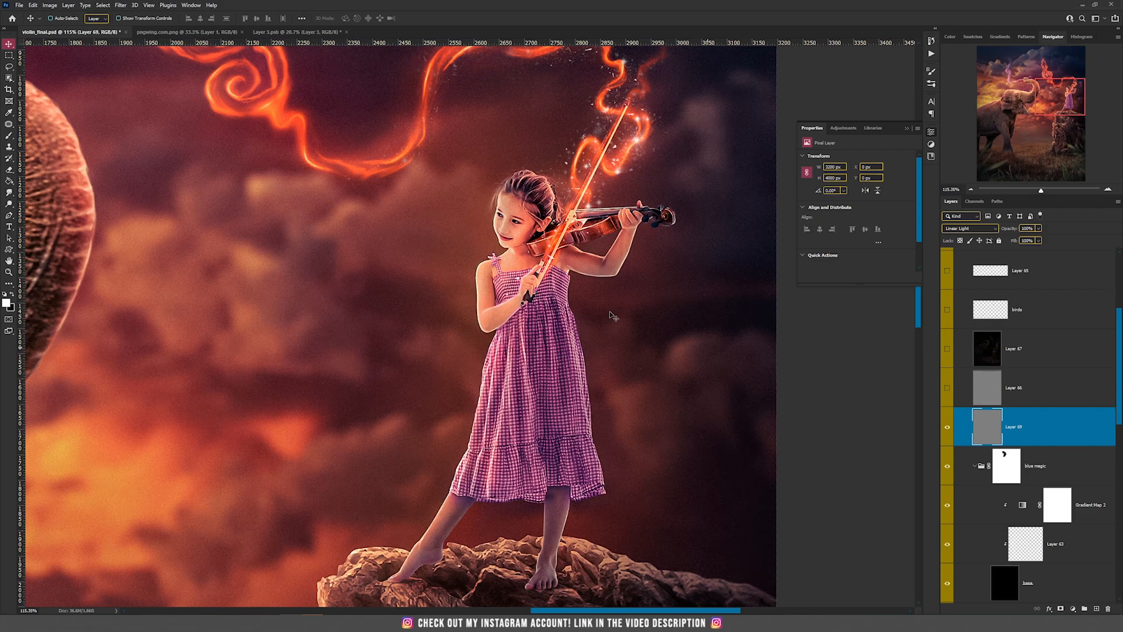
{"action": "scroll", "coordinate": [554, 292], "scroll_direction": "down", "scroll_amount": 3}
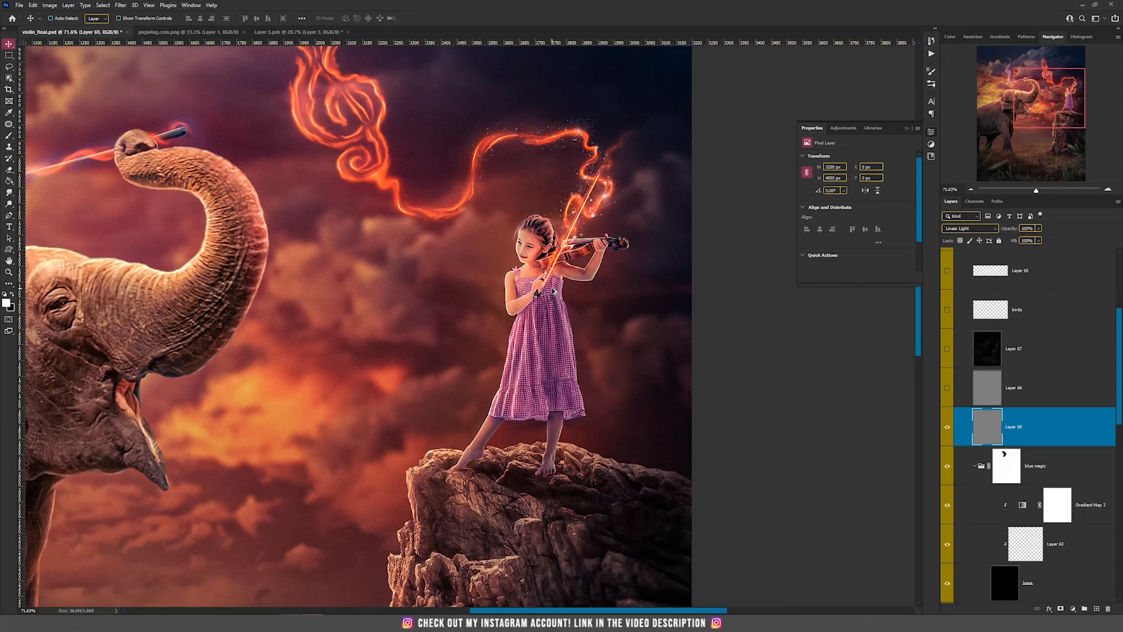
{"action": "left_click", "coordinate": [947, 427]}
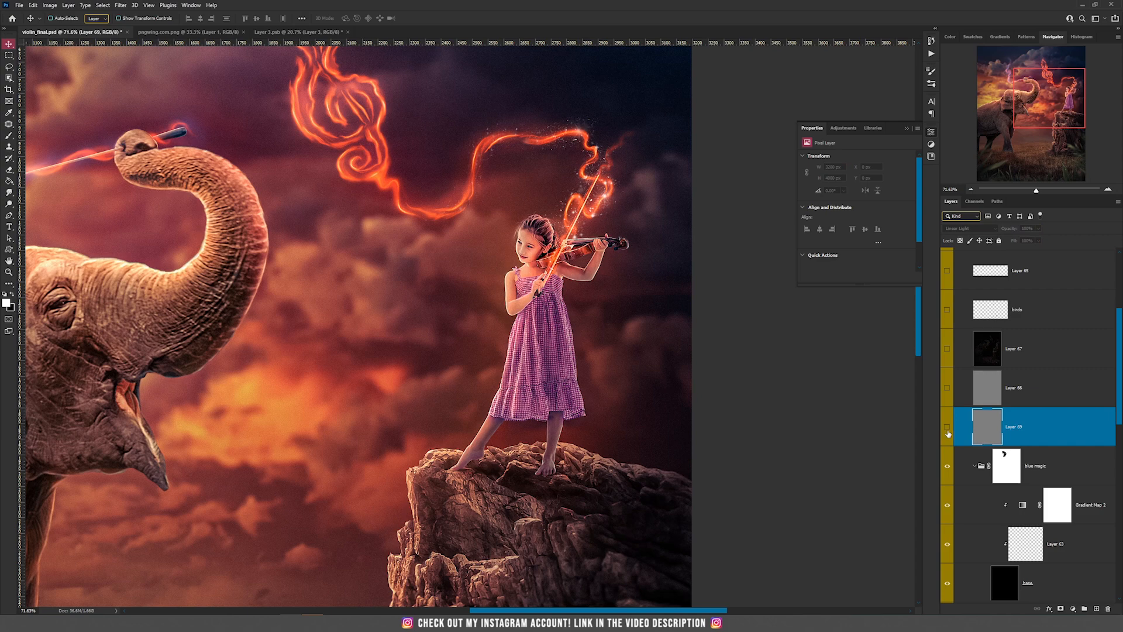
{"action": "left_click", "coordinate": [948, 428]}
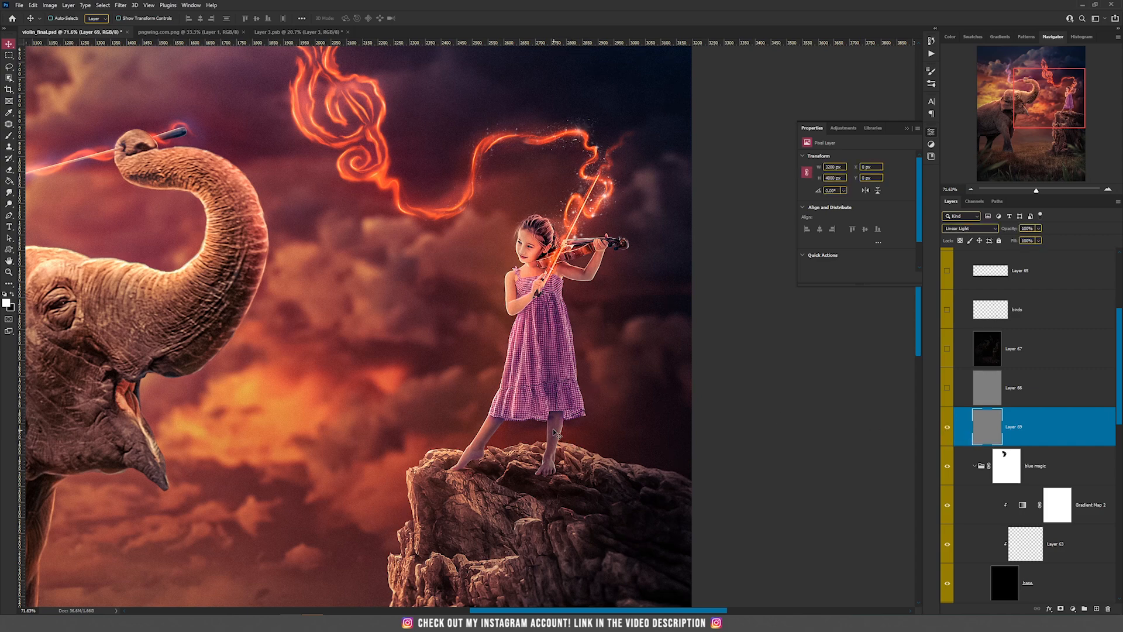
{"action": "scroll", "coordinate": [555, 435], "scroll_direction": "up", "scroll_amount": 3}
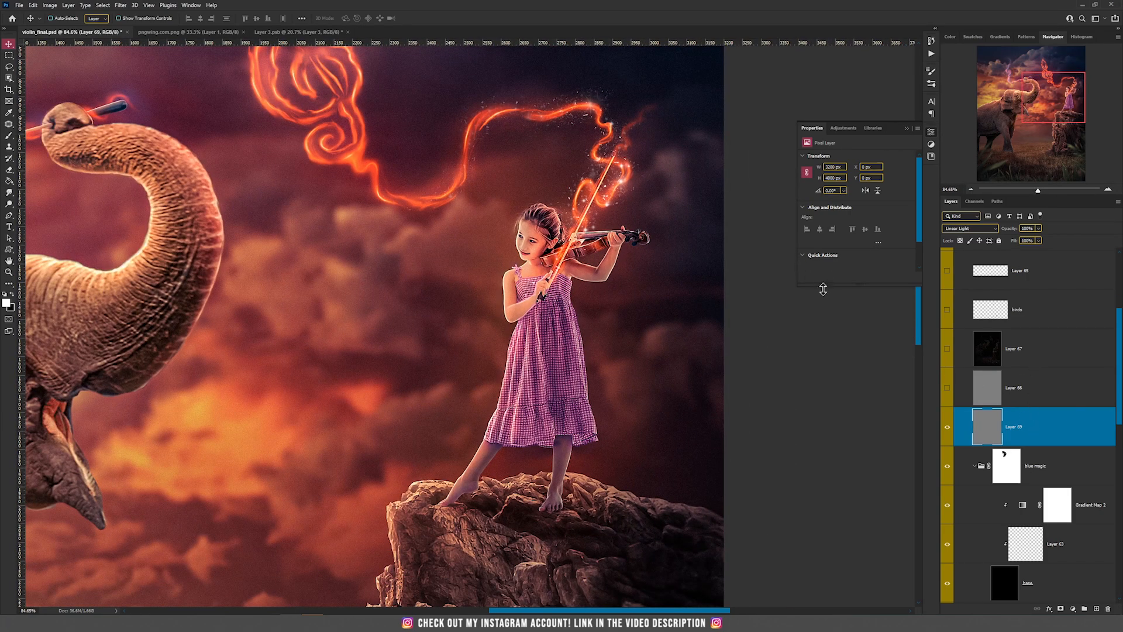
{"action": "scroll", "coordinate": [426, 354], "scroll_direction": "down", "scroll_amount": 5}
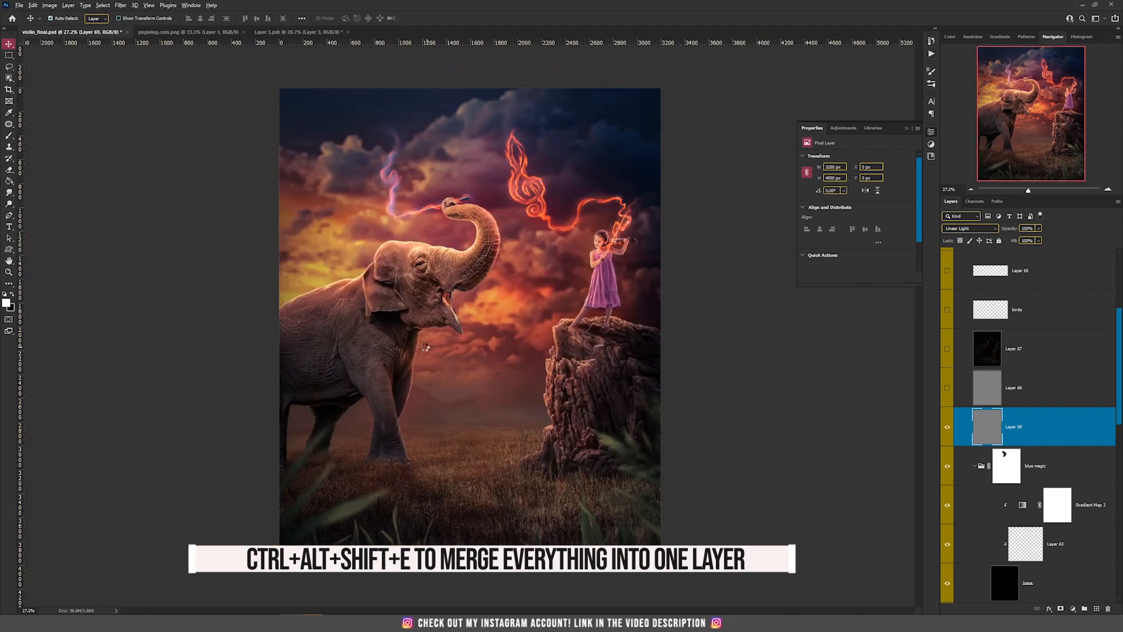
Step: Stamp the visible image into another merged layer and apply Glowing Edges with edge width 2, brightness 2 and smoothness 6
{"action": "key", "text": "ctrl+alt+shift+e"}
{"action": "left_click", "coordinate": [121, 6]}
{"action": "left_click", "coordinate": [153, 54]}
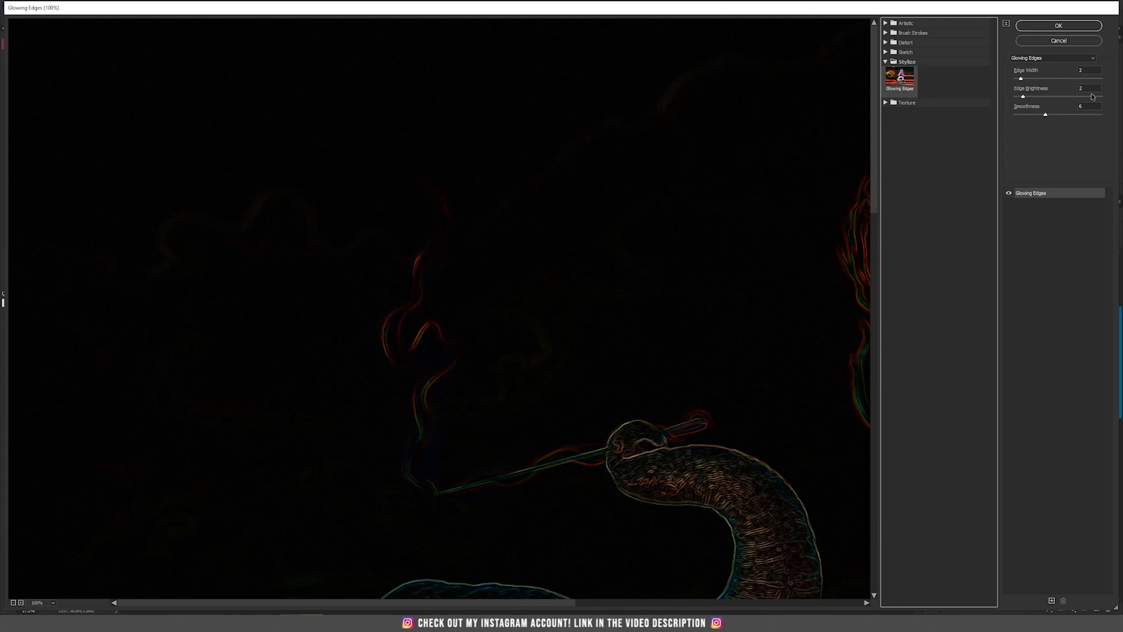
{"action": "left_click", "coordinate": [1072, 27]}
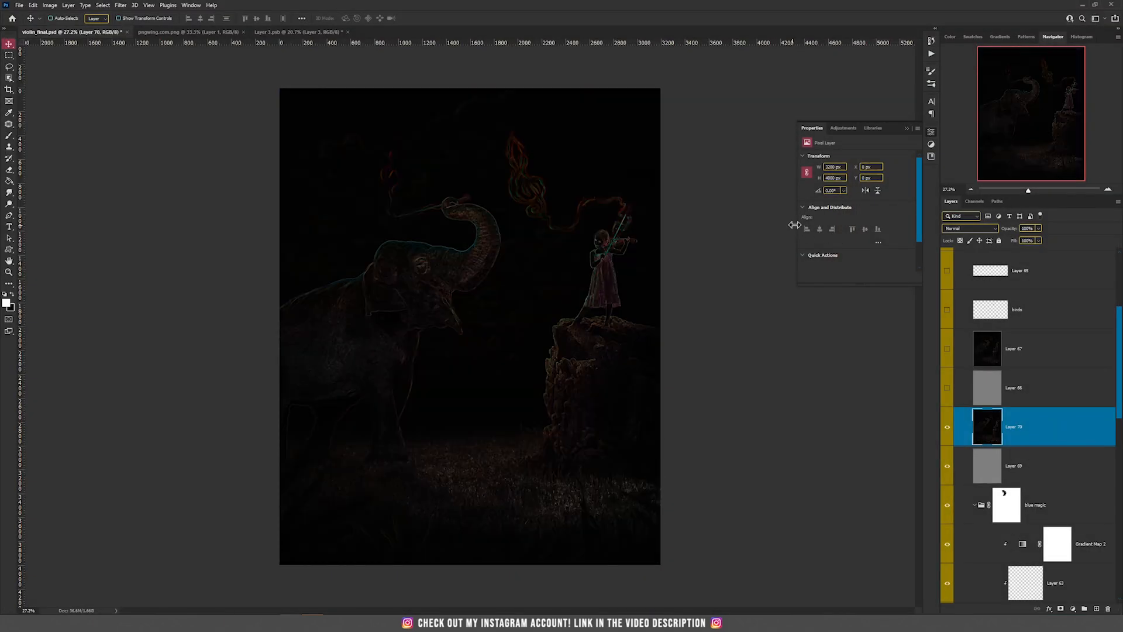
Step: Set the Glowing Edges layer's blend mode to Screen and its opacity to 30%
{"action": "left_click", "coordinate": [970, 229]}
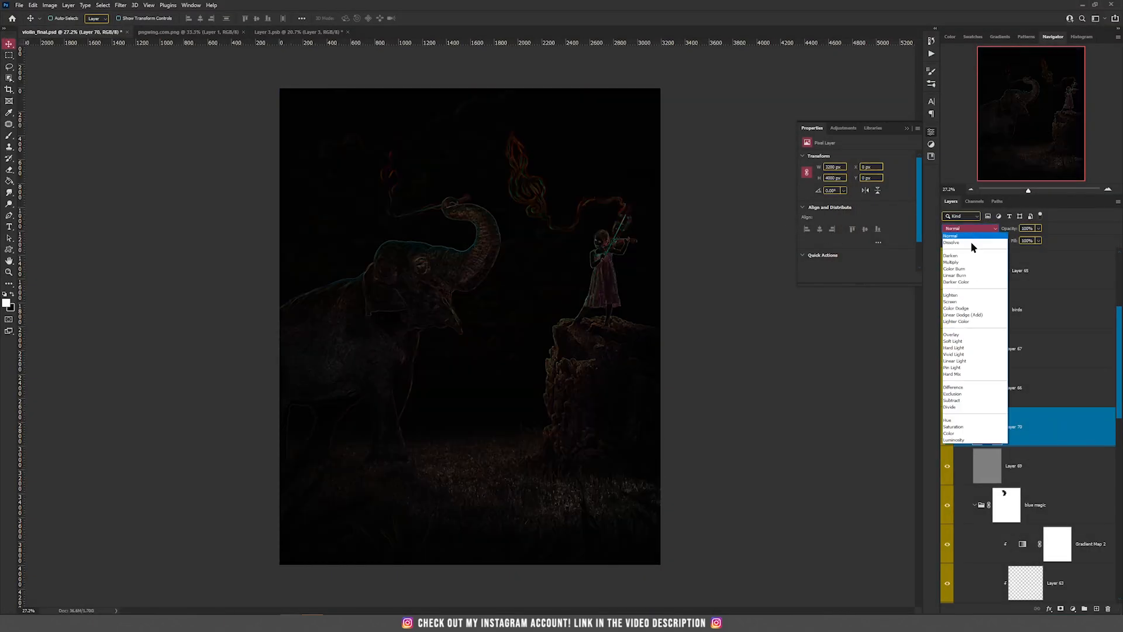
{"action": "left_click", "coordinate": [957, 301]}
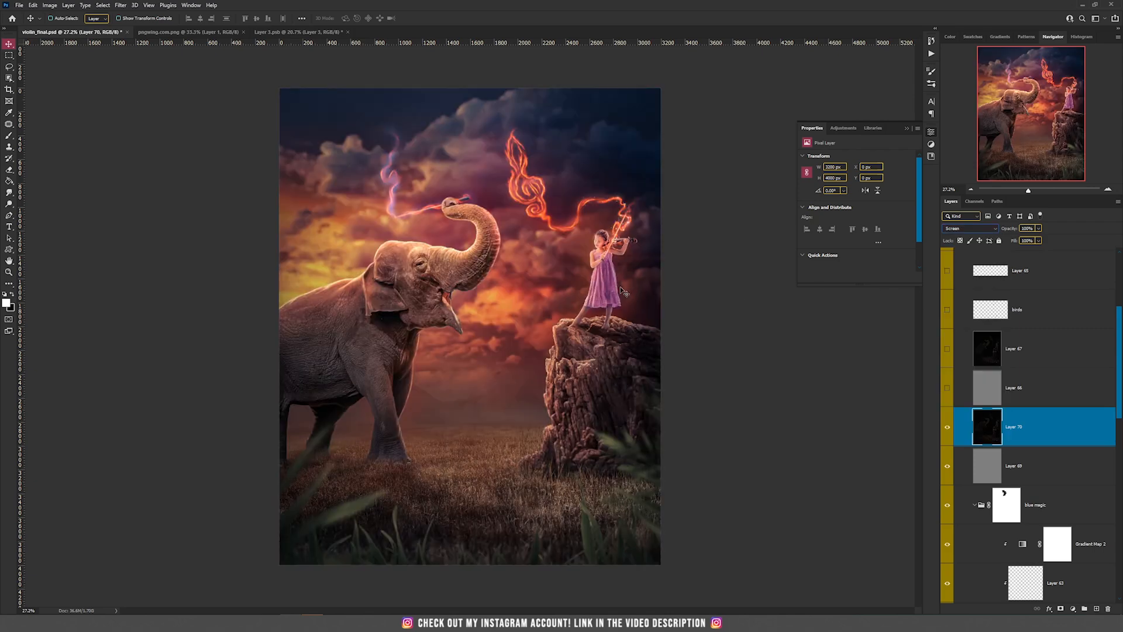
{"action": "scroll", "coordinate": [581, 264], "scroll_direction": "up", "scroll_amount": 5}
{"action": "left_click", "coordinate": [1038, 228]}
{"action": "left_click_drag", "start_coordinate": [1040, 236], "coordinate": [1012, 241]}
{"action": "left_click", "coordinate": [636, 257]}
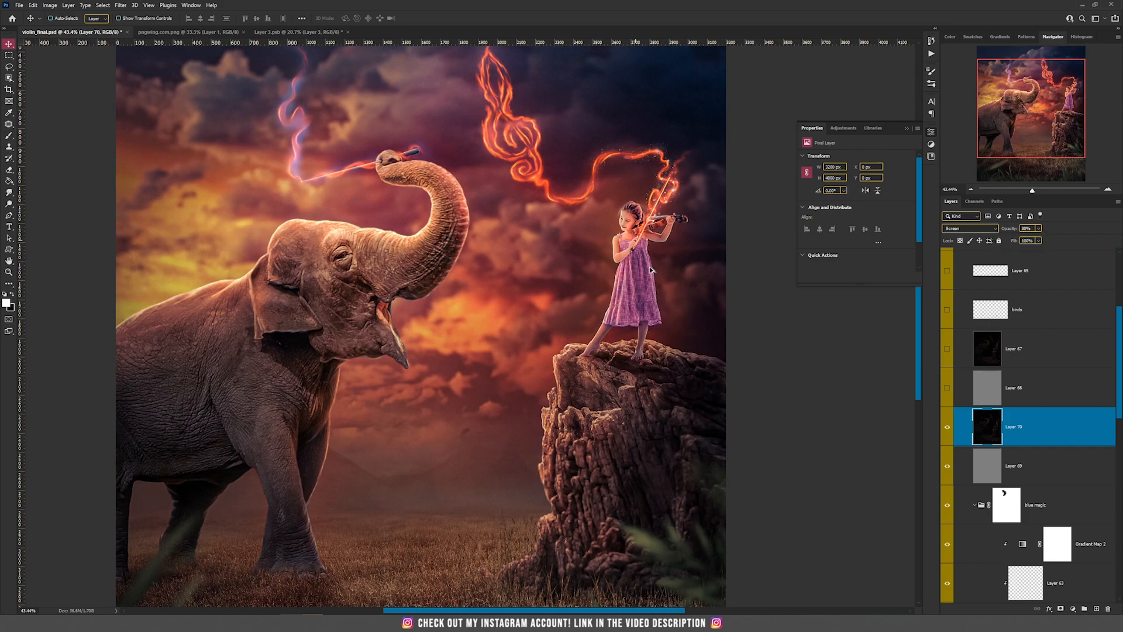
Step: Compare the details on the girl and the elephant's head with the Glowing Edges layer hidden and shown
{"action": "scroll", "coordinate": [652, 272], "scroll_direction": "up", "scroll_amount": 7}
{"action": "scroll", "coordinate": [690, 285], "scroll_direction": "up", "scroll_amount": 5}
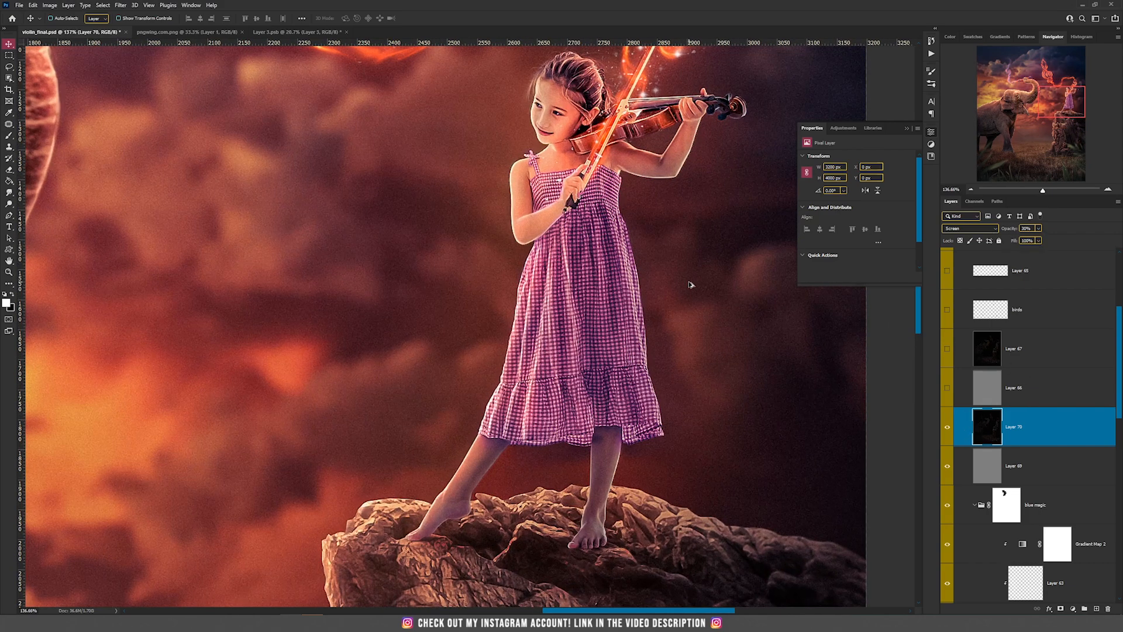
{"action": "scroll", "coordinate": [702, 289], "scroll_direction": "down", "scroll_amount": 2}
{"action": "left_click", "coordinate": [947, 427]}
{"action": "left_click", "coordinate": [948, 427]}
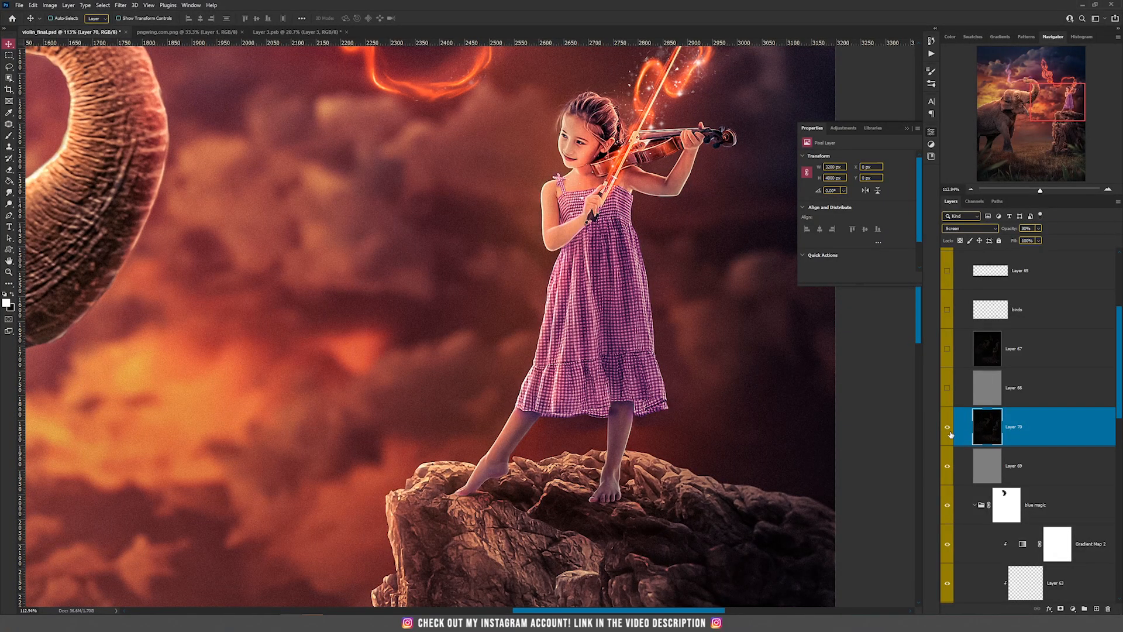
{"action": "left_click", "coordinate": [947, 427]}
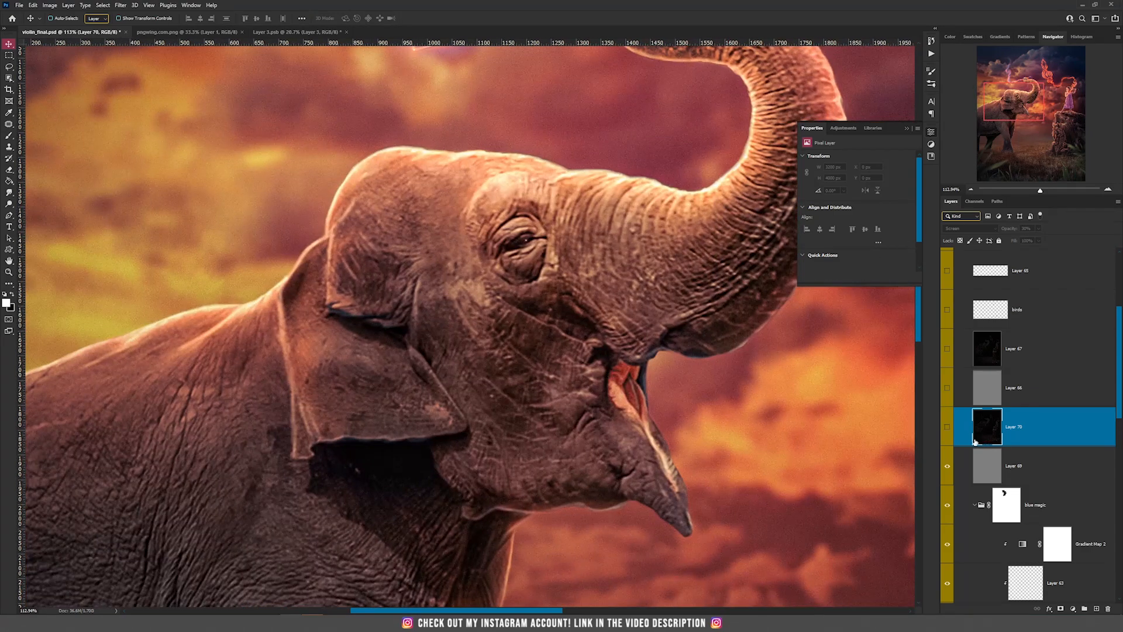
{"action": "left_click", "coordinate": [947, 428]}
{"action": "left_click", "coordinate": [948, 427]}
{"action": "left_click", "coordinate": [947, 427]}
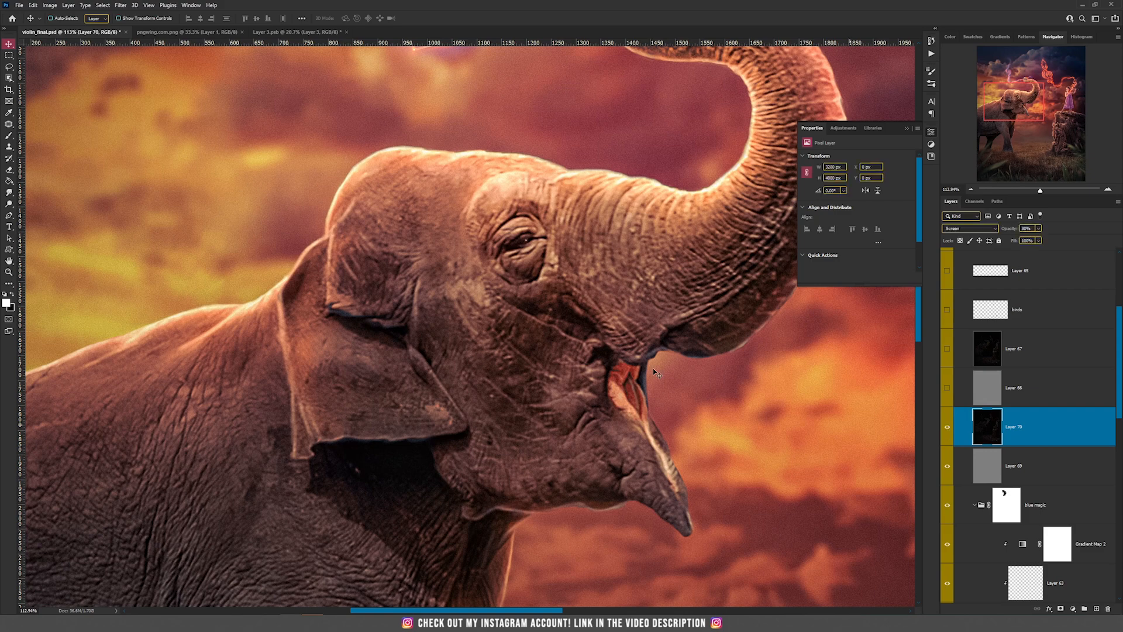
{"action": "key", "text": "ctrl+0"}
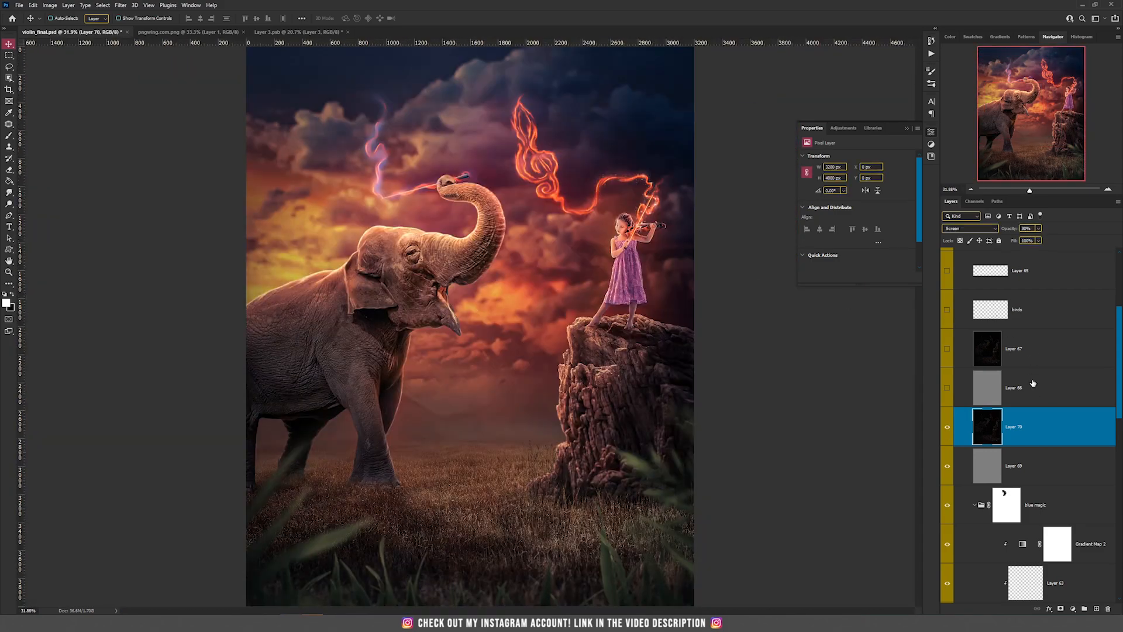
{"action": "scroll", "coordinate": [1026, 375], "scroll_direction": "up", "scroll_amount": 2}
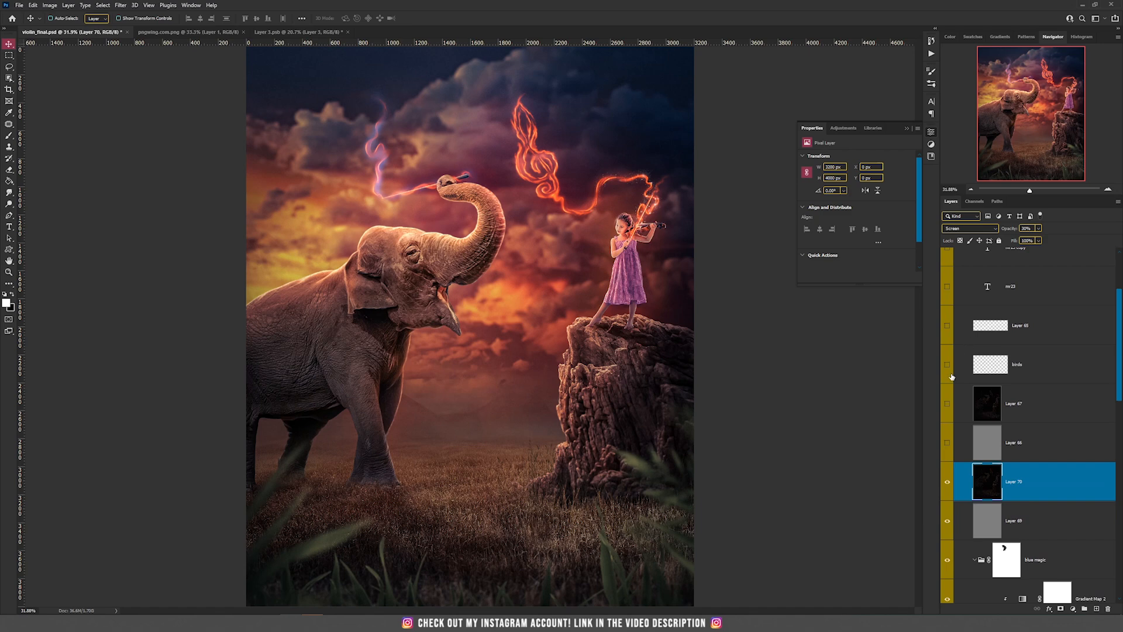
Step: Show the birds layer and check the flock in the sky around the elephant
{"action": "left_click", "coordinate": [947, 367]}
{"action": "scroll", "coordinate": [345, 159], "scroll_direction": "up", "scroll_amount": 2}
{"action": "scroll", "coordinate": [586, 272], "scroll_direction": "down", "scroll_amount": 3}
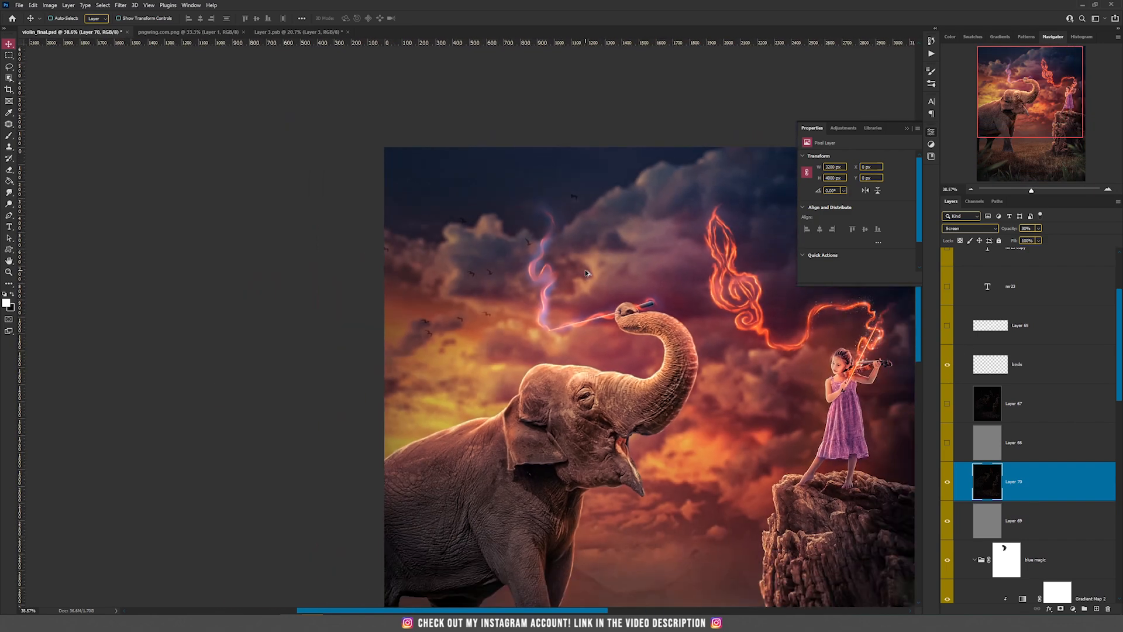
{"action": "left_click_drag", "start_coordinate": [701, 291], "coordinate": [588, 283]}
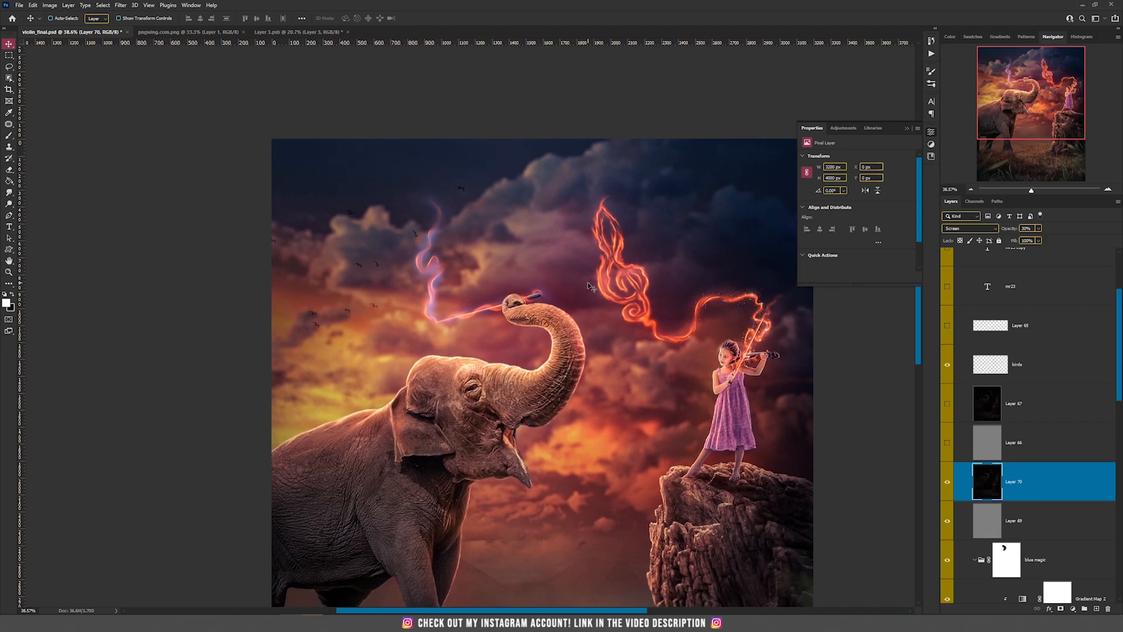
{"action": "scroll", "coordinate": [509, 240], "scroll_direction": "down", "scroll_amount": 1}
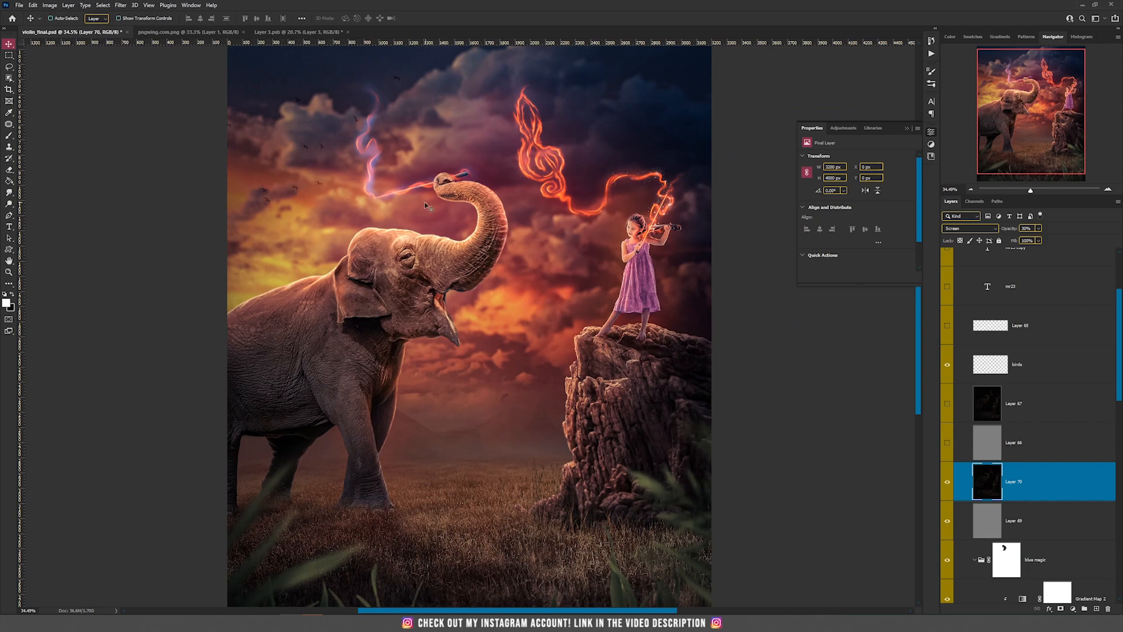
{"action": "scroll", "coordinate": [391, 186], "scroll_direction": "up", "scroll_amount": 3}
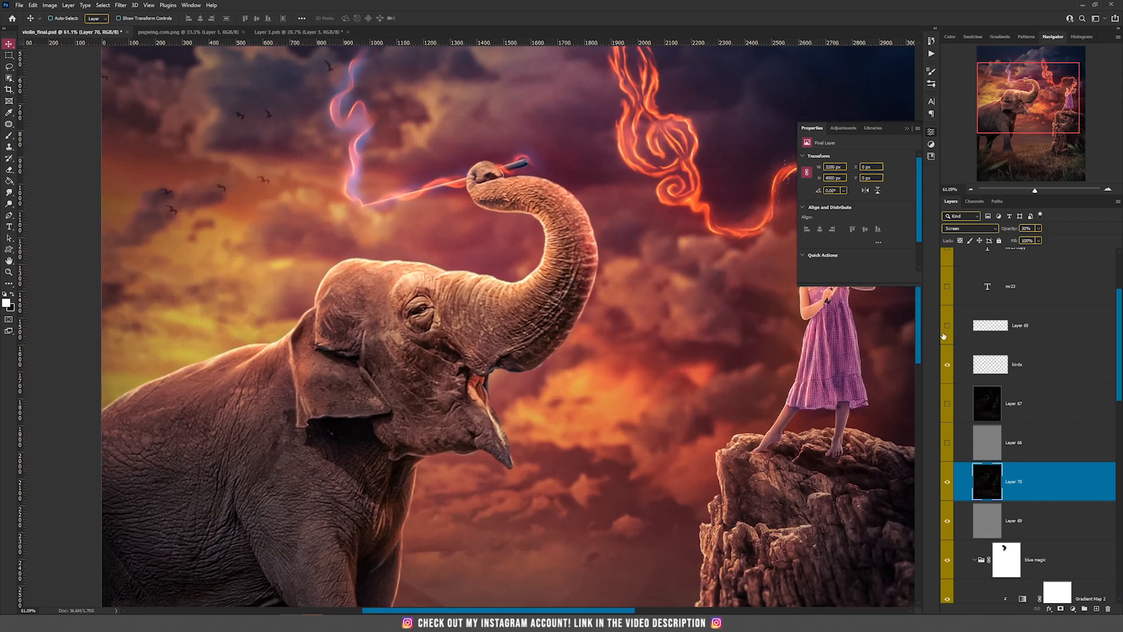
Step: Show and select Layer 65, try moving its contents upward near the trunk tip, and undo the move
{"action": "left_click", "coordinate": [947, 326]}
{"action": "left_click", "coordinate": [987, 327]}
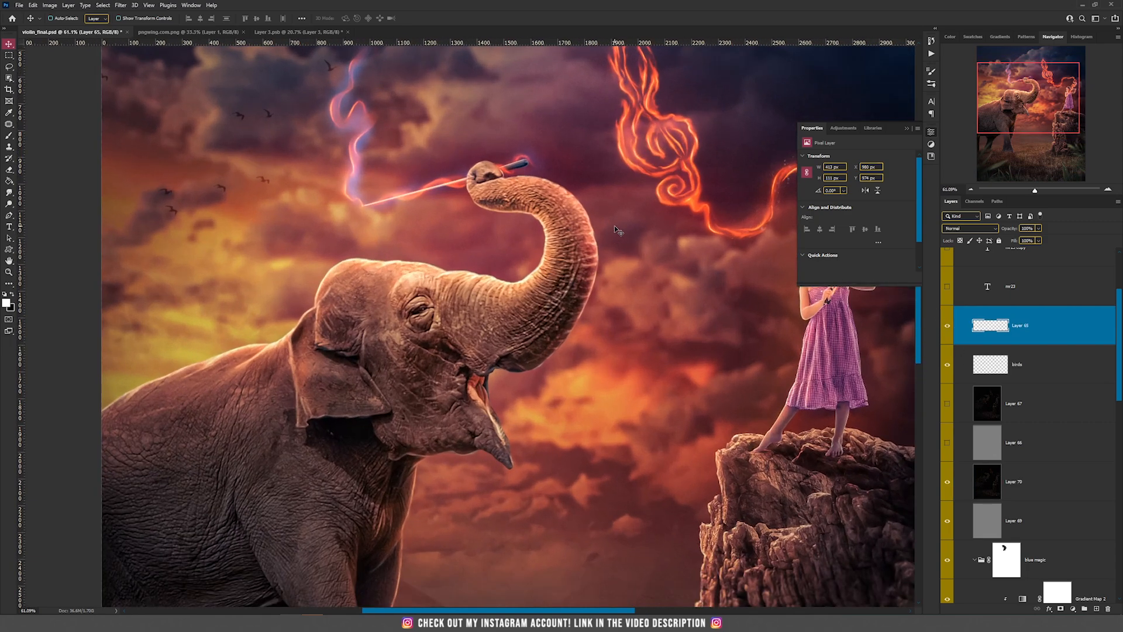
{"action": "left_click_drag", "start_coordinate": [482, 198], "coordinate": [483, 158]}
{"action": "key", "text": "ctrl+z"}
{"action": "scroll", "coordinate": [673, 333], "scroll_direction": "down", "scroll_amount": 3}
Step: Show the masked Vibrance 1 adjustment layer in the final adjustments group and open its settings
{"action": "scroll", "coordinate": [1023, 316], "scroll_direction": "up", "scroll_amount": 3}
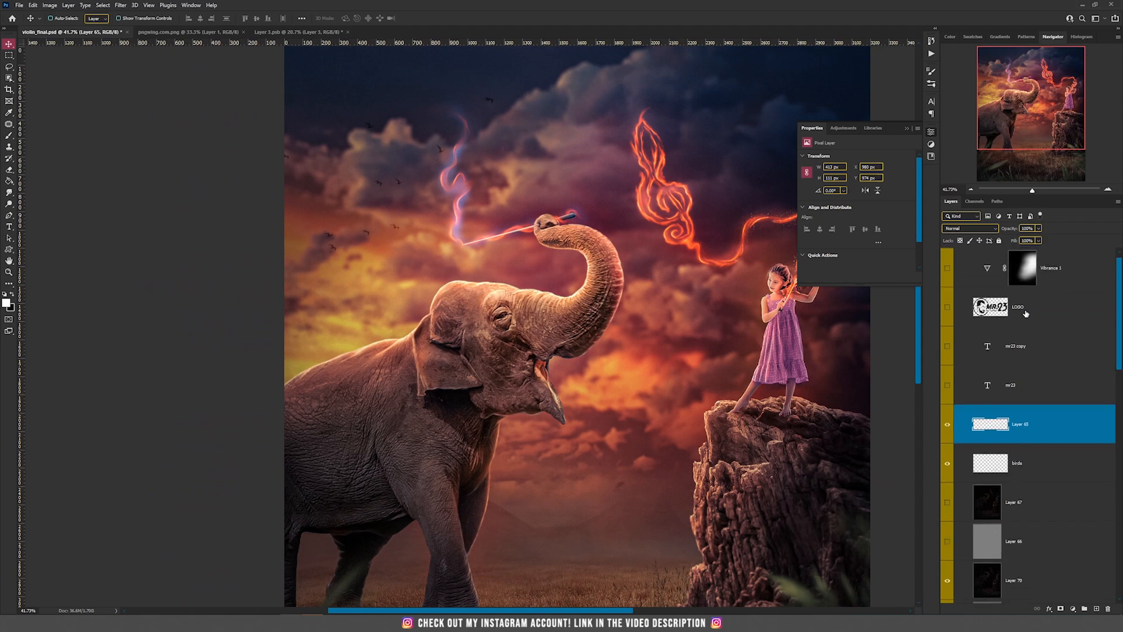
{"action": "scroll", "coordinate": [1025, 314], "scroll_direction": "up", "scroll_amount": 1}
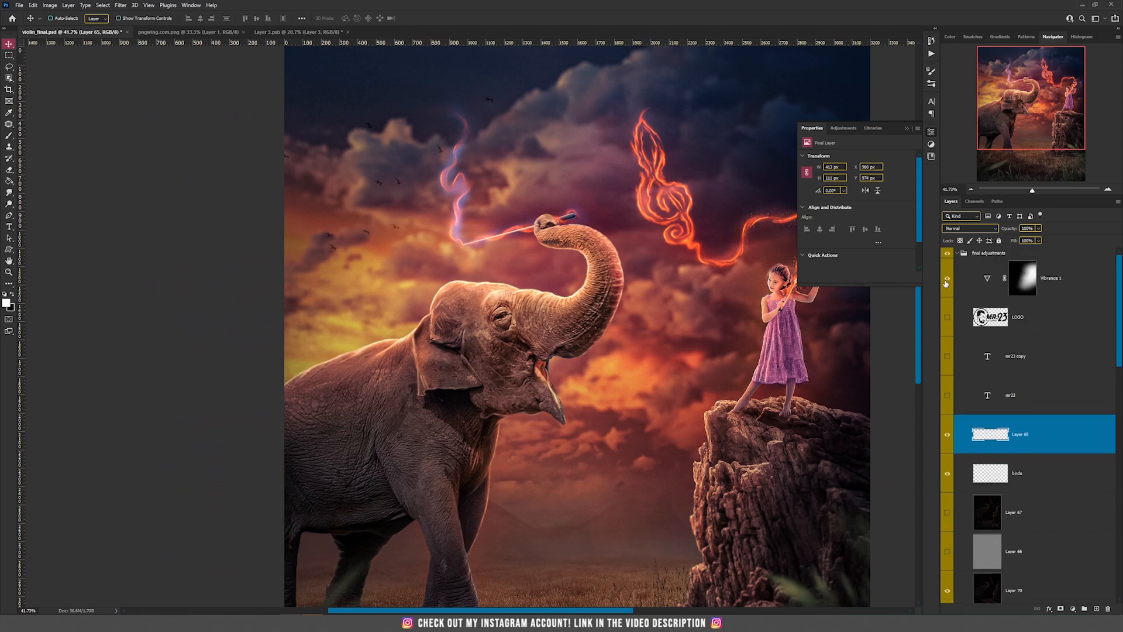
{"action": "left_click", "coordinate": [988, 281]}
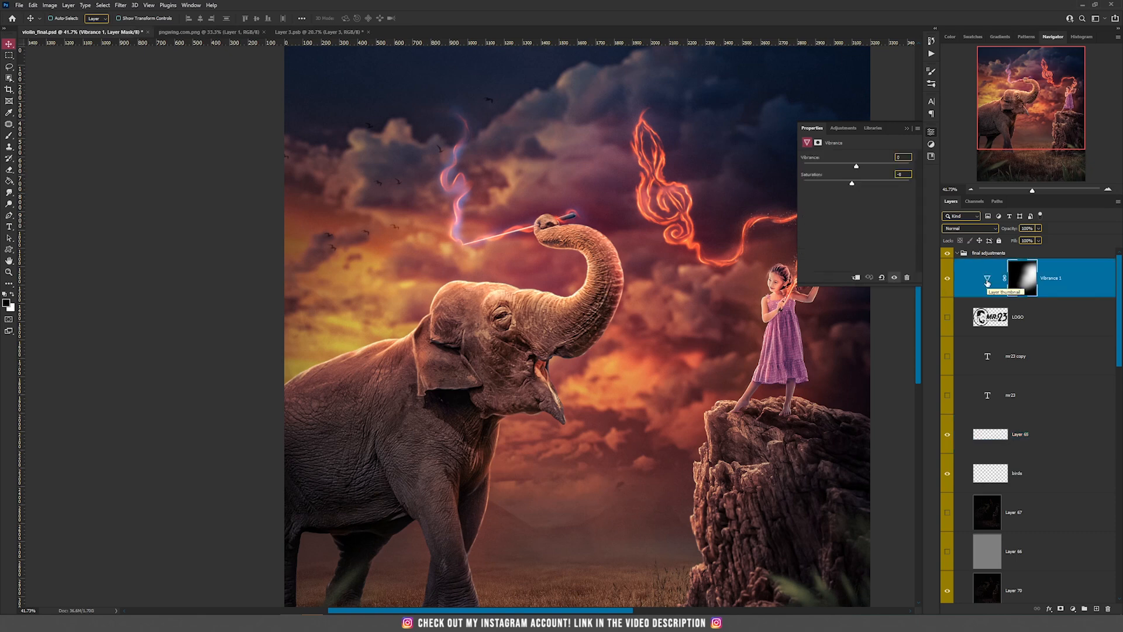